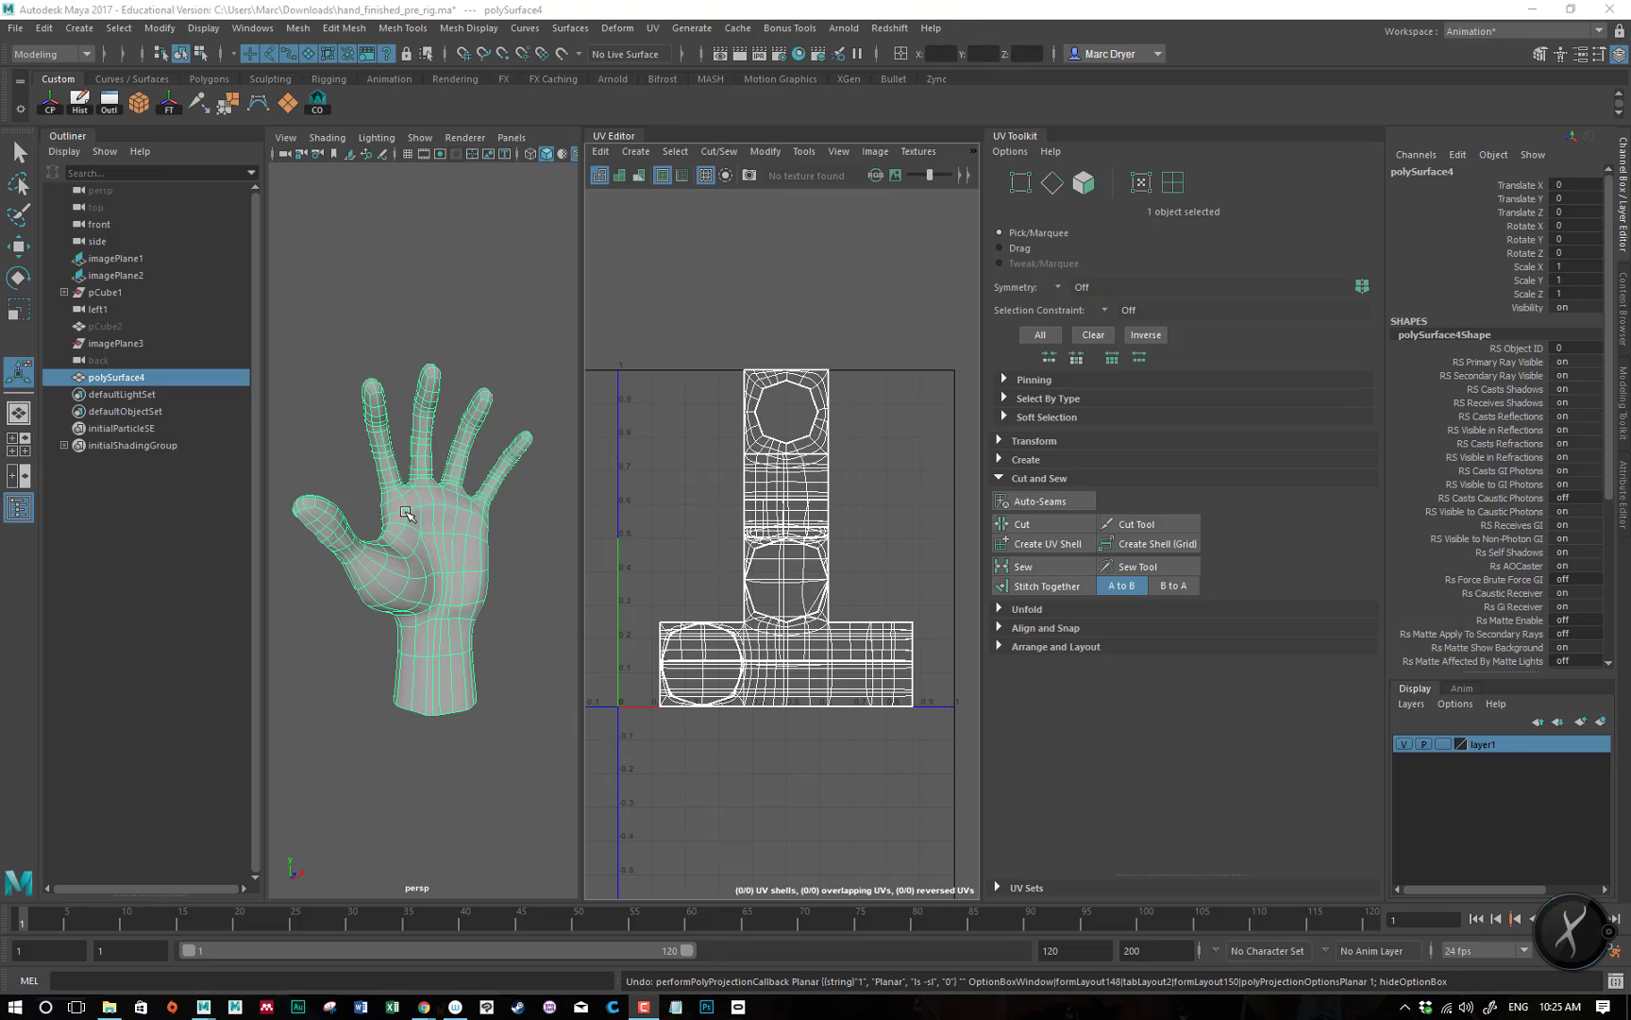
- Open the UV Editor for the selected hand mesh
left_click_drag(406, 512, 455, 528, "alt")
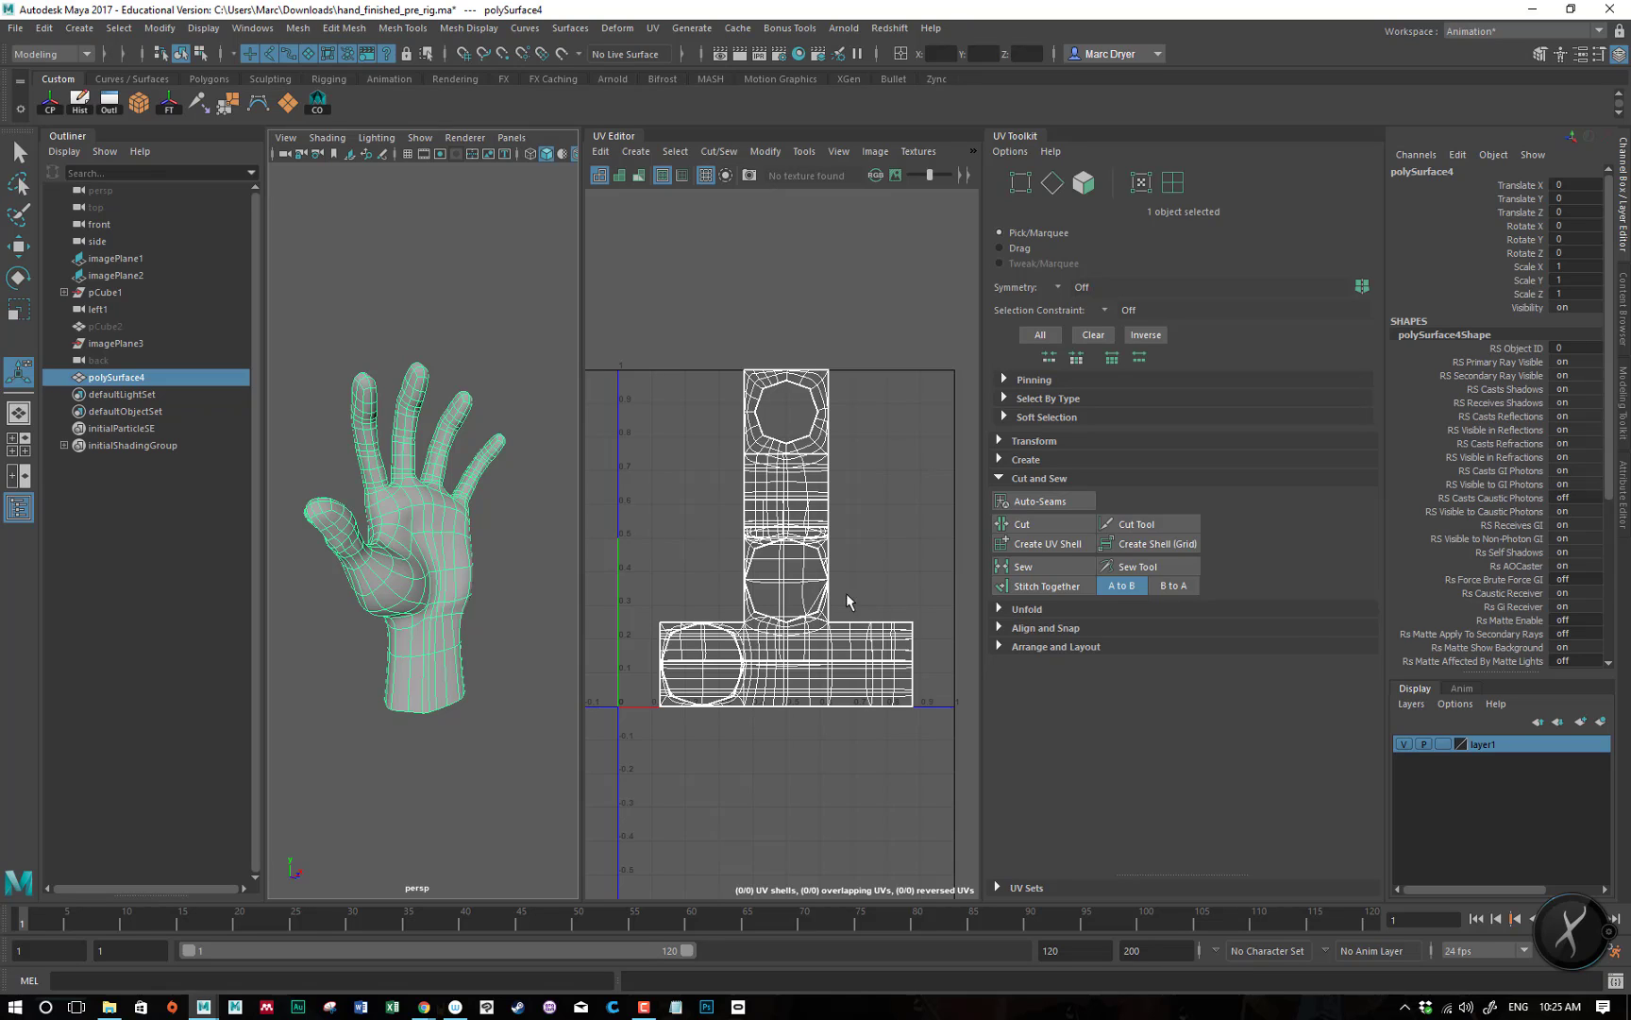
left_click_drag(477, 619, 371, 619, "alt")
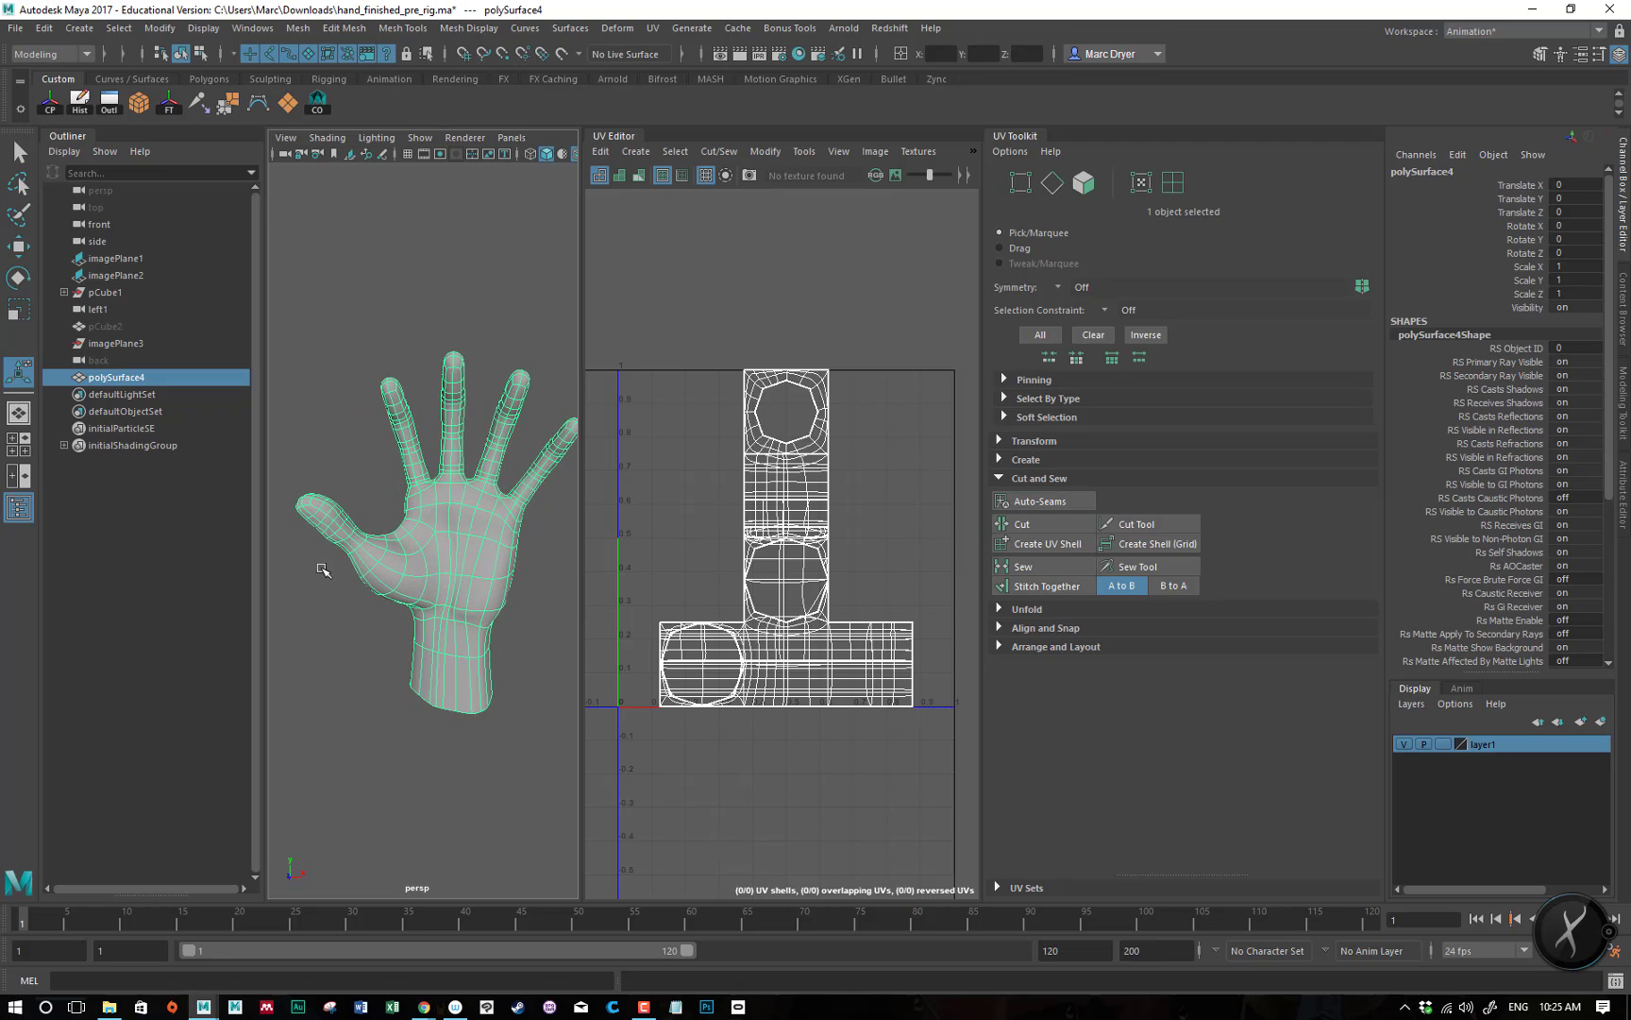
left_click_drag(394, 555, 477, 553, "alt")
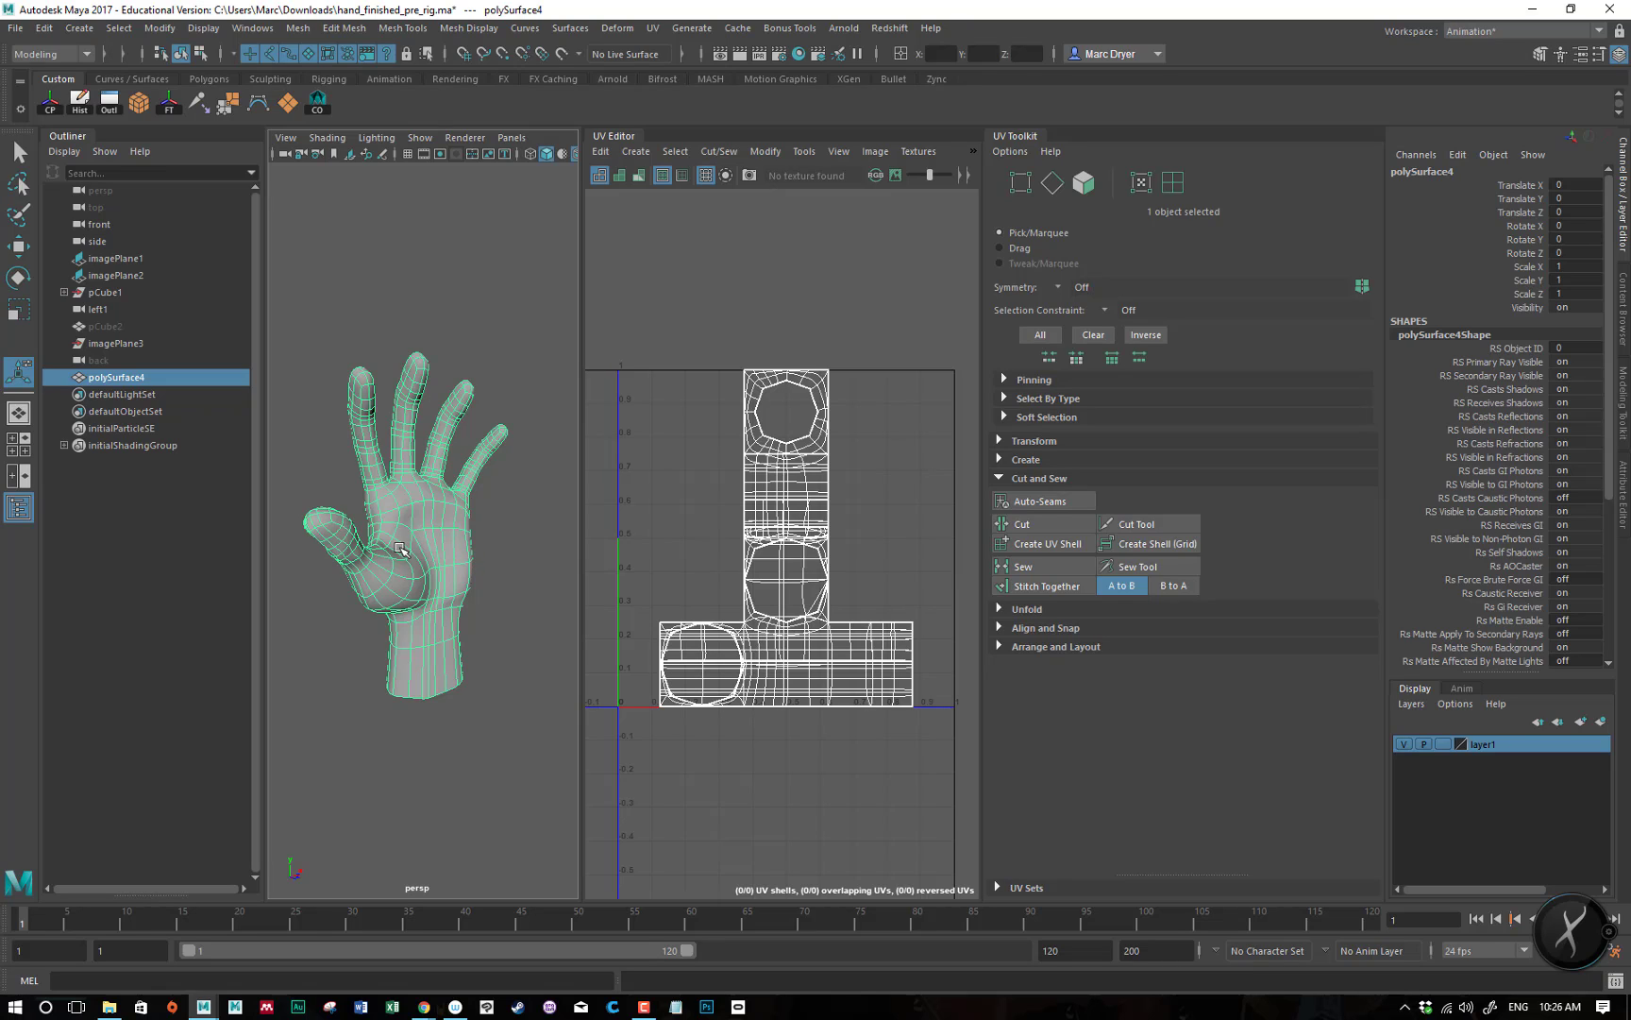
left_click_drag(468, 537, 424, 545, "alt")
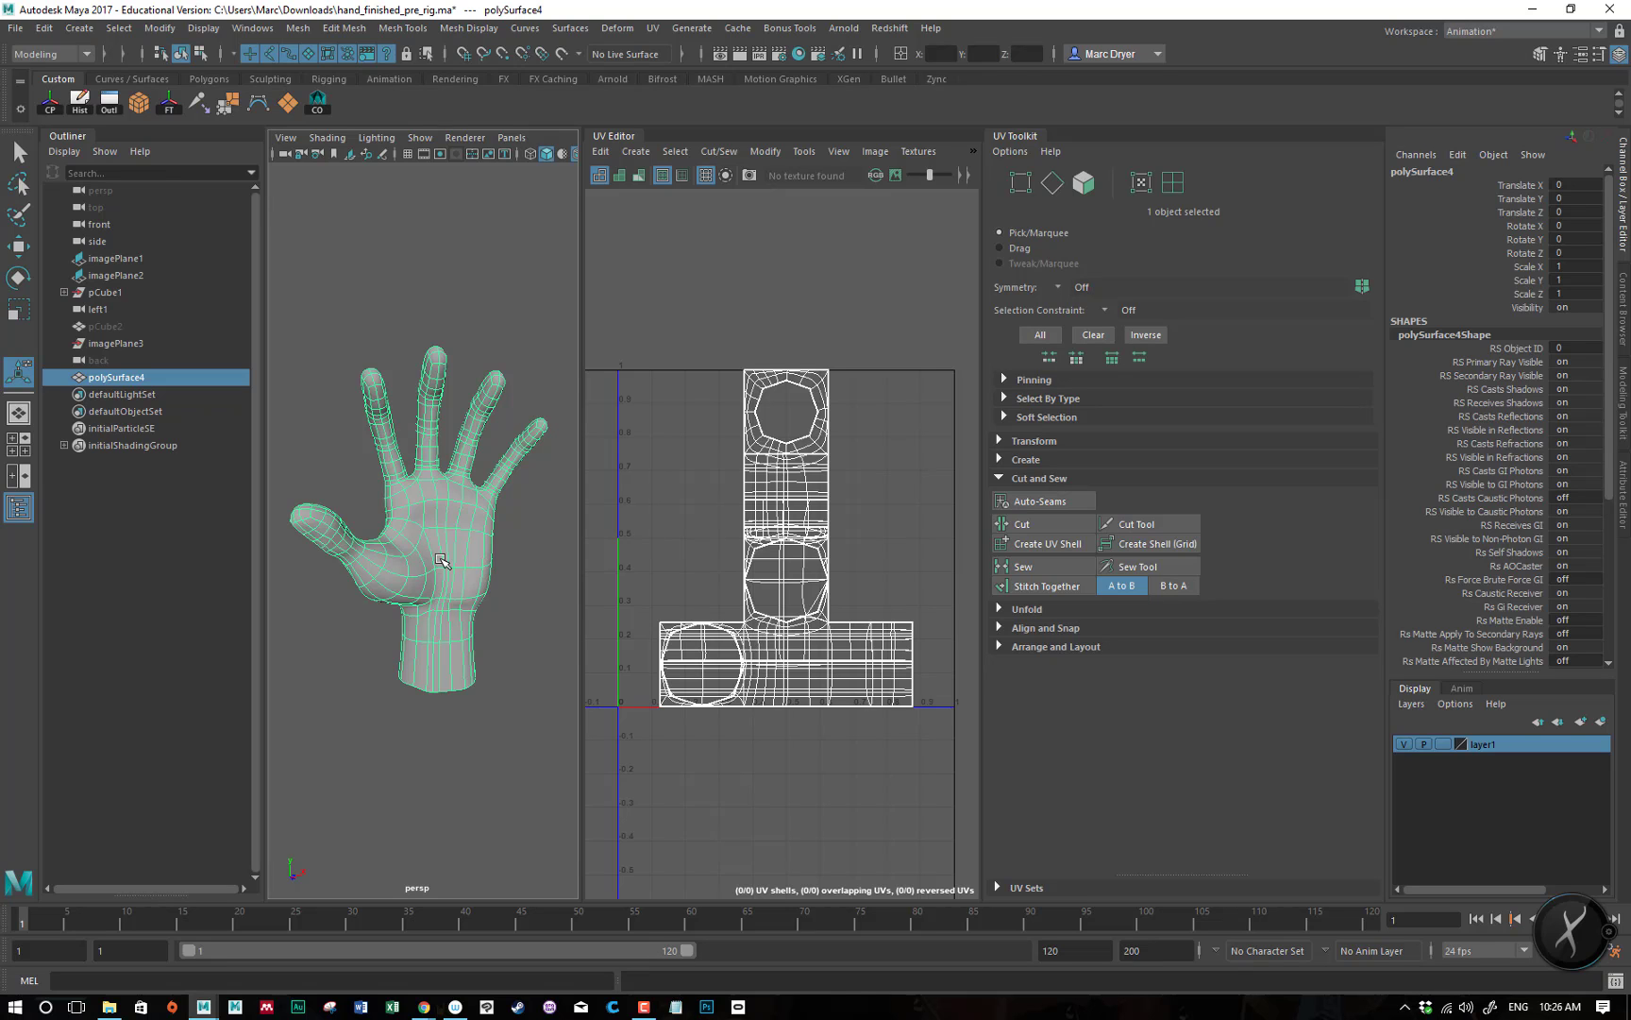
mouse_move(413, 555)
left_mouse_down("alt")
mouse_move(638, 551)
mouse_move(387, 549)
left_mouse_up("alt")
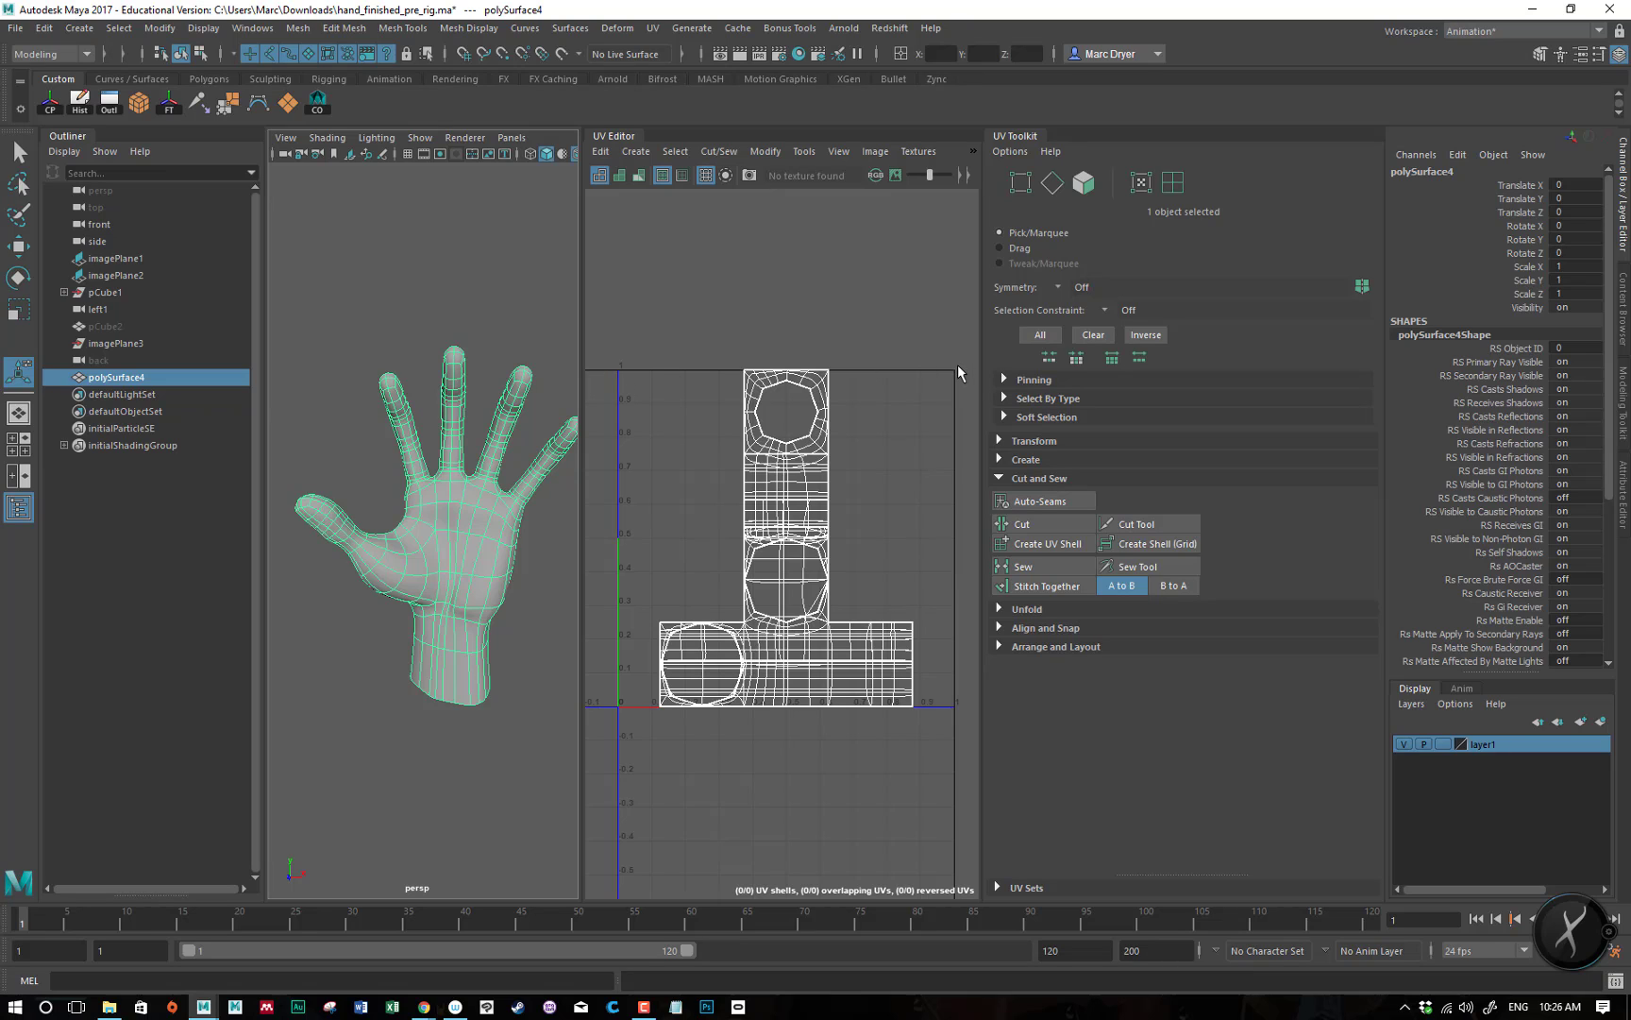
left_click(652, 28)
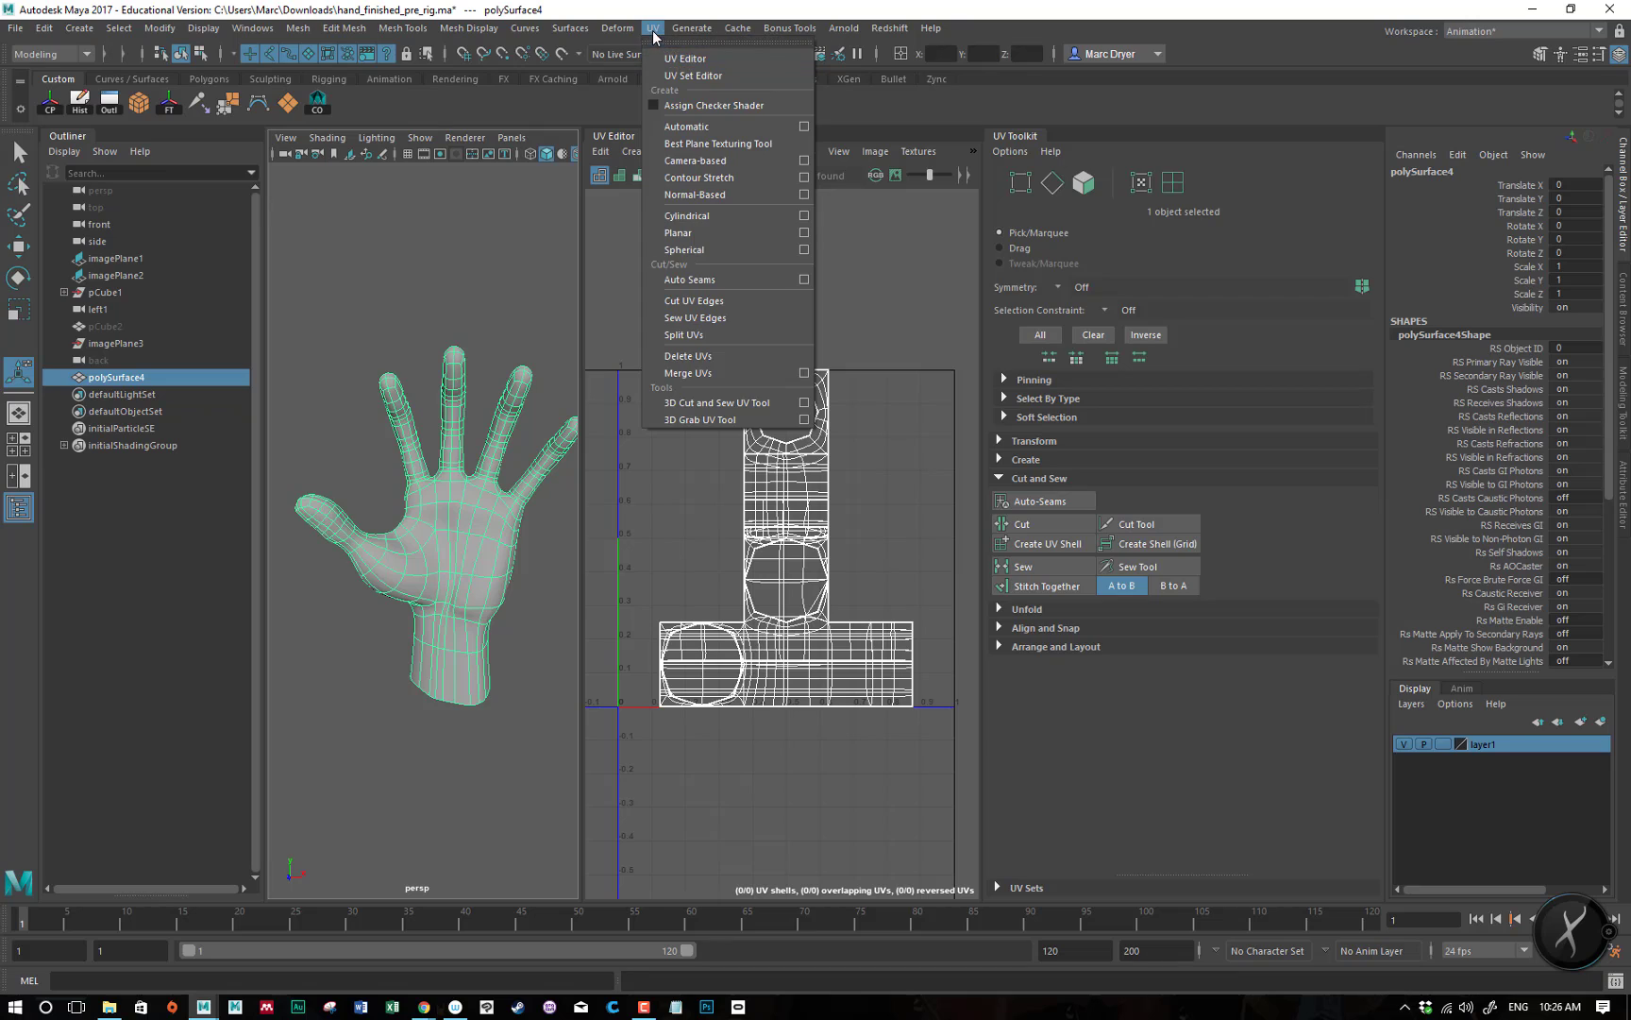
left_click(683, 60)
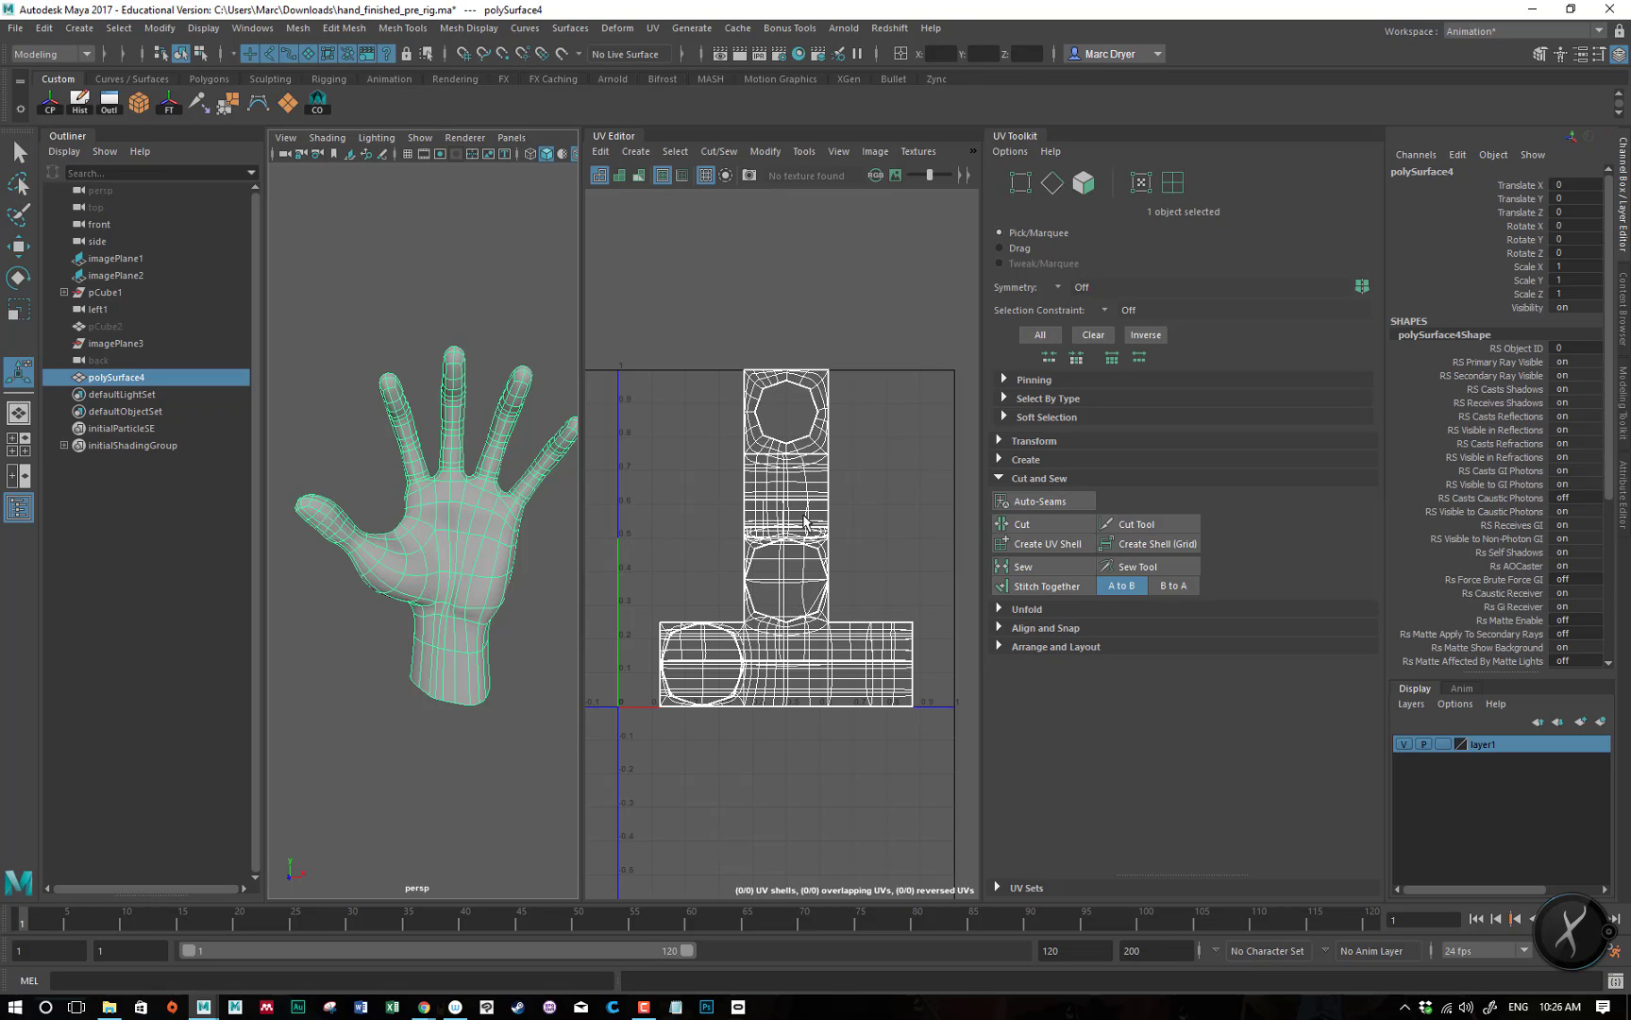
- Select vertices and faces in sections of the hand's UV layout, examine the matching mesh areas, and return to object mode
right_click_drag(763, 500, 637, 500)
left_click_drag(714, 464, 801, 532)
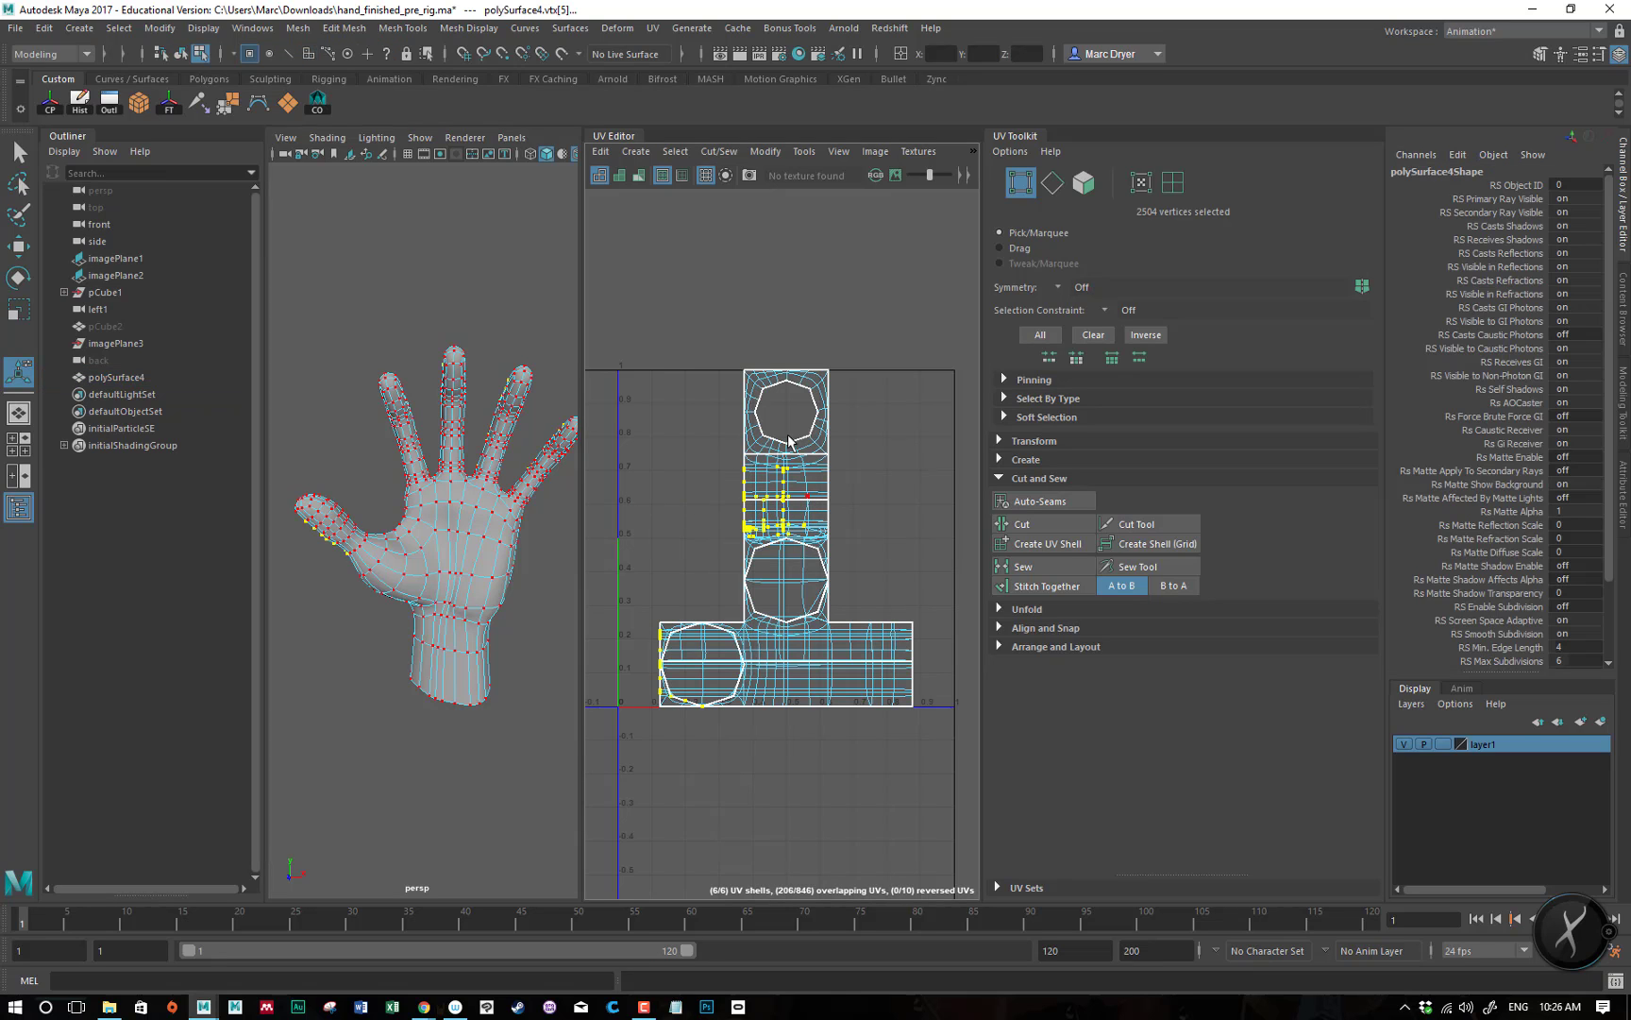
right_click_drag(786, 432, 834, 493)
left_click_drag(742, 451, 830, 537)
left_click_drag(856, 644, 845, 654)
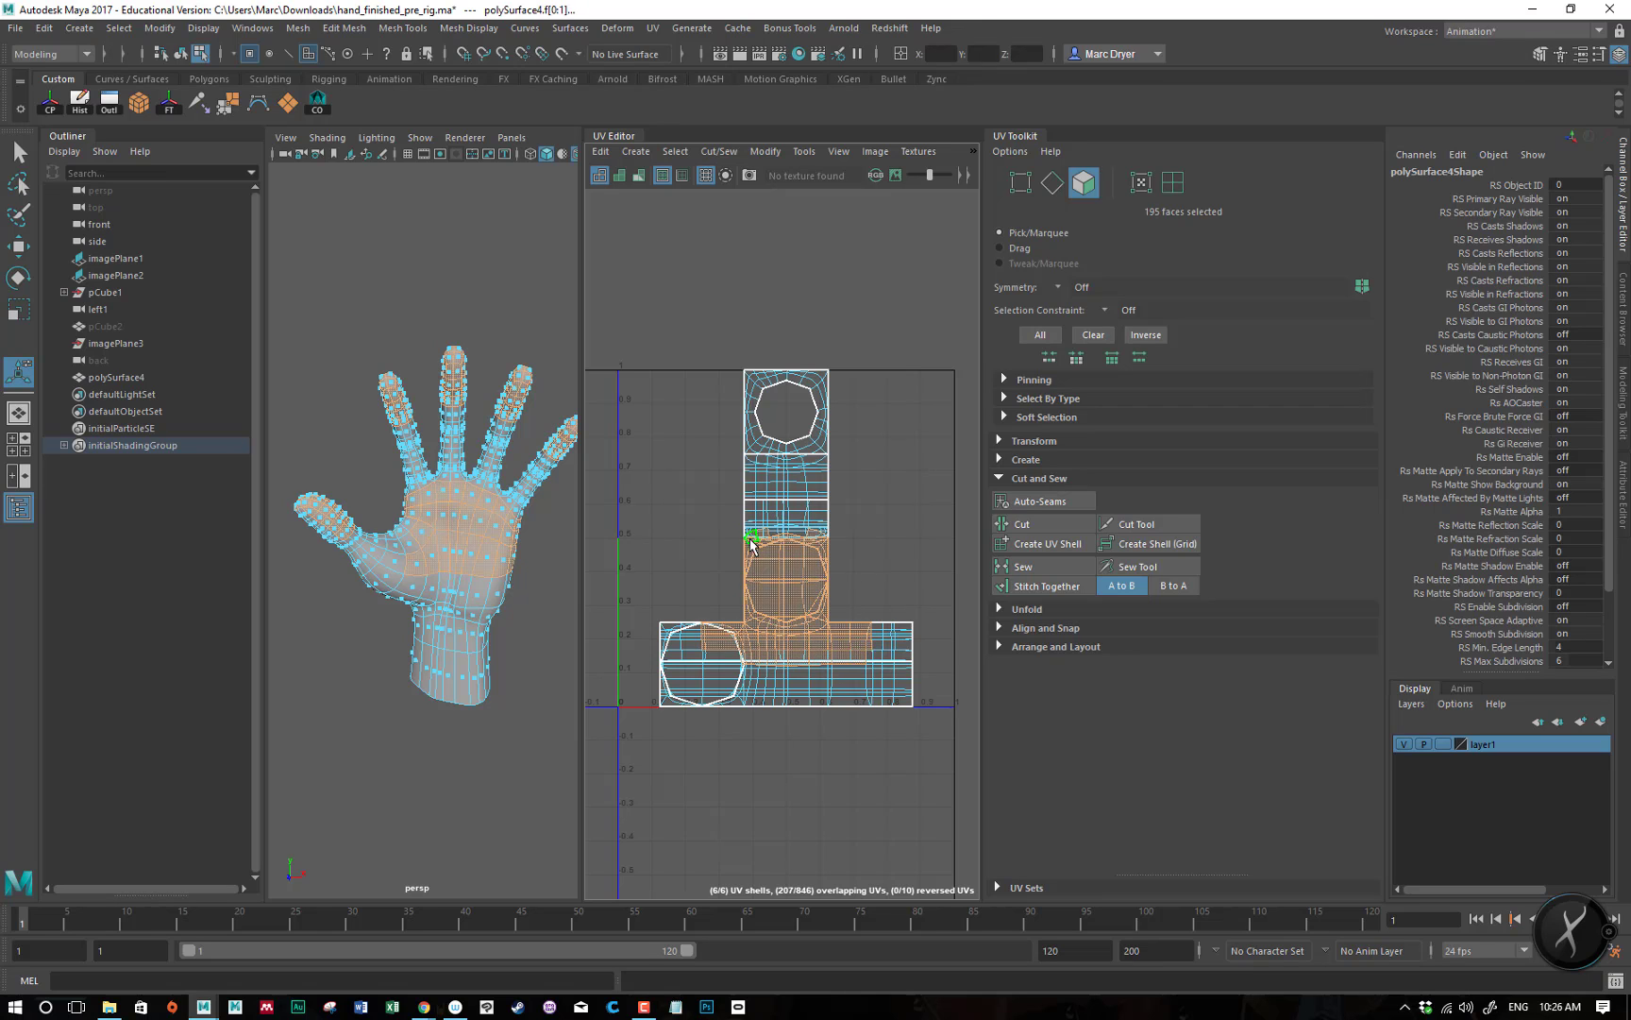
left_click_drag(721, 411, 845, 534)
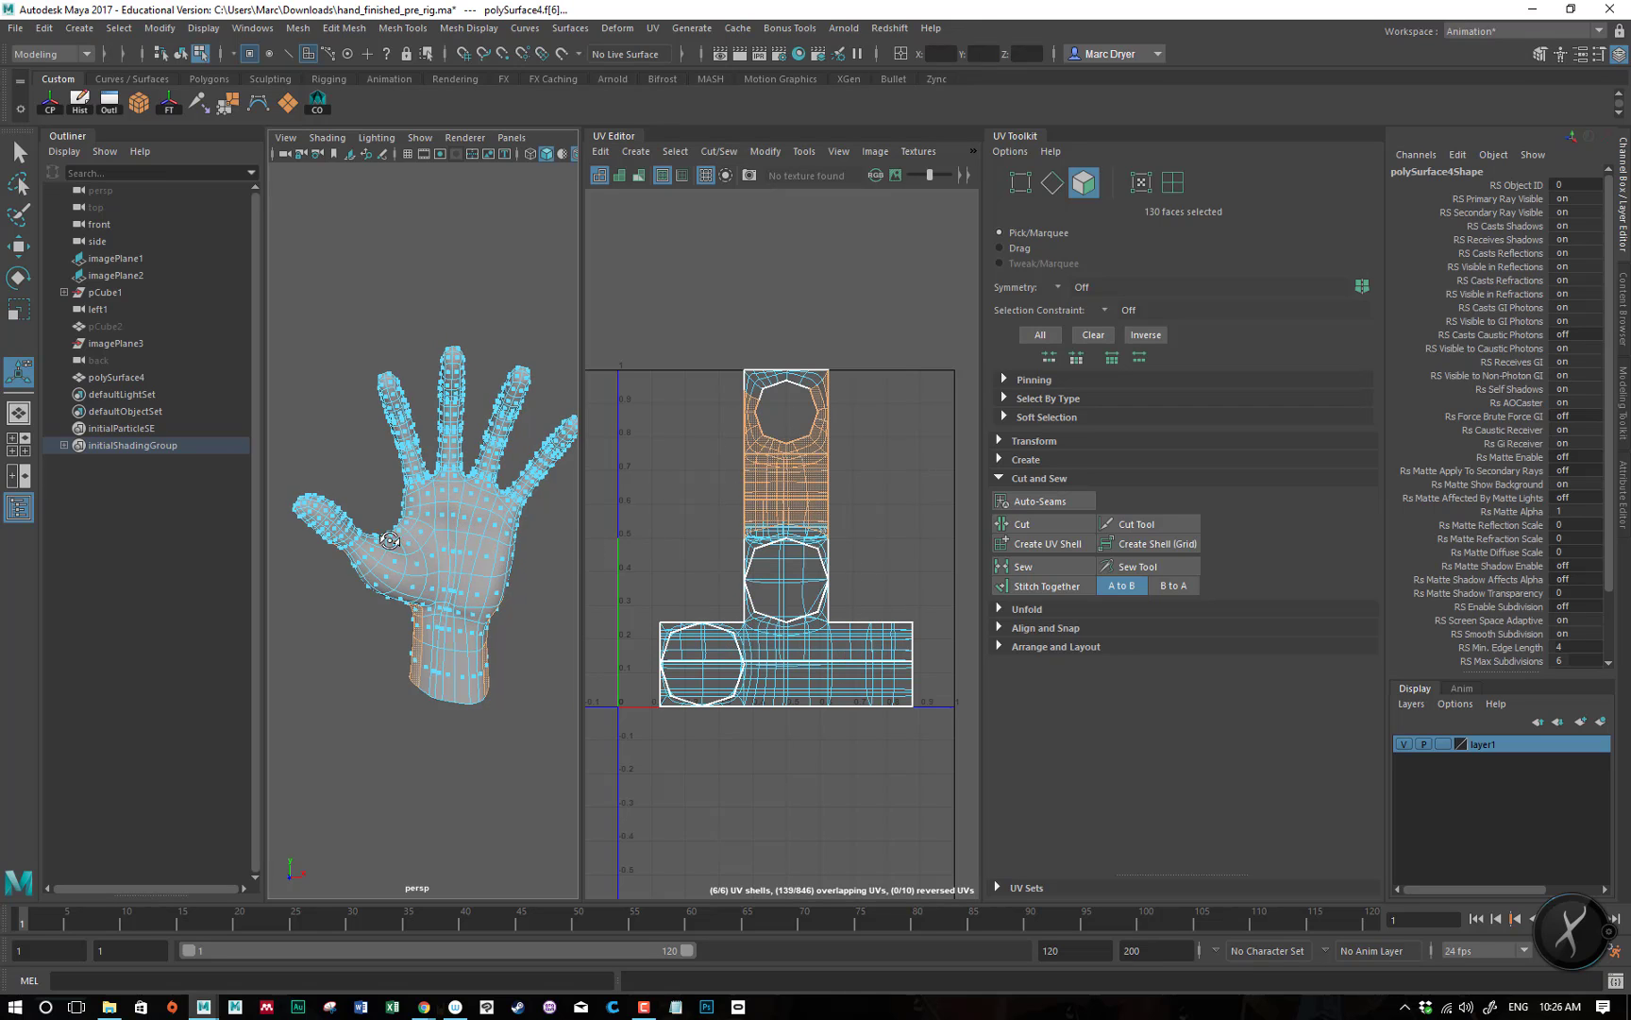
left_click_drag(739, 503, 457, 533, "alt")
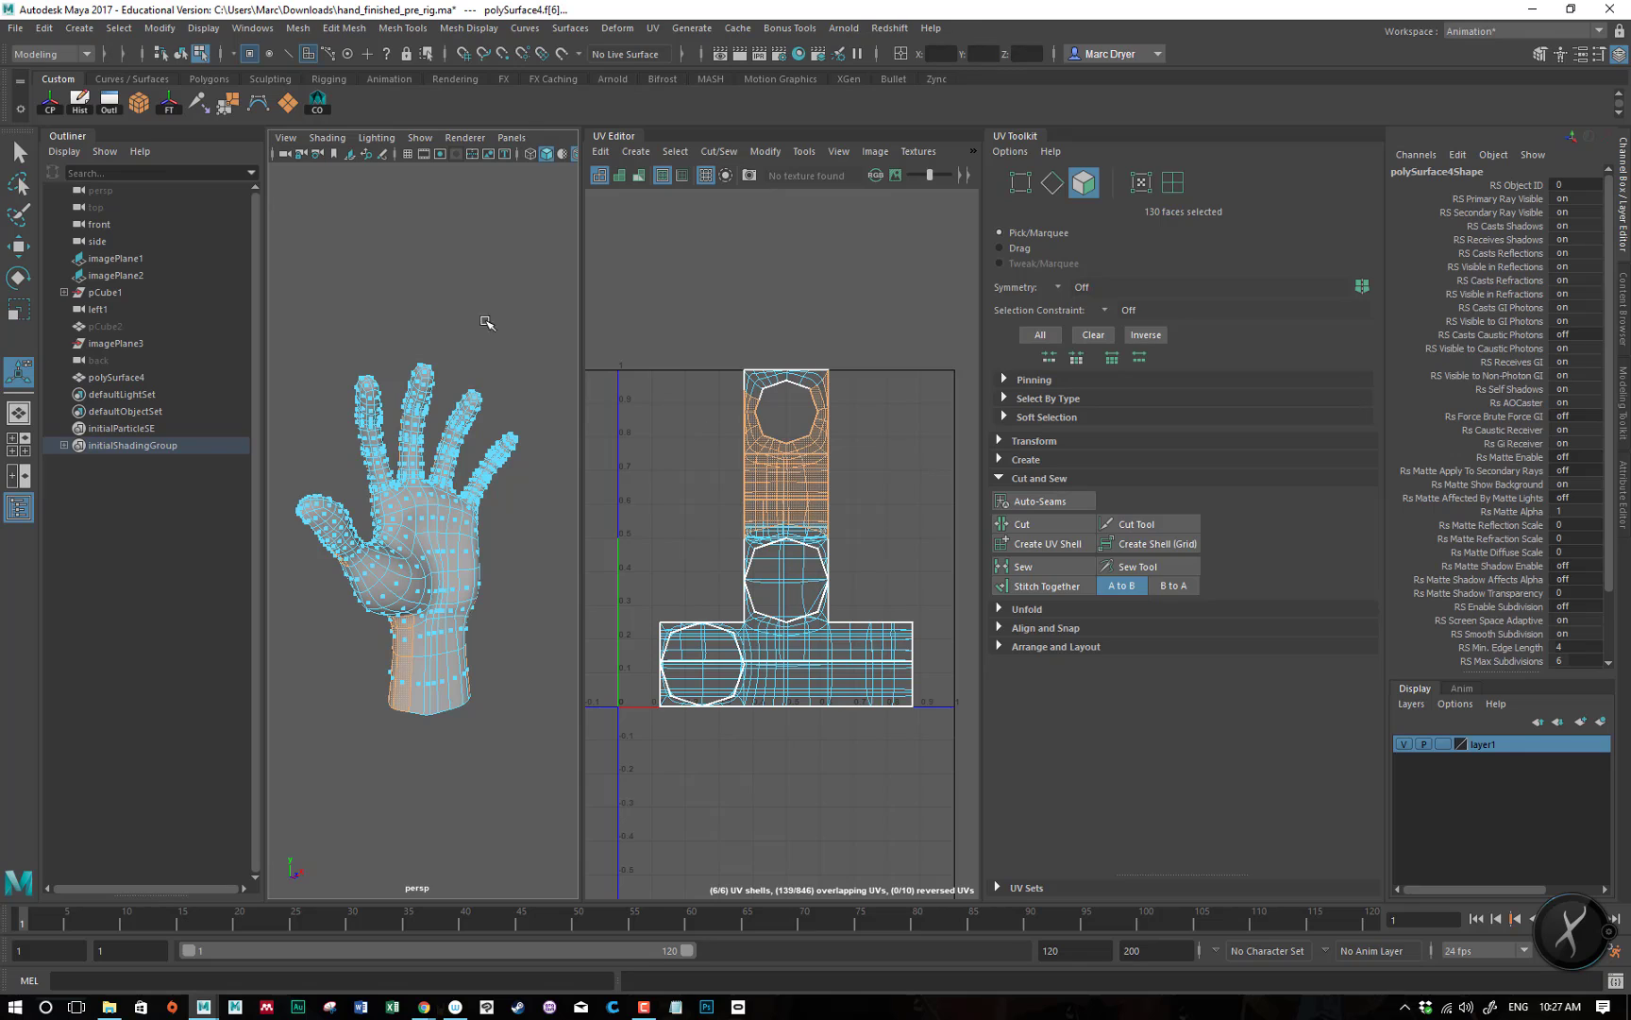
right_click_drag(678, 561, 604, 551)
right_click_drag(453, 600, 524, 489)
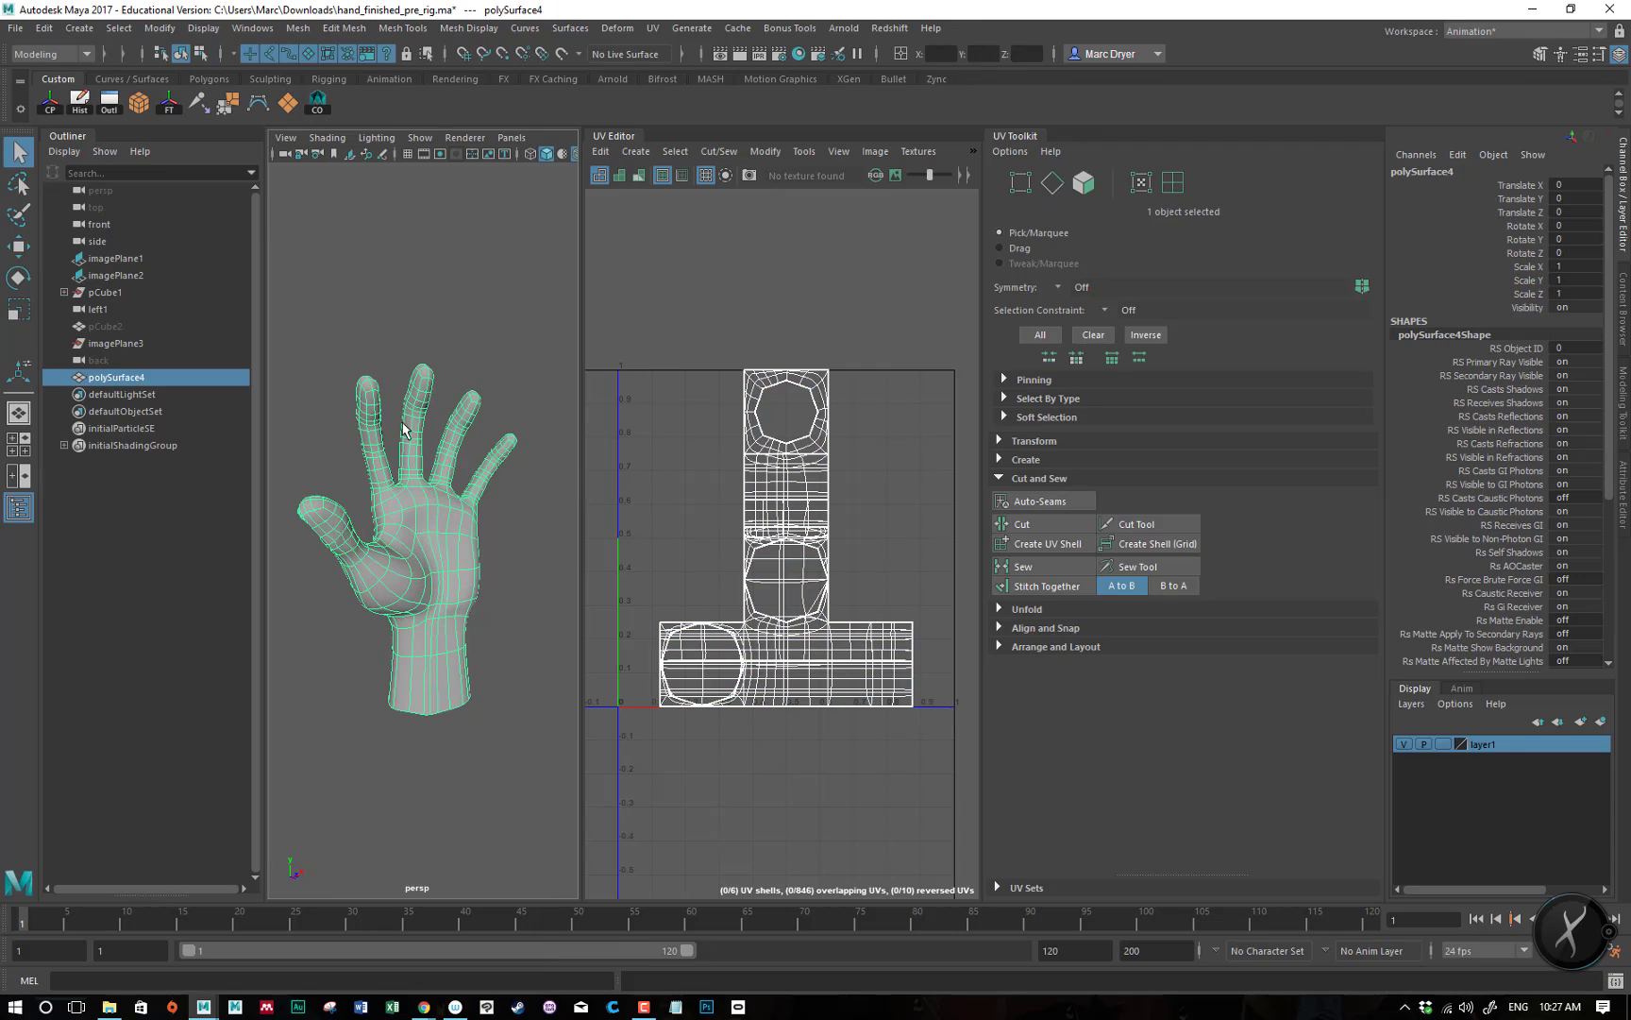
- Create a polygon cube and move it above the hand to a Translate Y of about 13.58
double_click(138, 102)
left_click(1024, 408)
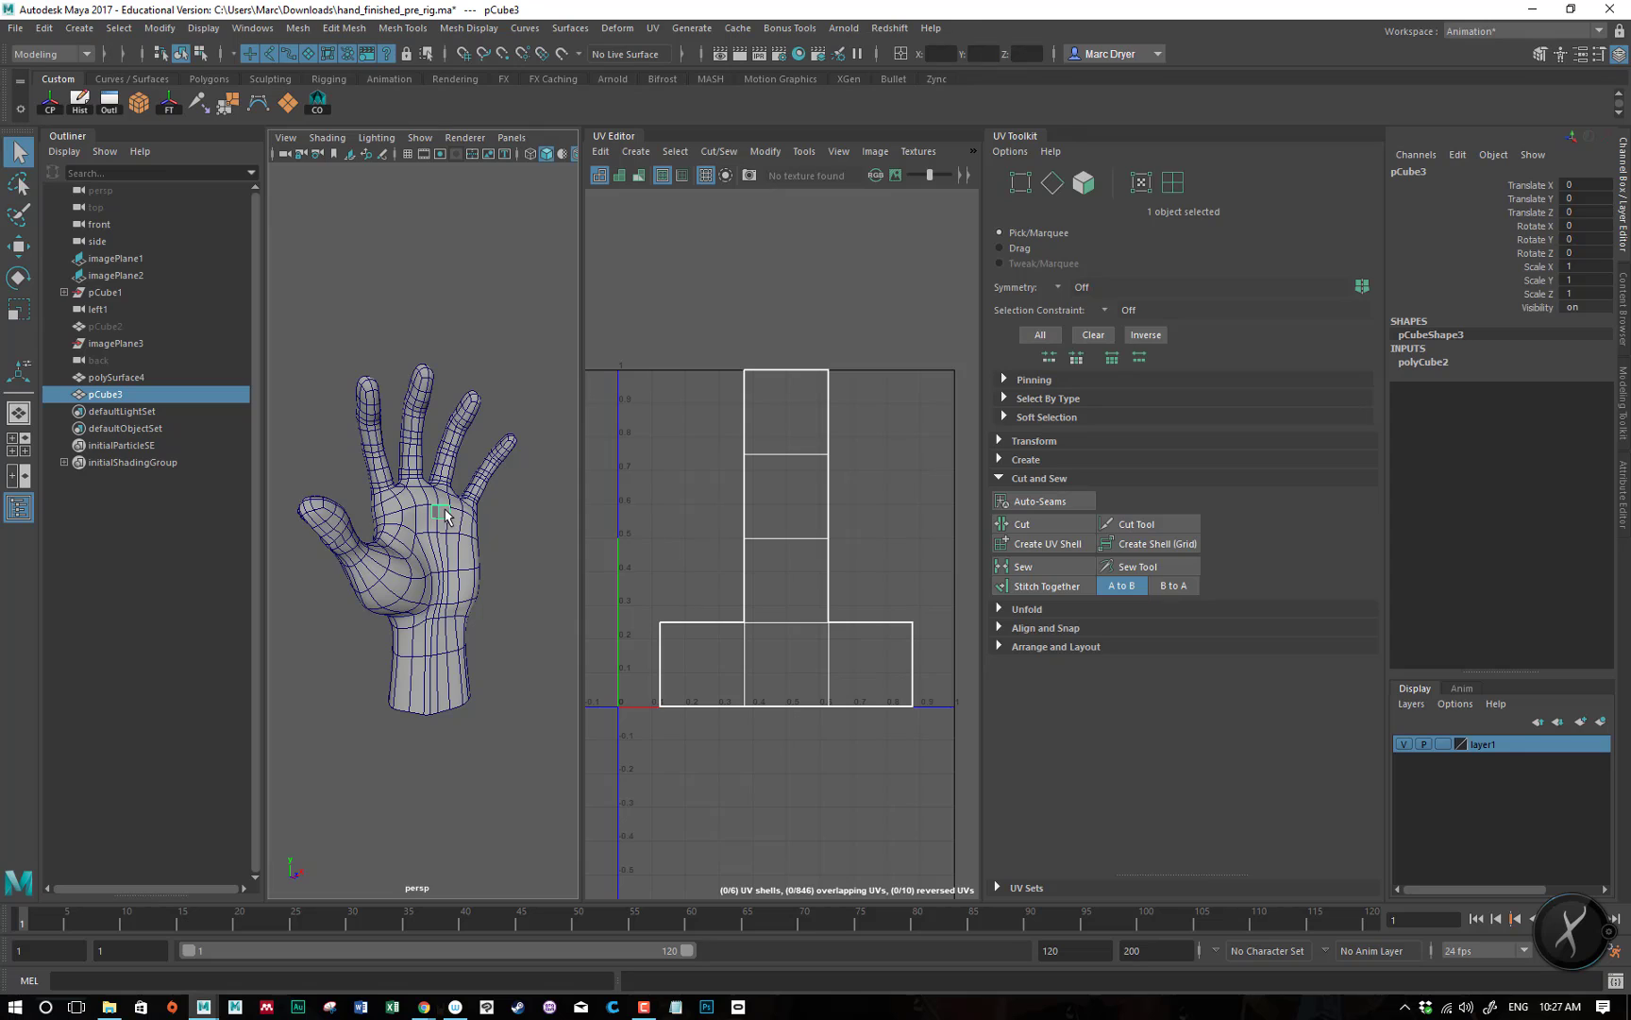
key("w")
left_click_drag(441, 473, 442, 280)
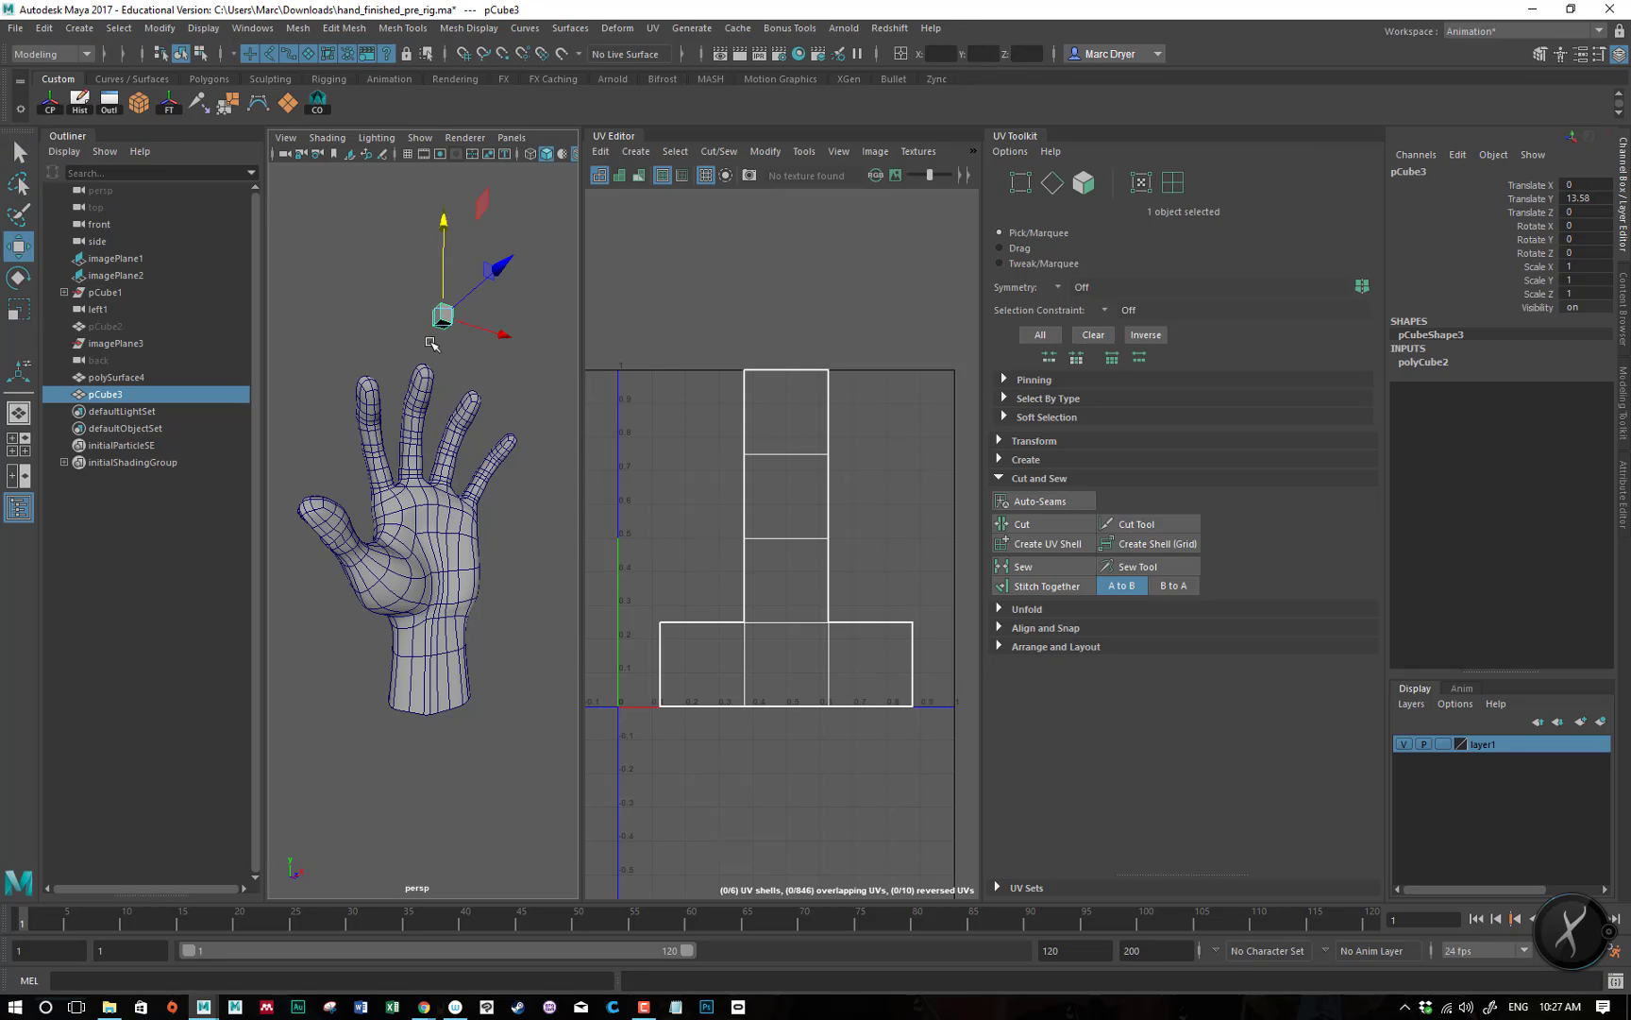
left_click_drag(431, 343, 429, 367, "alt")
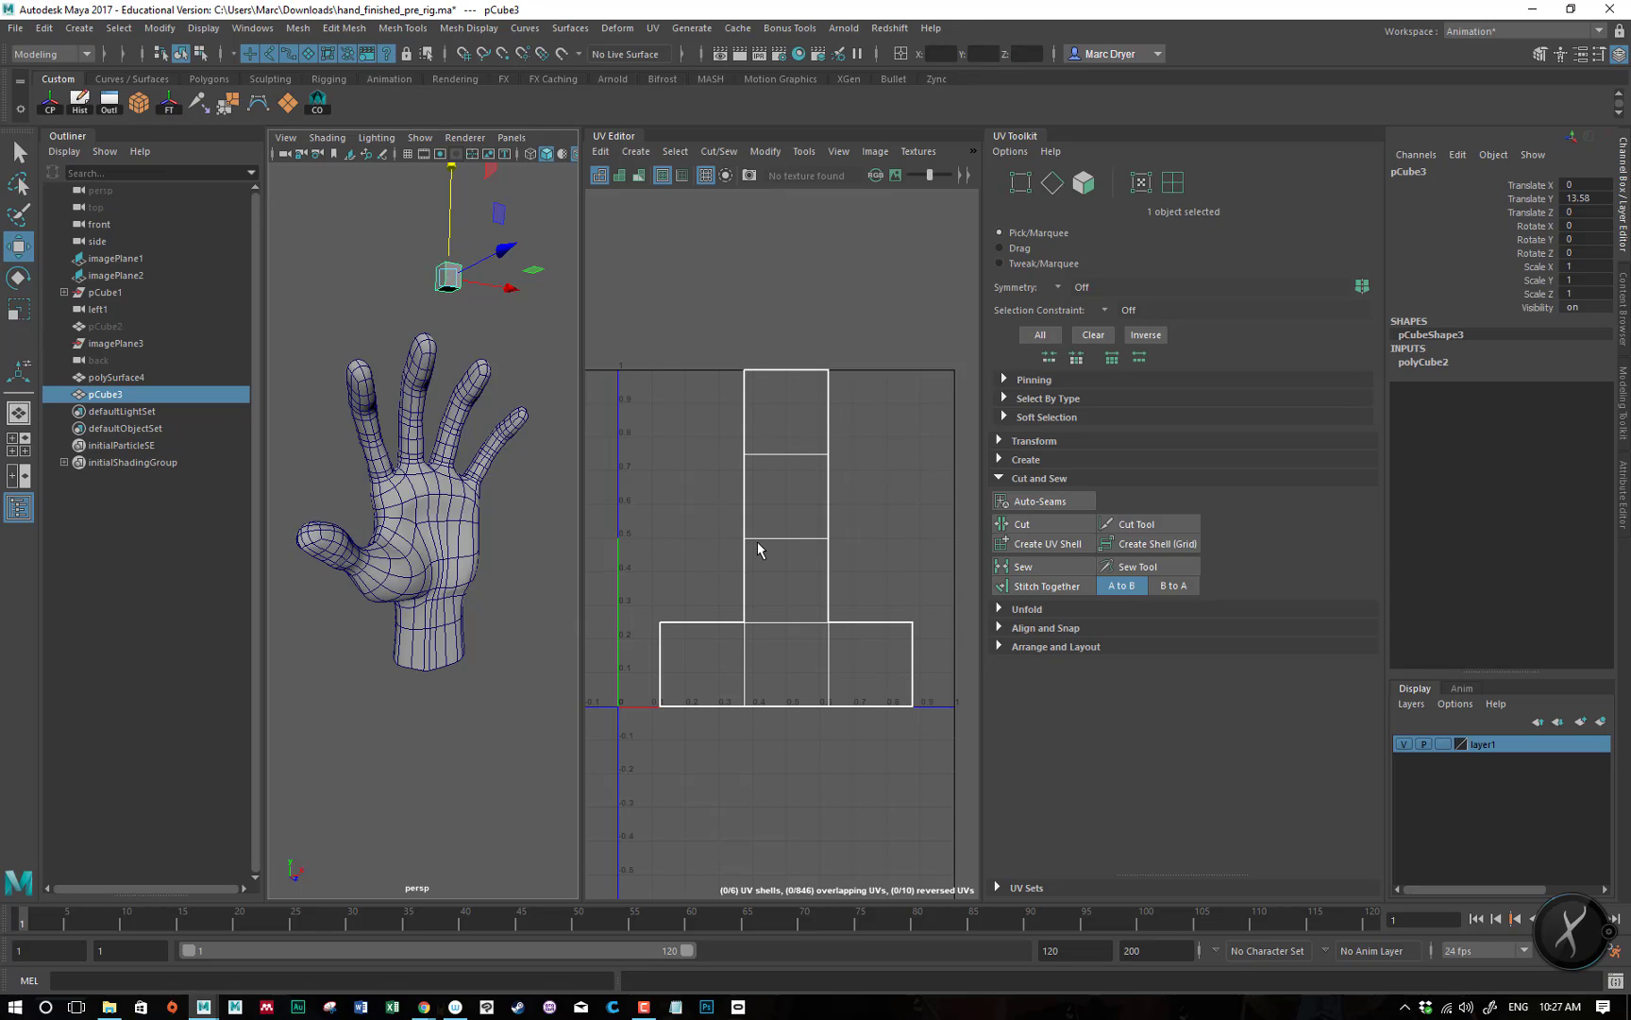
- Select individual faces in the cube's UV layout and examine which sides of the cube they correspond to
right_click_drag(758, 590, 718, 571)
left_click_drag(725, 565, 889, 599)
left_click_drag(482, 326, 428, 431, "alt")
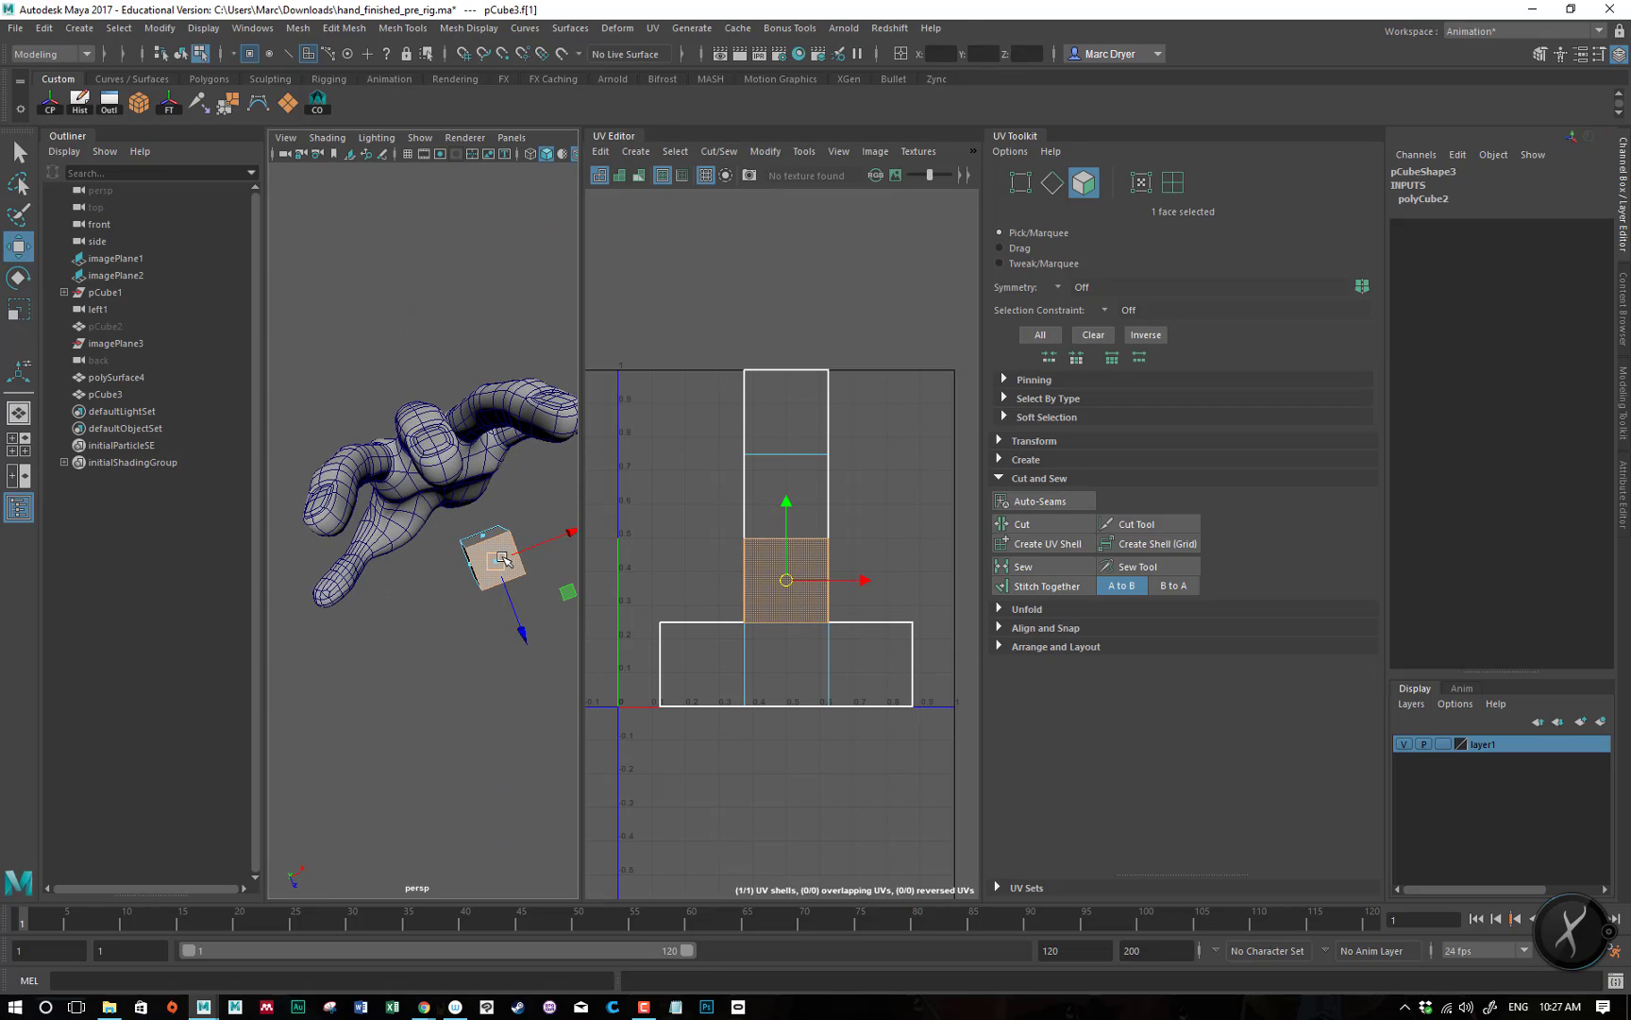
left_click_drag(727, 486, 868, 519)
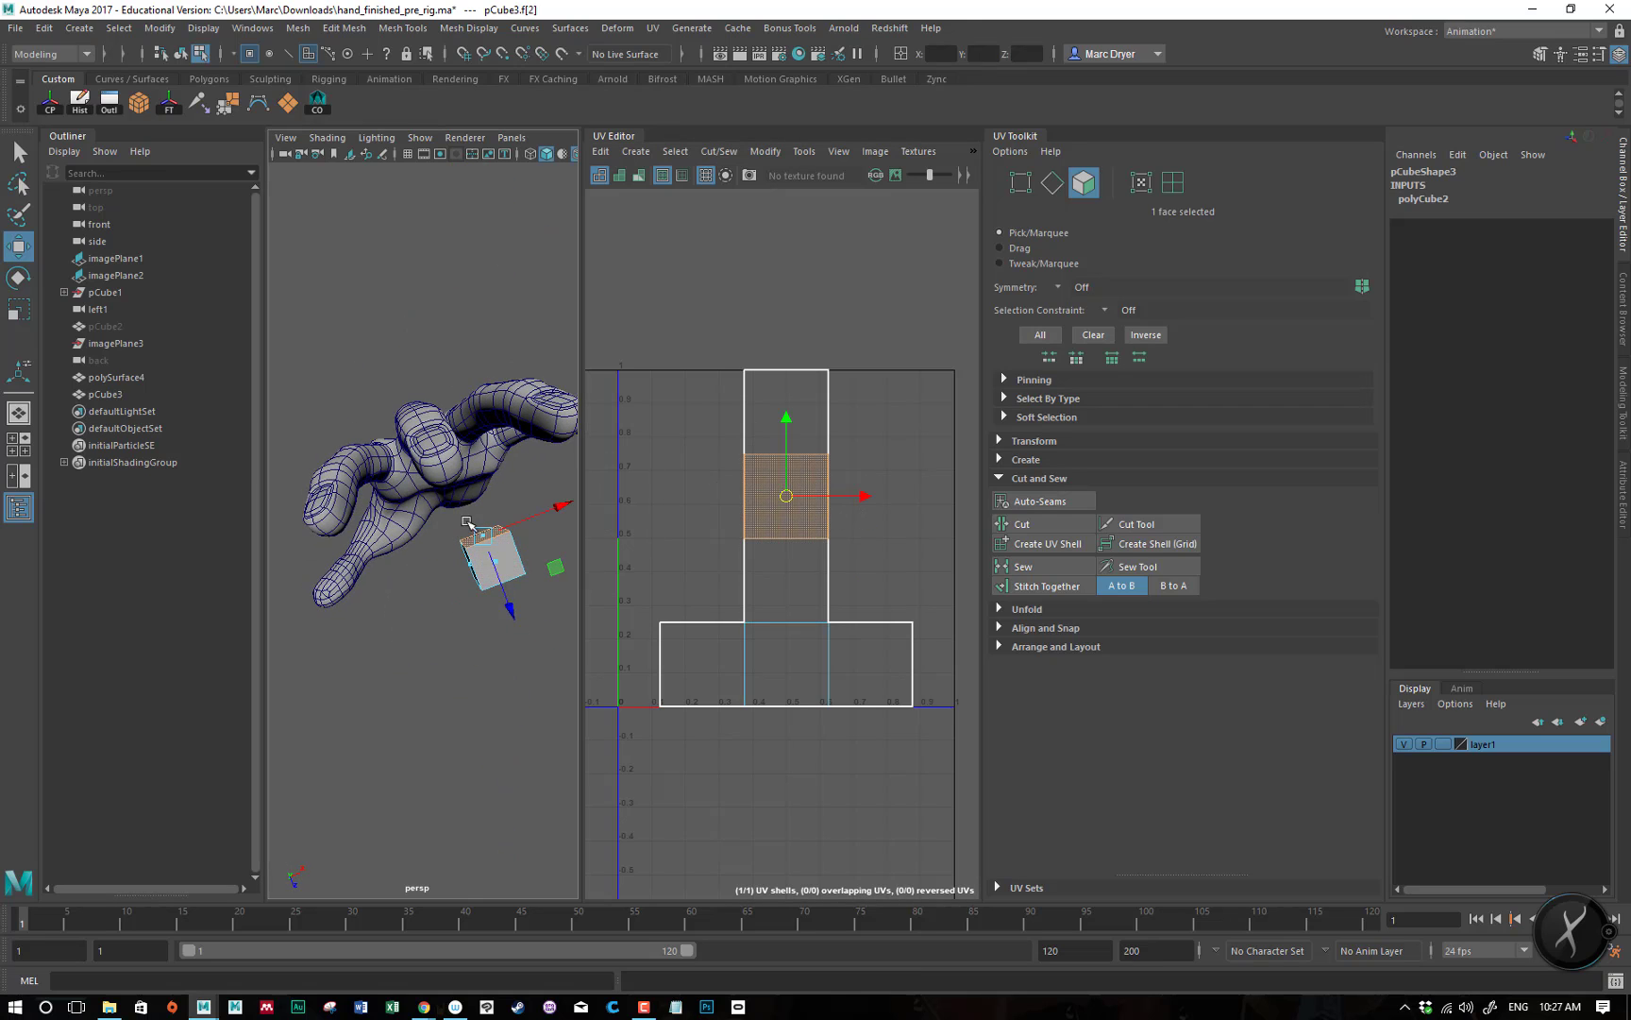
left_click_drag(466, 522, 472, 444, "alt")
middle_click_drag(764, 606, 761, 553, "alt")
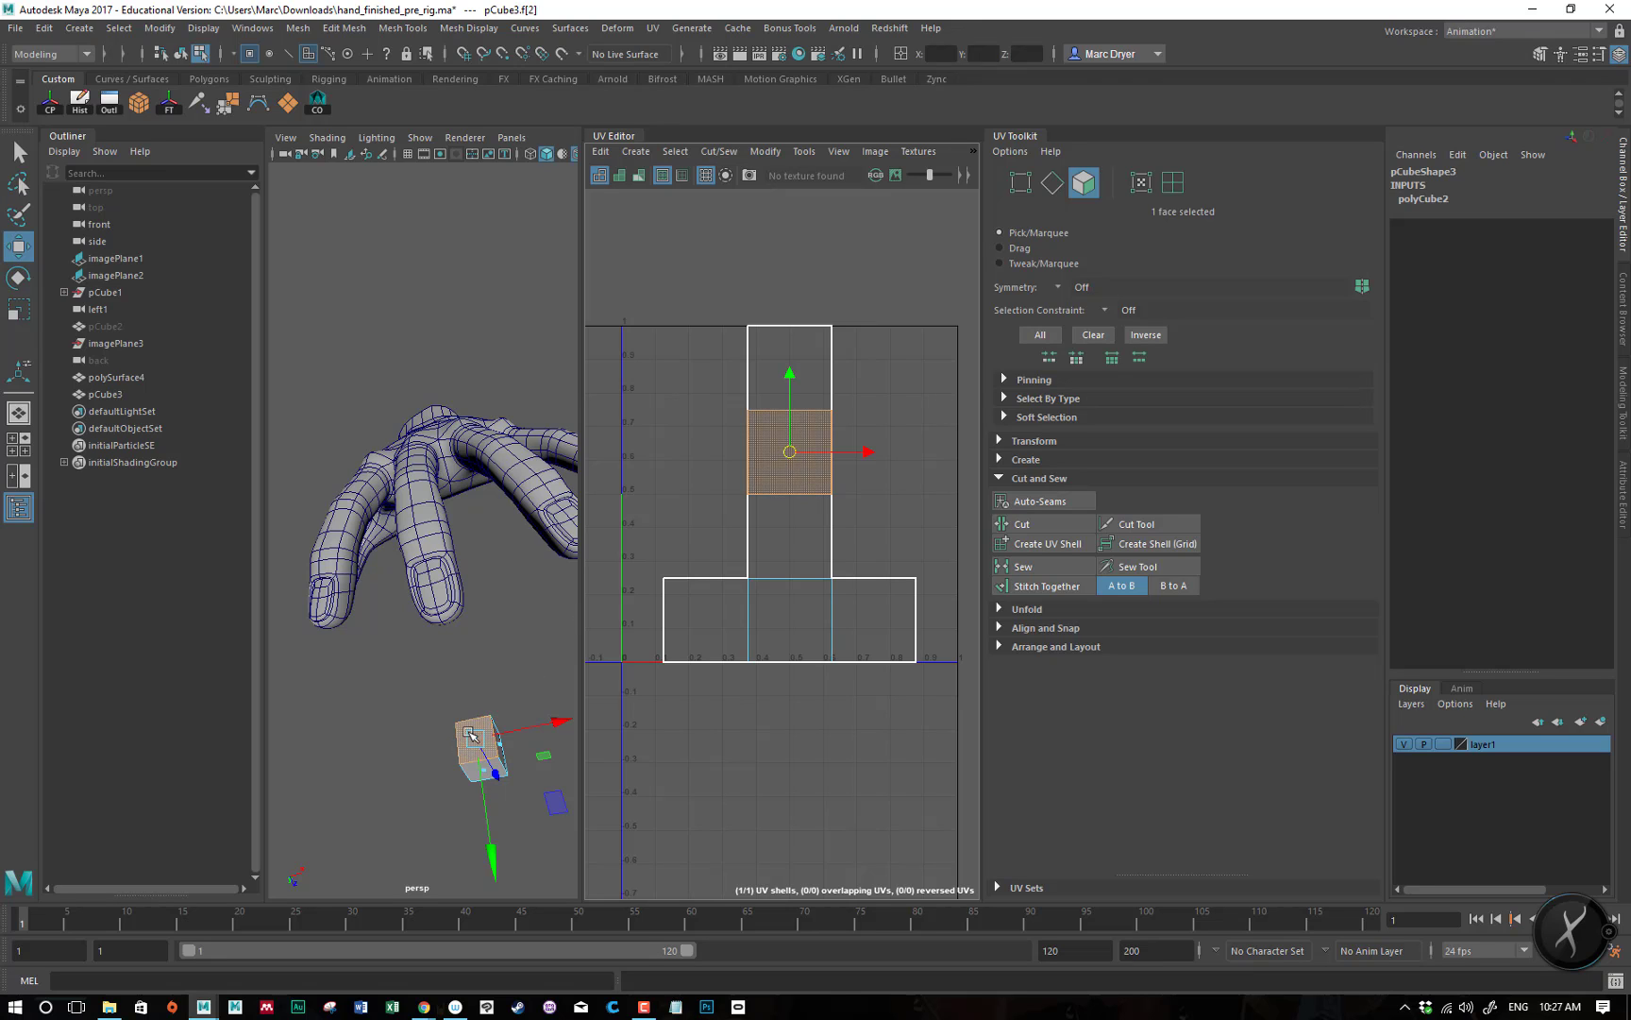
left_click_drag(476, 676, 438, 602, "alt")
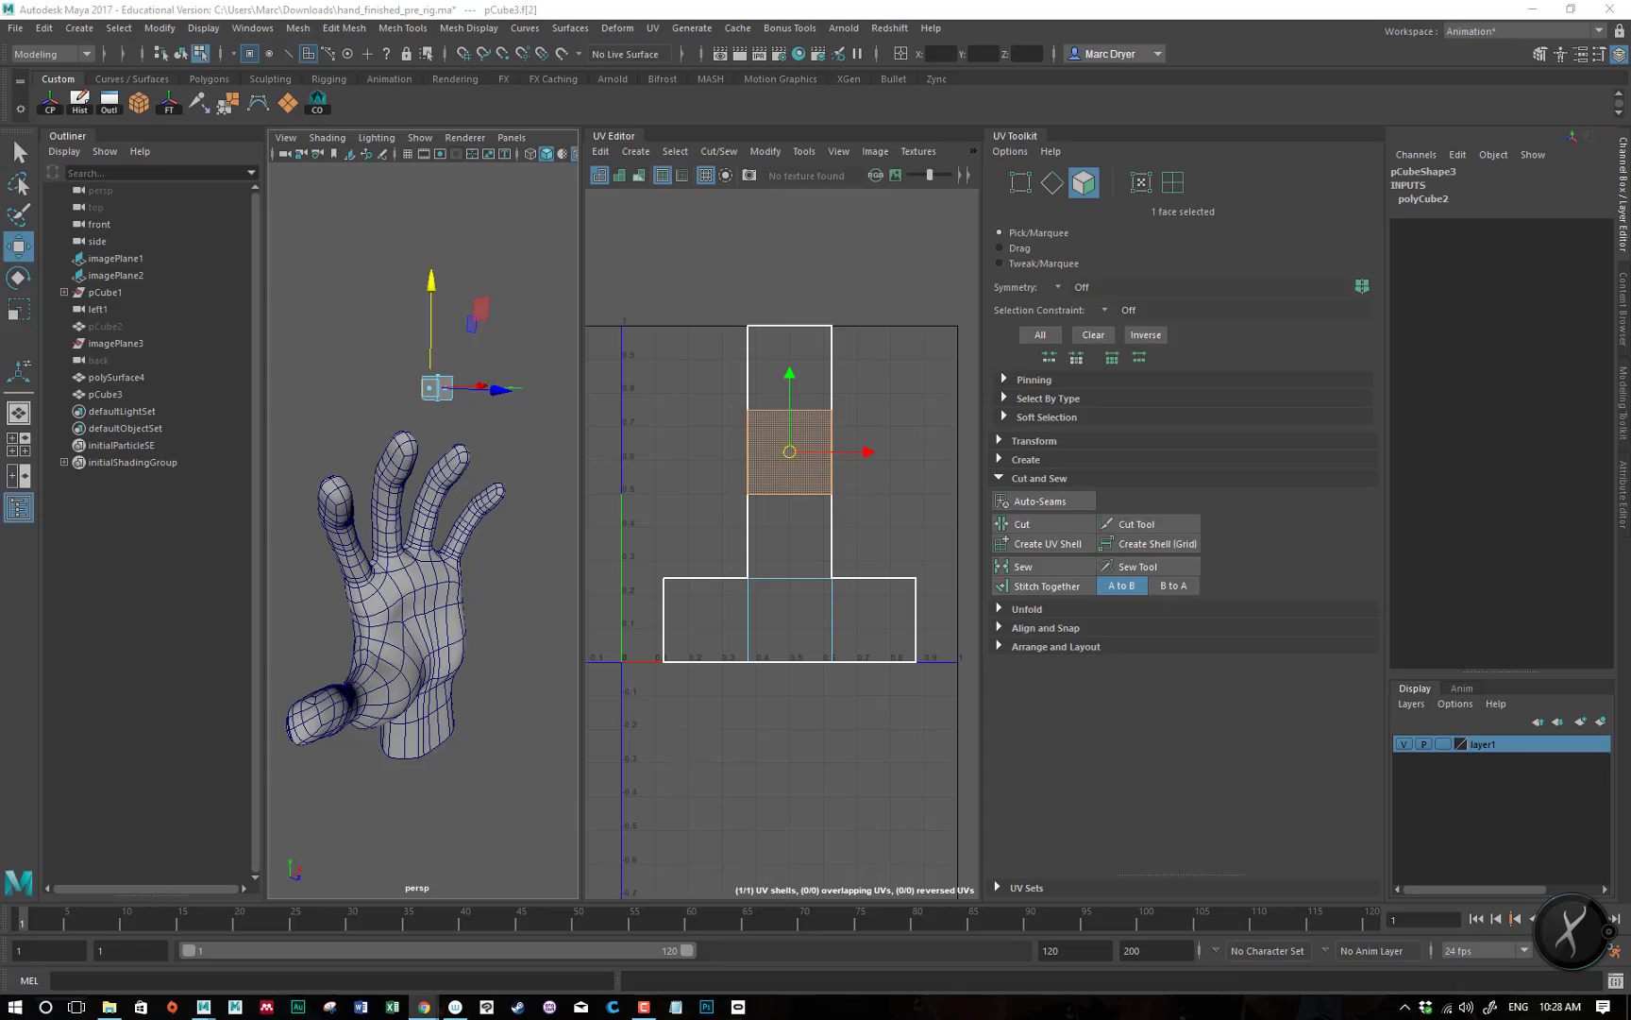
- Switch to the browser to examine the globe projections on the Interrupted Maps page, and return to Maya
left_click_drag(1630, 141, 488, 87)
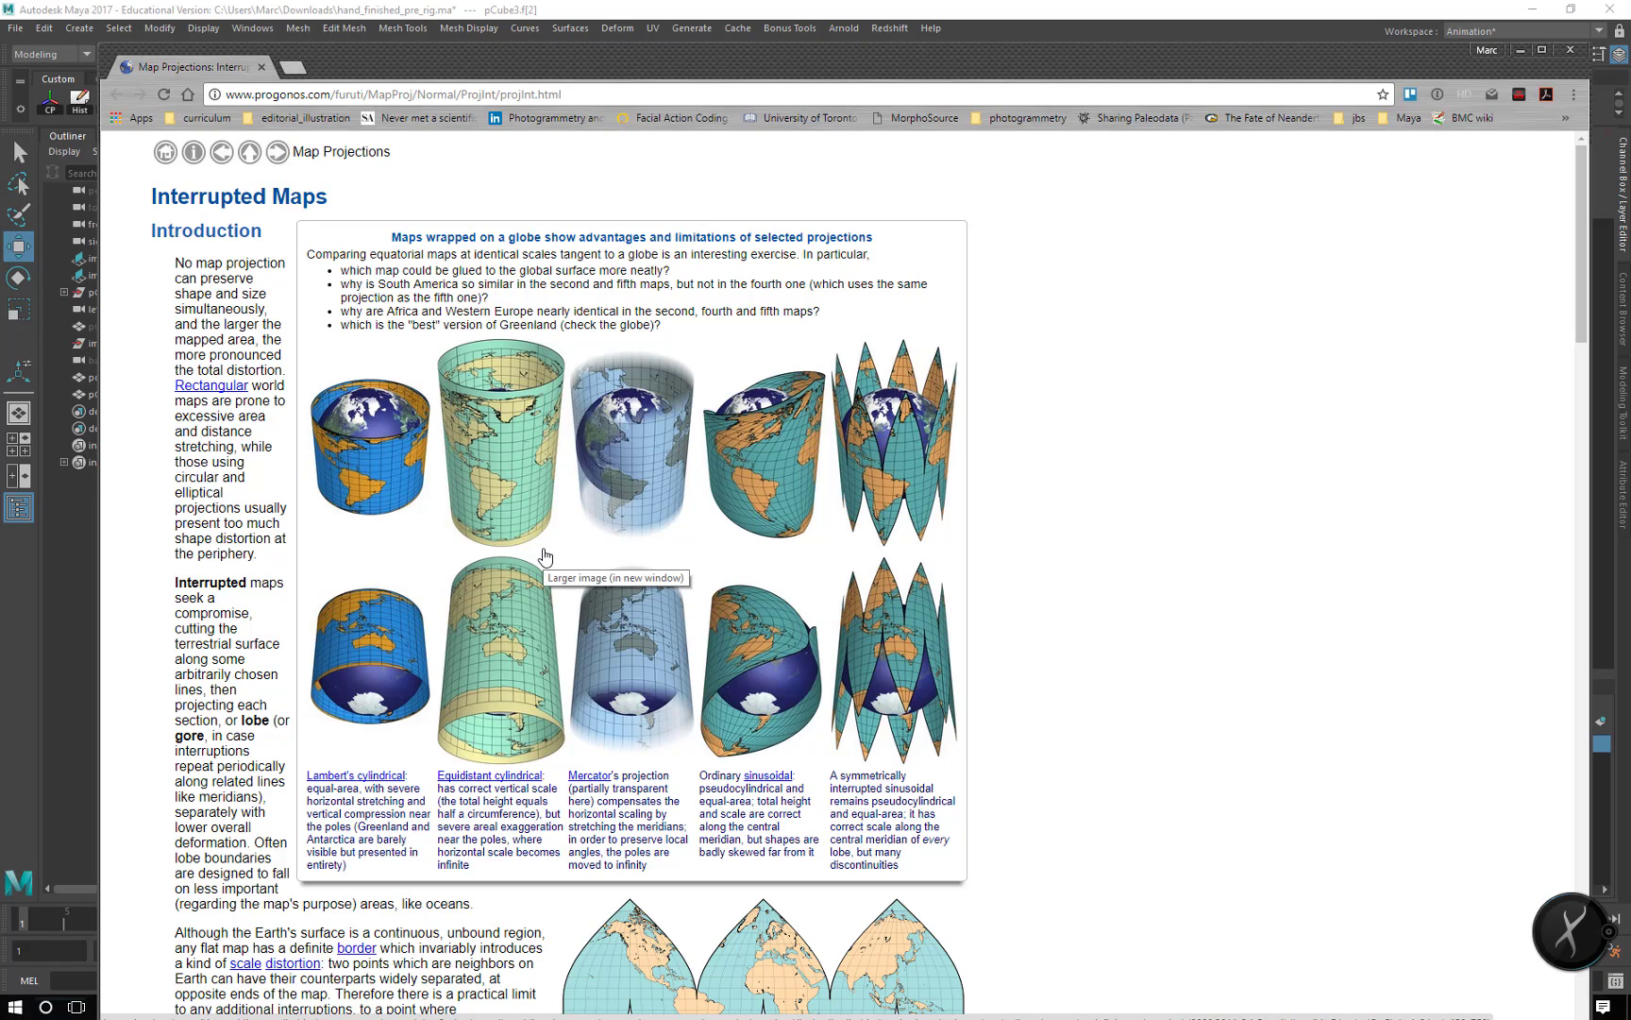
left_click_drag(491, 62, 1630, 257)
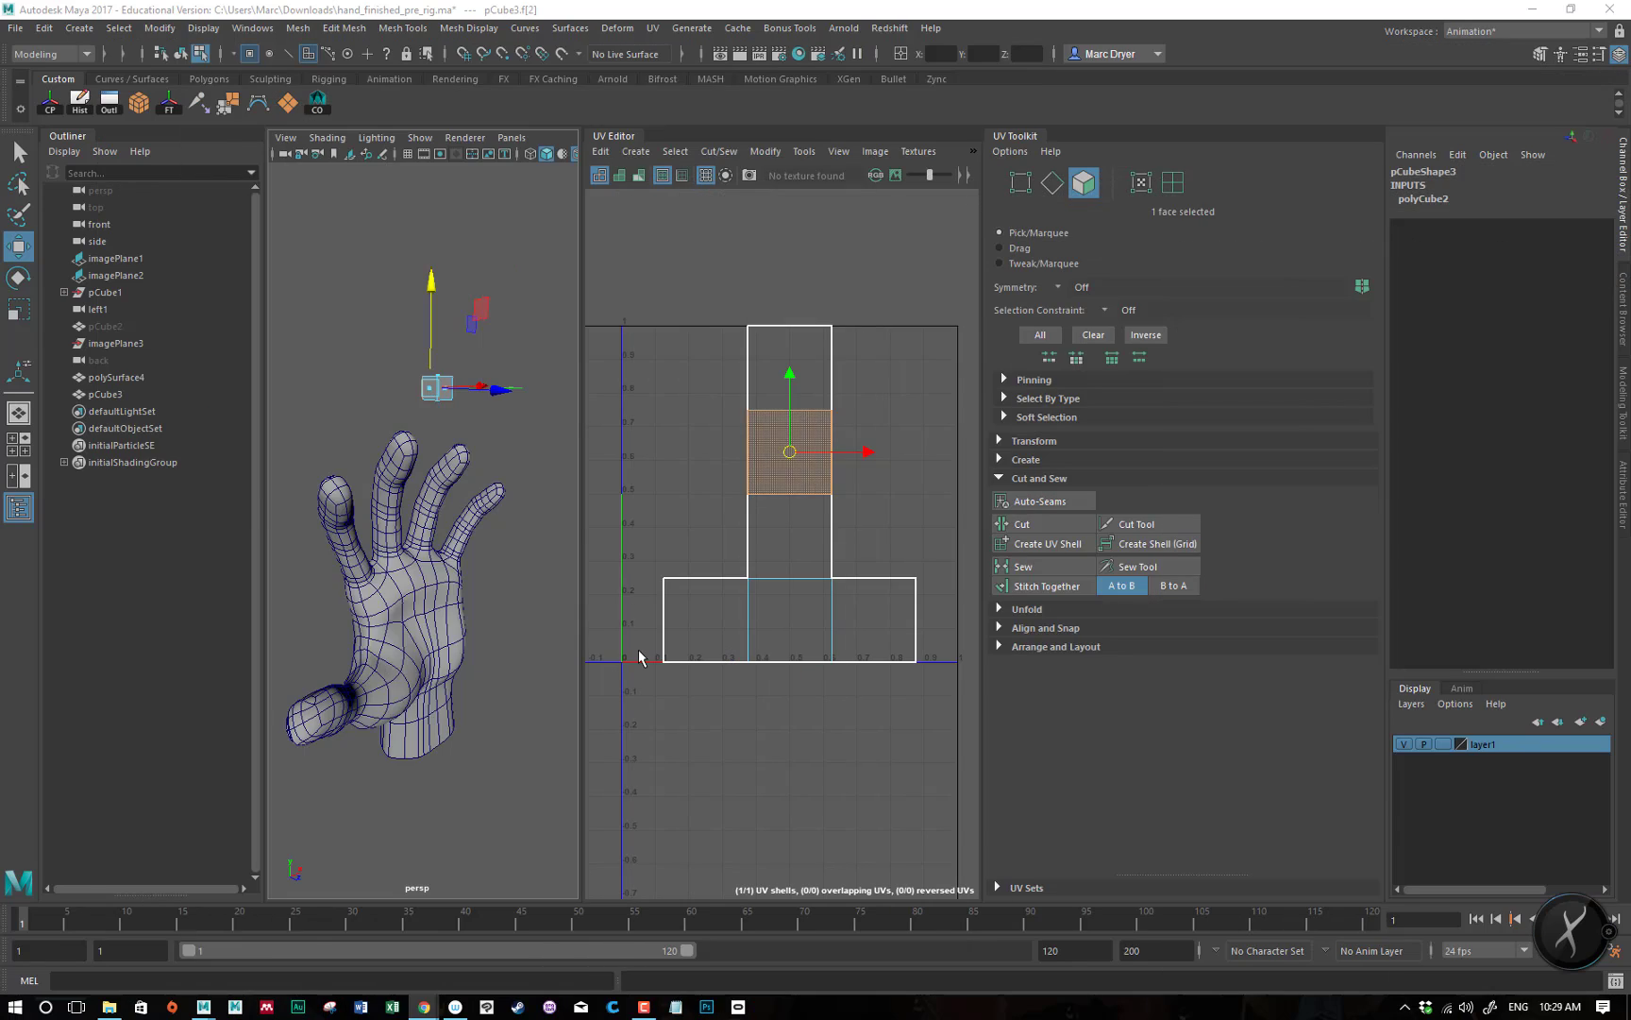
- Return the hand mesh to object mode and delete the cube above it
left_click_drag(486, 648, 414, 516, "alt")
double_click(409, 557)
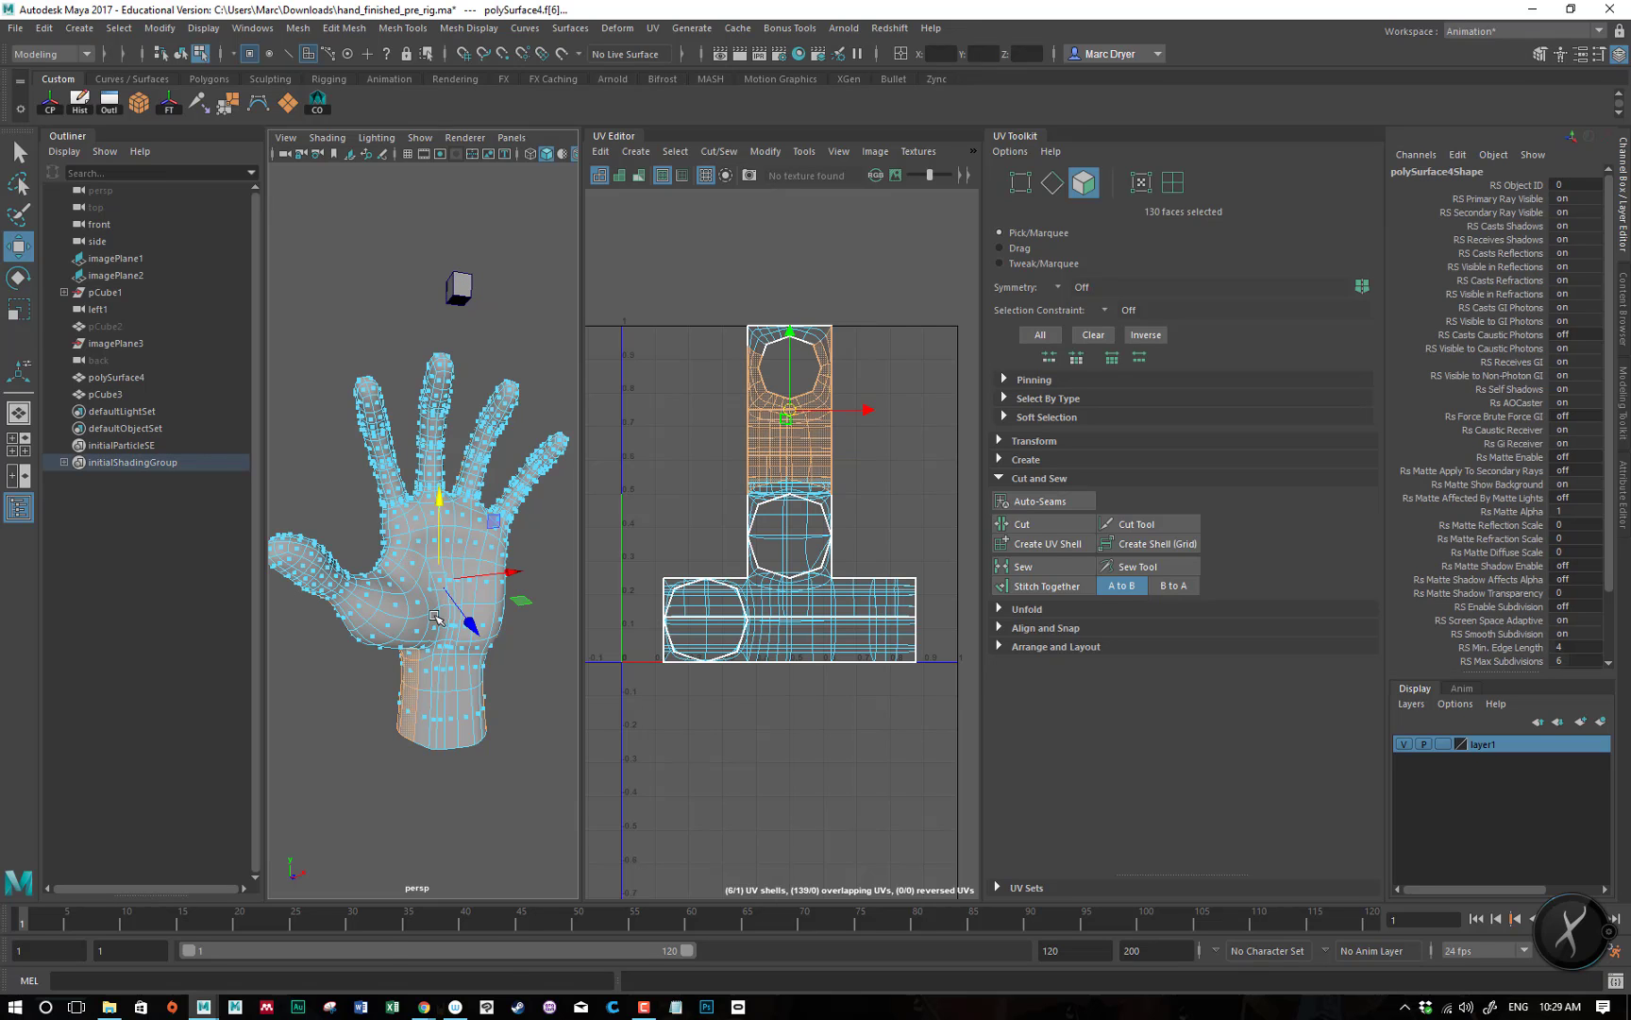
right_click(427, 609)
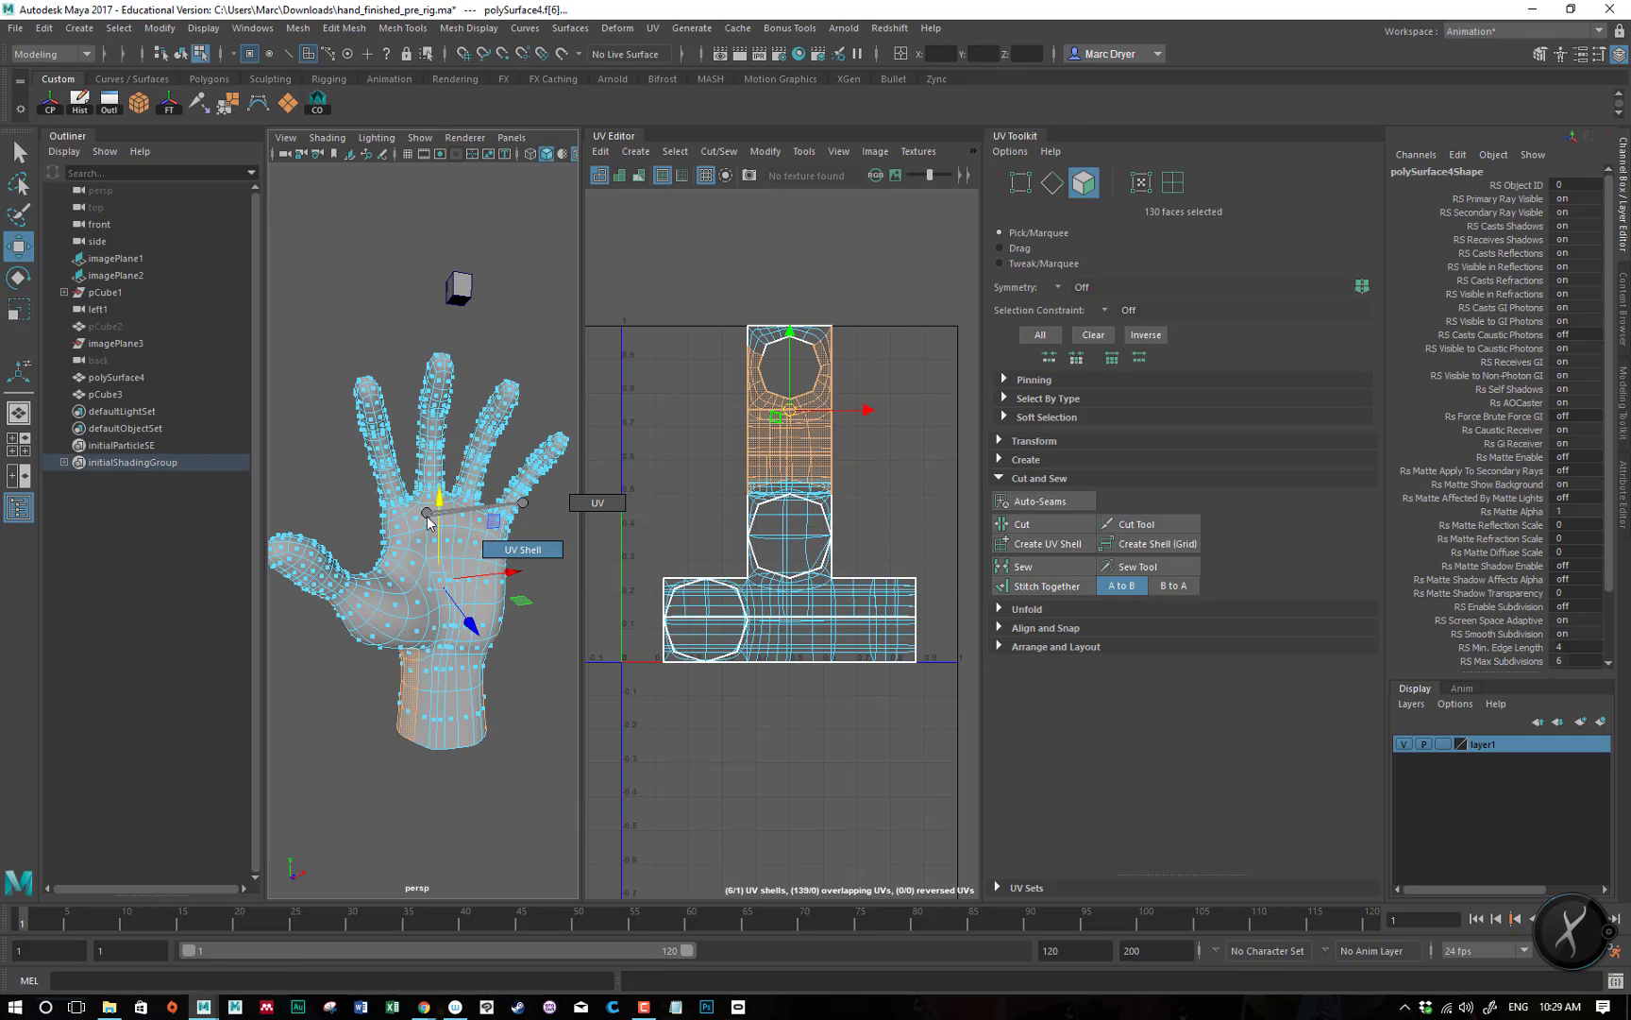
right_click_drag(427, 515, 472, 493)
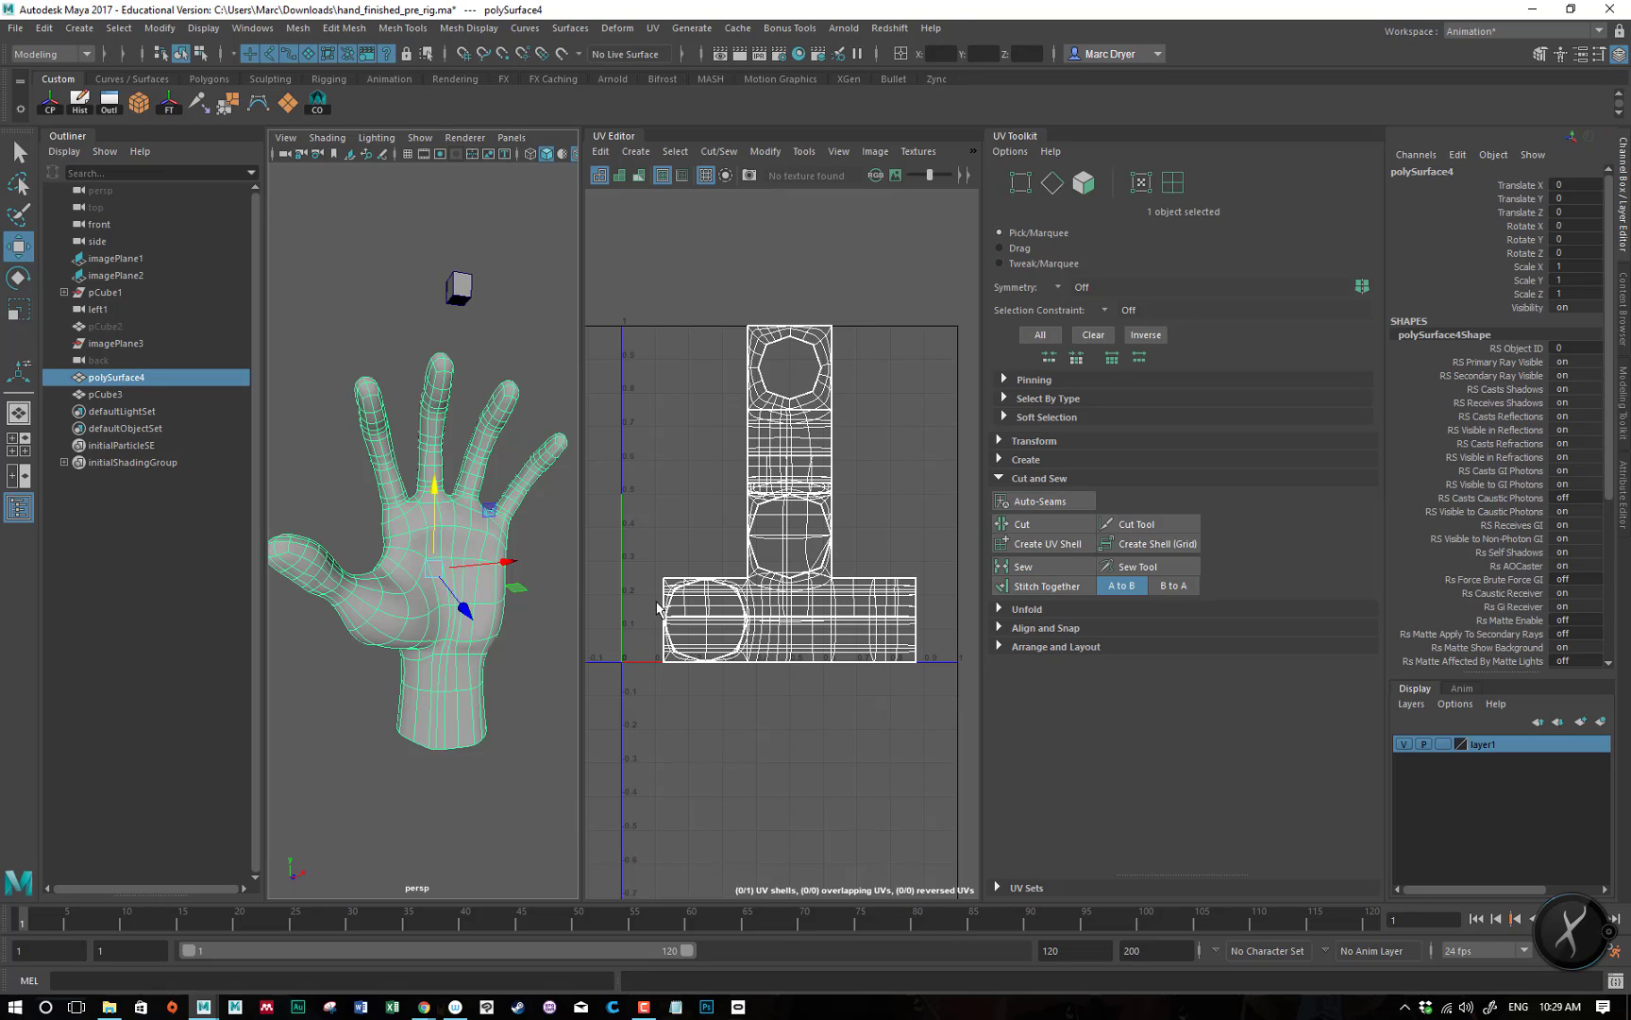
left_click(455, 285)
key("Delete")
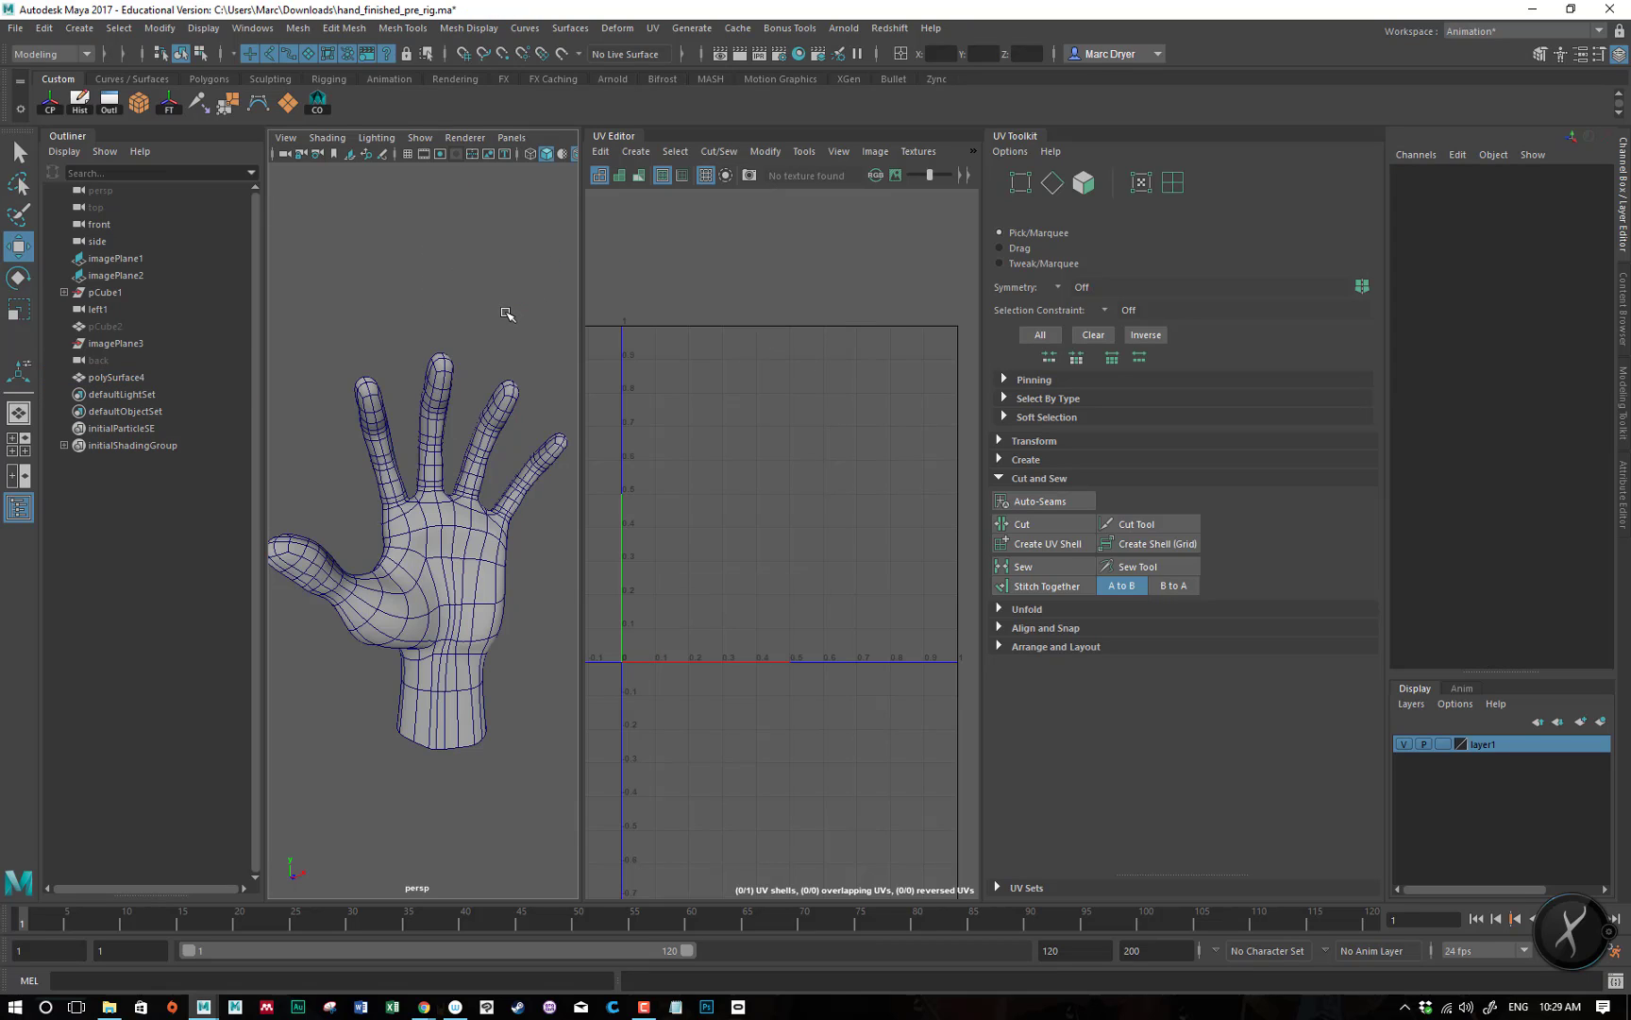
- Select the hand mesh and examine the shape of its palm, thumb and fingers
right_click_drag(470, 460, 425, 462, "alt")
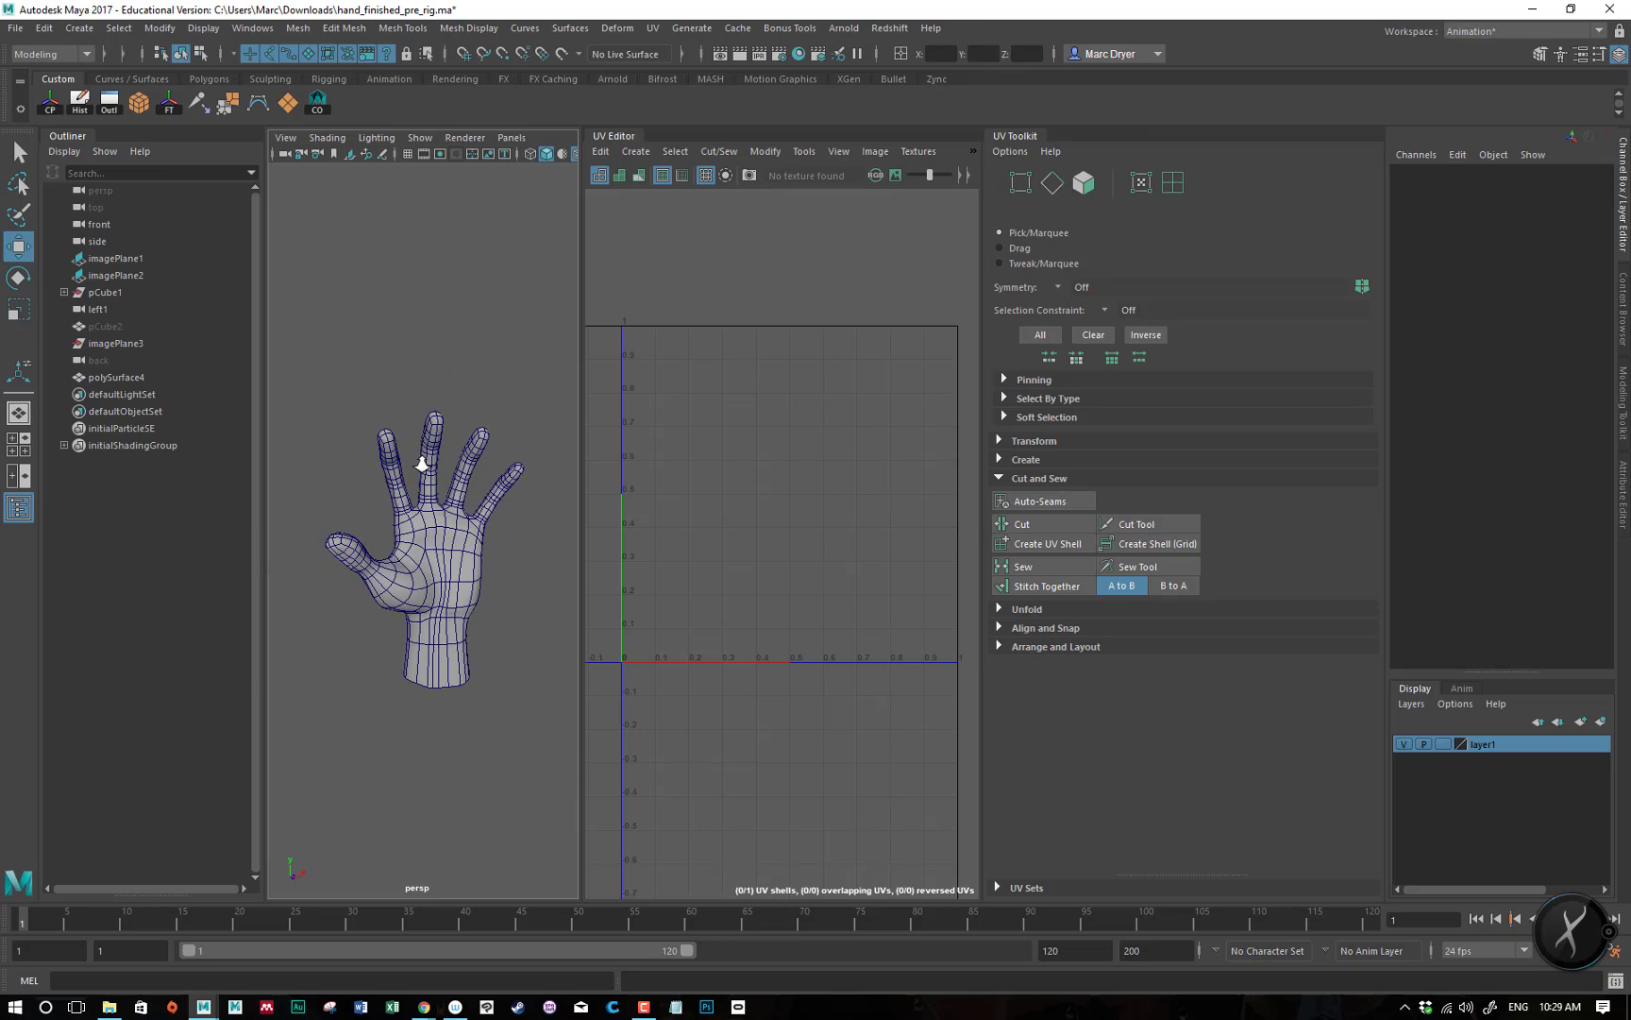
left_click_drag(426, 463, 453, 483, "alt")
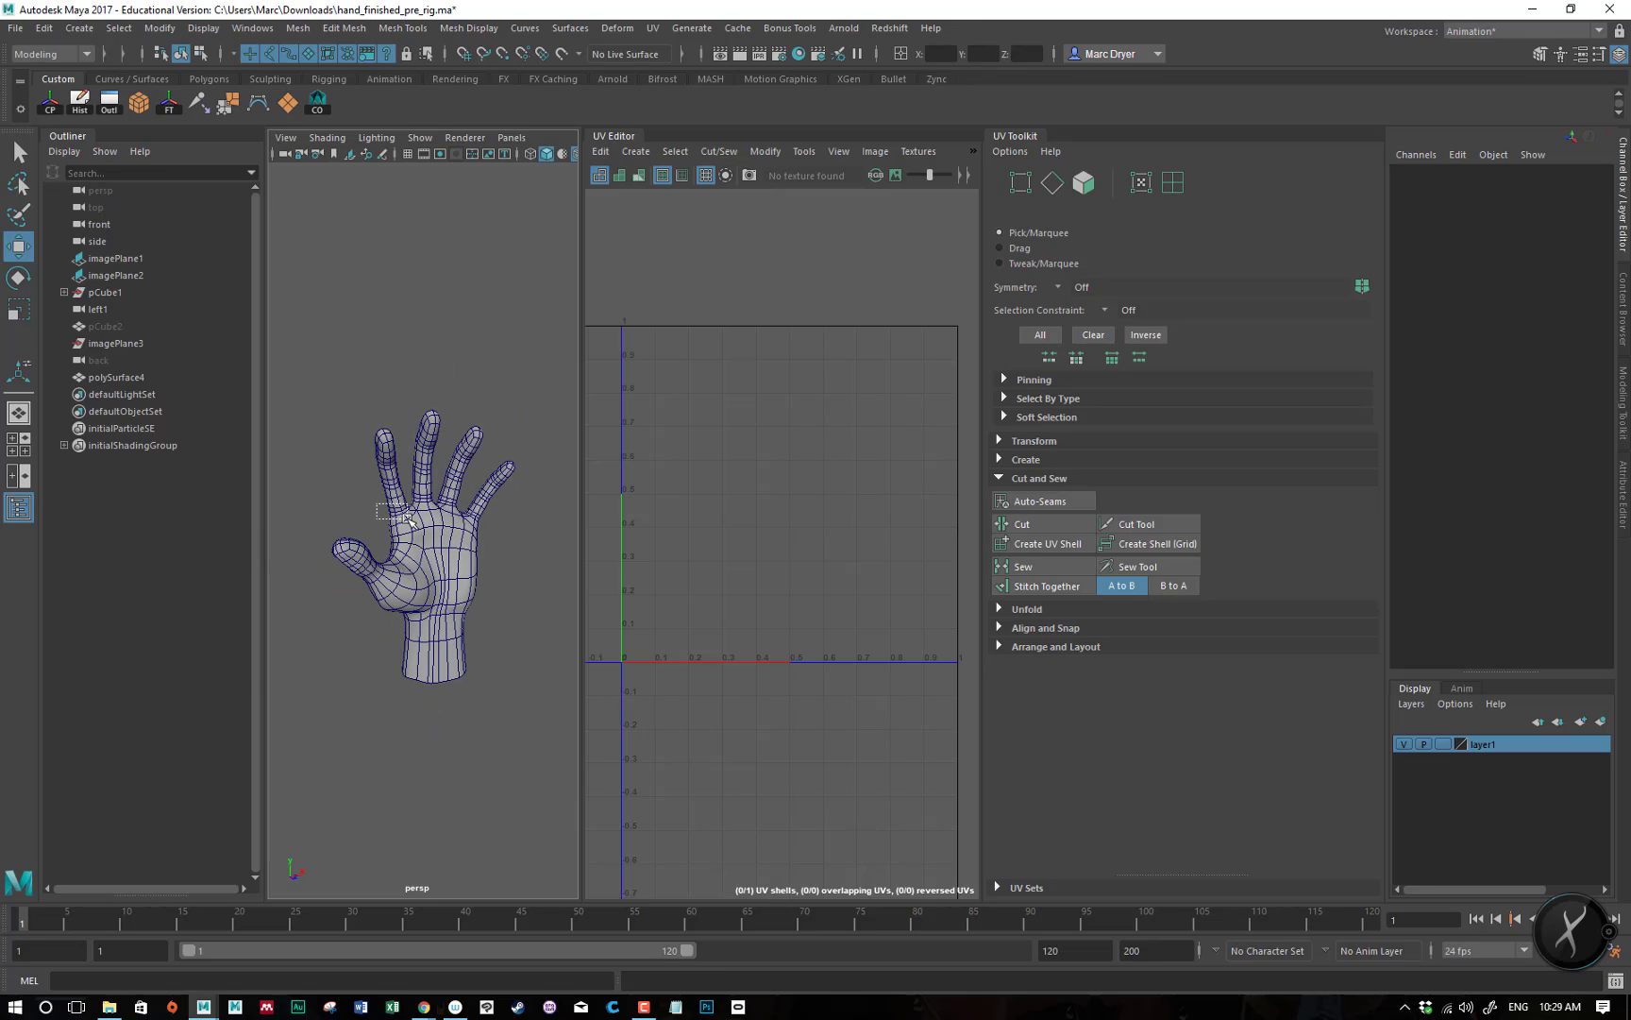
left_click(443, 549)
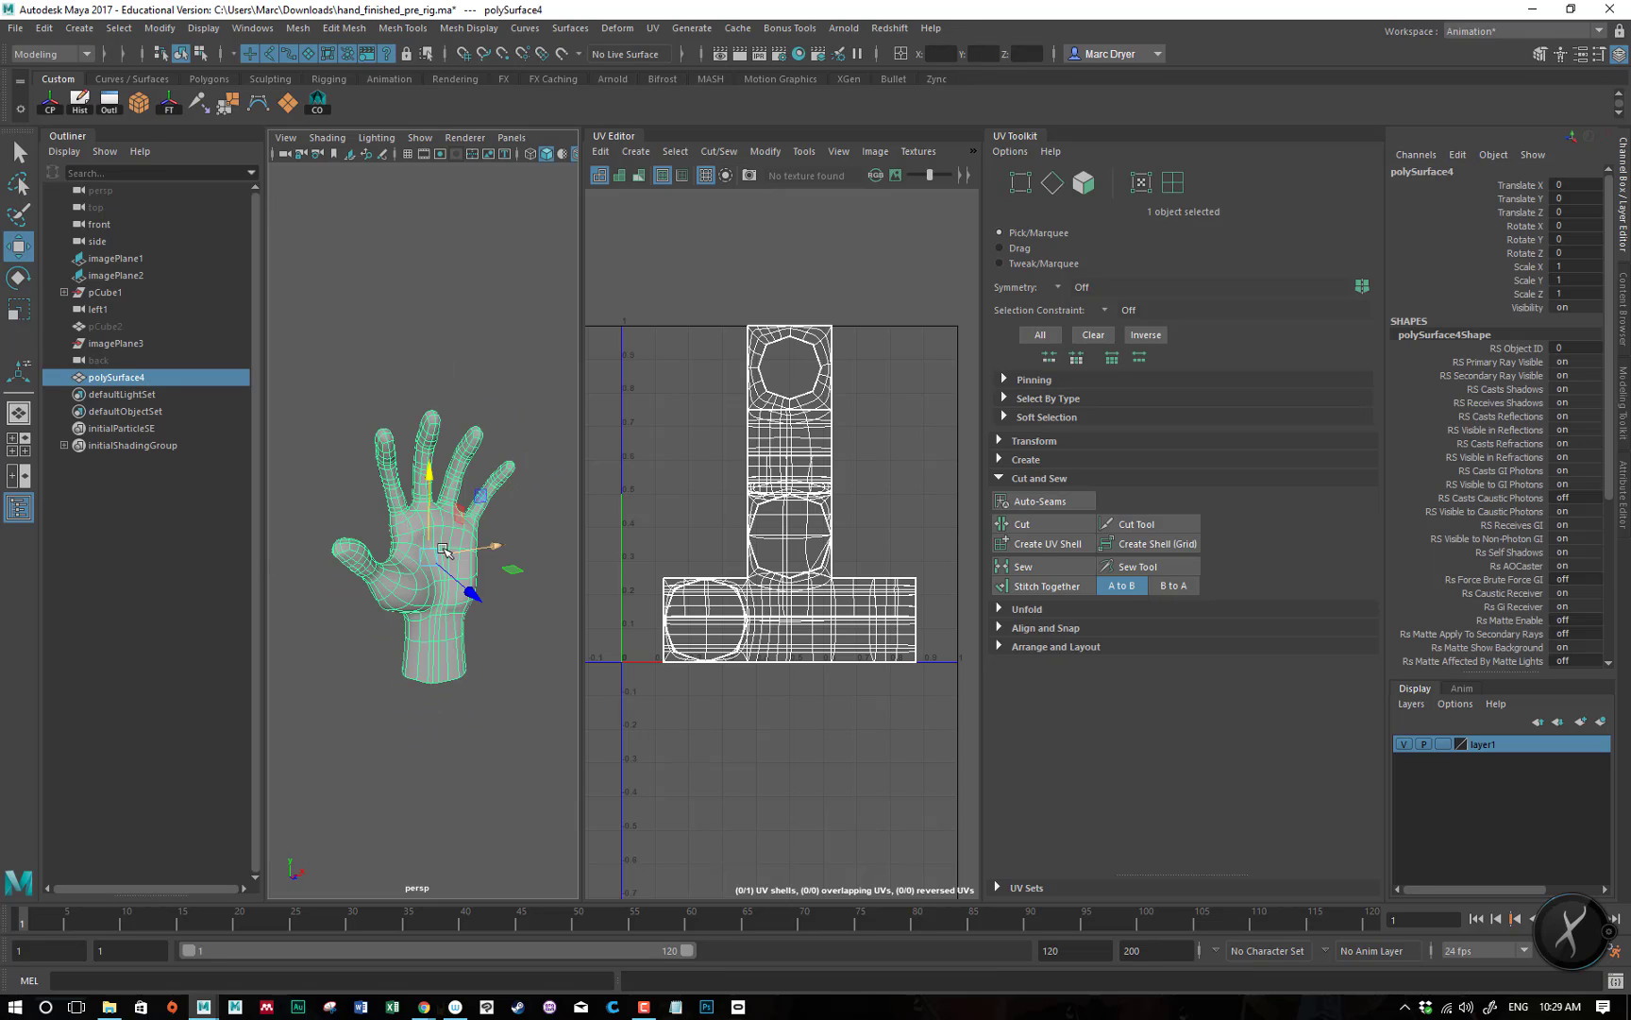
mouse_move(444, 550)
left_mouse_down("alt")
mouse_move(271, 545)
mouse_move(456, 549)
mouse_move(431, 547)
left_mouse_up("alt")
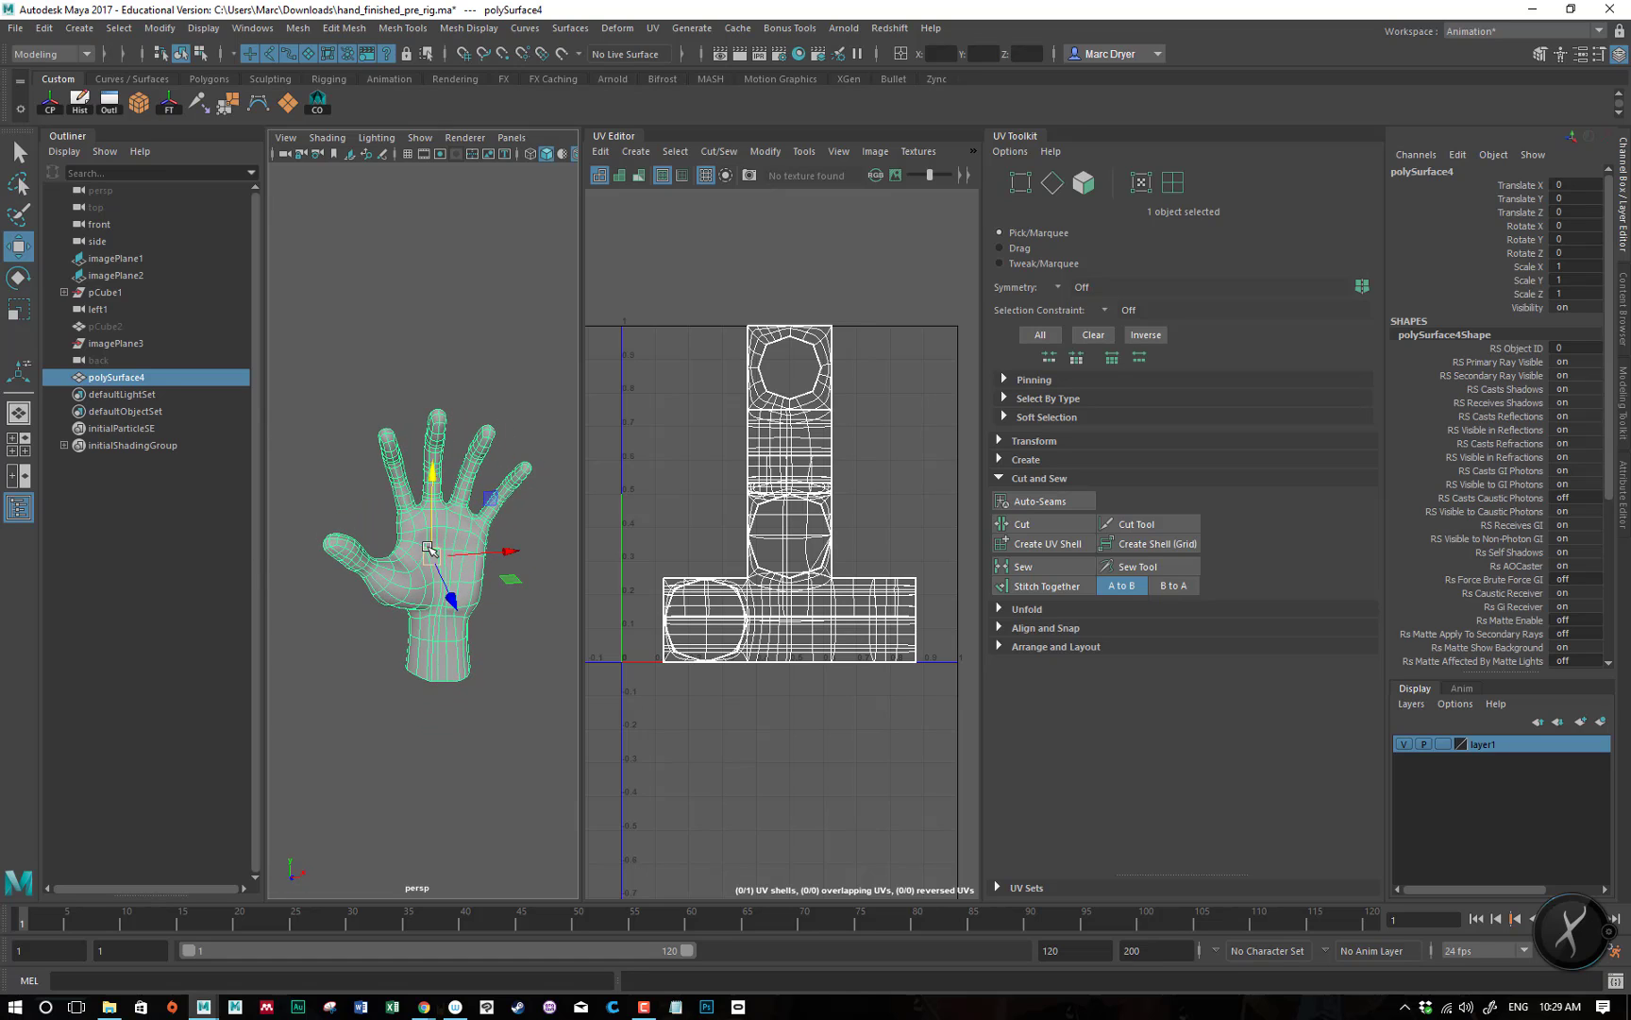
mouse_move(415, 553)
left_mouse_down("alt")
mouse_move(581, 555)
mouse_move(386, 542)
left_mouse_up("alt")
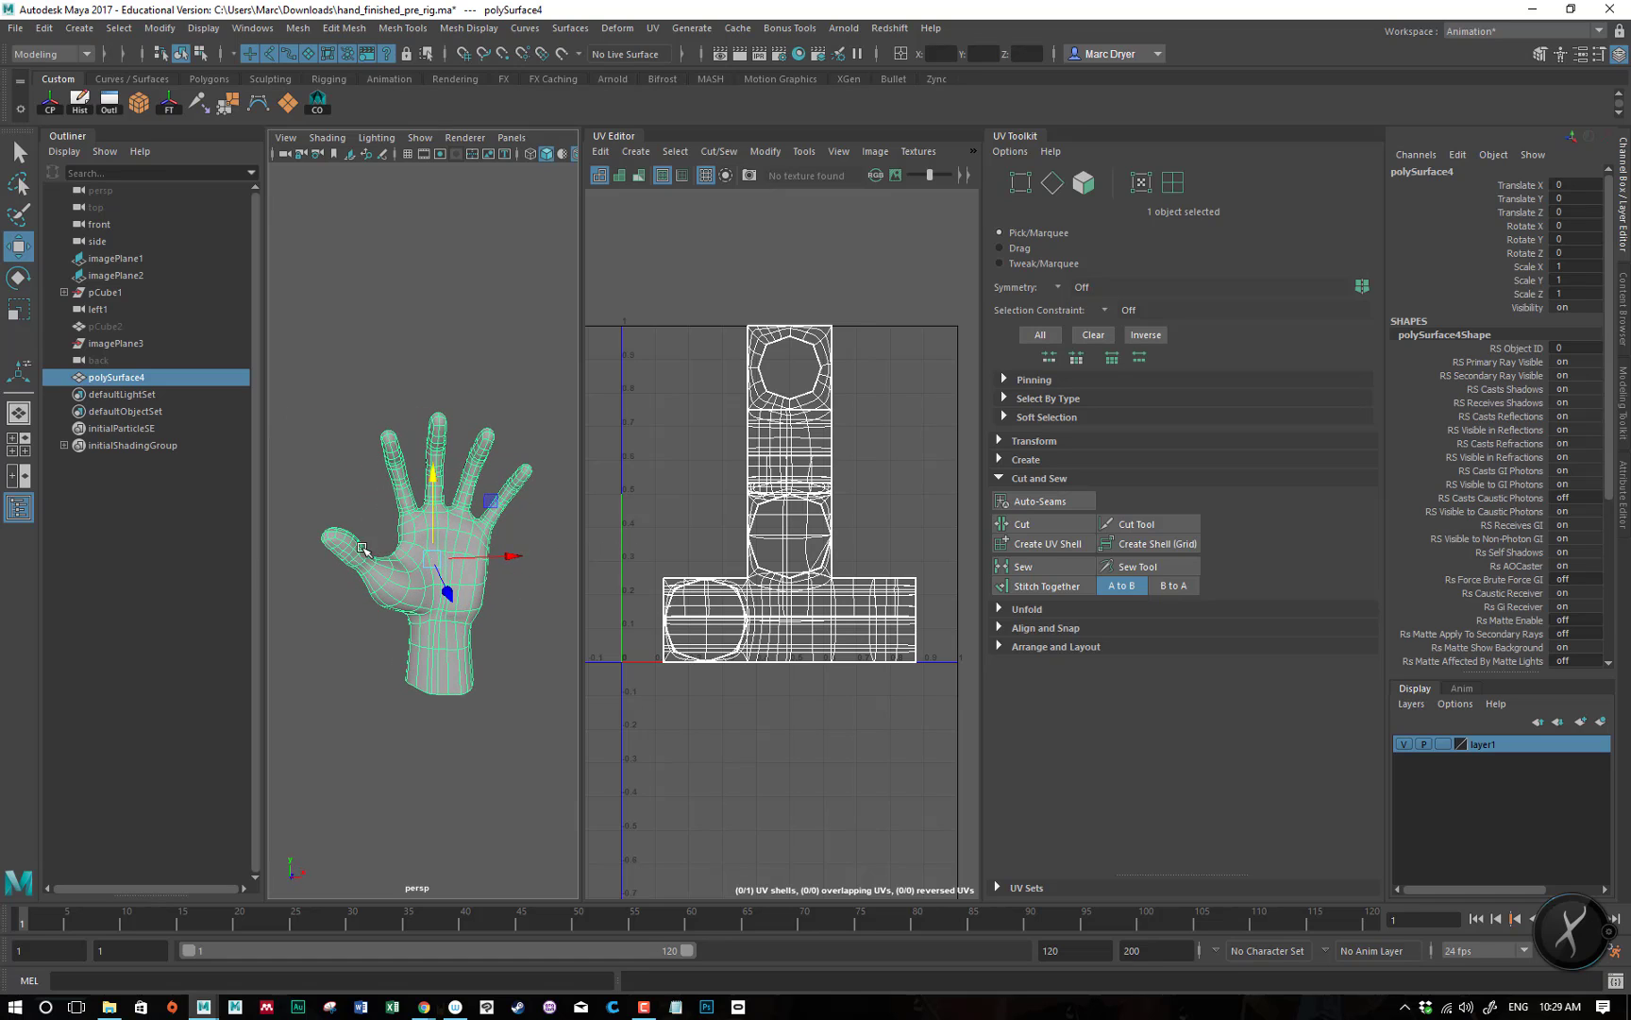
scroll(368, 546, "up", 3)
mouse_move(424, 495)
left_mouse_down("alt")
mouse_move(480, 511)
mouse_move(454, 497)
left_mouse_up("alt")
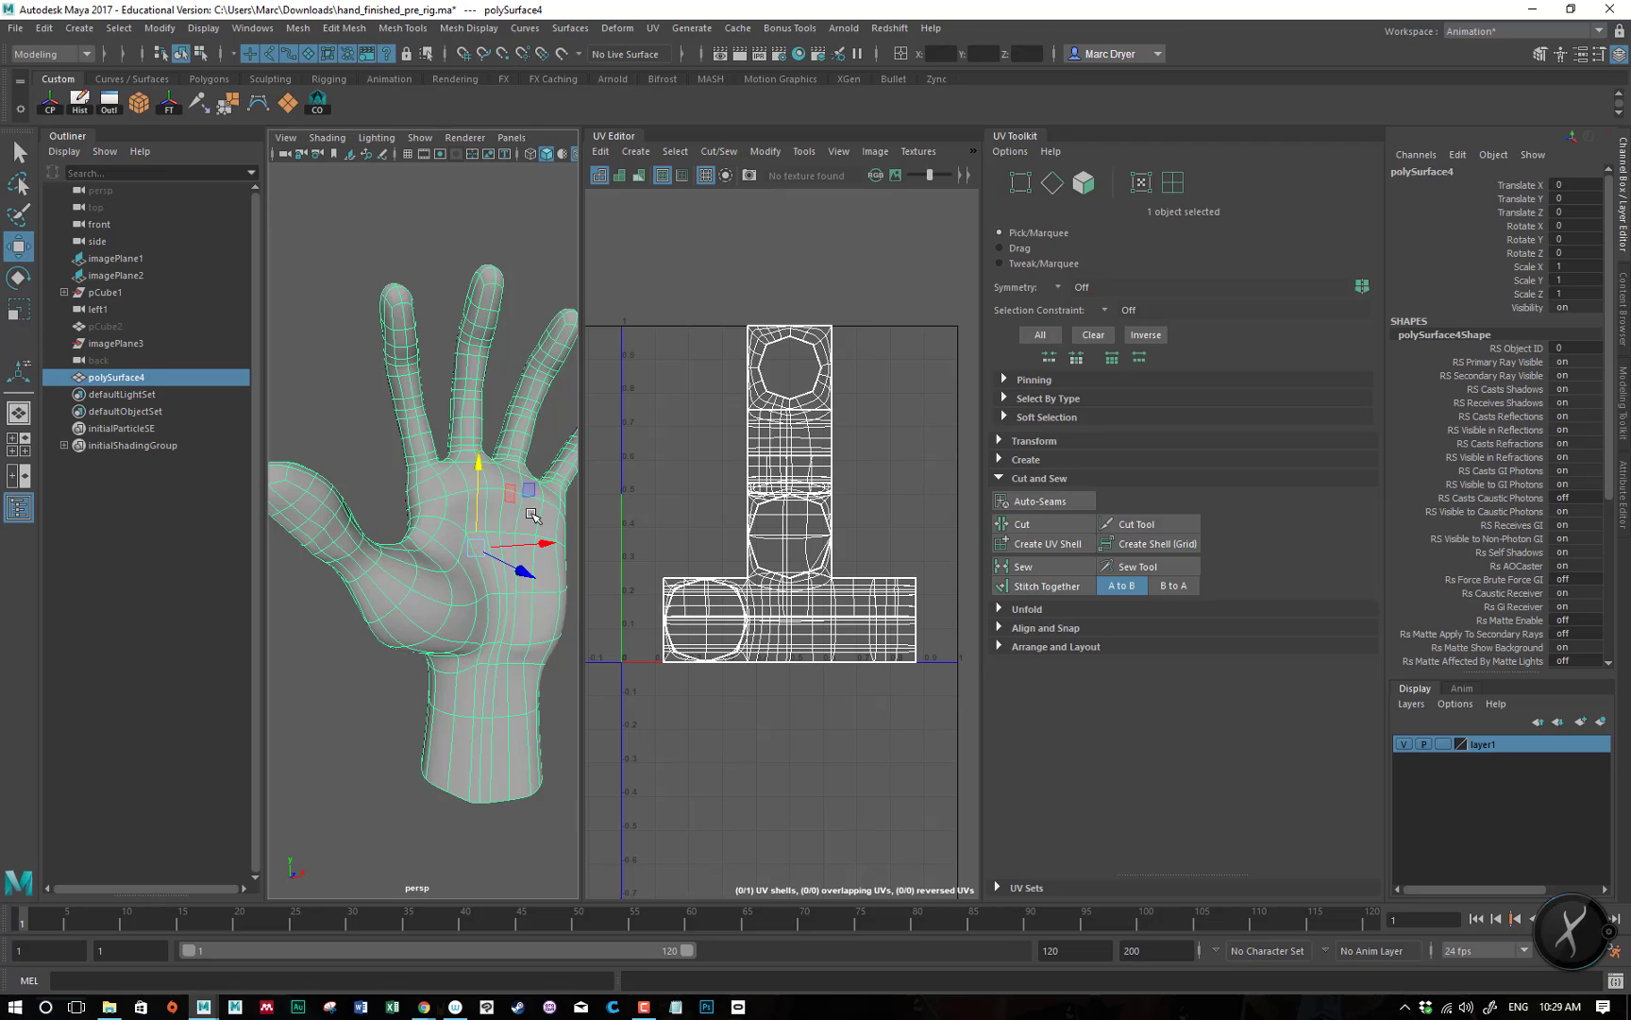
left_click_drag(536, 514, 467, 508, "alt")
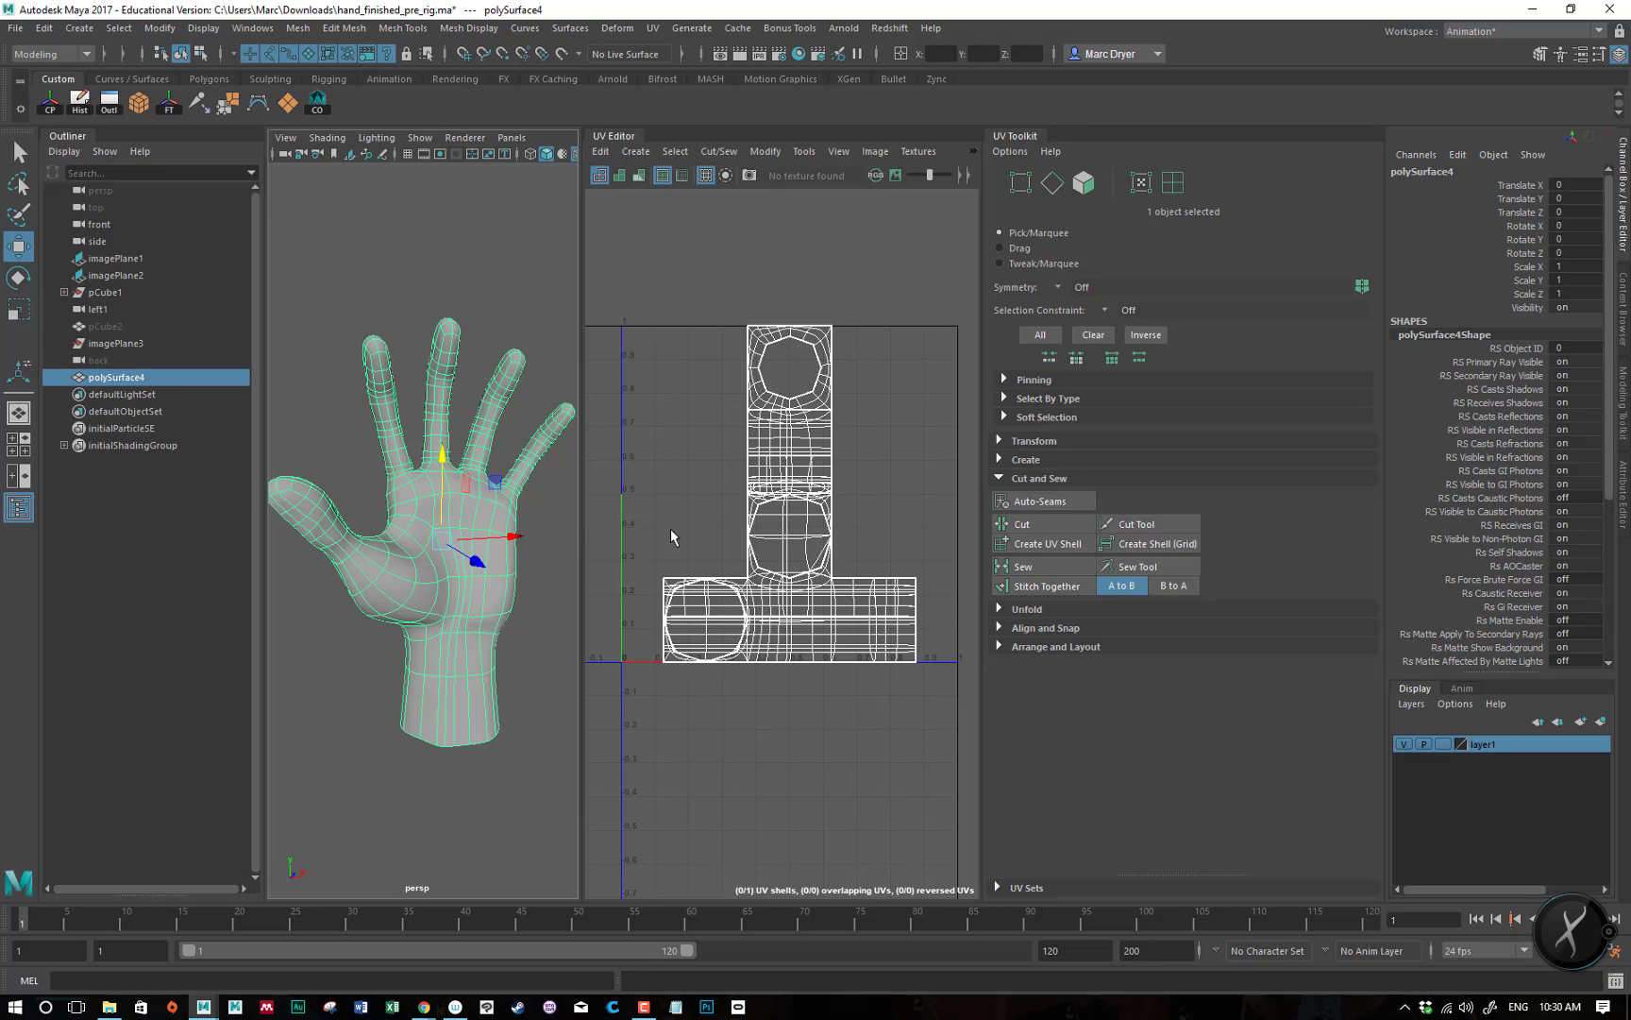
- Examine how the hand's UV layout sits within the 0 to 1 UV space
right_click_drag(774, 492, 662, 494, "alt")
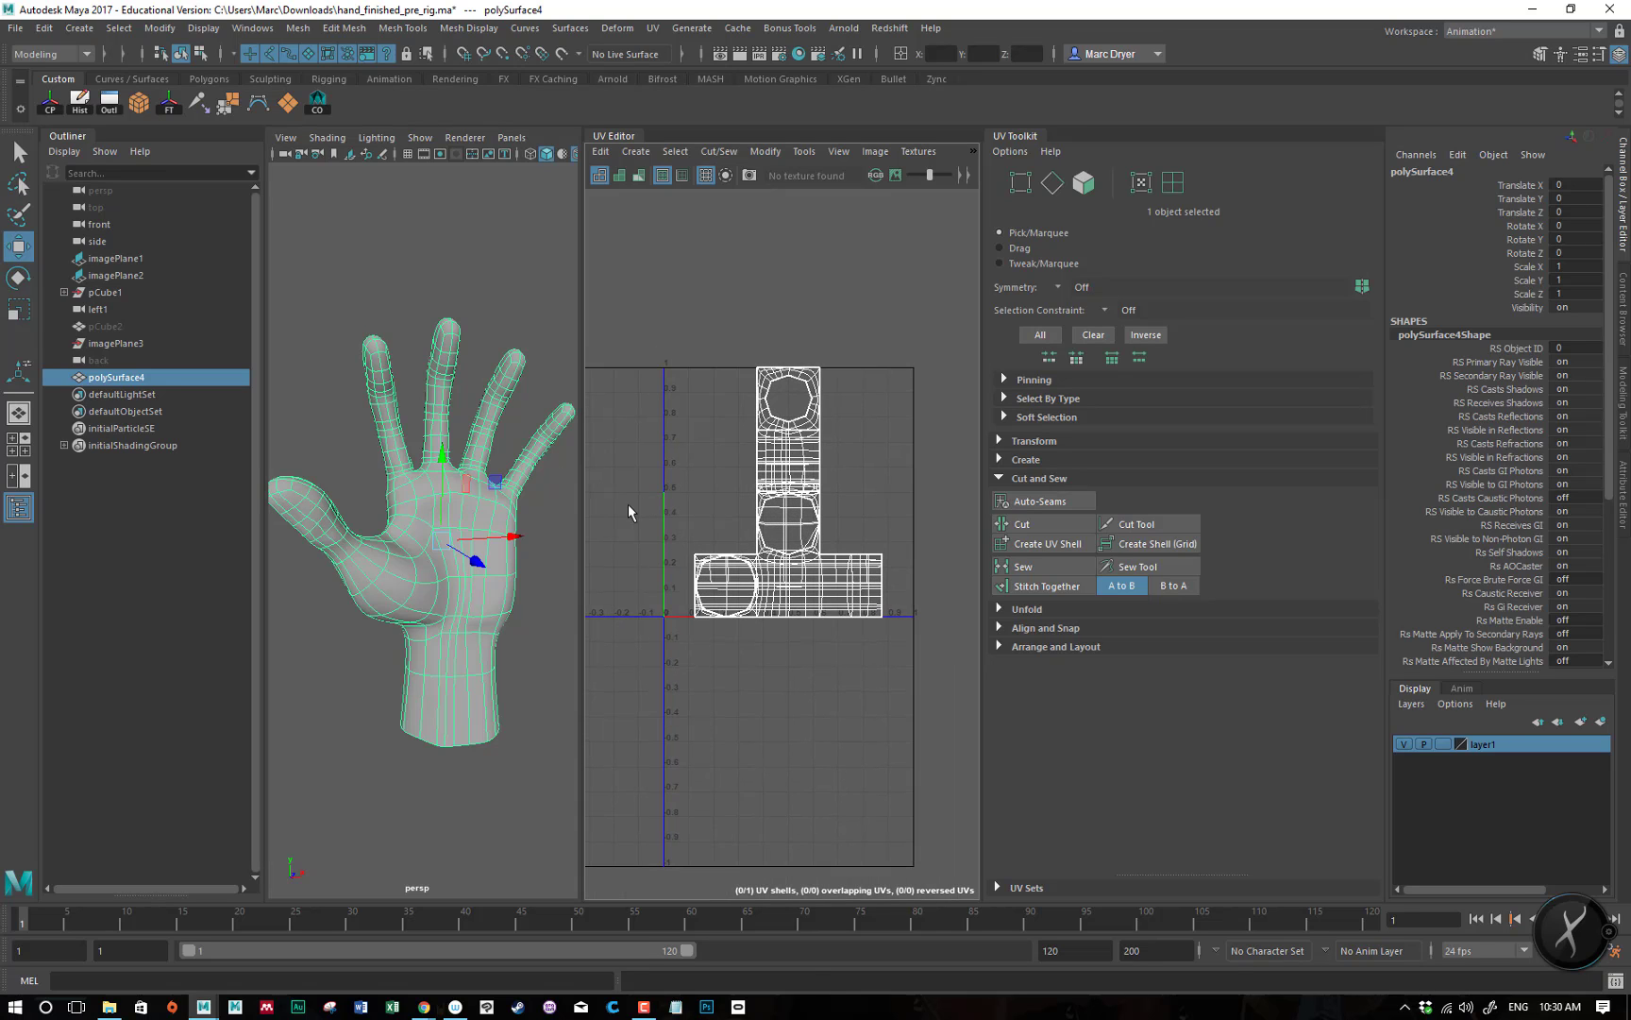
right_click_drag(758, 522, 684, 533, "alt")
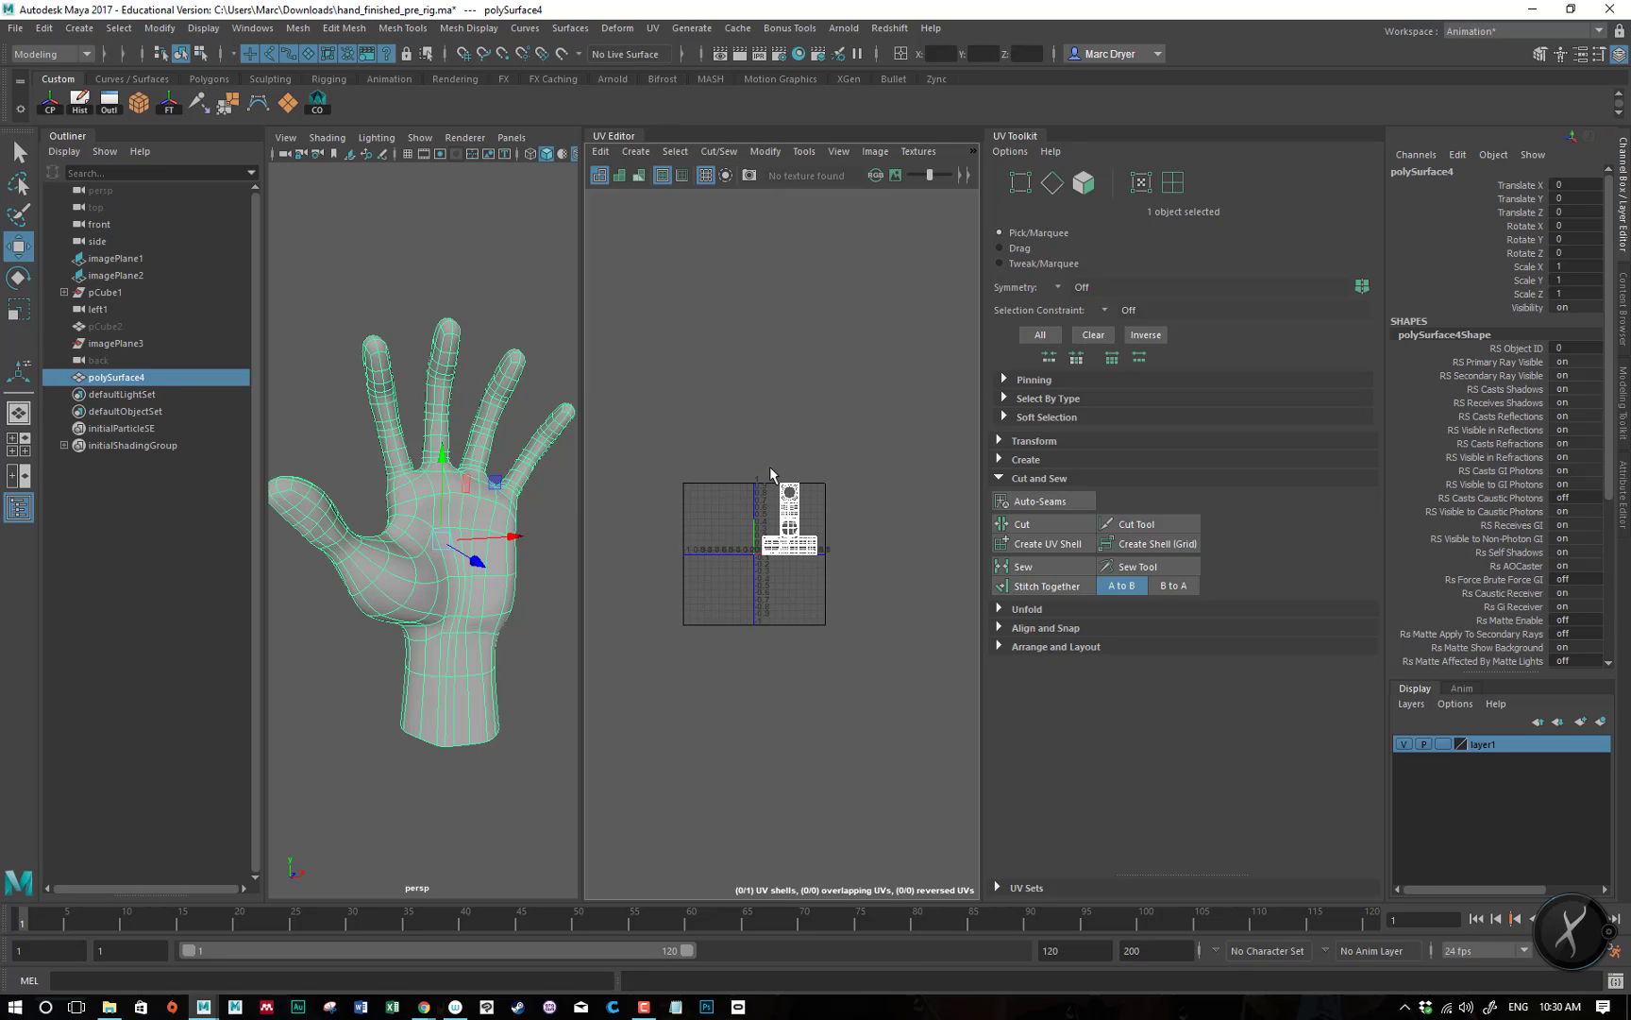
right_click_drag(655, 634, 793, 779, "alt")
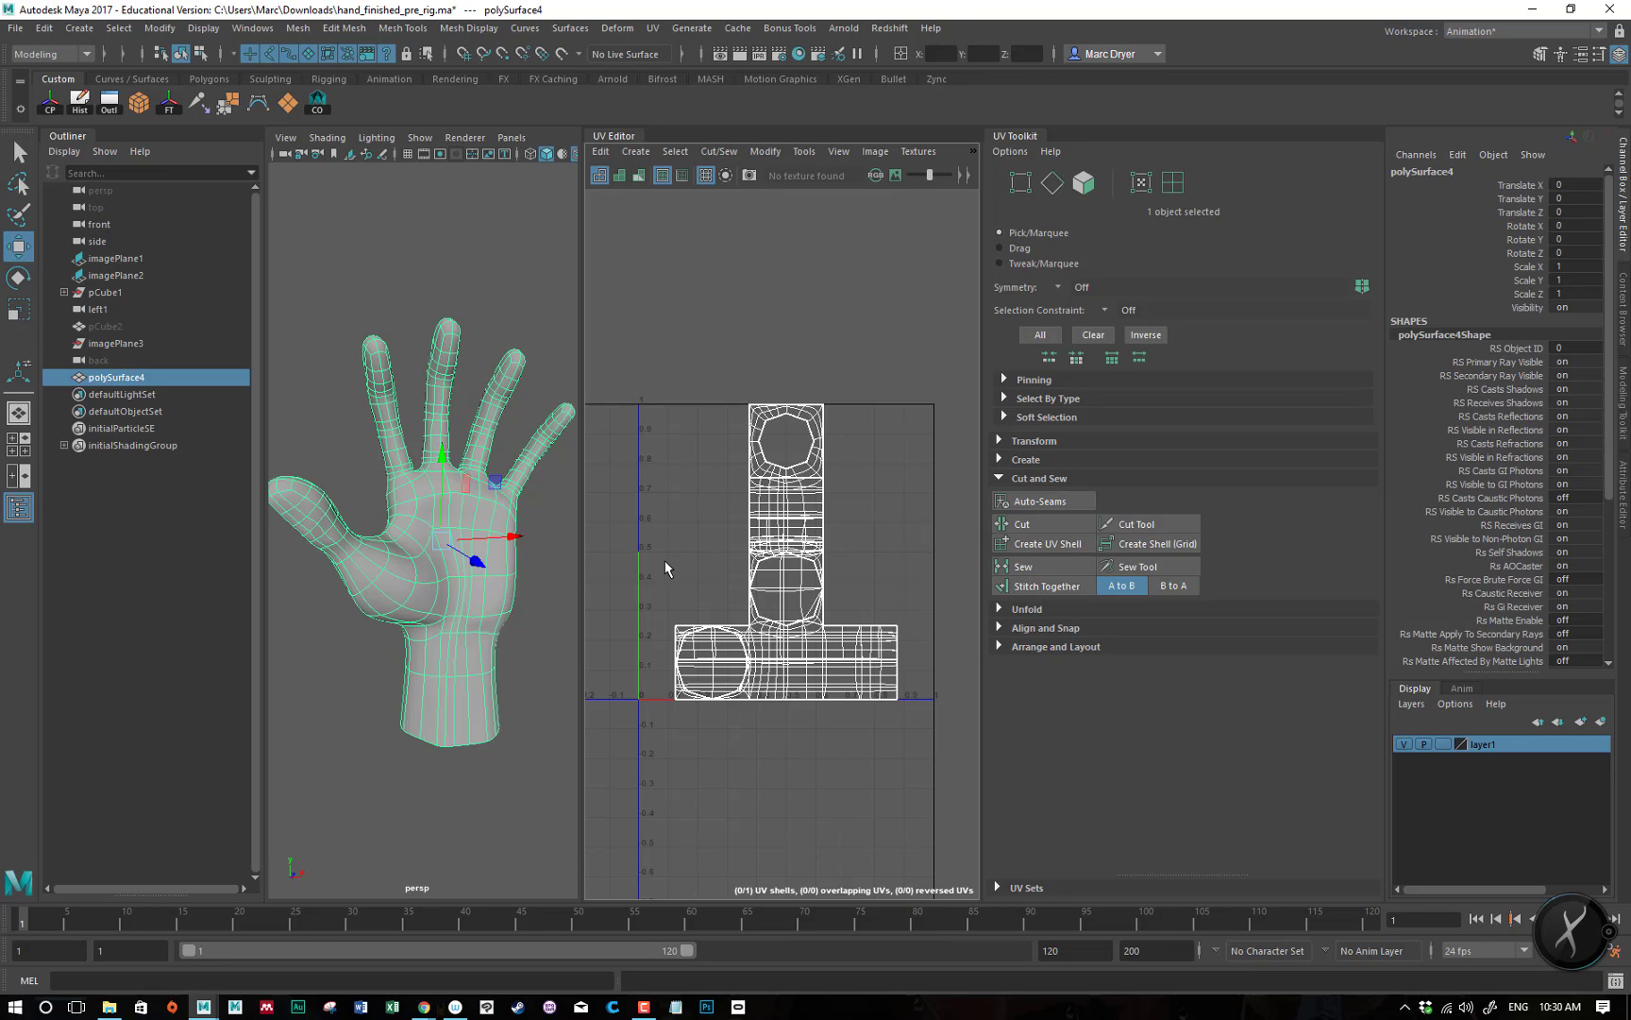
- Select a single face near the middle of the hand's UV layout and locate the corresponding polygon on the 3D mesh
right_click(788, 553)
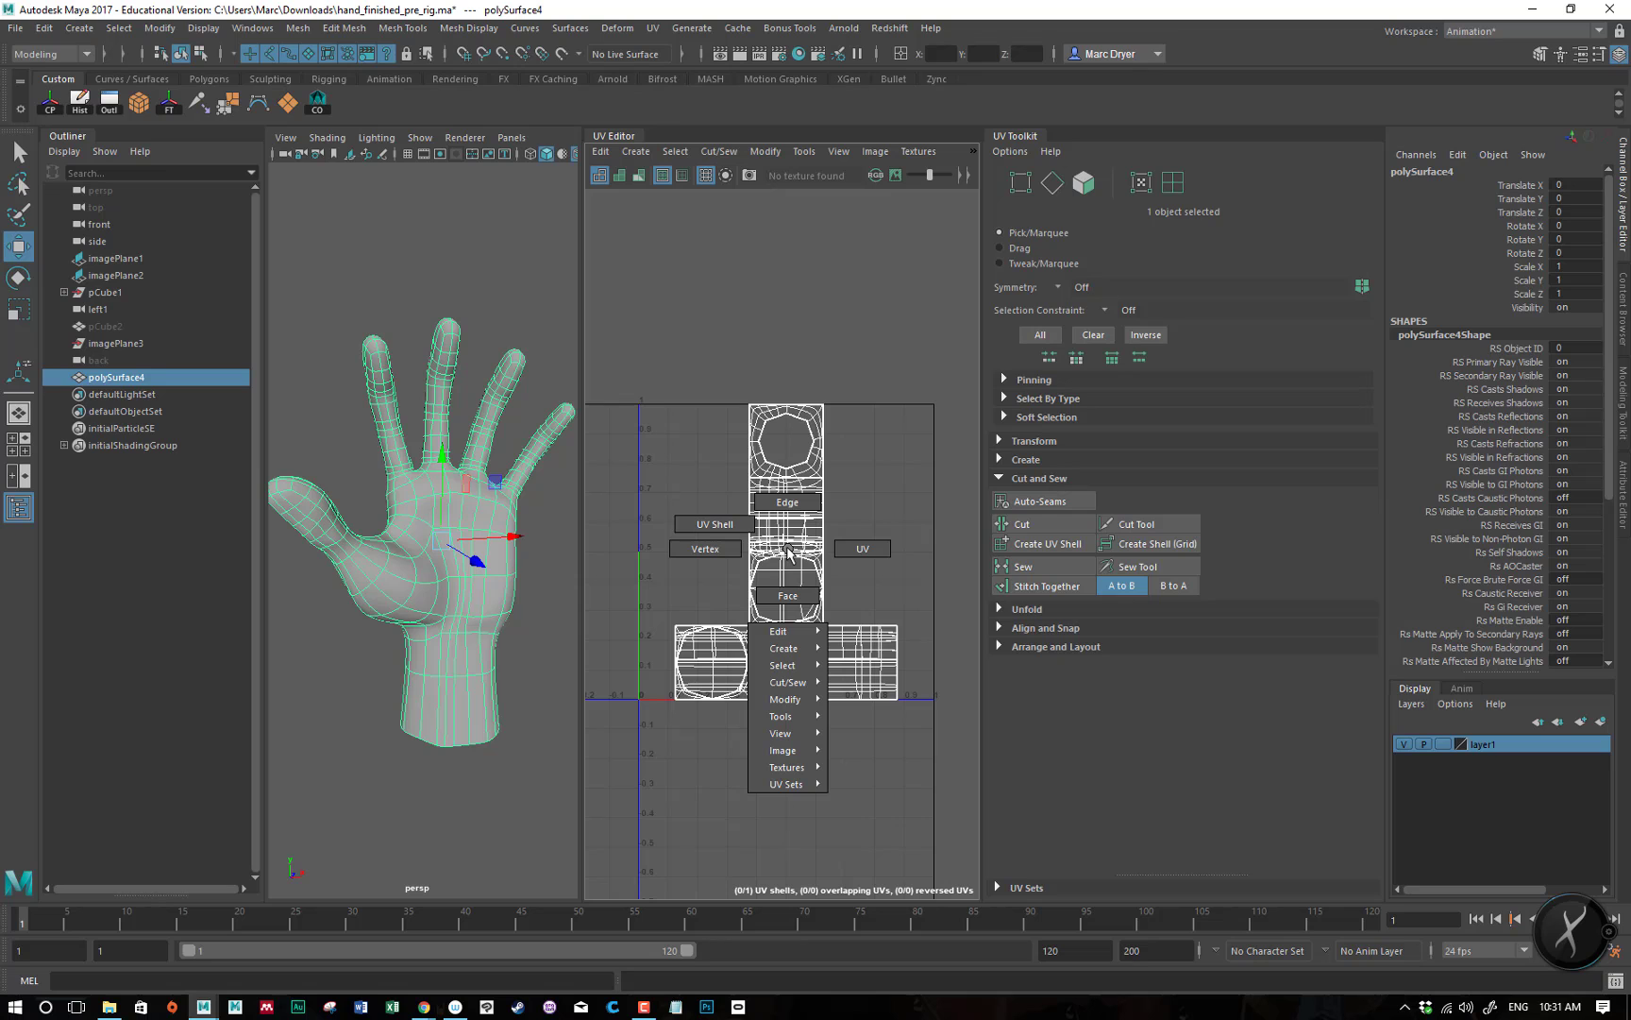
left_click(787, 595)
left_click(780, 557)
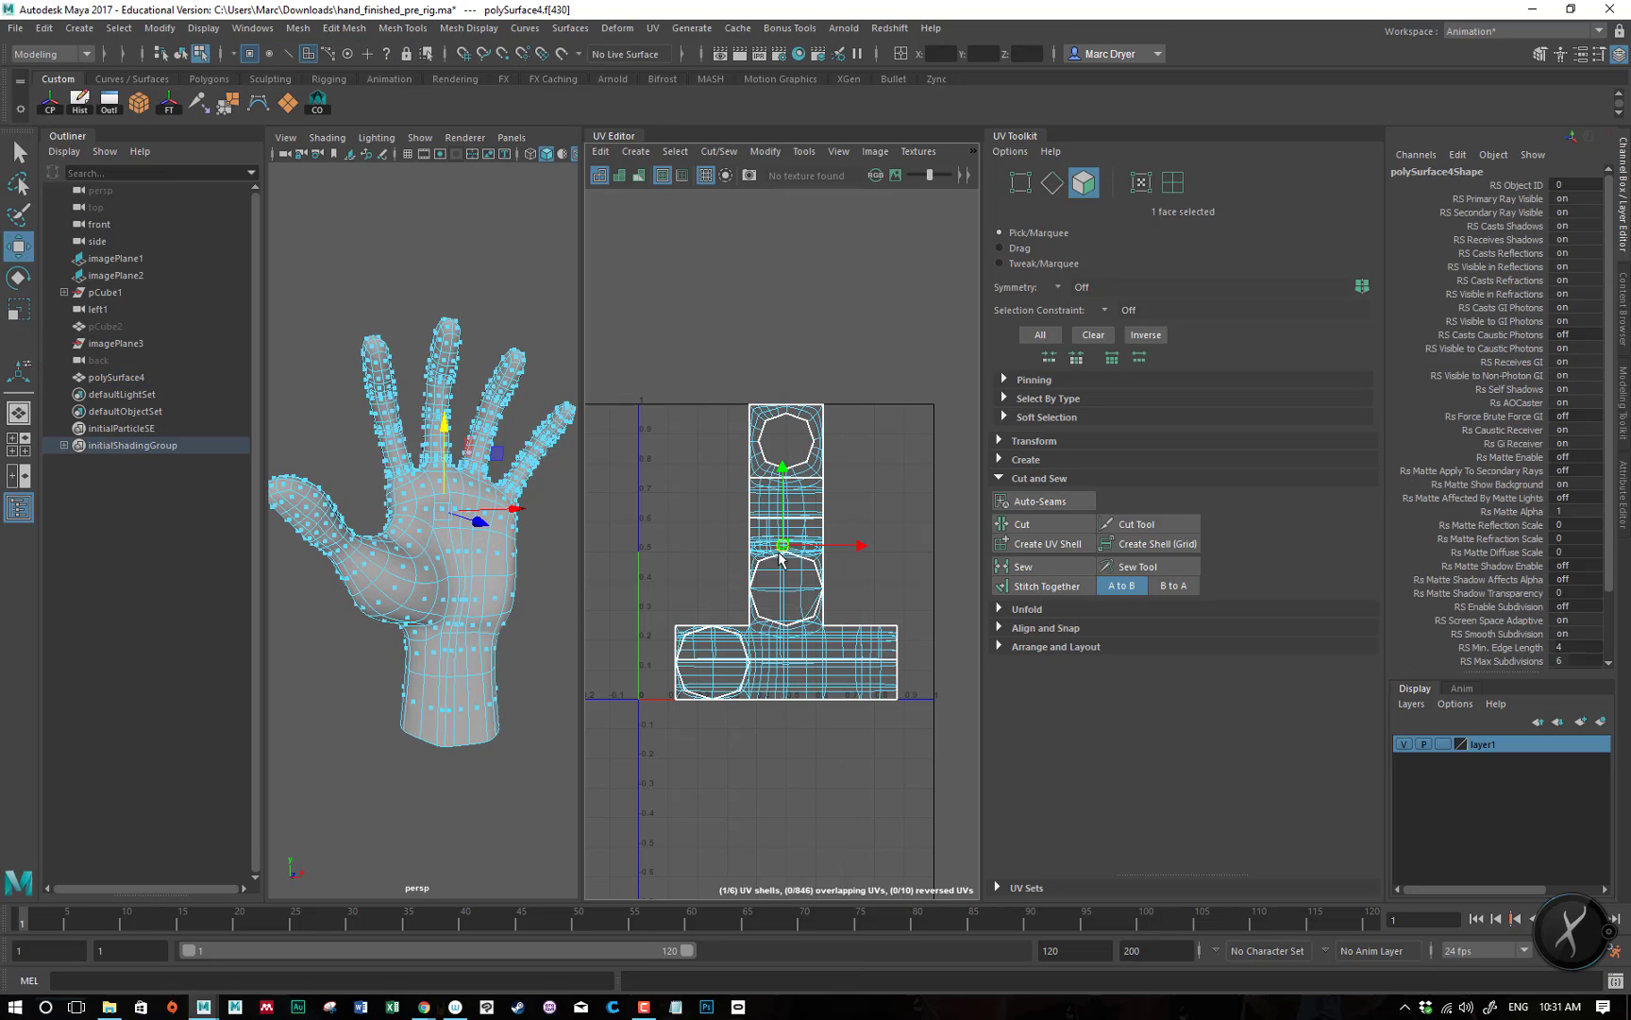
left_click_drag(539, 557, 748, 558, "alt")
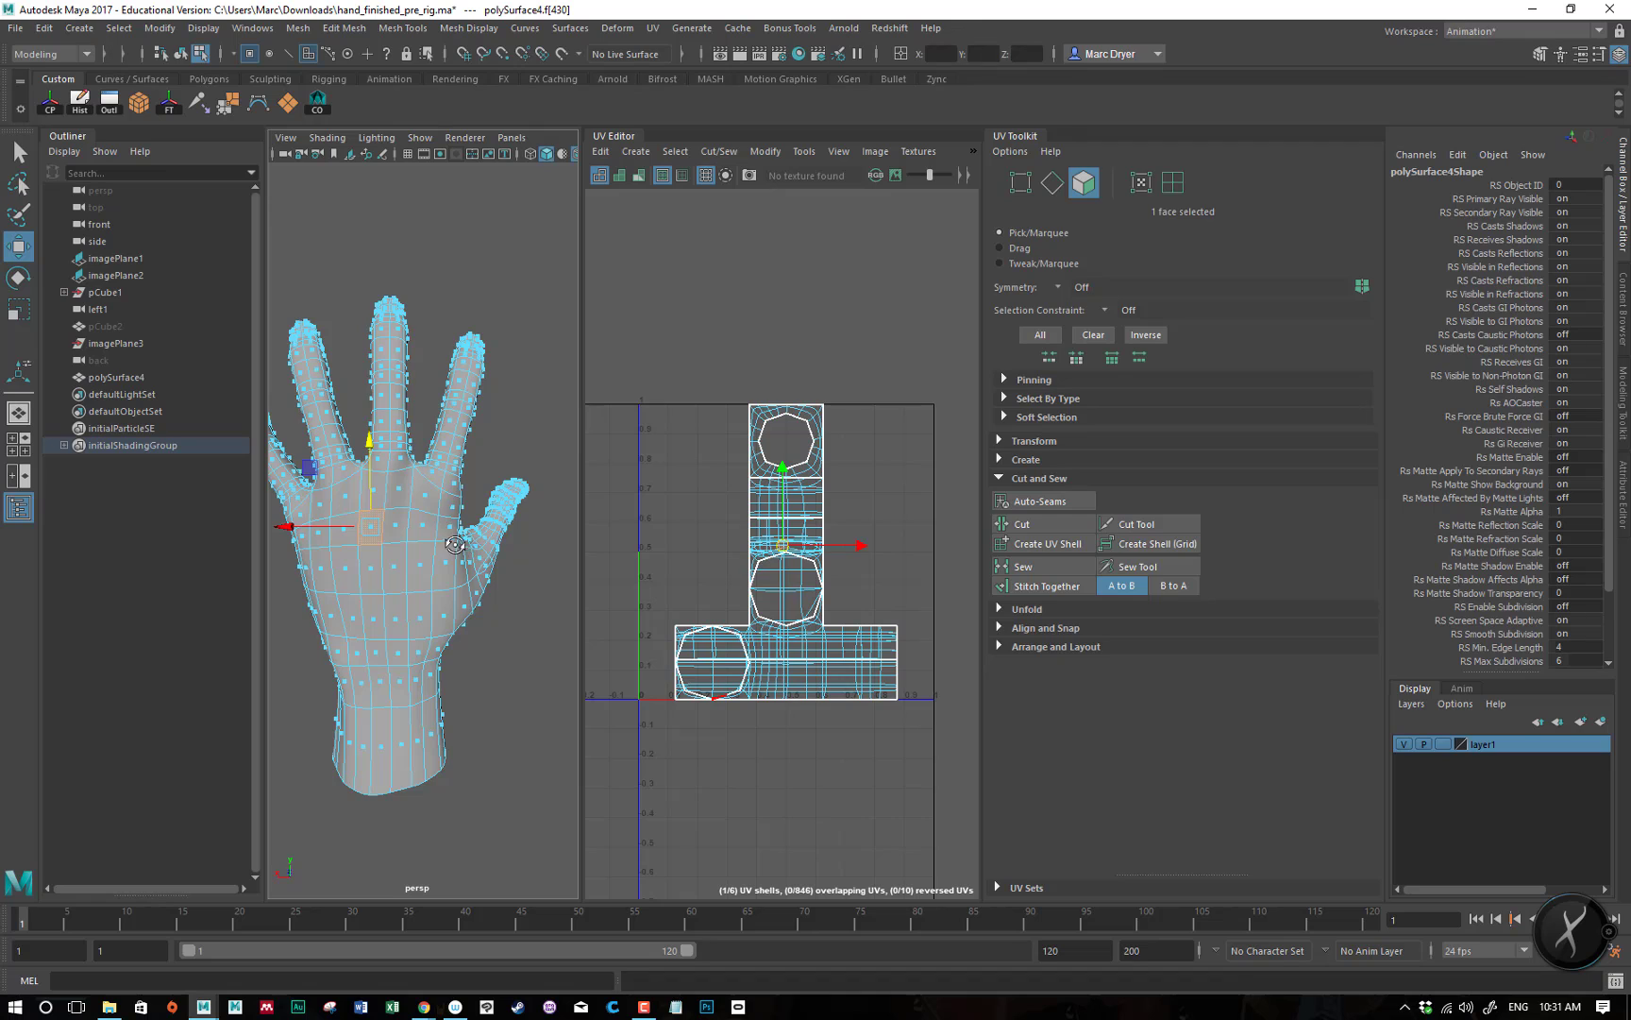
left_click_drag(455, 546, 422, 546, "alt")
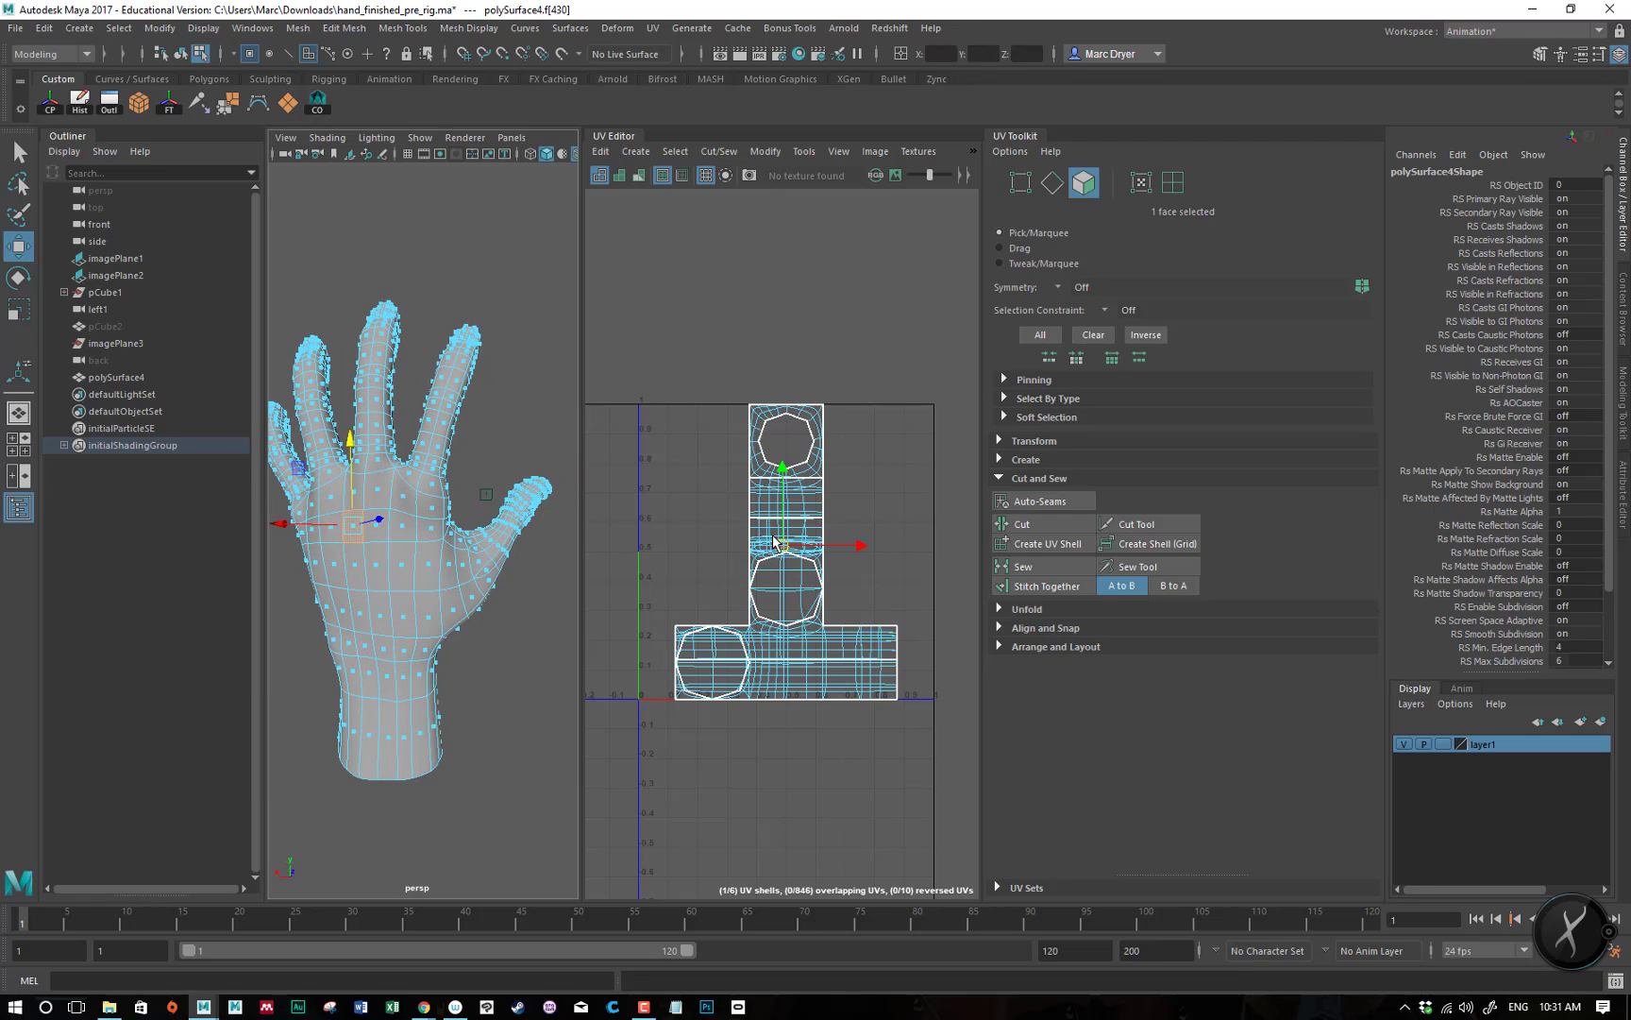
left_click_drag(774, 541, 774, 548)
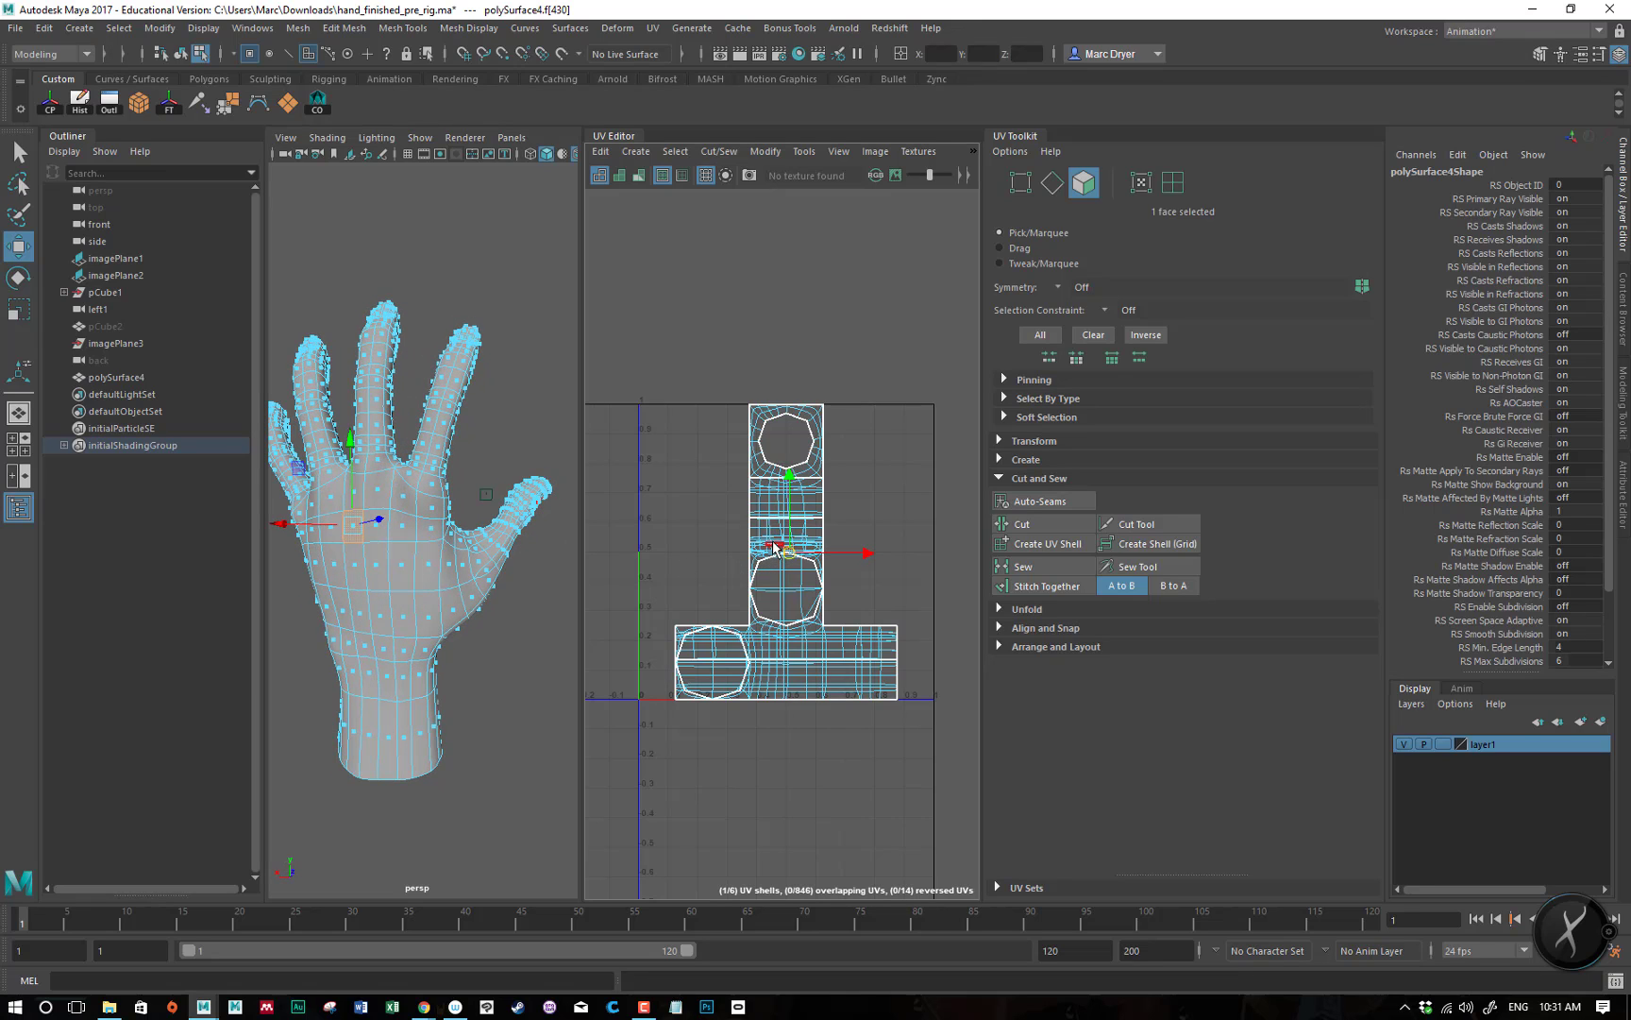
key("ctrl+z")
- Select the band of overlapping faces mid-layout in UV space and examine which areas of the 3D hand they cover
key("q")
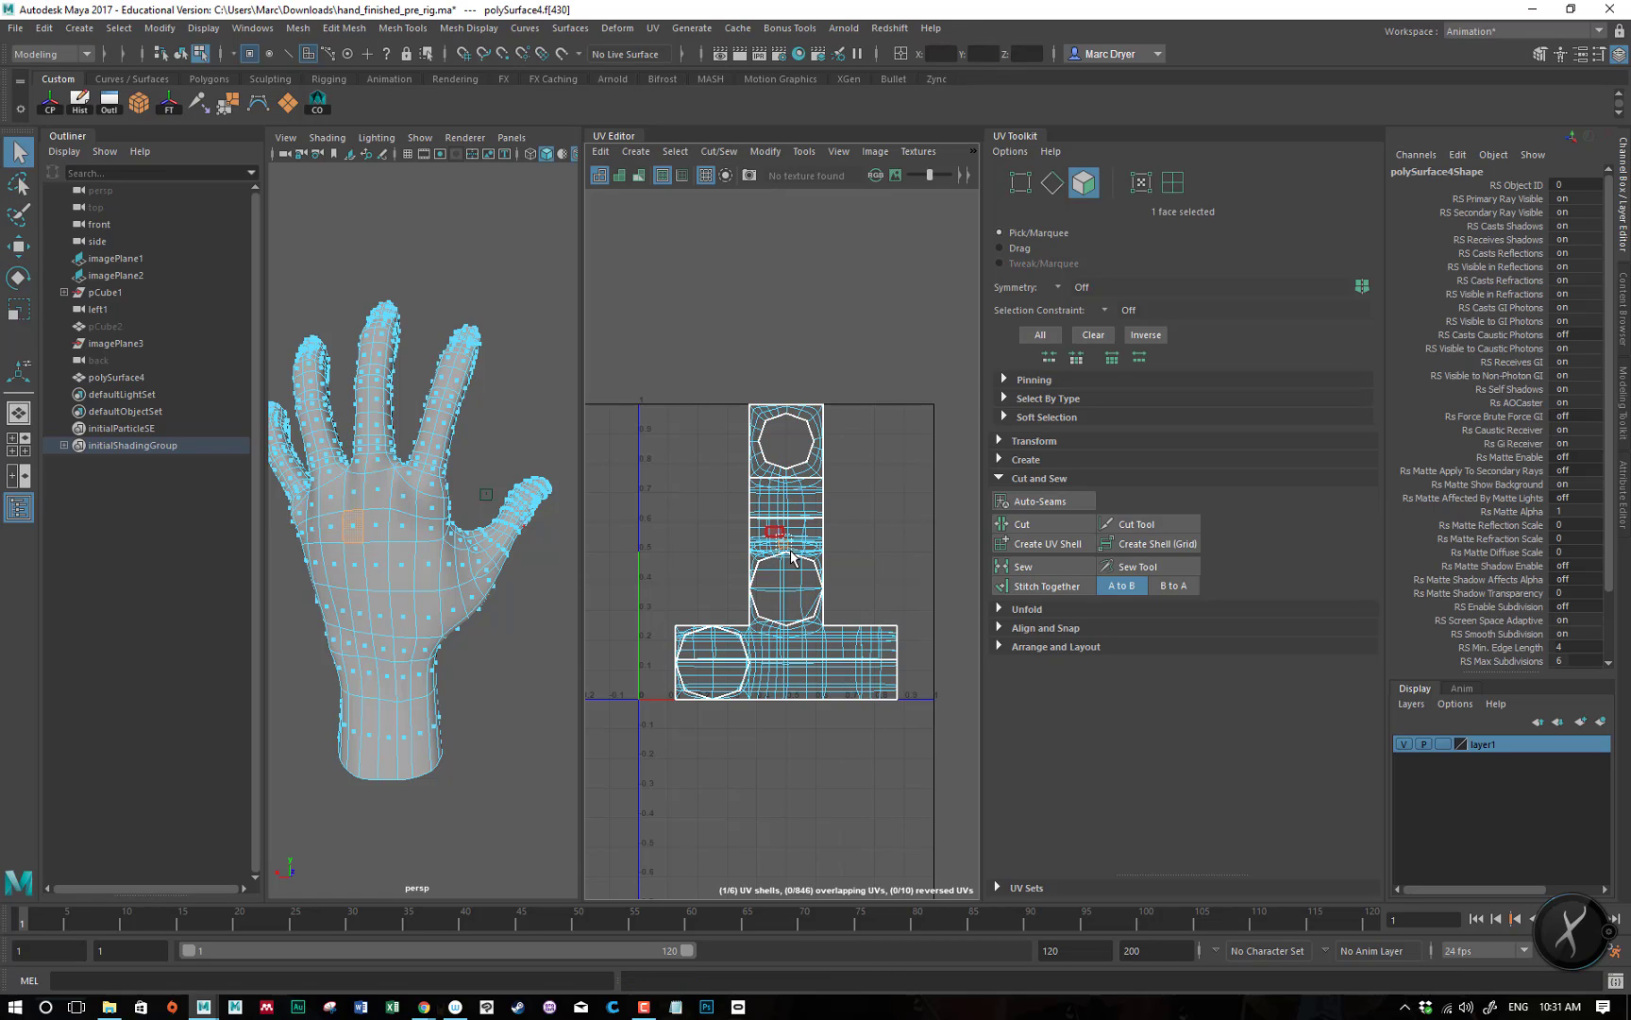
left_click_drag(791, 552, 793, 555)
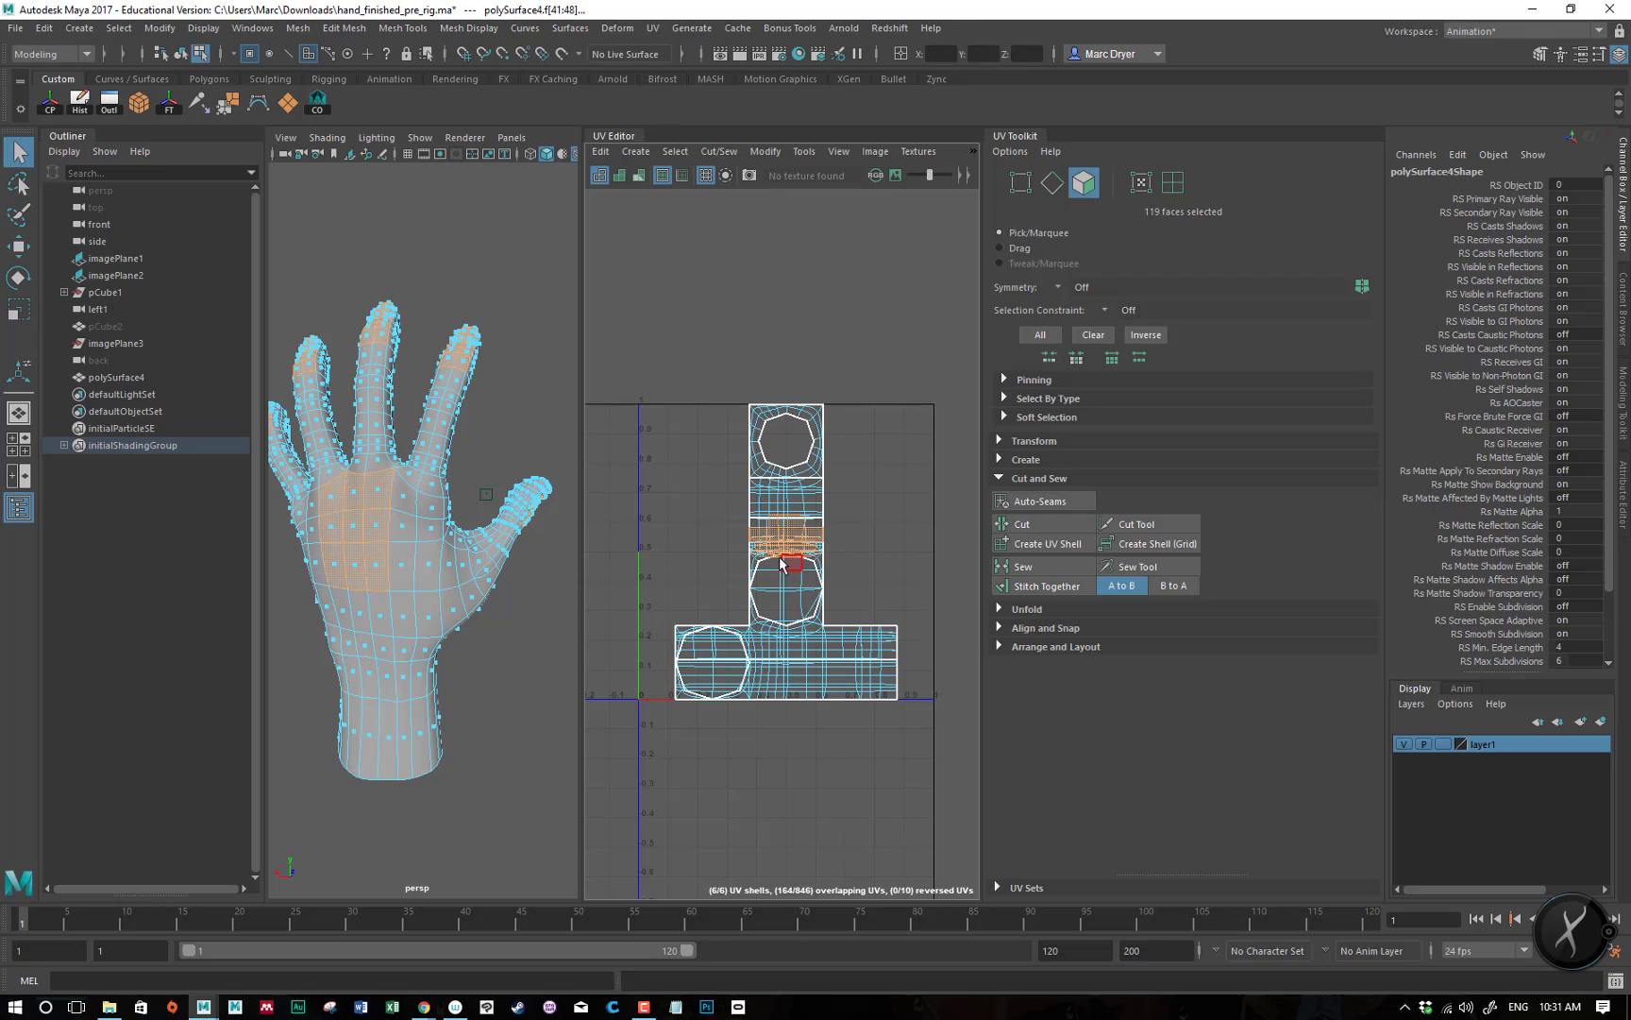
left_click_drag(406, 694, 324, 373, "alt")
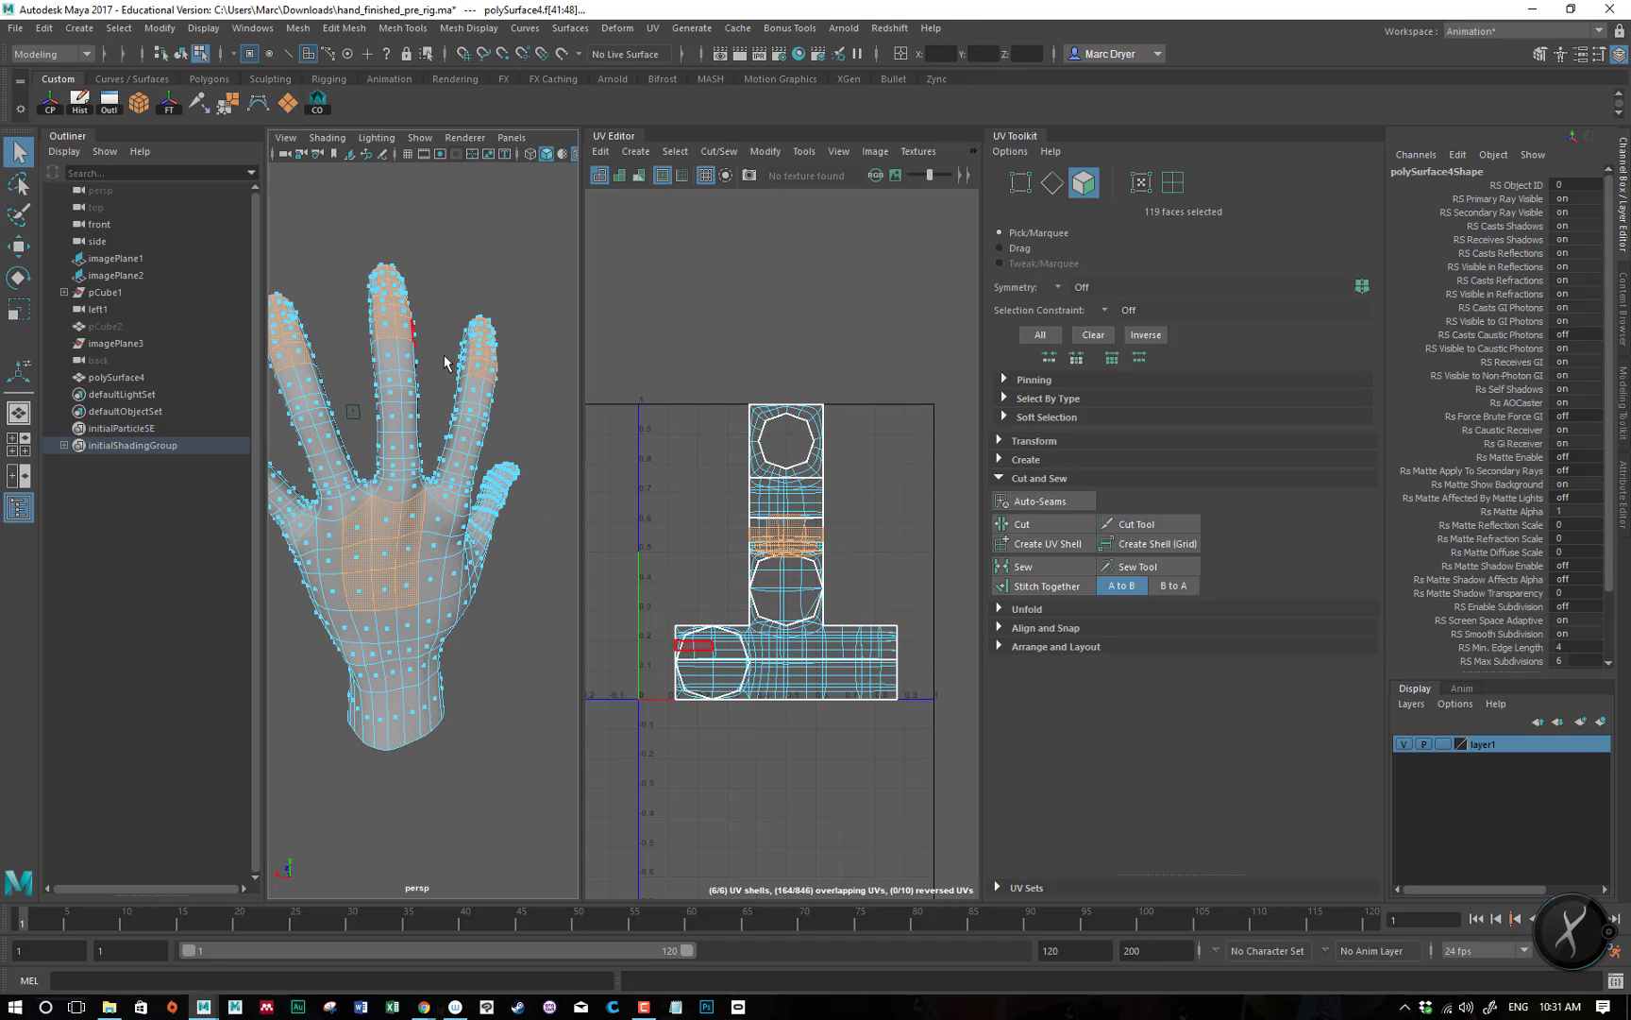
left_click_drag(392, 514, 359, 463, "alt")
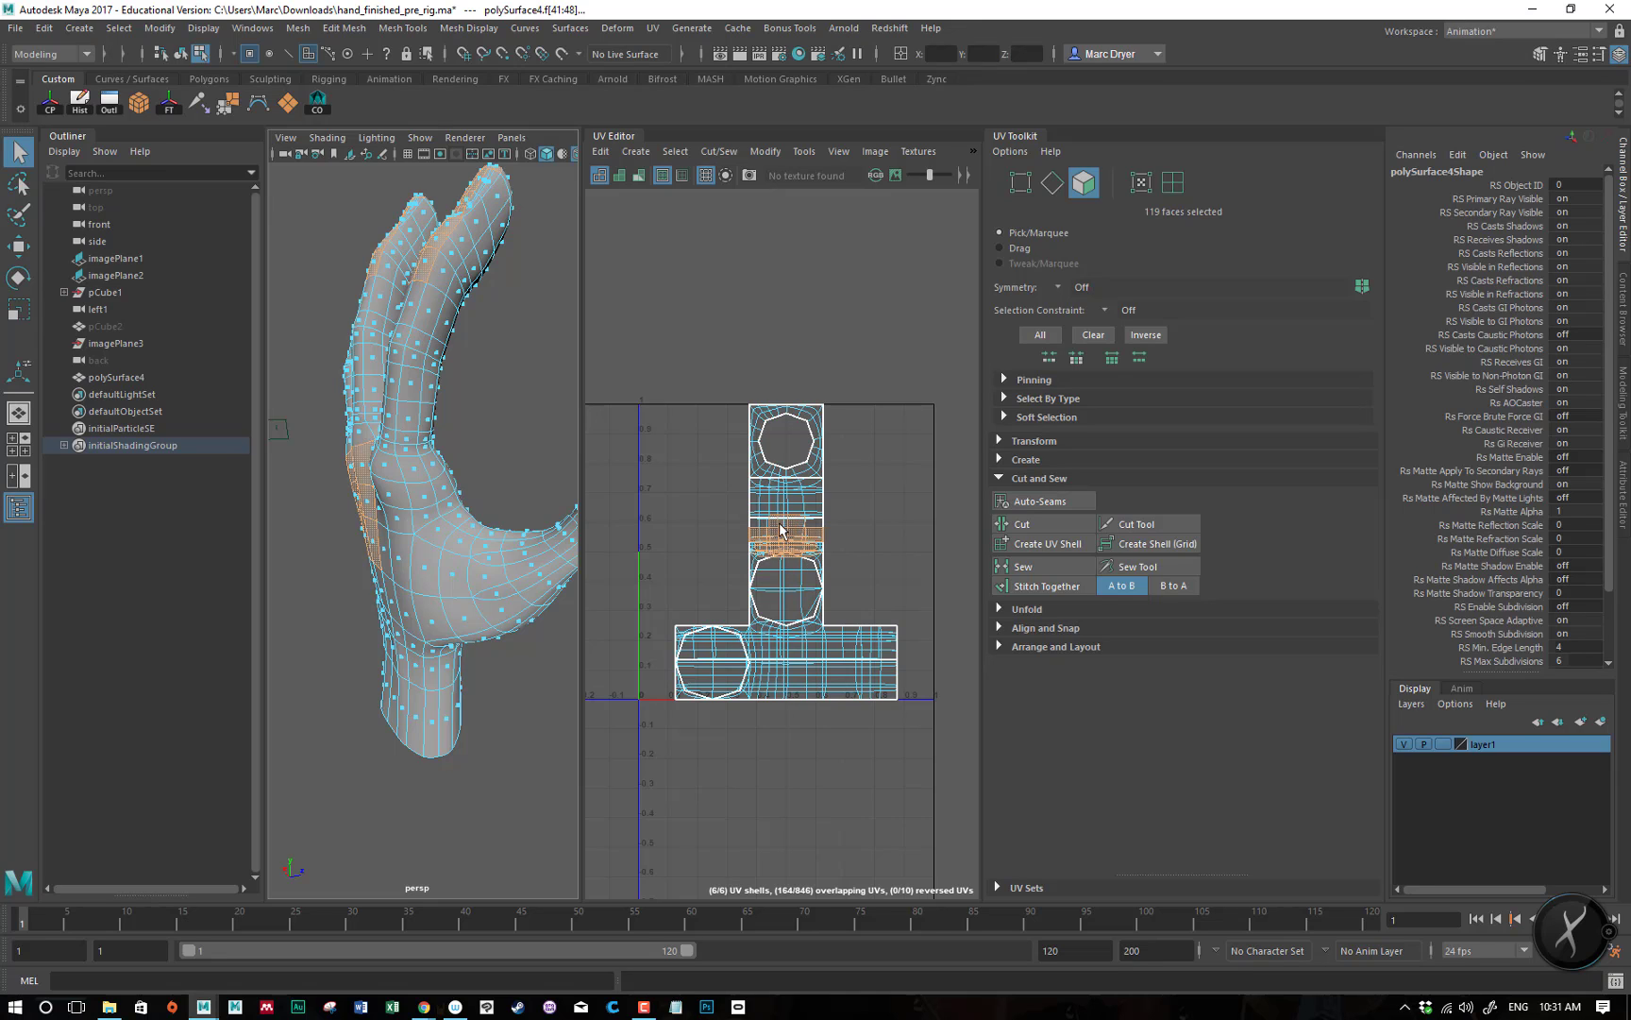
left_click_drag(430, 539, 510, 539, "alt")
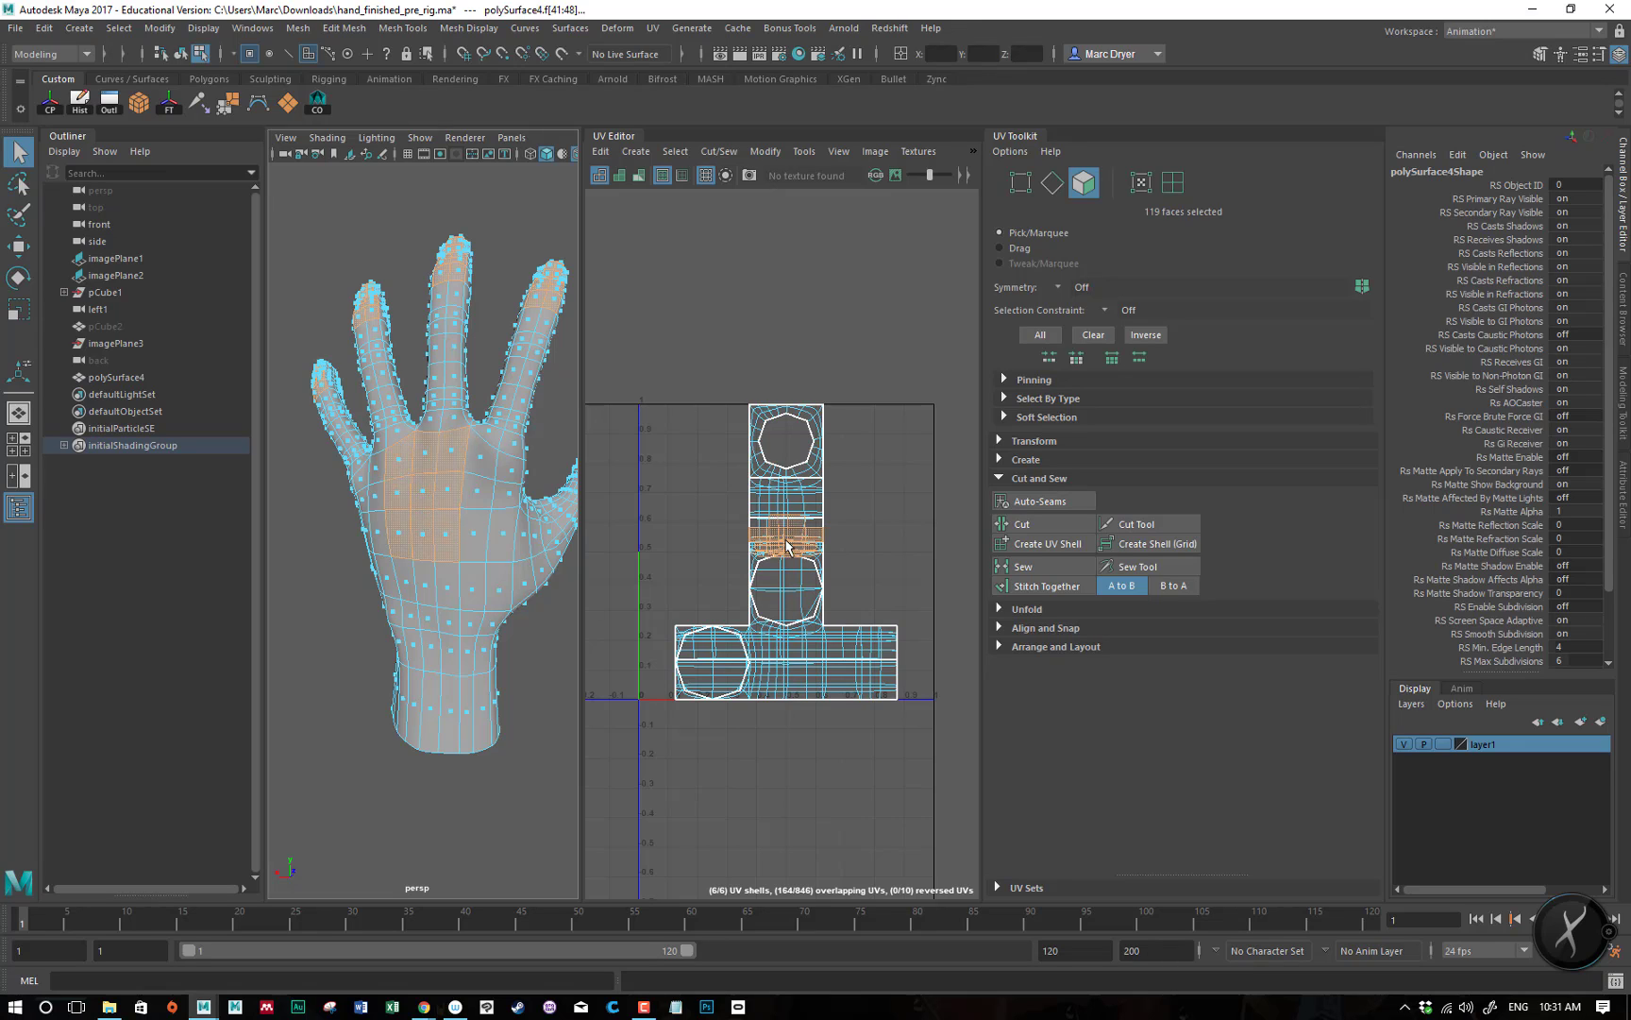
middle_click_drag(452, 578, 442, 666, "alt")
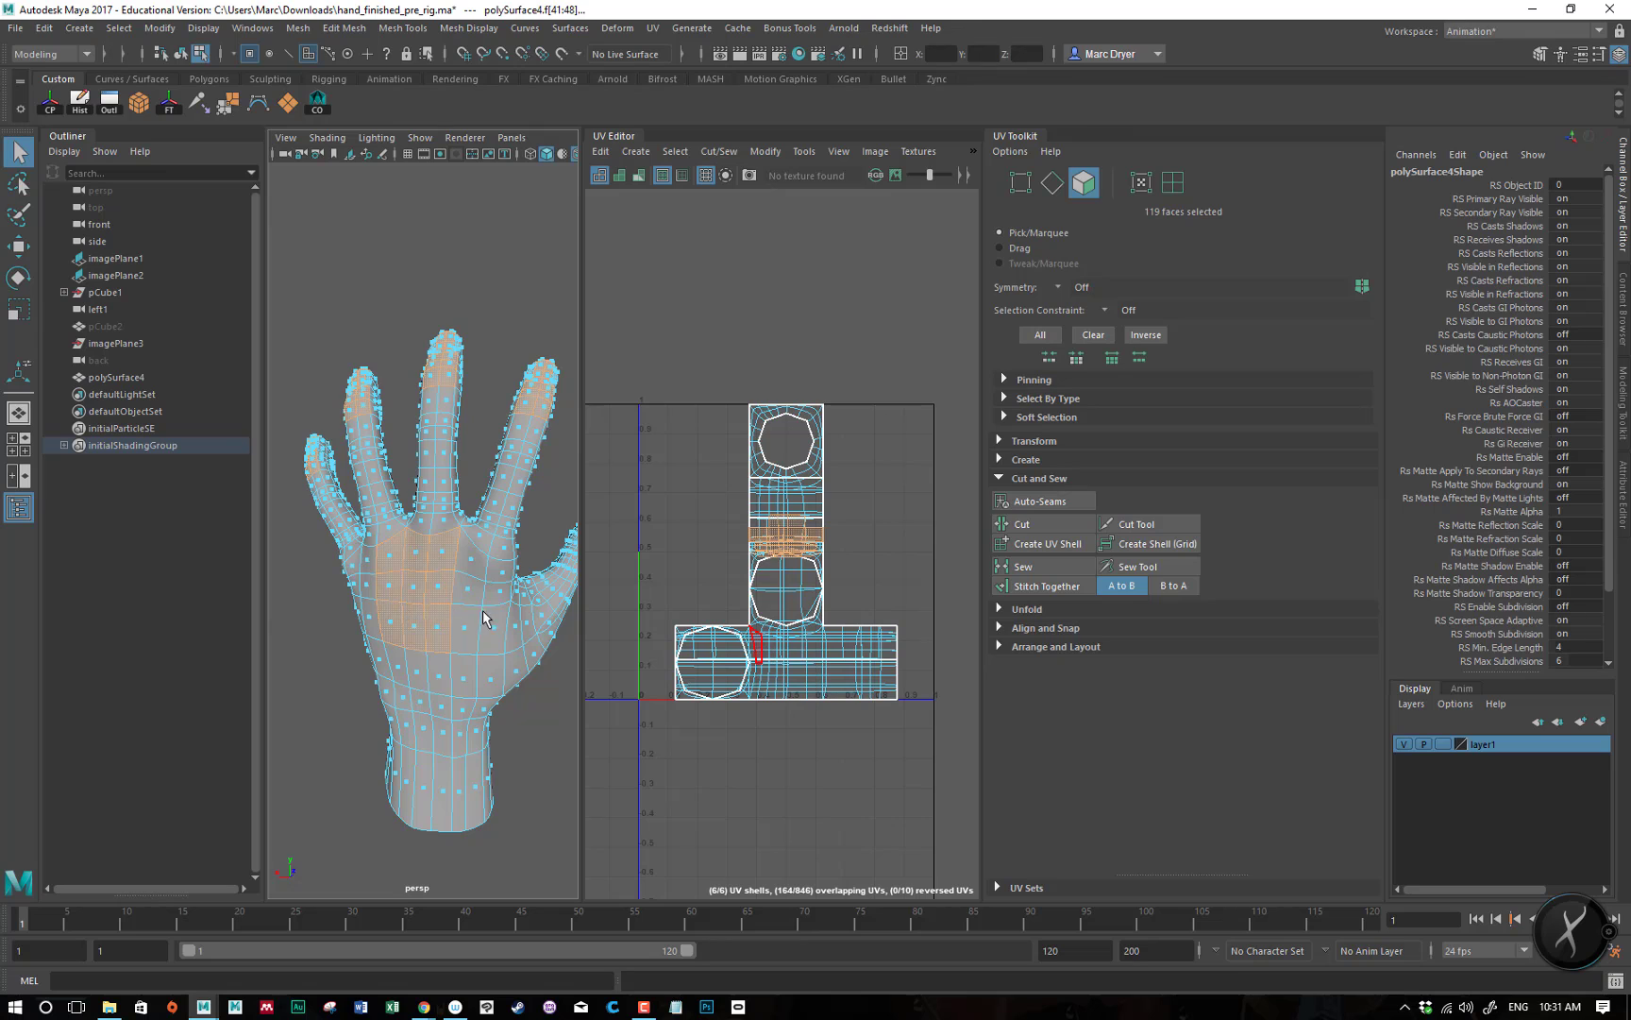
left_click_drag(481, 614, 238, 623, "alt")
middle_click_drag(351, 586, 405, 586, "alt")
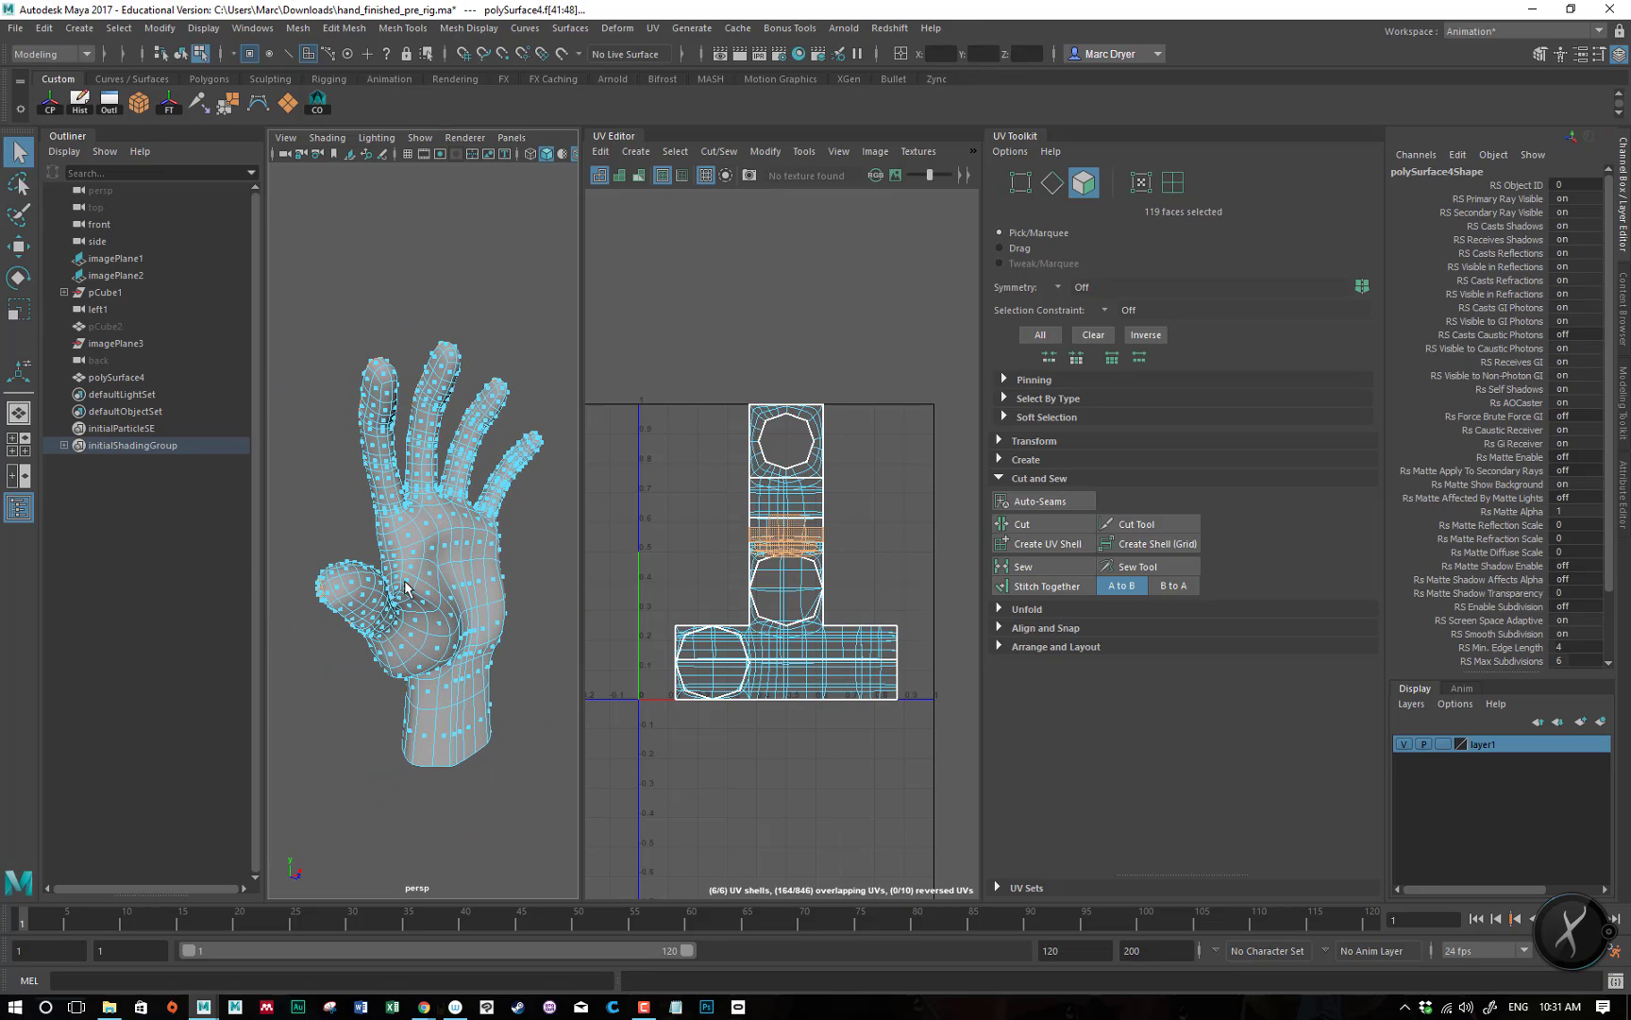
scroll(443, 578, "down", 3)
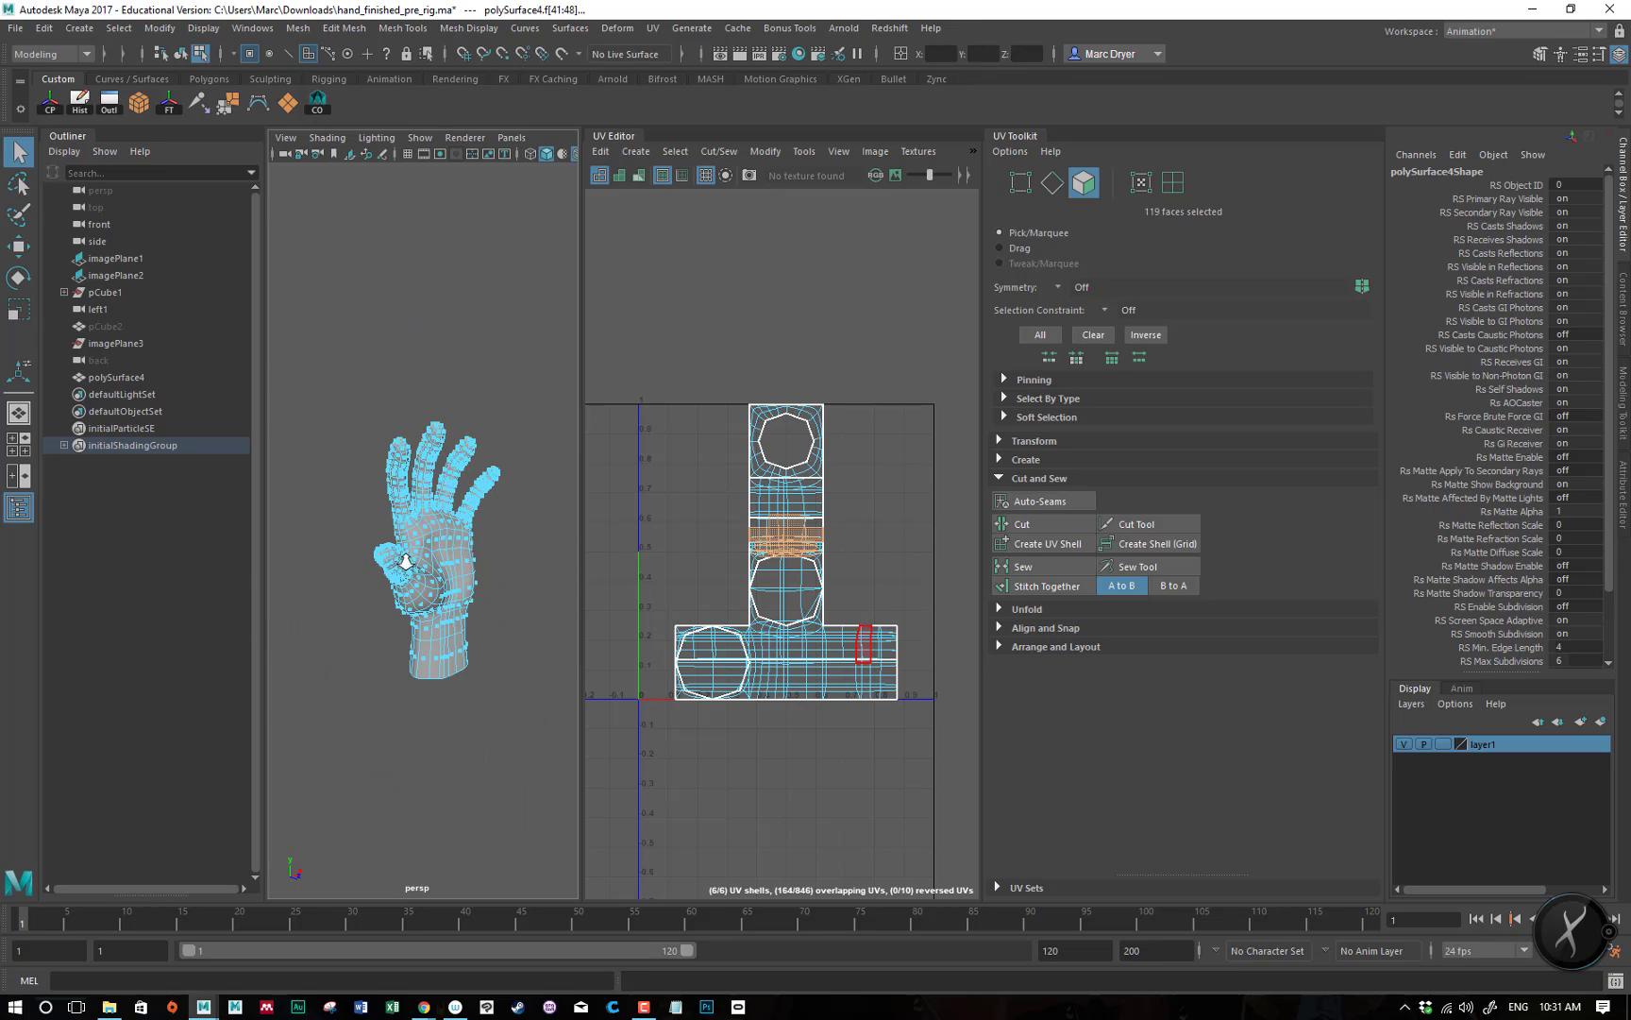
- Return the hand mesh to object mode and examine its palm, thumb and fingers from several angles
right_click_drag(425, 513, 493, 472)
mouse_move(442, 561)
left_mouse_down("alt")
mouse_move(390, 582)
mouse_move(575, 582)
mouse_move(440, 573)
left_mouse_up("alt")
right_click_drag(440, 573, 542, 574, "alt")
left_click_drag(494, 566, 358, 581, "alt")
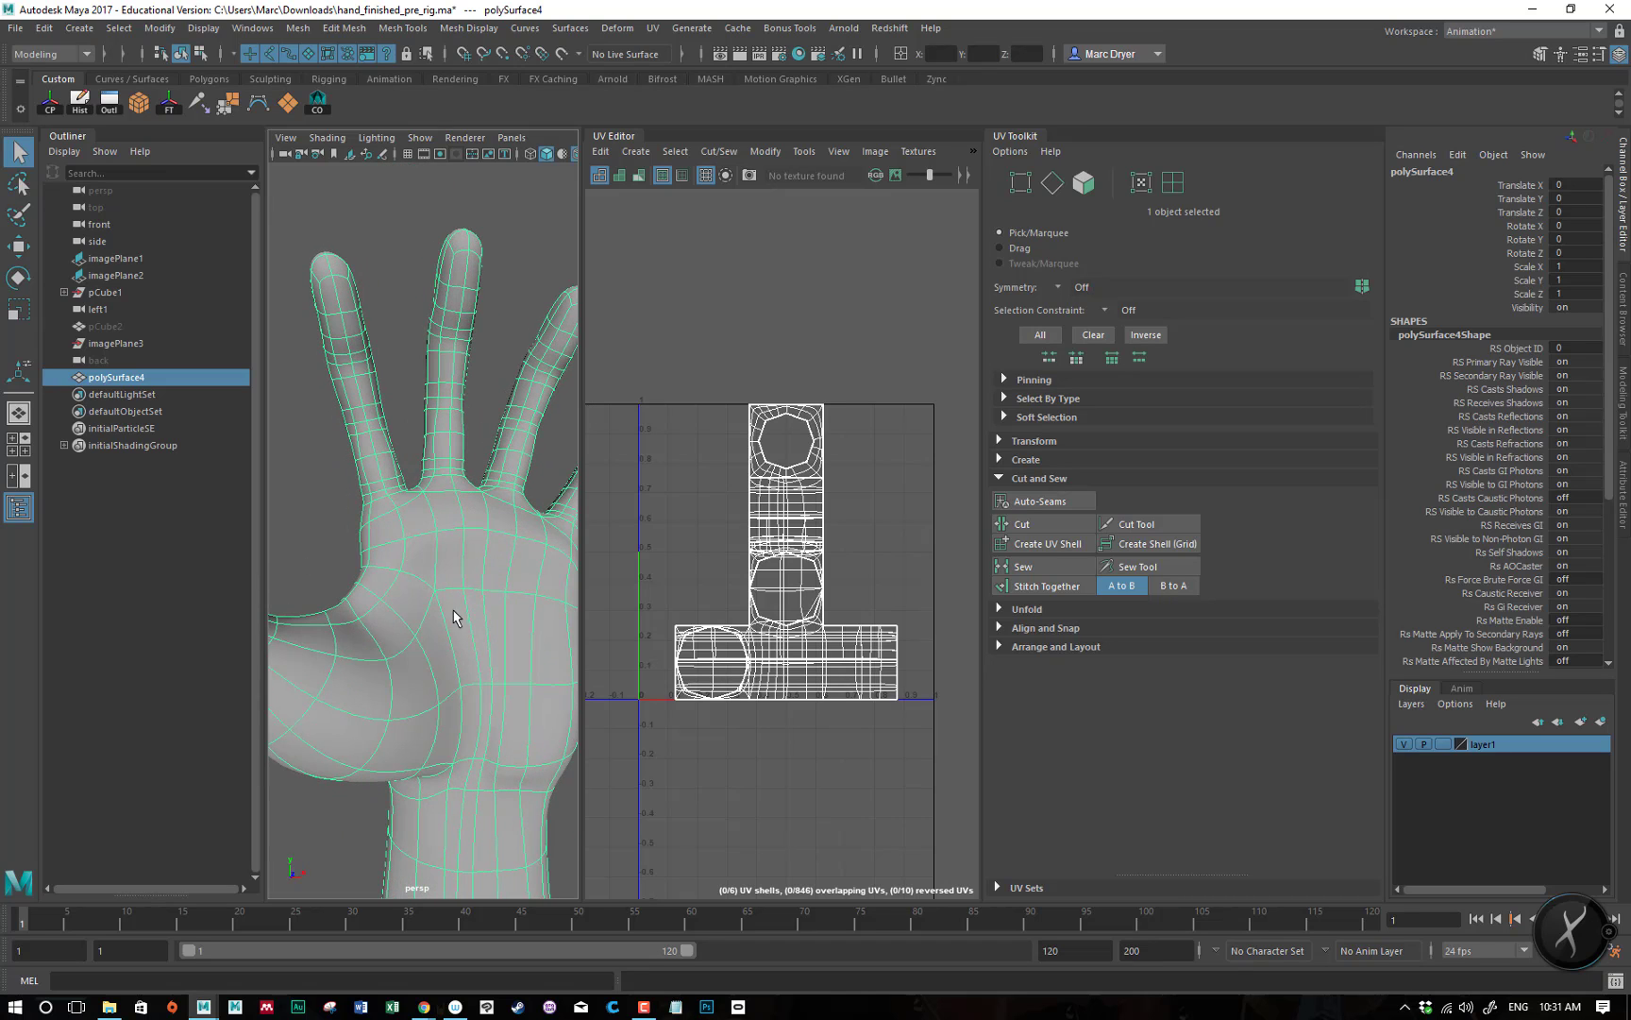
right_click_drag(496, 598, 355, 579, "alt")
mouse_move(442, 558)
left_mouse_down("alt")
mouse_move(421, 570)
mouse_move(451, 583)
left_mouse_up("alt")
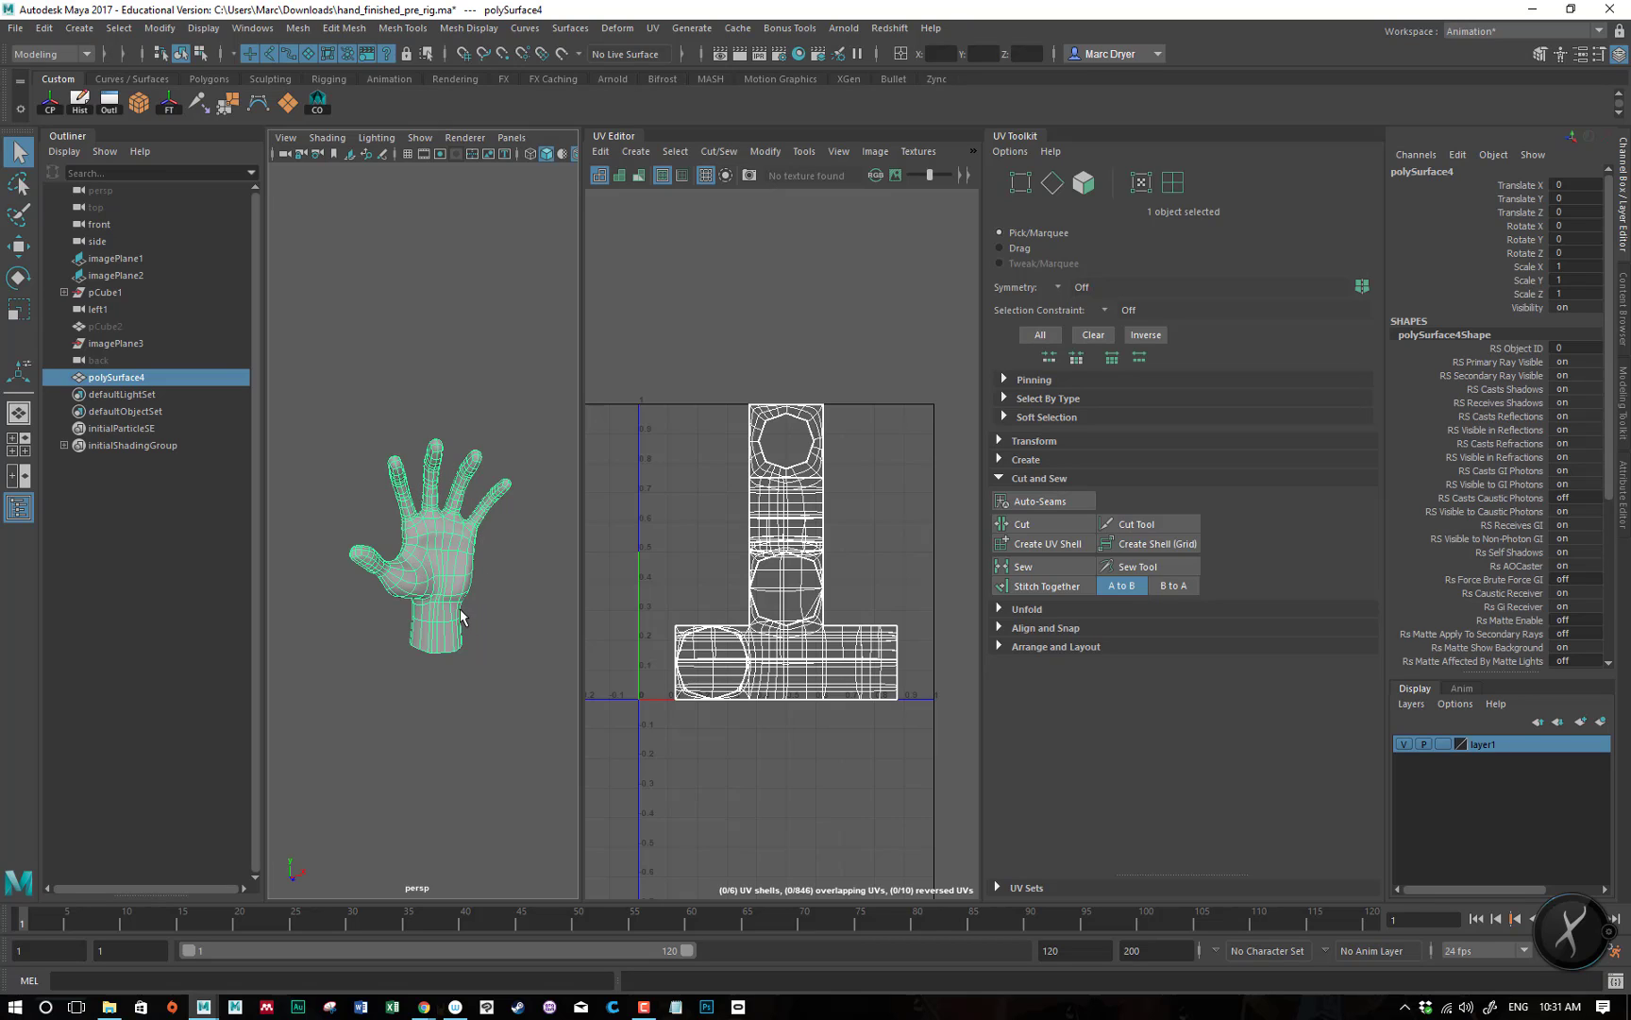
left_click_drag(460, 615, 389, 553, "alt")
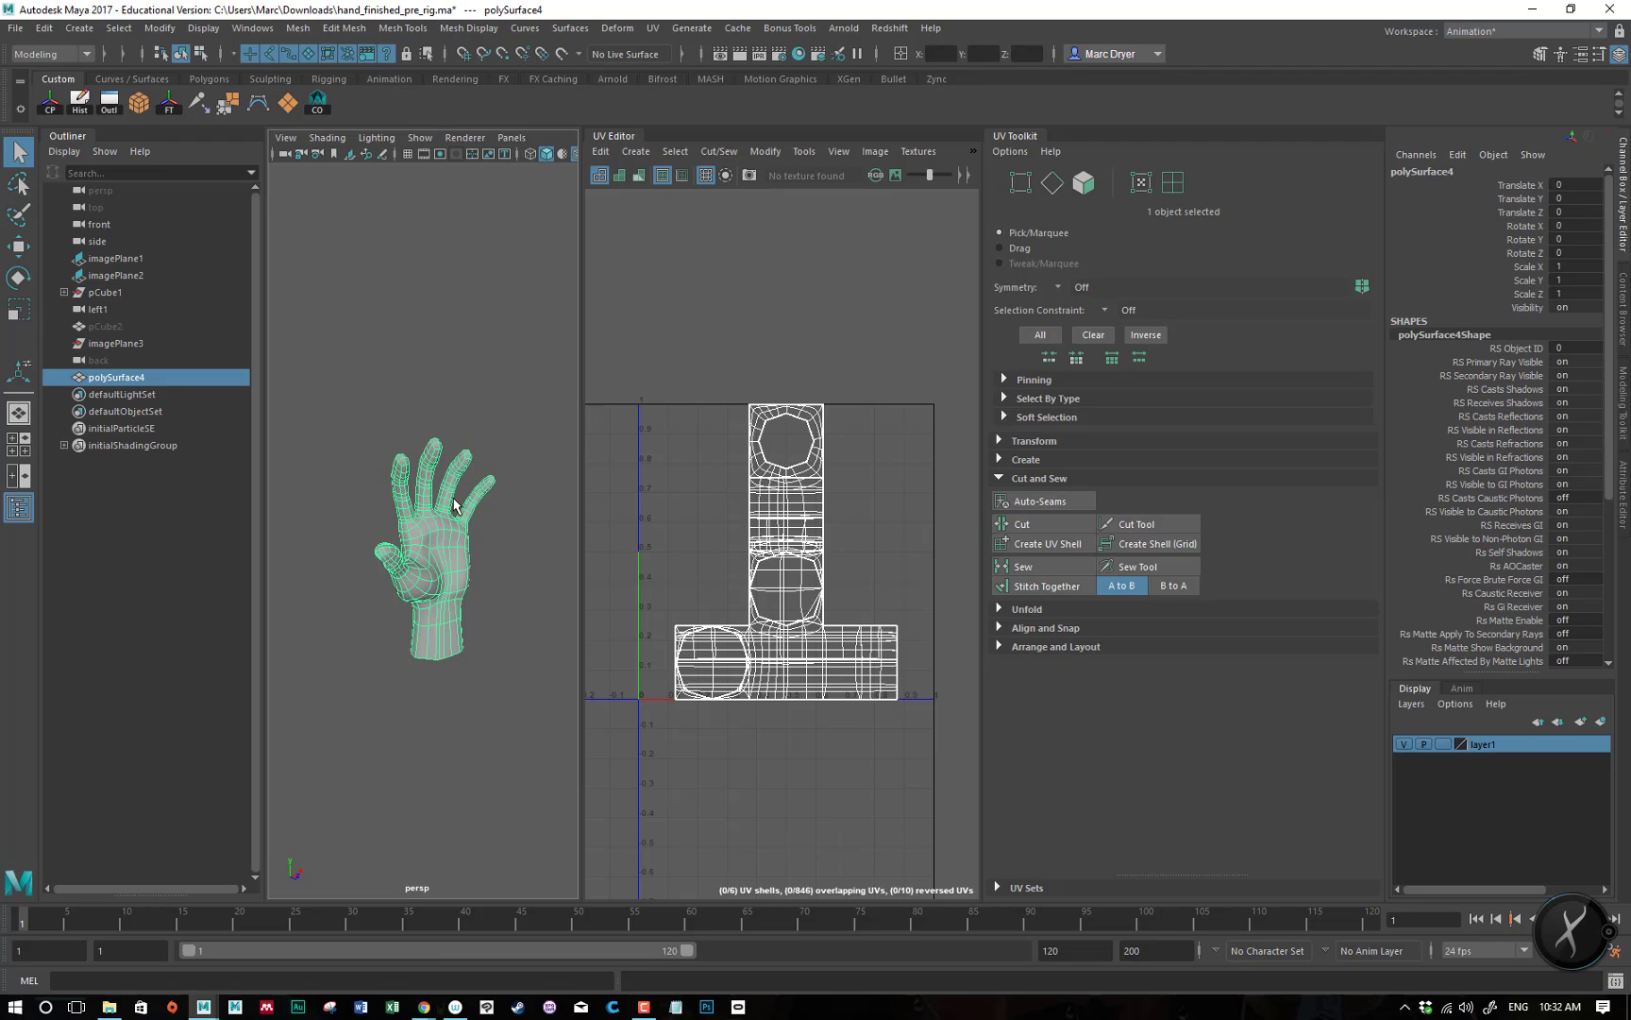
left_click_drag(469, 540, 416, 528, "alt")
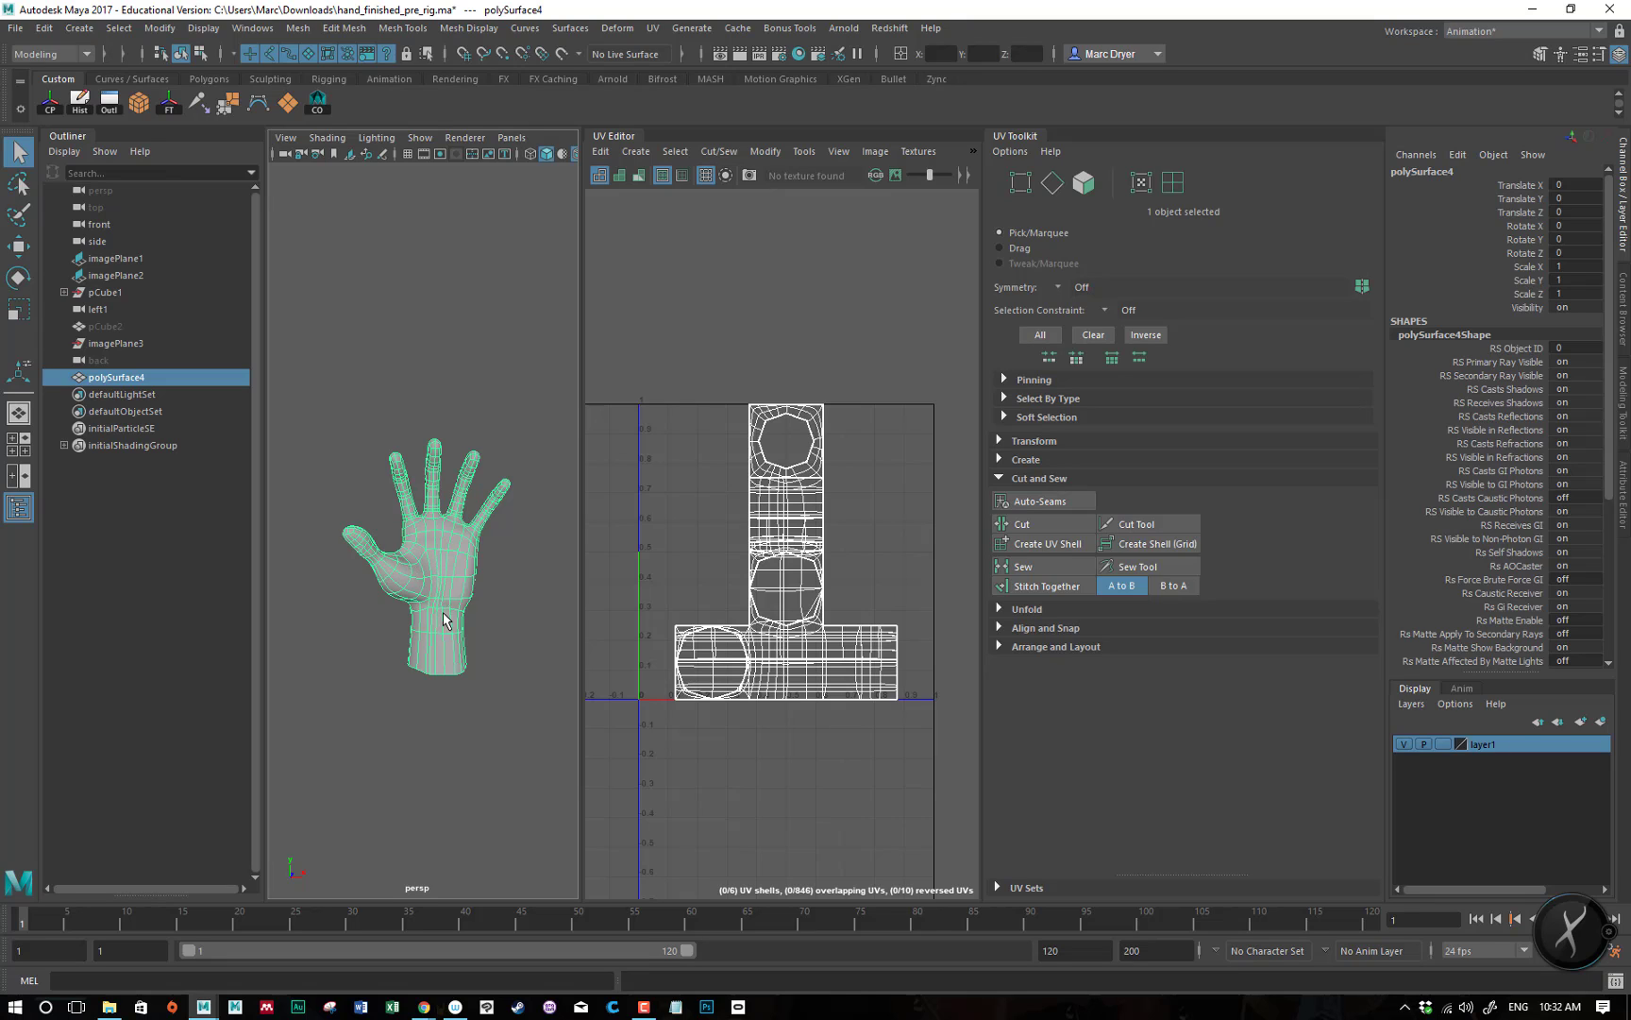
left_click_drag(466, 642, 433, 643, "alt")
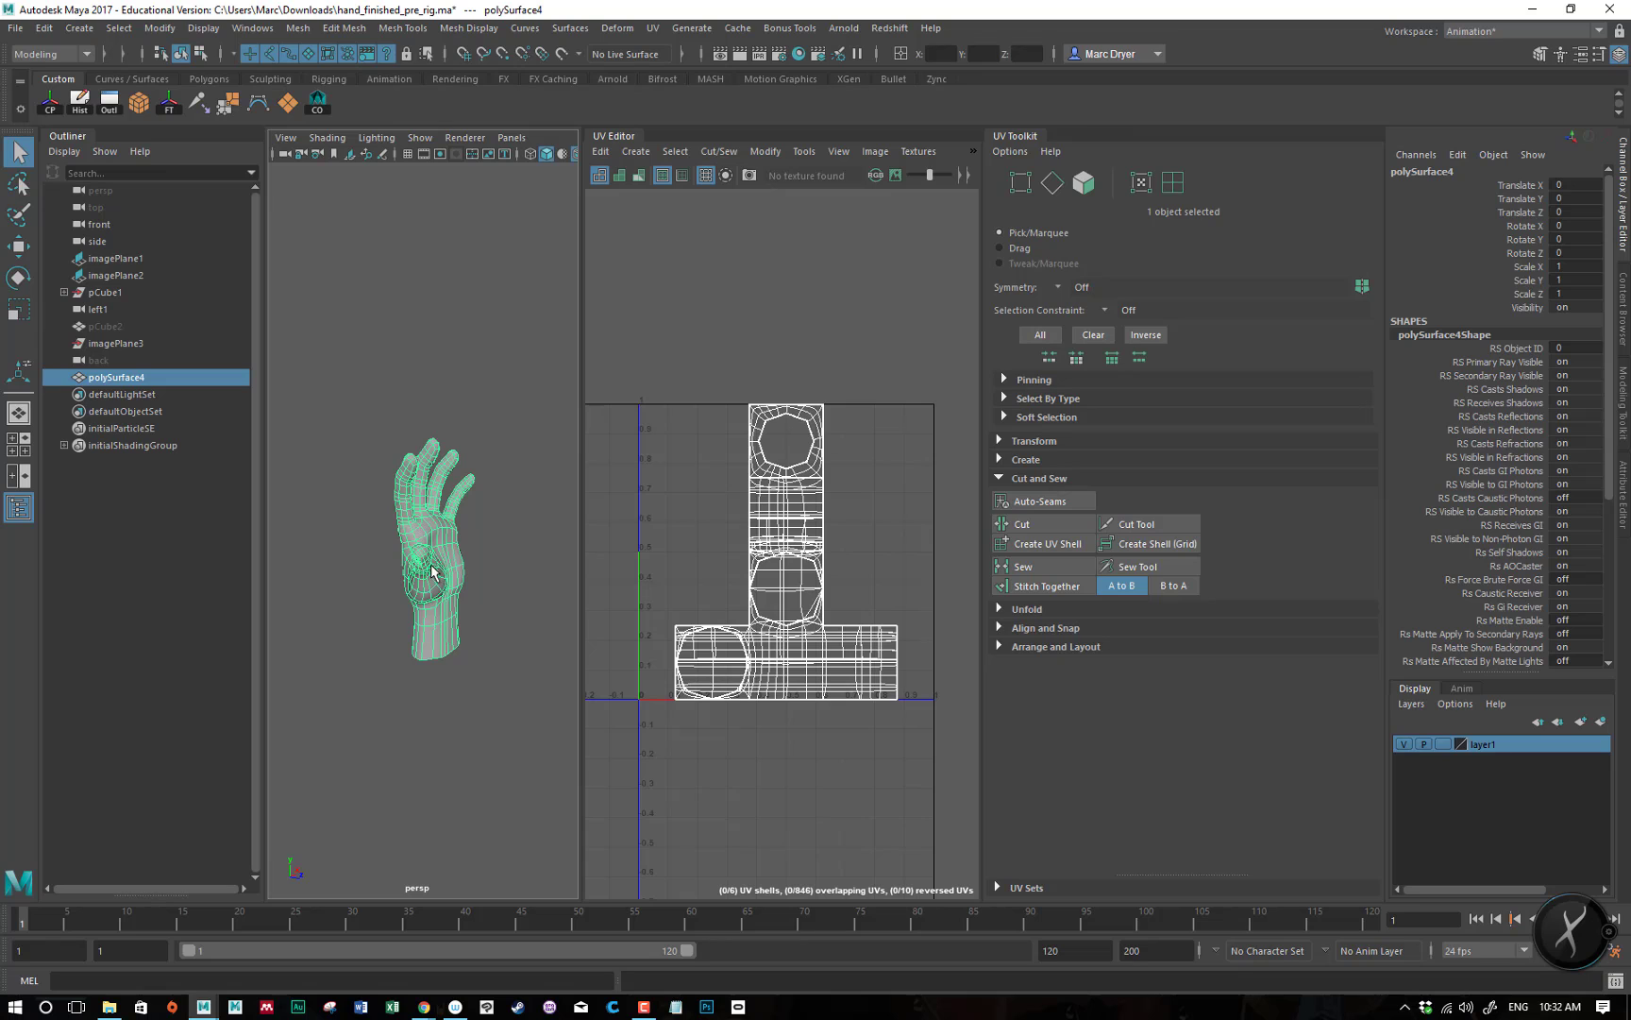
left_click_drag(467, 569, 339, 565, "alt")
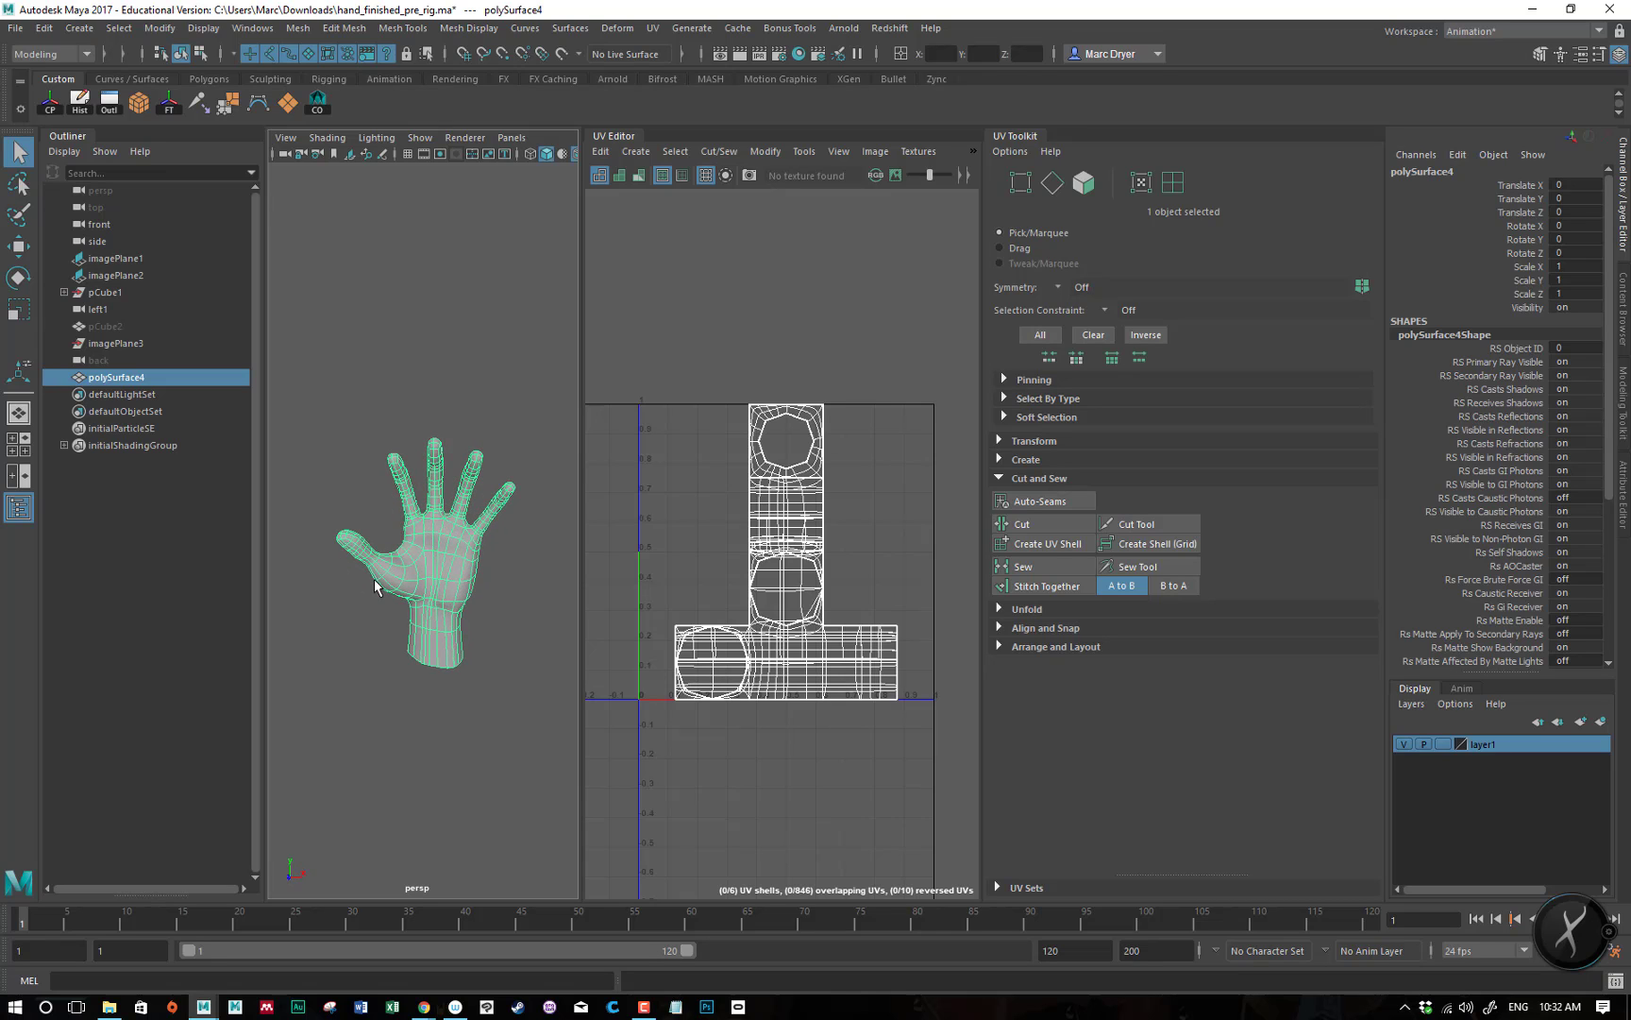
scroll(503, 582, "up", 6)
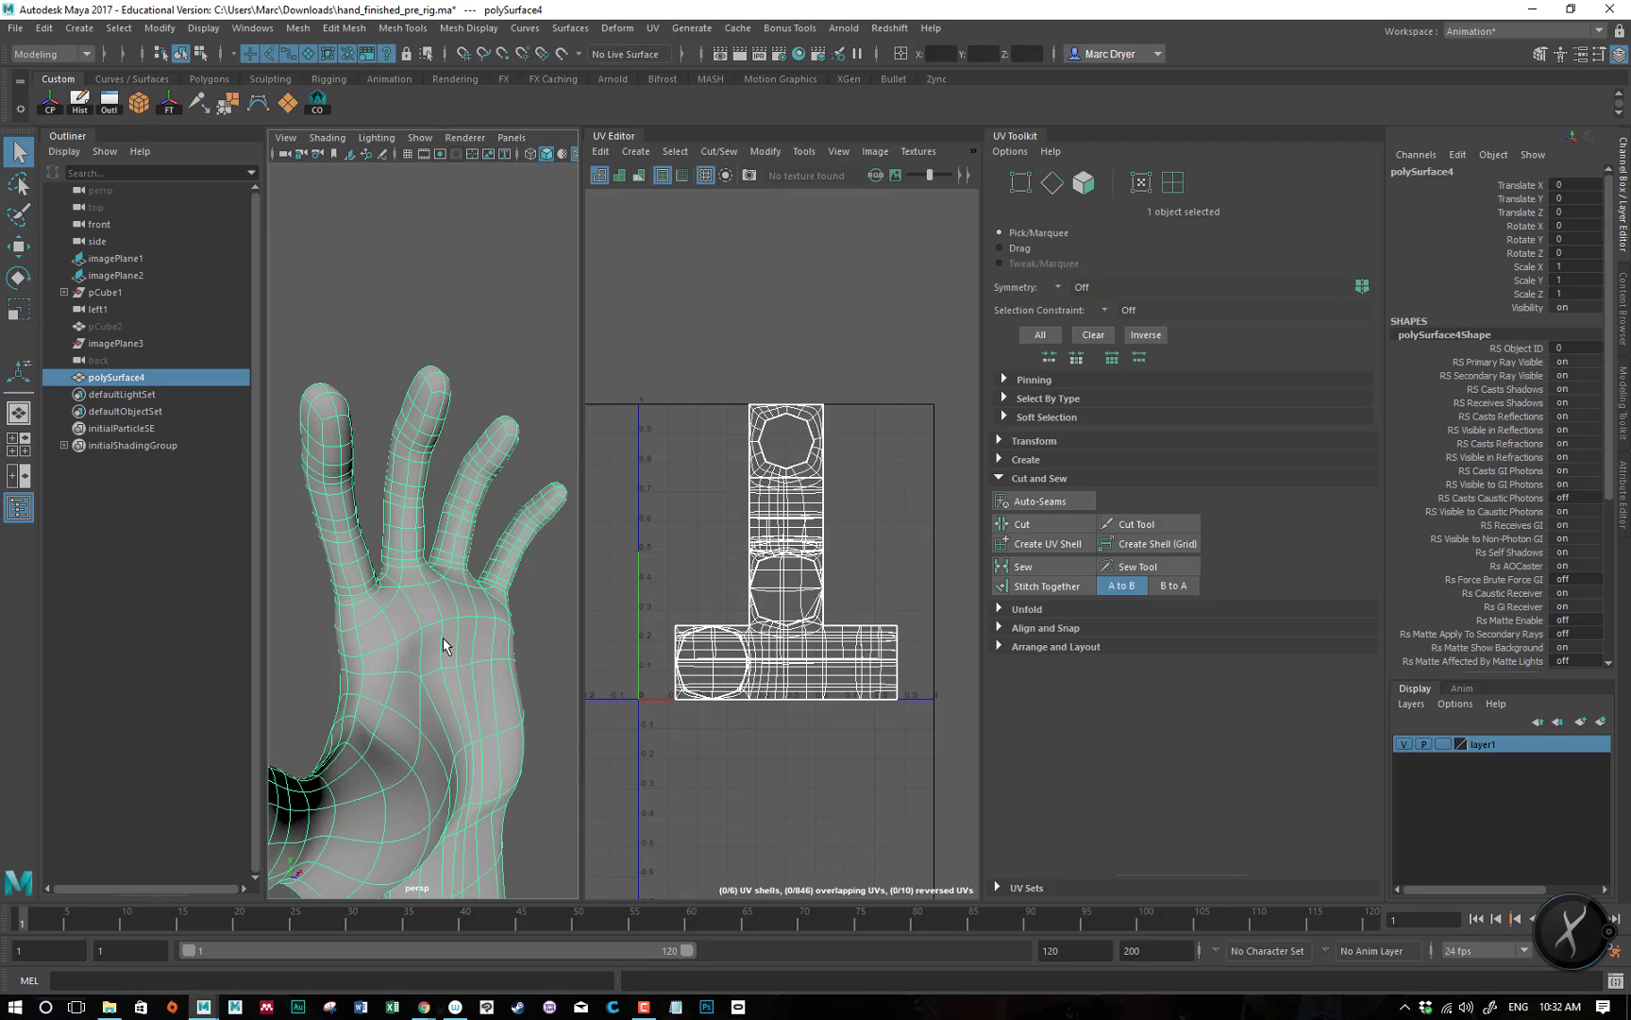
- Apply an automatic UV projection to the hand and compare its surrounding projection planes with the UV shells
key("f")
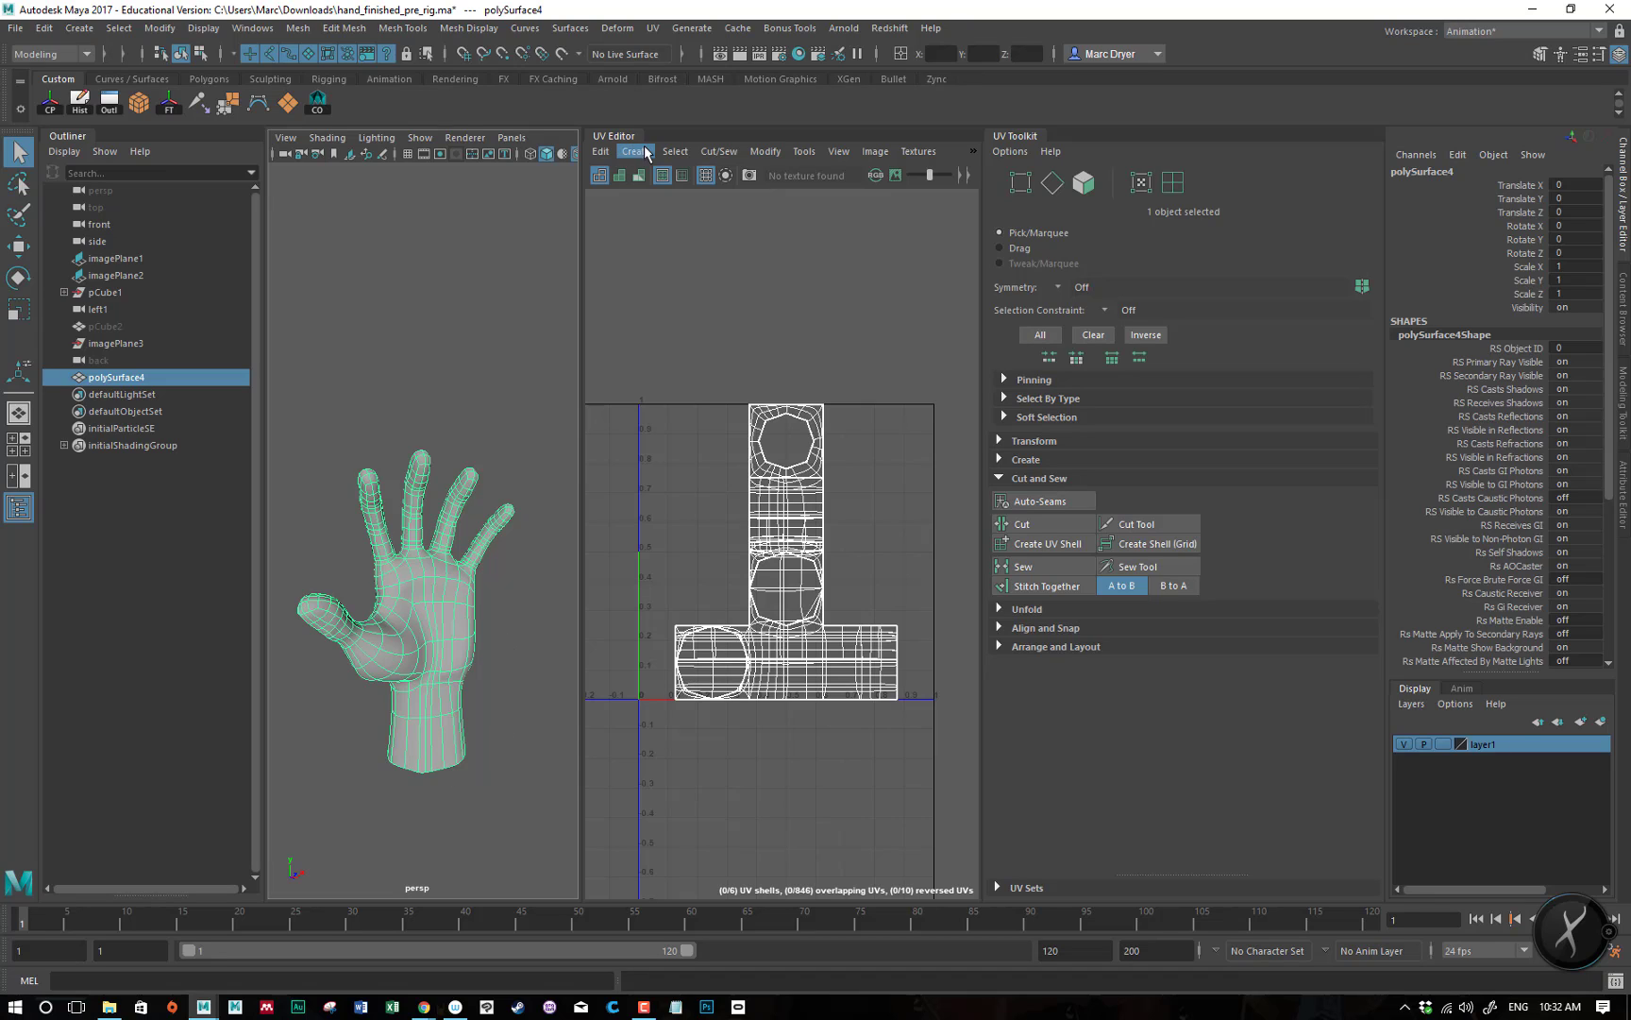
left_click(652, 29)
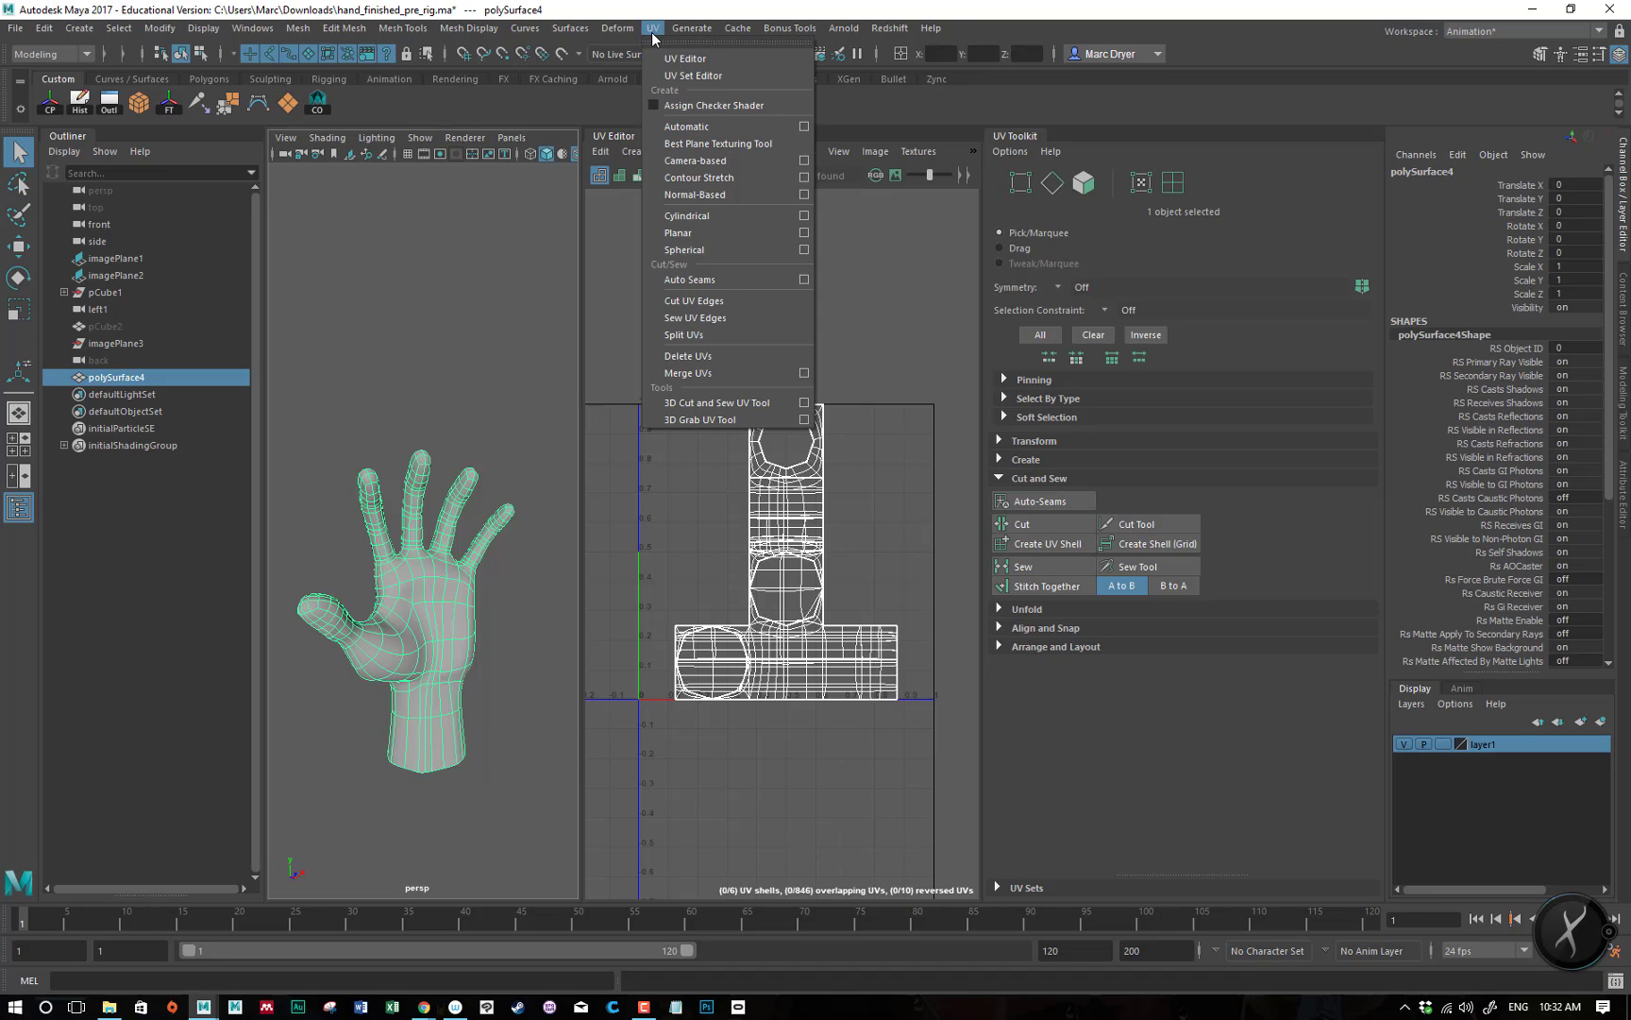
left_click(690, 133)
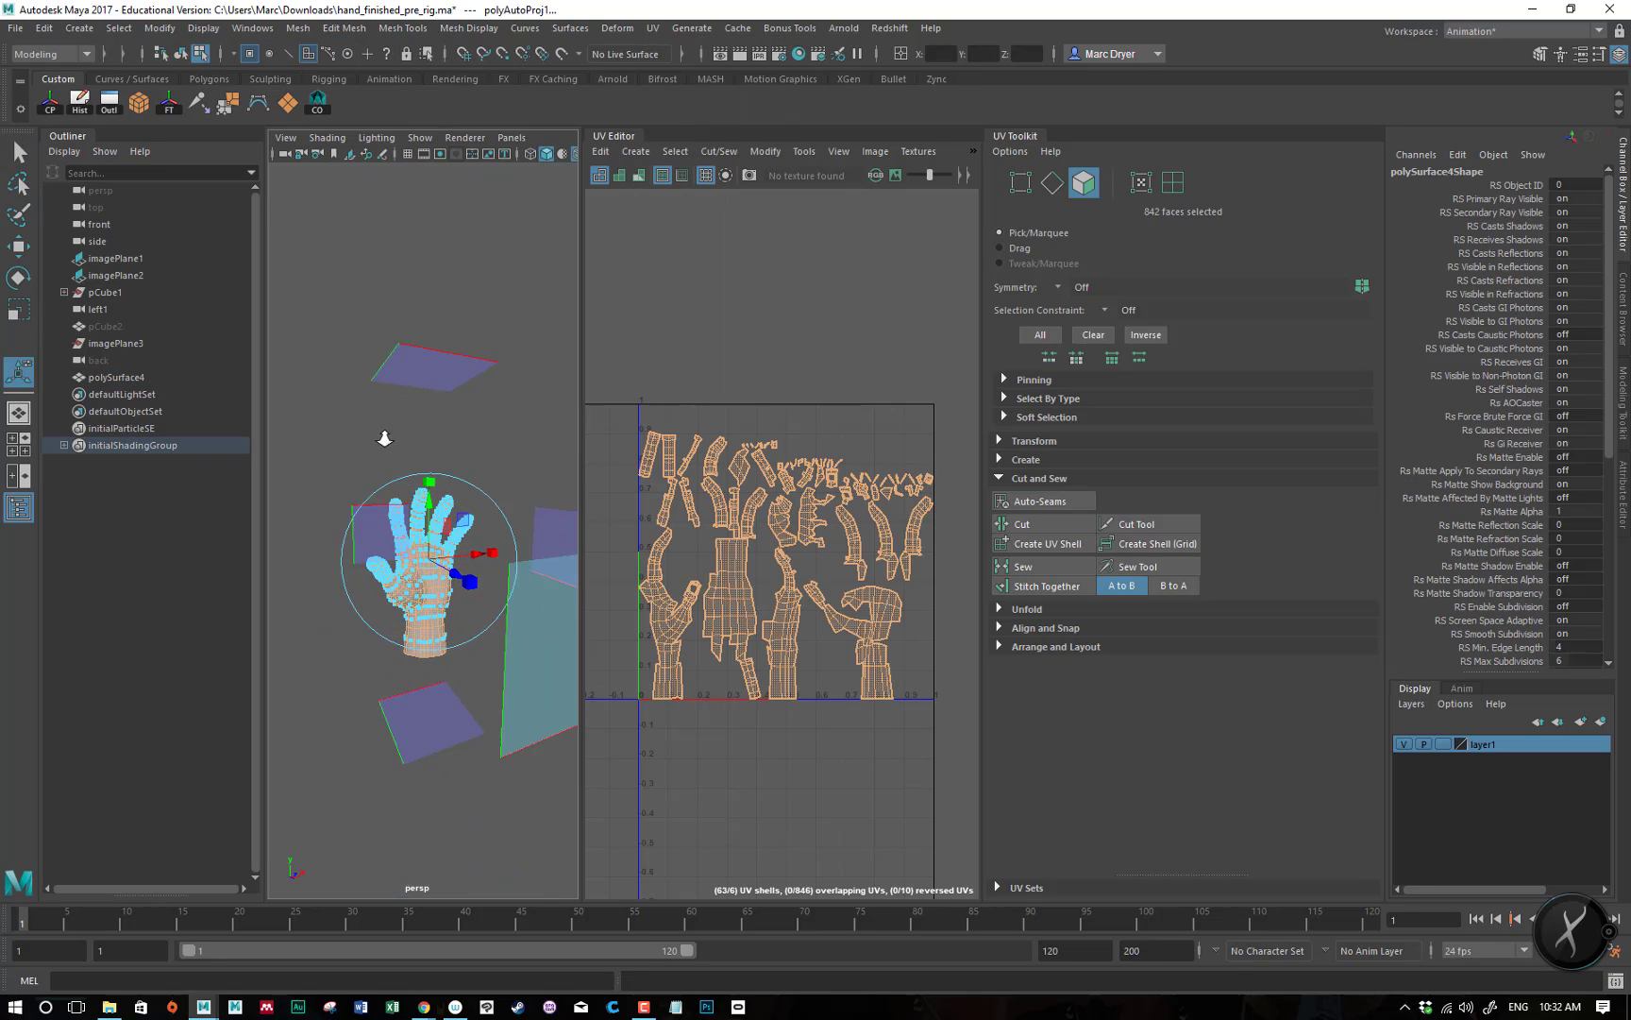
left_click_drag(384, 438, 281, 625, "alt")
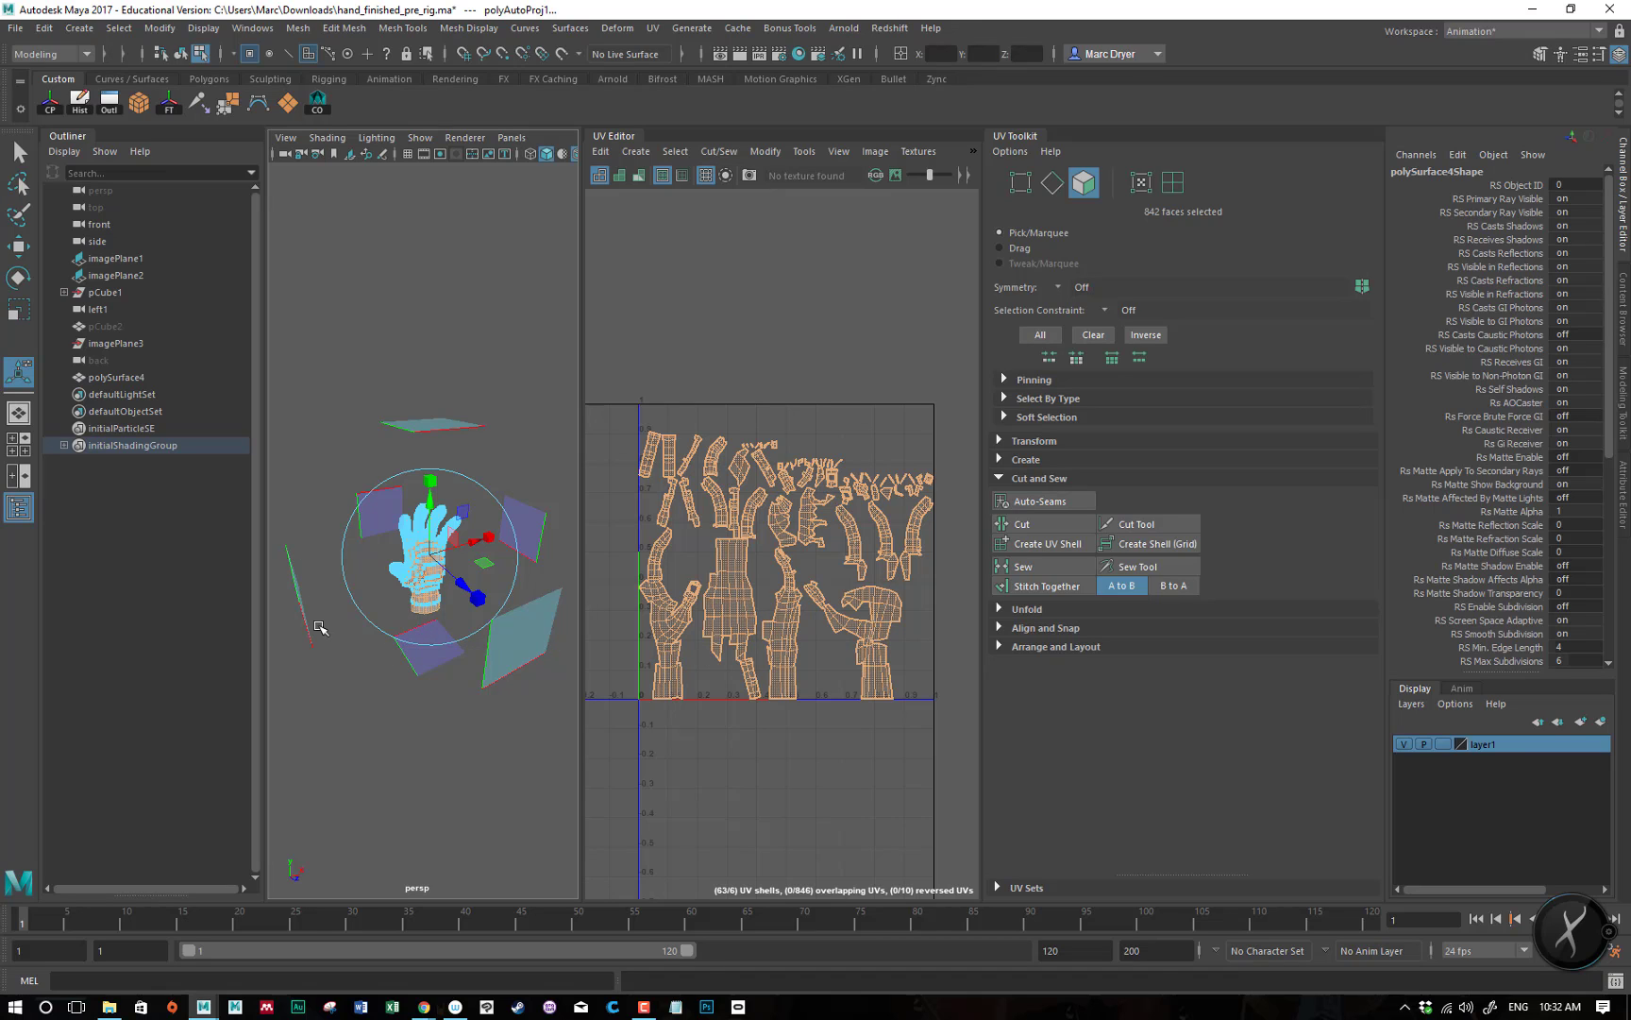
left_click_drag(319, 627, 299, 509, "alt")
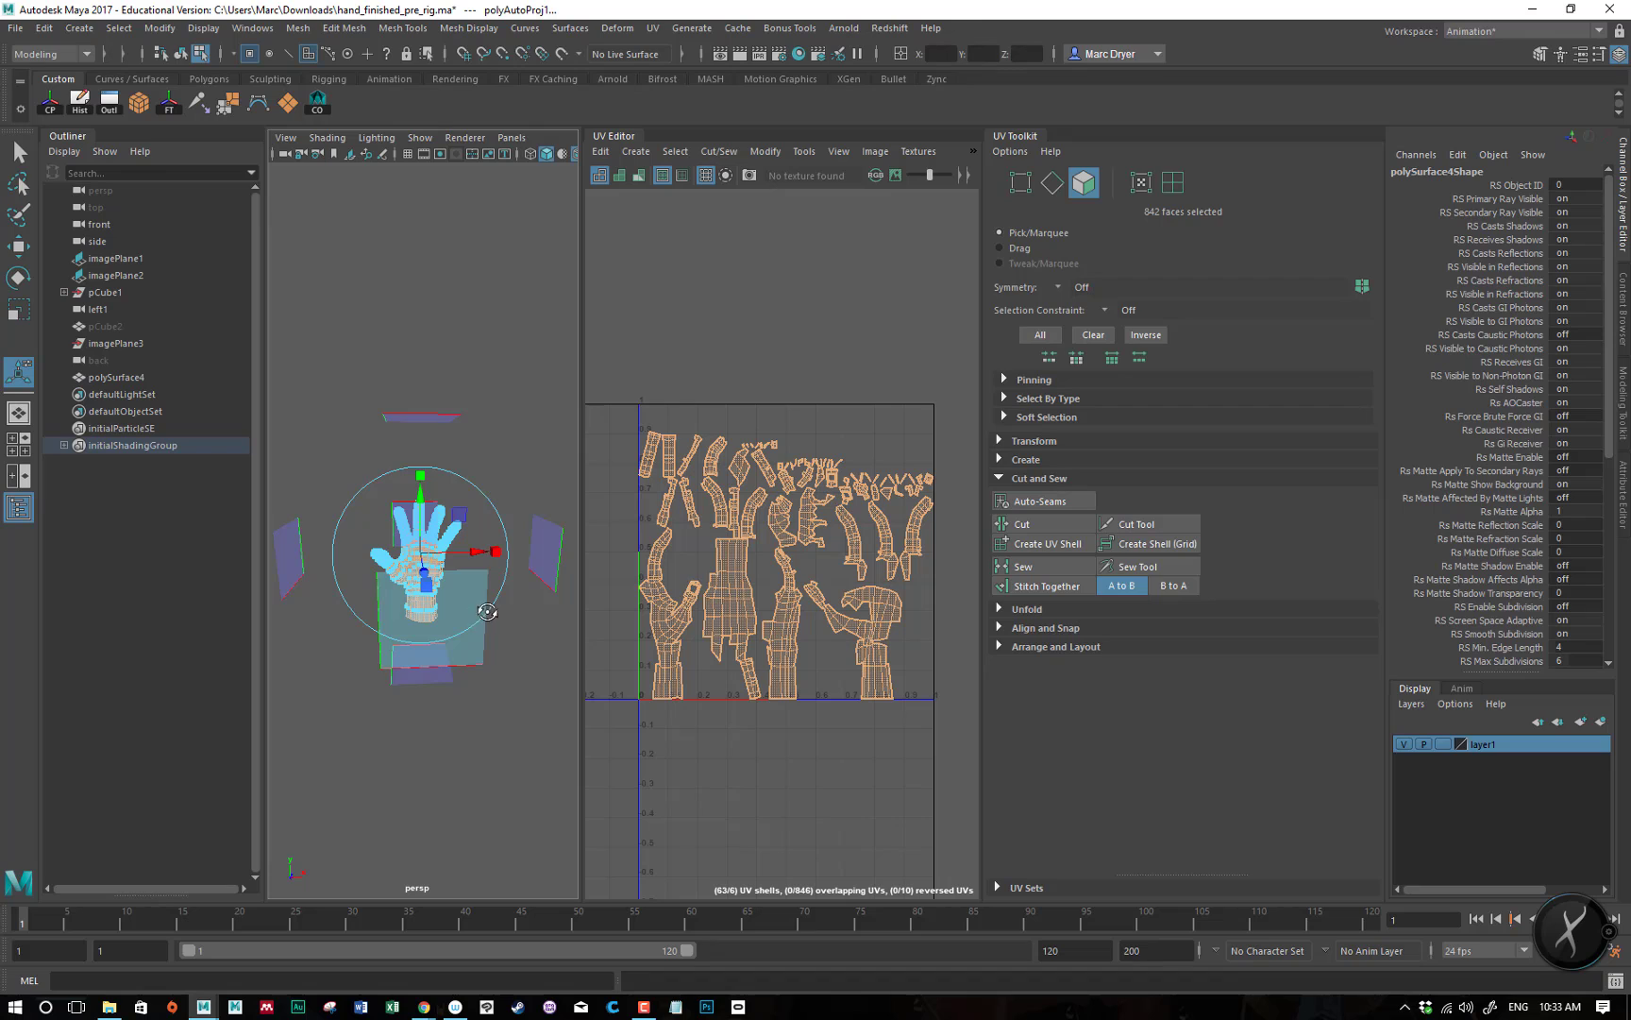
left_click_drag(488, 612, 557, 609, "alt")
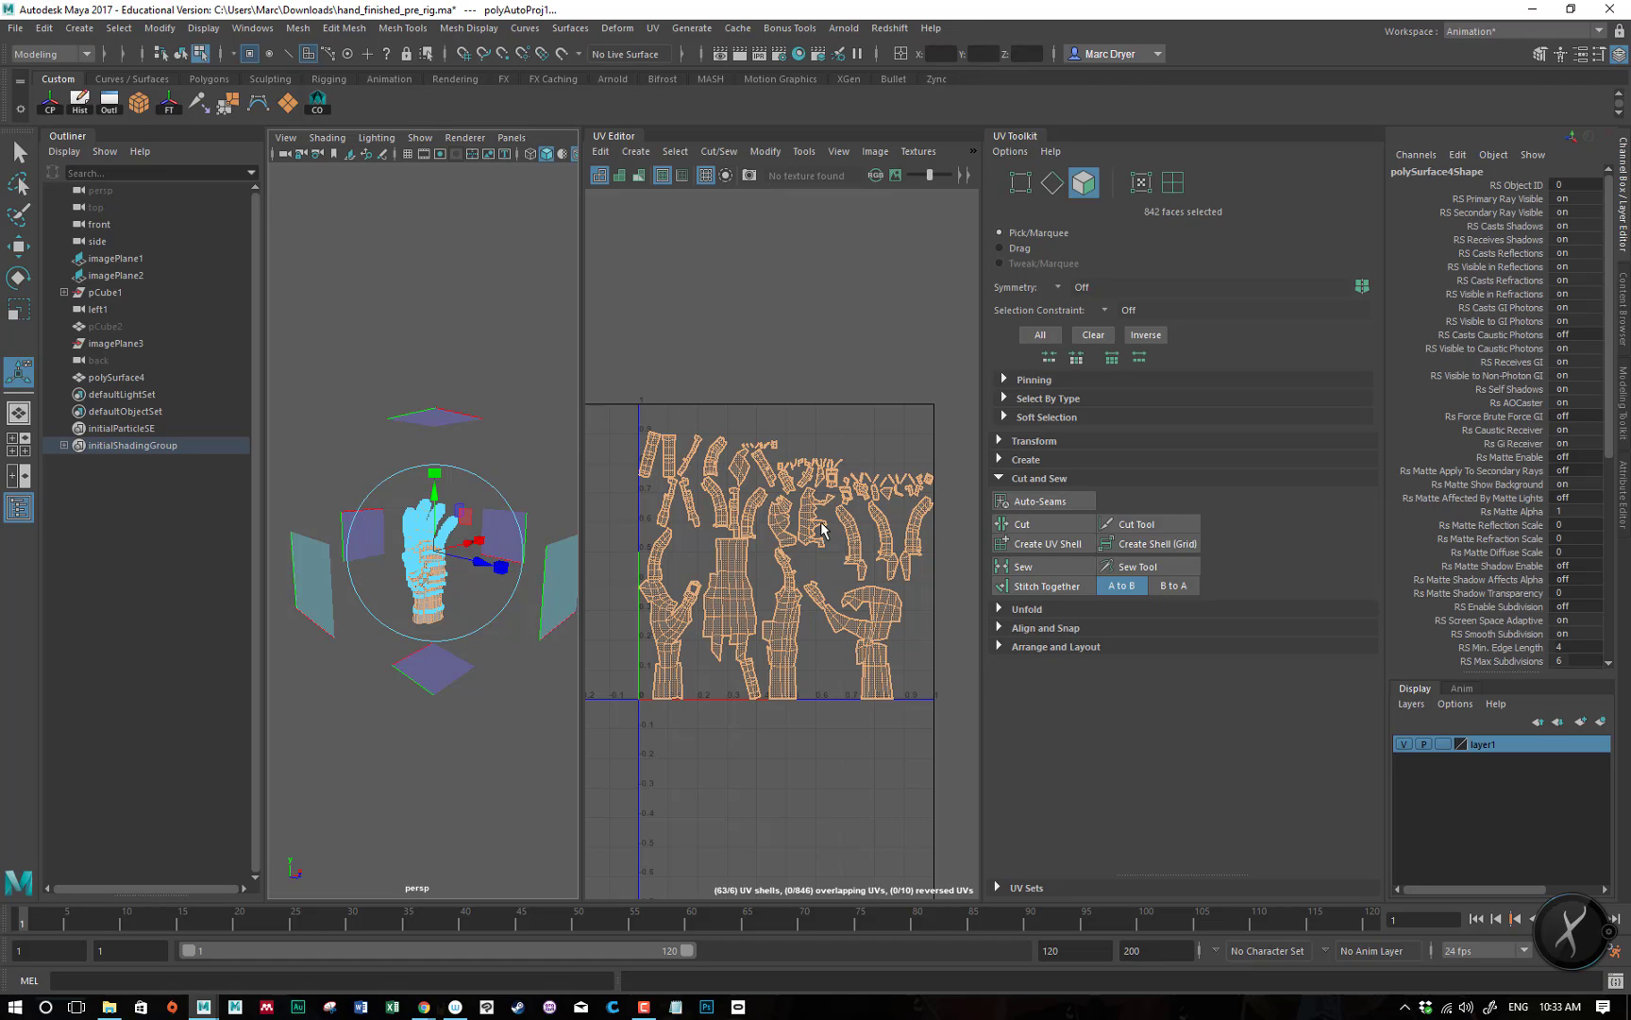
scroll(821, 528, "up", 3)
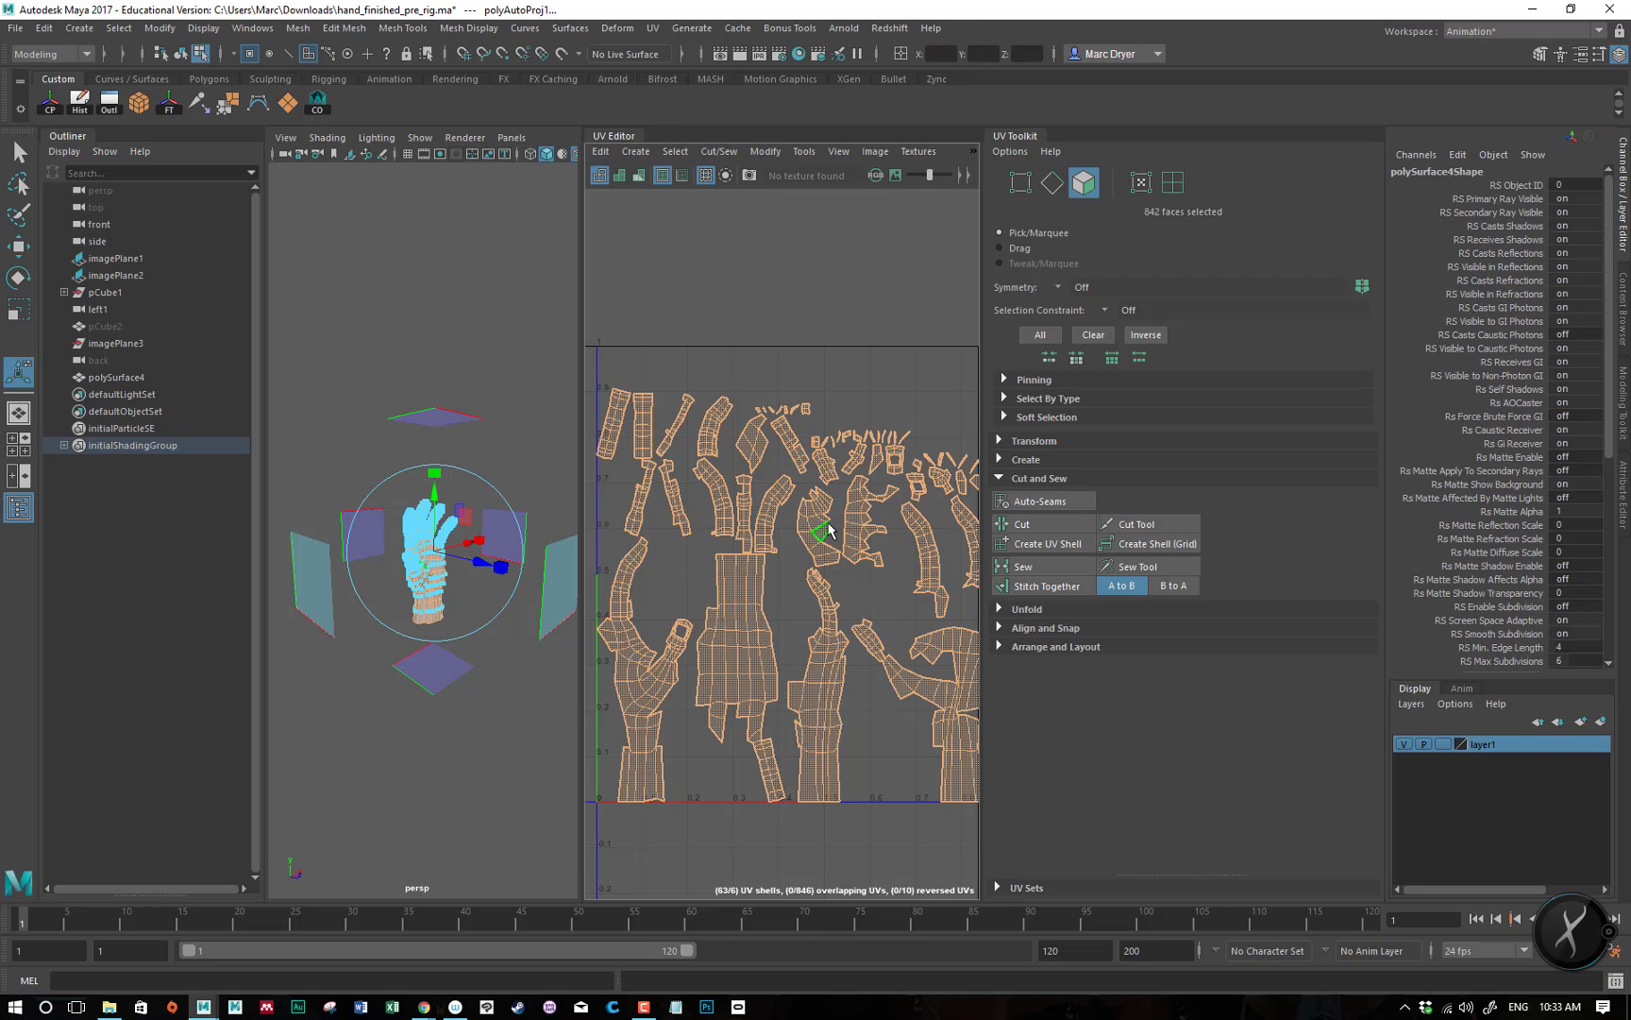
scroll(802, 533, "down", 3)
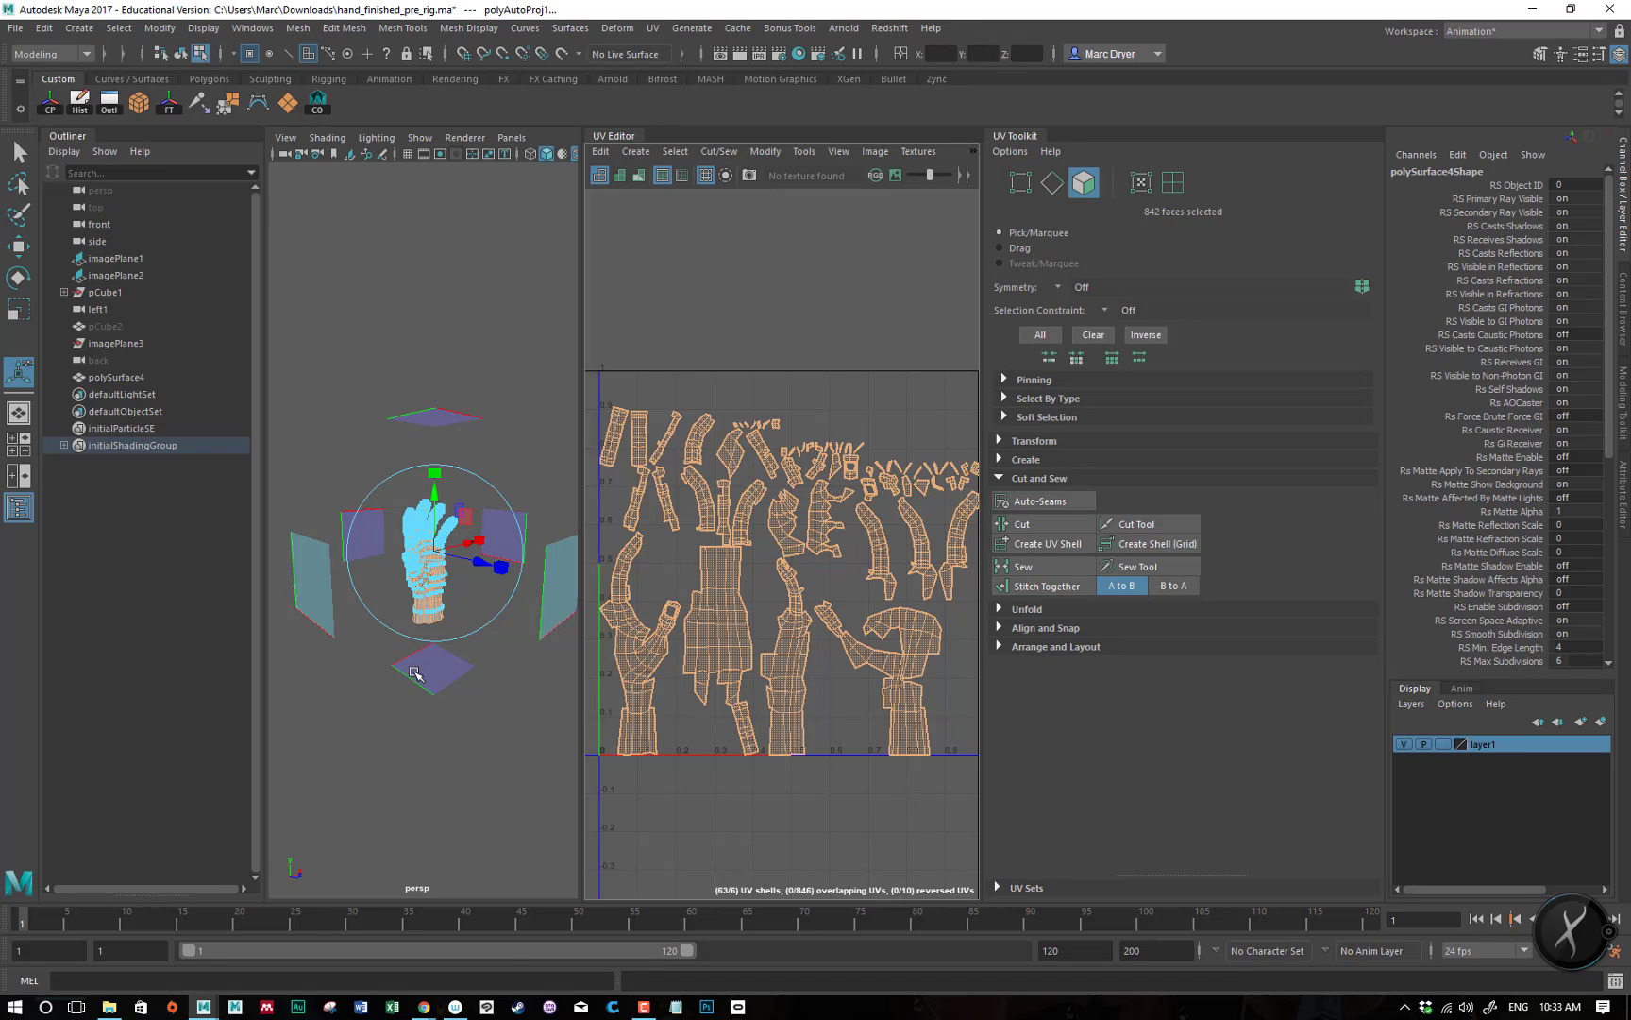
- Return the hand mesh to object mode and apply a cylindrical UV projection to it
right_click(434, 513)
left_click(517, 486)
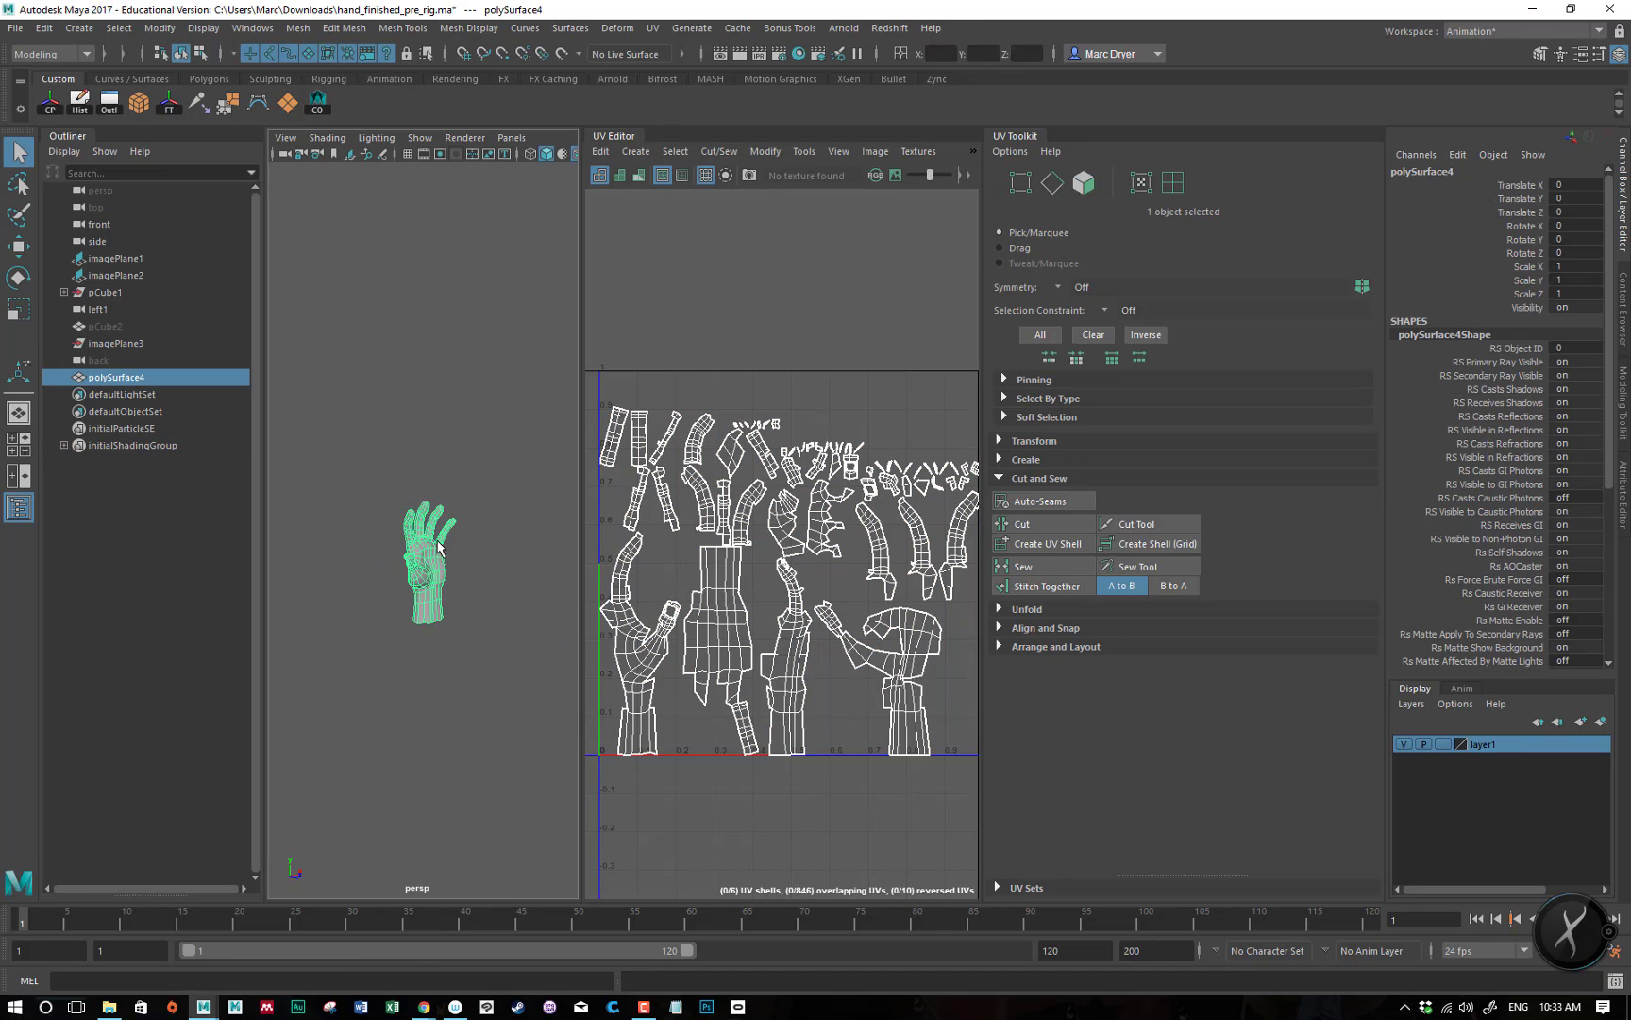
left_click(653, 27)
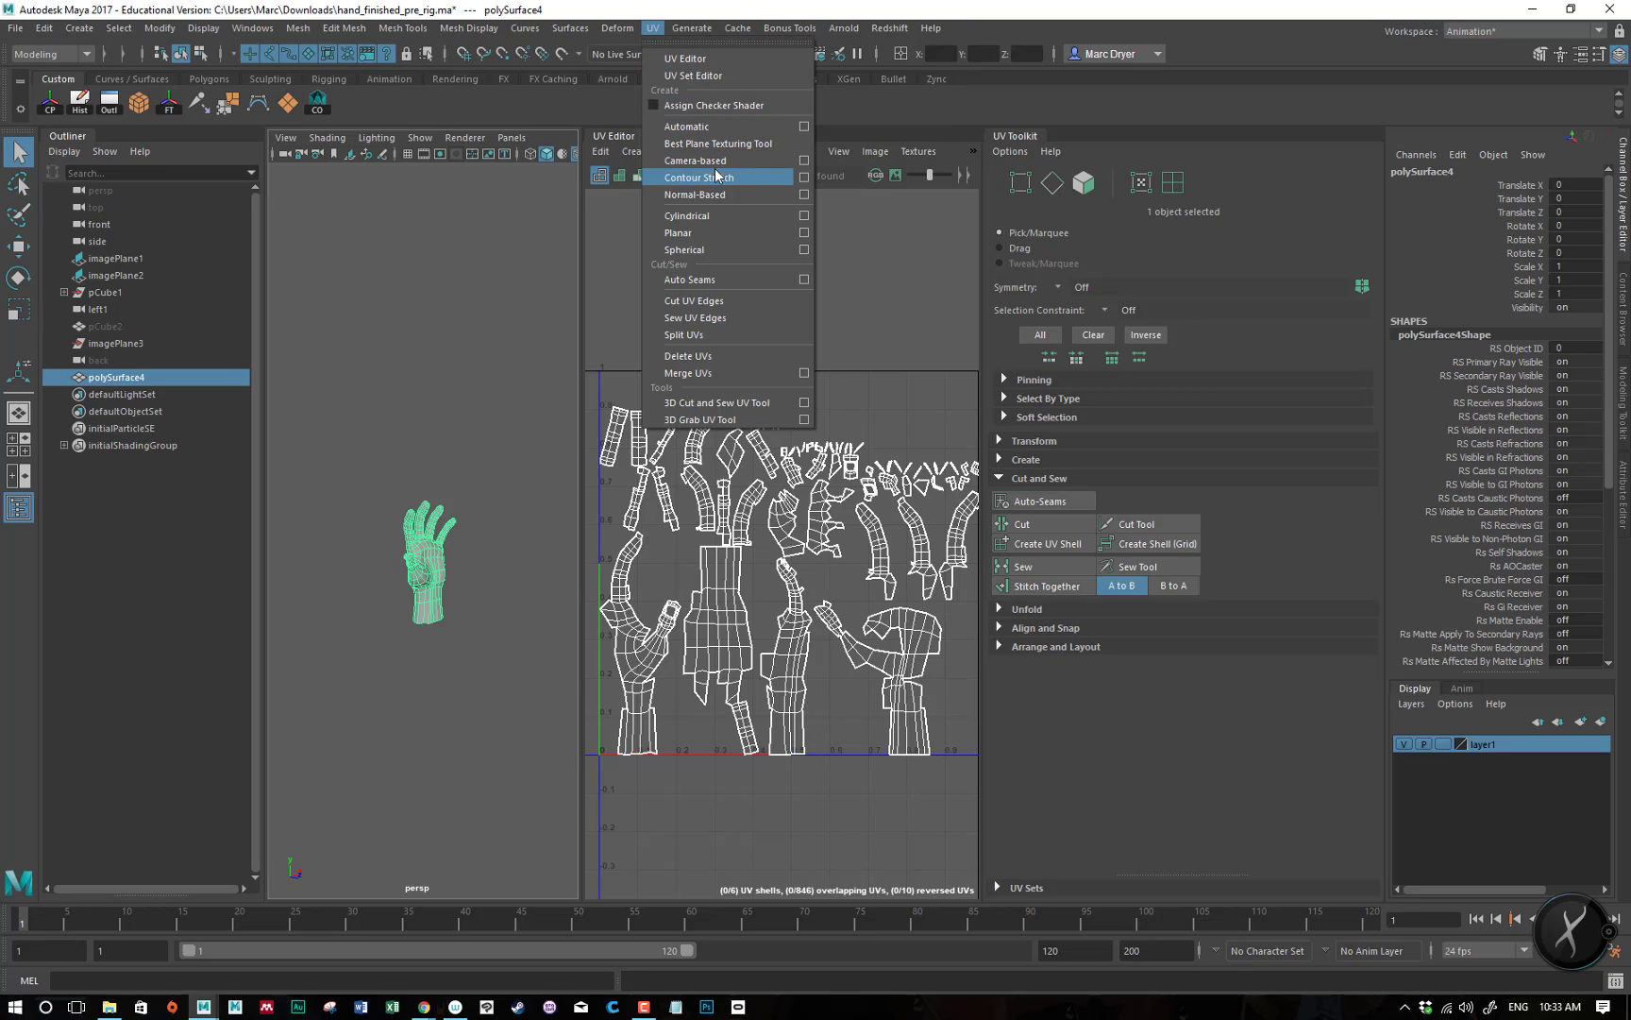
left_click(721, 218)
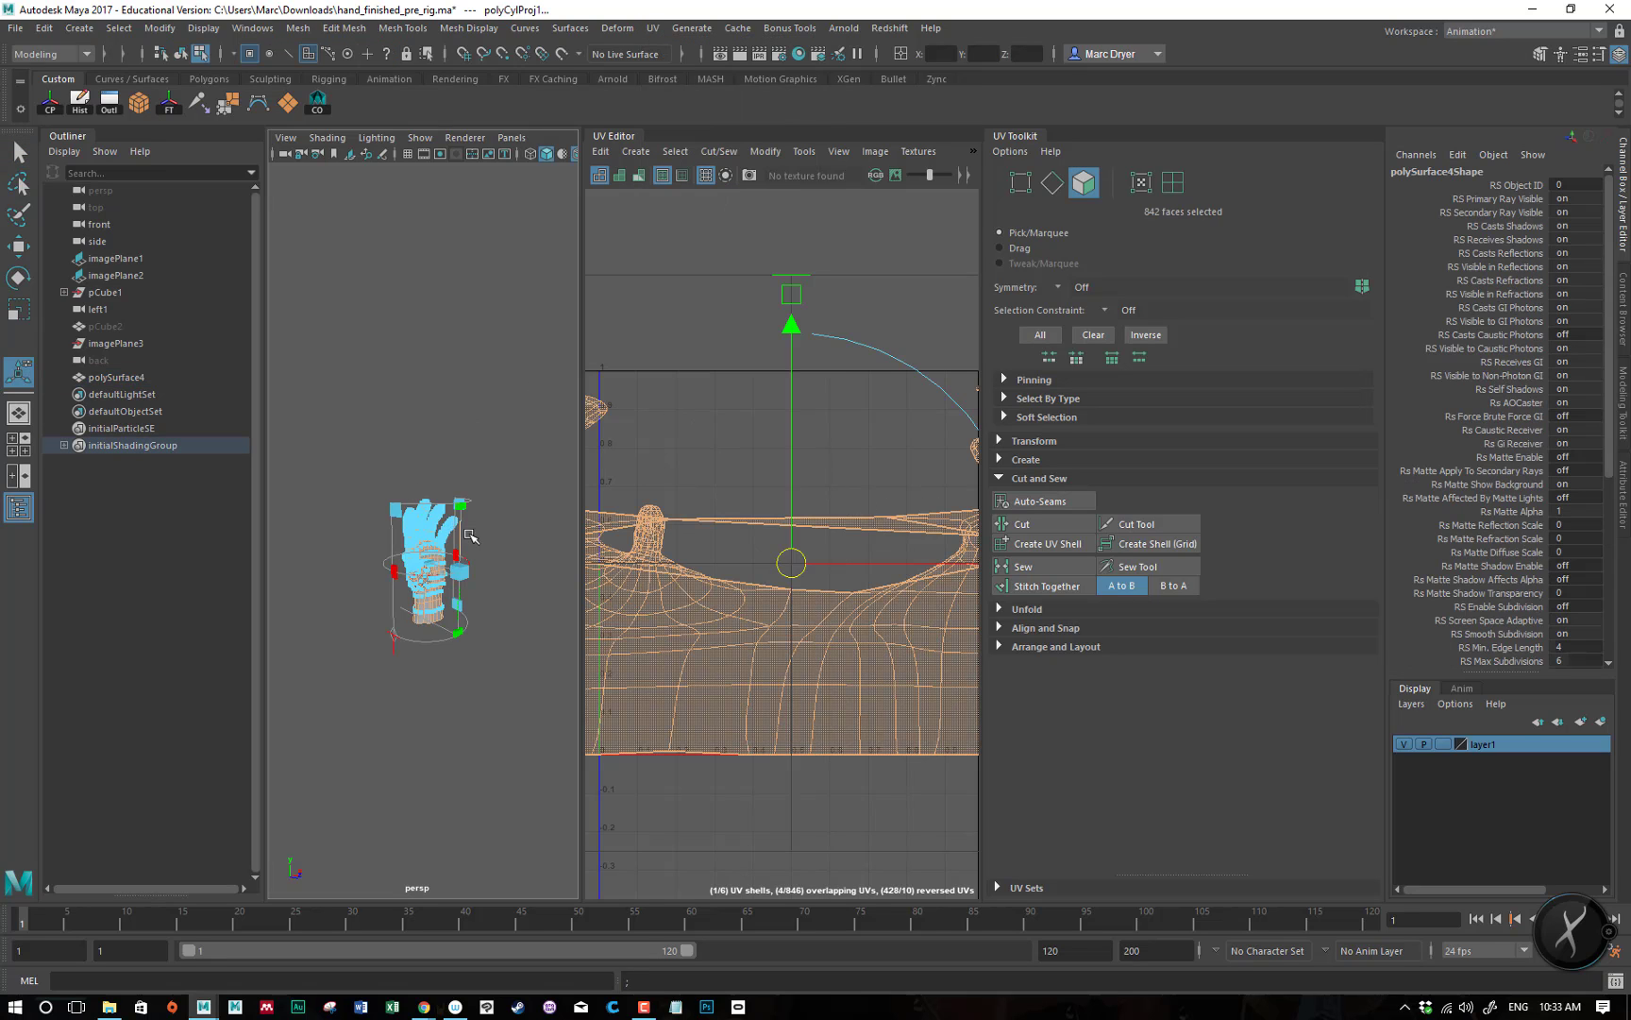
- Extend the cylindrical projection's sweep to wrap fully around the hand and compare the cylinder with the UV layout
left_click_drag(471, 536, 422, 550, "alt")
right_click_drag(425, 547, 564, 540, "alt")
left_click_drag(563, 540, 424, 451, "alt")
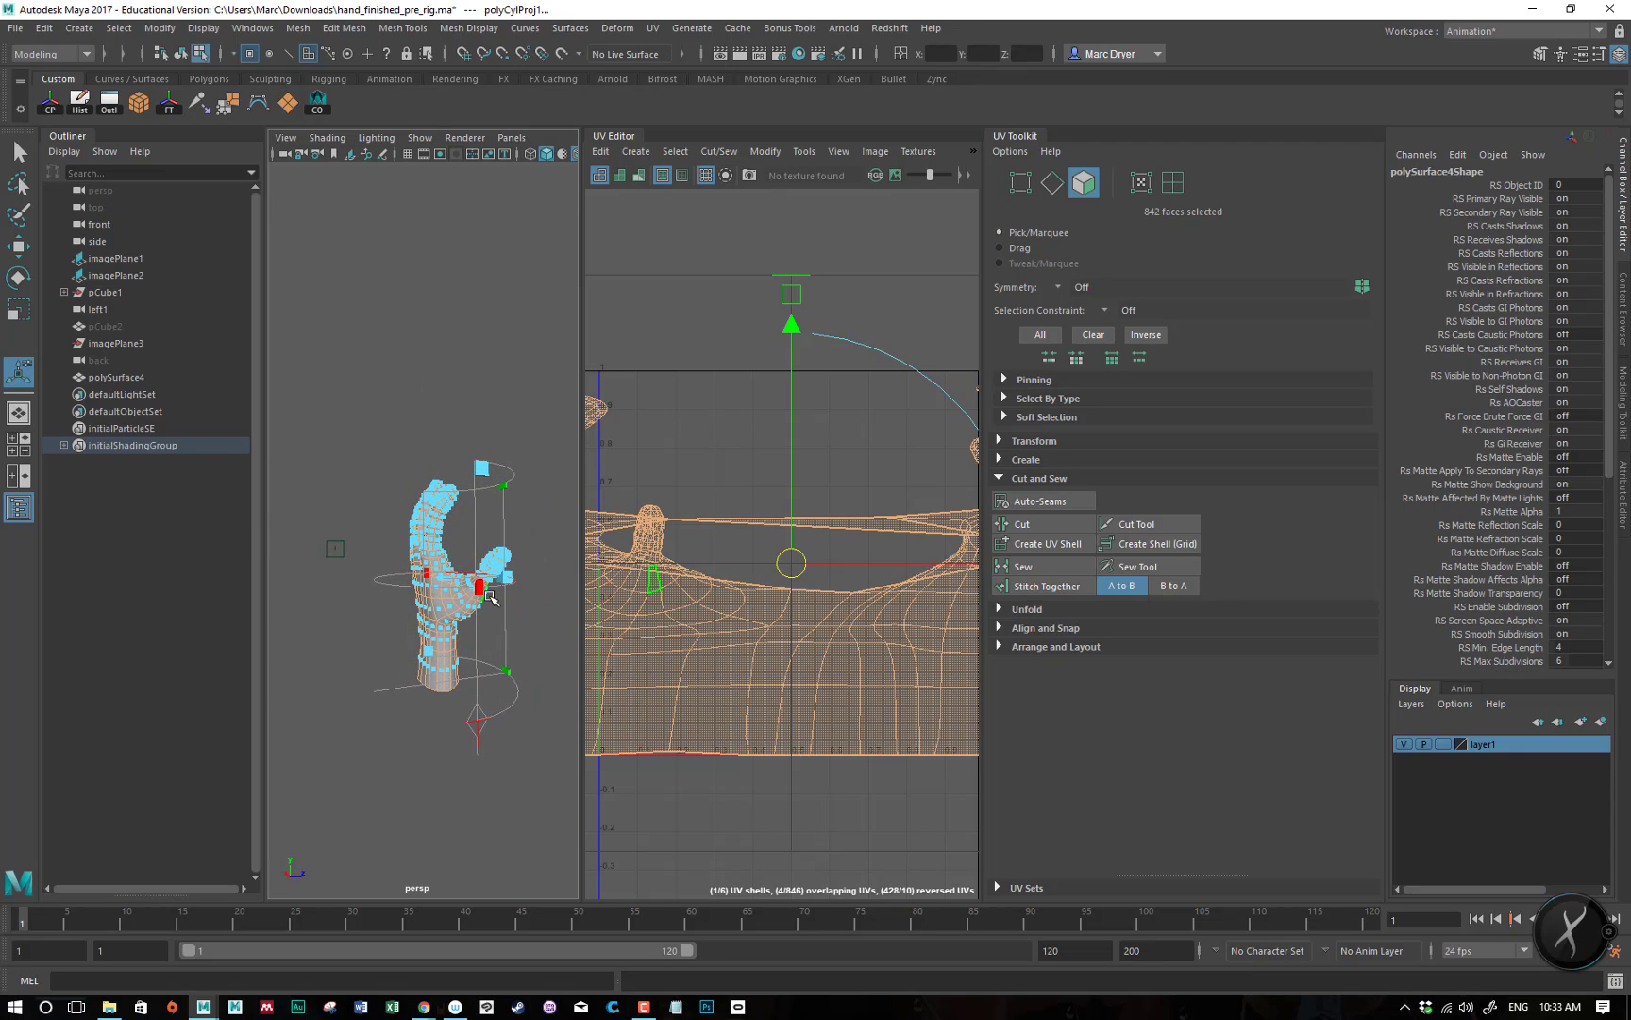
left_click_drag(478, 587, 375, 582)
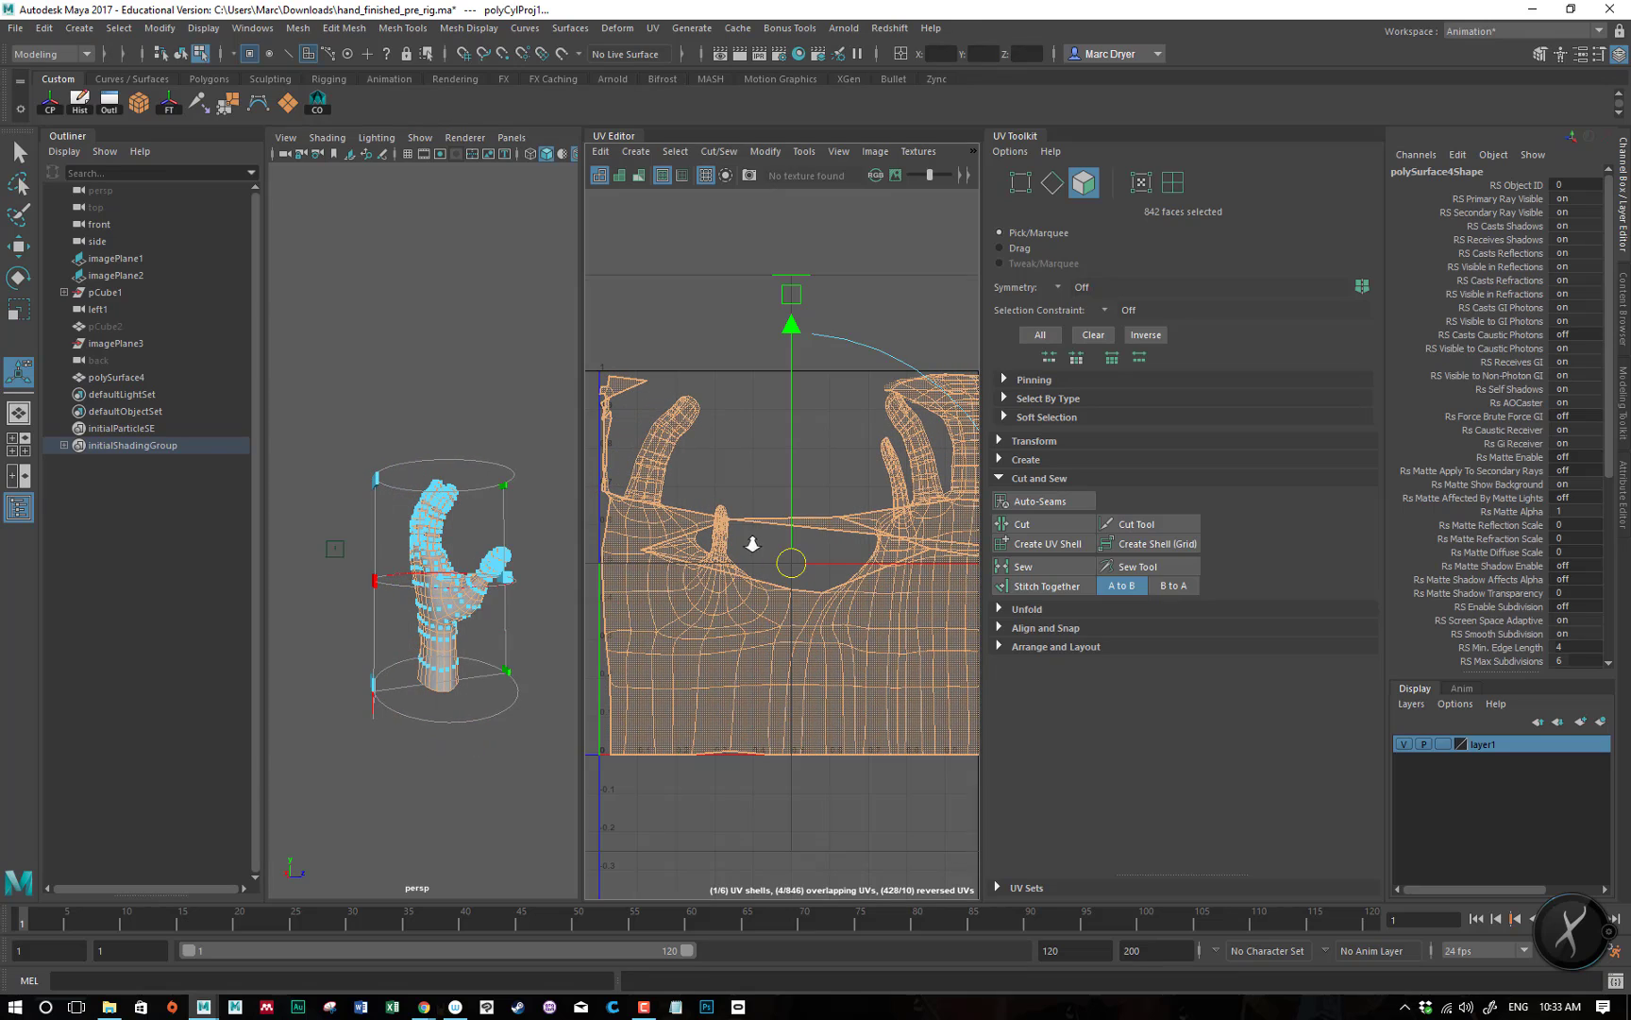
scroll(753, 537, "down", 2)
left_click_drag(439, 556, 409, 643, "alt")
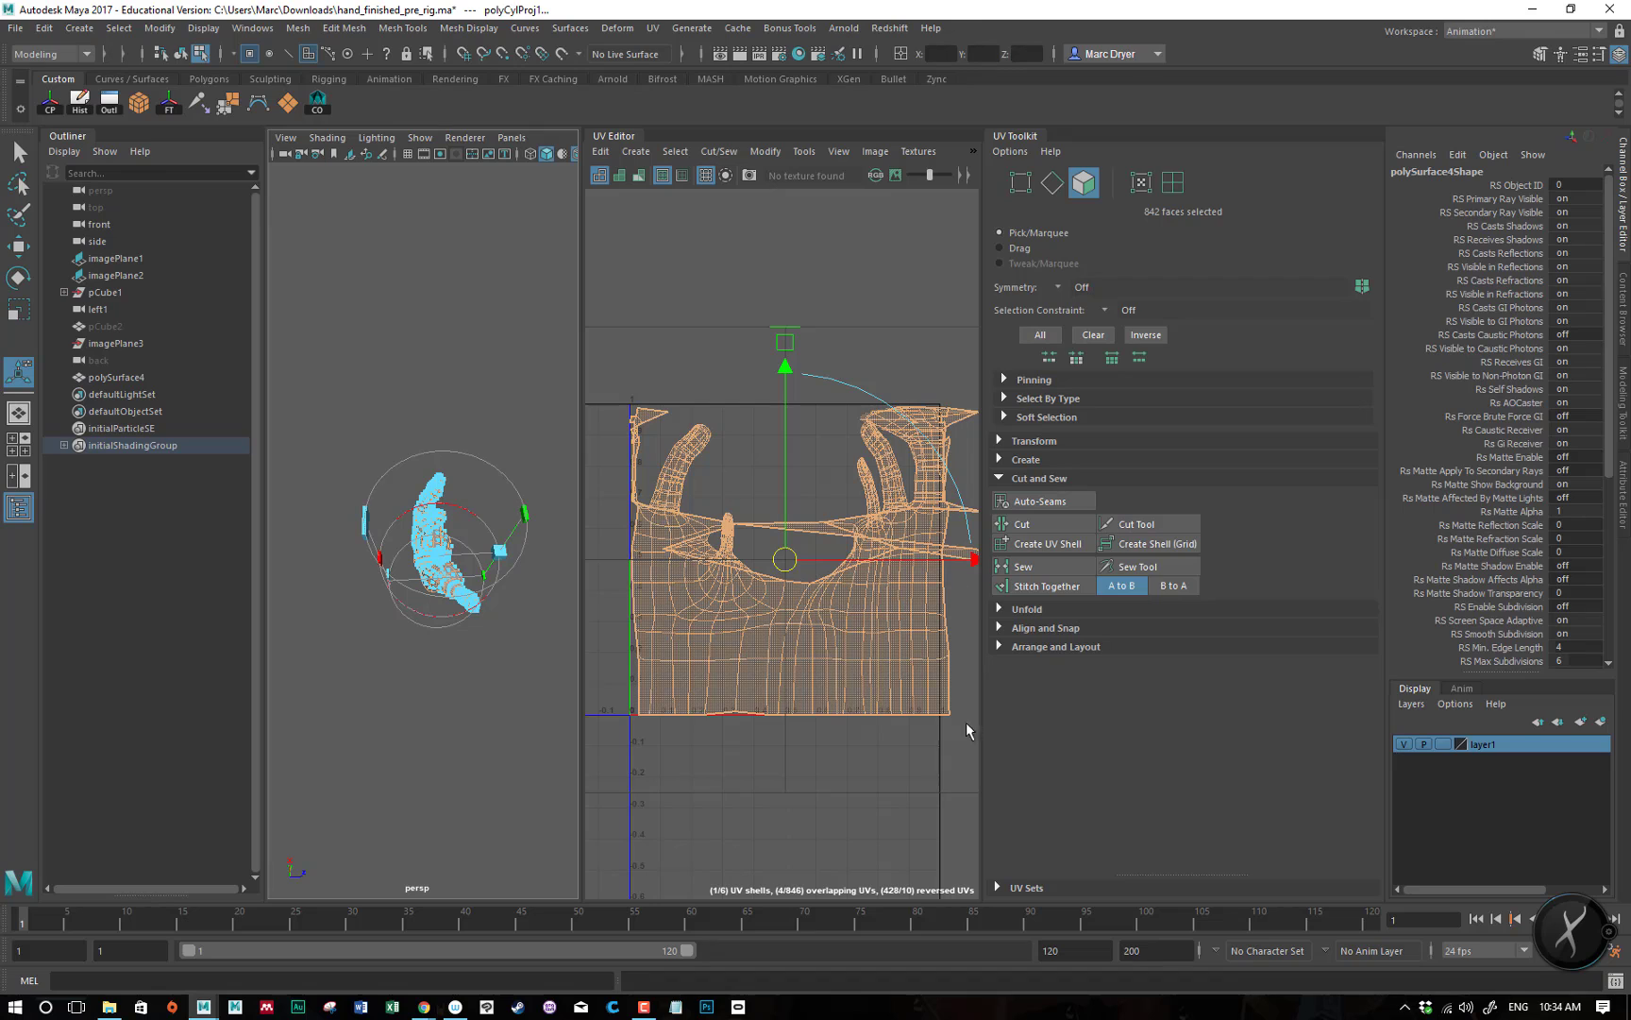
left_click_drag(491, 630, 475, 681, "alt")
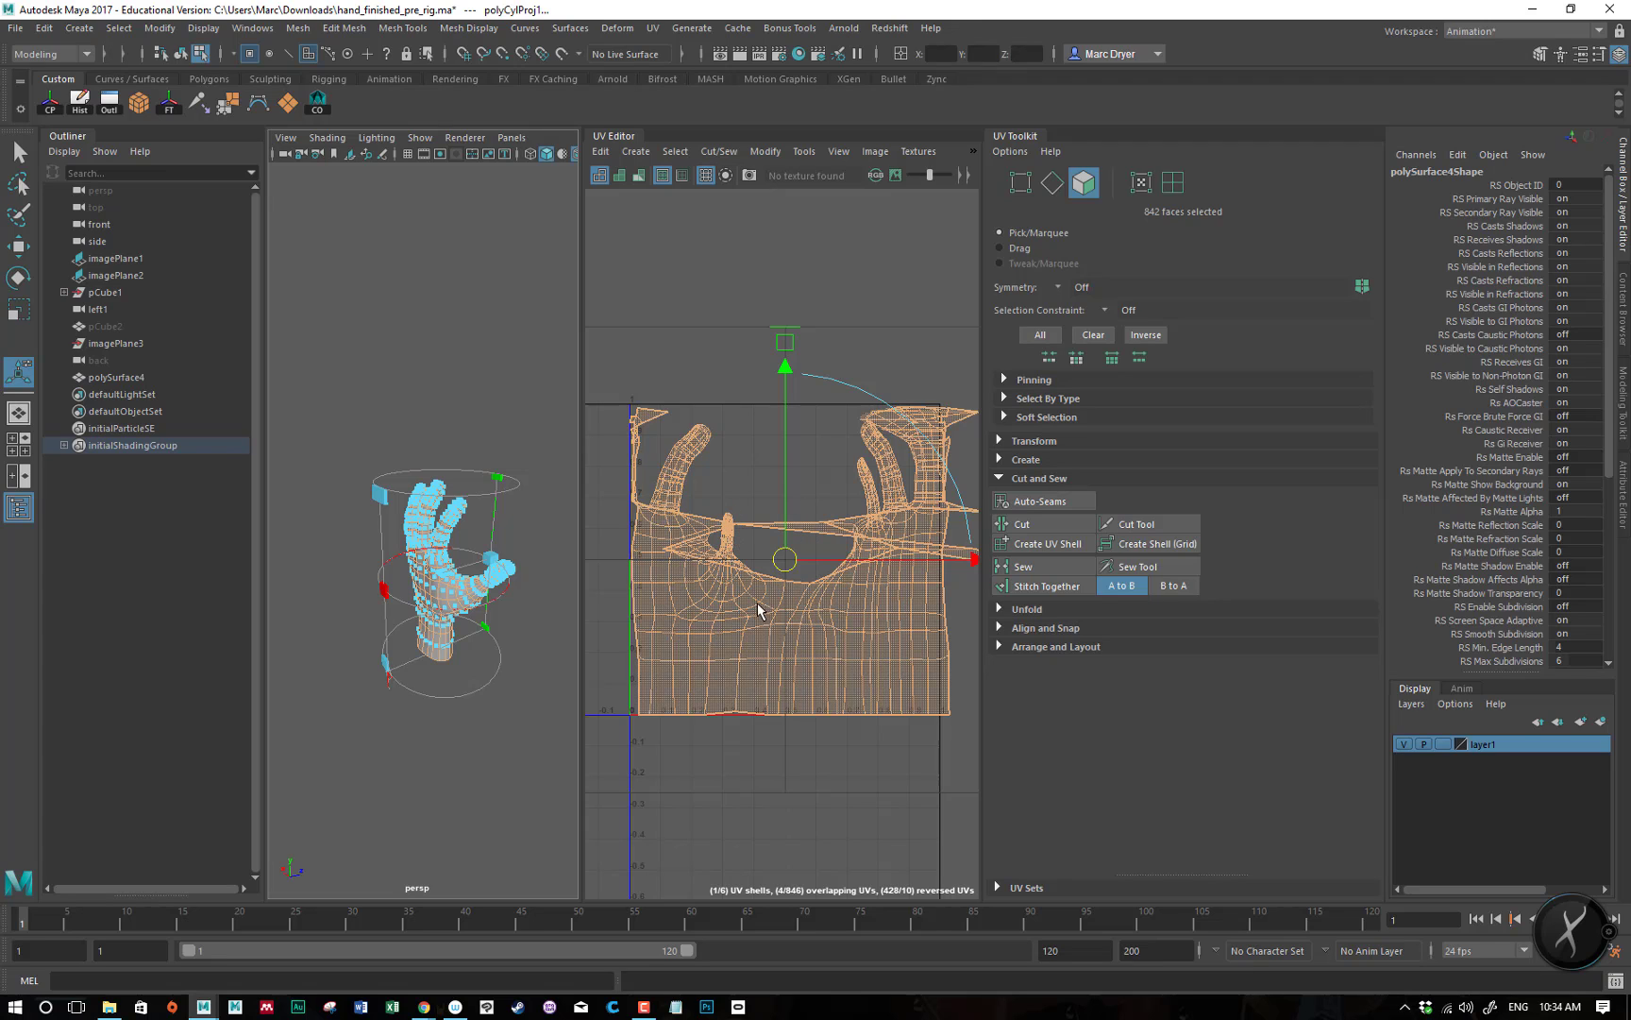
- Shade the UV shells and compare their overlapping and reversed areas with the hand from several angles
left_click_drag(557, 609, 692, 616, "alt")
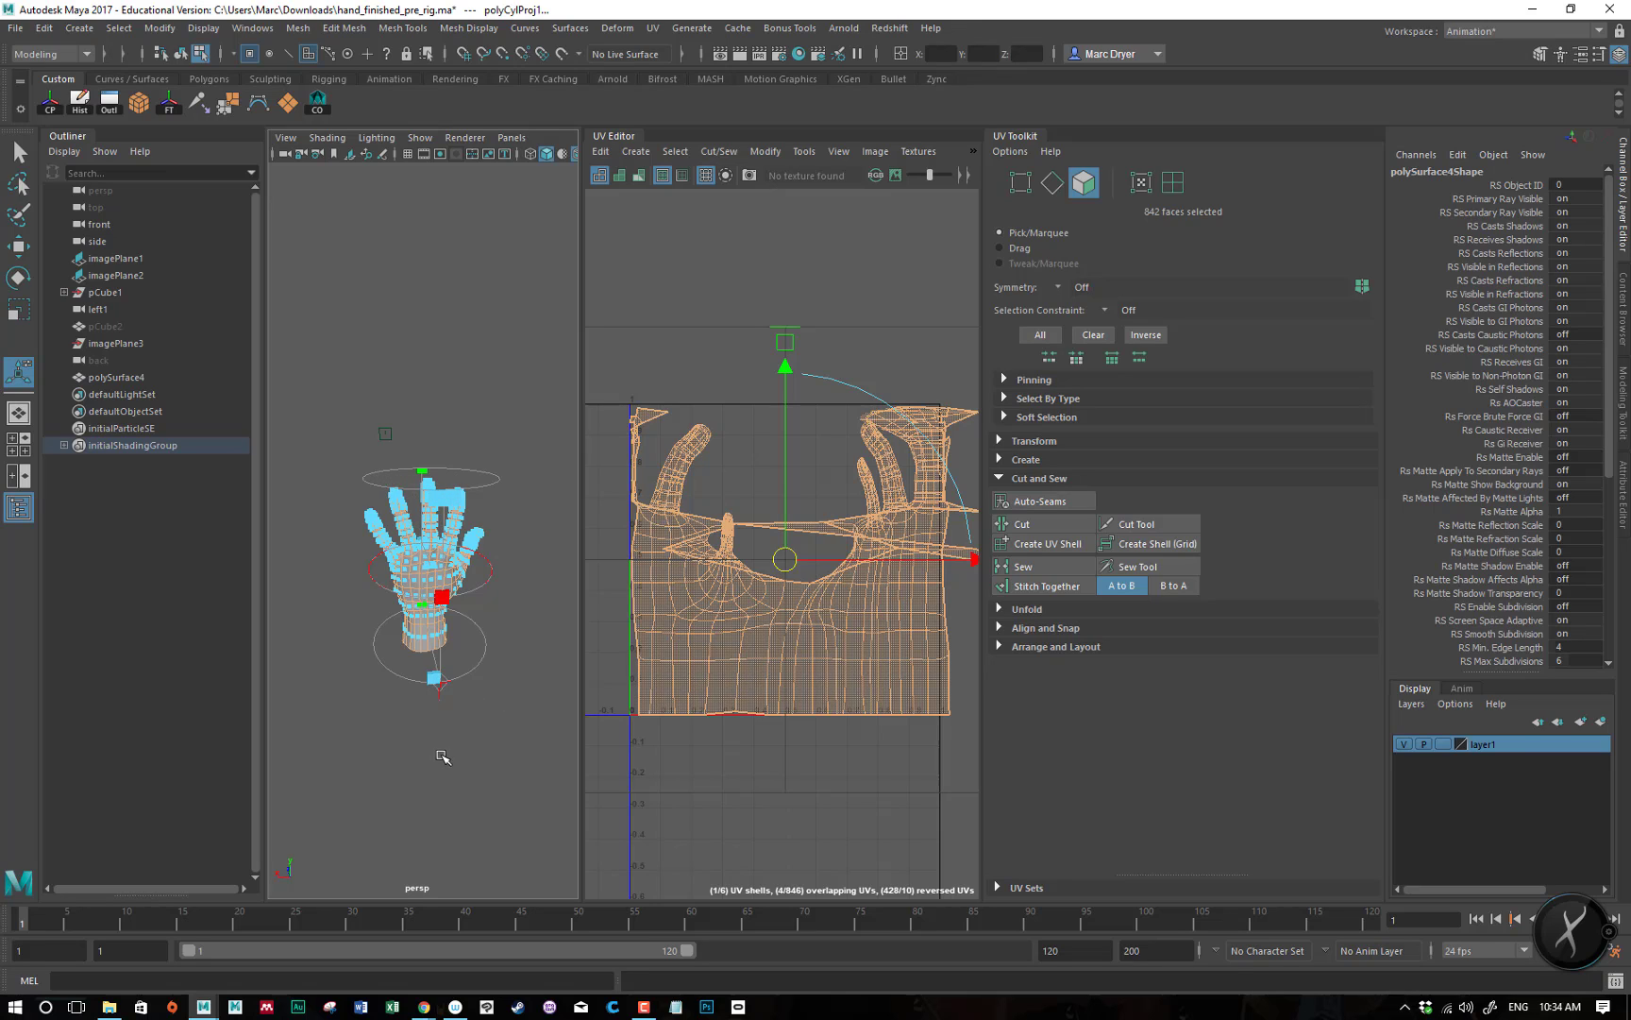
left_click_drag(465, 677, 497, 674, "alt")
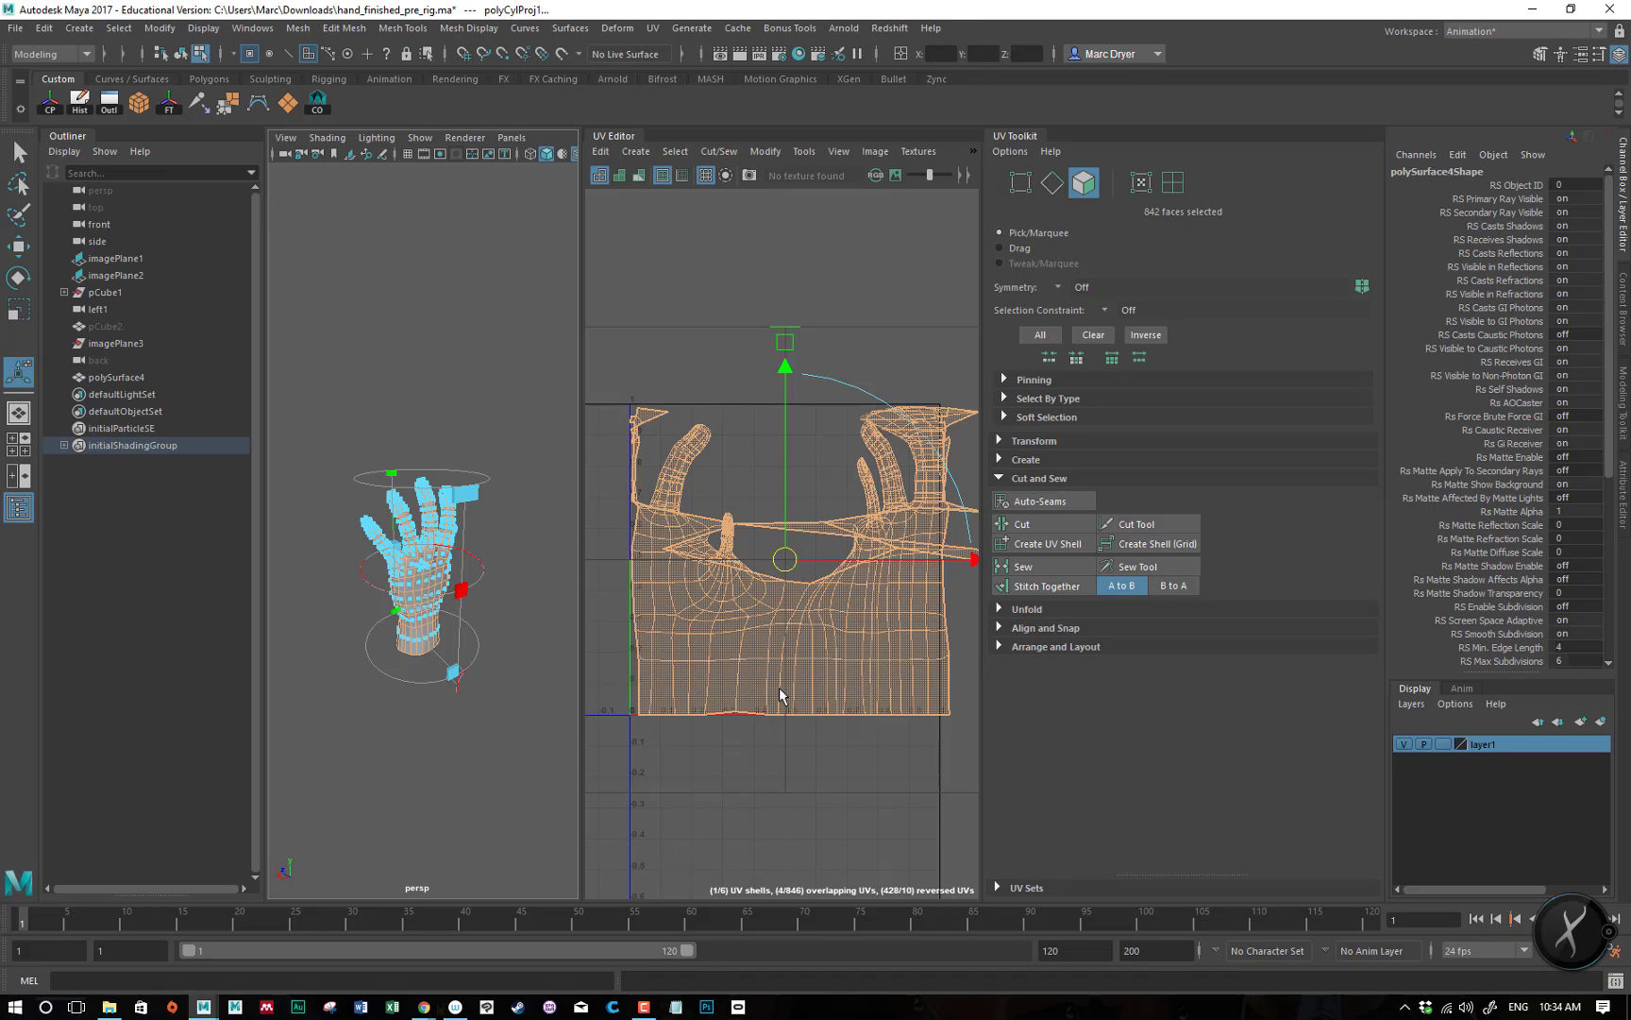
left_click_drag(418, 631, 560, 622, "alt")
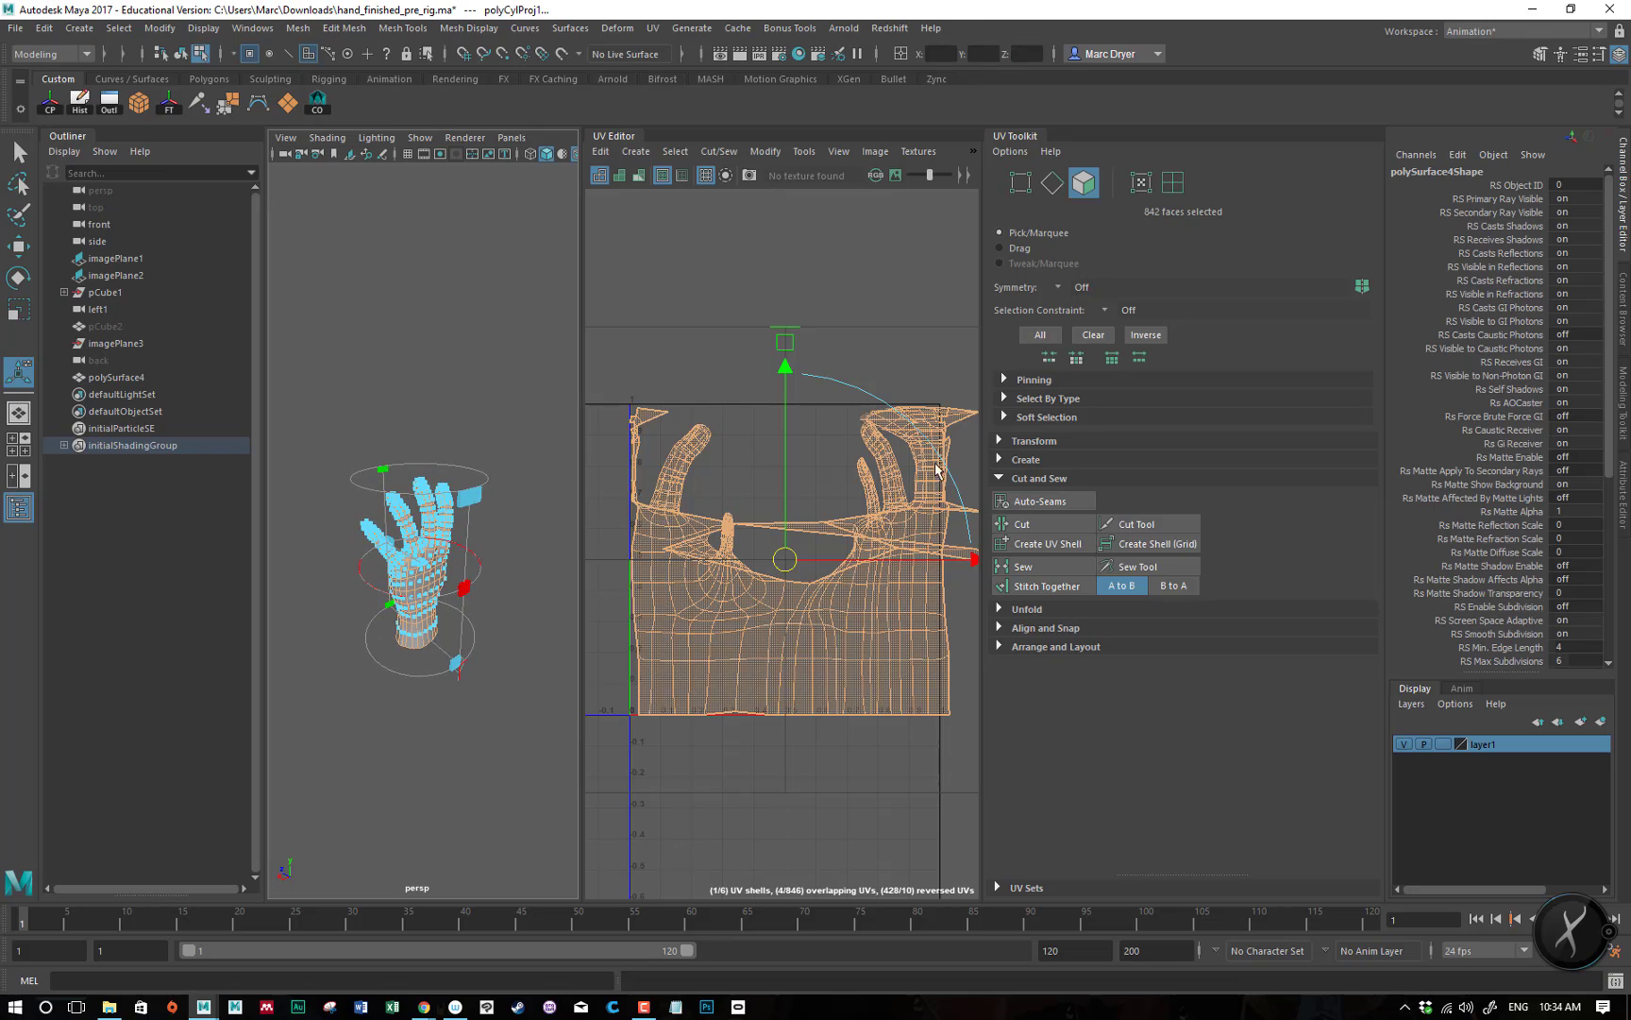
left_click(621, 177)
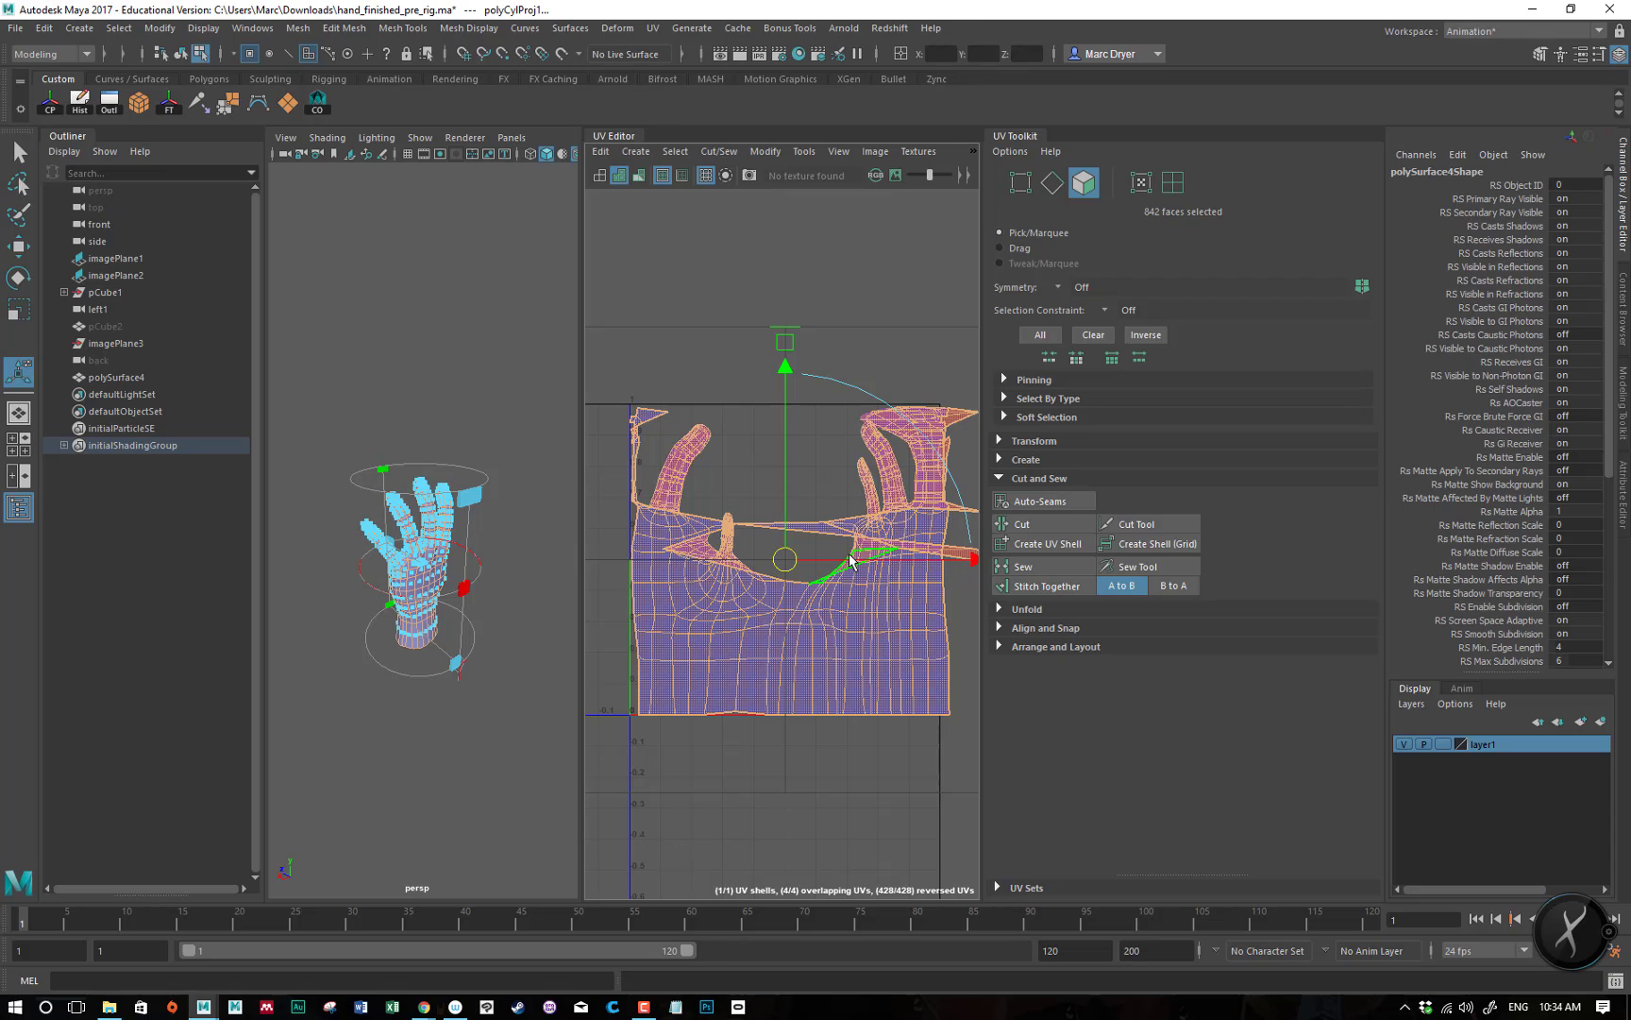
left_click_drag(459, 620, 427, 596, "alt")
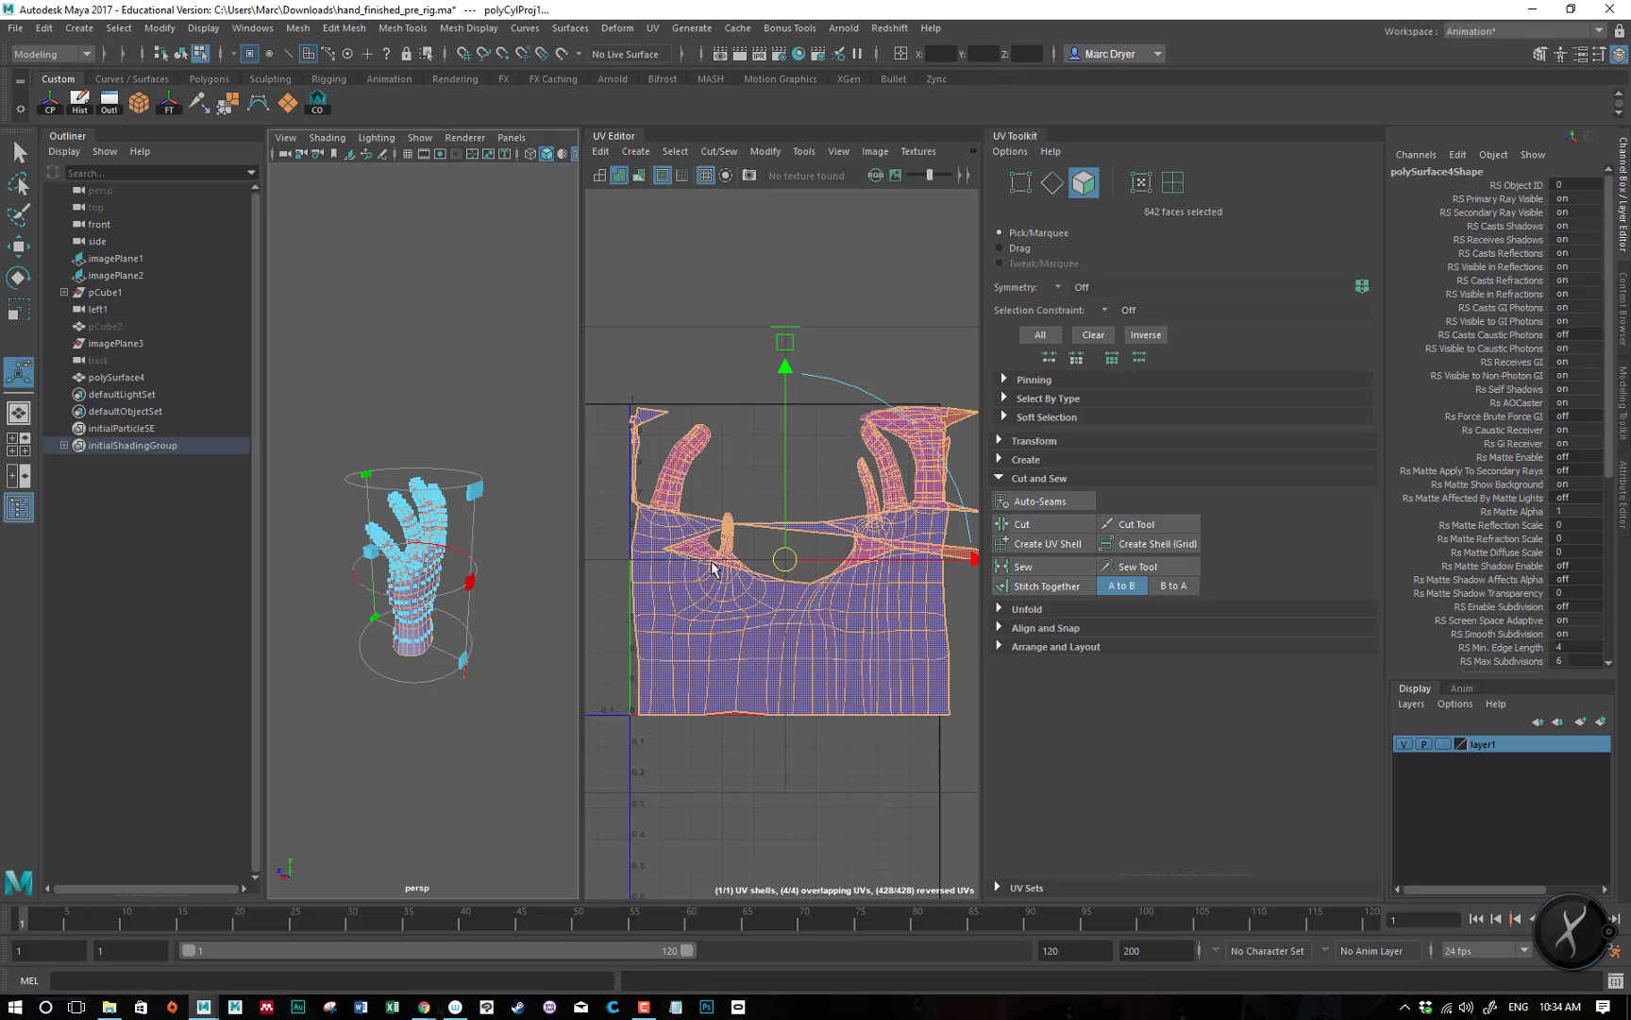
- Select the UV at the pointed tip of the folded area beside the smallest finger-shaped section and move it out of the overlap
scroll(712, 567, "up", 5)
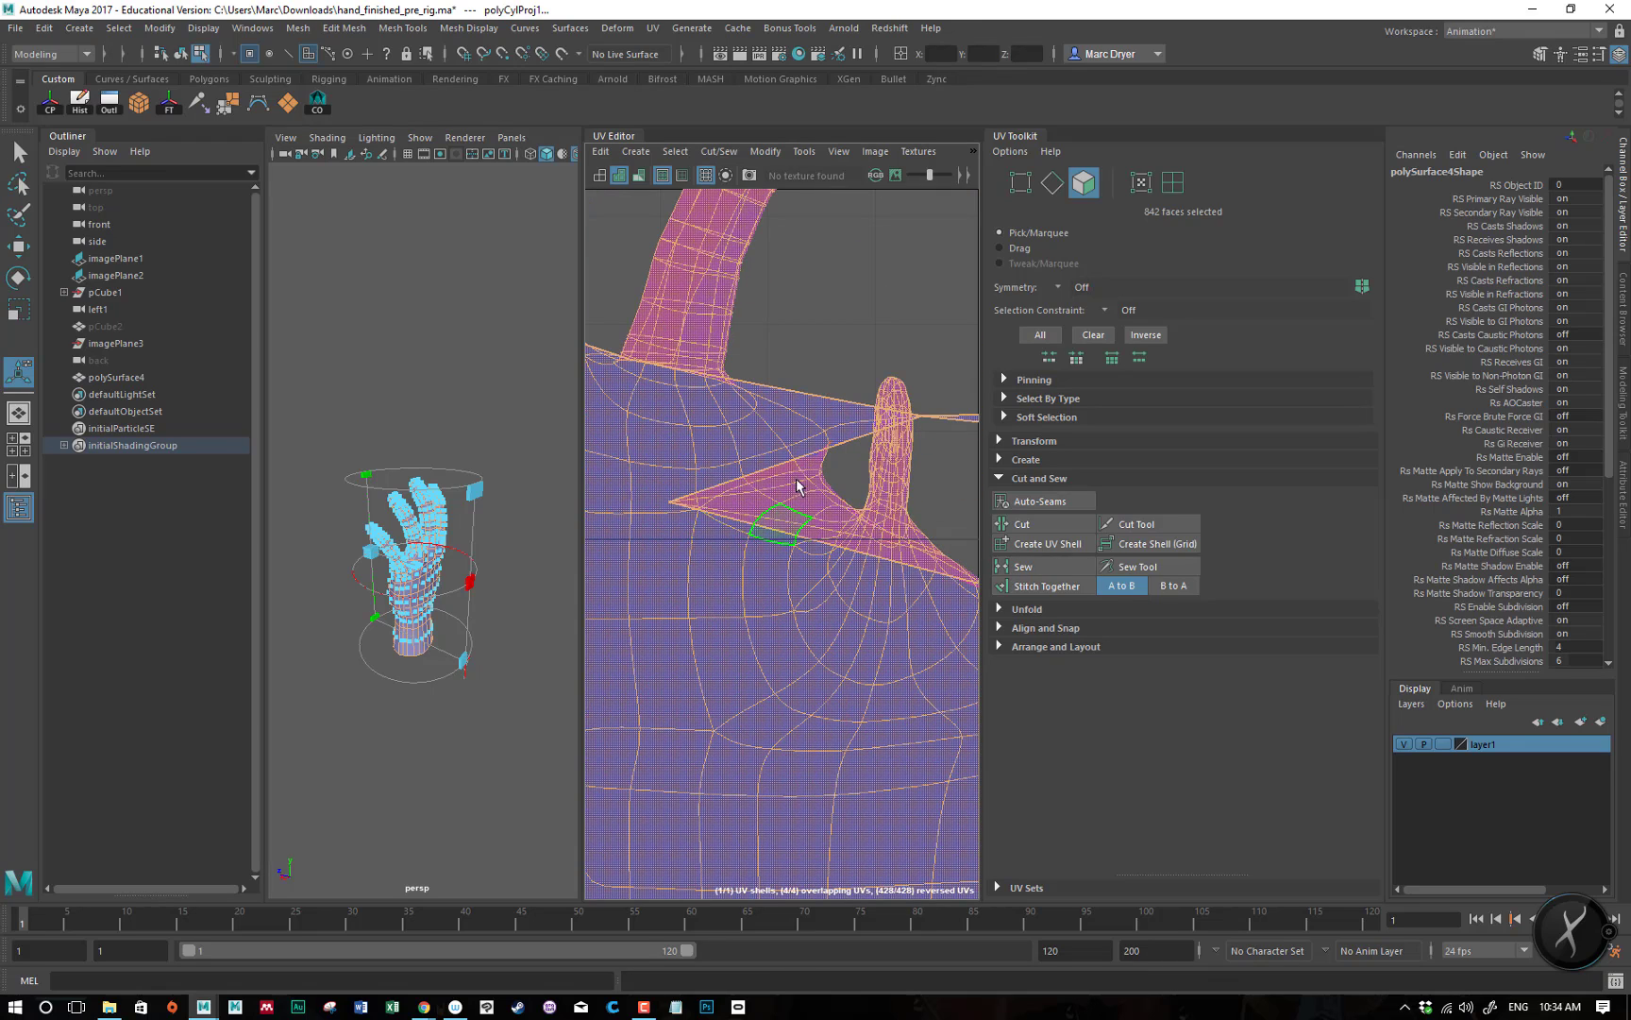
middle_click_drag(796, 481, 781, 655, "alt")
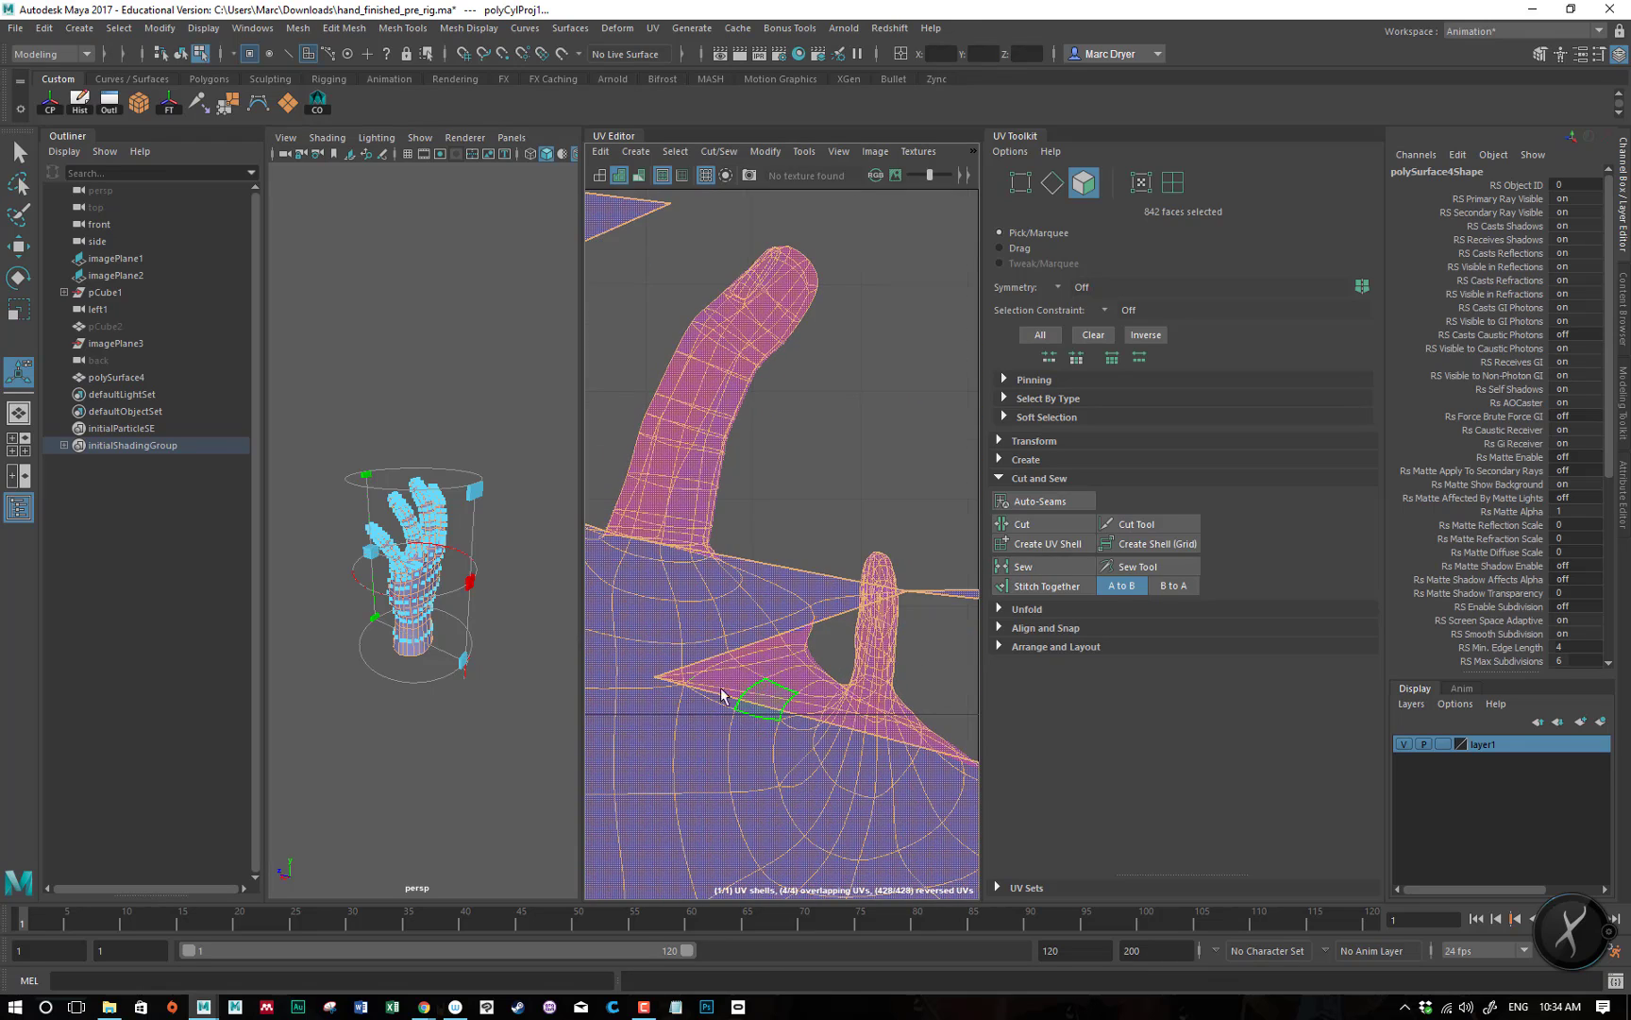
right_click_drag(658, 680, 695, 681)
left_click(656, 678)
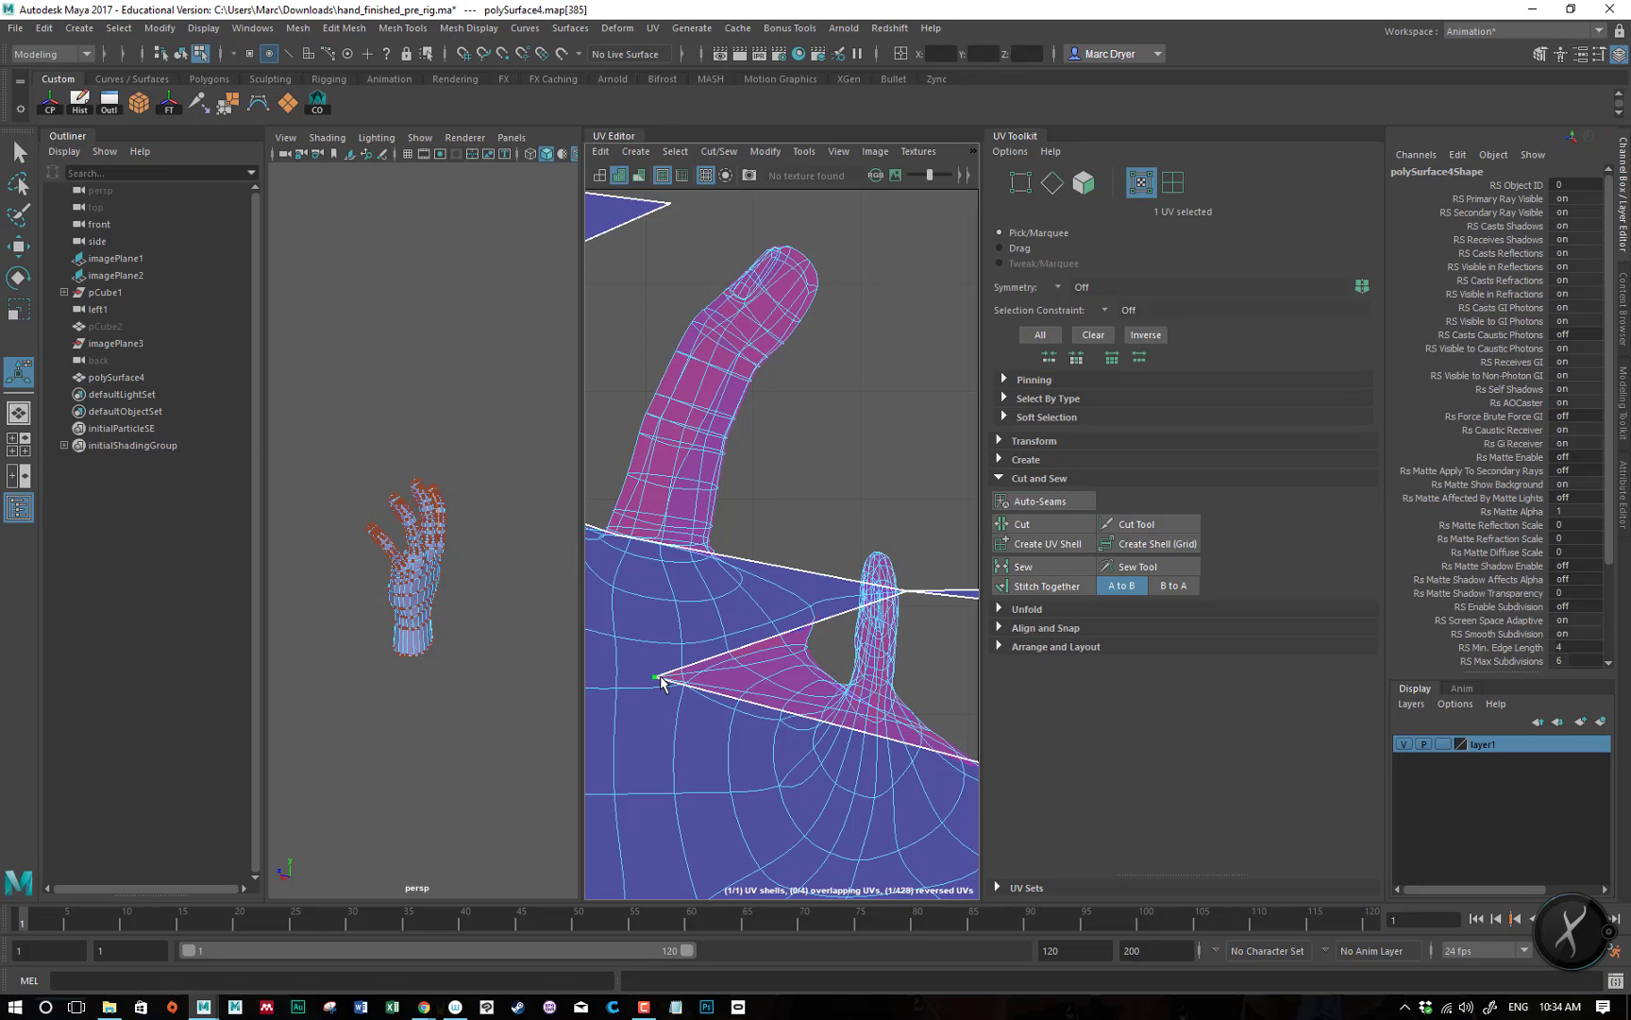
key("w")
left_click_drag(655, 678, 913, 321)
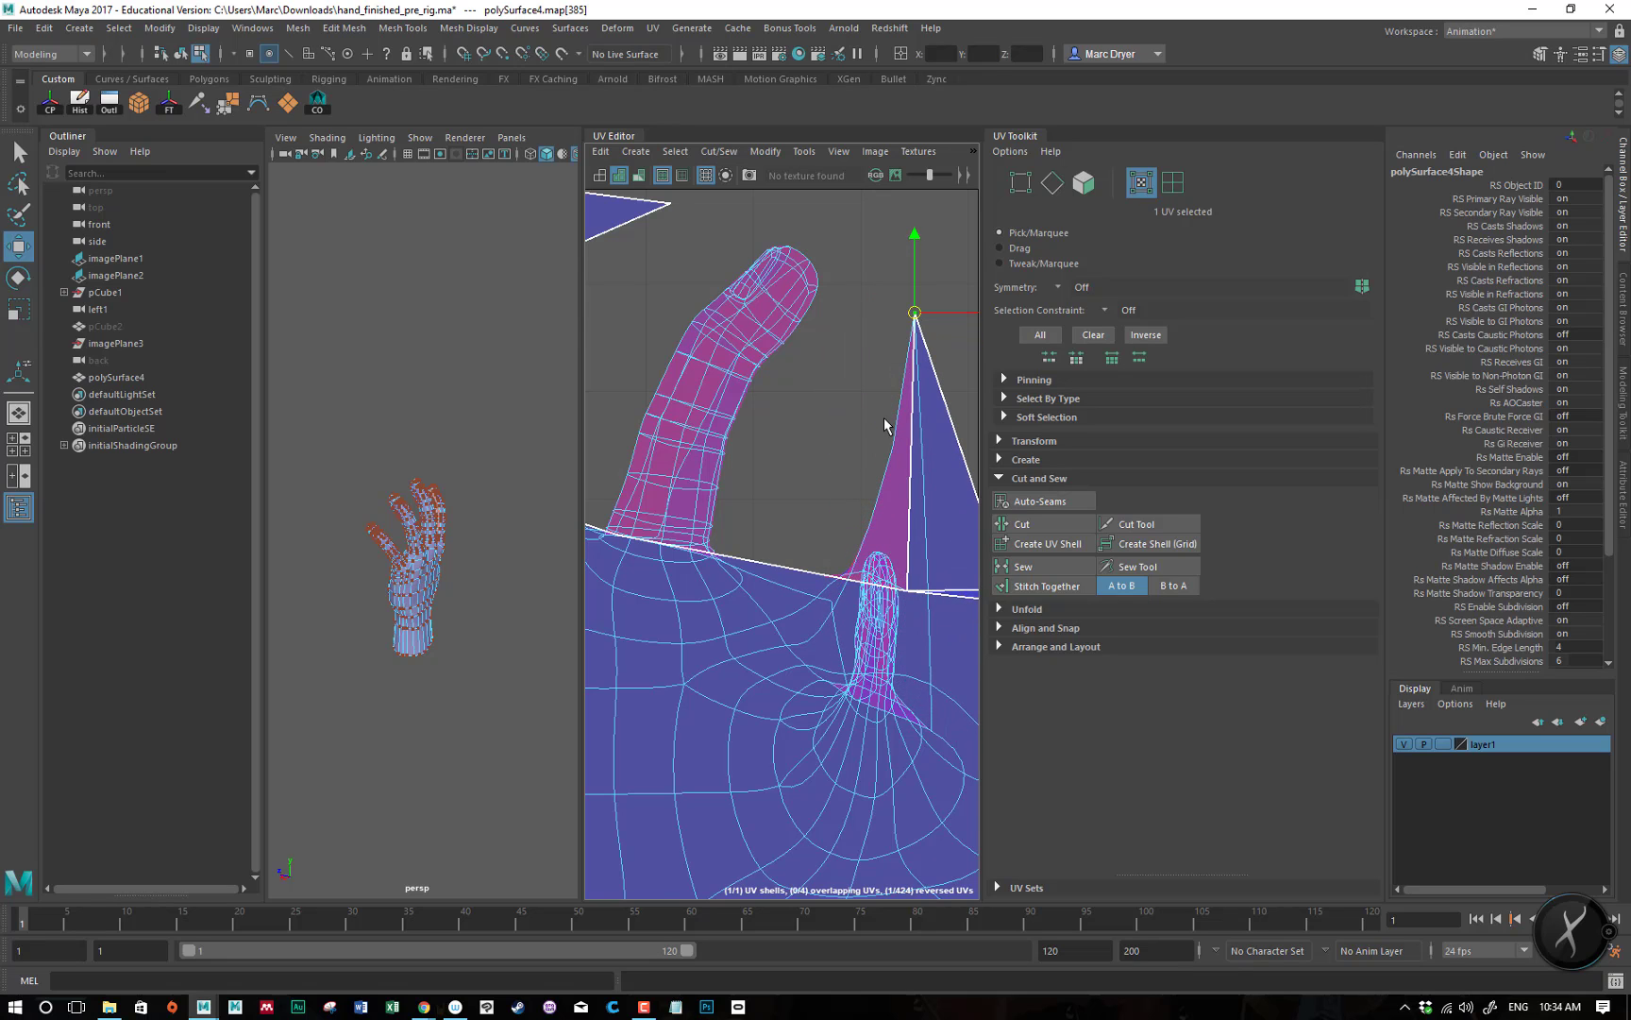
- Pull the corner UVs of the tangled strip beside the large finger section outward to open up its overlapping faces
scroll(843, 545, "down", 2)
scroll(861, 568, "up", 3)
middle_click_drag(735, 414, 821, 630, "alt")
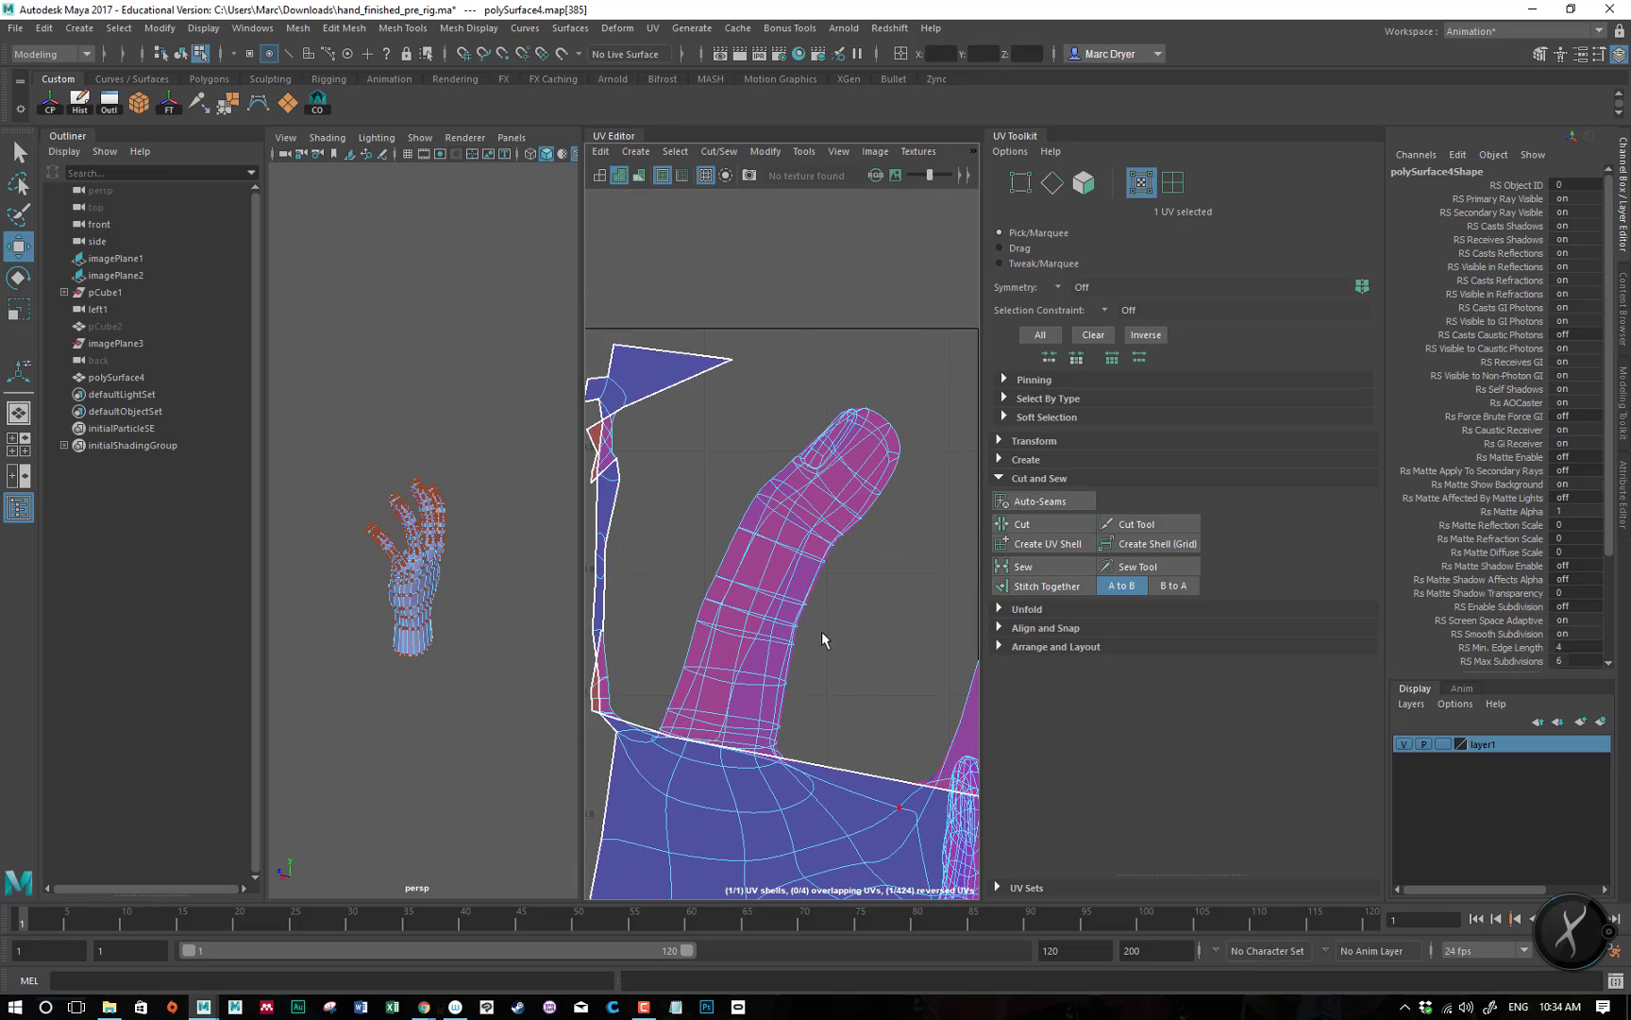
scroll(820, 630, "down", 2)
left_click(744, 391)
left_click_drag(744, 391, 585, 346)
middle_click_drag(687, 381, 794, 421, "alt")
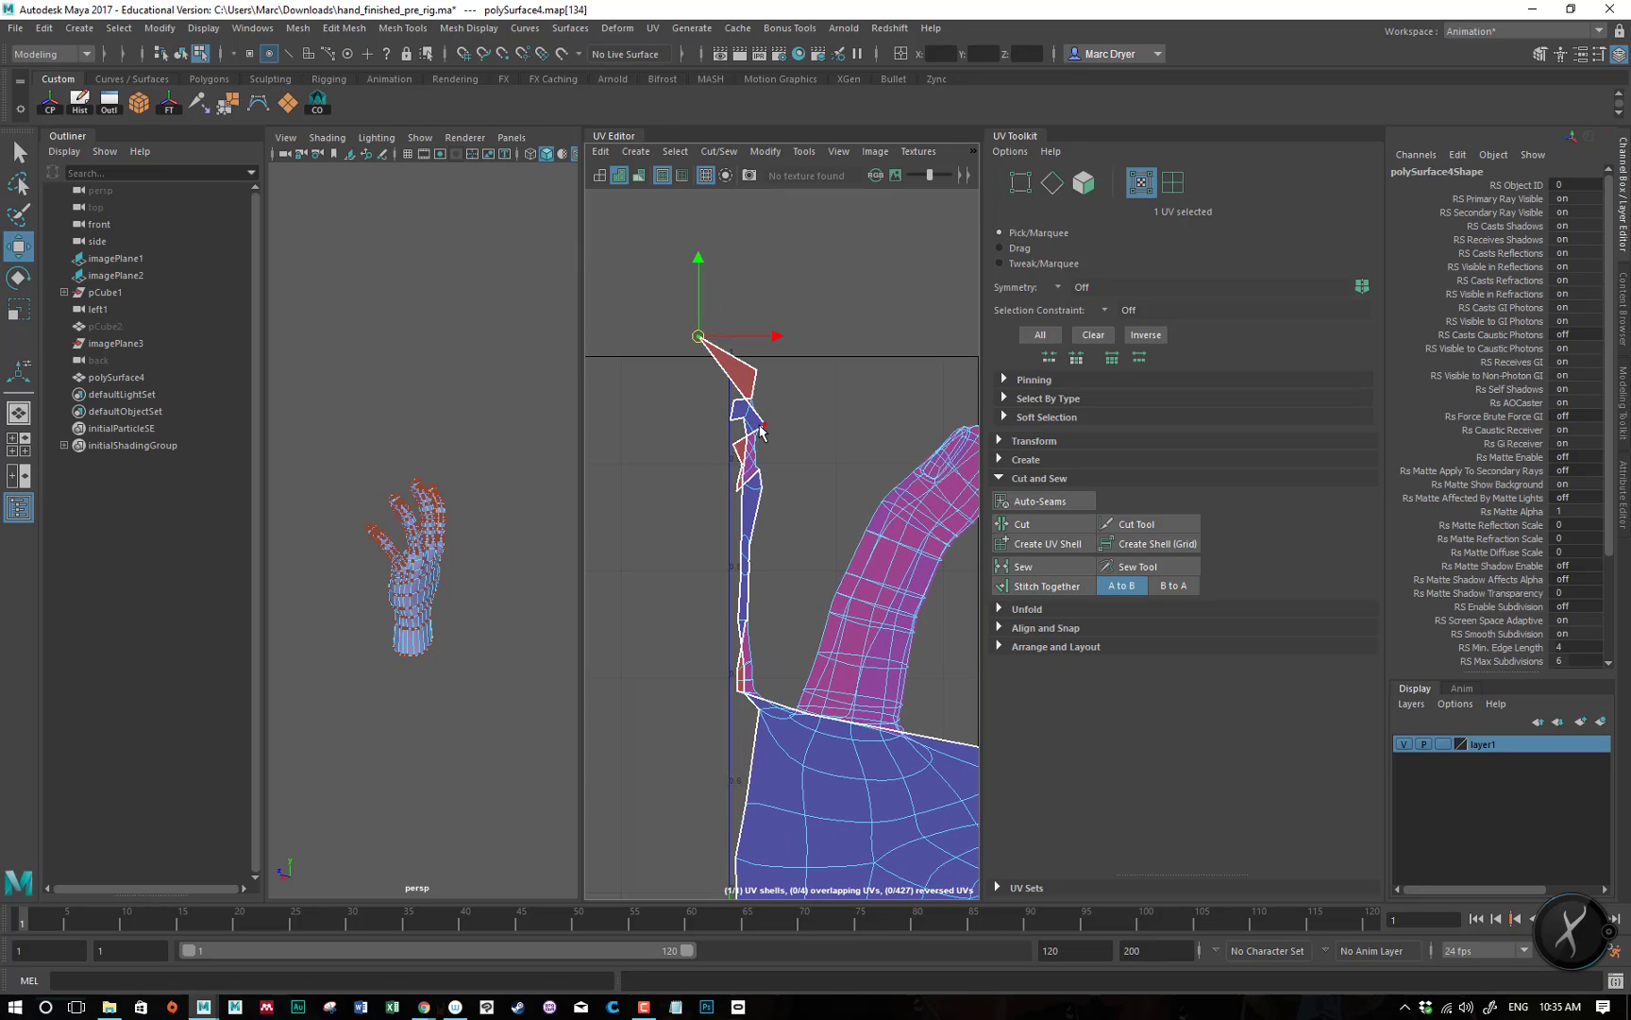
left_click_drag(766, 430, 805, 414)
- Separate the inner UVs just below the opened faces by moving them one at a time out of the overlap
left_click(739, 402)
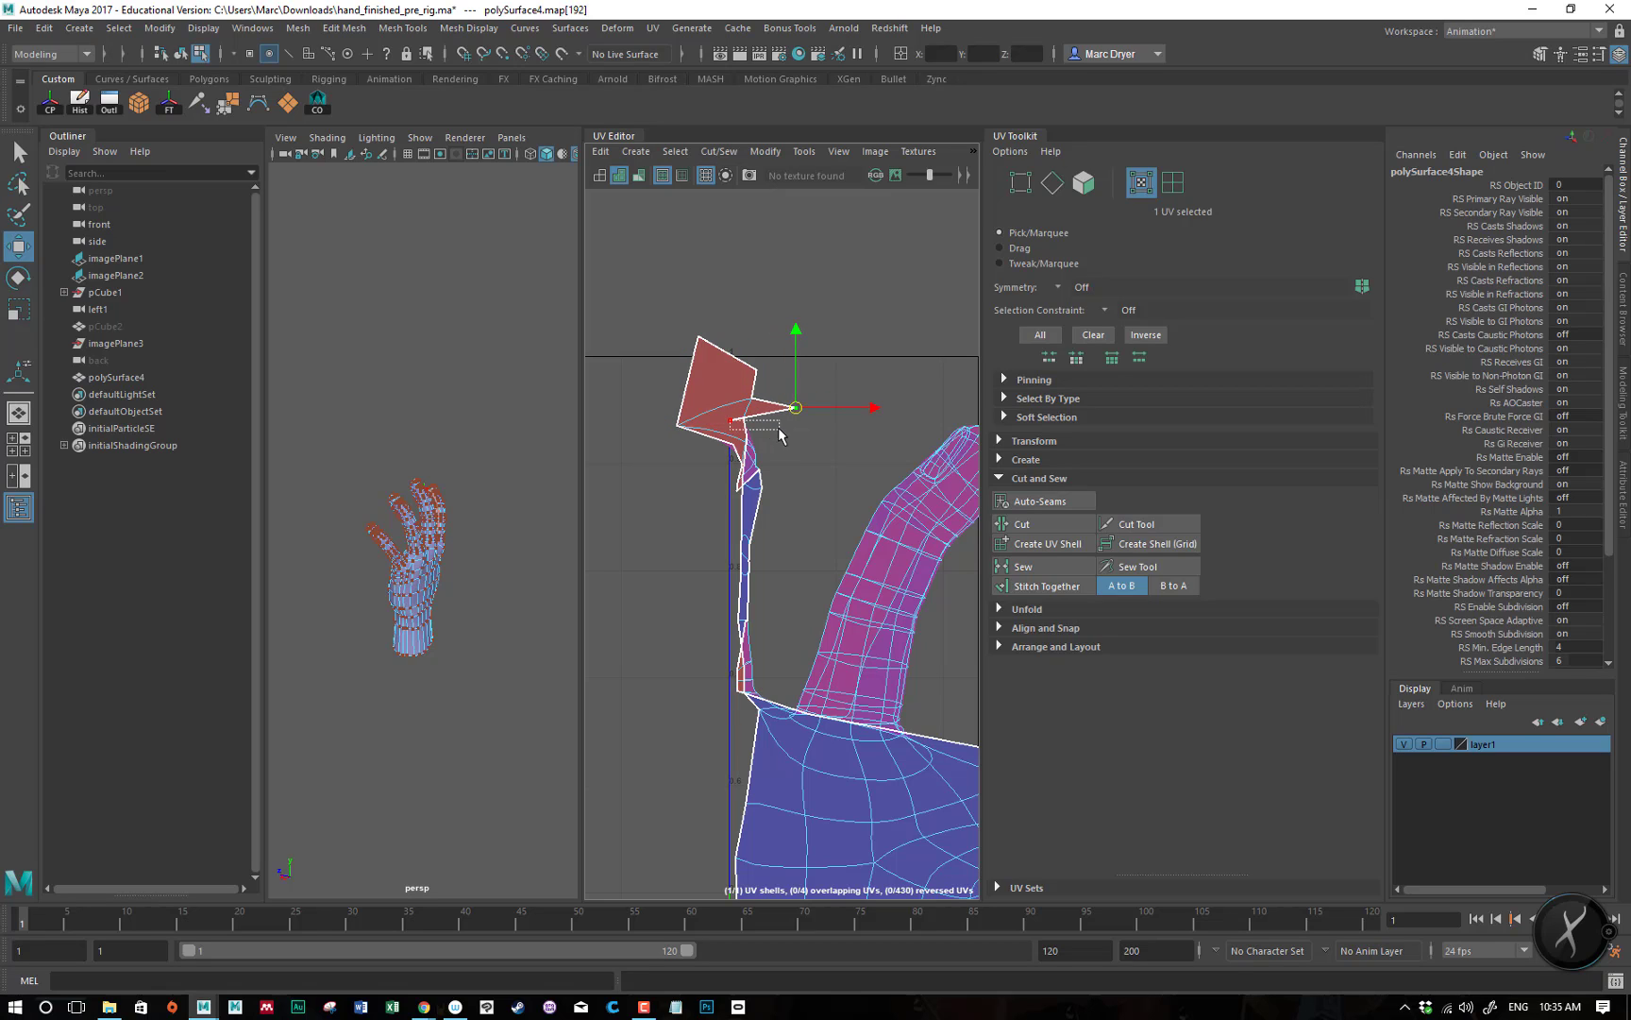
left_click(731, 422)
double_click(730, 421)
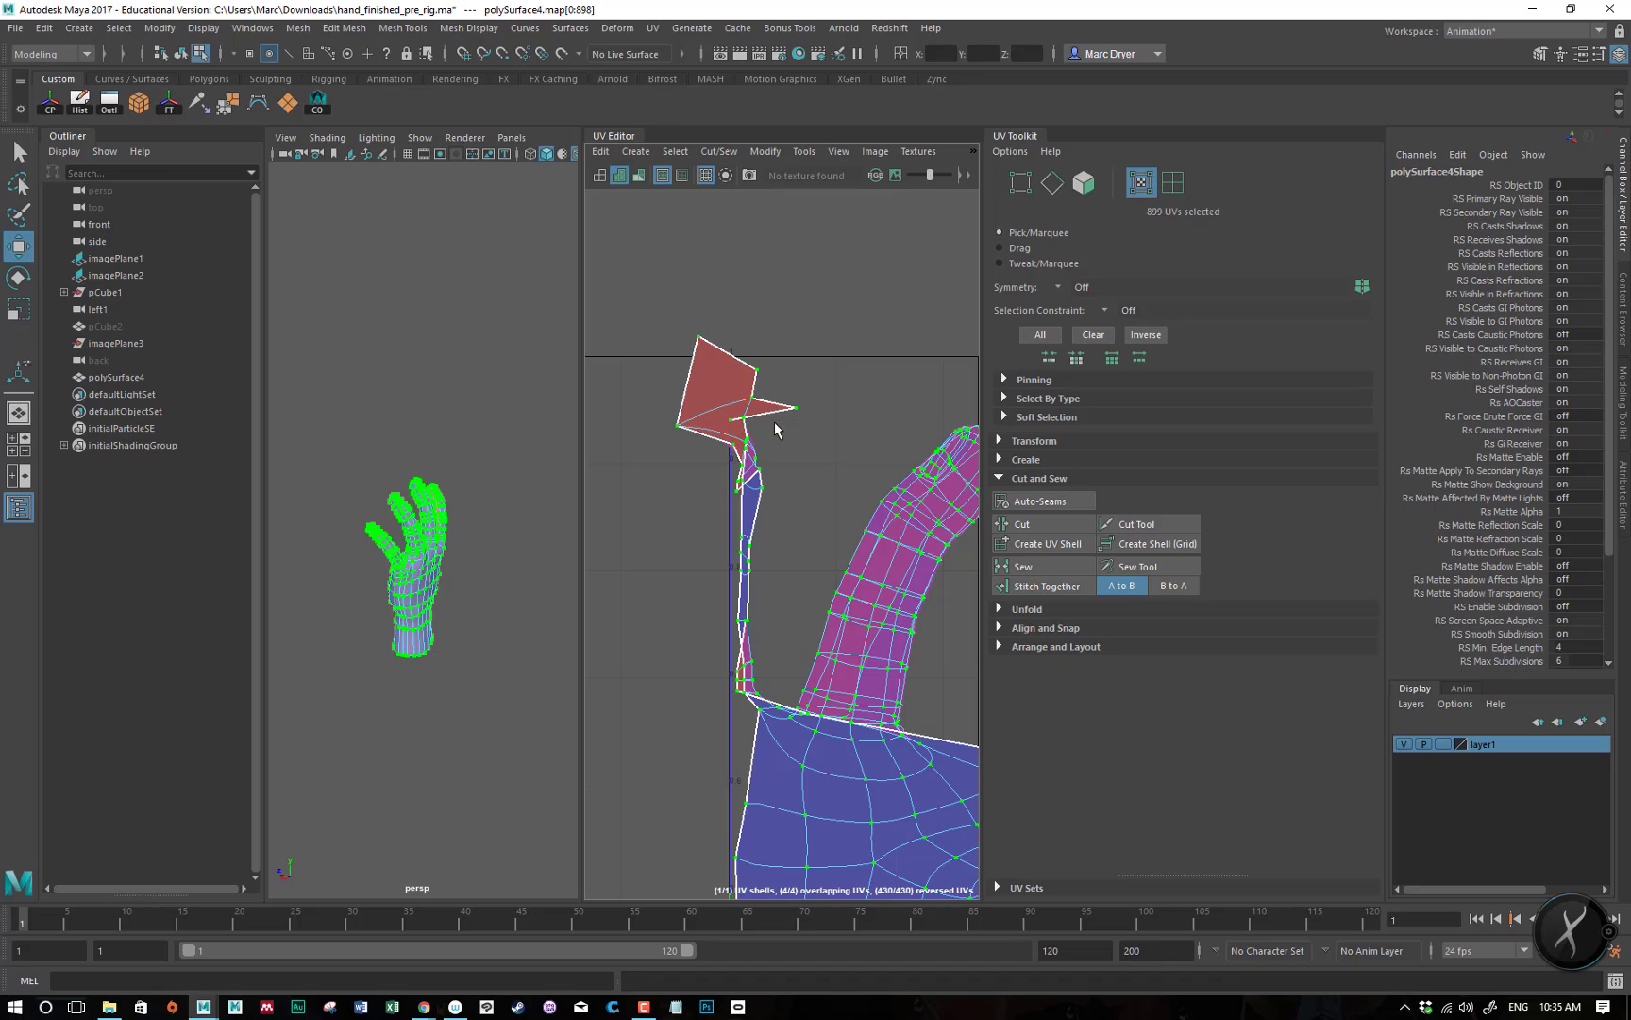
left_click(732, 422)
mouse_move(732, 424)
left_mouse_down()
mouse_move(785, 434)
mouse_move(756, 431)
left_mouse_up()
left_click(742, 422)
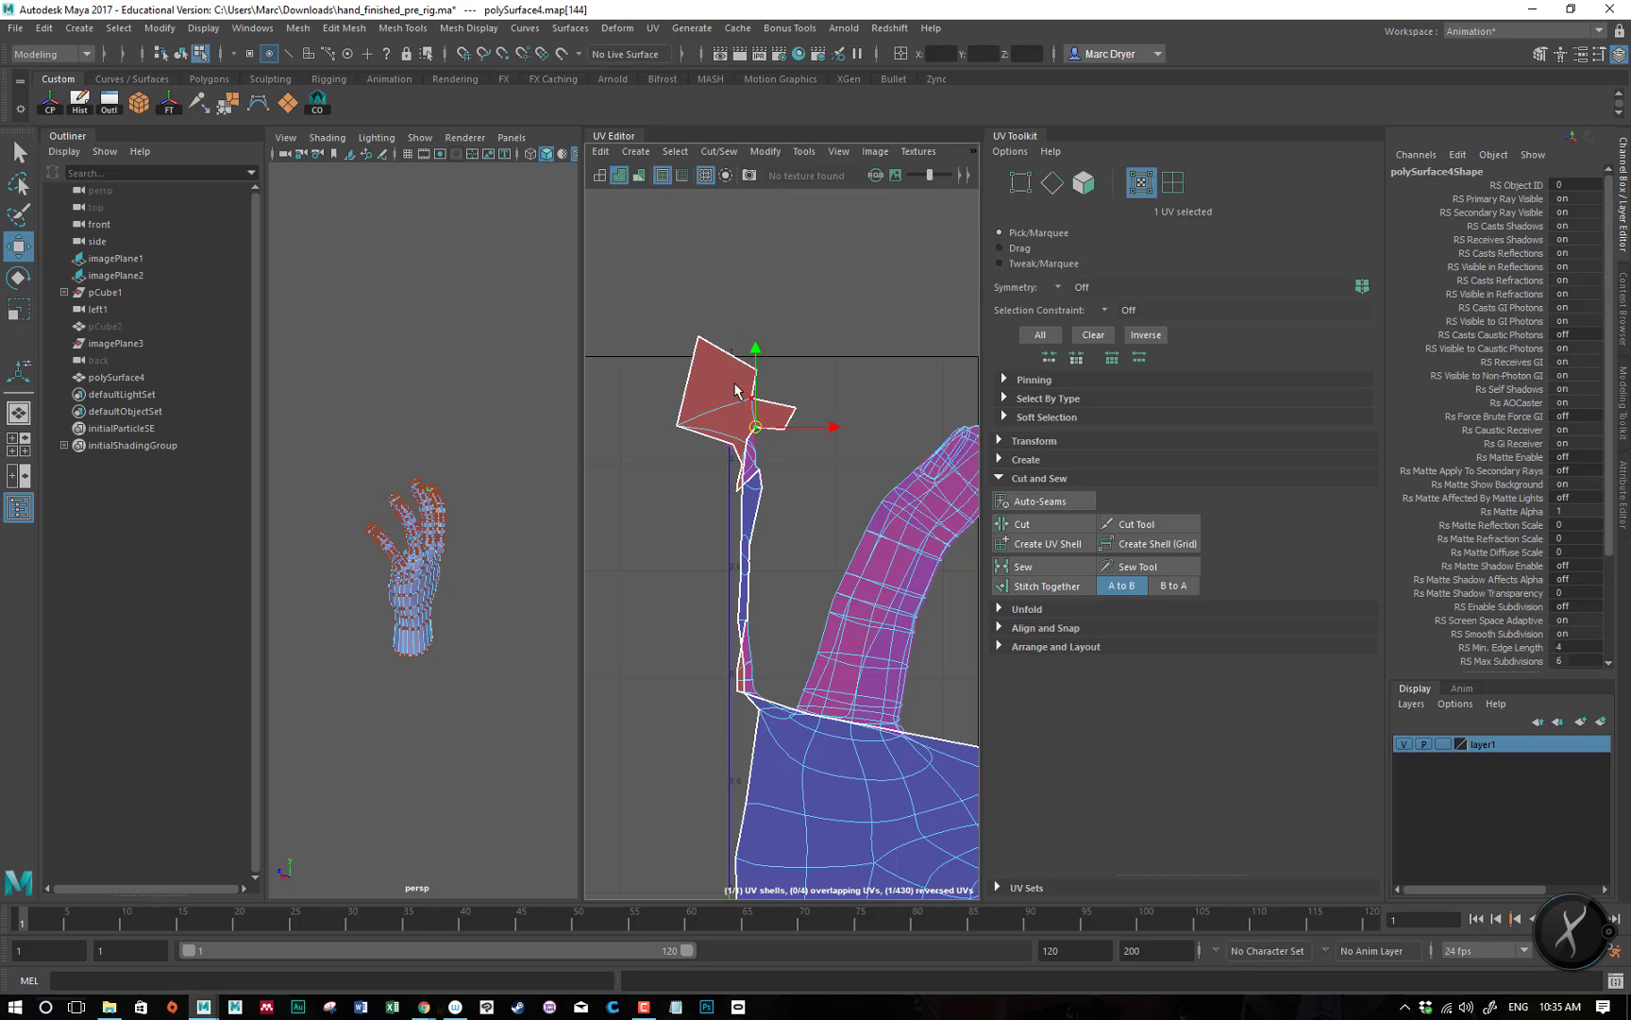
- Return the hand mesh to object mode and apply a spherical UV projection to it
middle_click_drag(717, 416, 749, 482, "alt")
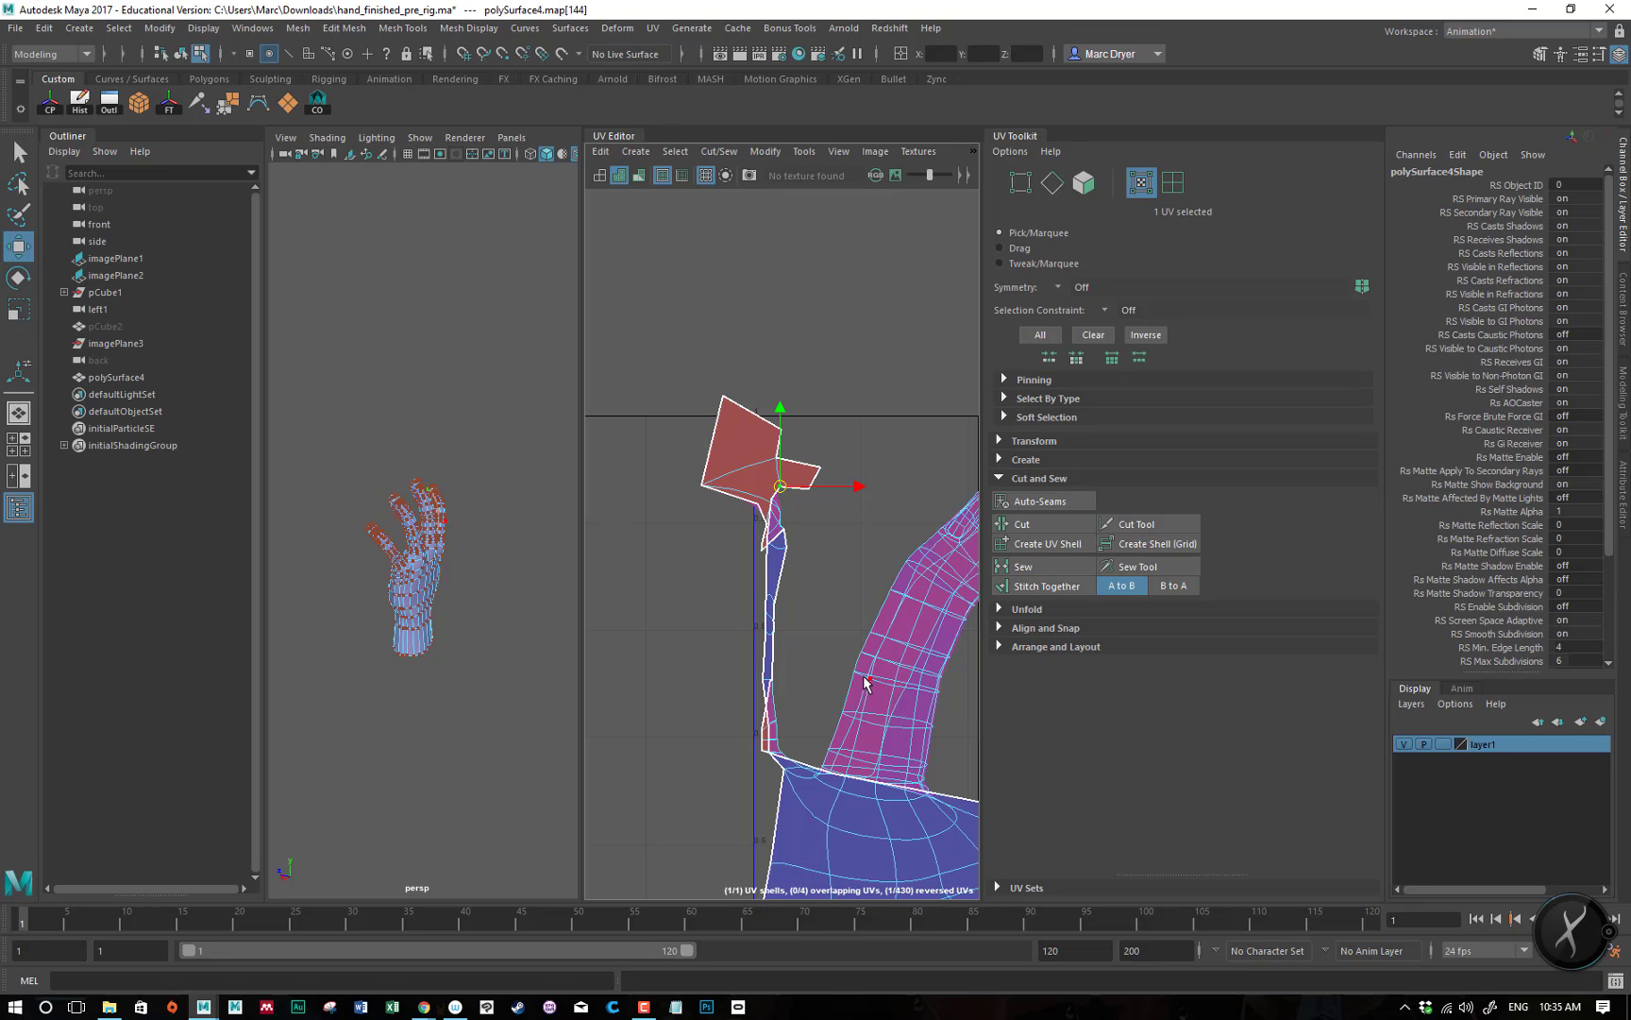
right_click_drag(896, 640, 737, 613, "alt")
middle_click_drag(847, 612, 713, 539, "alt")
right_click_drag(849, 618, 739, 595, "alt")
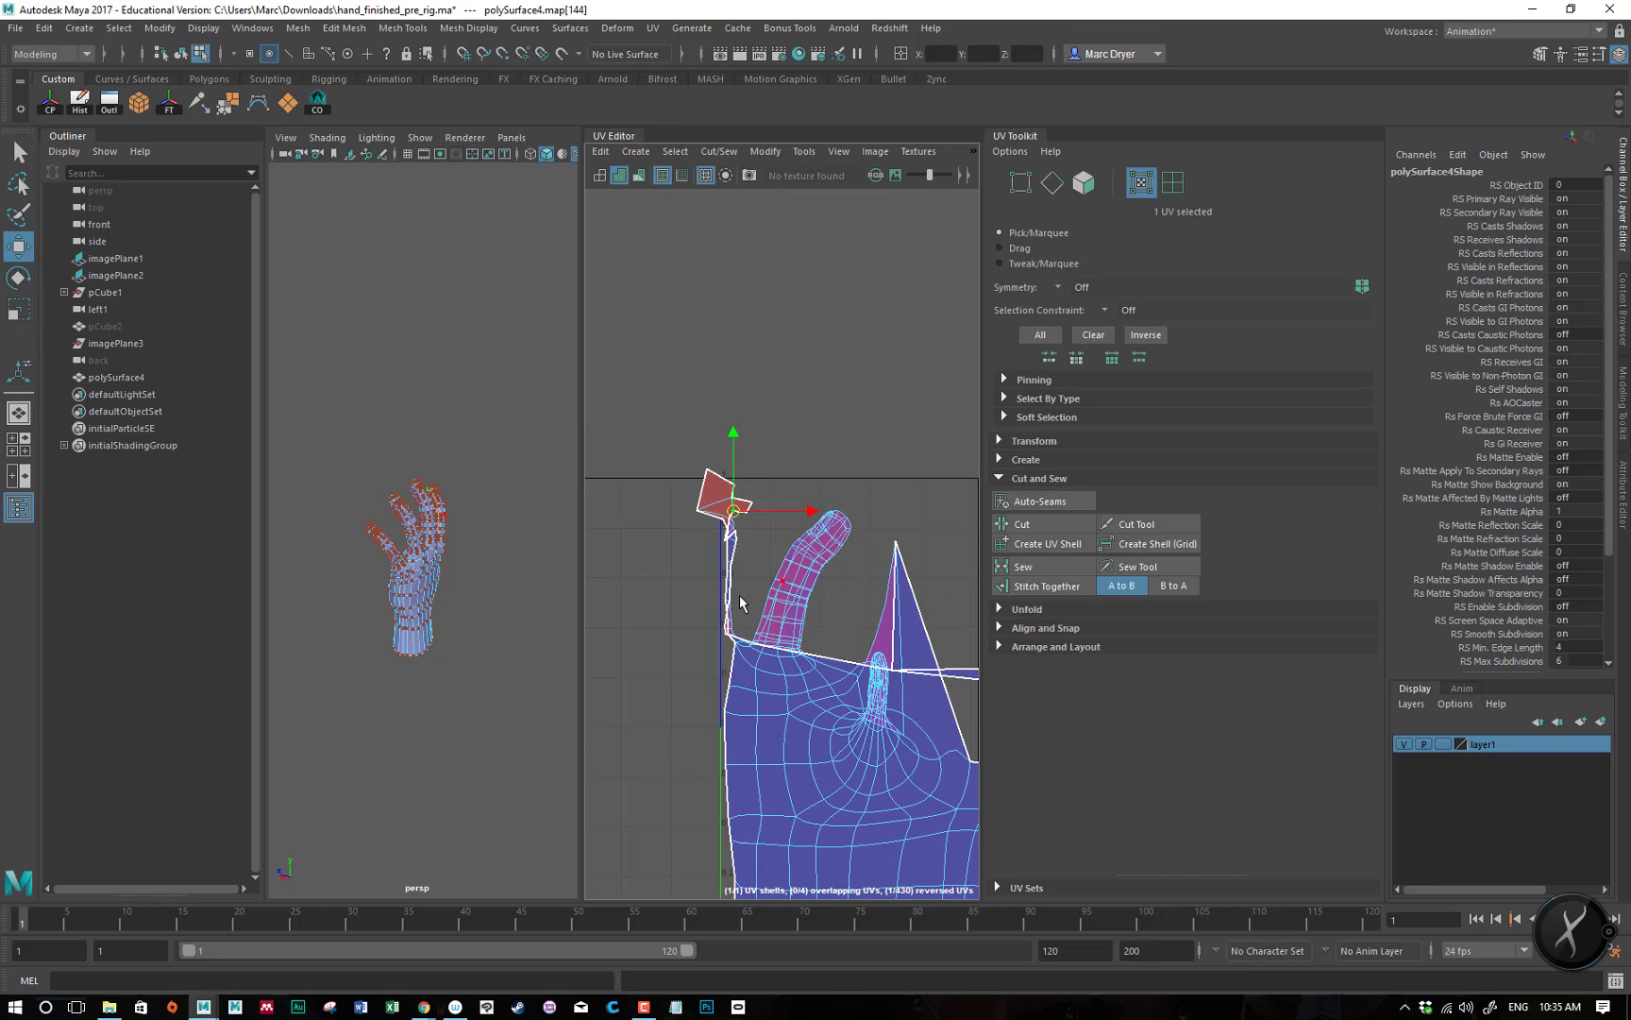
right_click_drag(416, 500, 466, 492)
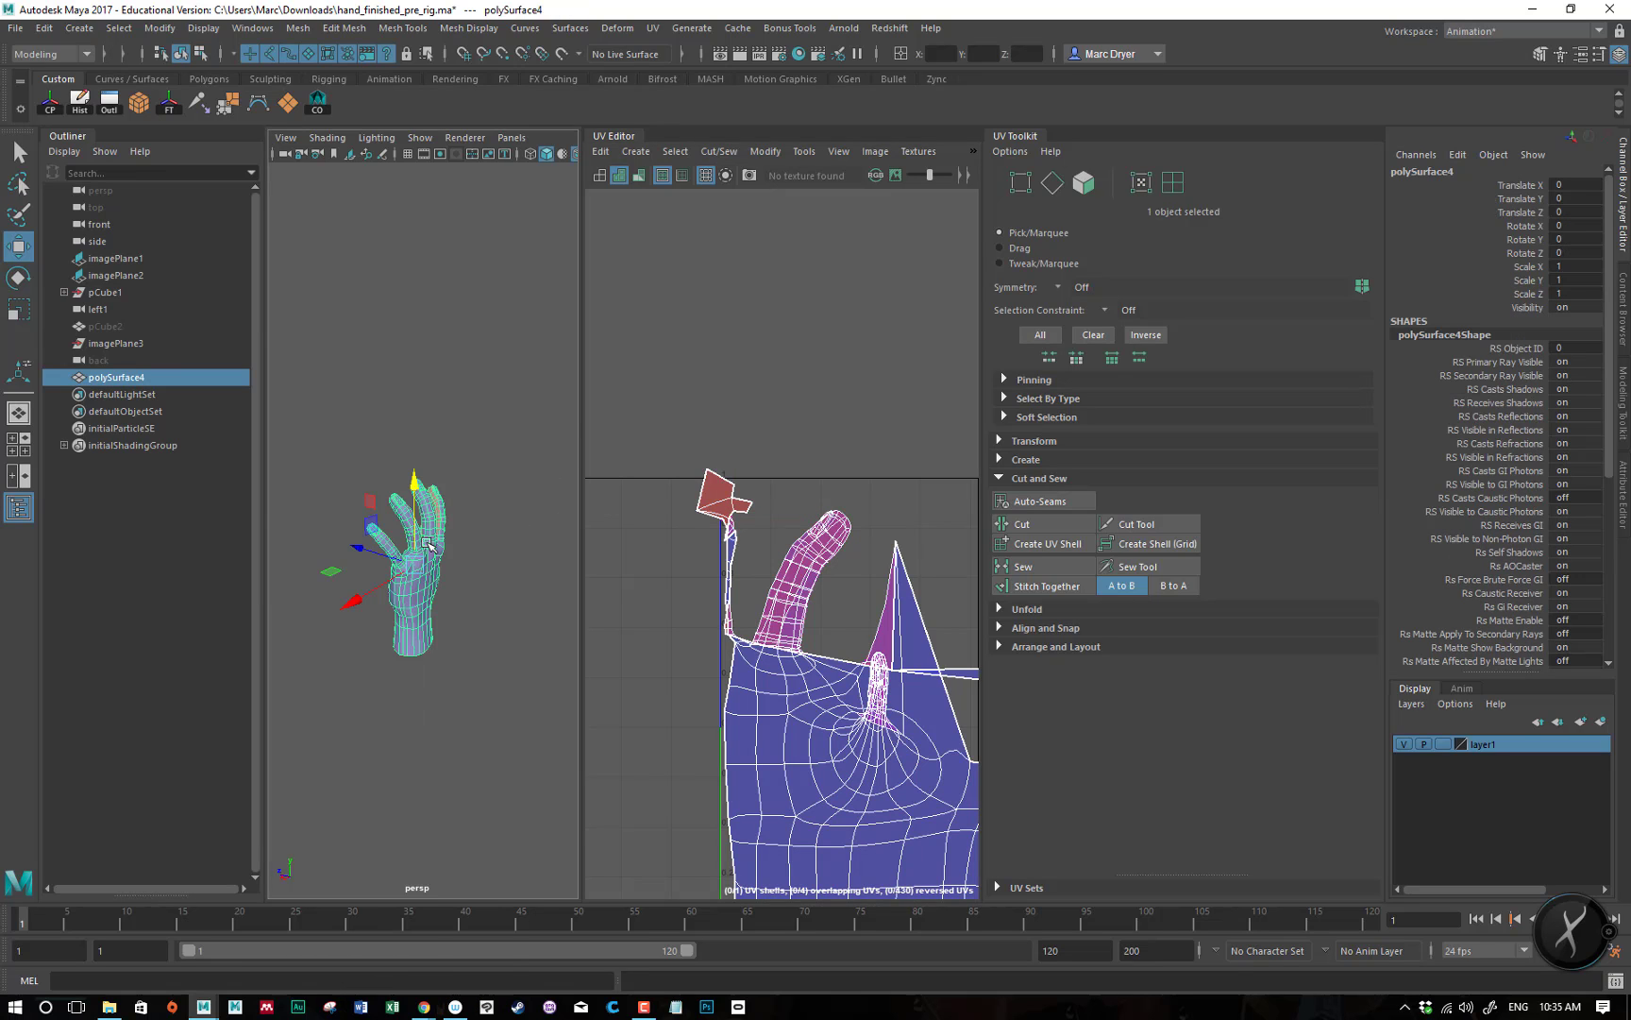
left_click(659, 29)
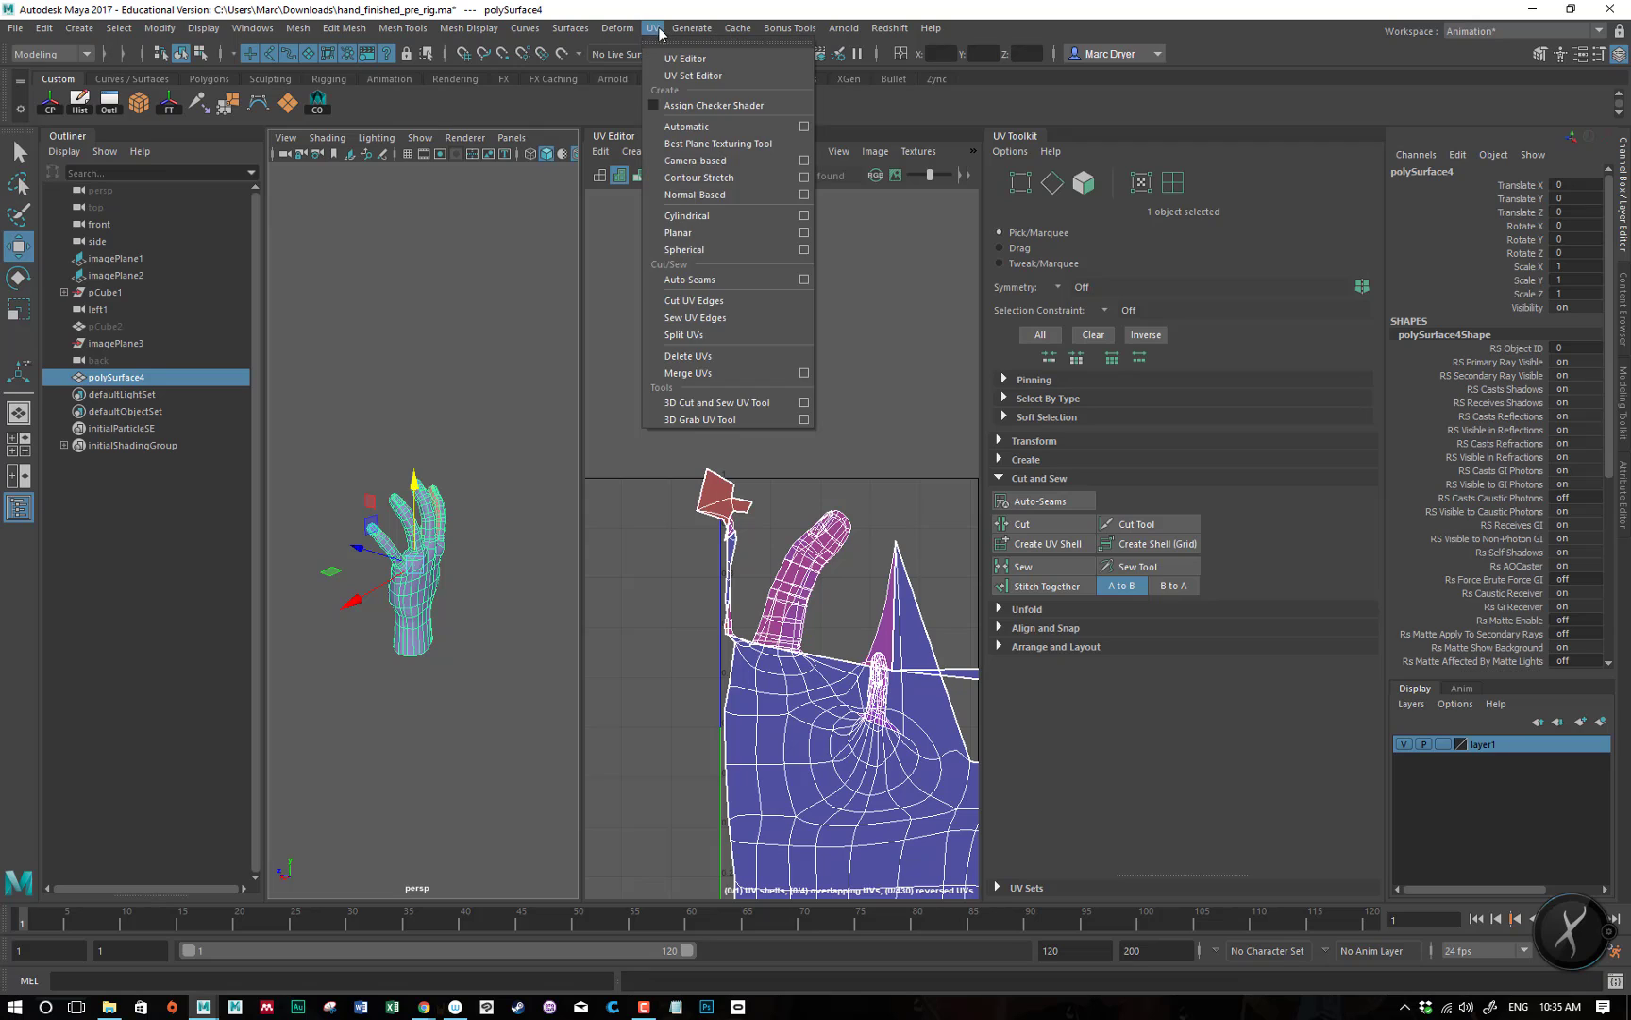
left_click(739, 250)
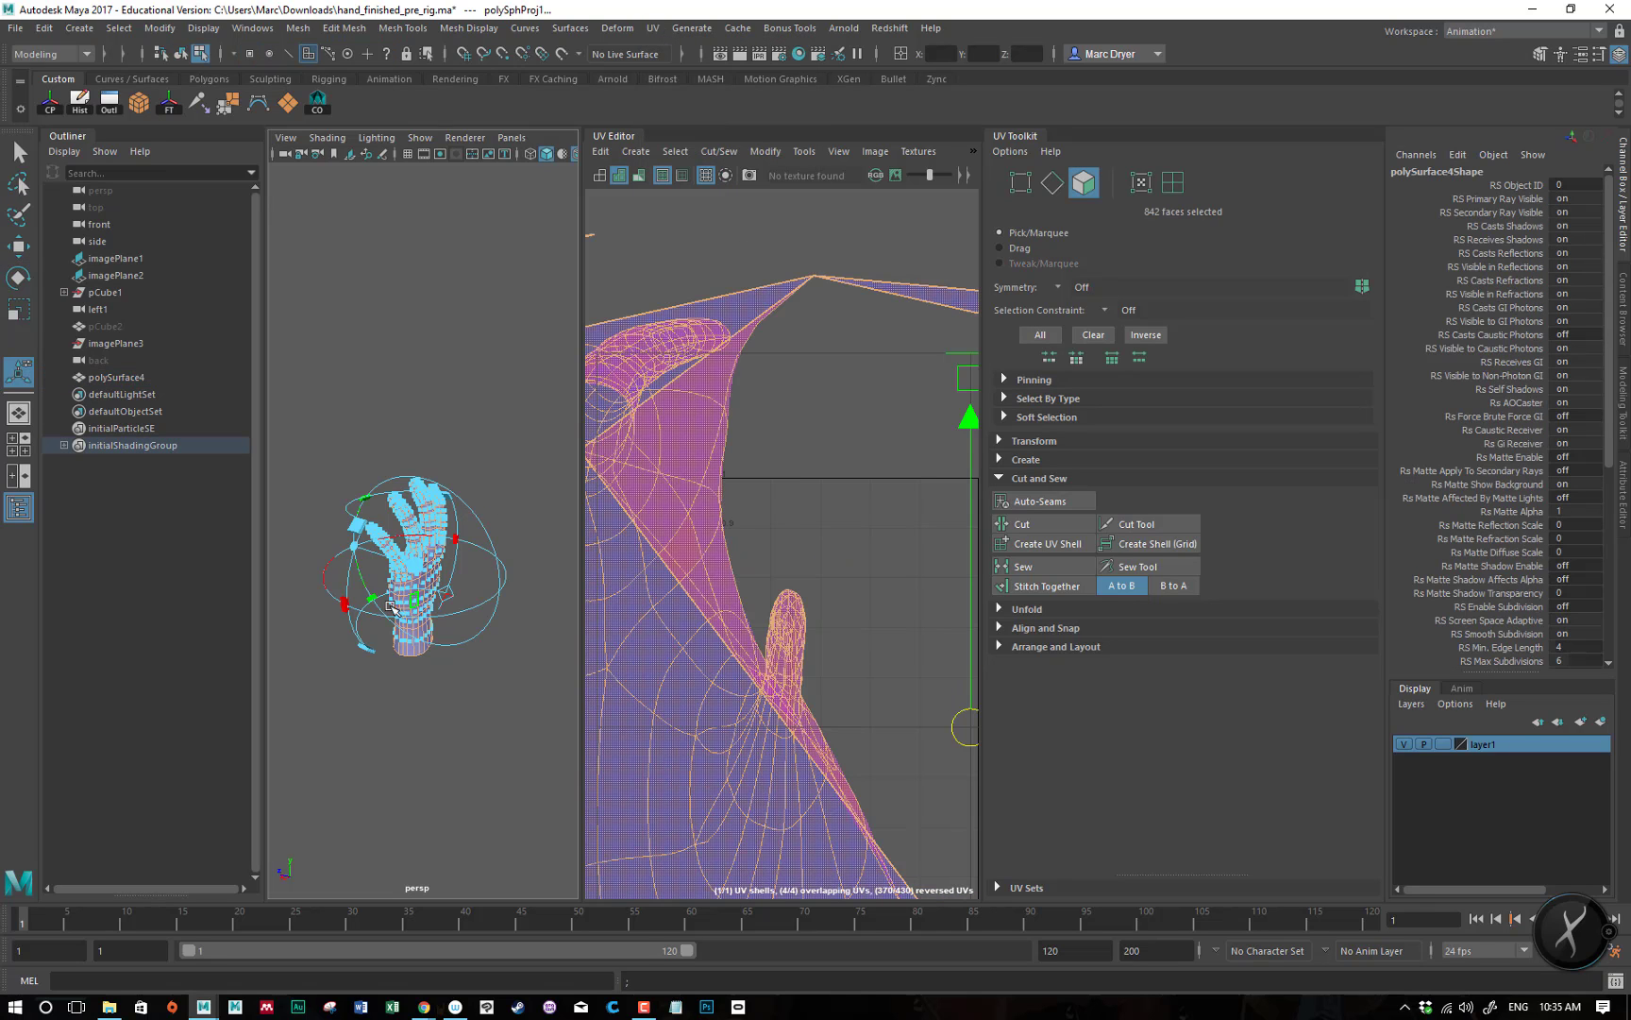
- Extend the spherical projection's horizontal sweep around the hand and compare the sphere with the UV layout
left_click_drag(442, 627, 480, 535)
right_click_drag(741, 578, 618, 539, "alt")
middle_click_drag(690, 521, 618, 462, "alt")
left_click_drag(459, 572, 318, 572, "alt")
left_click_drag(489, 611, 342, 602)
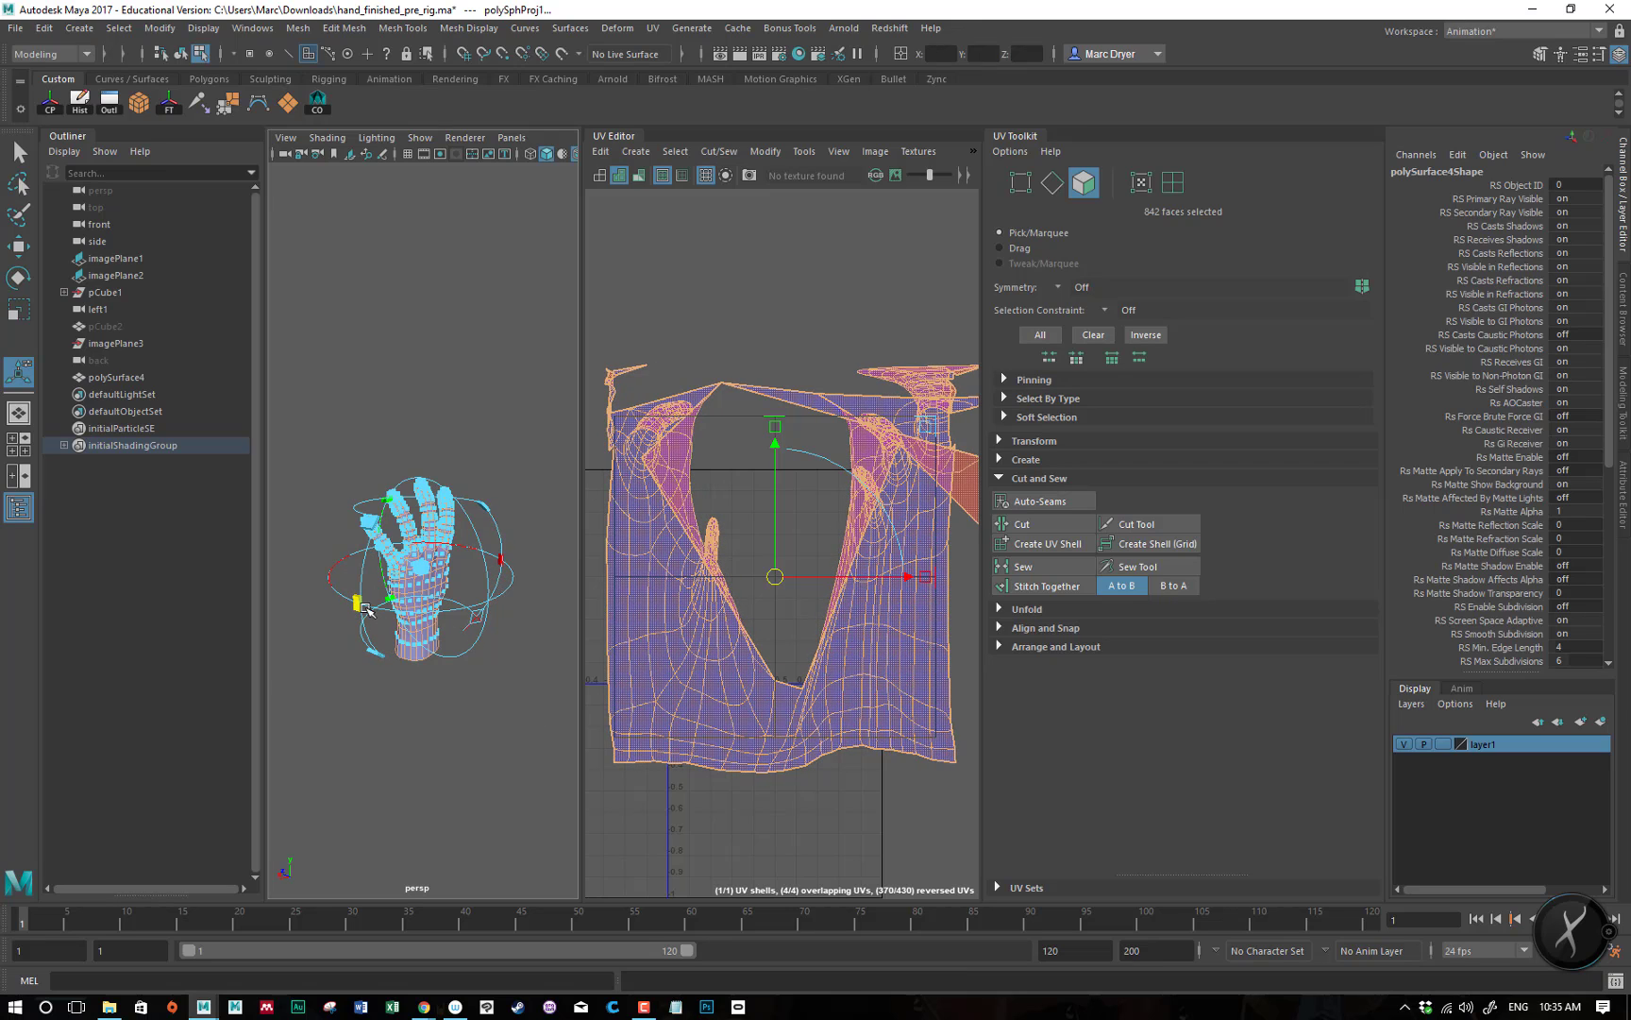
left_click_drag(365, 605, 489, 604)
left_click_drag(524, 371, 416, 479, "alt")
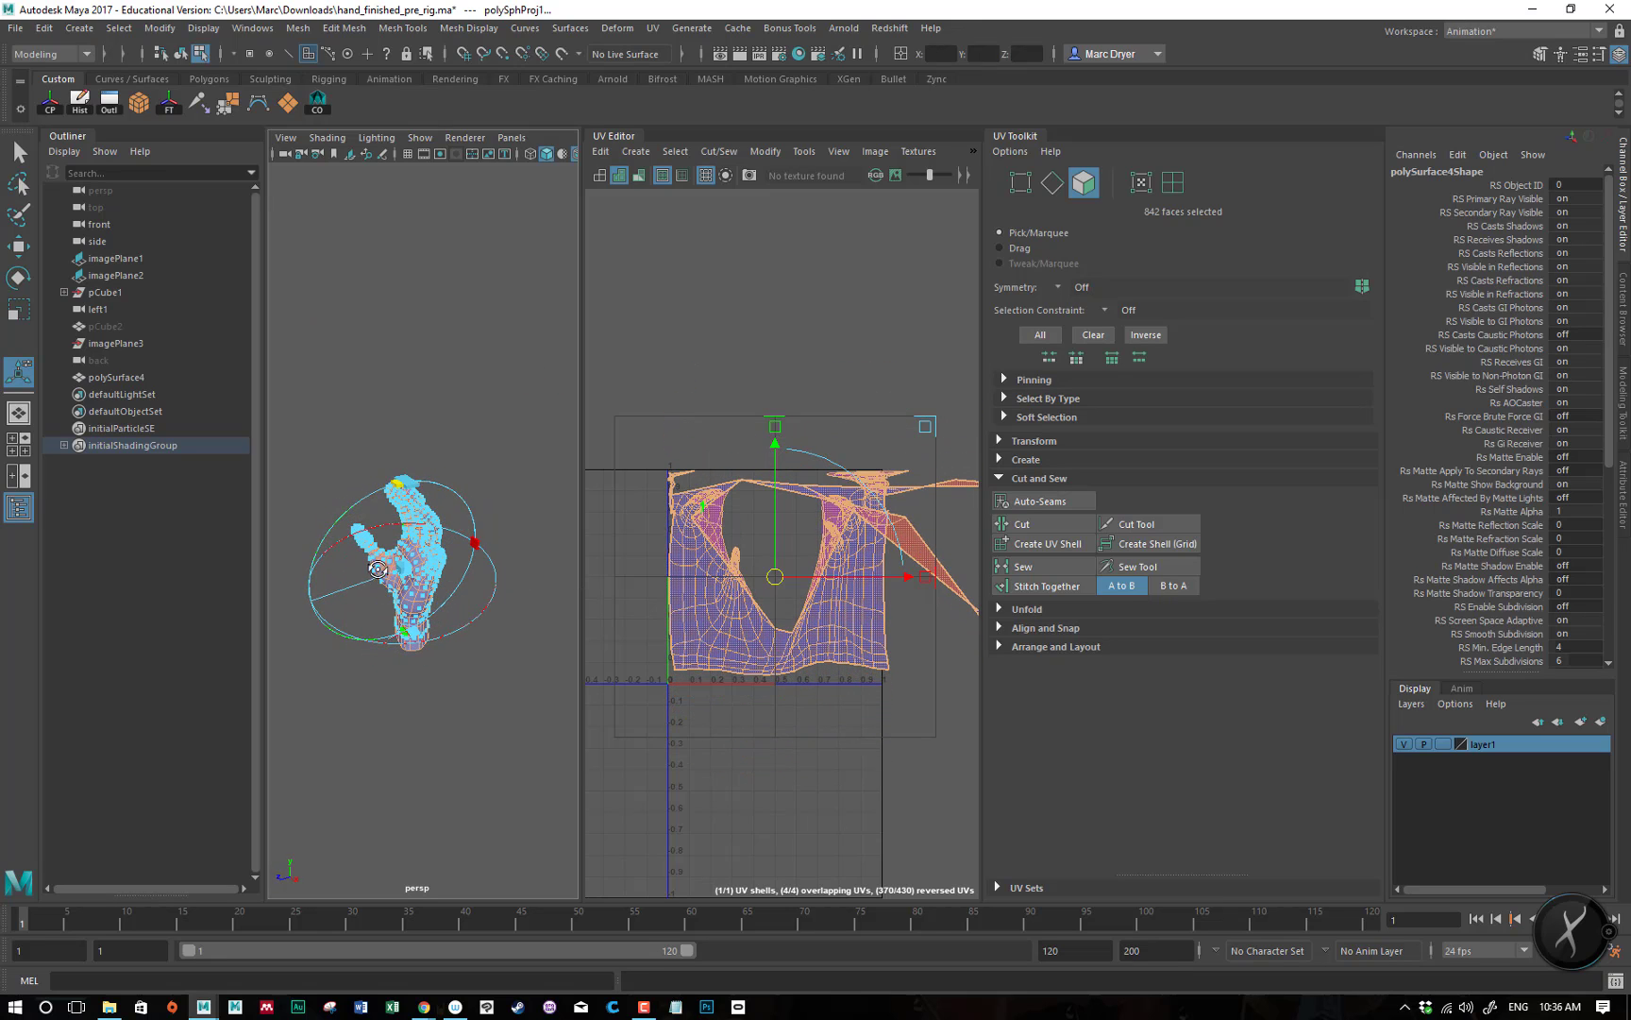
- Adjust the spherical projection's vertical sweep and rotate the projection sphere around the hand to change the UV layout
left_click_drag(542, 517, 598, 519, "alt")
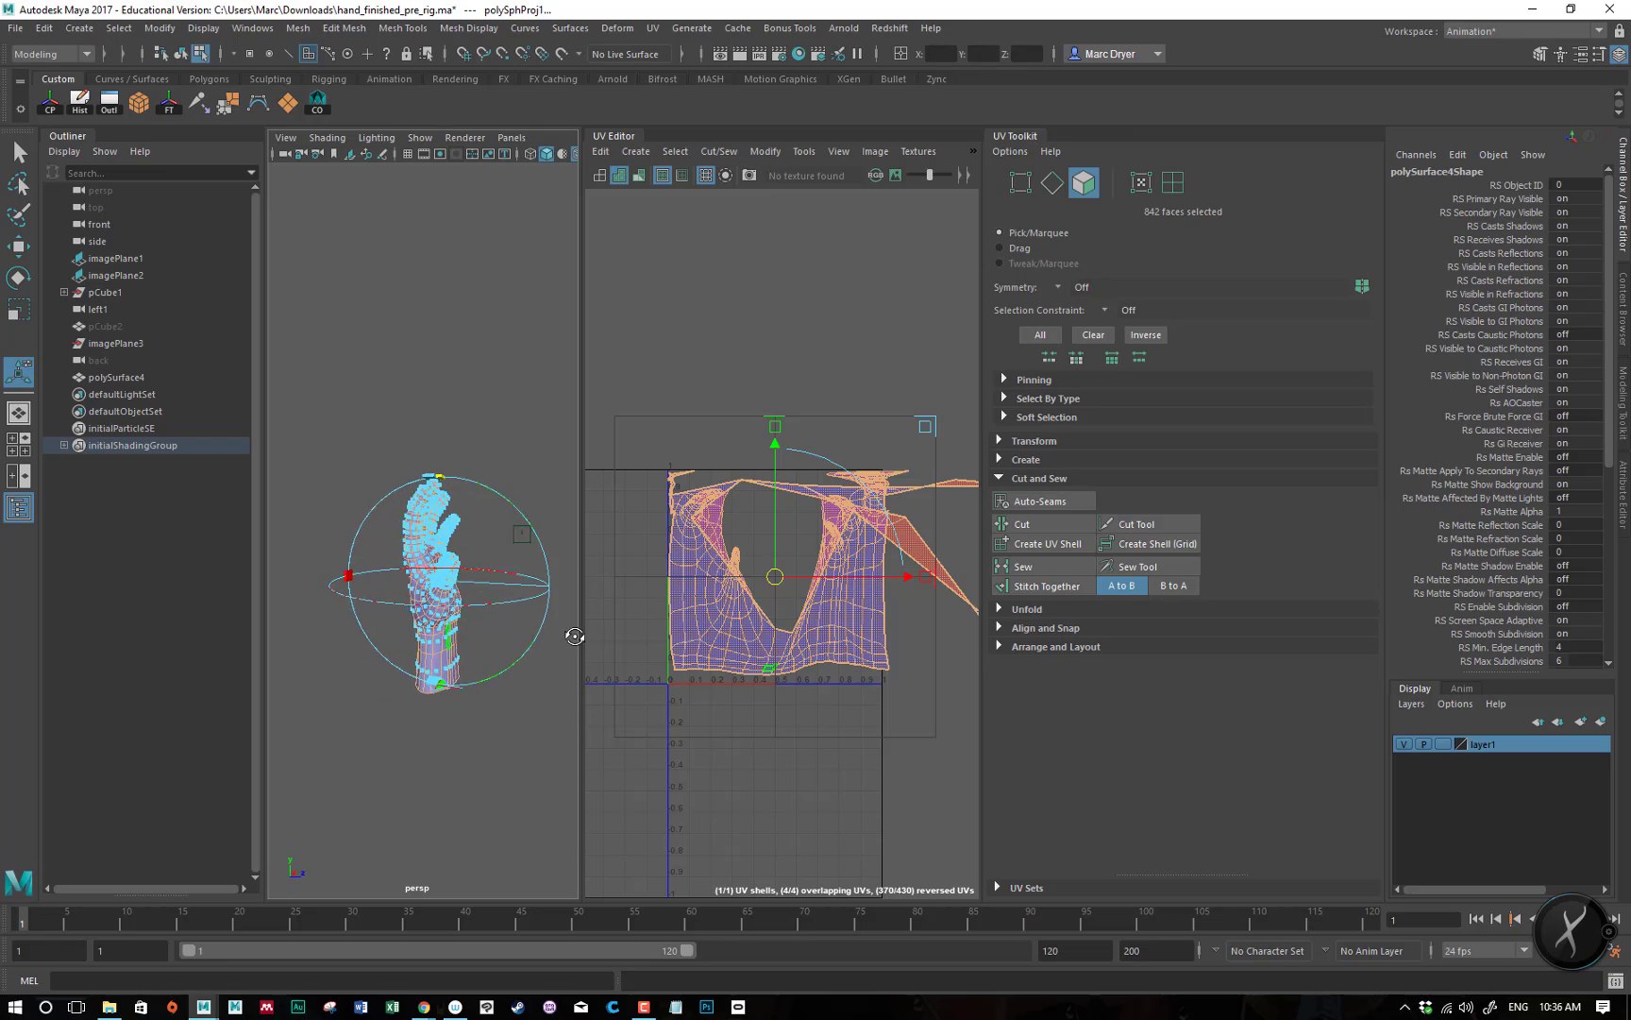
left_click_drag(574, 637, 448, 626, "alt")
left_click_drag(379, 671, 404, 559, "alt")
mouse_move(404, 559)
right_mouse_down("alt")
mouse_move(469, 549)
mouse_move(424, 548)
right_mouse_up("alt")
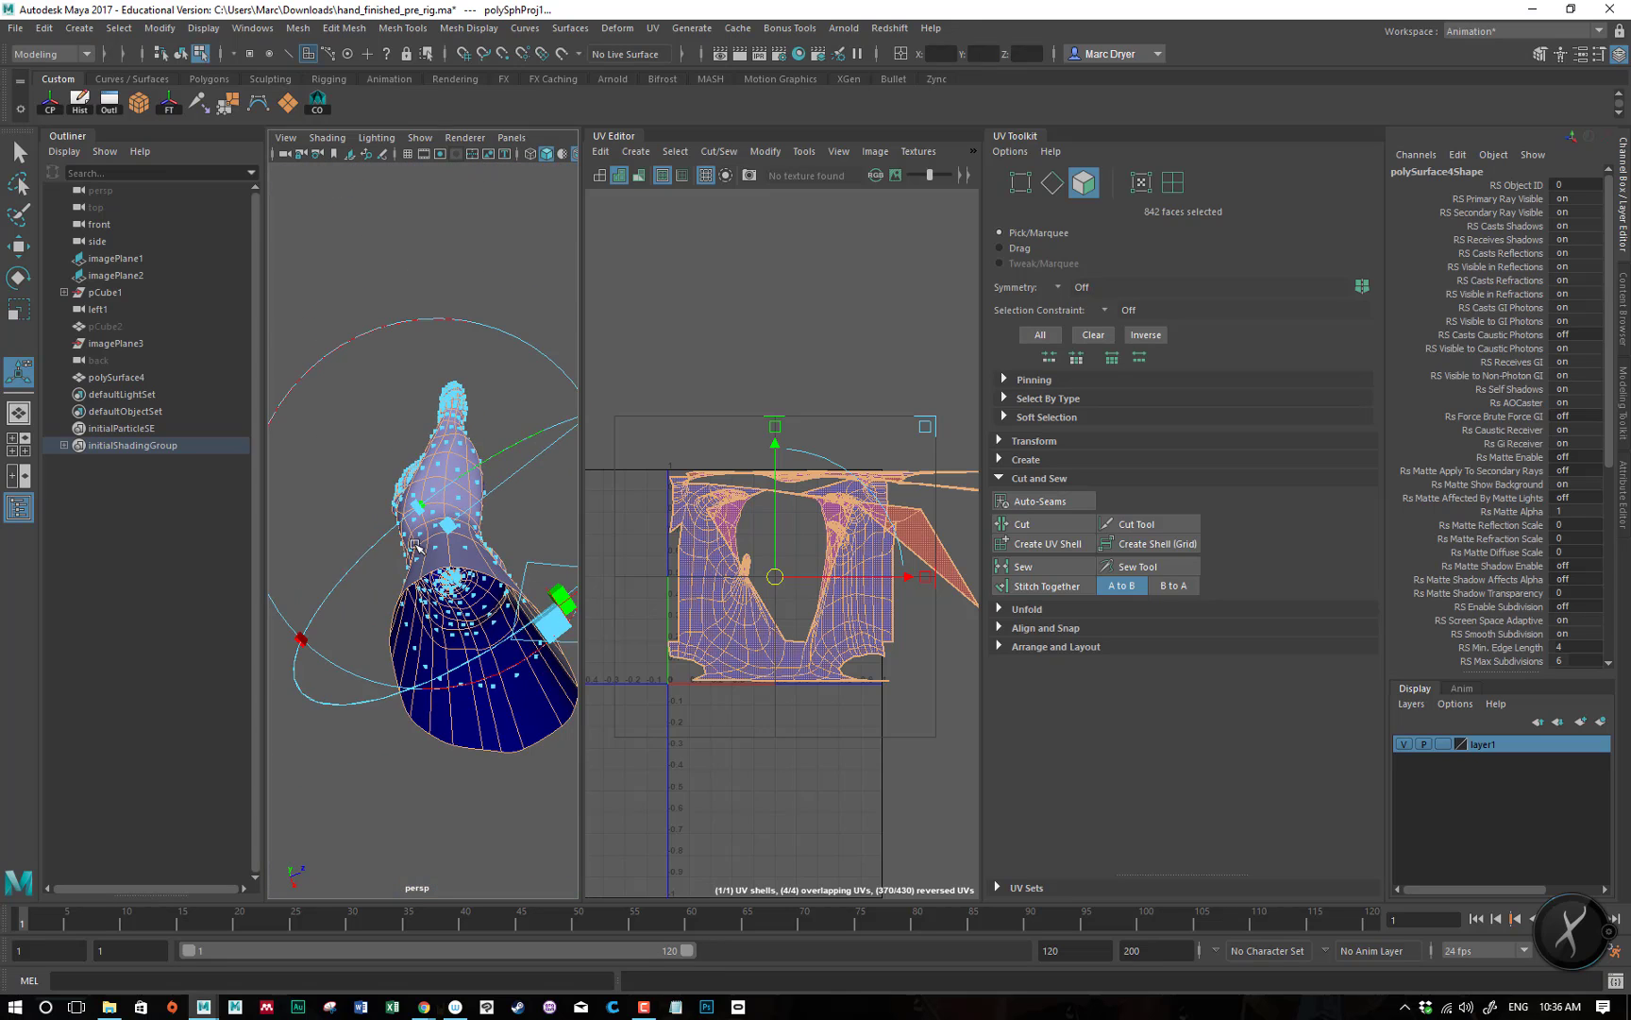
middle_click_drag(424, 548, 350, 526, "alt")
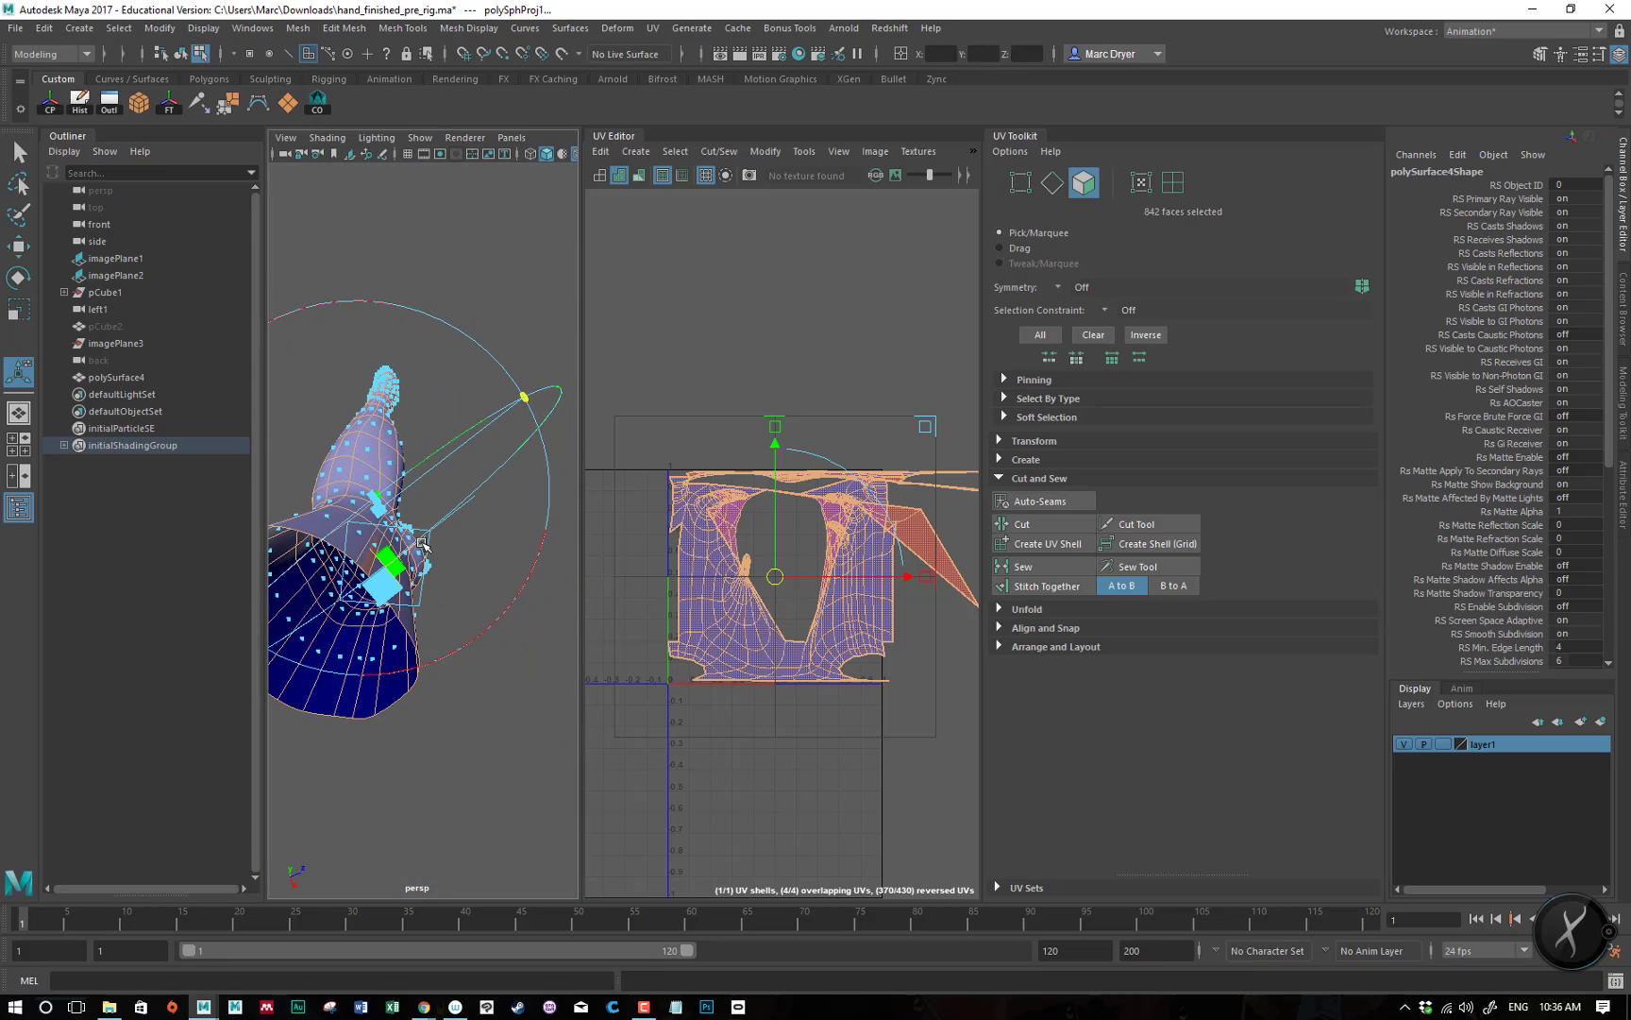
left_click_drag(442, 552, 347, 559, "alt")
left_click(348, 507)
right_click_drag(491, 573, 396, 558, "alt")
left_click_drag(400, 559, 414, 567, "alt")
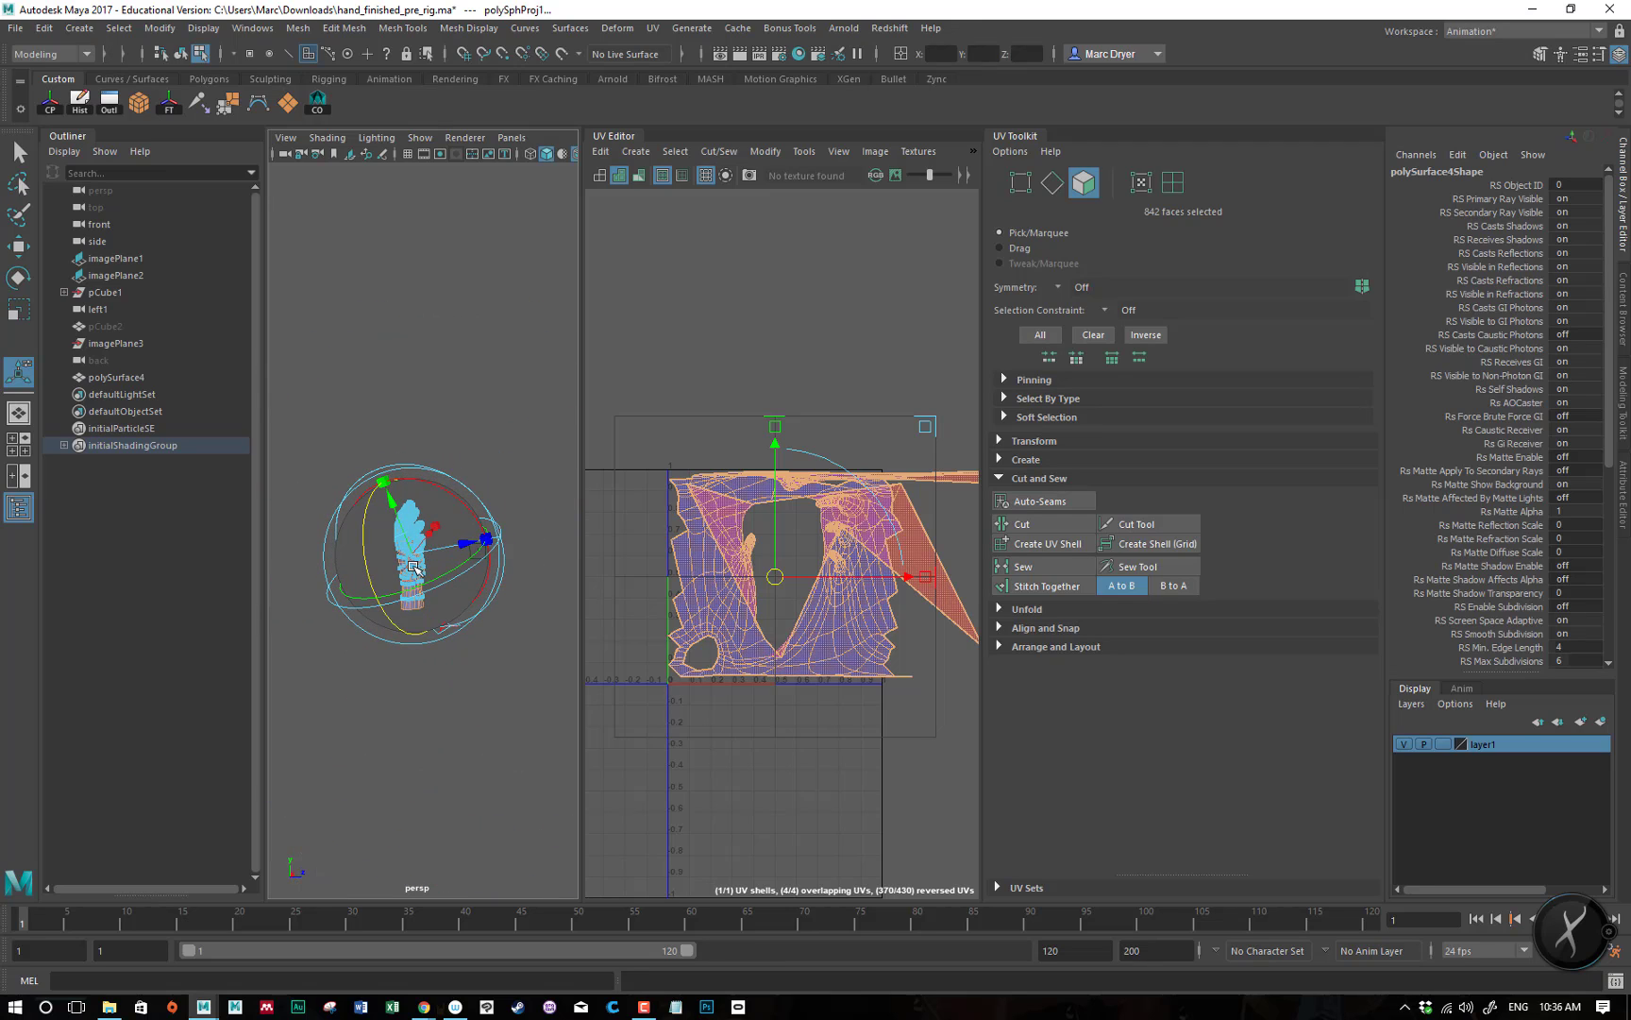
- Return the hand to object mode, reselect it and restore its spherical projection manipulator from the polySphProj1 history node
right_click_drag(414, 567, 501, 485)
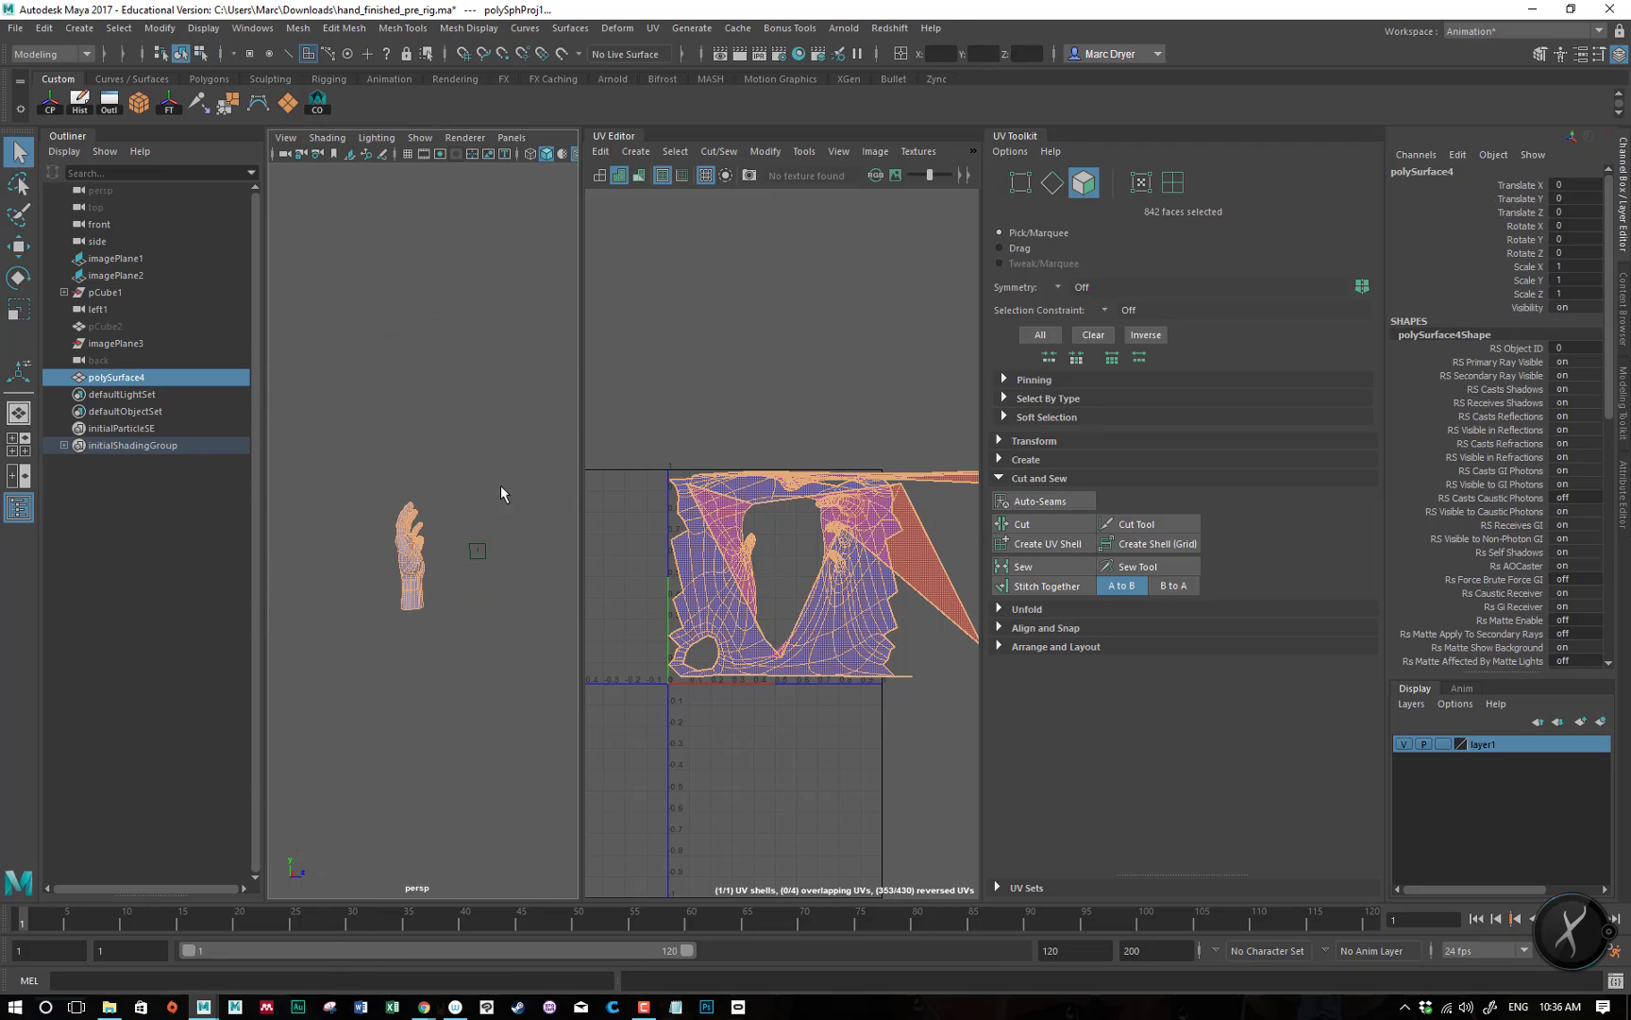
left_click(403, 551)
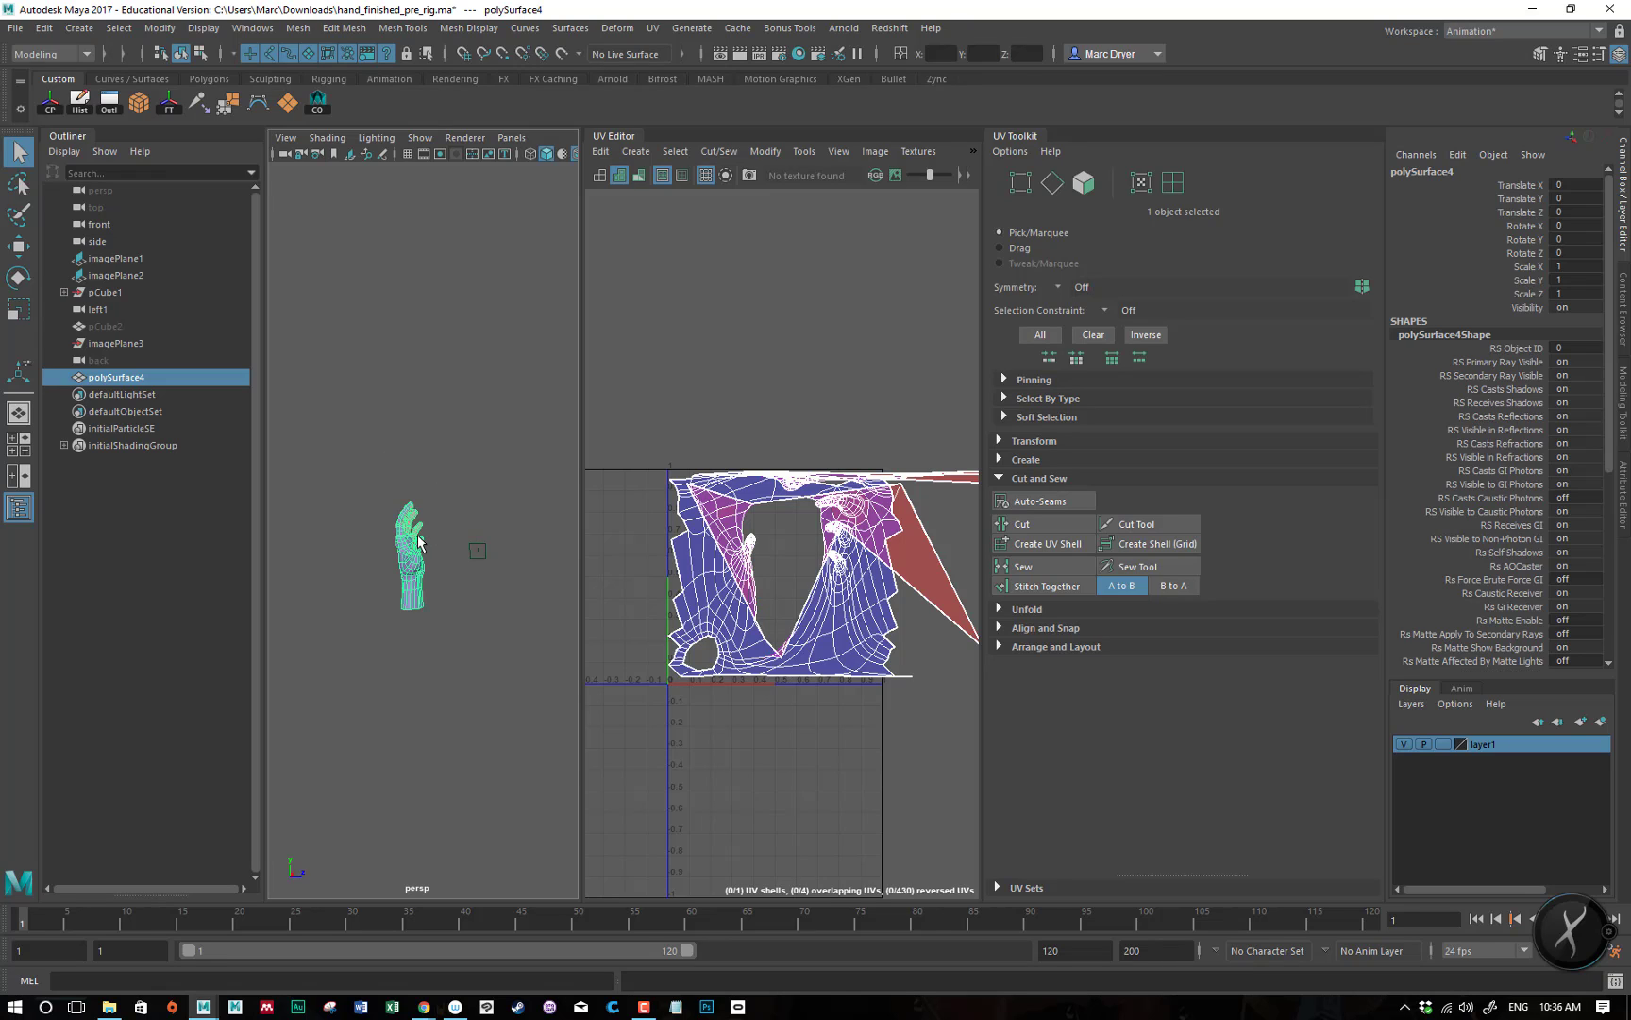
key("y")
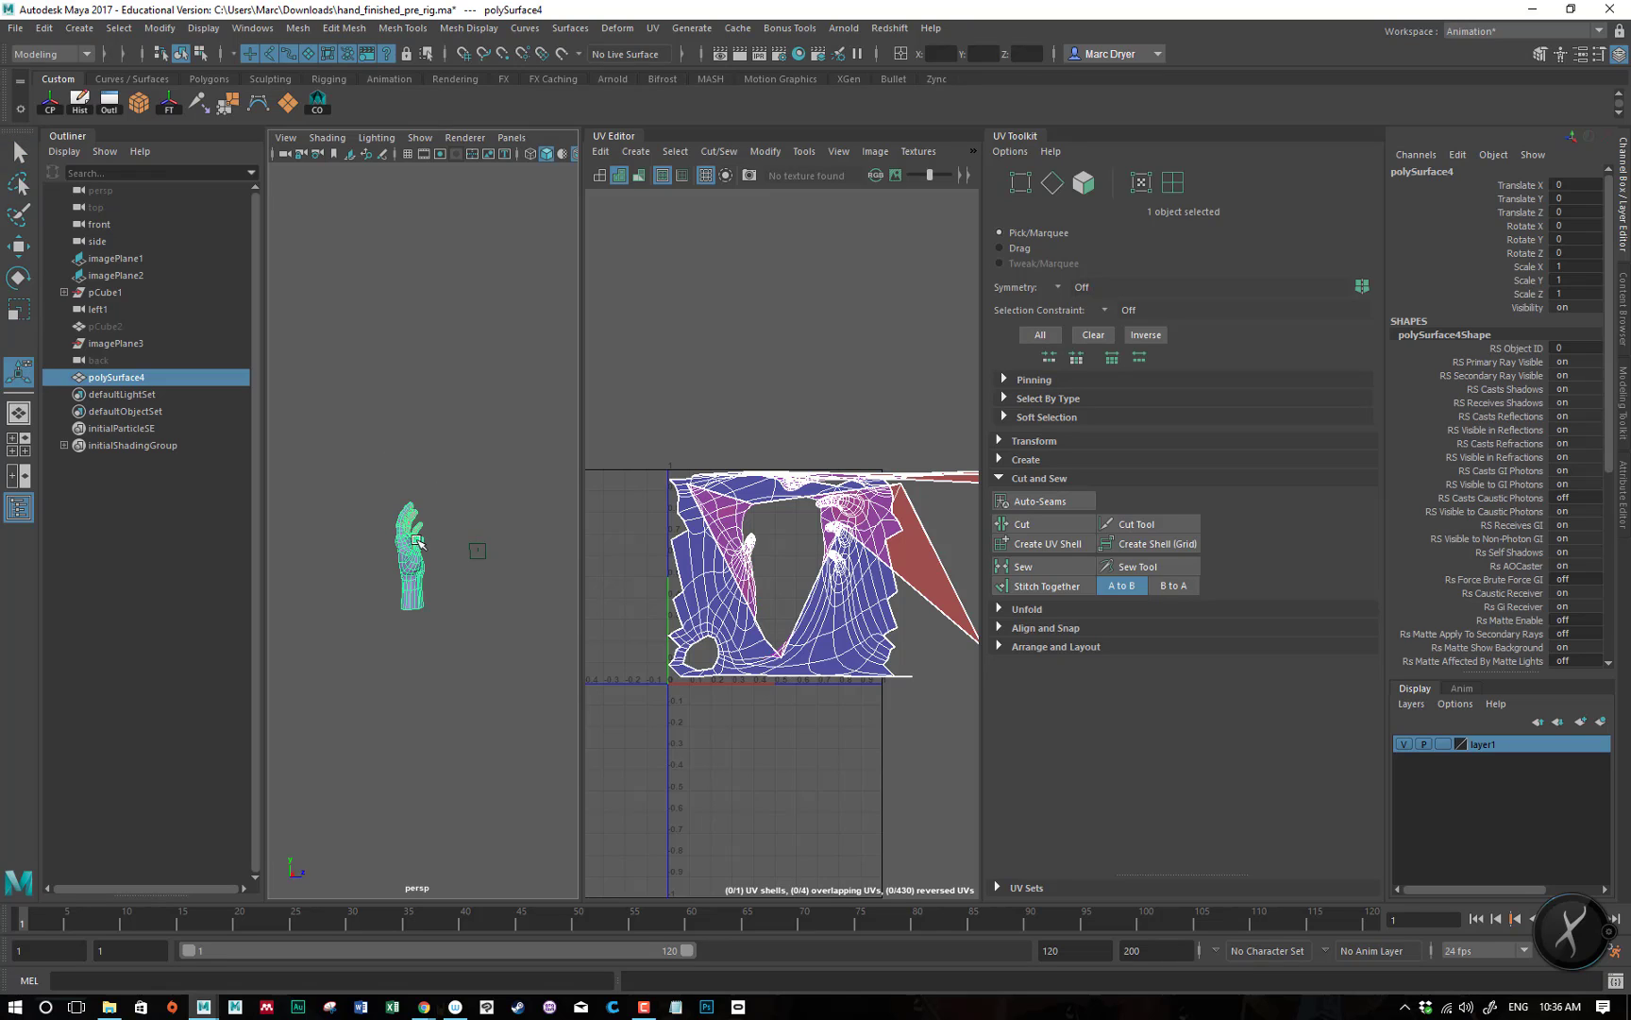
left_click(137, 377)
left_click(424, 541)
scroll(1473, 359, "down", 8)
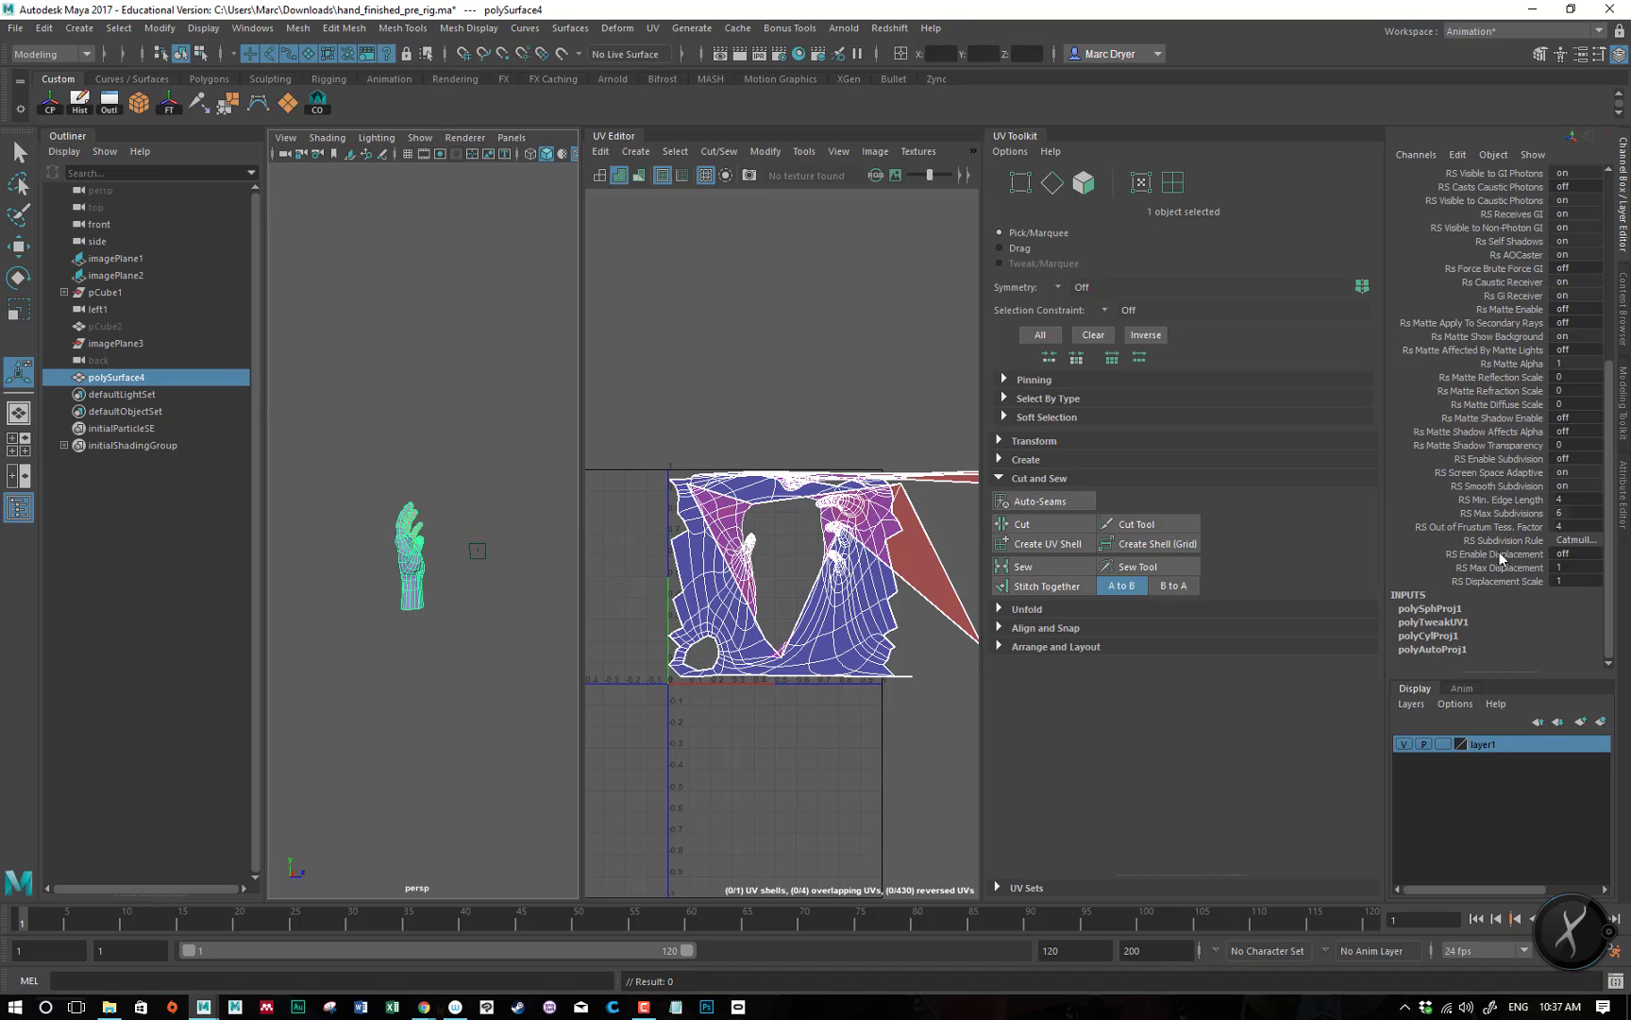
left_click(1430, 609)
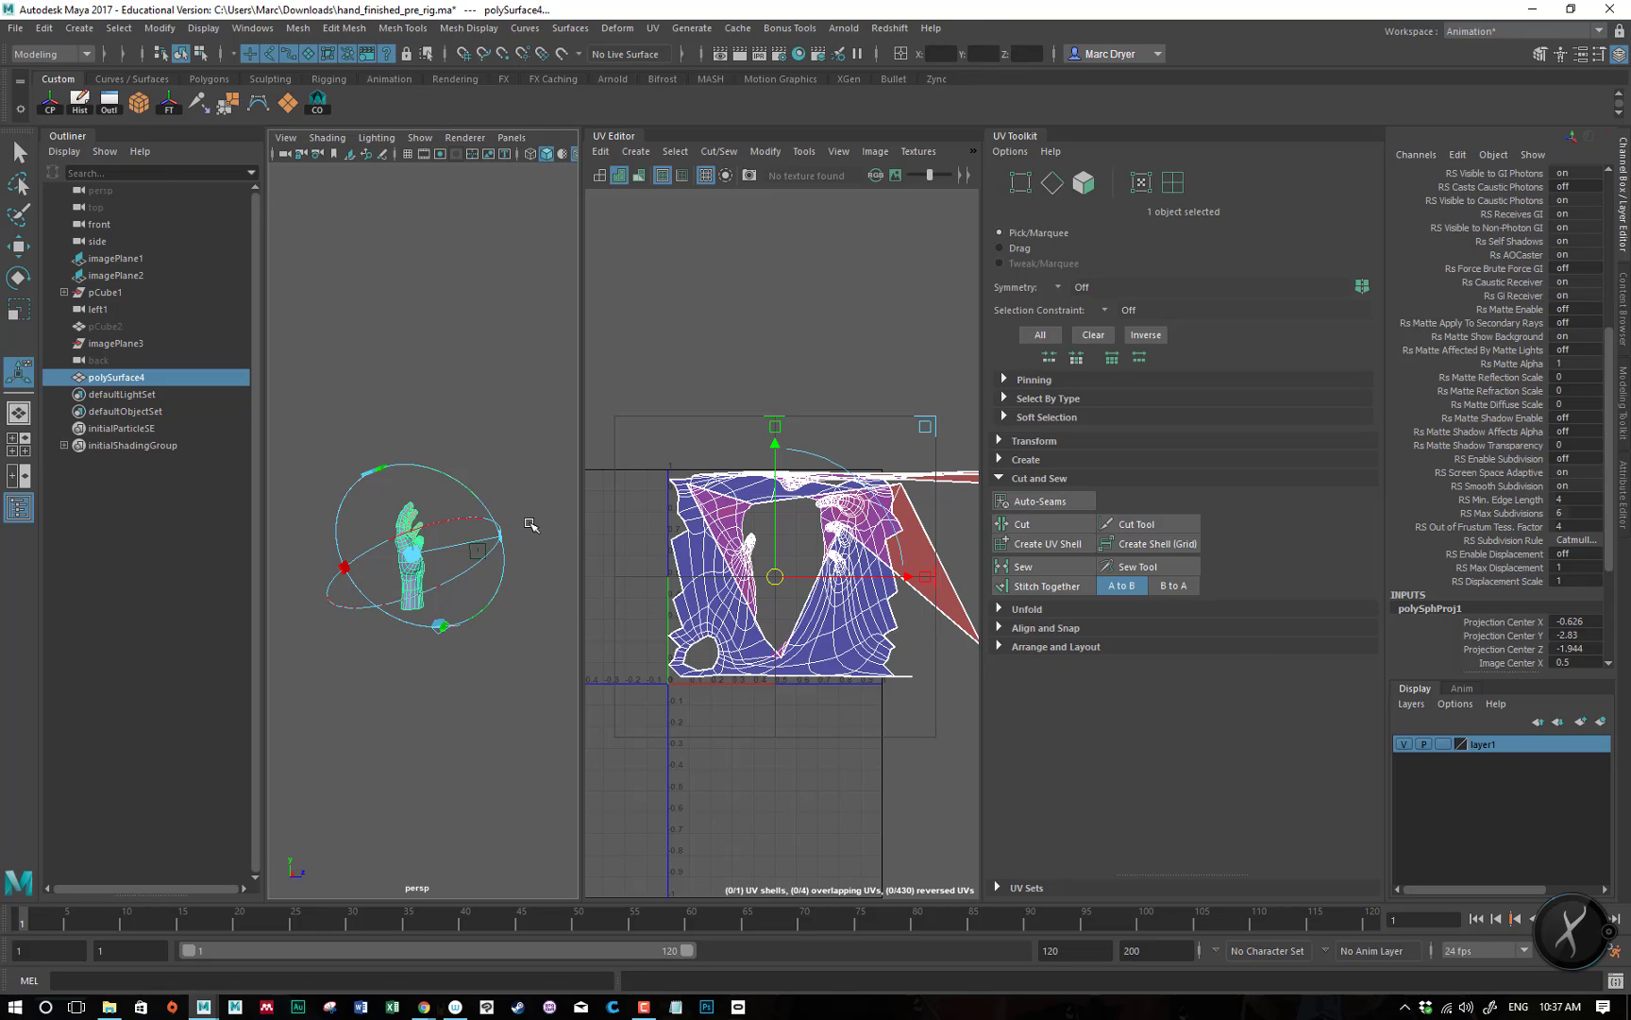
left_click_drag(484, 555, 398, 540, "alt")
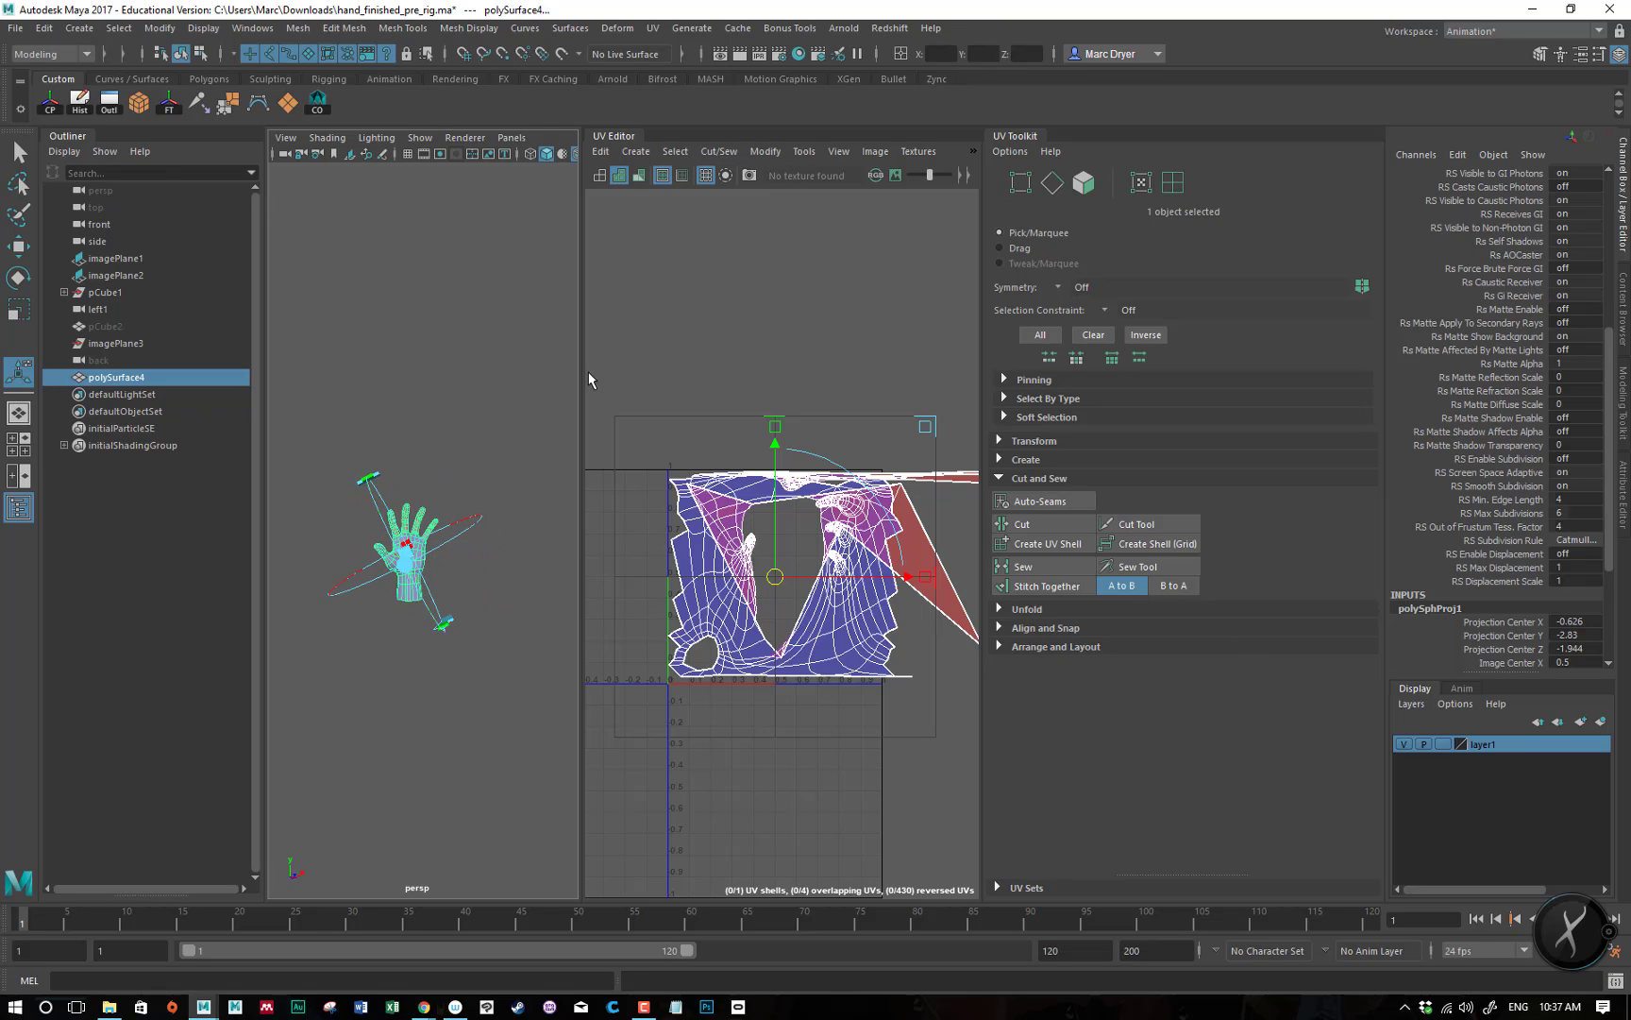
- Open the planar mapping options for the hand and enlarge the options window
left_click(653, 29)
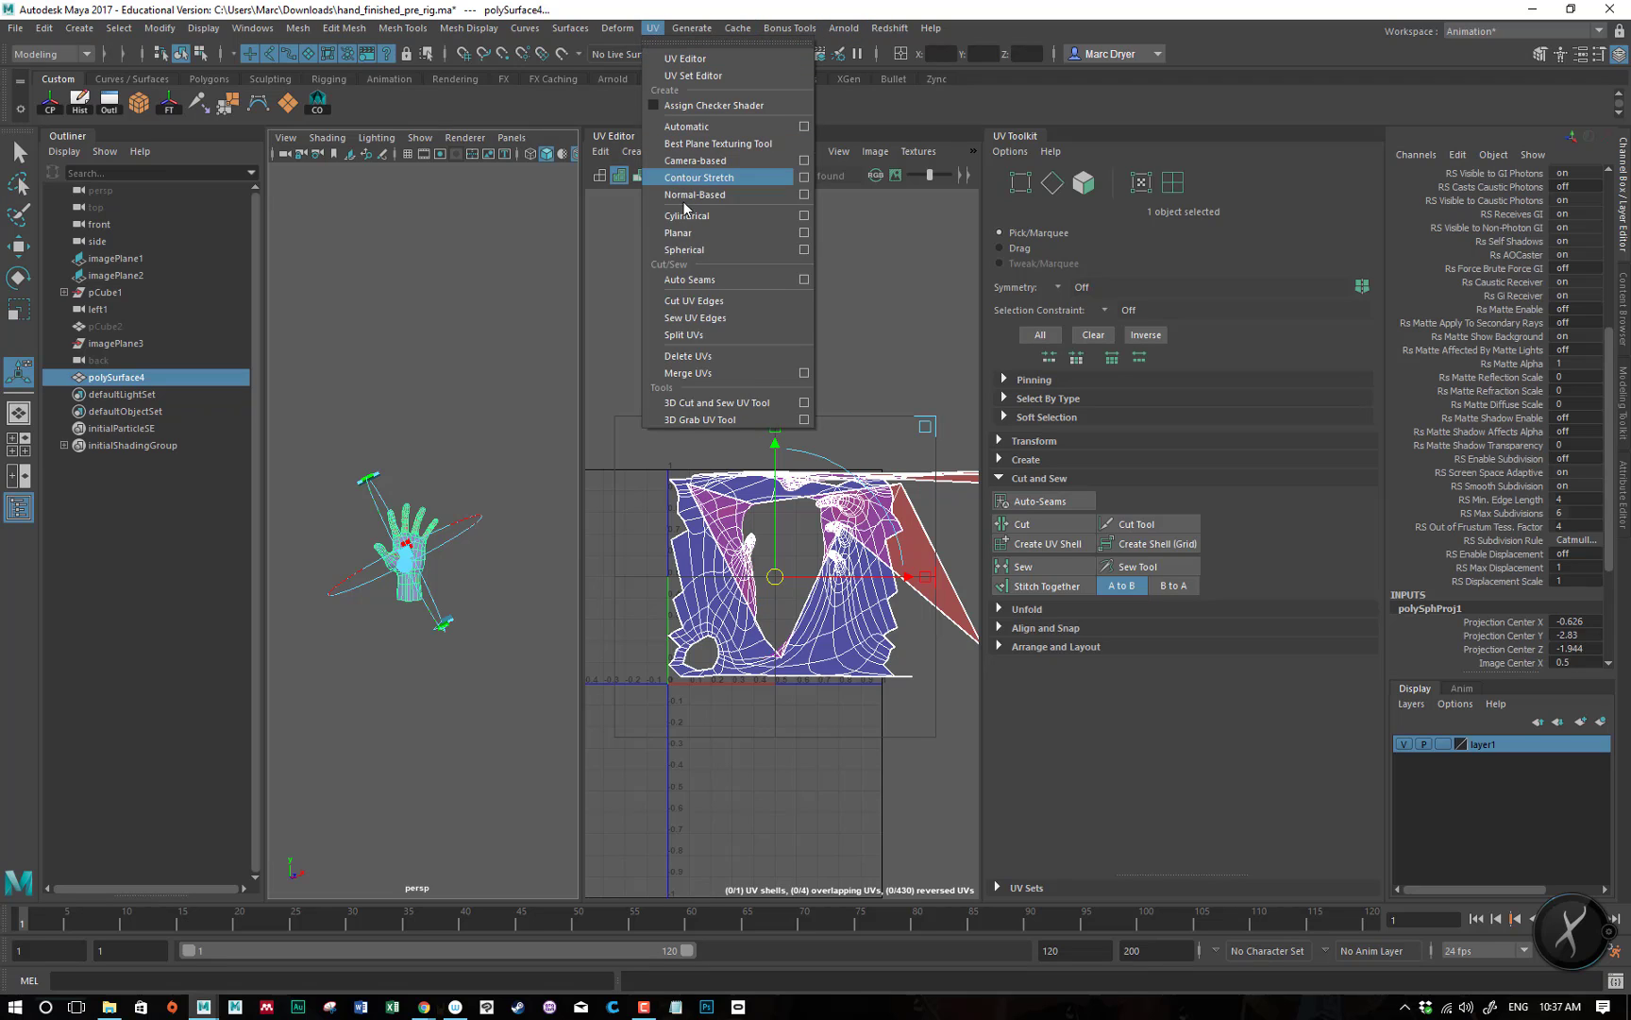
left_click(803, 232)
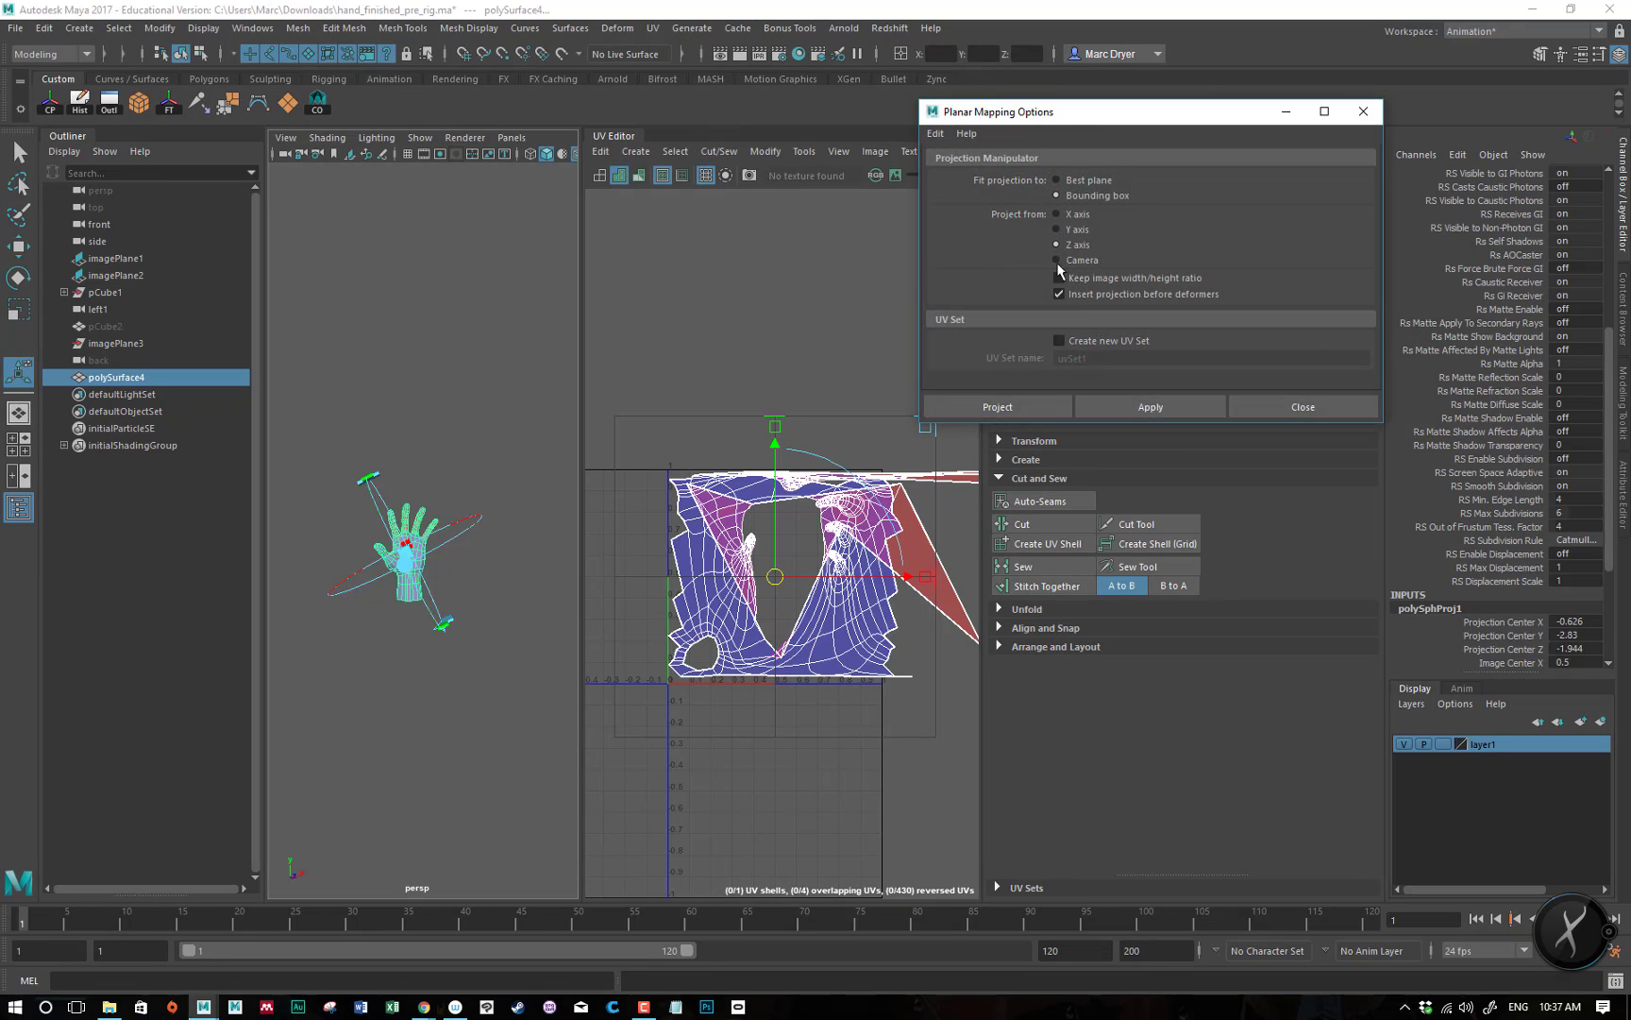
left_click_drag(1060, 116, 995, 115)
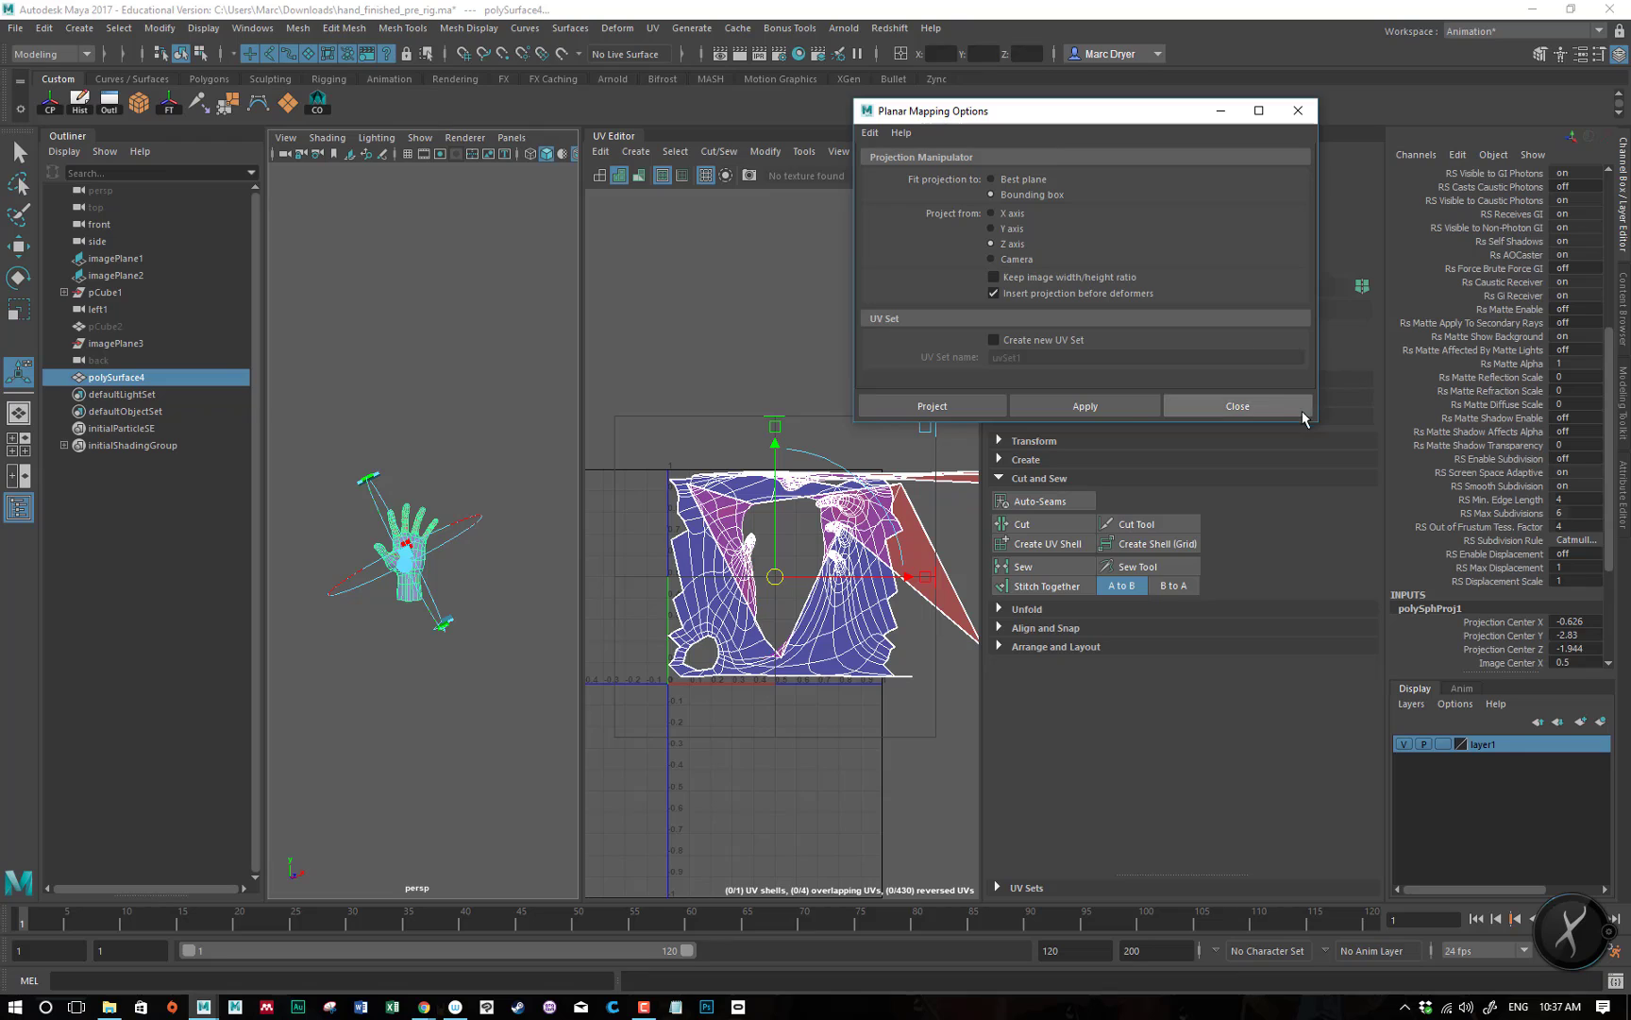
left_click_drag(1321, 424, 1358, 610)
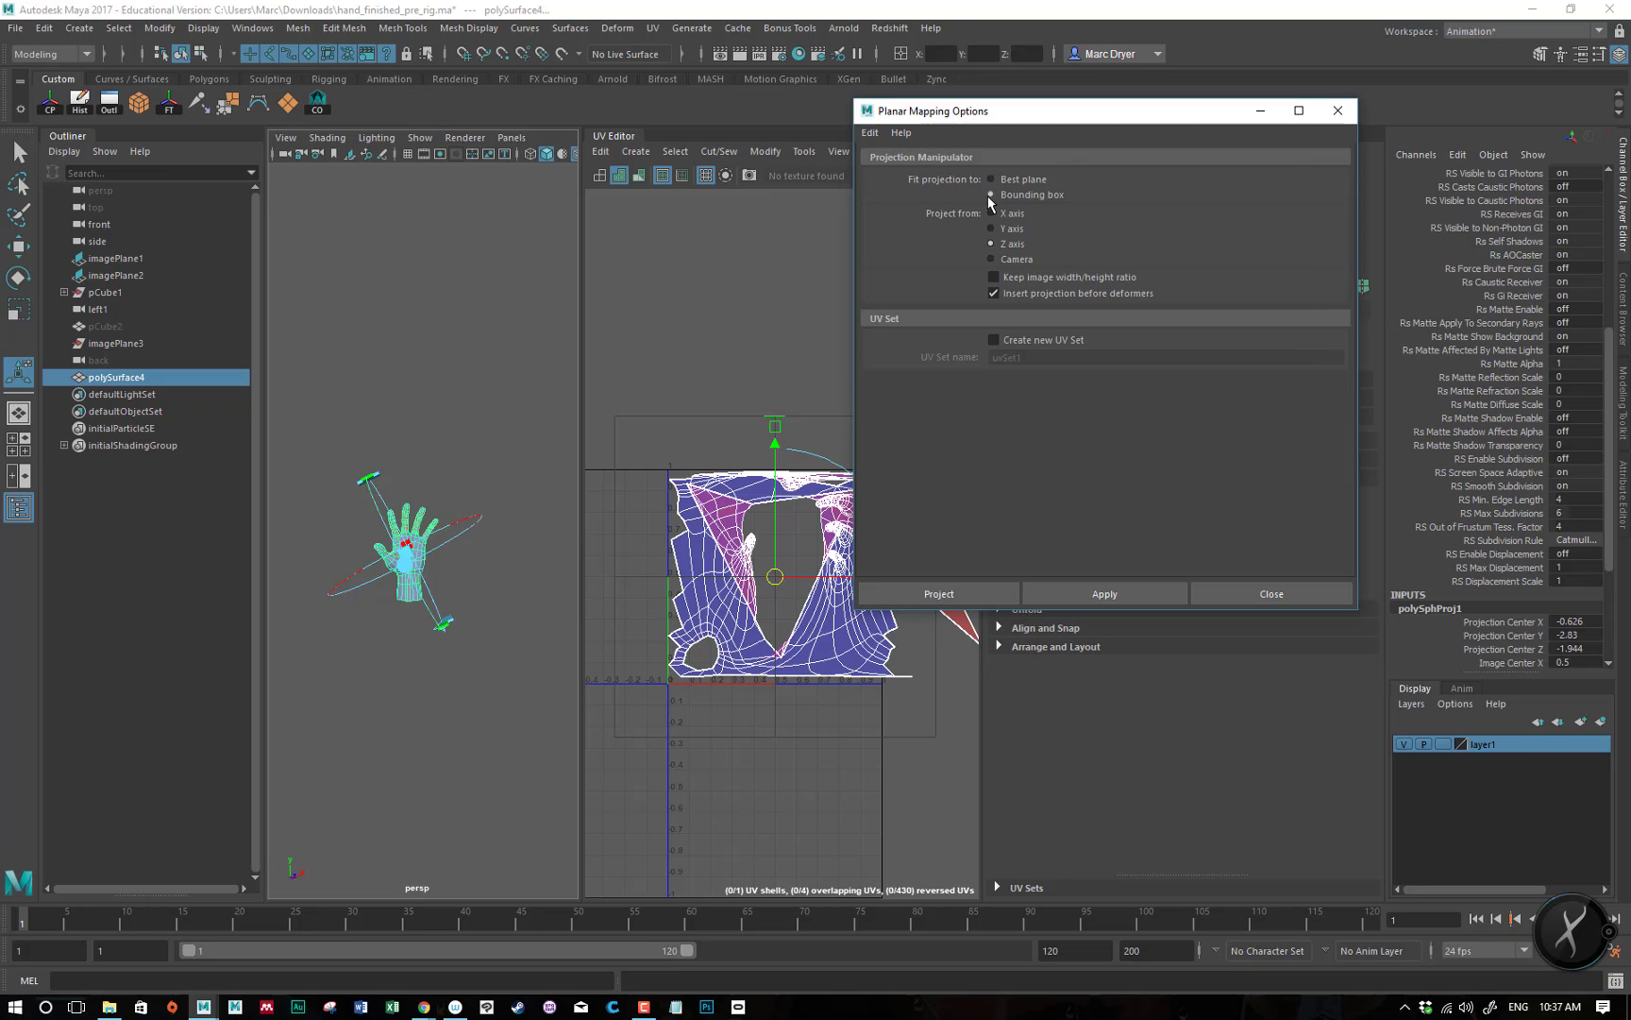
- Show the viewport grid, hide the spherical projection manipulator and examine the hand against the flat grid from several angles
left_click_drag(370, 473, 387, 479, "alt")
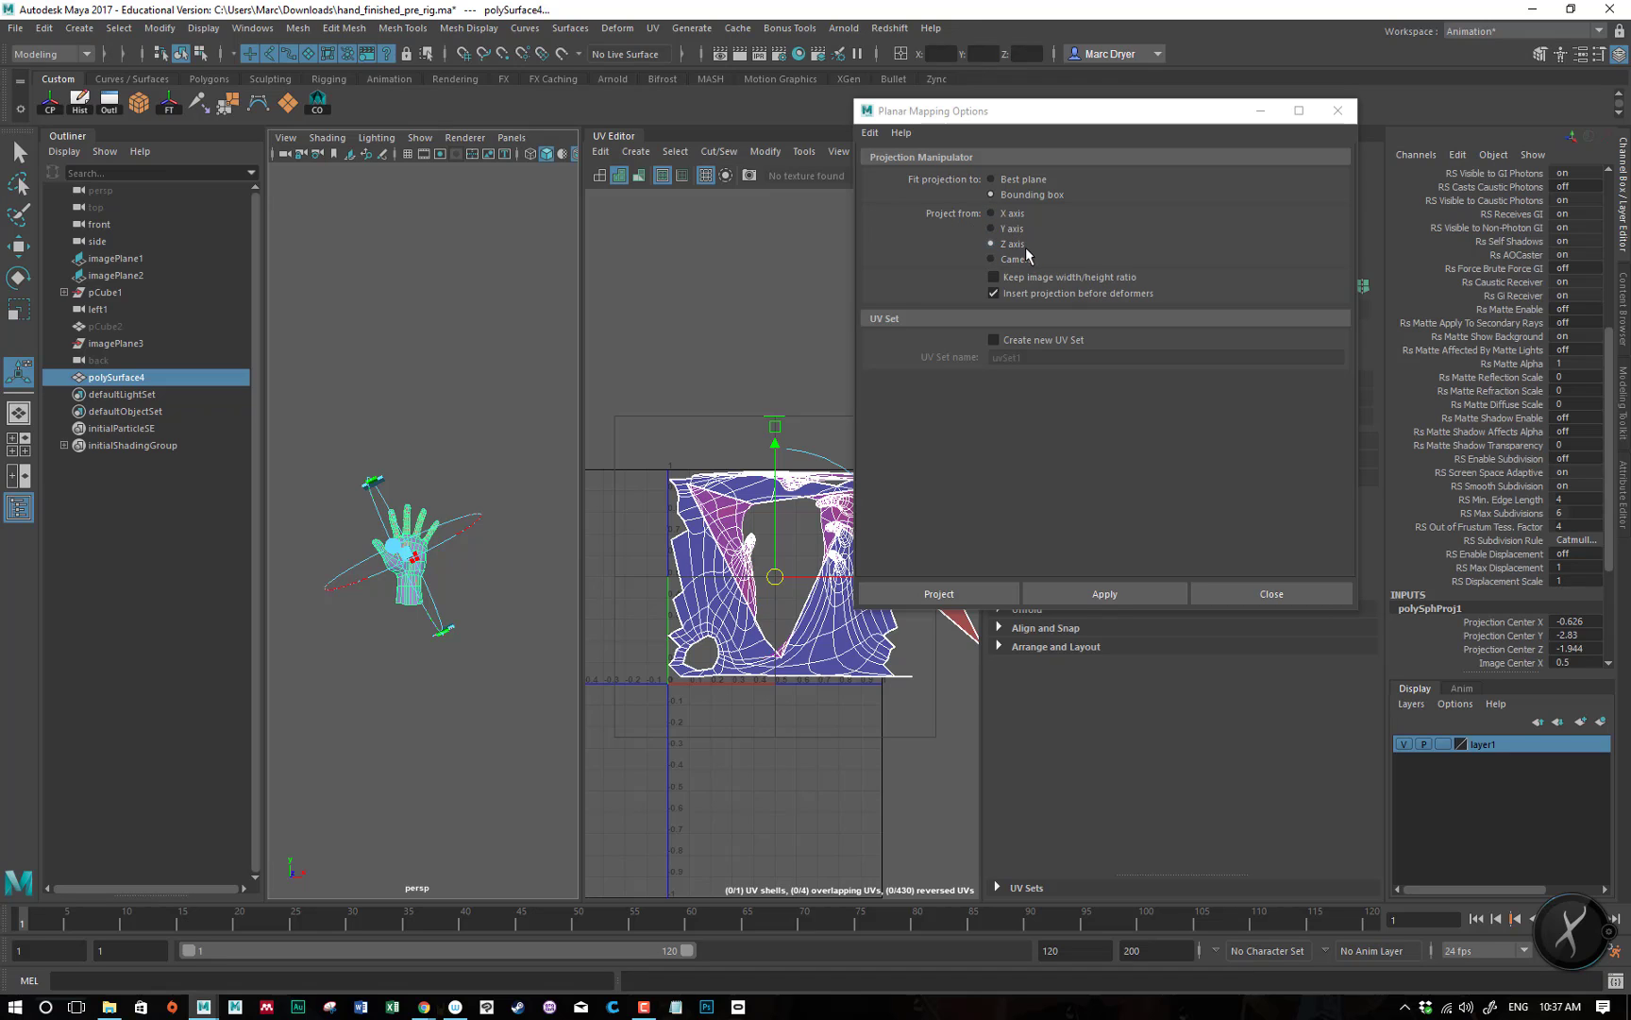
left_click_drag(486, 637, 424, 716, "alt")
left_click(408, 154)
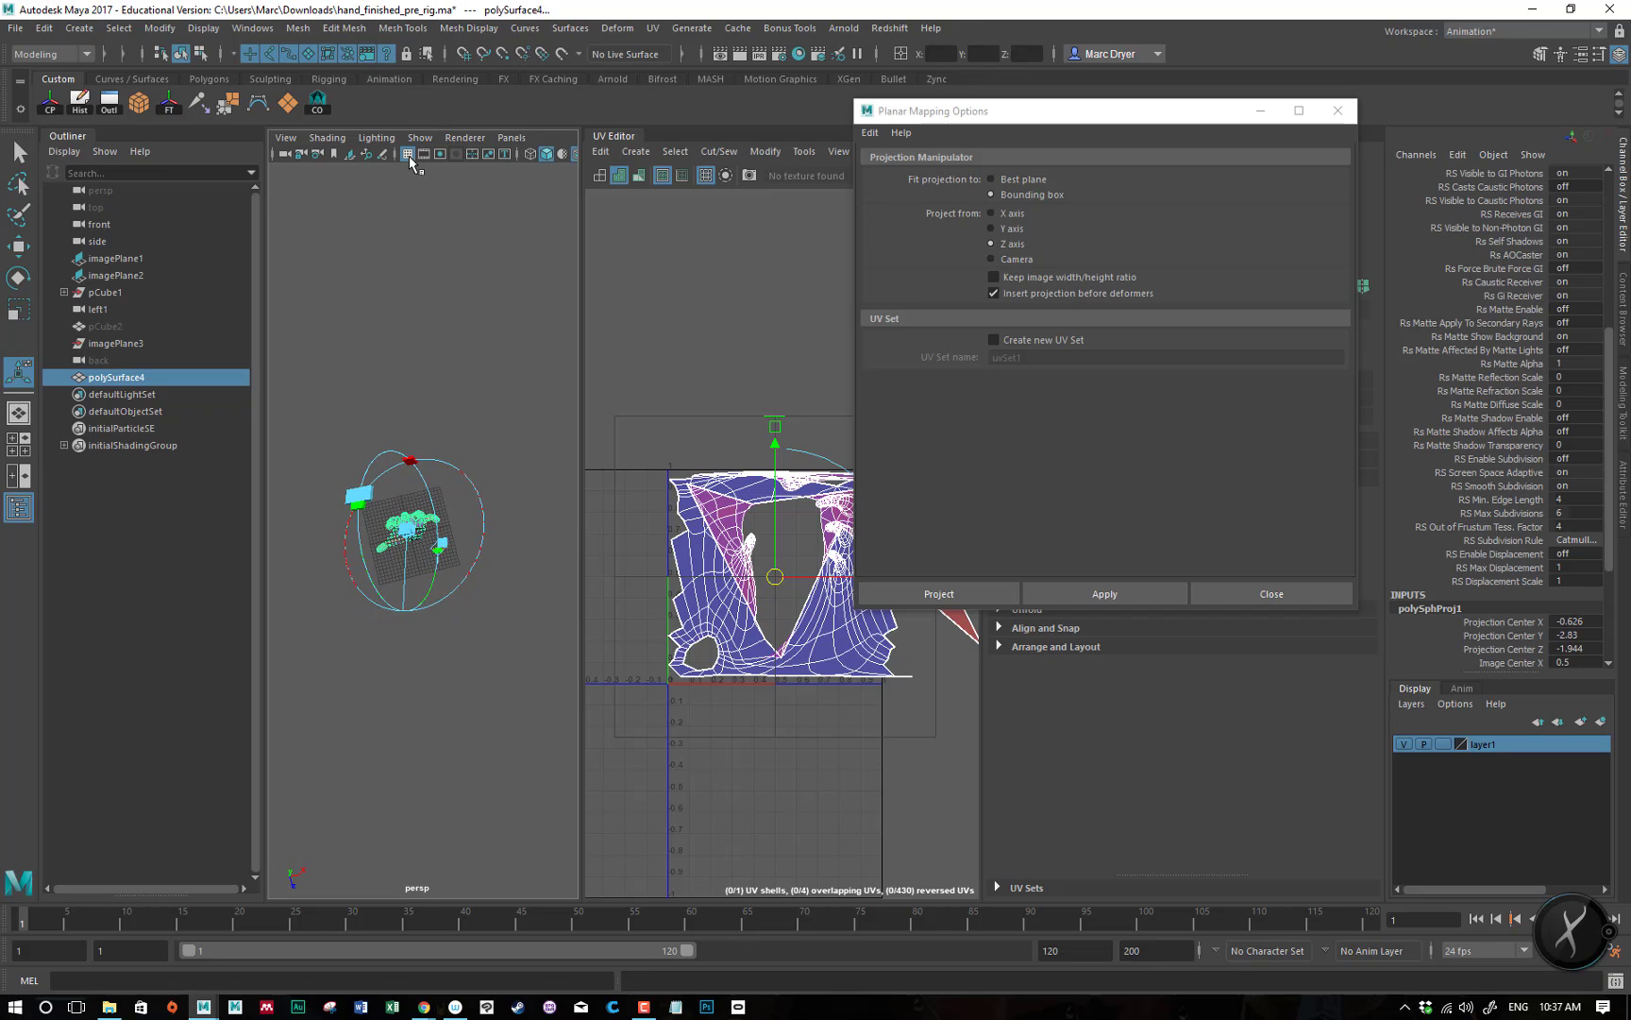
left_click_drag(406, 579, 436, 554, "alt")
right_click_drag(324, 604, 489, 614, "alt")
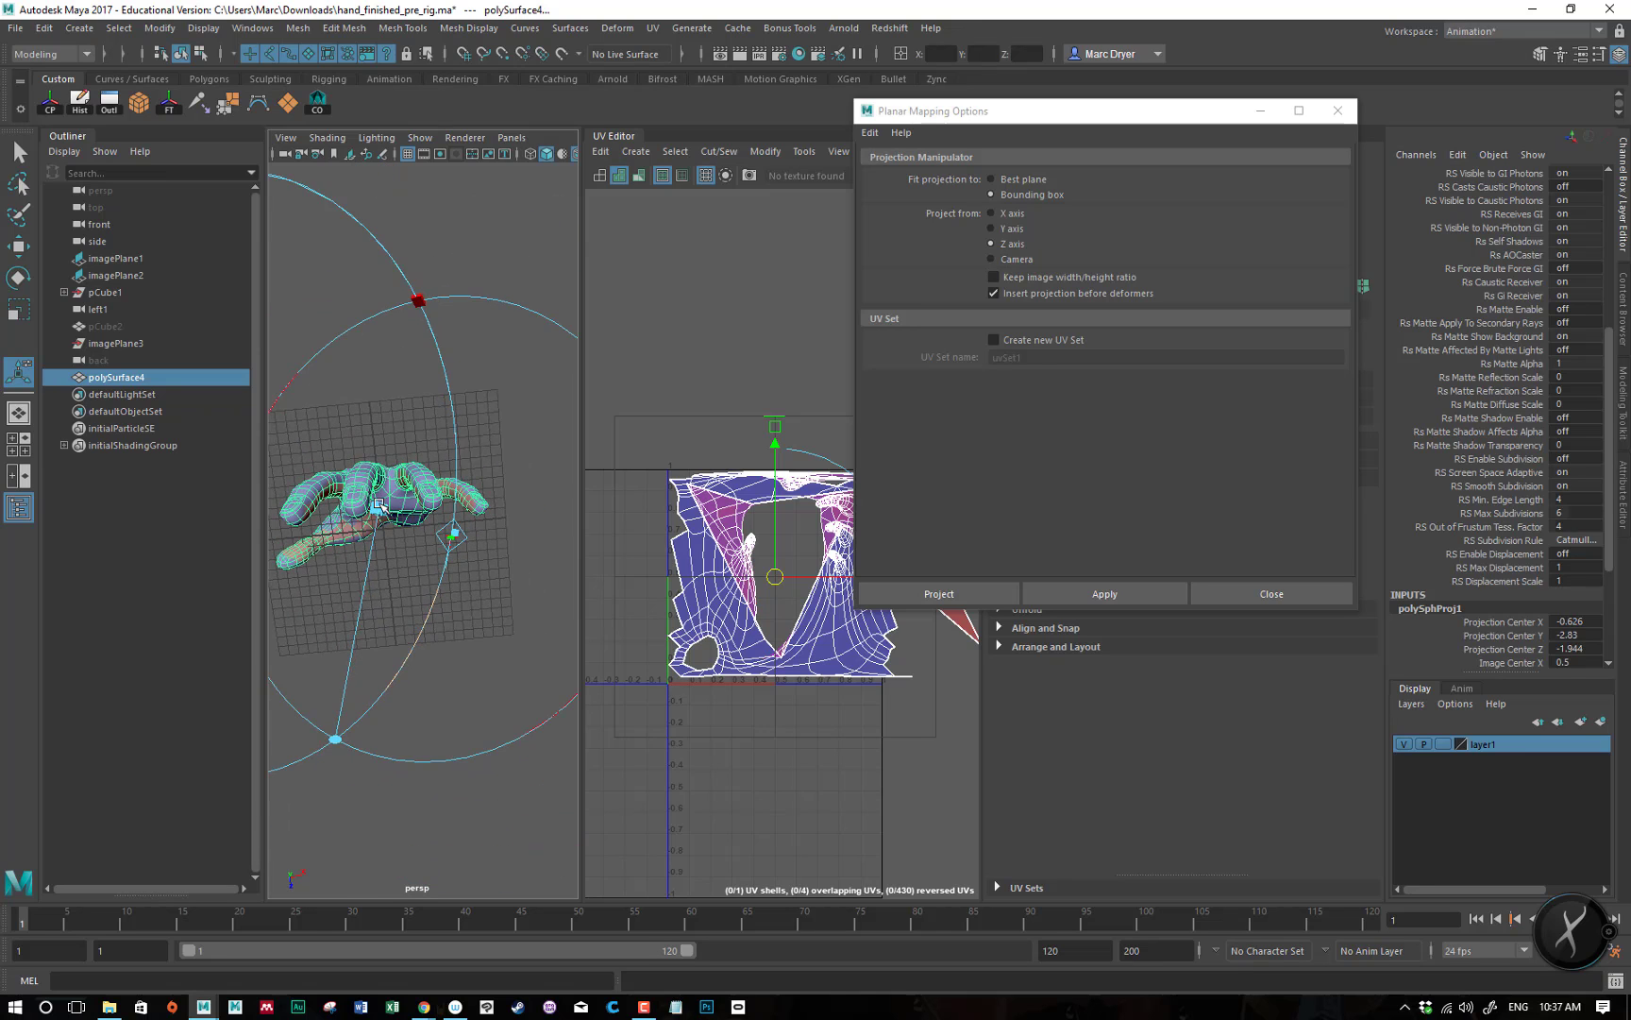
middle_click_drag(451, 535, 491, 553, "alt")
left_click_drag(424, 524, 391, 553, "alt")
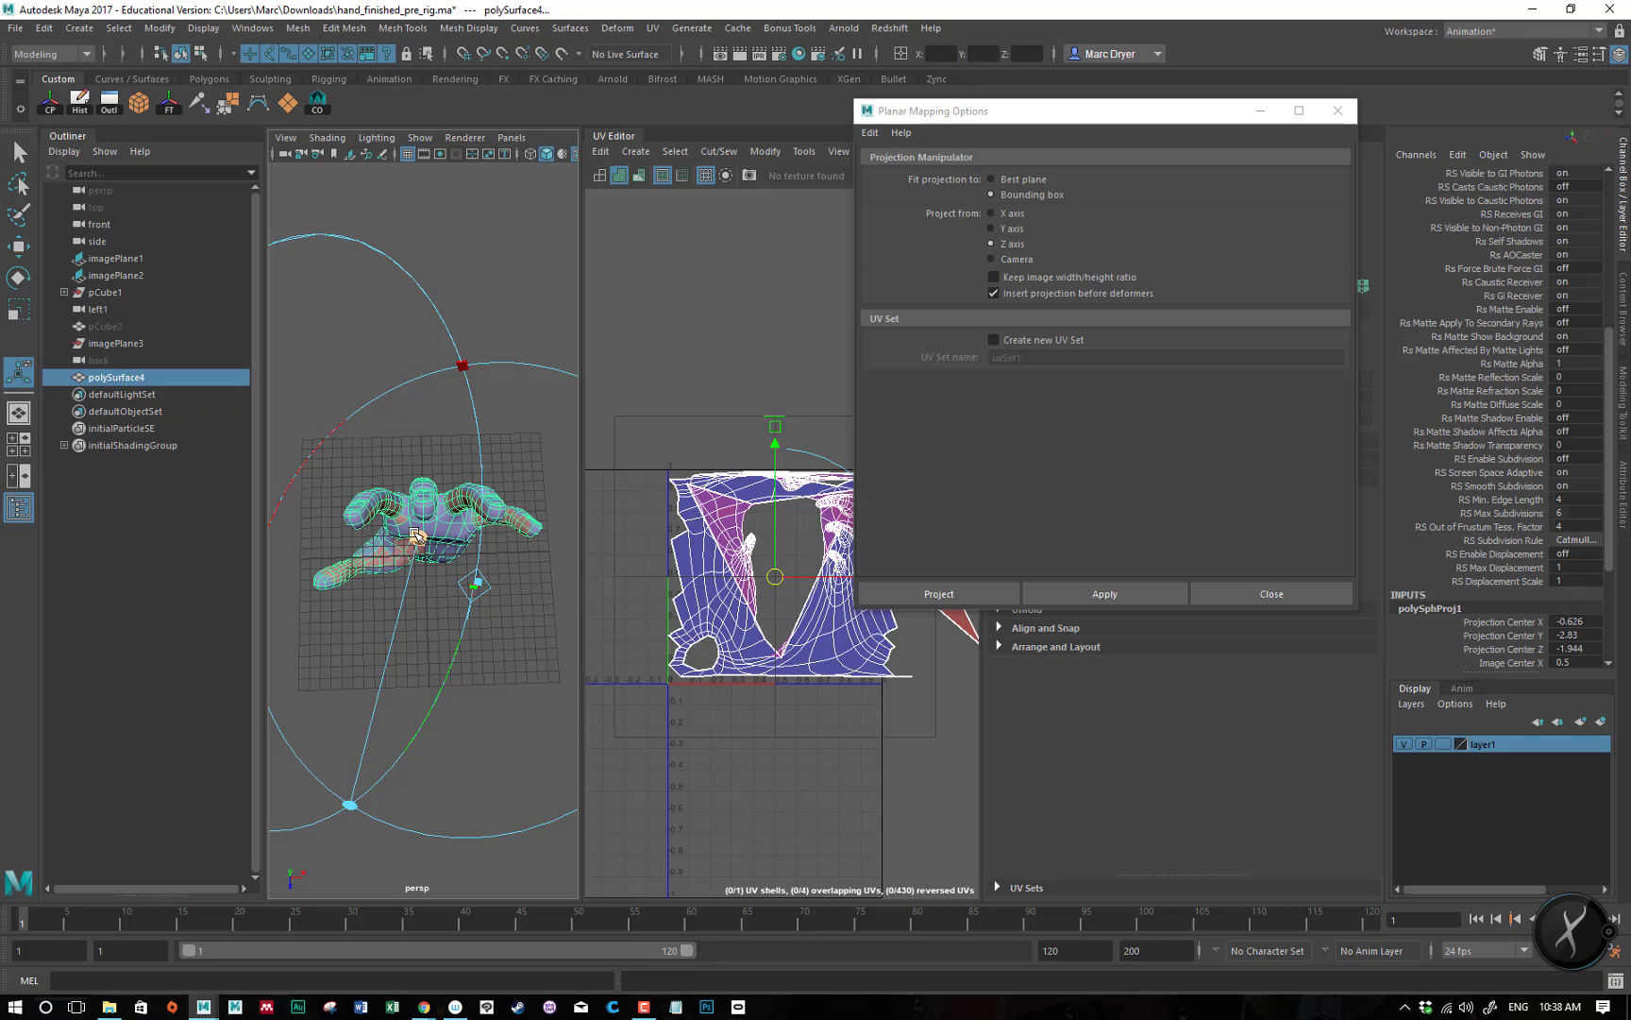
key("q")
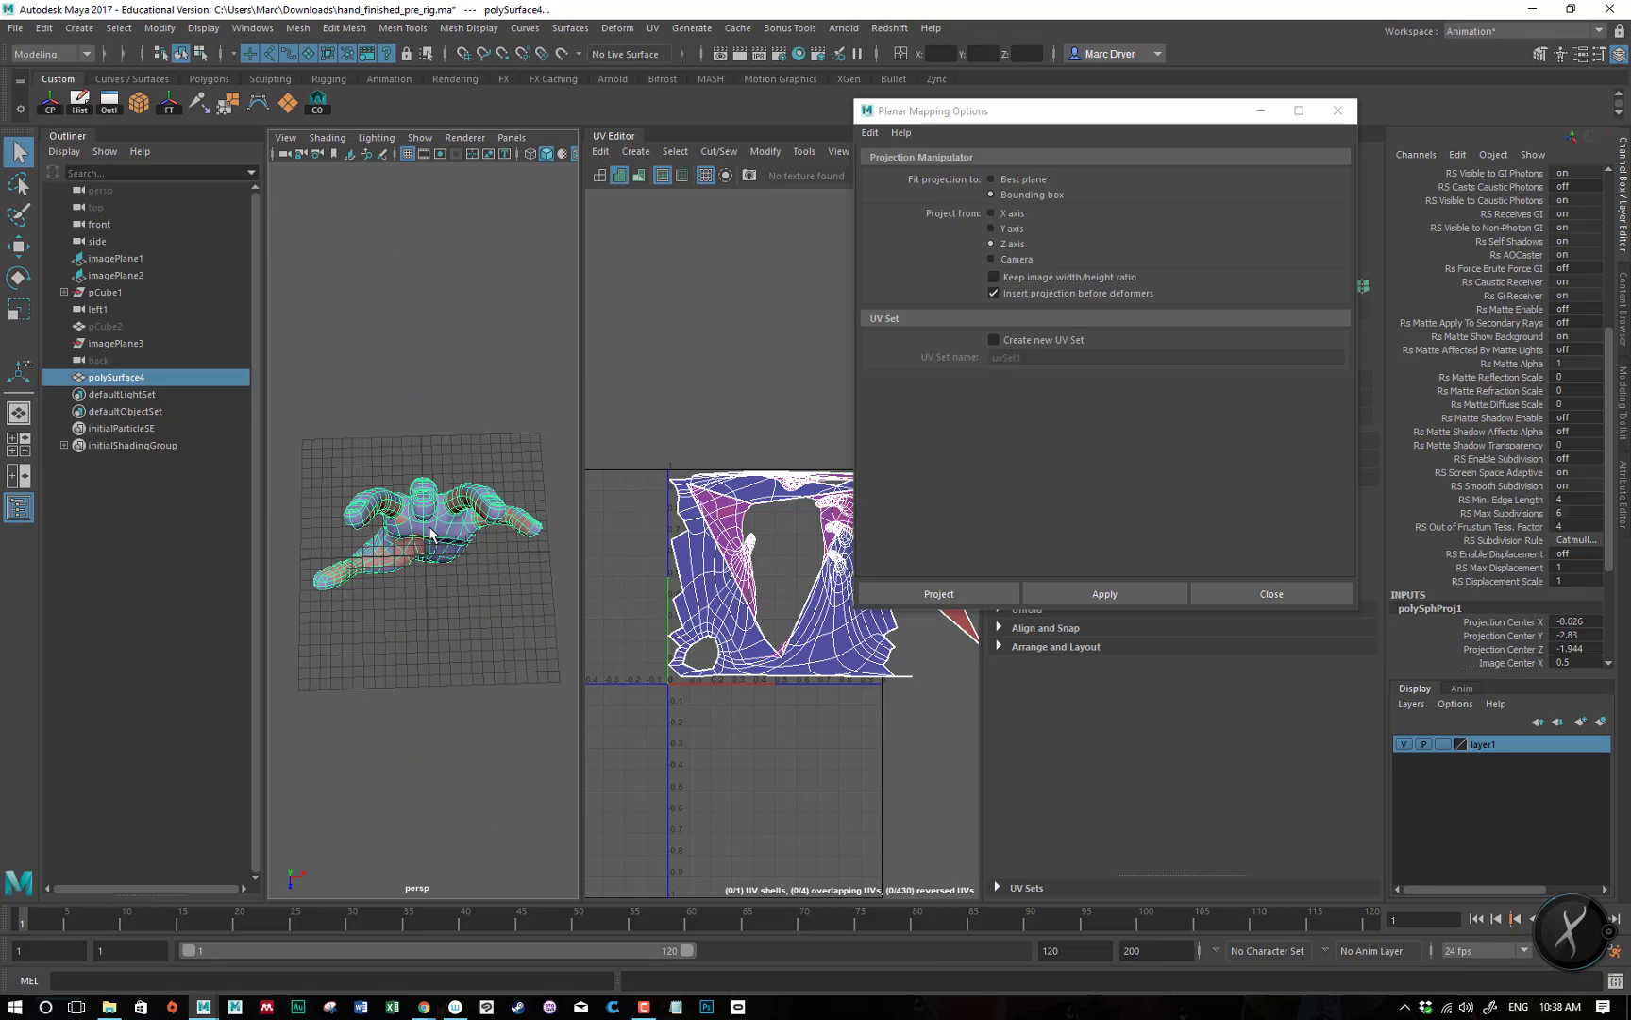
left_click_drag(430, 533, 483, 481, "alt")
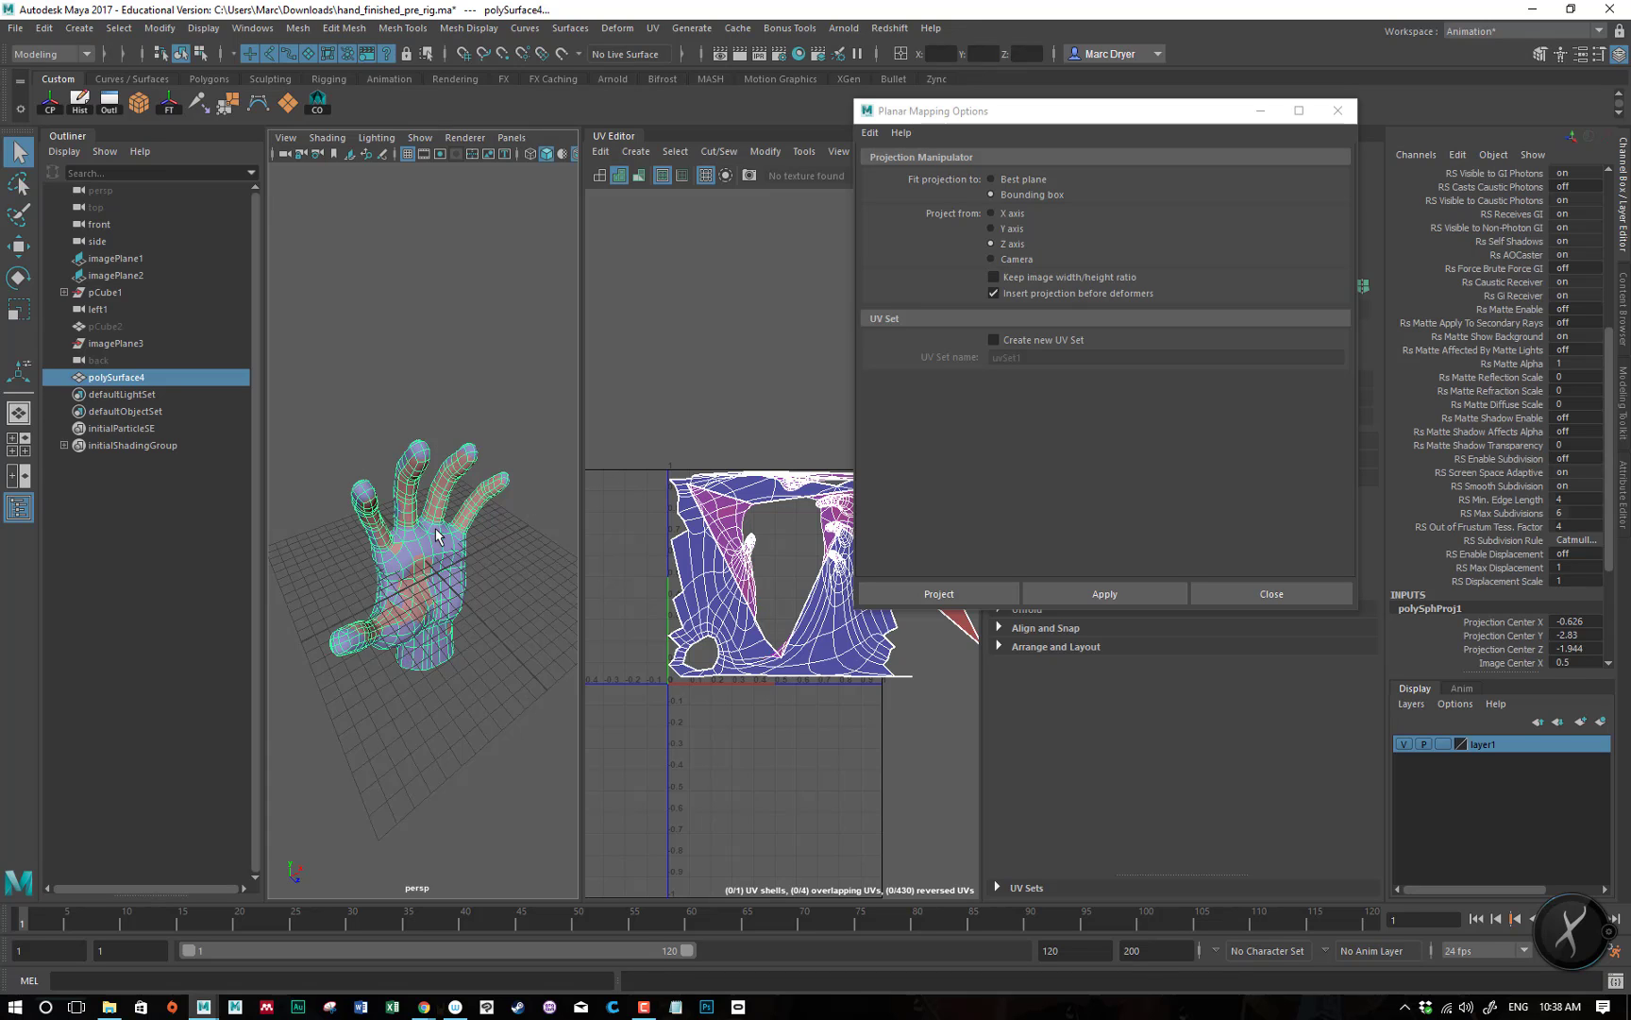
left_click_drag(435, 530, 467, 521, "alt")
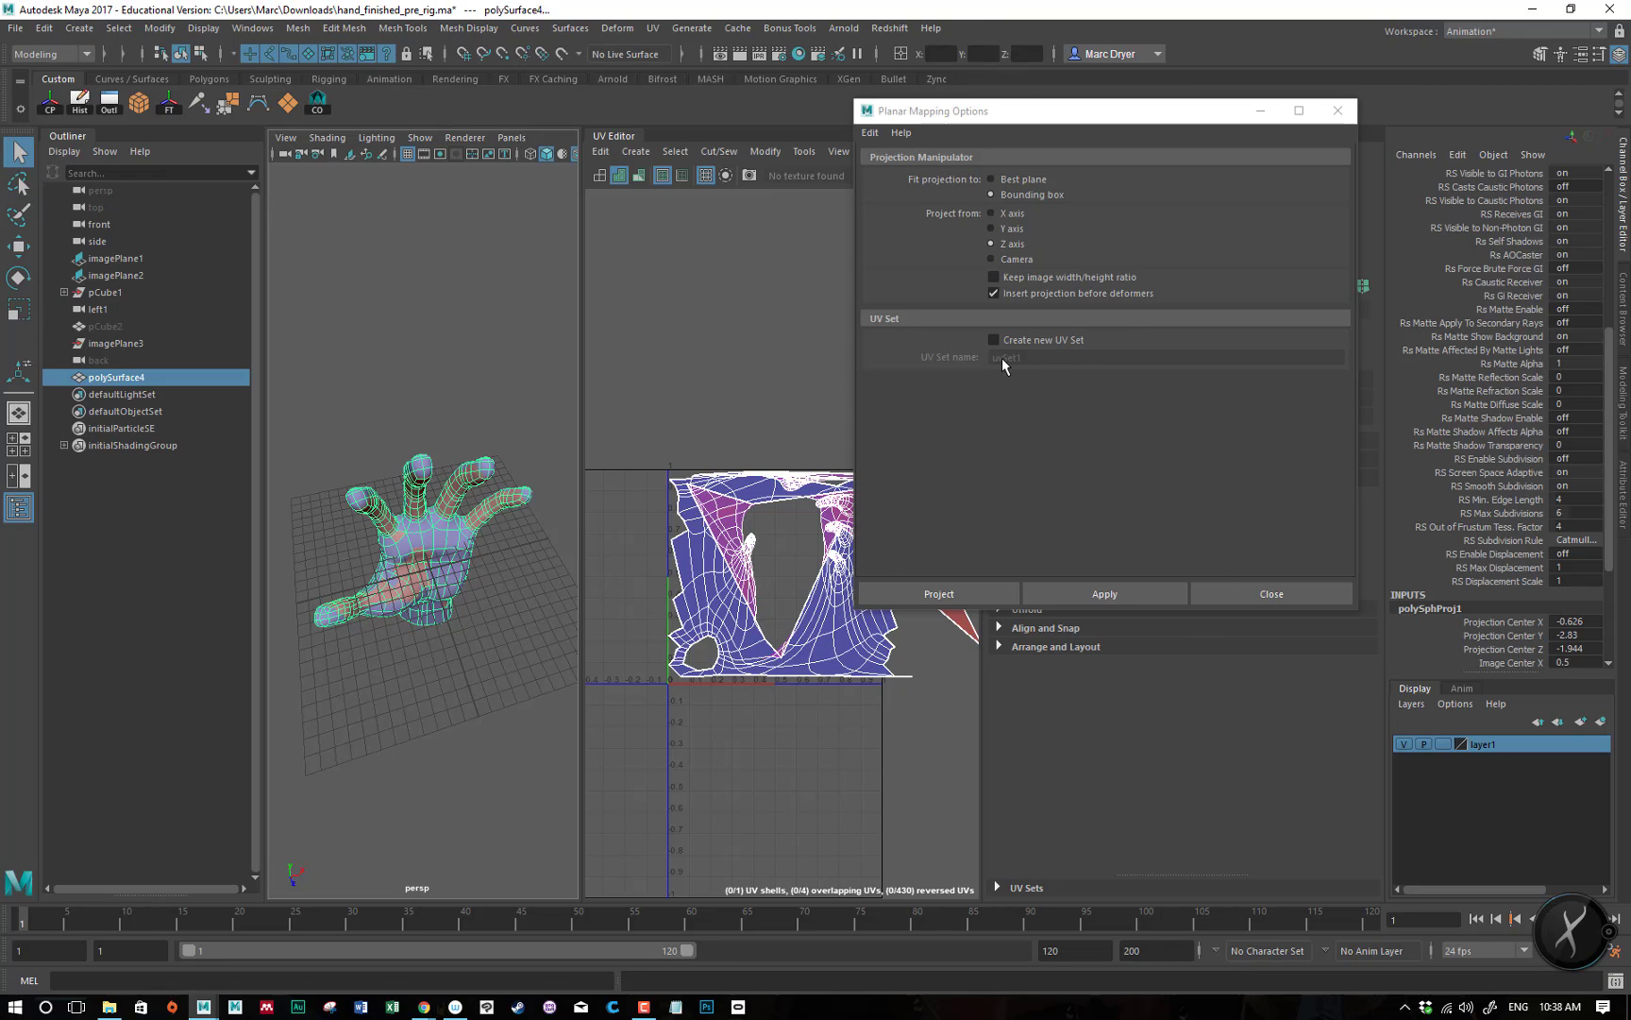
- Apply a Z-axis planar projection fitted to the hand's bounding box and move the projection plane to about Z 11.5
left_click(984, 590)
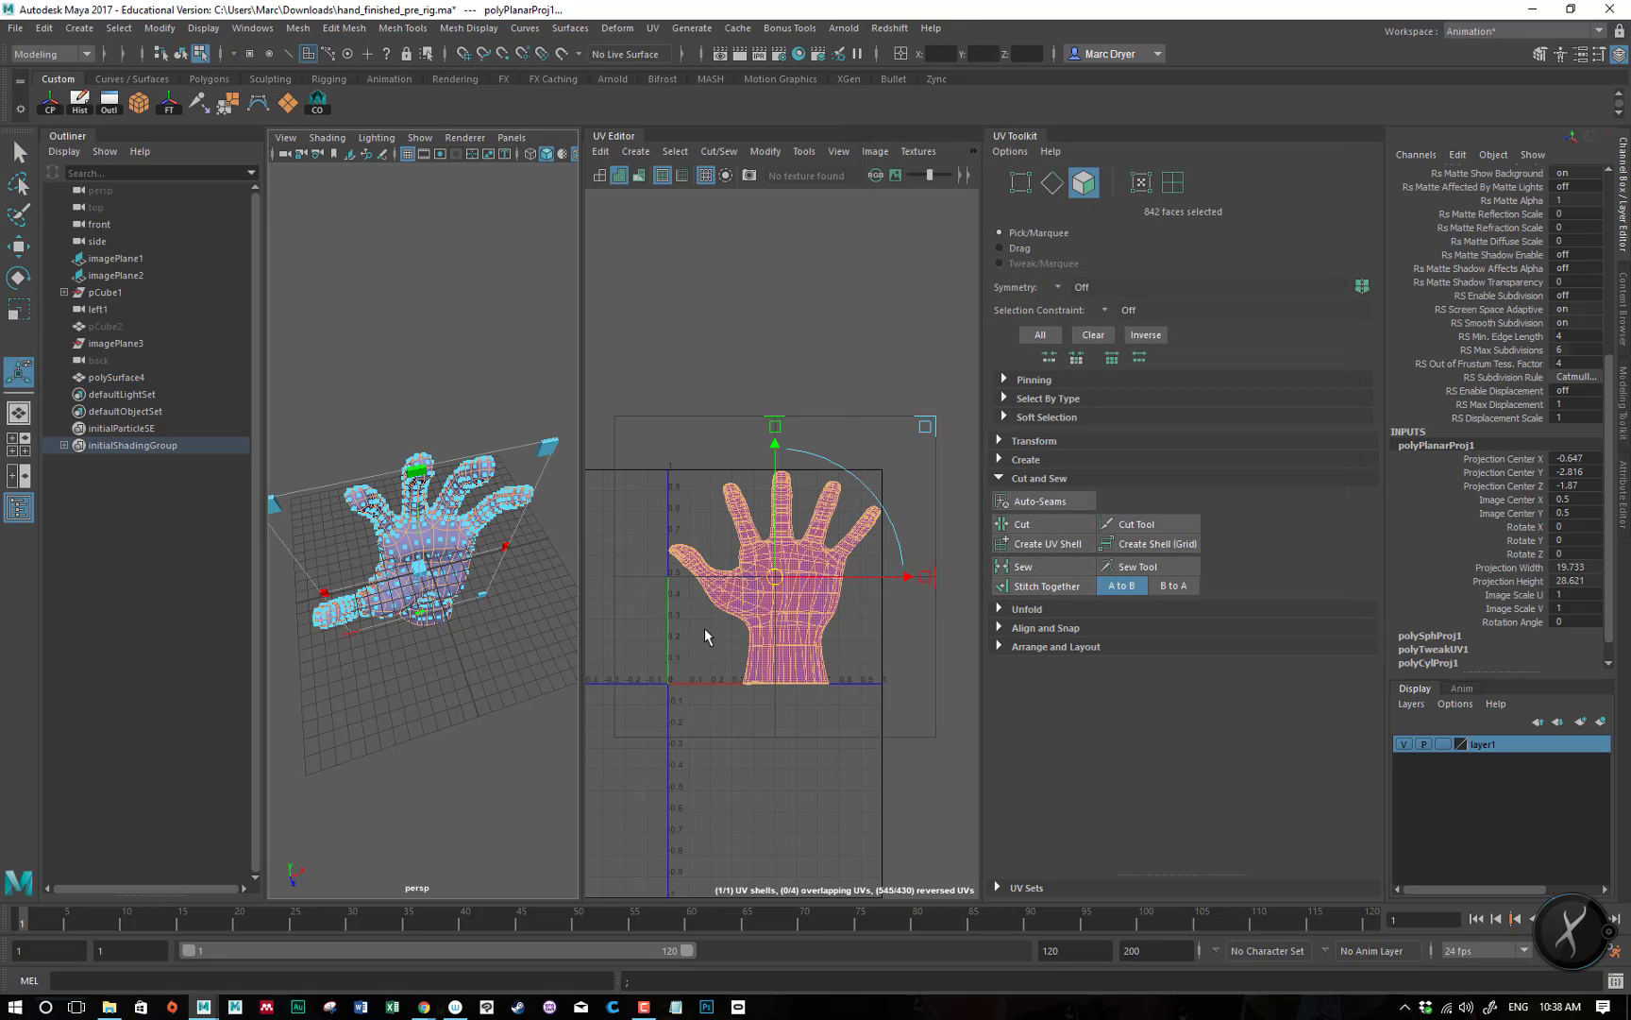
scroll(668, 618, "up", 4)
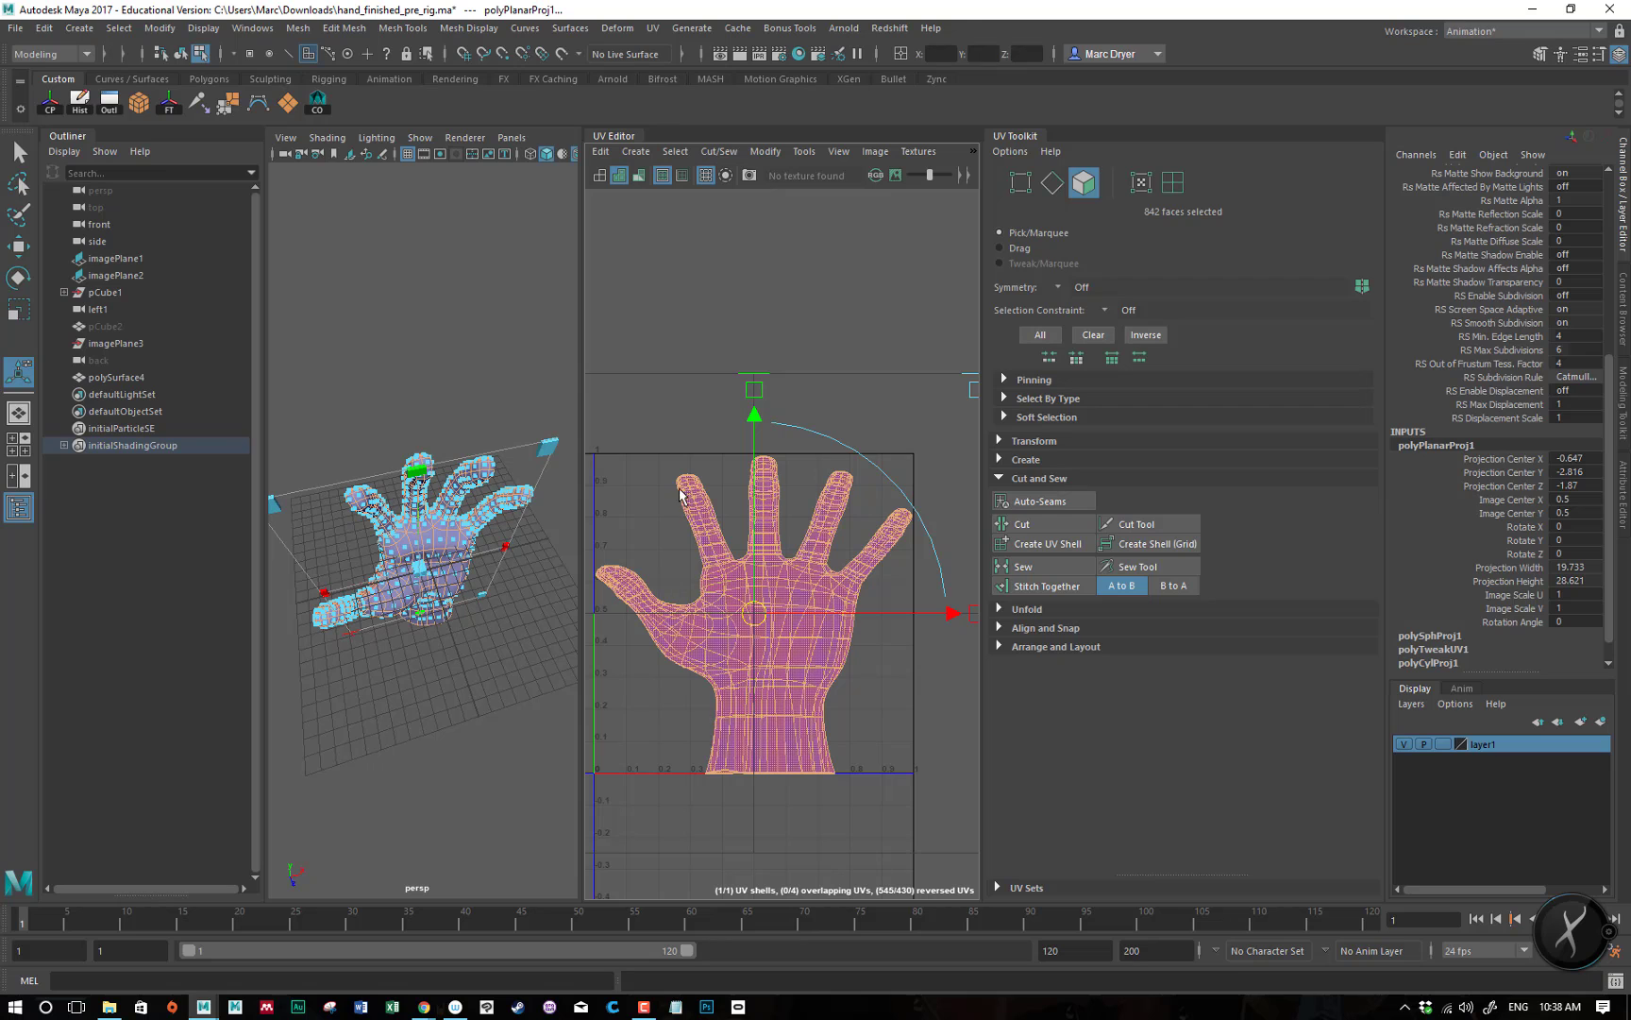
left_click_drag(355, 682, 406, 621, "alt")
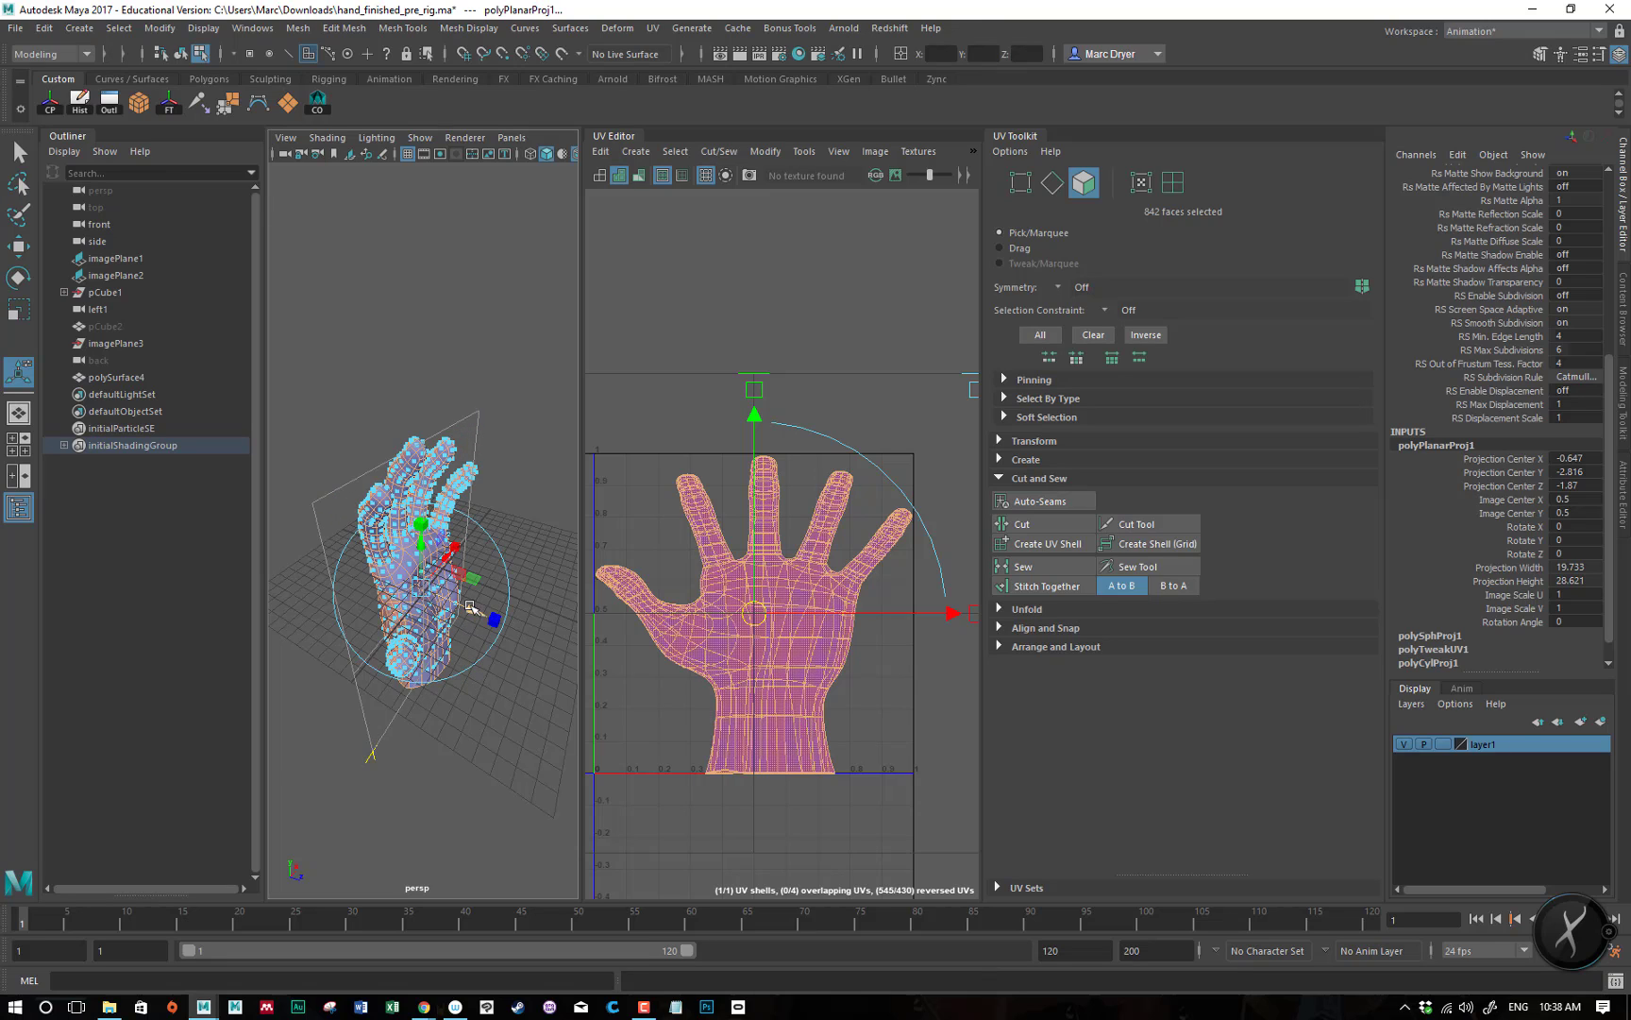
left_click_drag(469, 607, 648, 669)
left_click_drag(406, 675, 487, 650, "alt")
middle_click_drag(488, 650, 404, 664, "alt")
right_click_drag(404, 663, 360, 605, "alt")
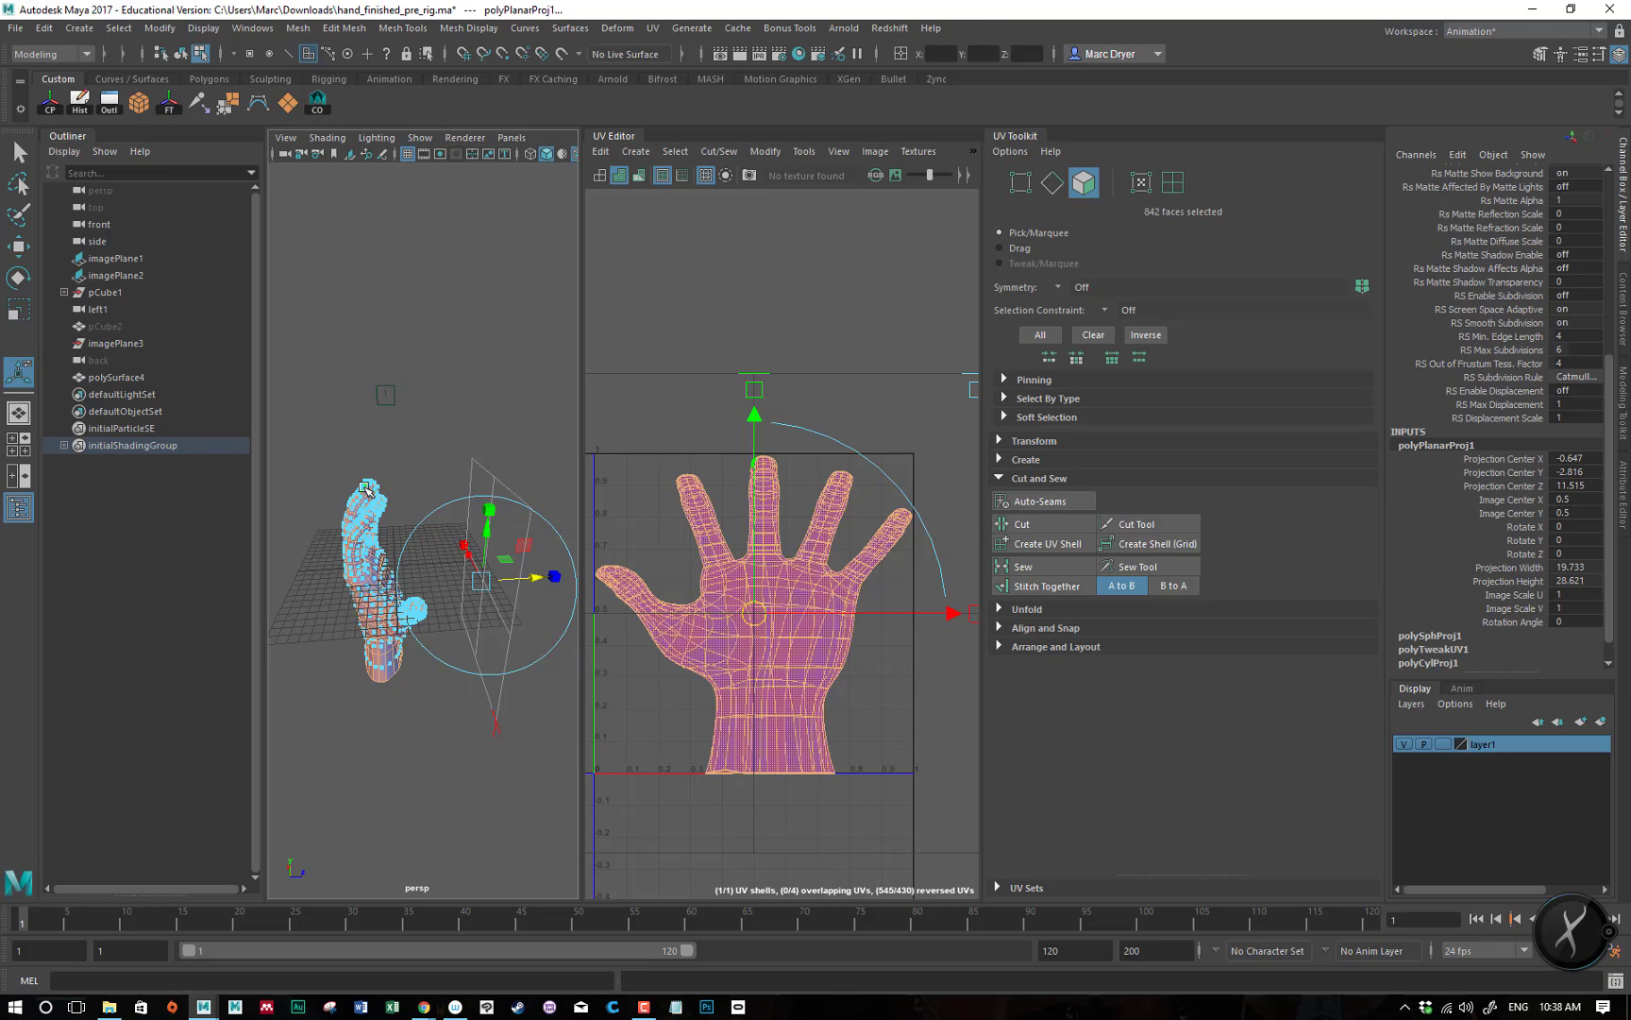
- Select a face on the back of the middle finger and compare it with its place in the UV layout
left_click_drag(375, 529, 421, 527, "alt")
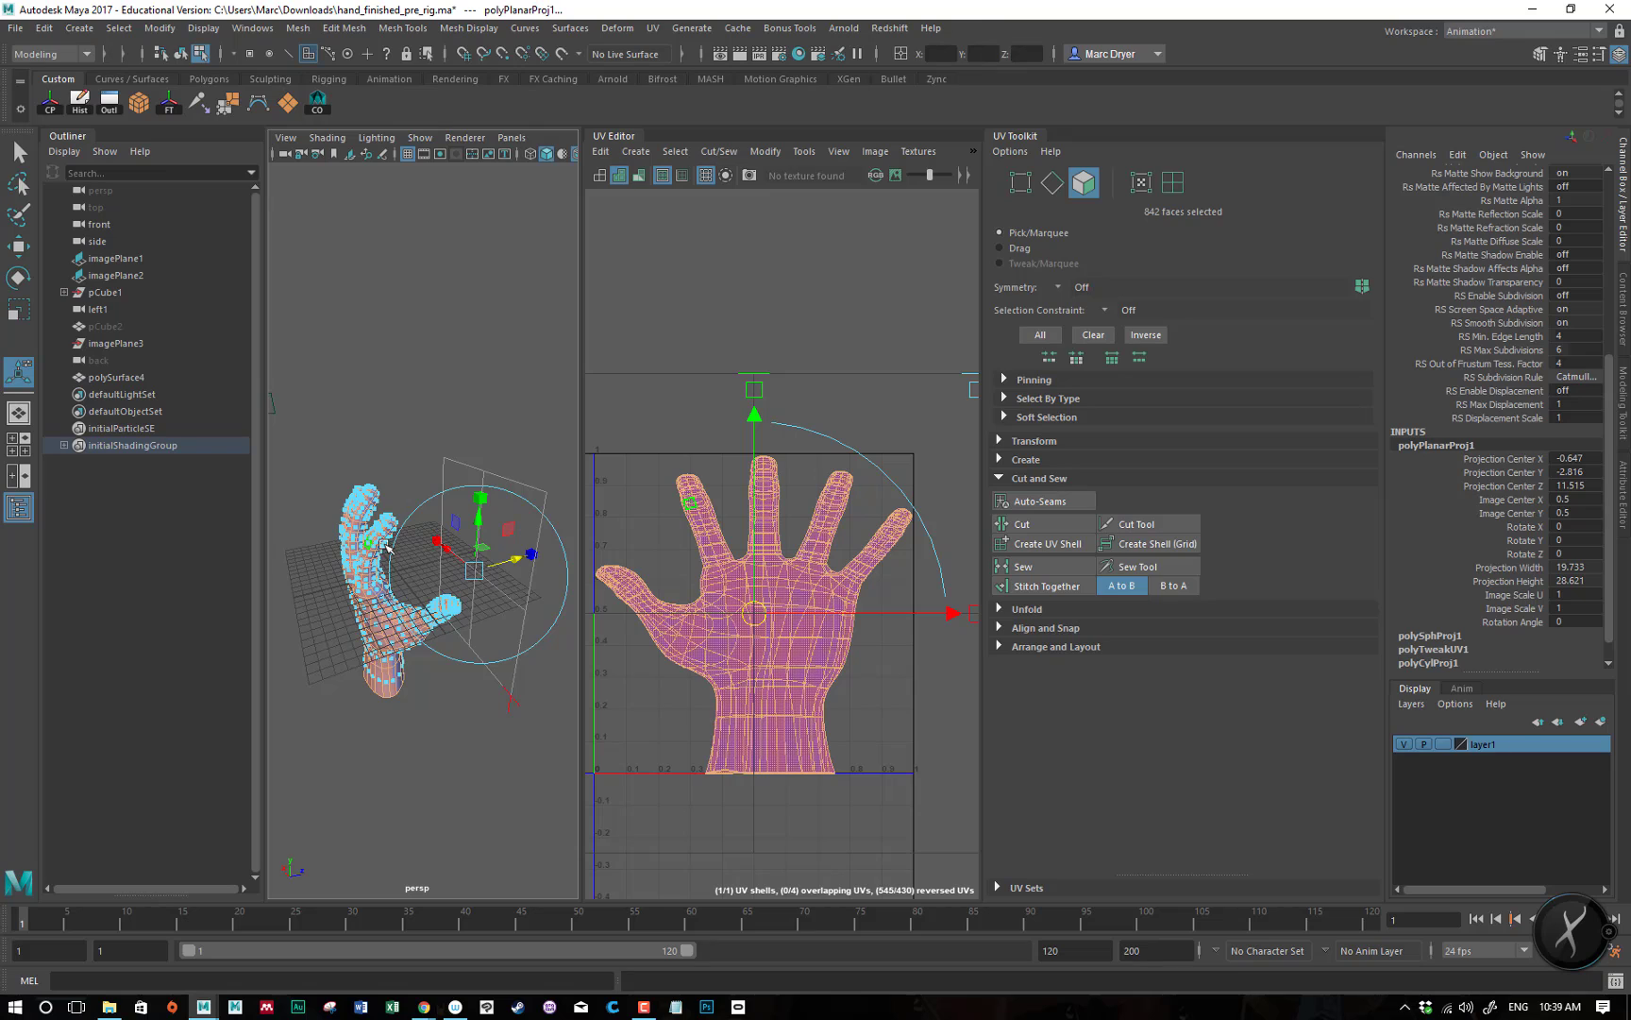
left_click_drag(424, 548, 480, 557, "alt")
right_click_drag(472, 562, 522, 591, "alt")
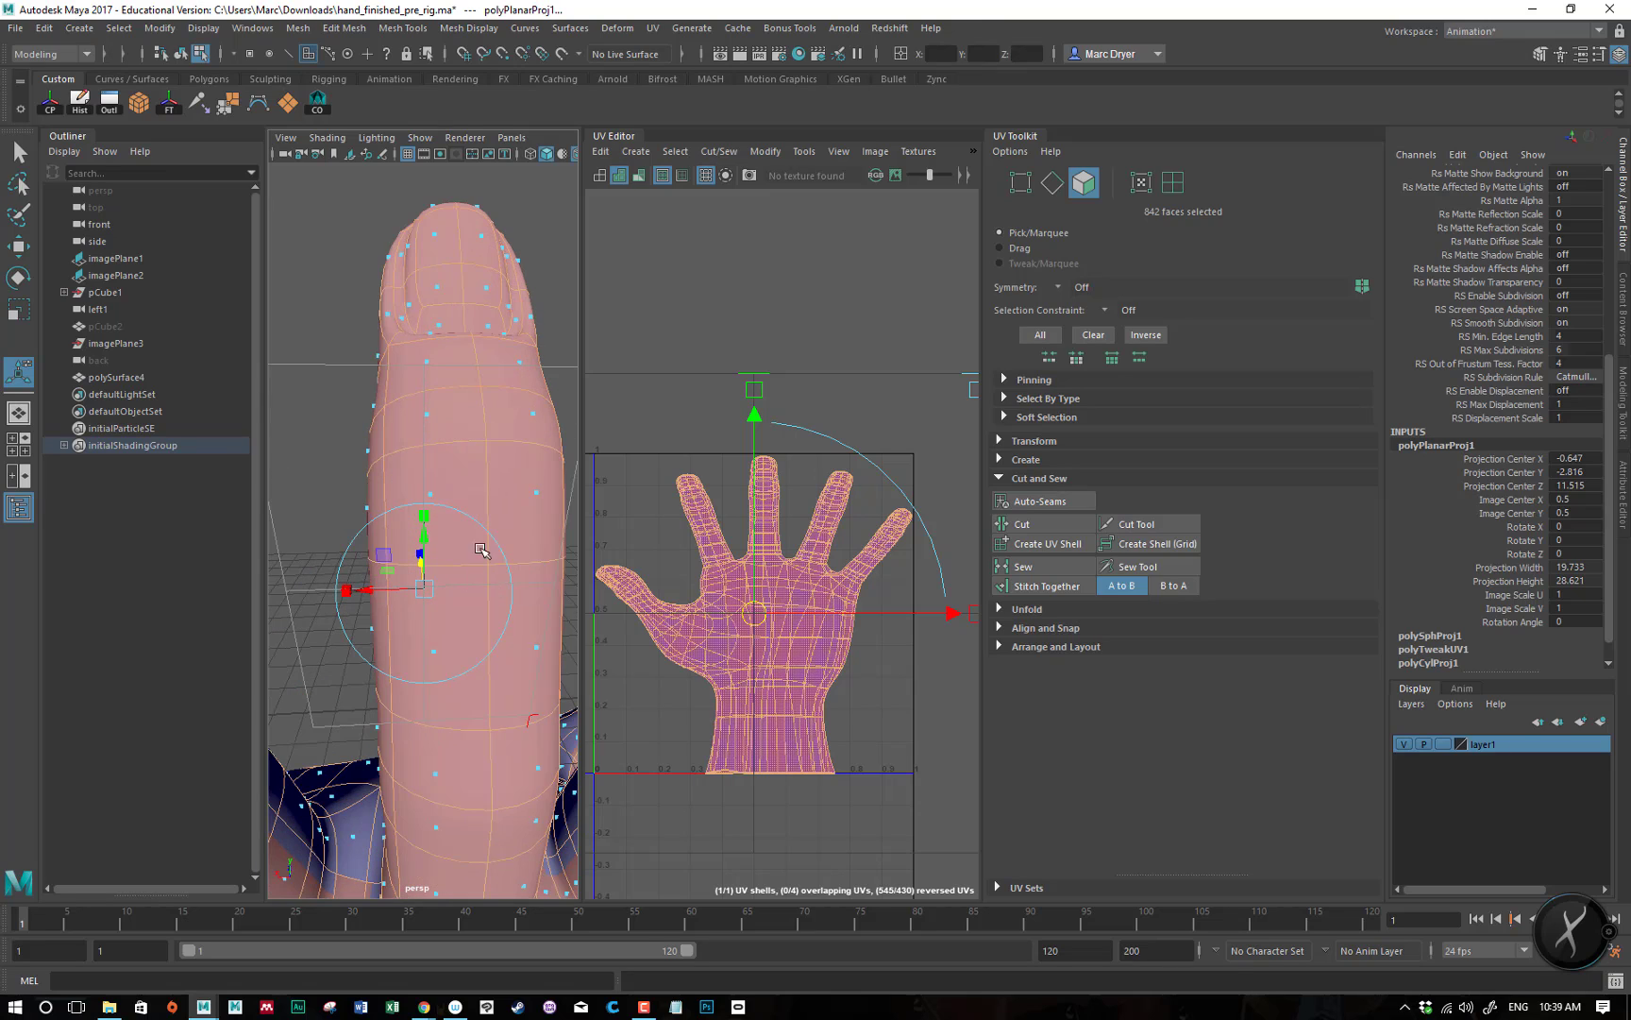
left_click(529, 500)
left_click_drag(528, 540, 474, 544, "alt")
right_click_drag(474, 545, 388, 553, "alt")
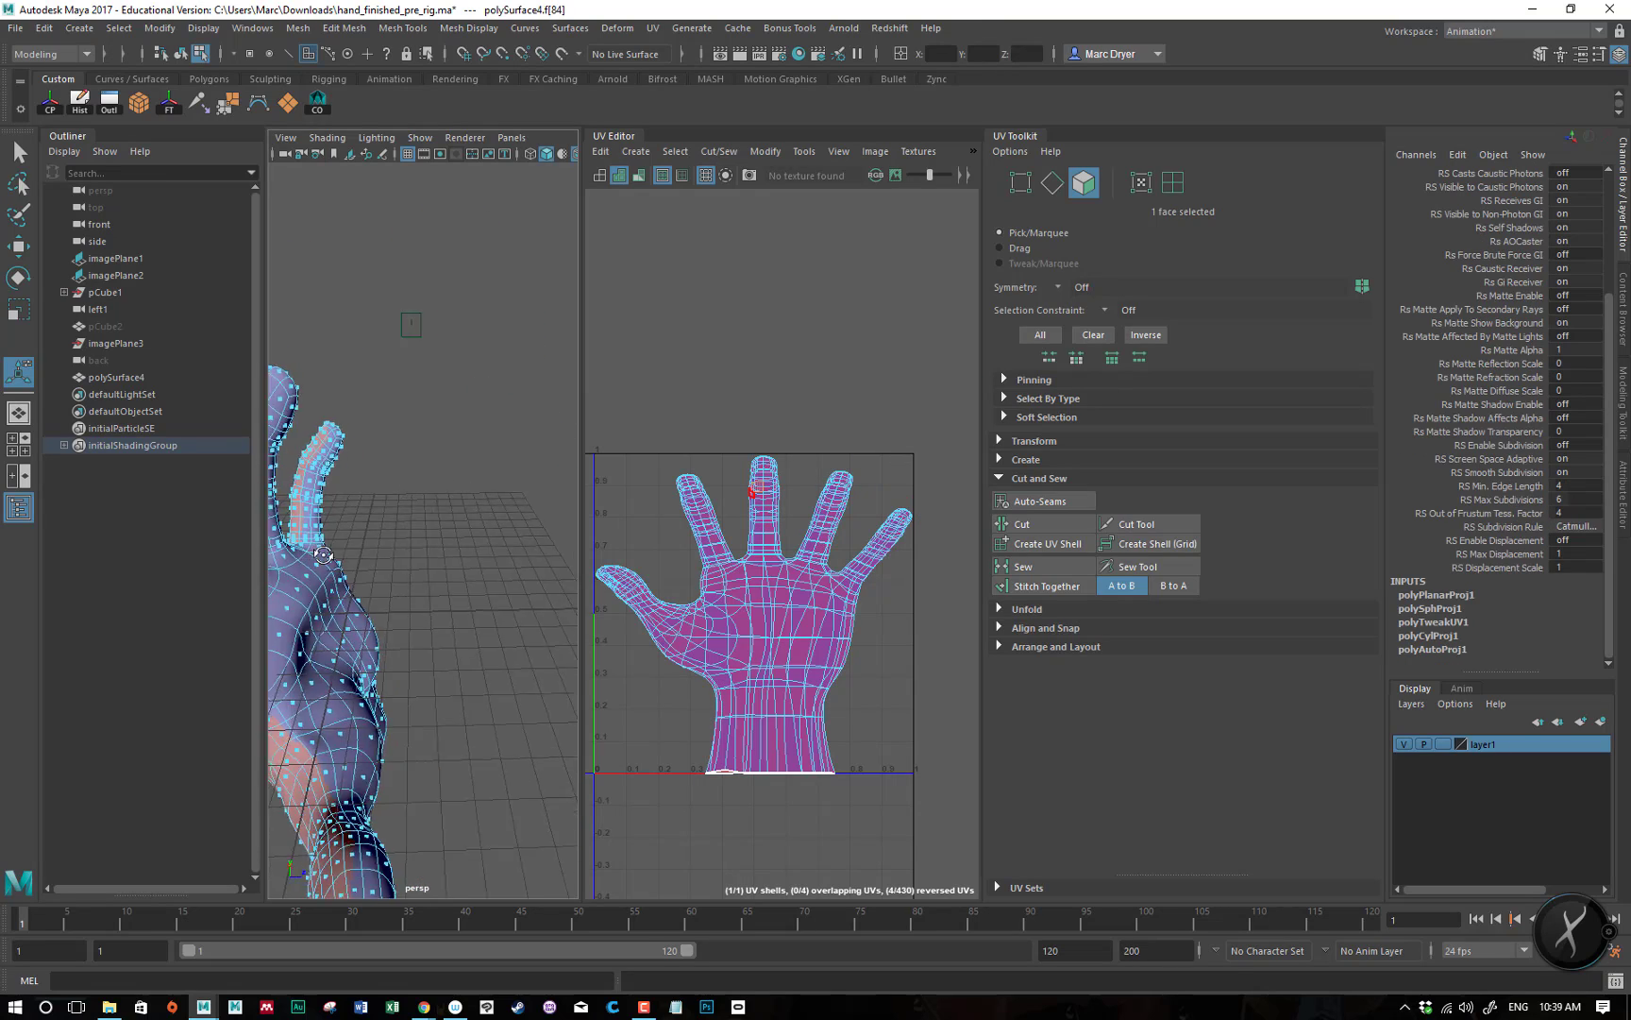
- Select a face on the palm side of the middle finger to compare its UV position with the back-side face
left_click_drag(378, 554, 236, 557, "alt")
middle_click_drag(315, 615, 337, 648, "alt")
right_click_drag(403, 626, 480, 628, "alt")
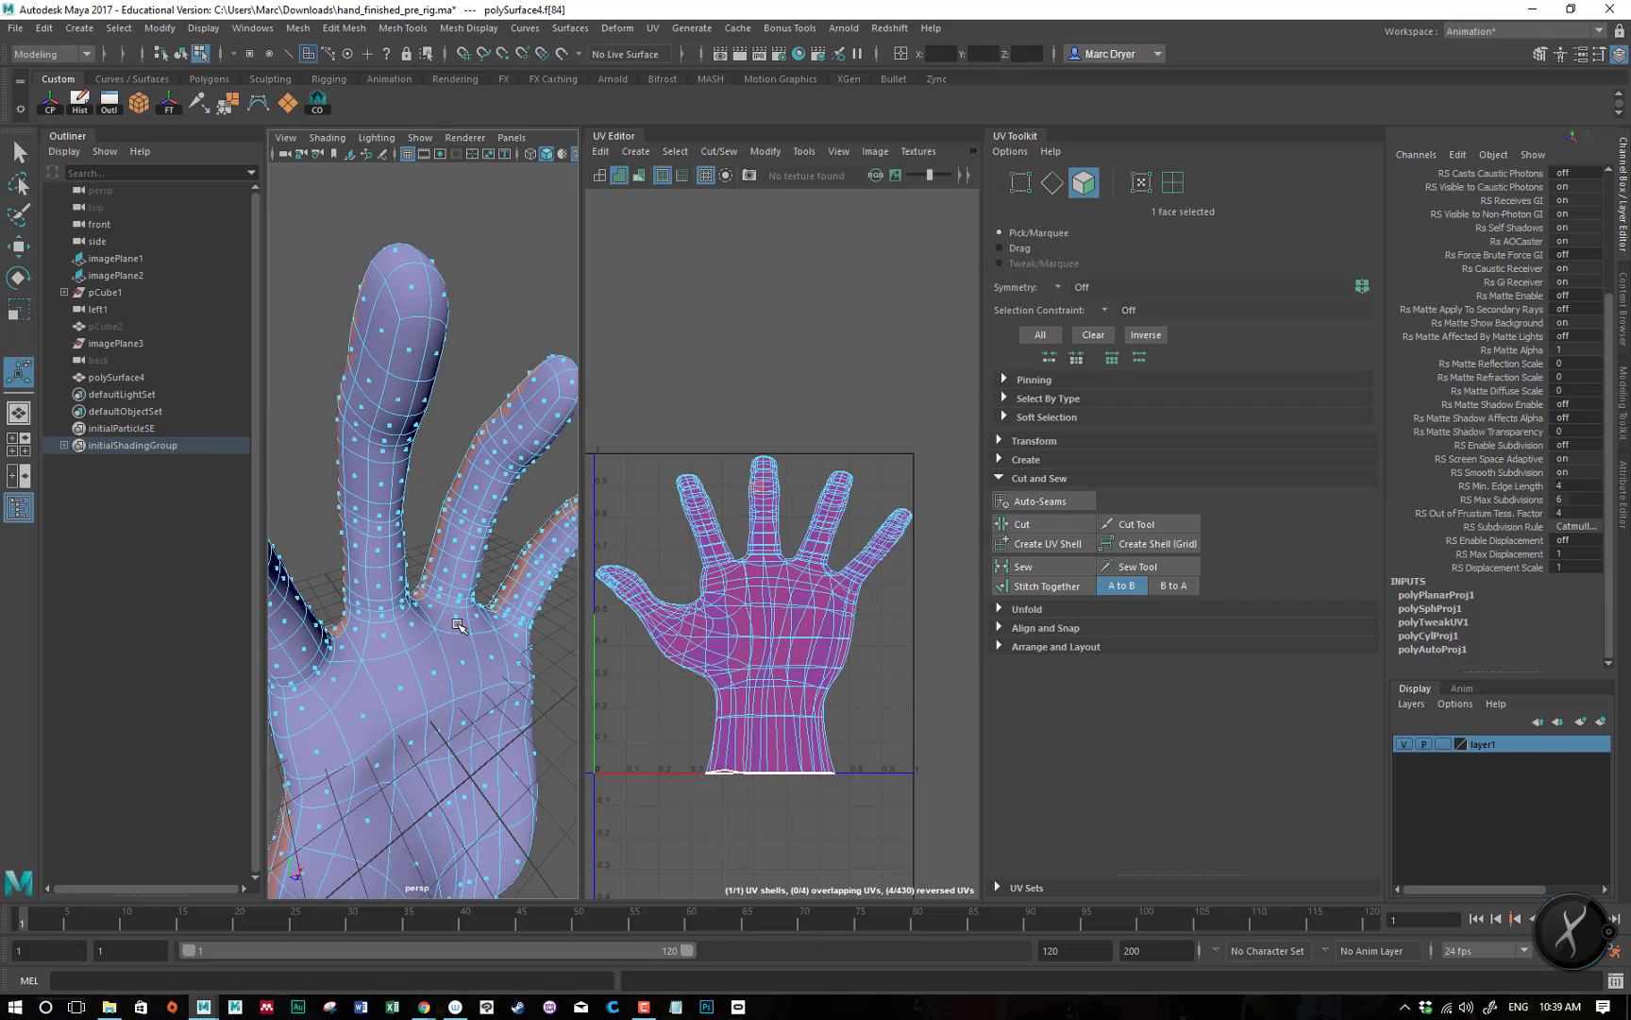
left_click_drag(472, 609, 415, 542, "alt")
left_click(505, 470)
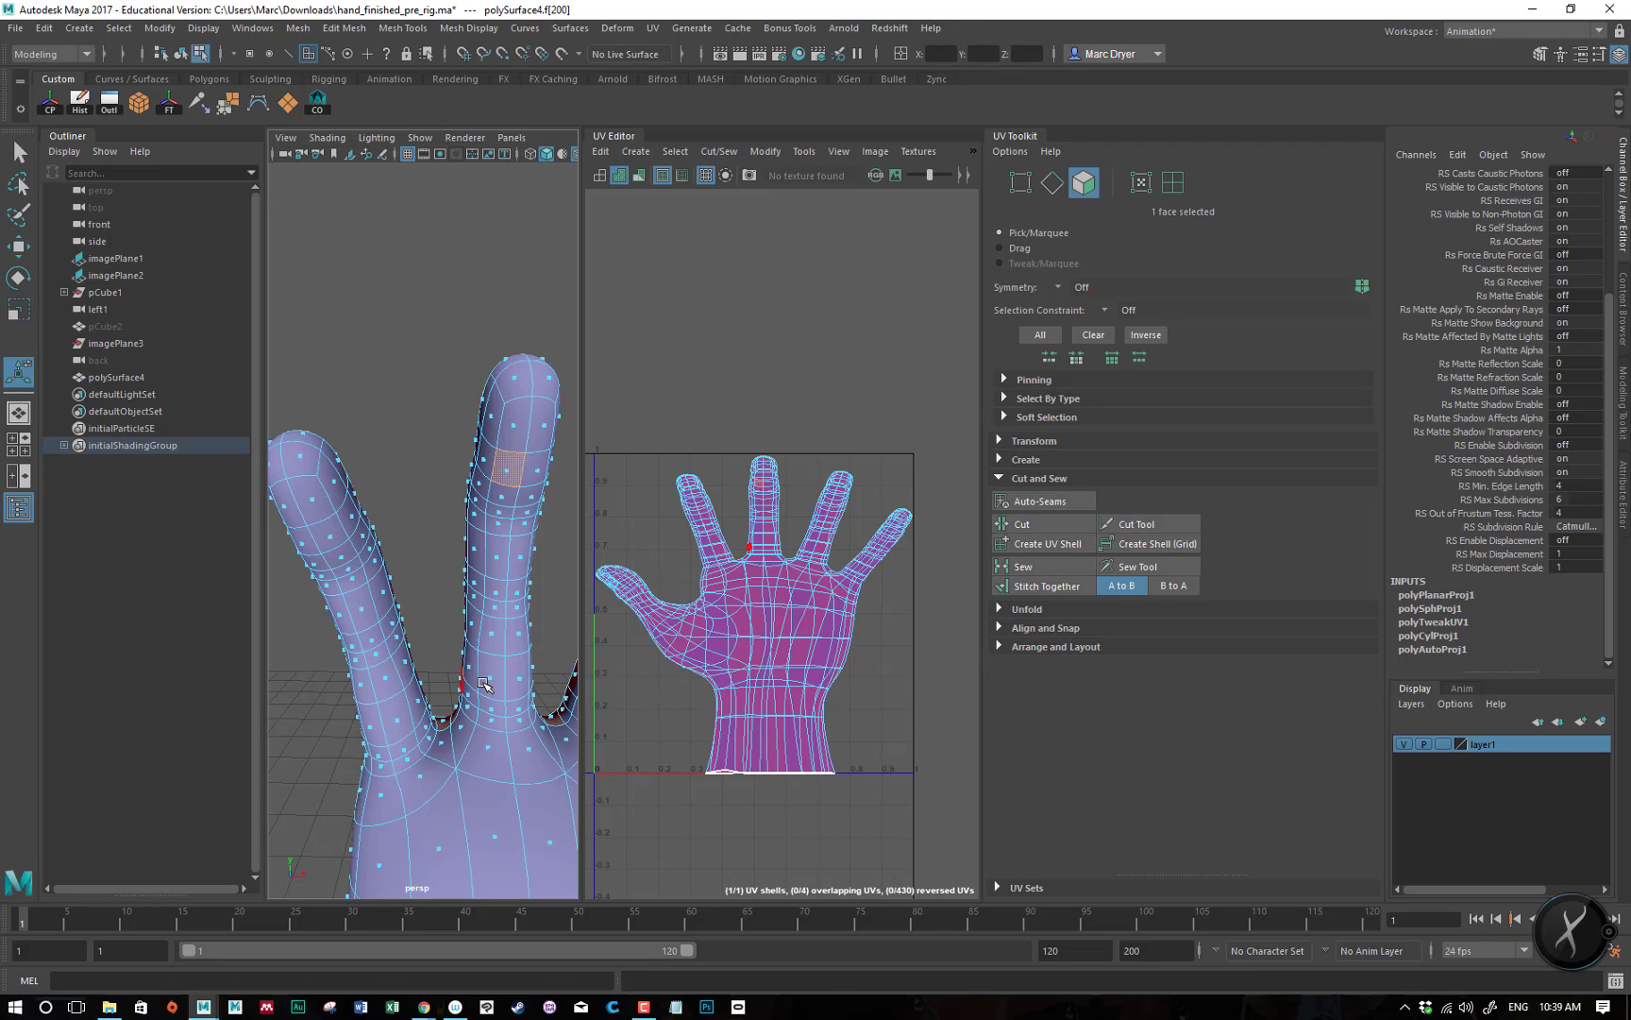
right_click_drag(486, 685, 397, 628, "alt")
mouse_move(529, 605)
left_mouse_down("alt")
mouse_move(542, 571)
mouse_move(521, 583)
left_mouse_up("alt")
- Hide the viewport grid and examine the palm and sides of the hand against the planar UV layout
left_click(407, 154)
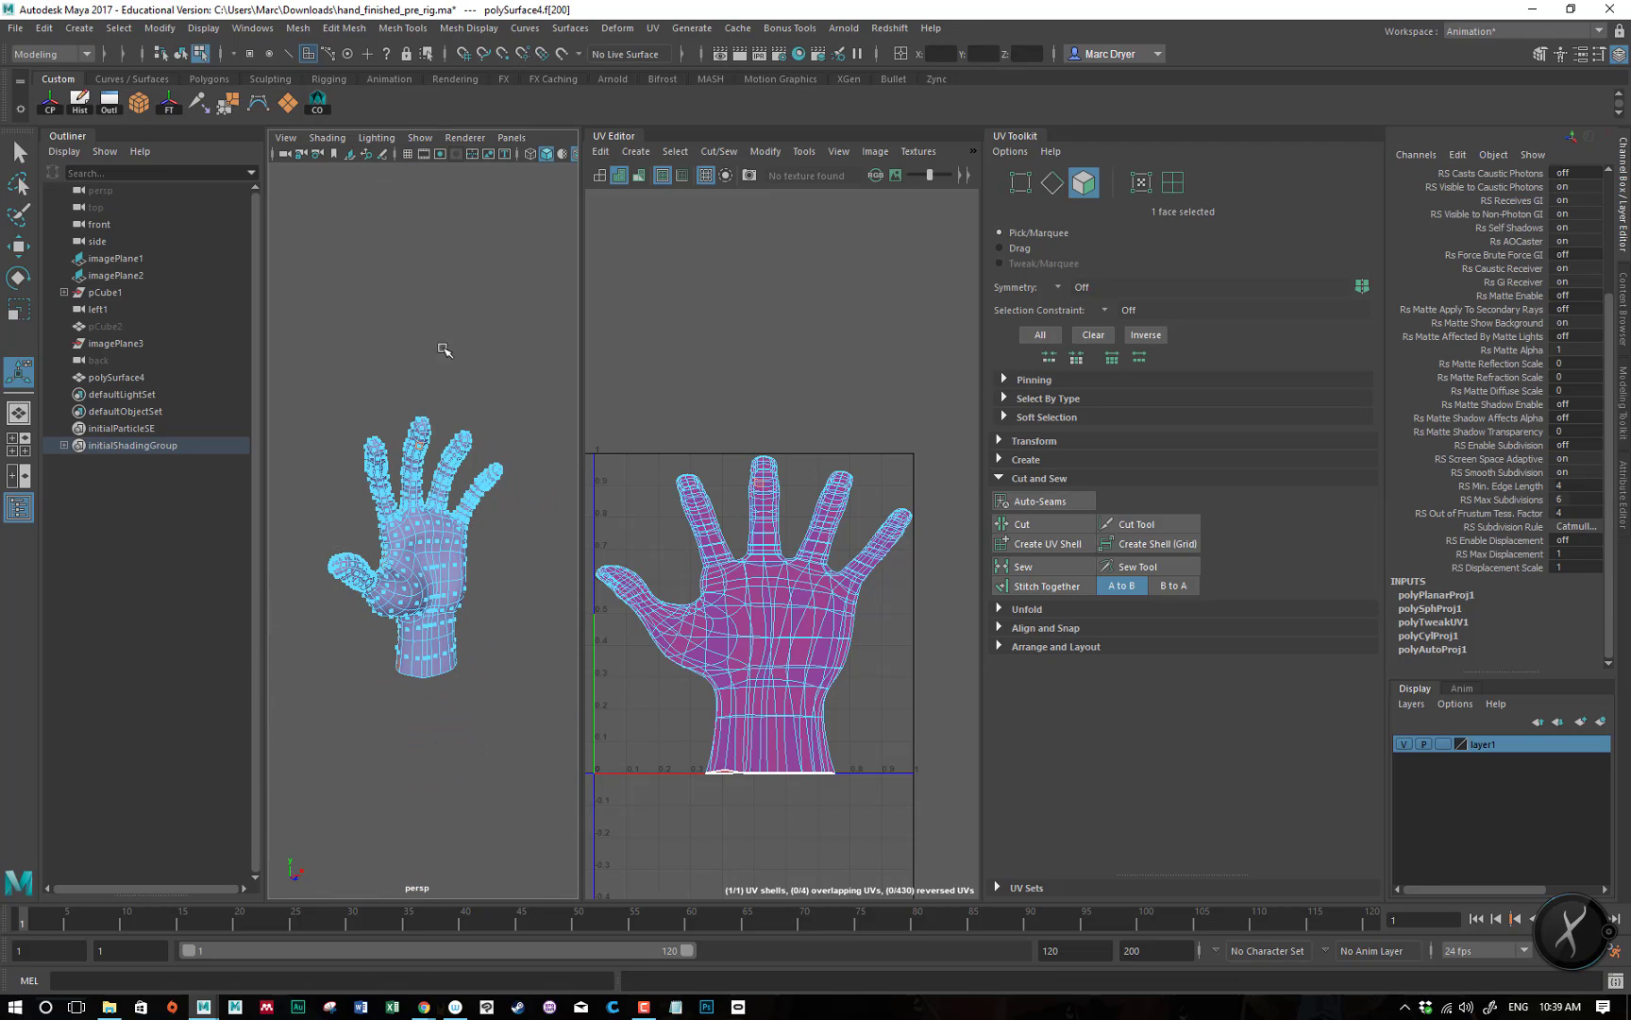
left_click_drag(411, 549, 477, 558, "alt")
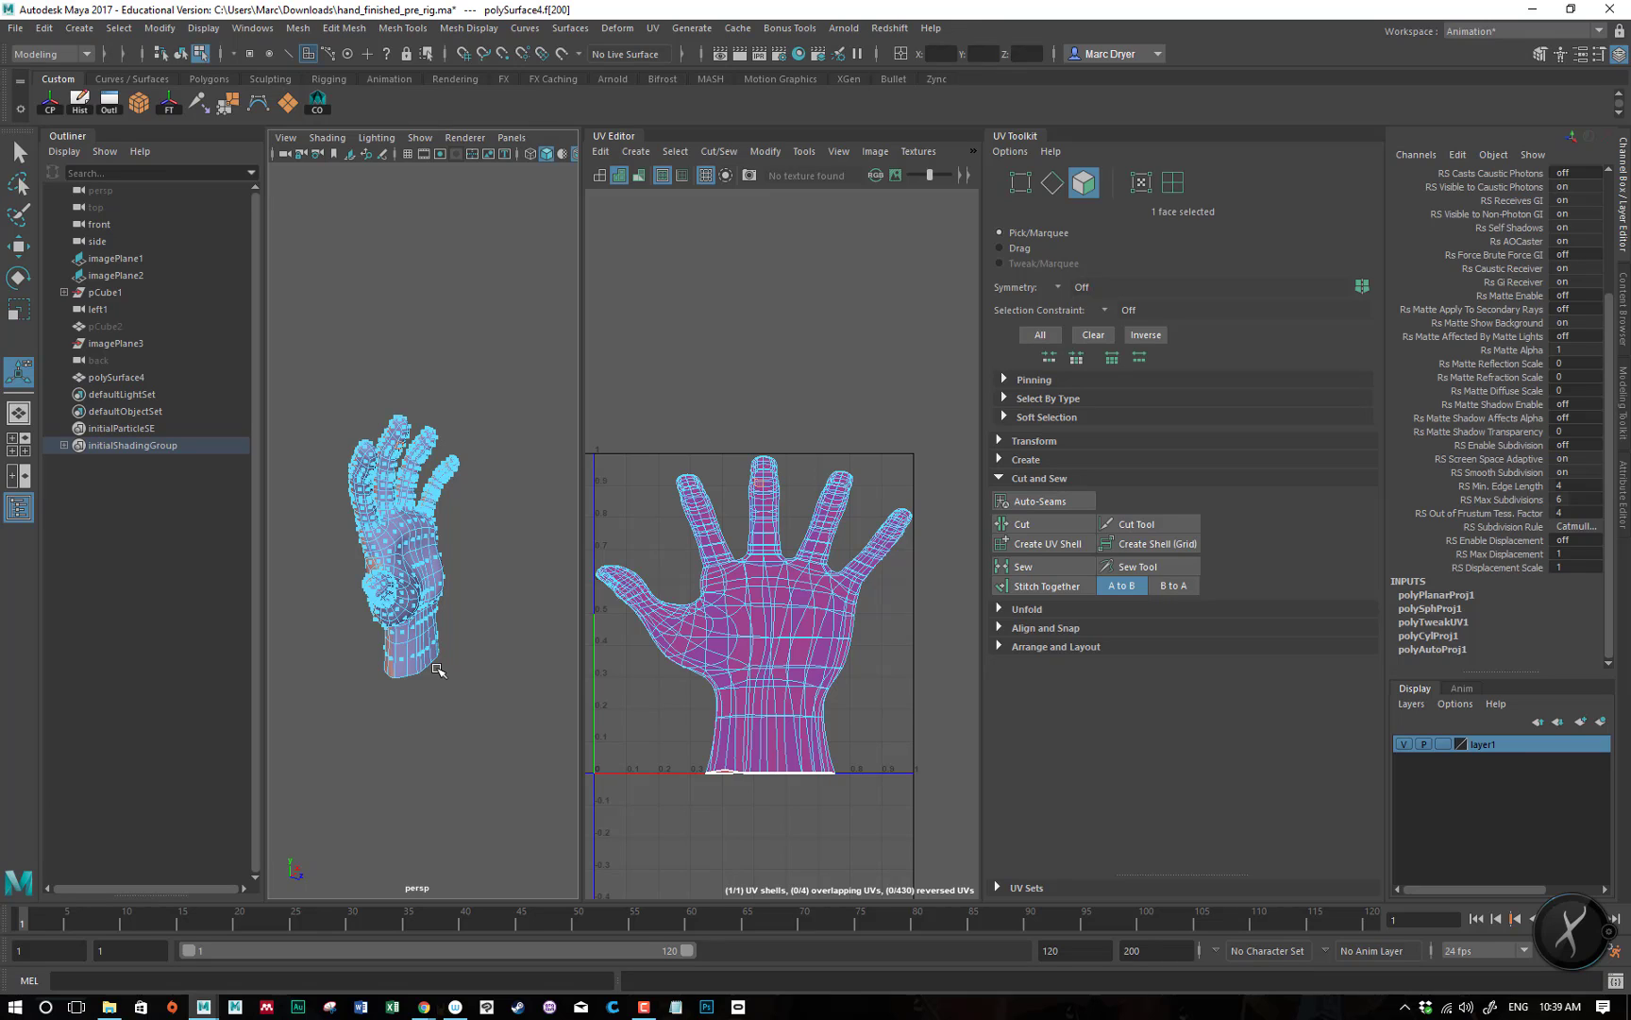
left_click_drag(437, 670, 500, 652, "alt")
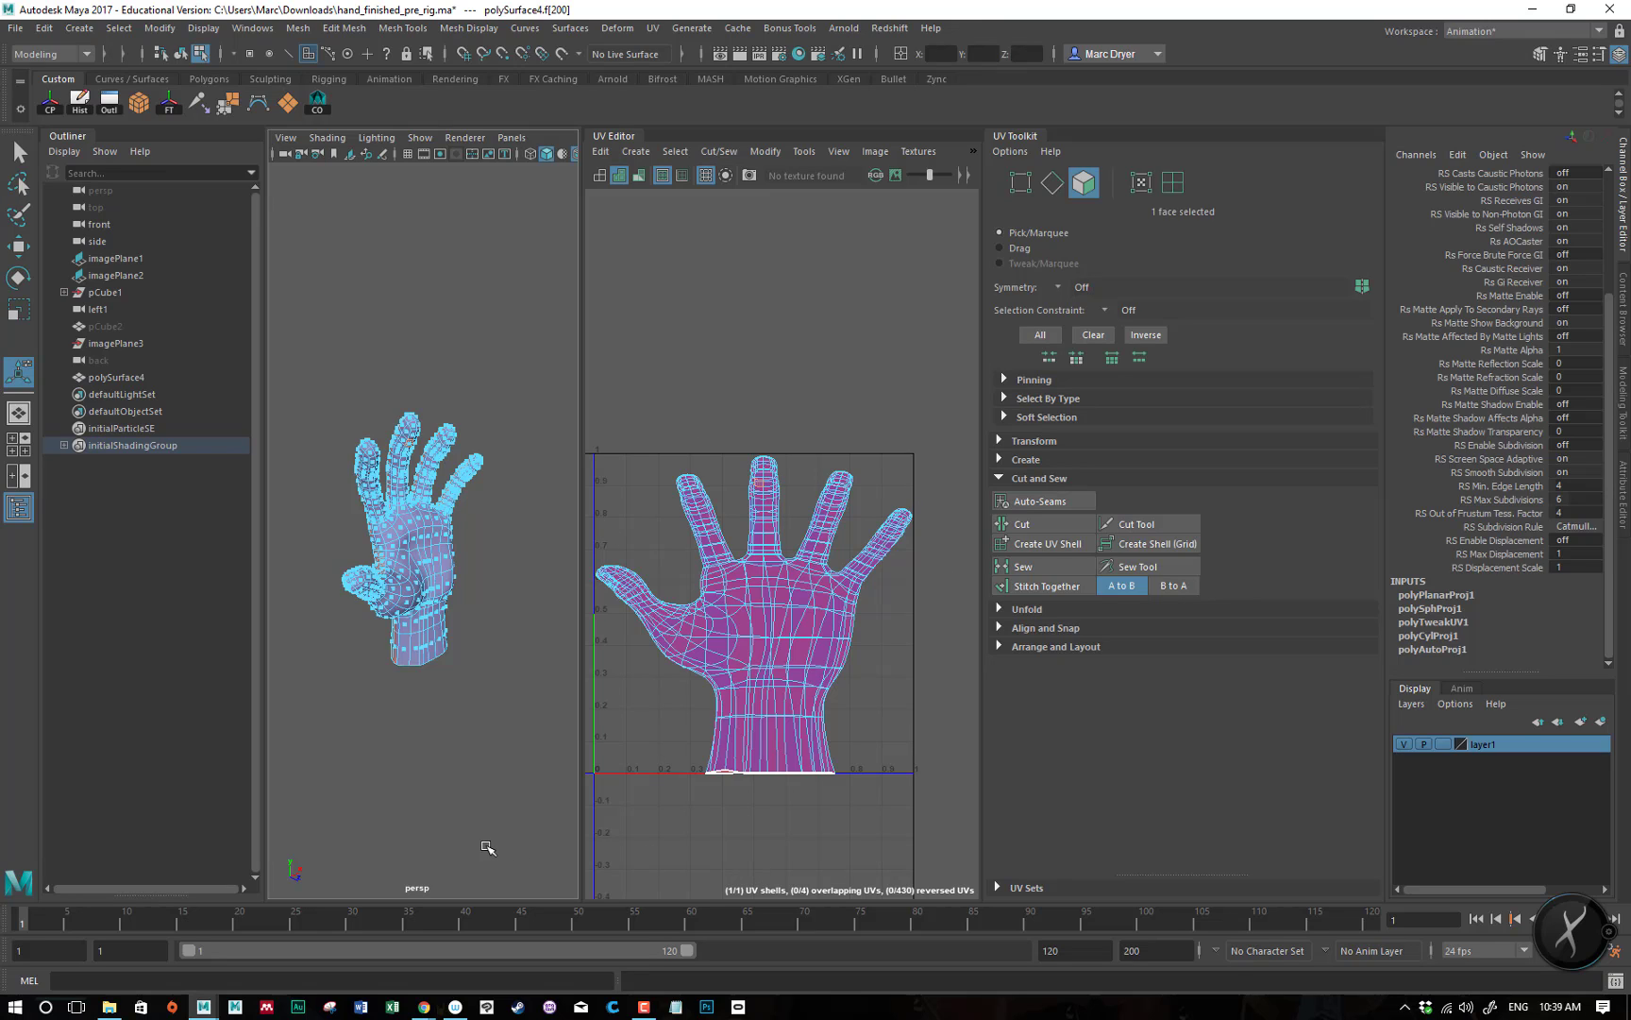
left_click_drag(508, 716, 412, 712, "alt")
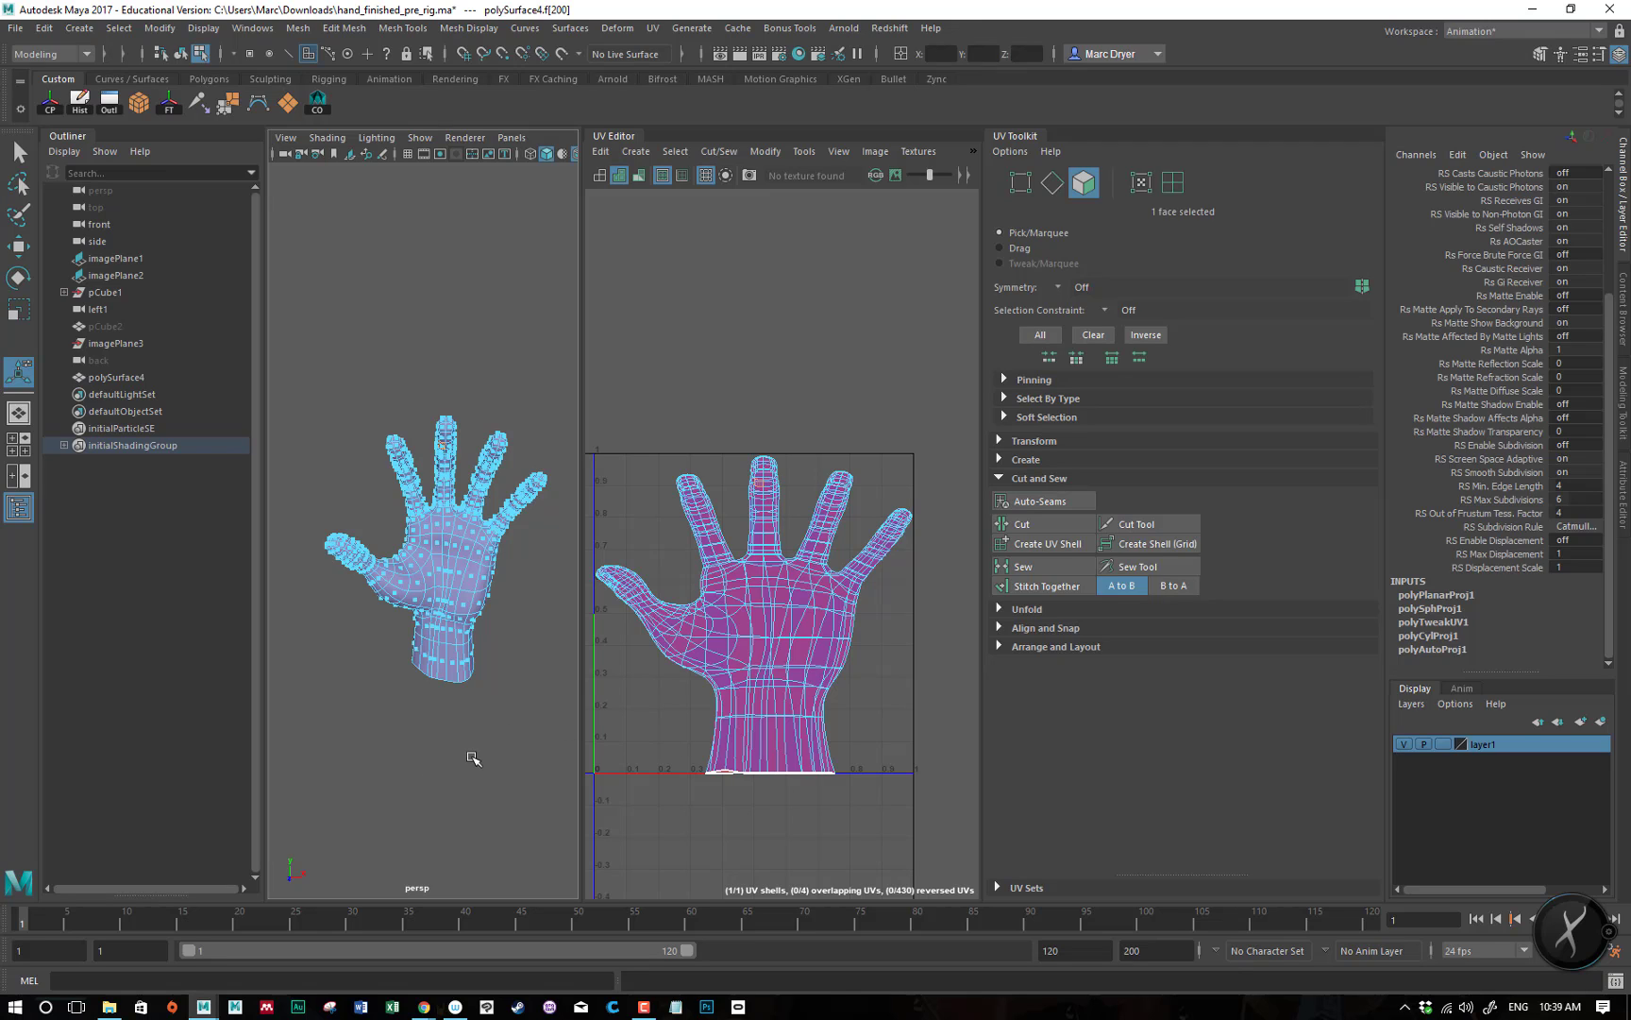
left_click_drag(486, 695, 318, 655, "alt")
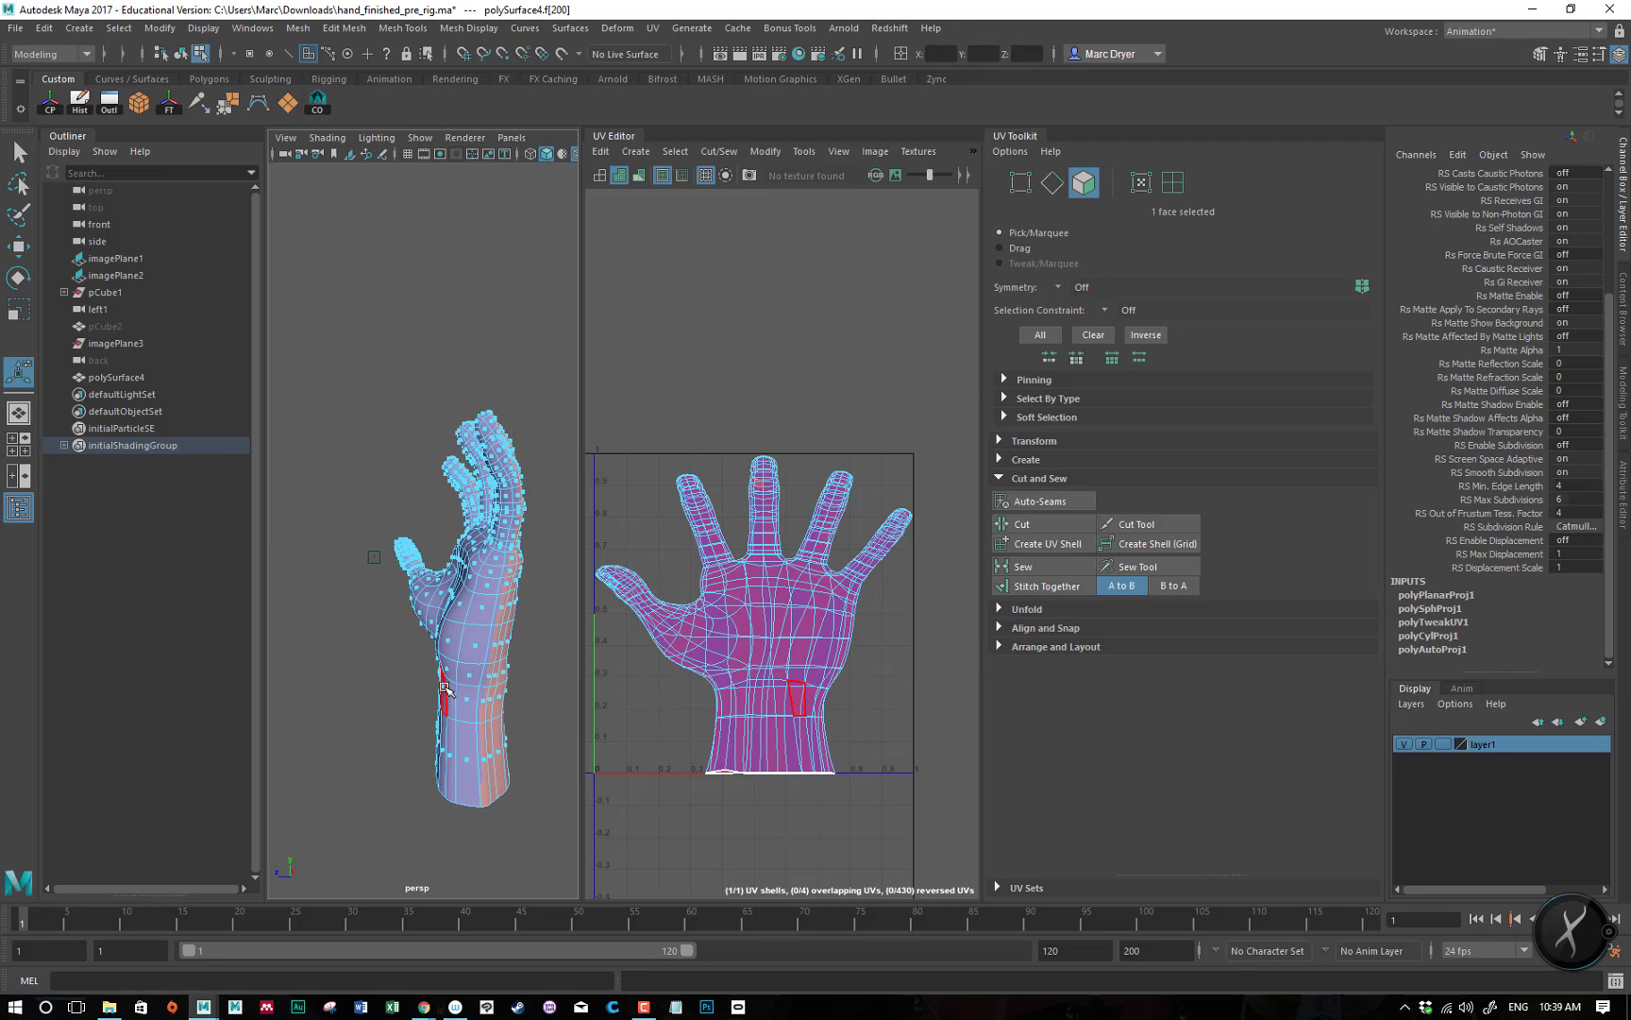
- Return the hand to object mode, clear the selection and examine its side, fingers and wrist for a possible seam path
right_click_drag(456, 547, 553, 485)
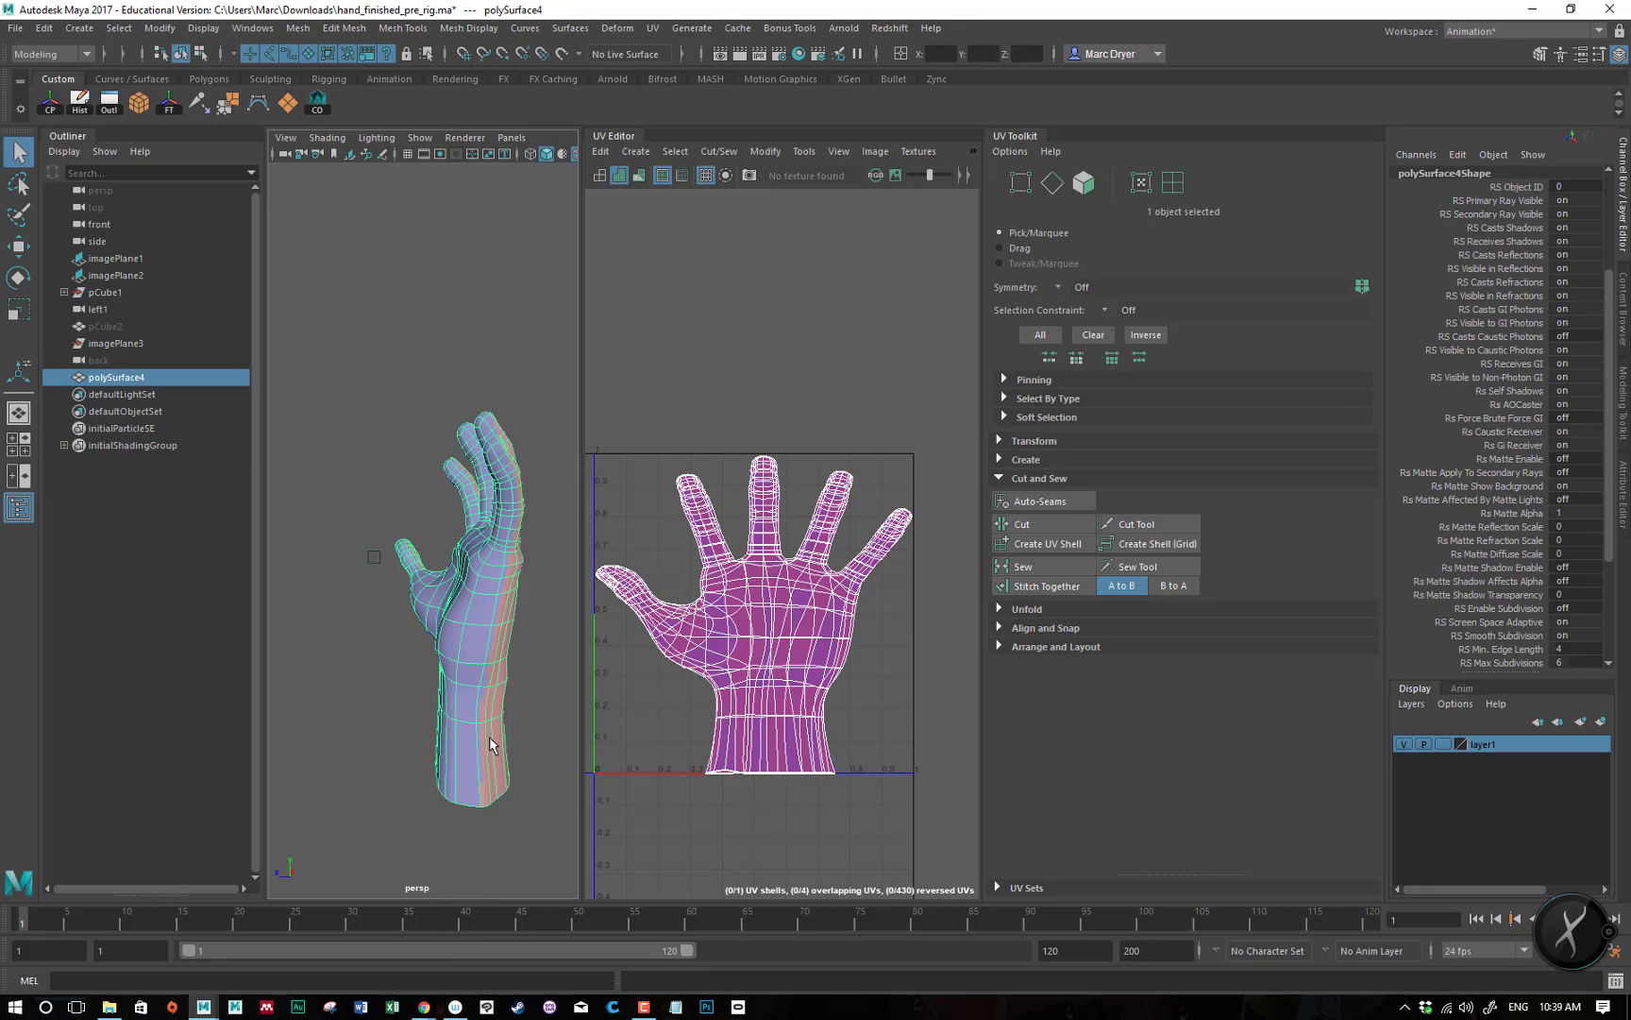
left_click(517, 734)
left_click_drag(517, 735, 423, 746, "alt")
right_click_drag(412, 745, 506, 735, "alt")
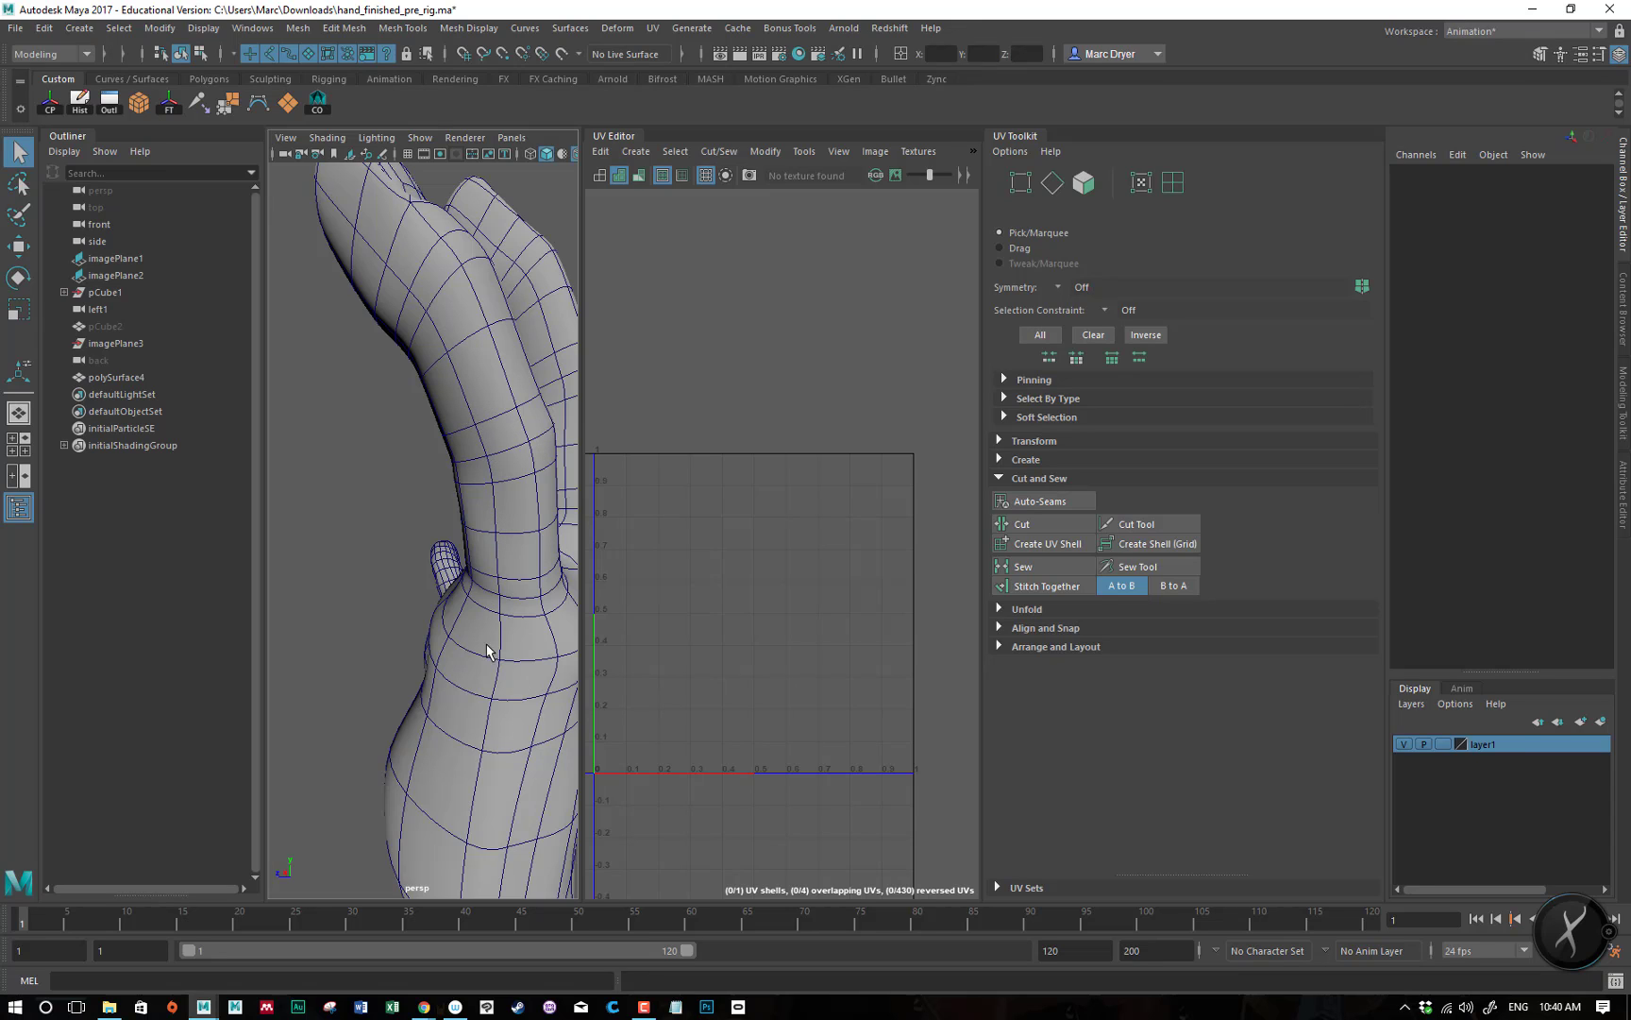
right_click_drag(525, 723, 417, 729, "alt")
left_click_drag(417, 729, 468, 710, "alt")
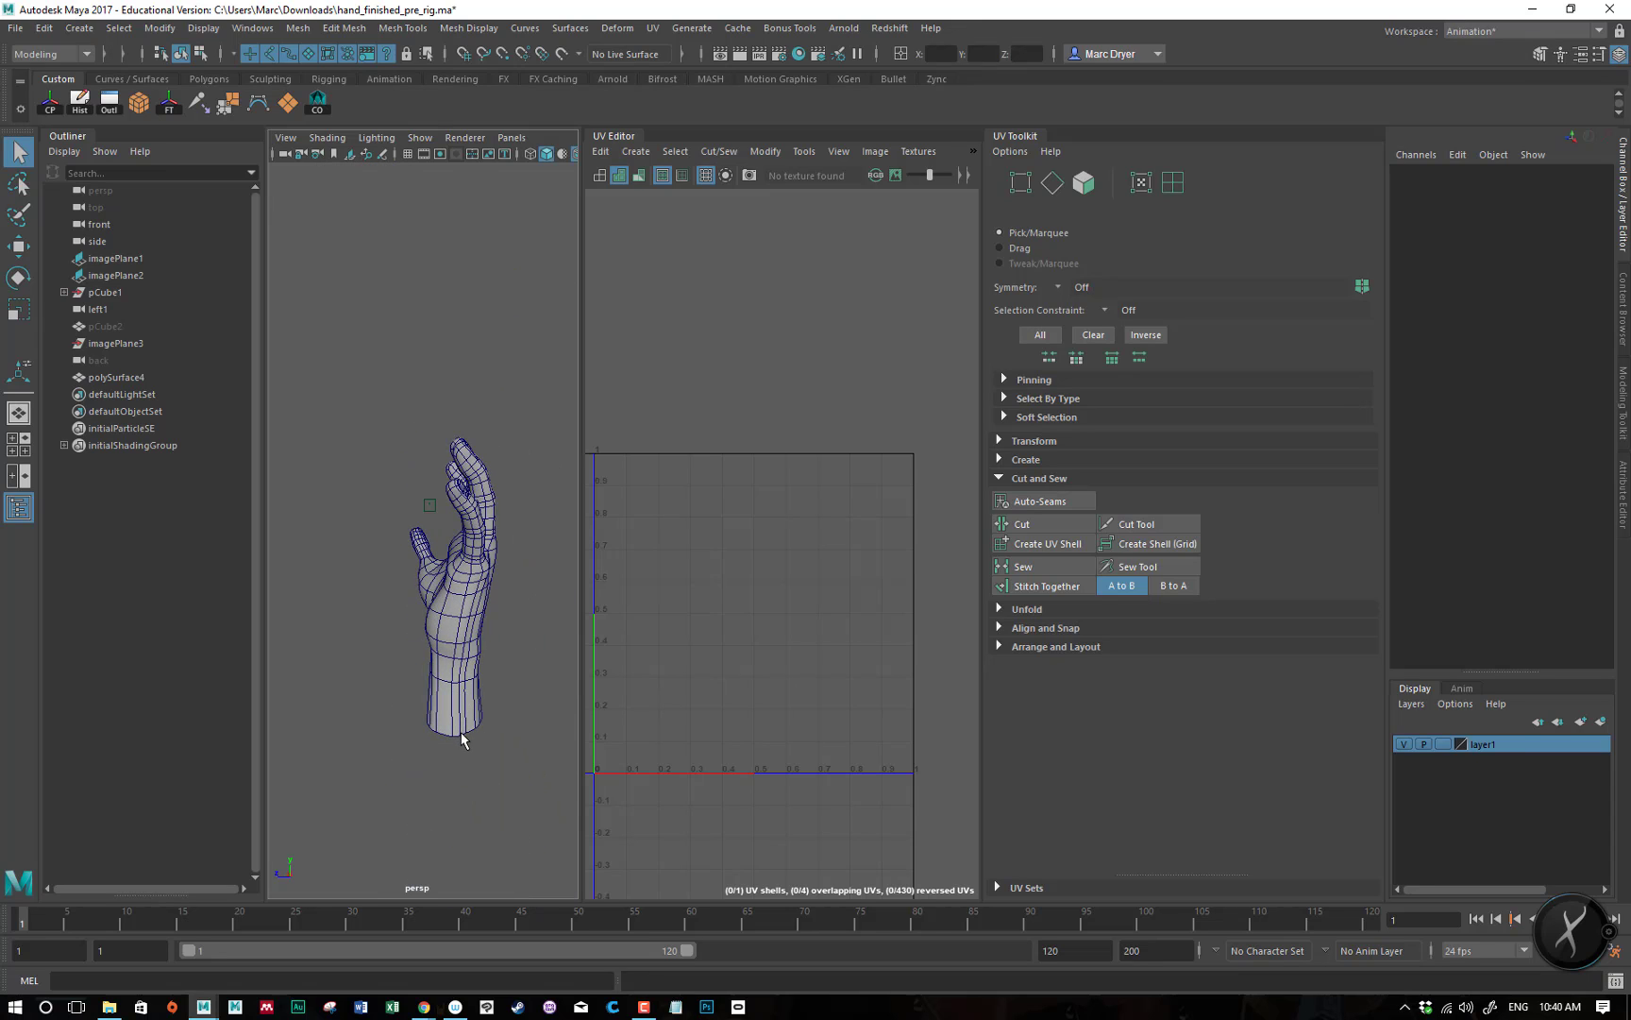
left_click_drag(449, 536, 482, 605, "alt")
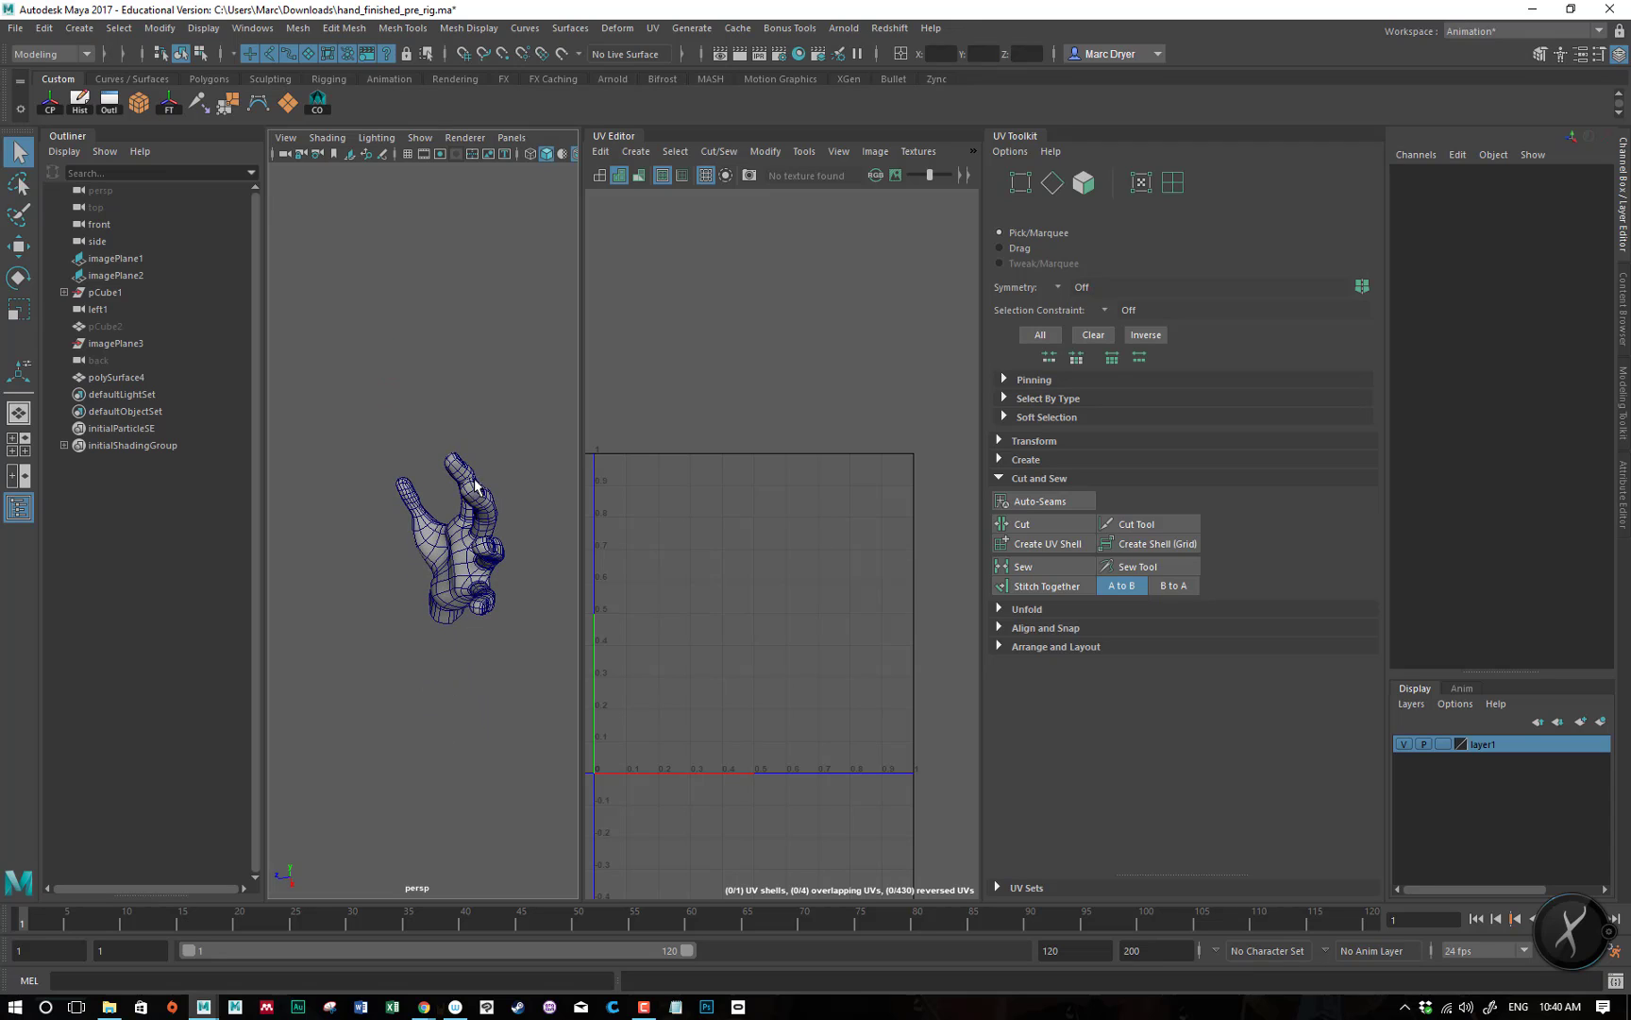
left_click_drag(475, 486, 453, 714, "alt")
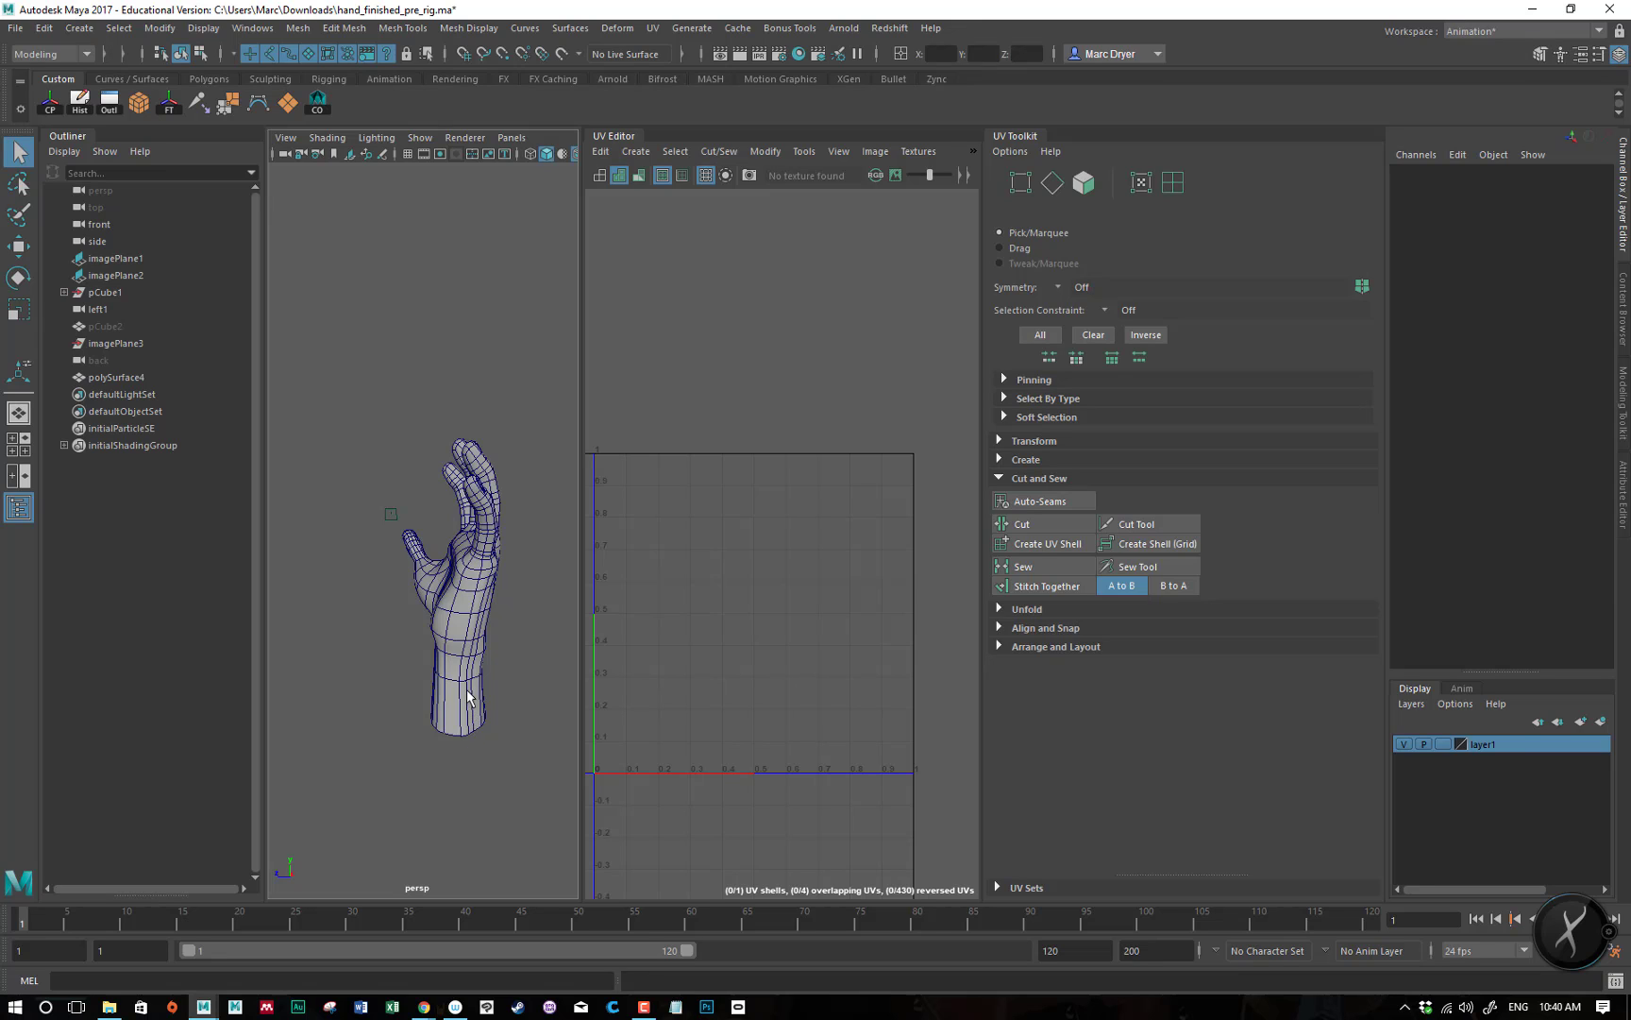
left_click_drag(437, 524, 443, 582, "alt")
left_click_drag(395, 673, 273, 658, "alt")
middle_click_drag(425, 631, 417, 602, "alt")
scroll(418, 601, "down", 5)
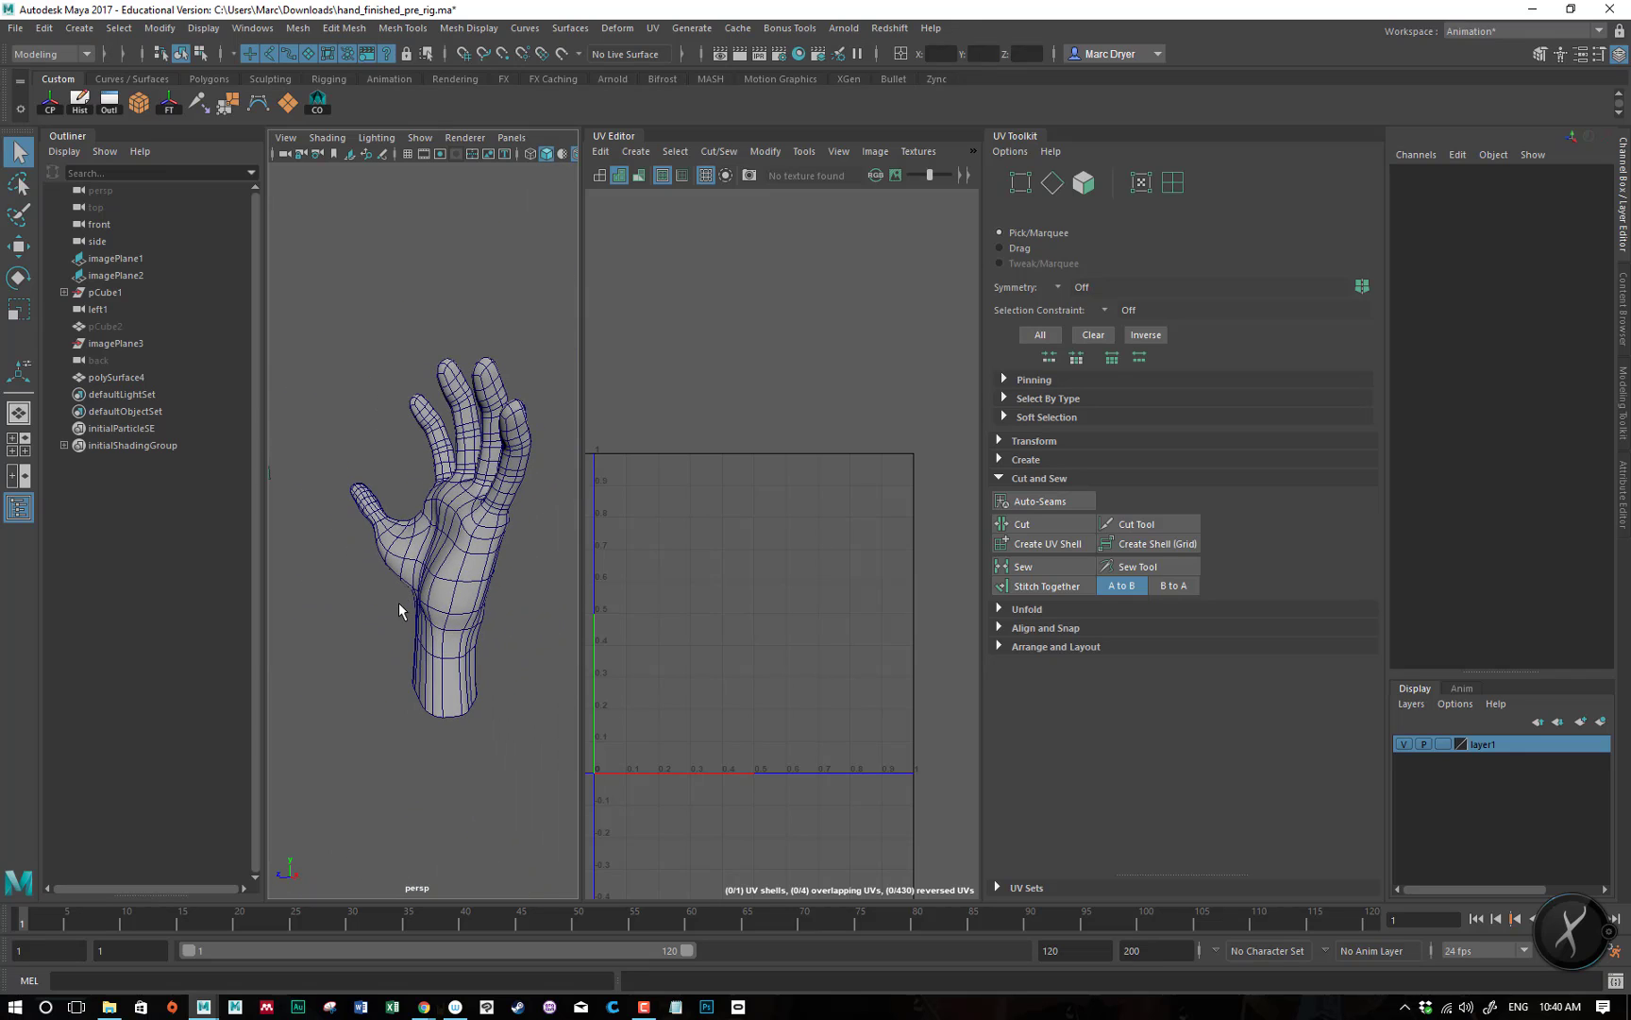
- Reselect the hand, switch to edge selection and select the edge loop running up the outer side of the wrist
left_click(457, 625)
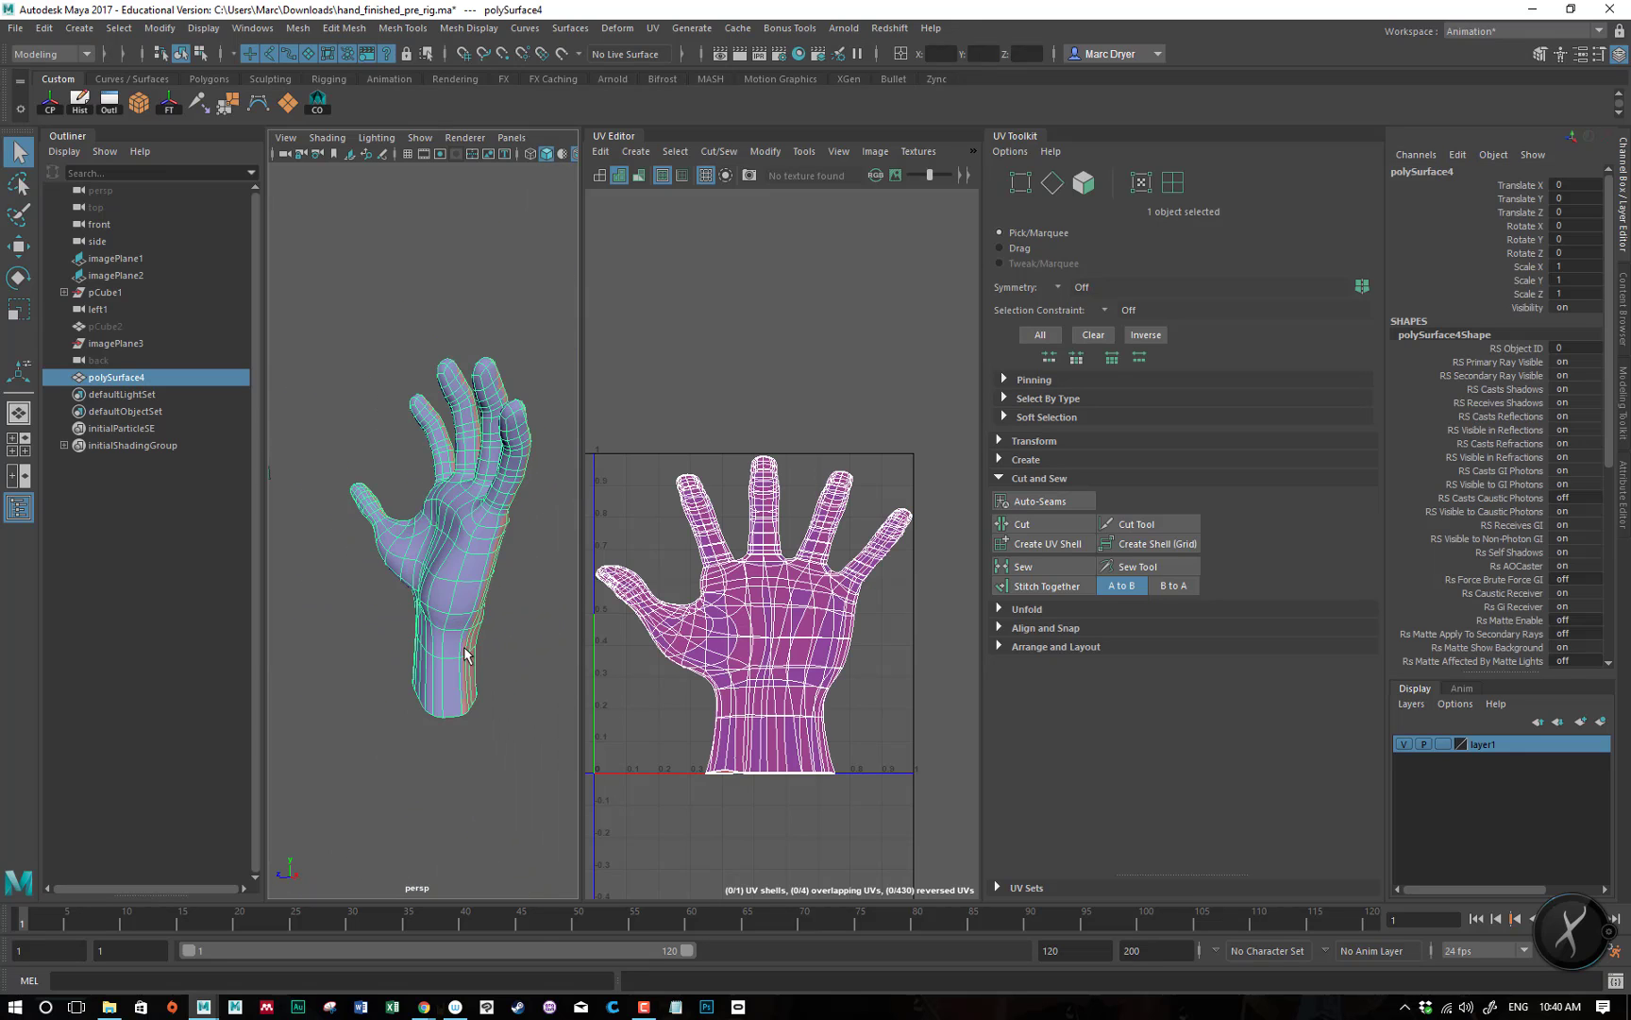
right_click(464, 651)
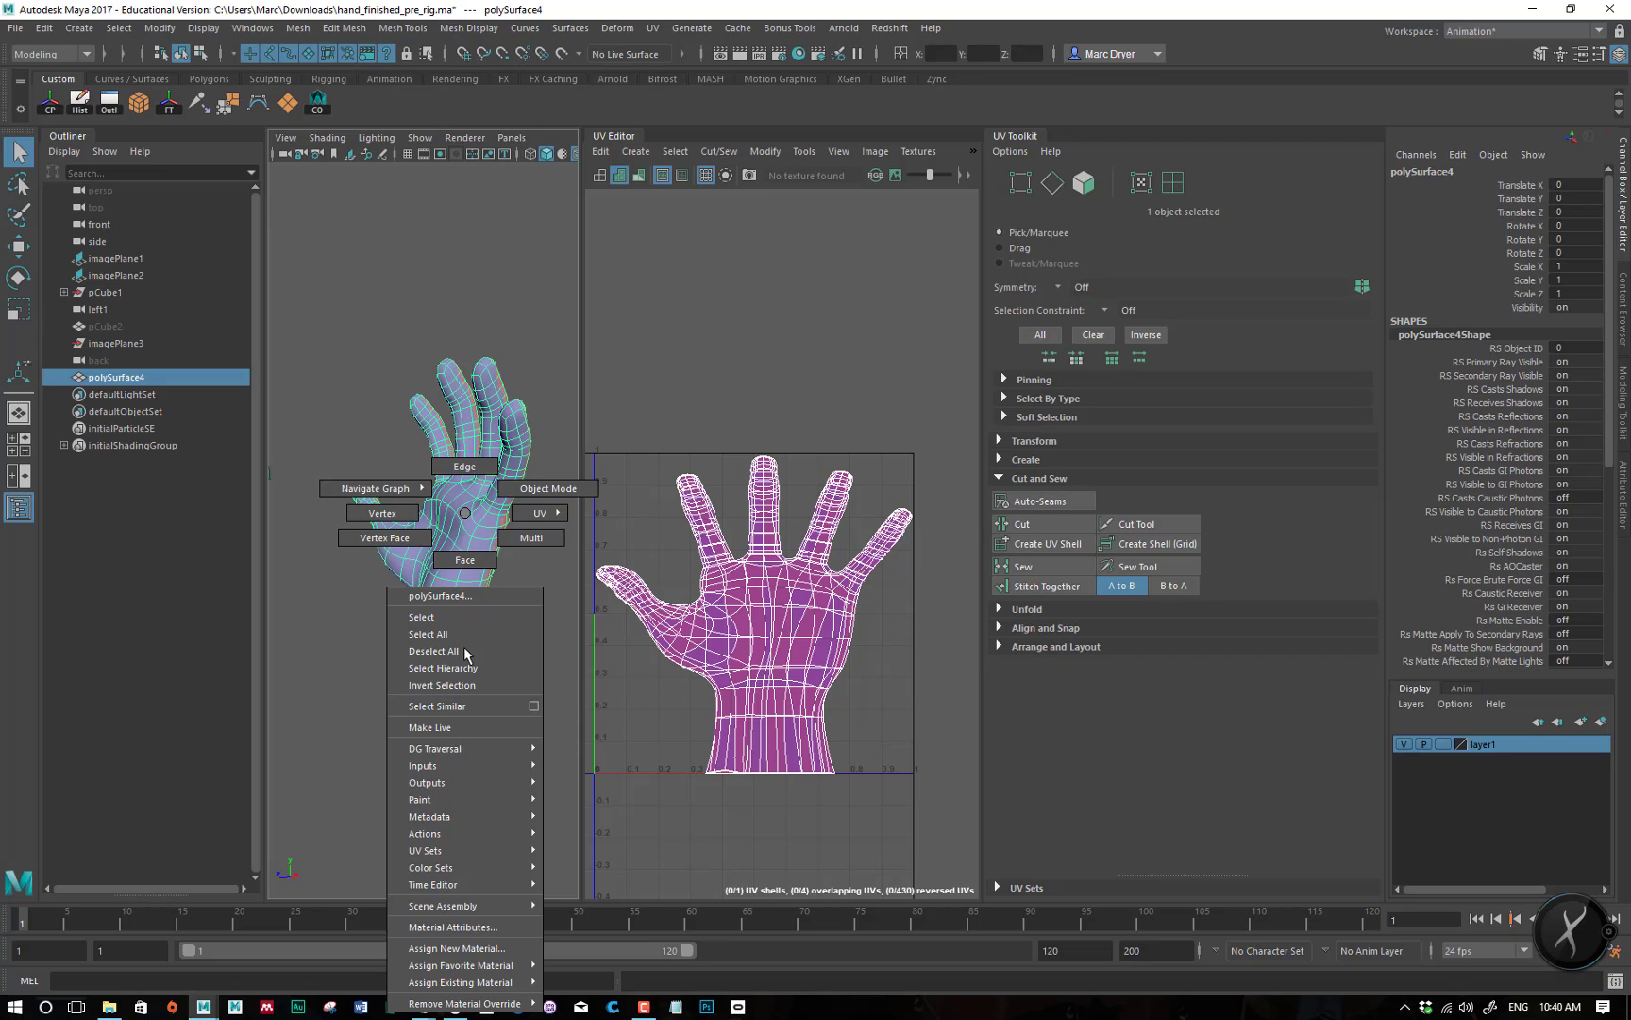
left_click(466, 467)
left_click_drag(498, 698, 444, 703, "alt")
left_click(444, 703)
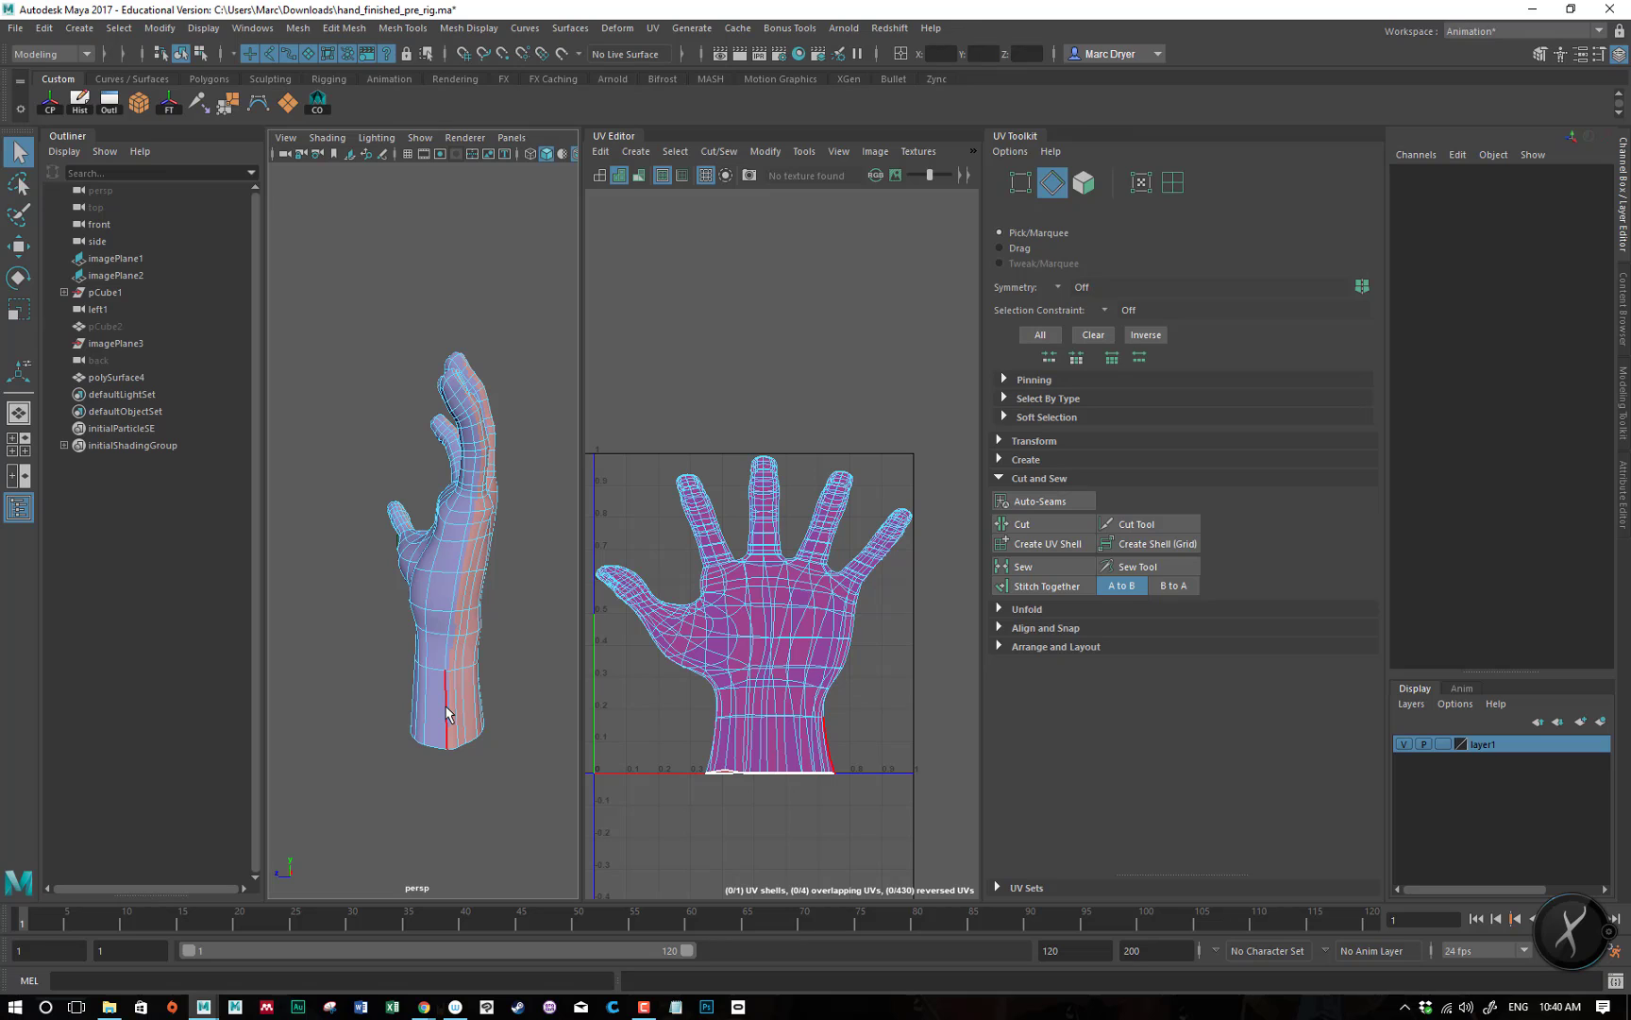
double_click(447, 710)
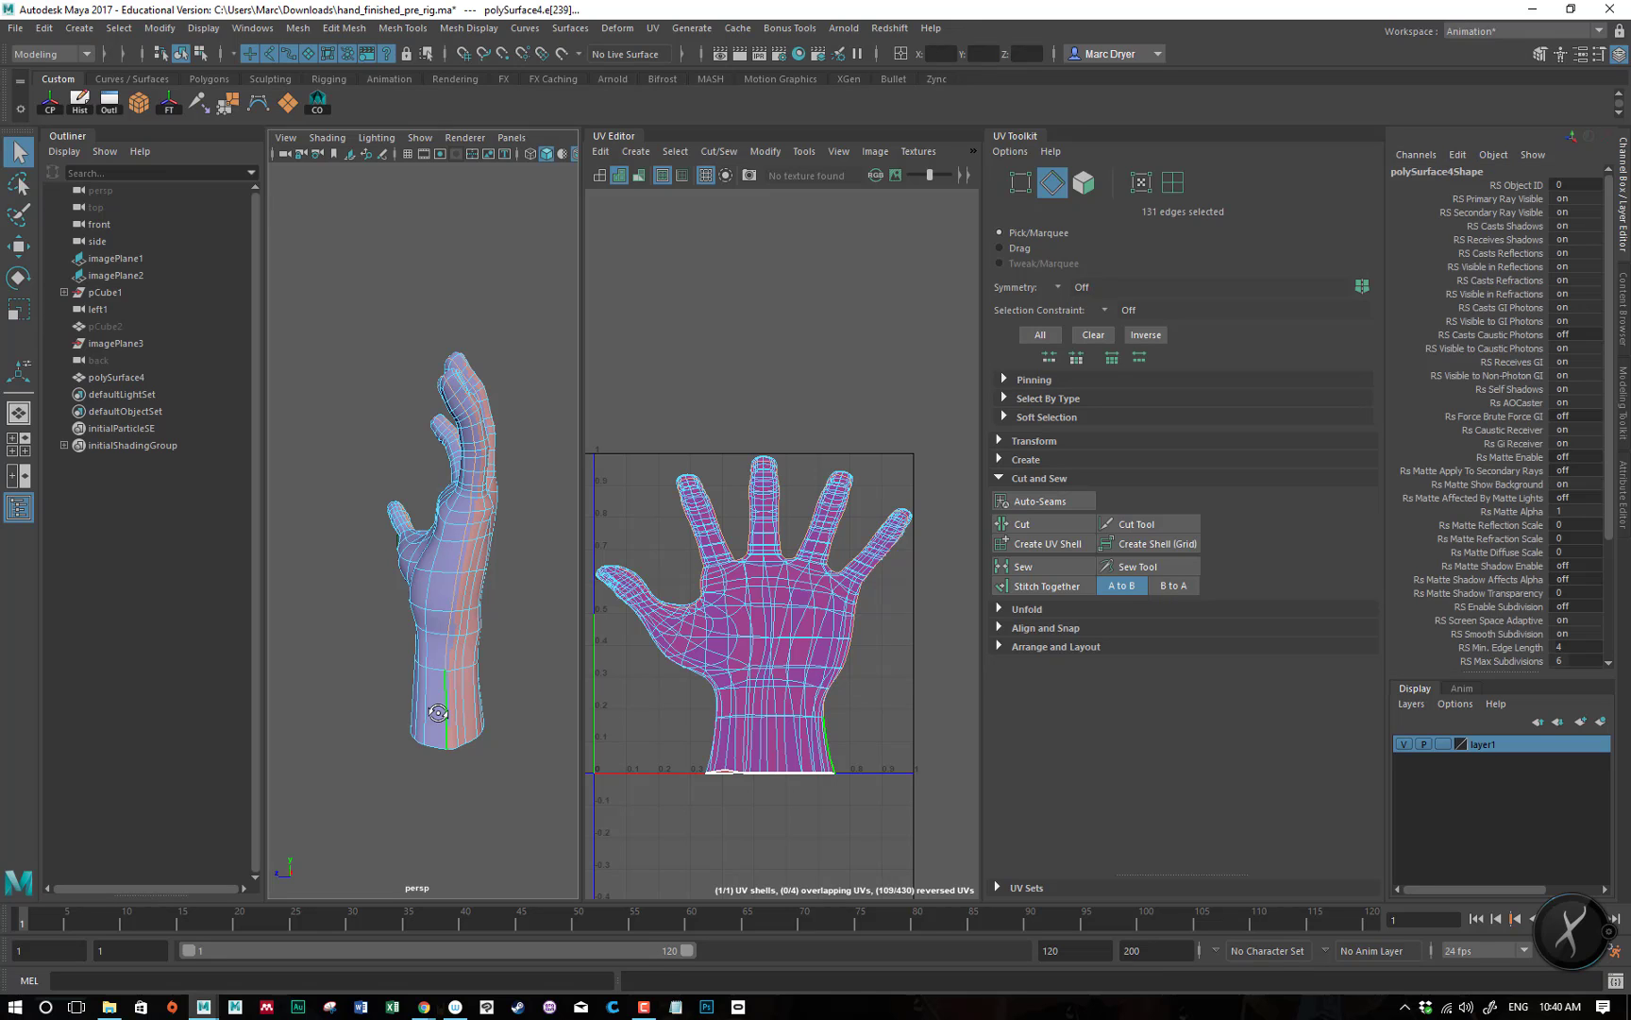
- Examine the selected seam edges around the whole hand and the thumb in wireframe, then return to shaded display
left_click_drag(444, 718, 553, 764, "alt")
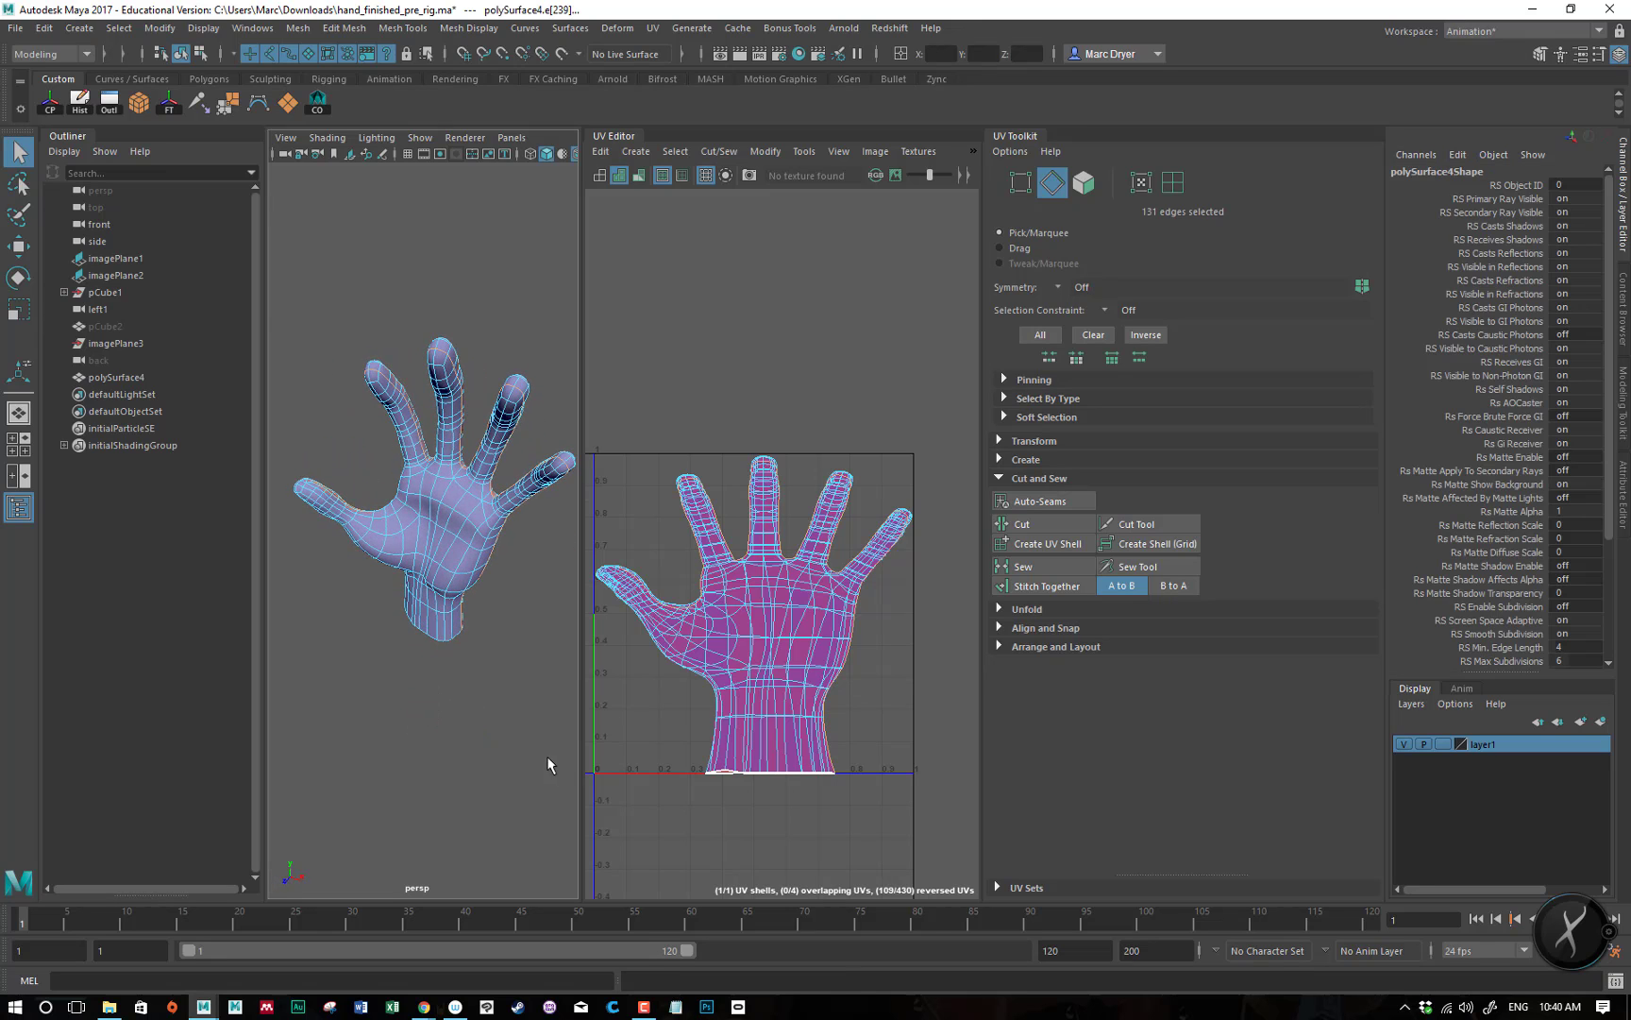
key("4")
left_click_drag(493, 707, 302, 594, "alt")
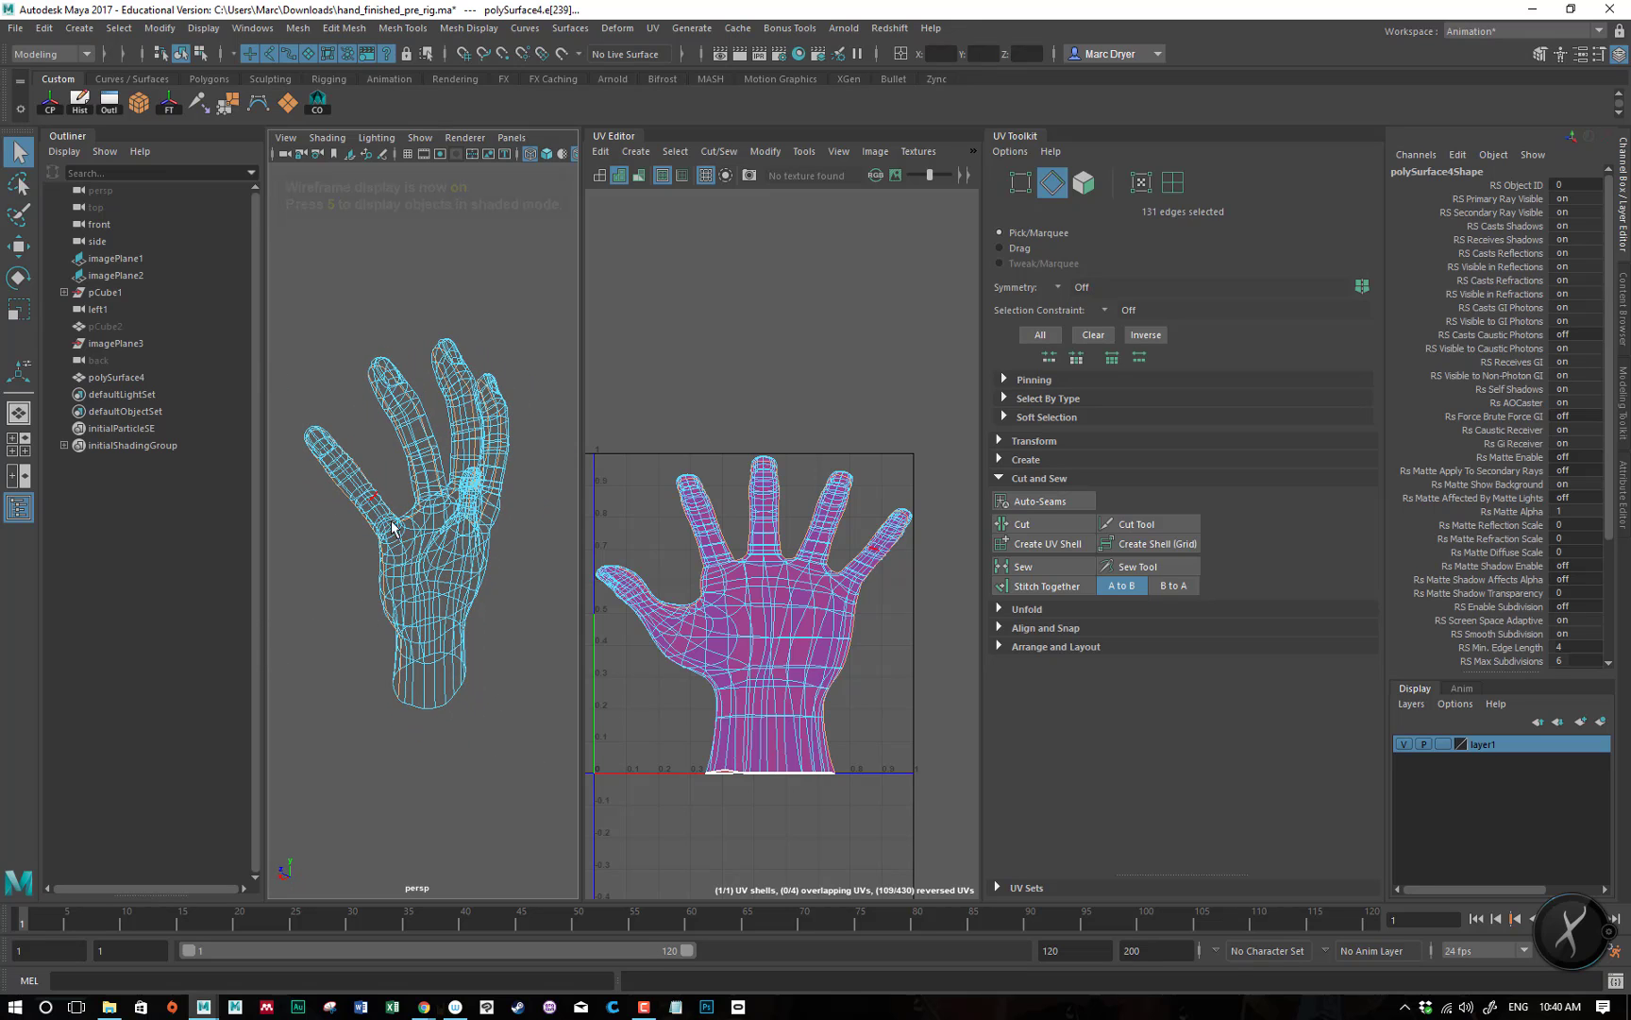
left_click_drag(483, 427, 508, 641, "alt")
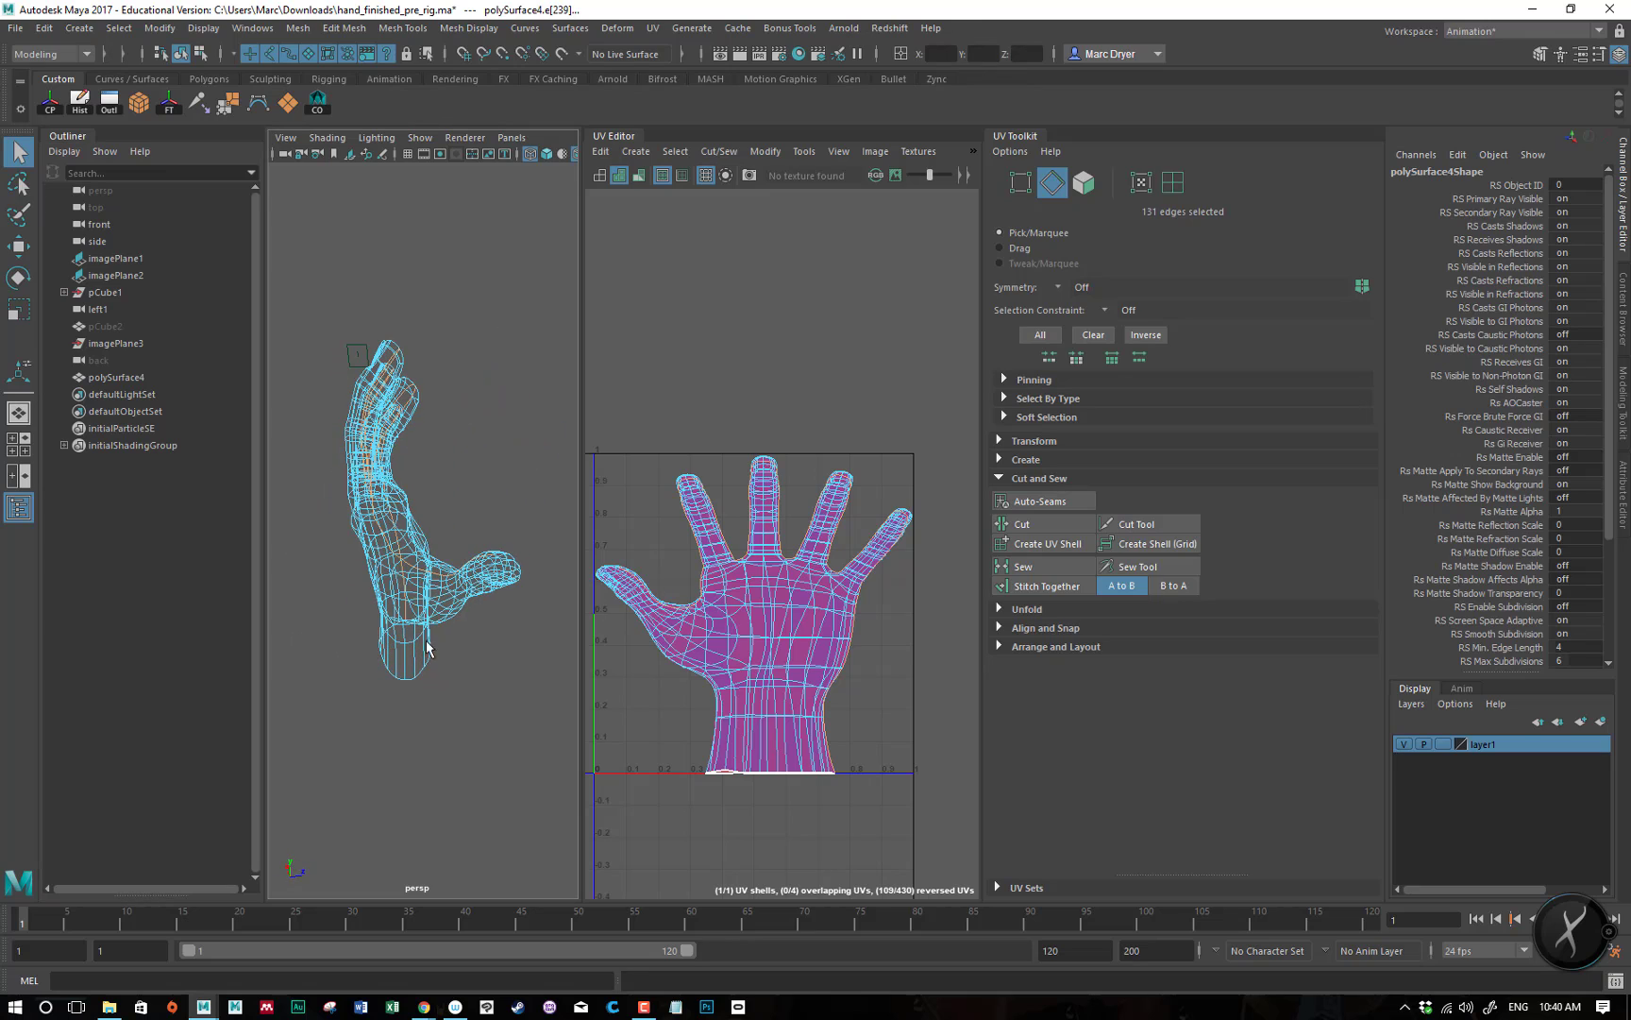
right_click_drag(426, 650, 510, 633, "alt")
middle_click_drag(491, 616, 409, 594, "alt")
left_click_drag(410, 598, 414, 613, "alt")
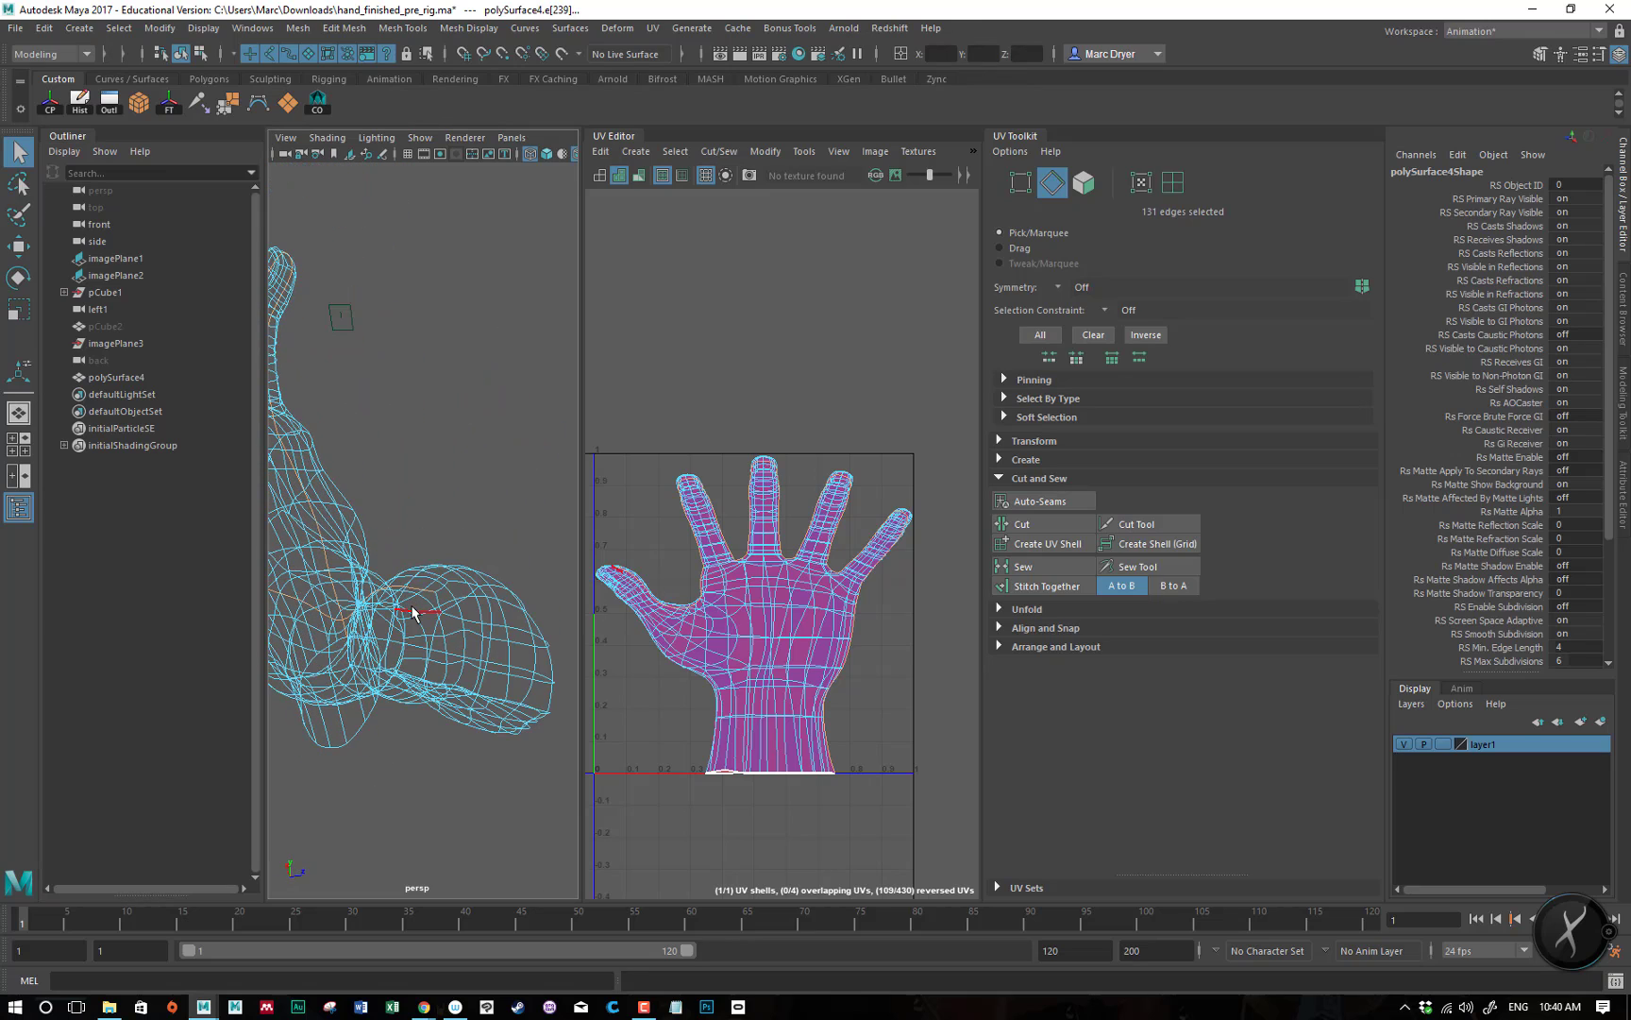
key("5")
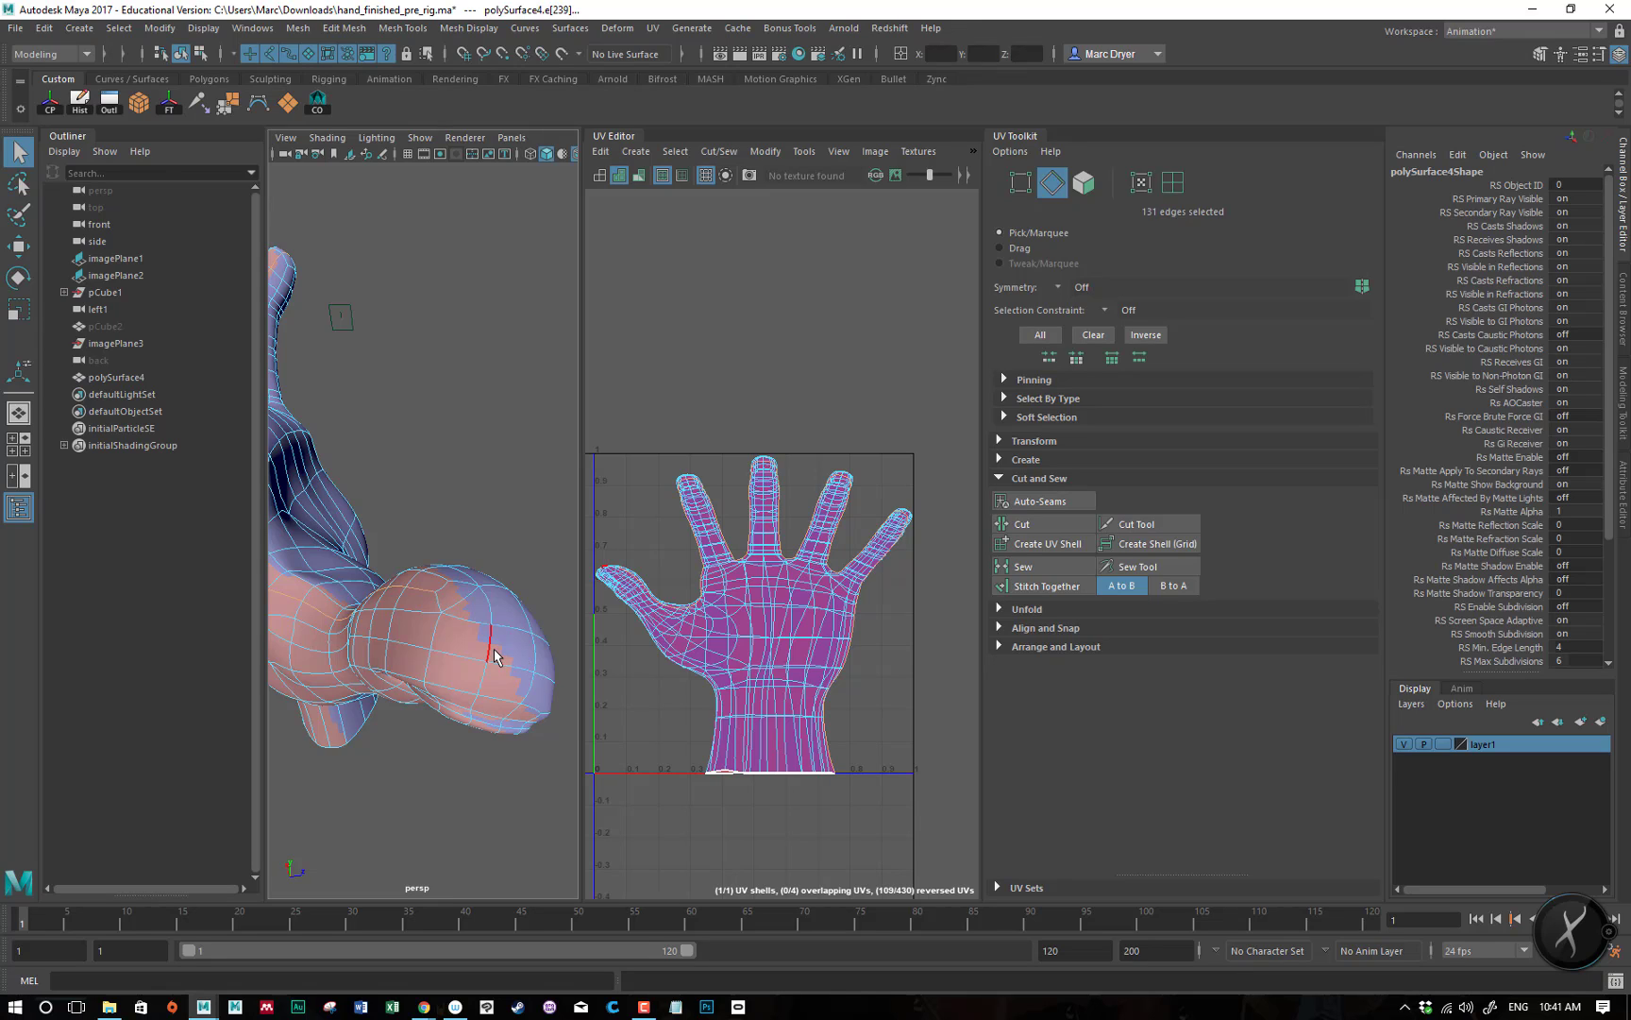
- Add the edges running along the thumb and over its tip to the seam selection
left_click(439, 606, "shift")
left_click(435, 630, "shift")
left_click(431, 668, "shift")
left_click_drag(451, 681, 448, 652, "alt")
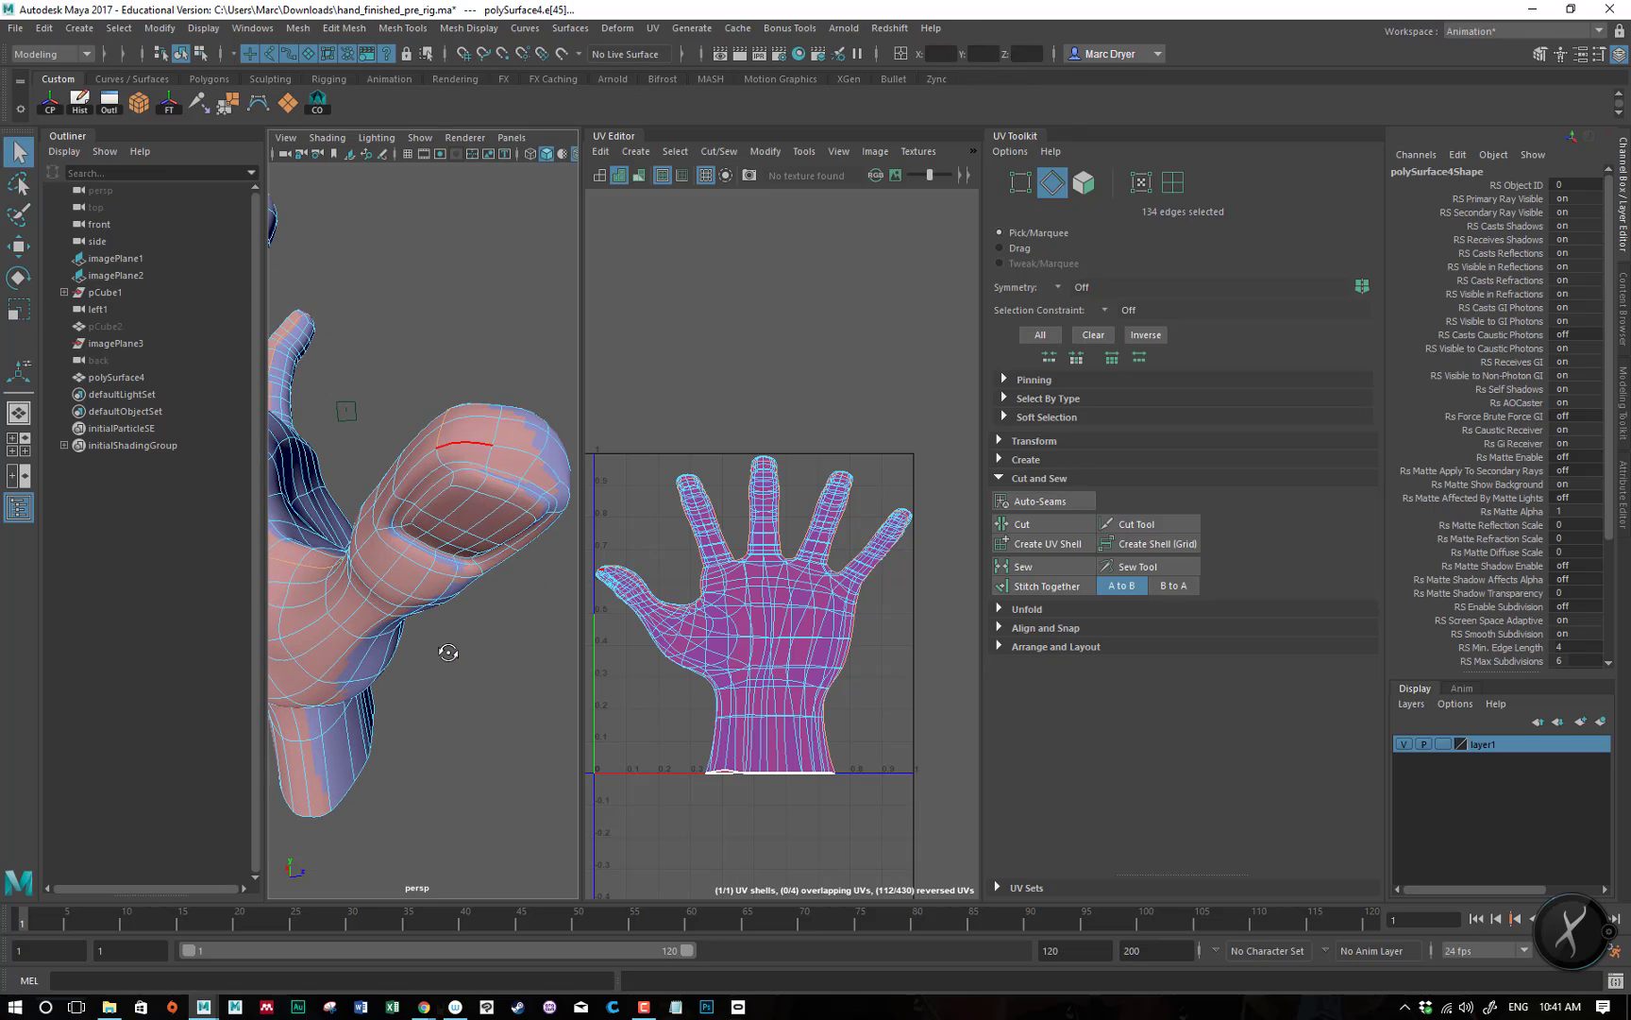
left_click(440, 458, "shift")
left_click(457, 465, "shift")
left_click(505, 473, "shift")
left_click(532, 482, "shift")
left_click(553, 497, "shift")
- Extend the seam selection down the outer side of the thumb beside the nail, adding the rest of that edge loop
left_click_drag(557, 527, 554, 461, "alt")
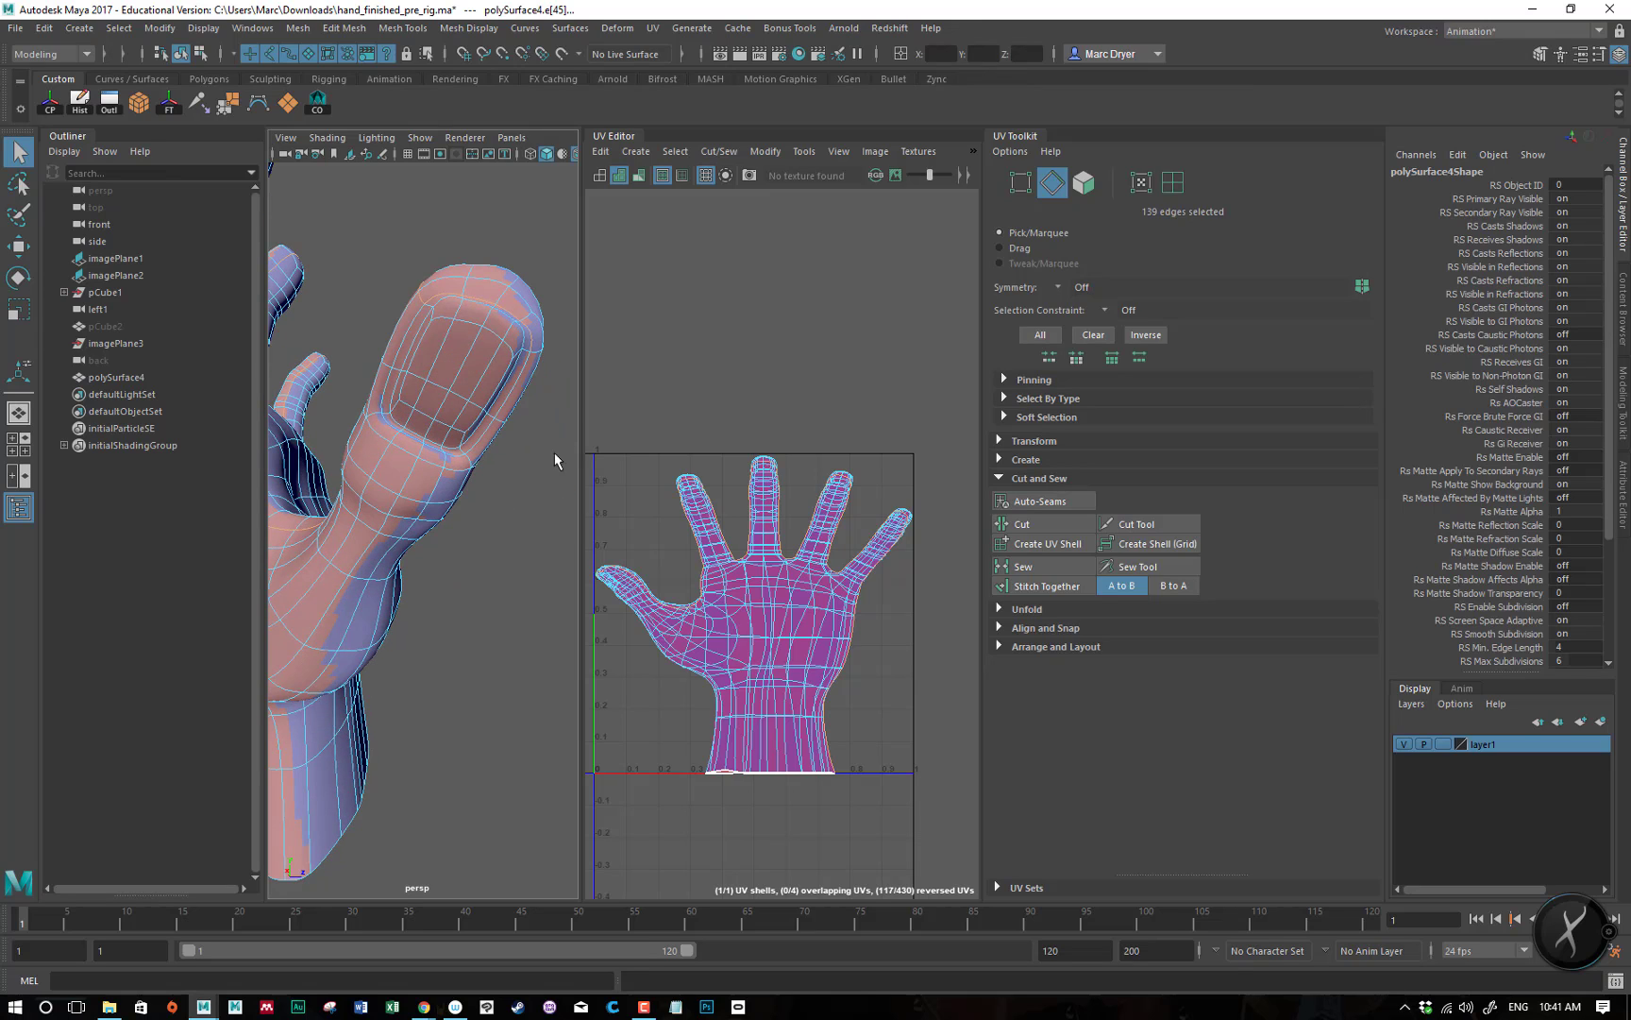
left_click(520, 375, "shift")
left_click(481, 435, "shift")
left_click(479, 479)
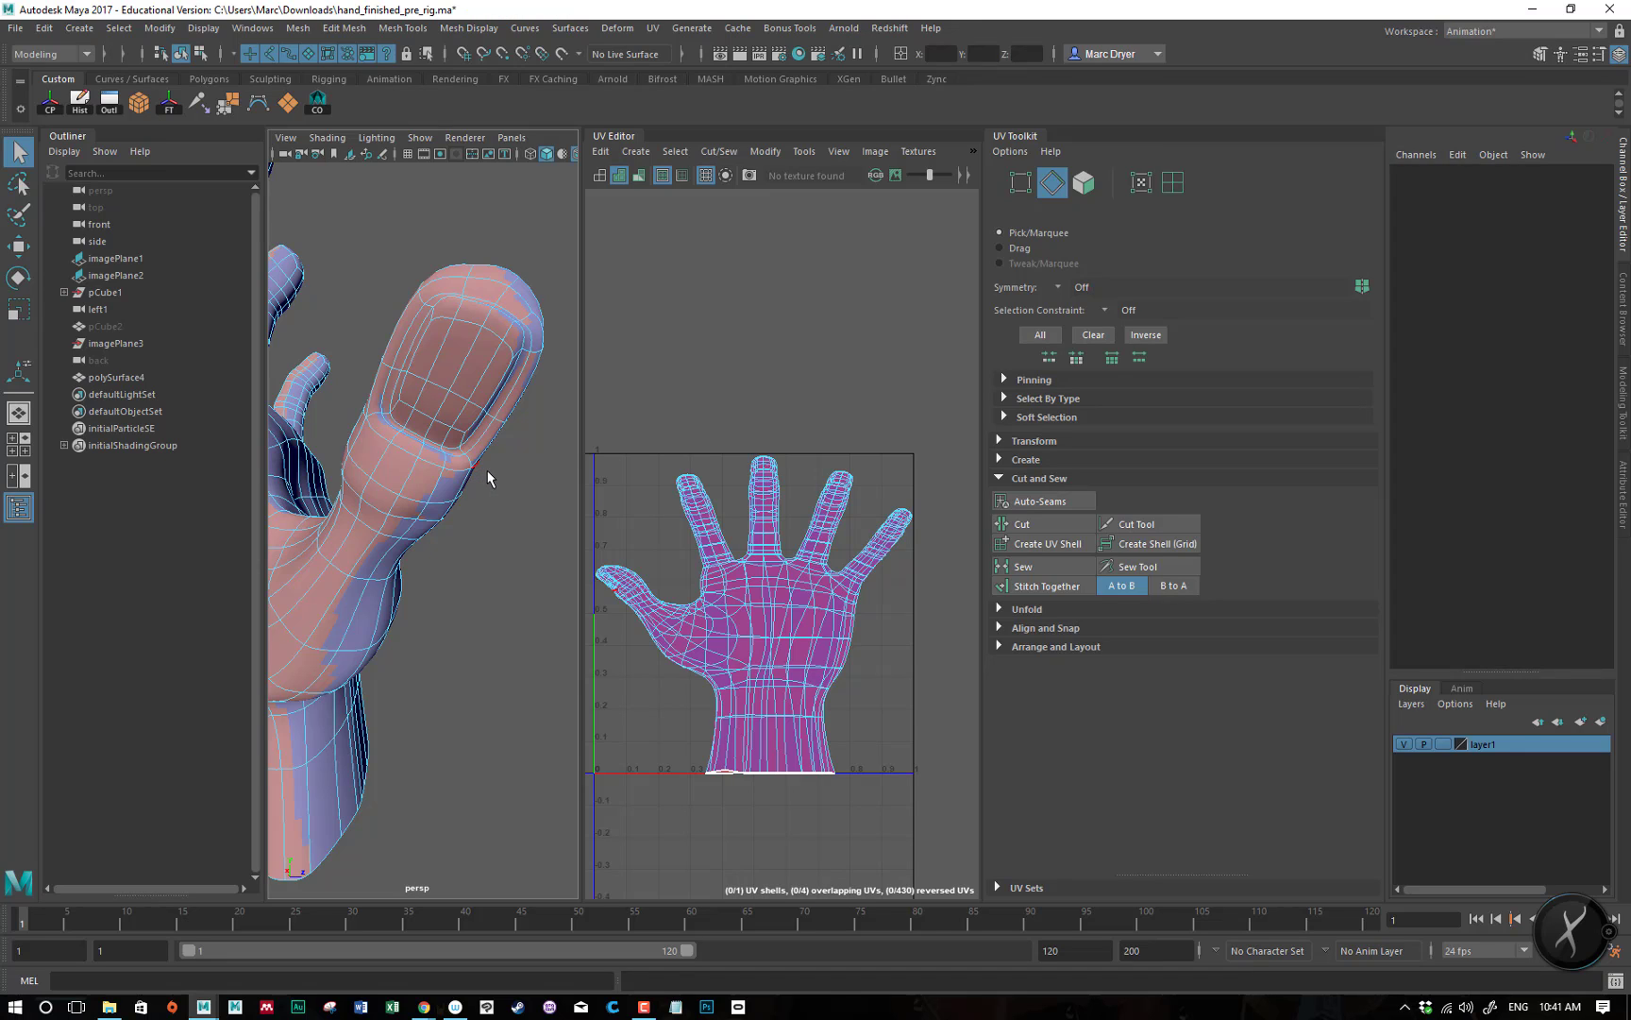
key("ctrl+z")
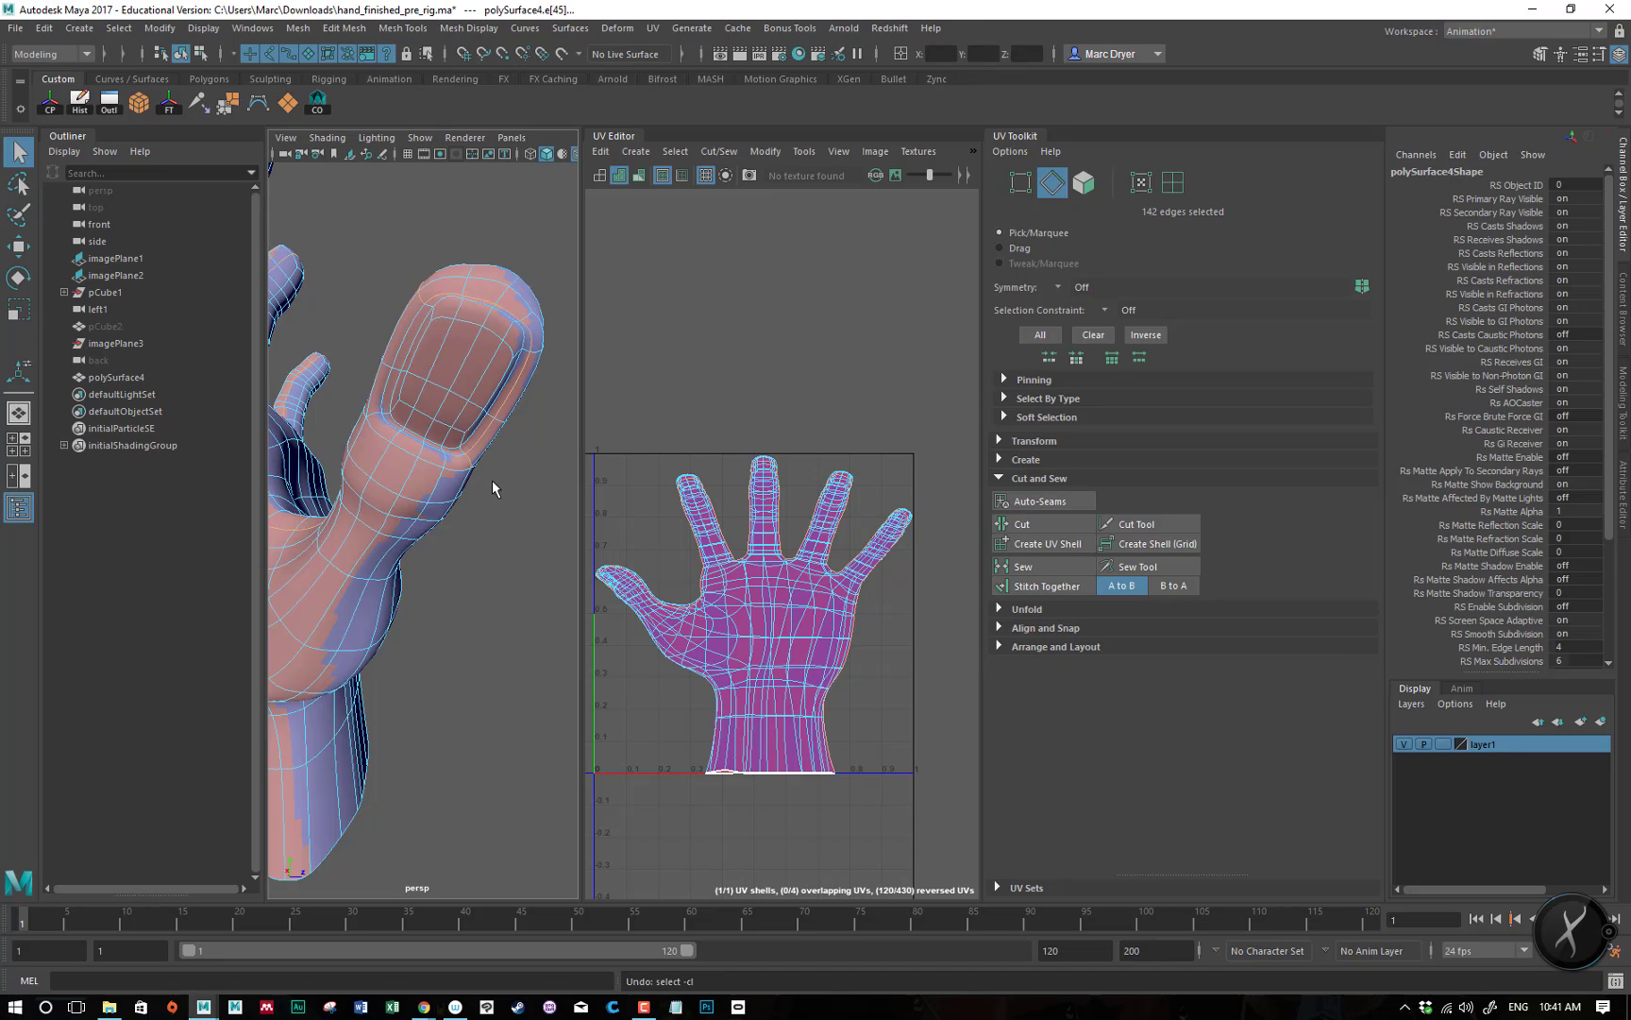
left_click_drag(492, 479, 463, 467, "alt")
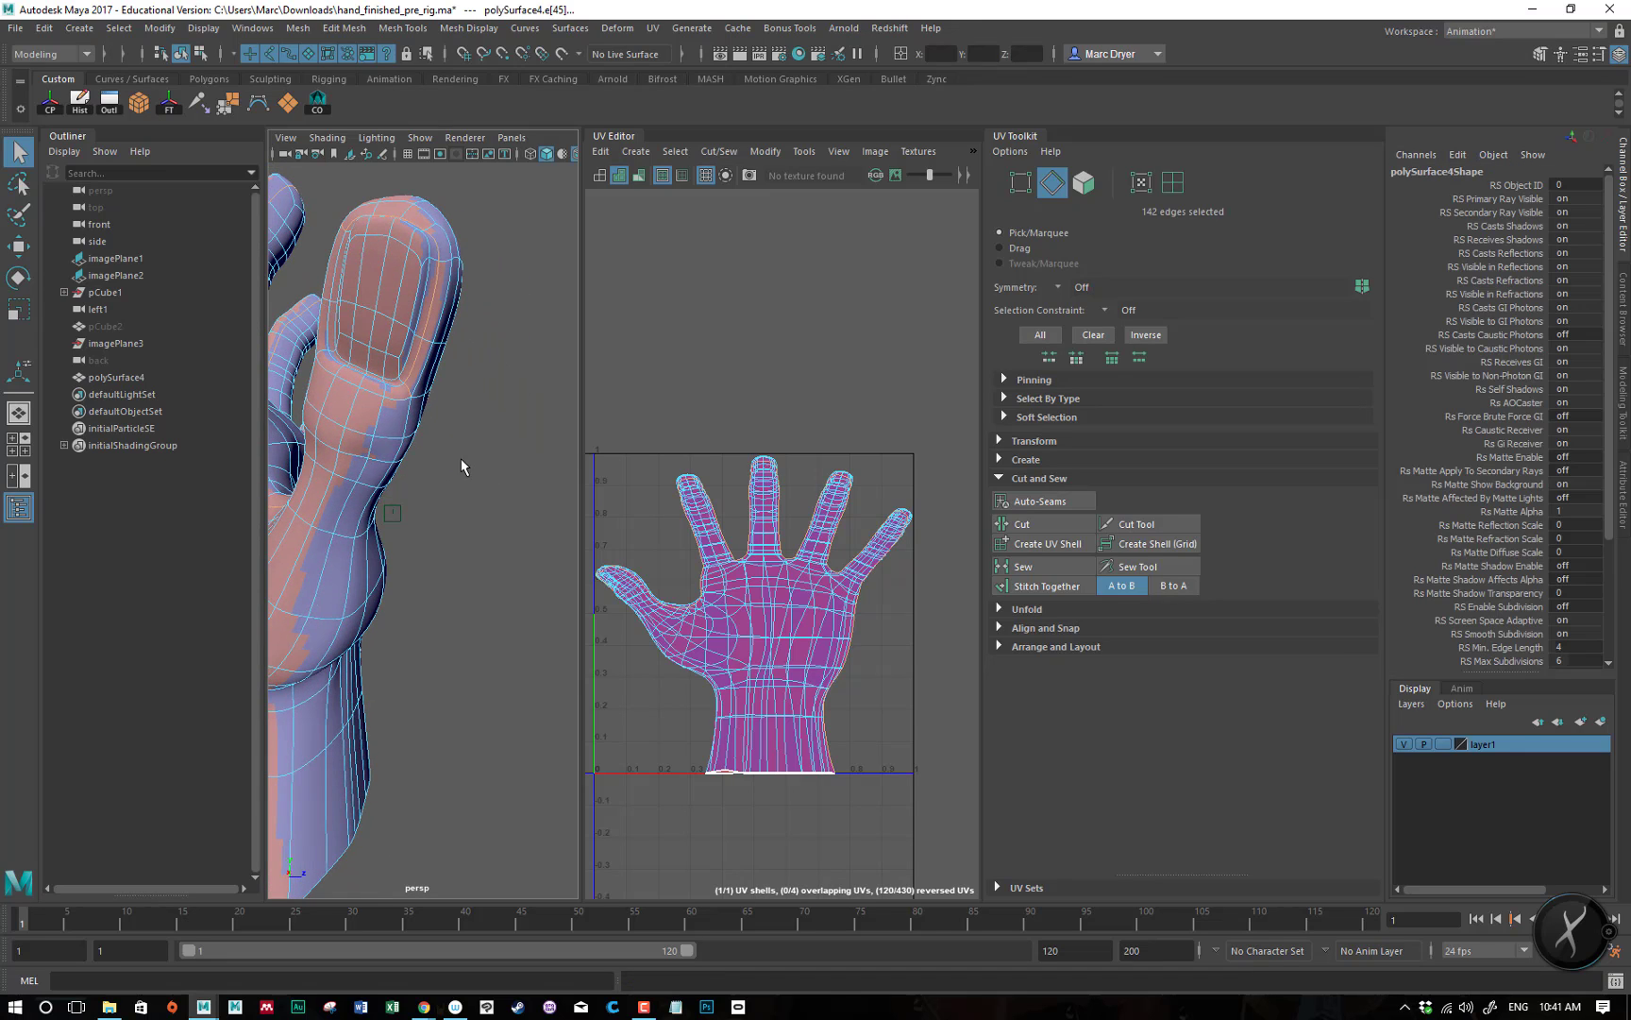
double_click(406, 422, "shift")
- Check the complete seam selection around the hand in wireframe, then cut the UVs along the selected edges
key("space")
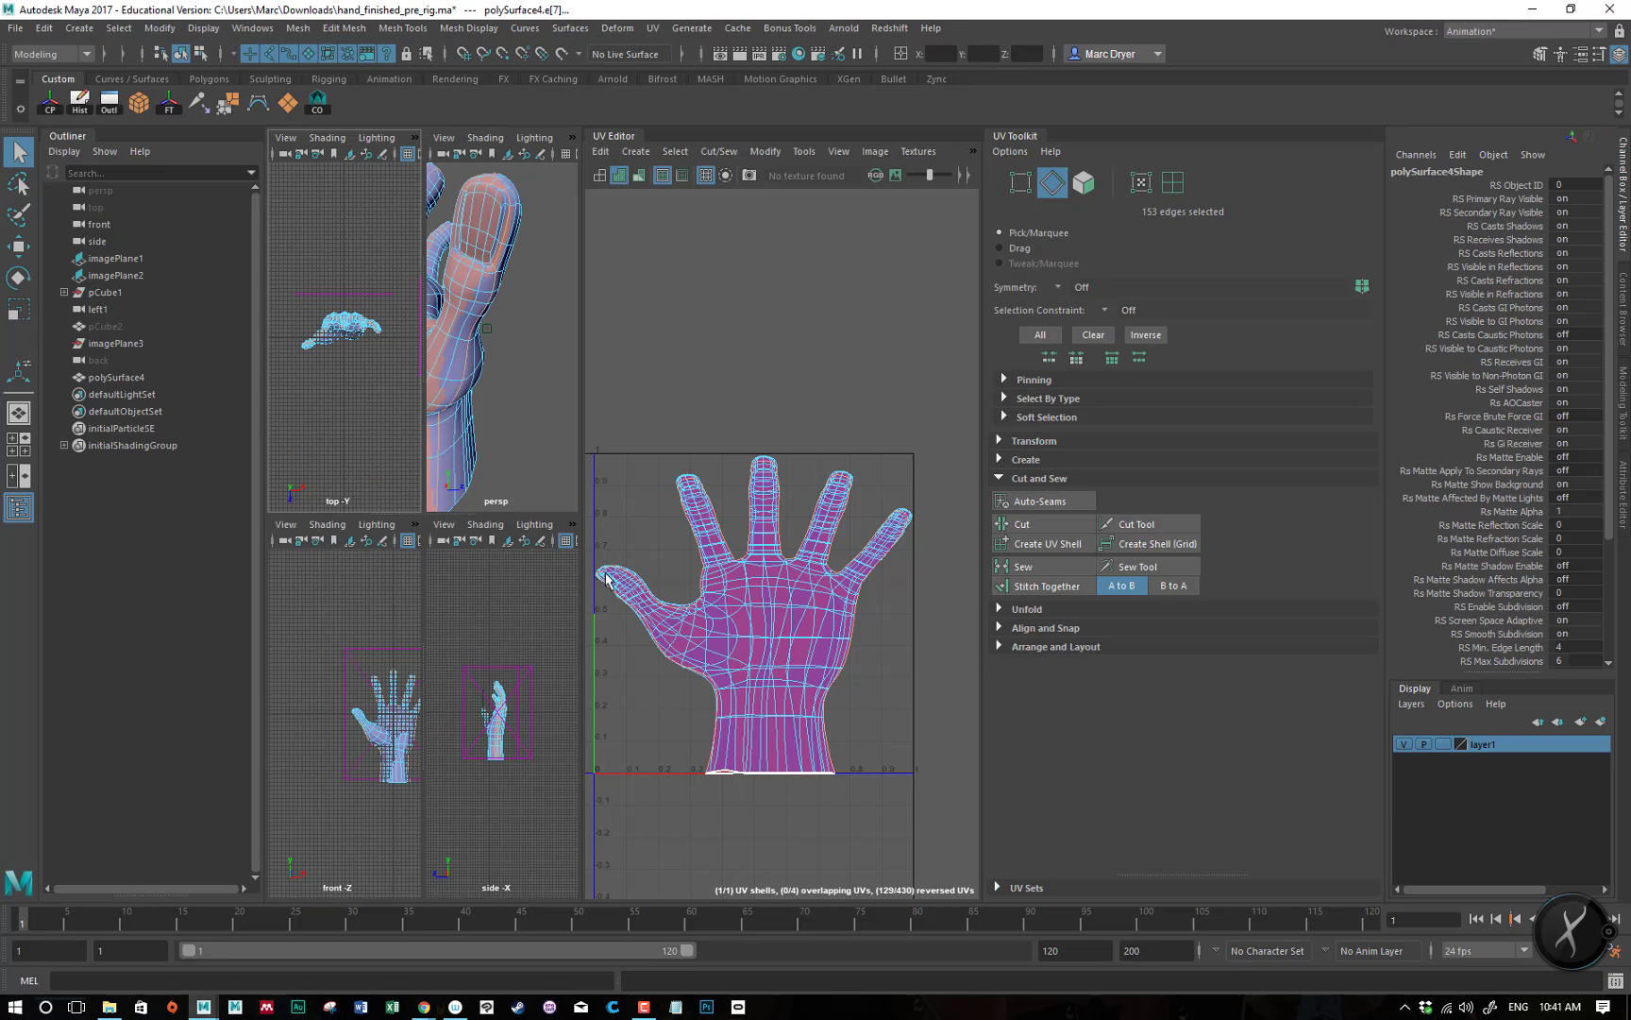
key("space")
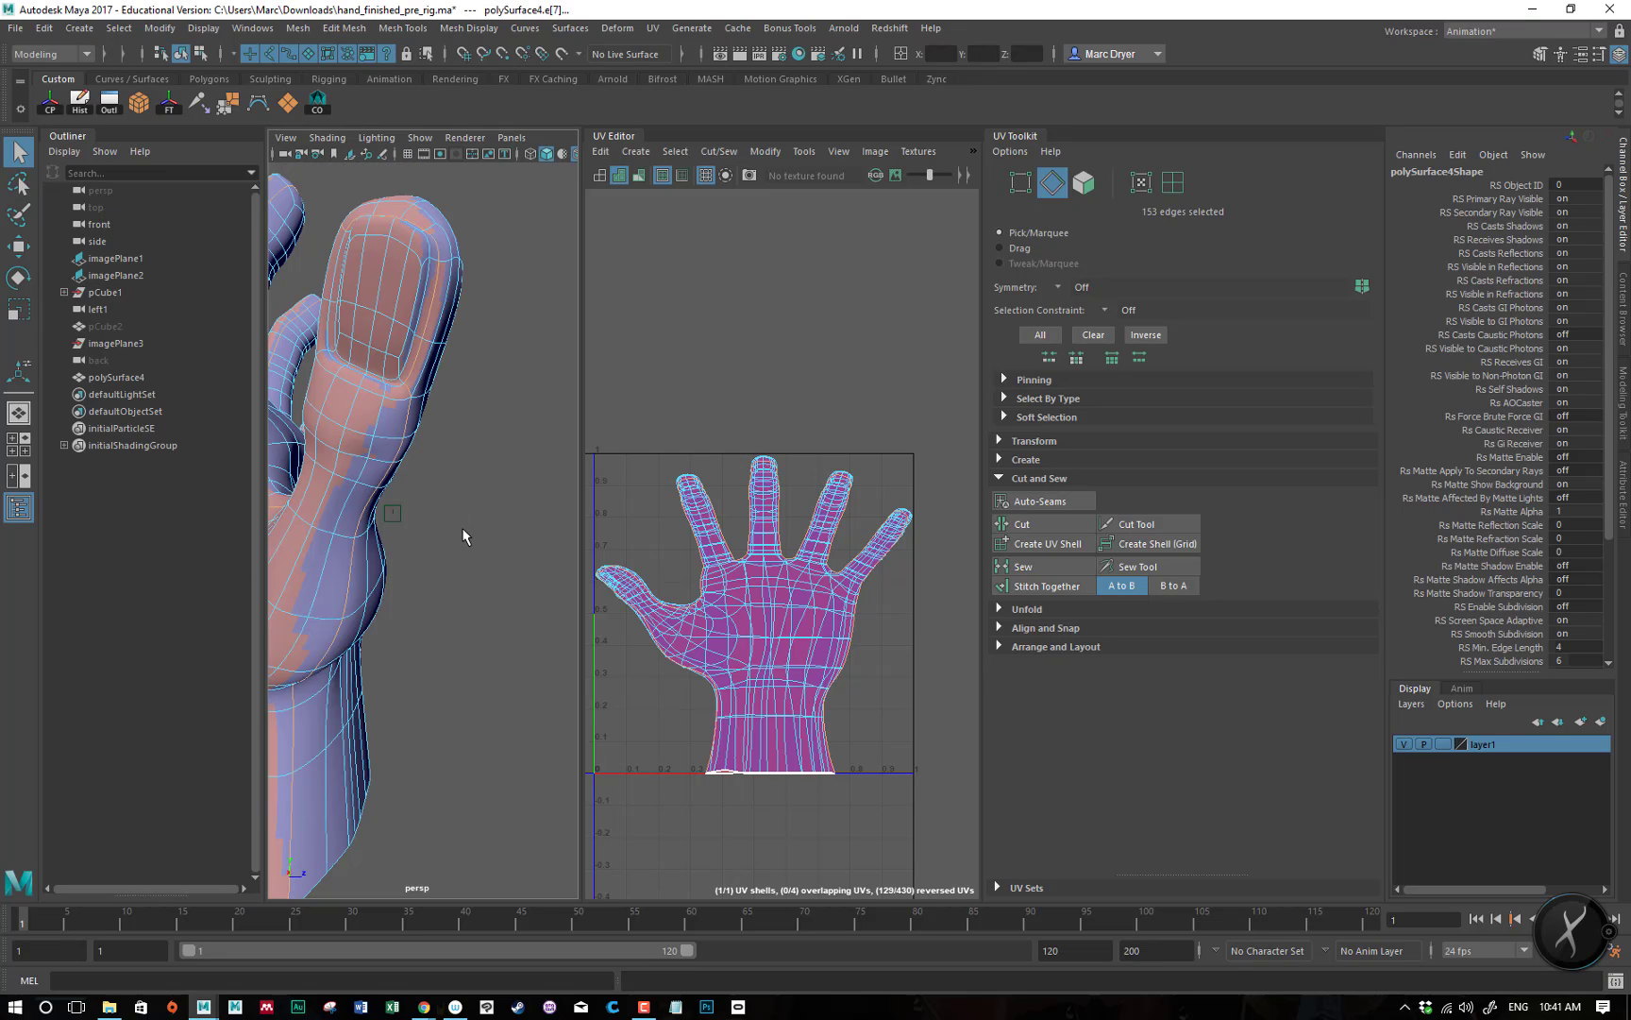
left_click_drag(466, 524, 505, 538, "alt")
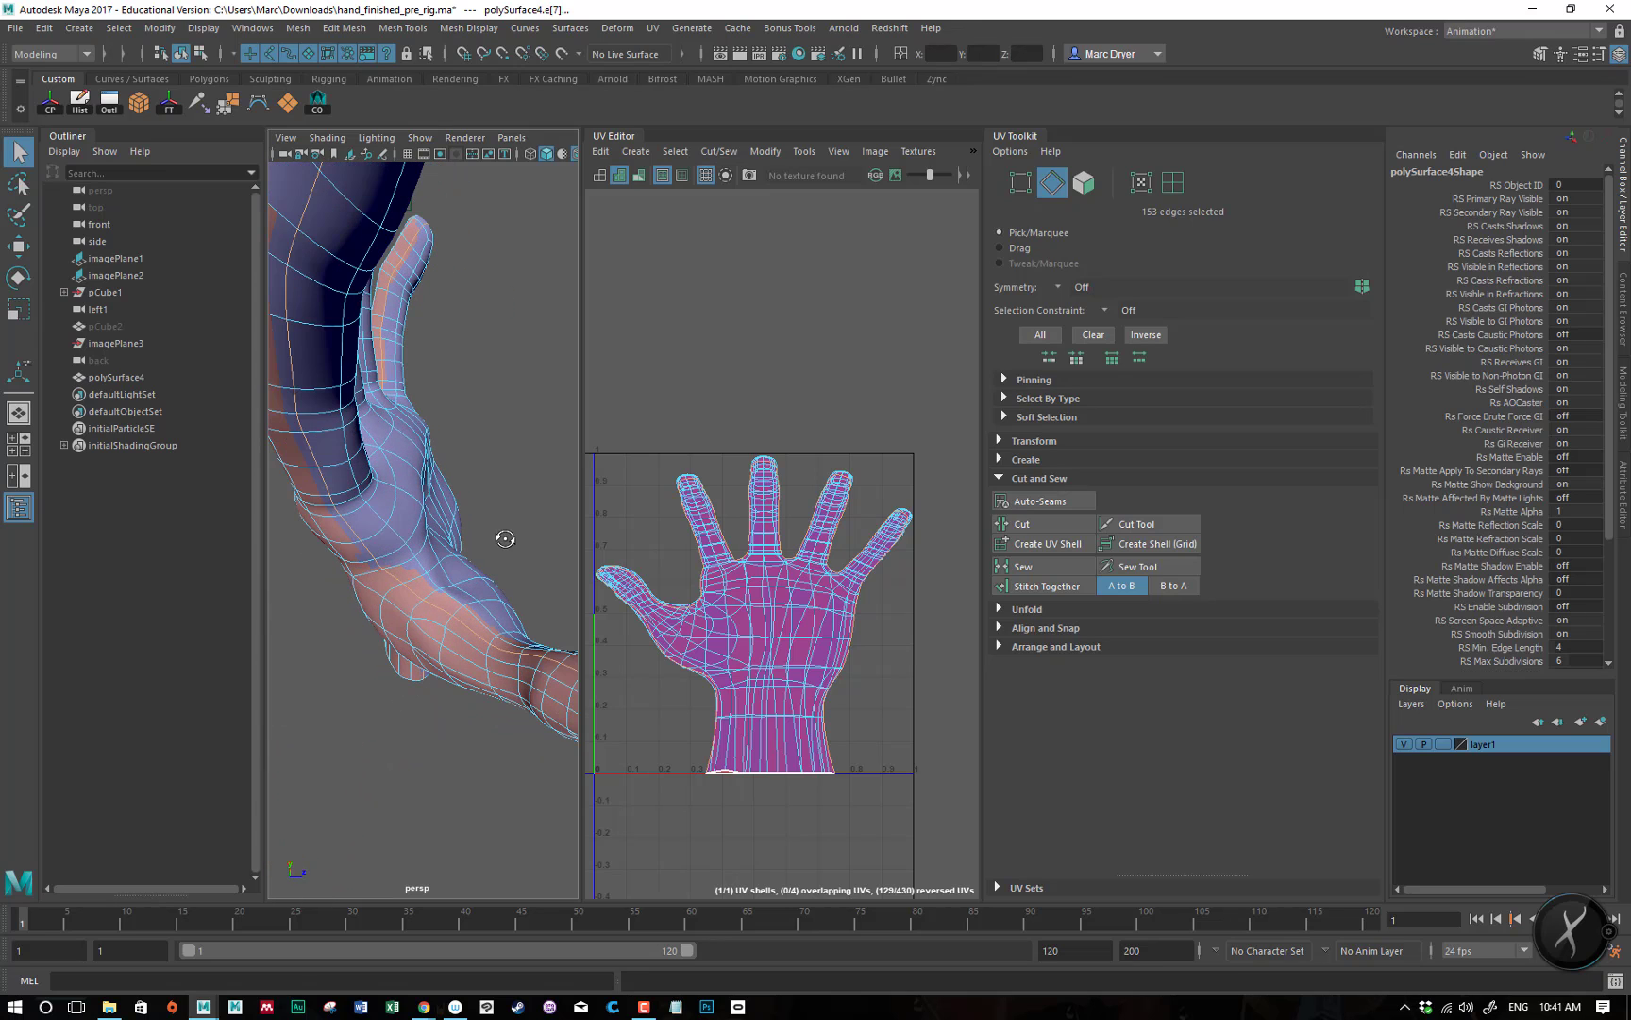
key("4")
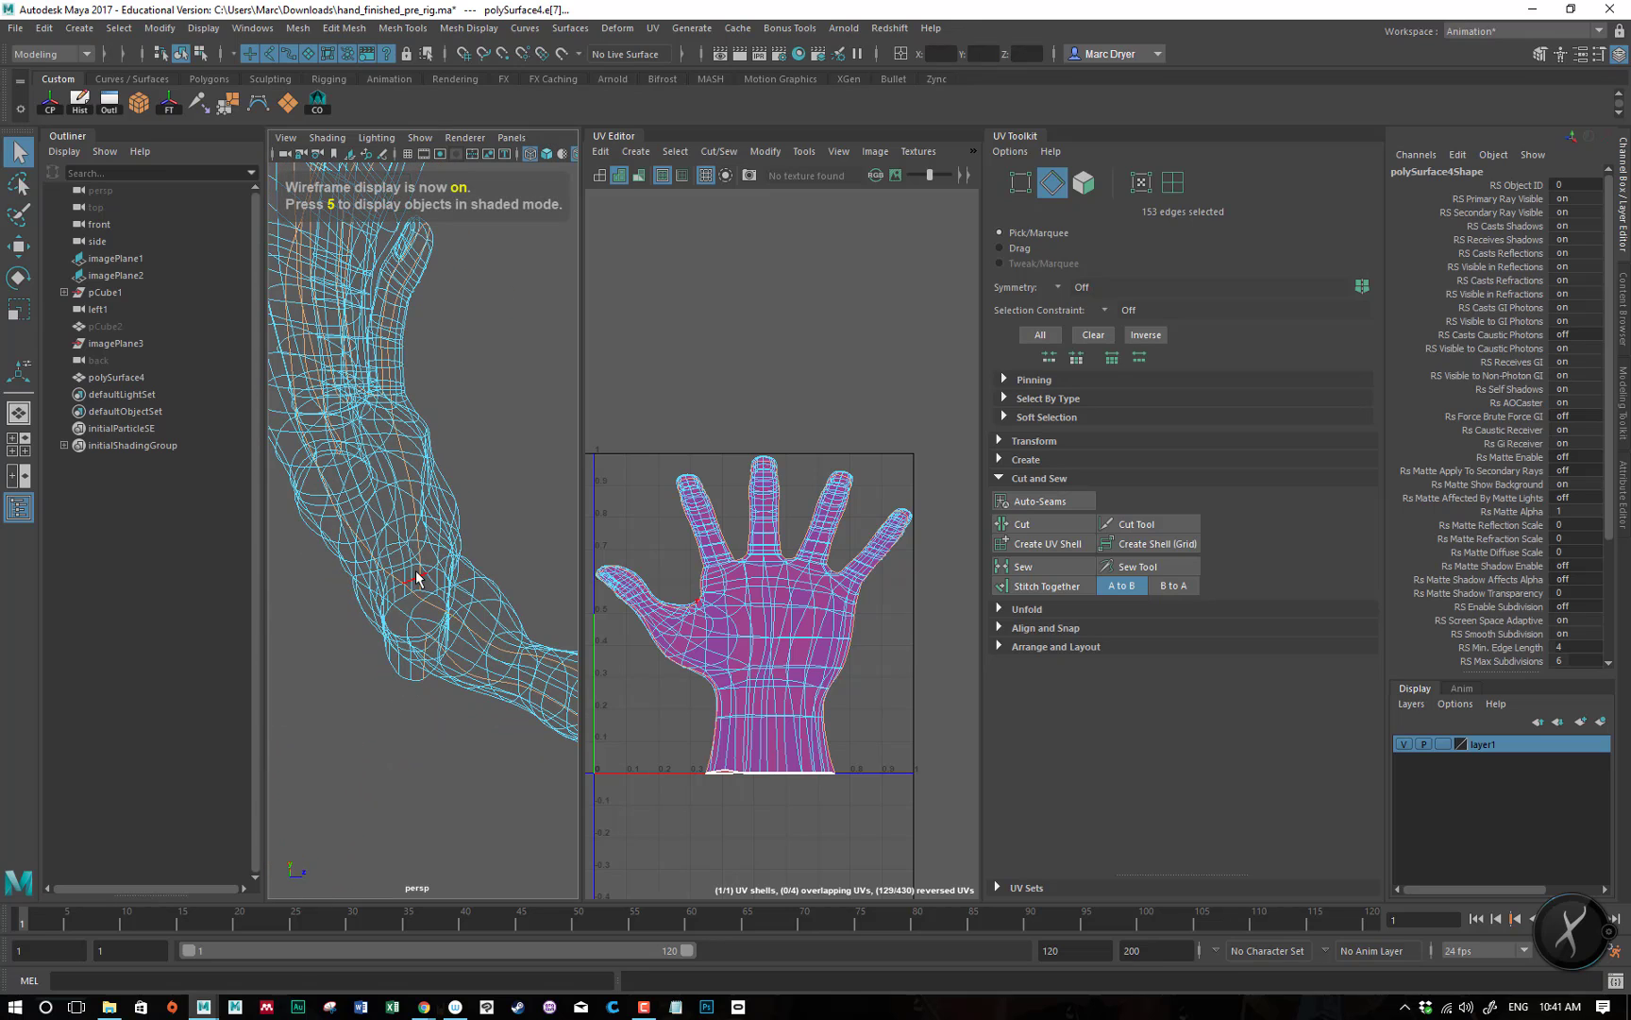
left_click_drag(415, 583, 321, 540, "alt")
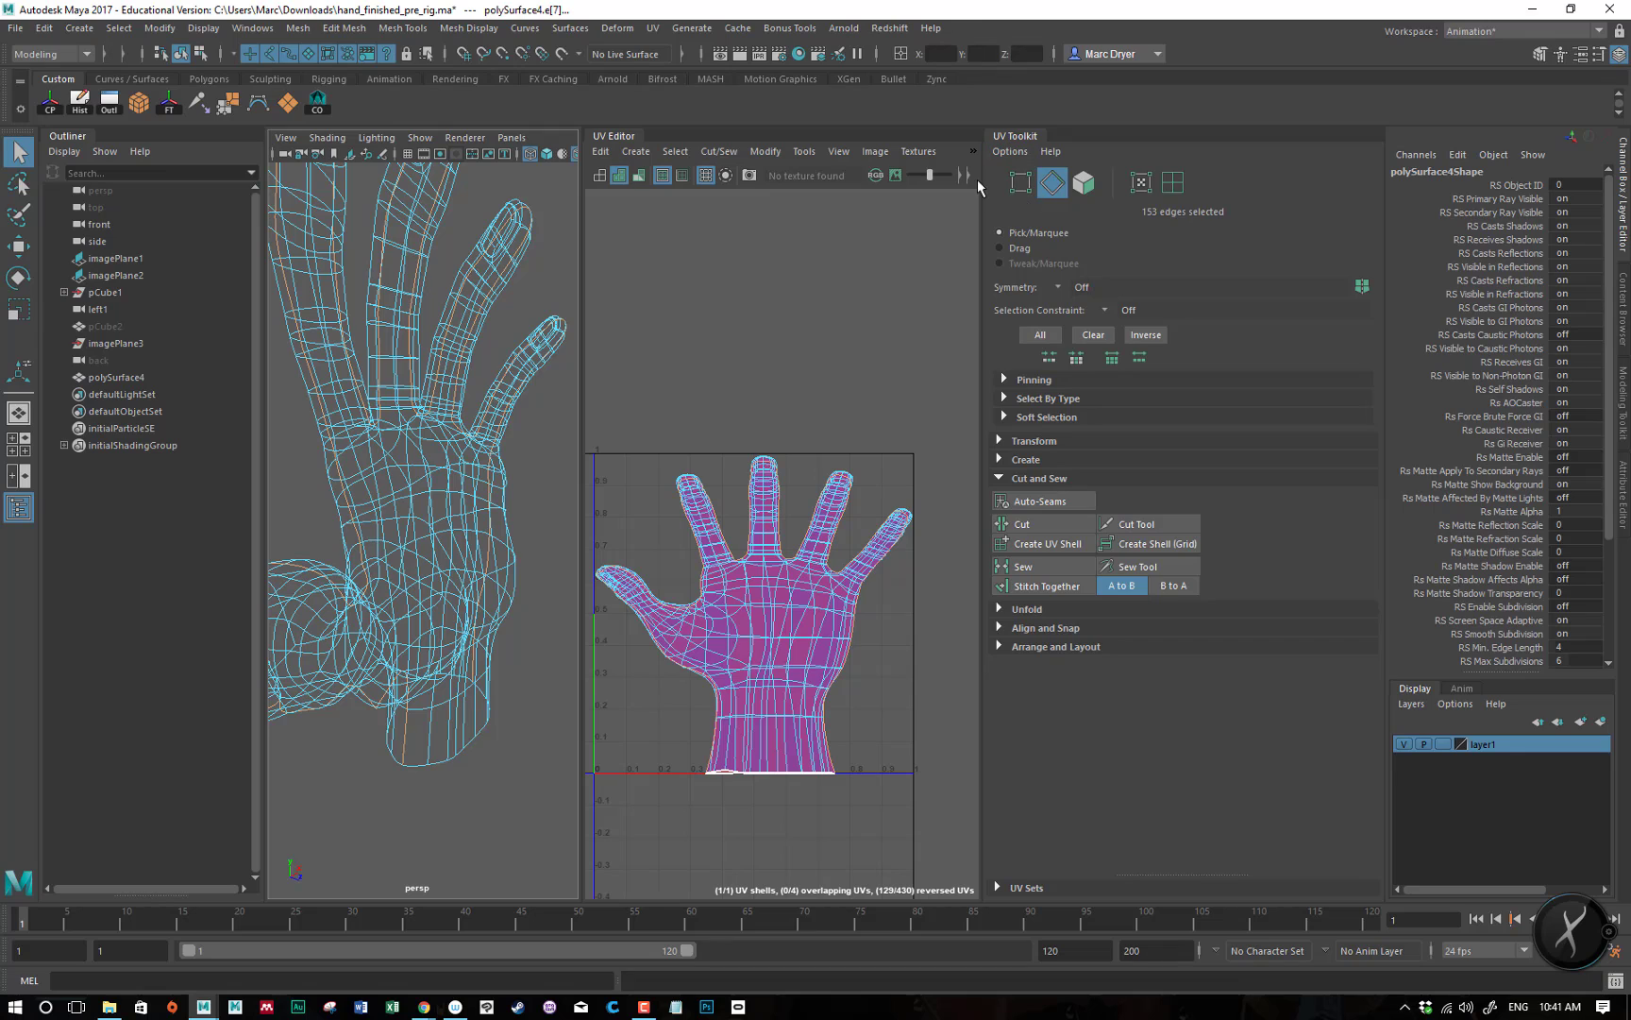
left_click(649, 28)
left_click(646, 25)
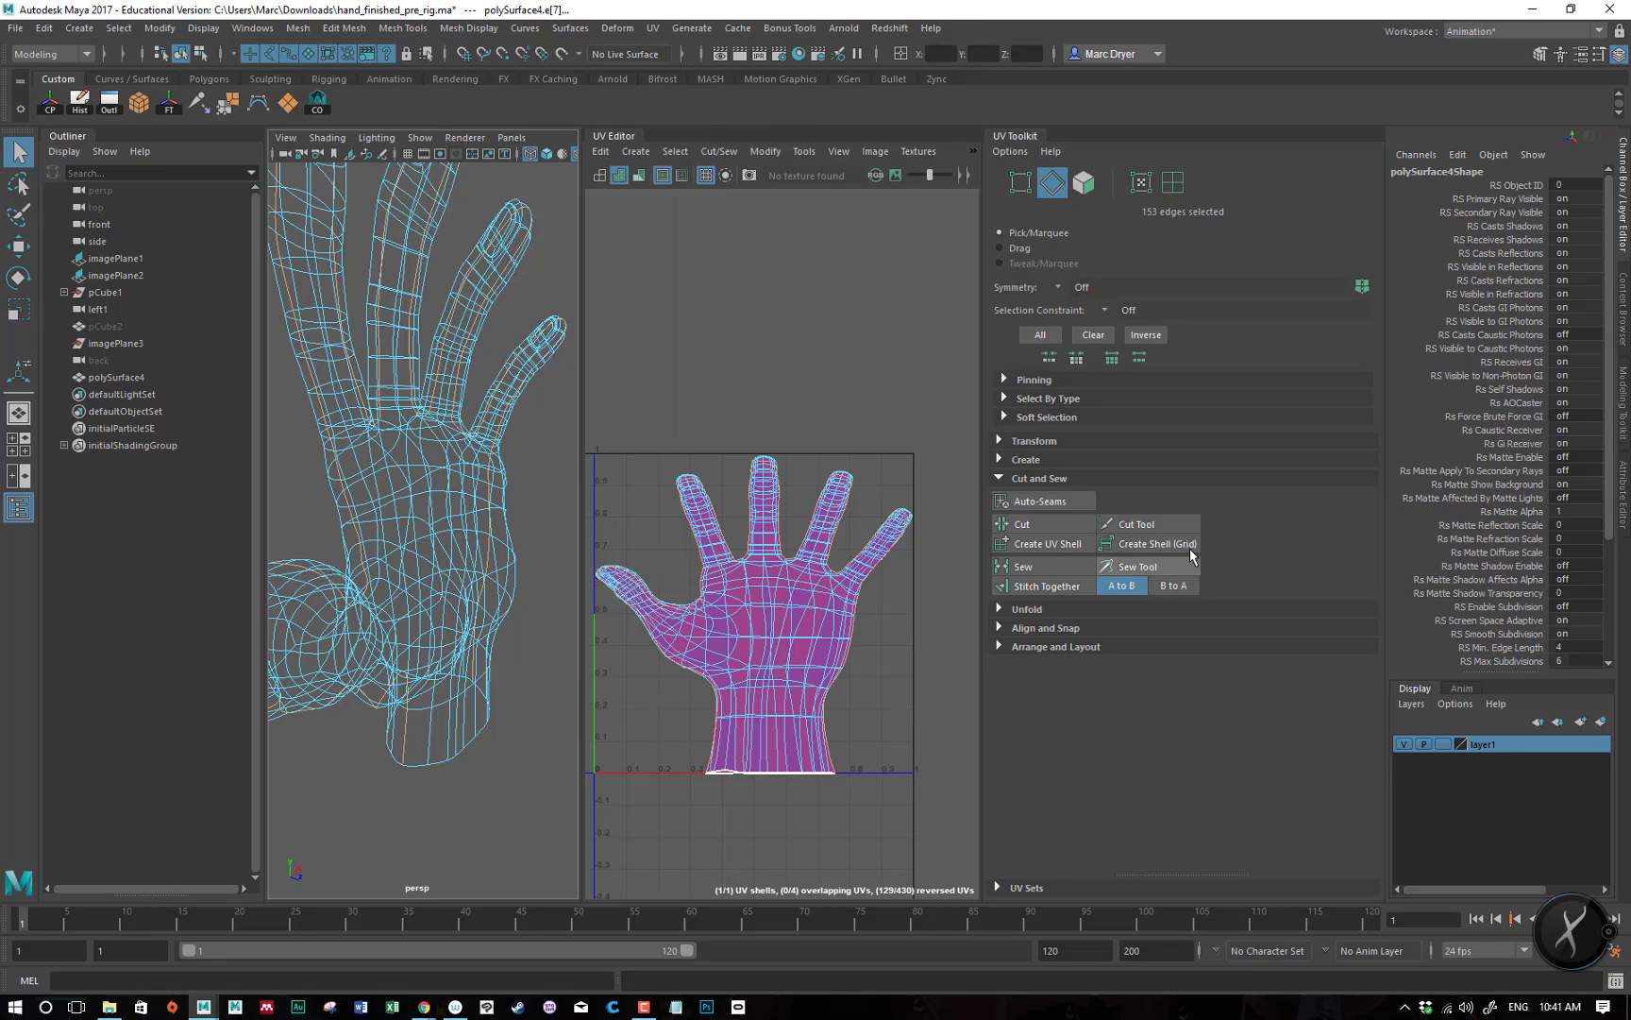
left_click(1028, 529)
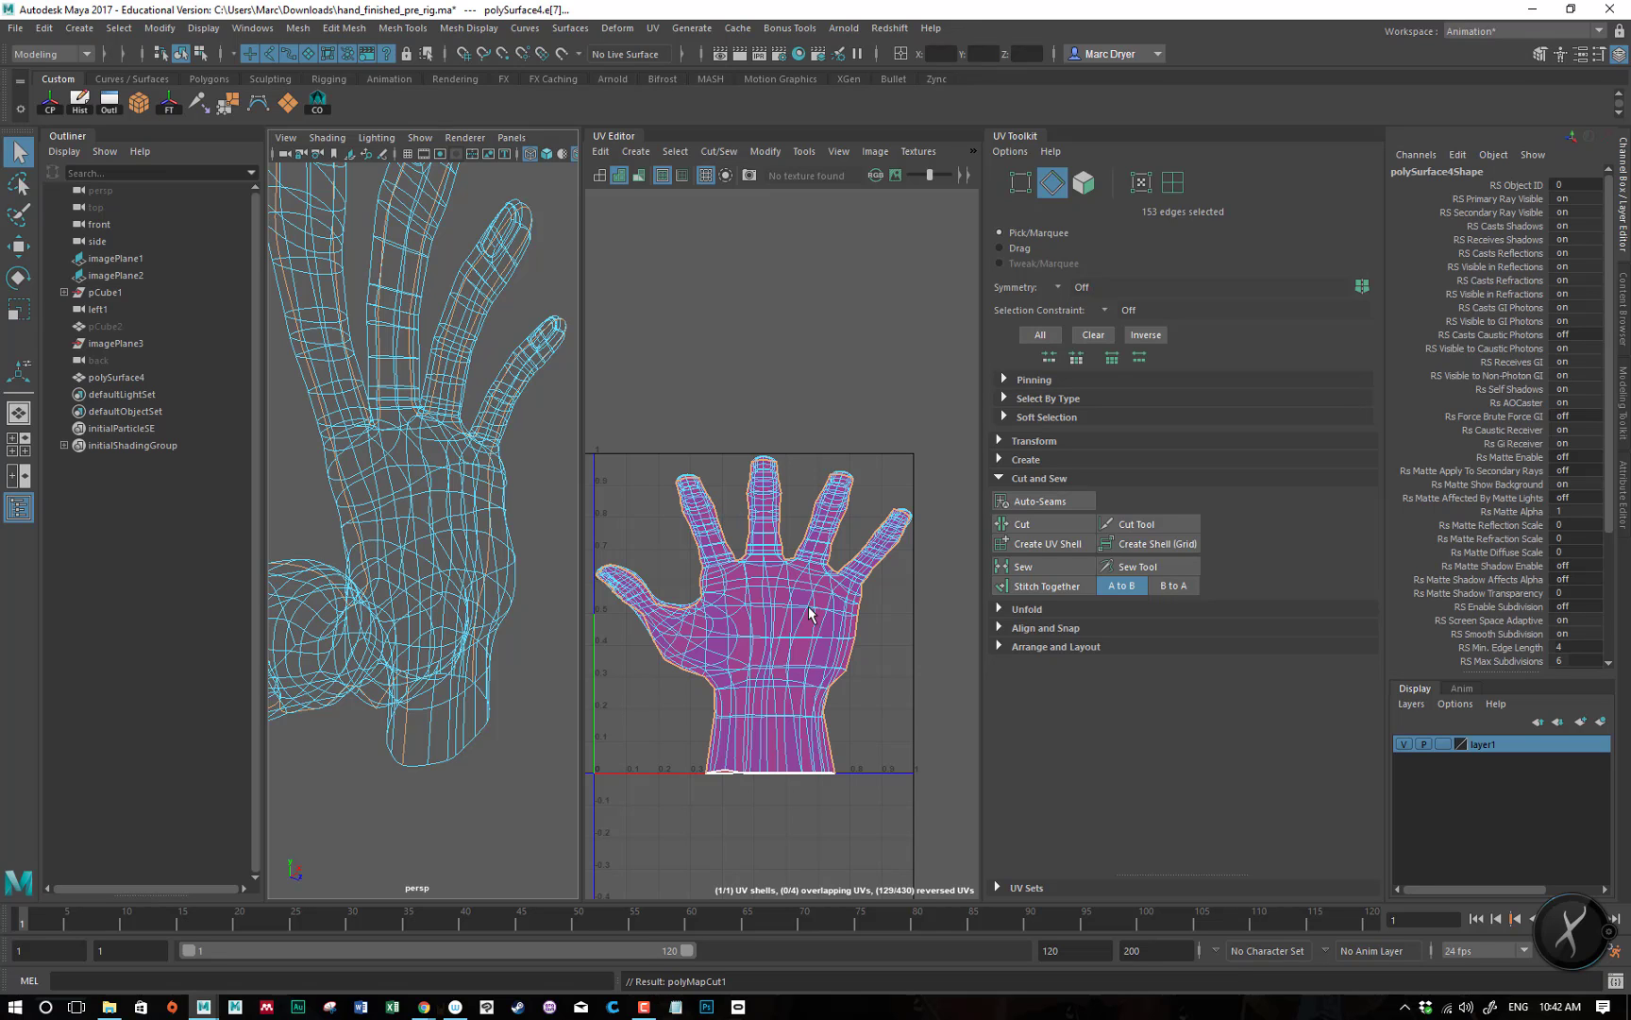
- Widen the UV Editor at the expense of the perspective view and frame the whole hand layout in it
key("space")
key("space")
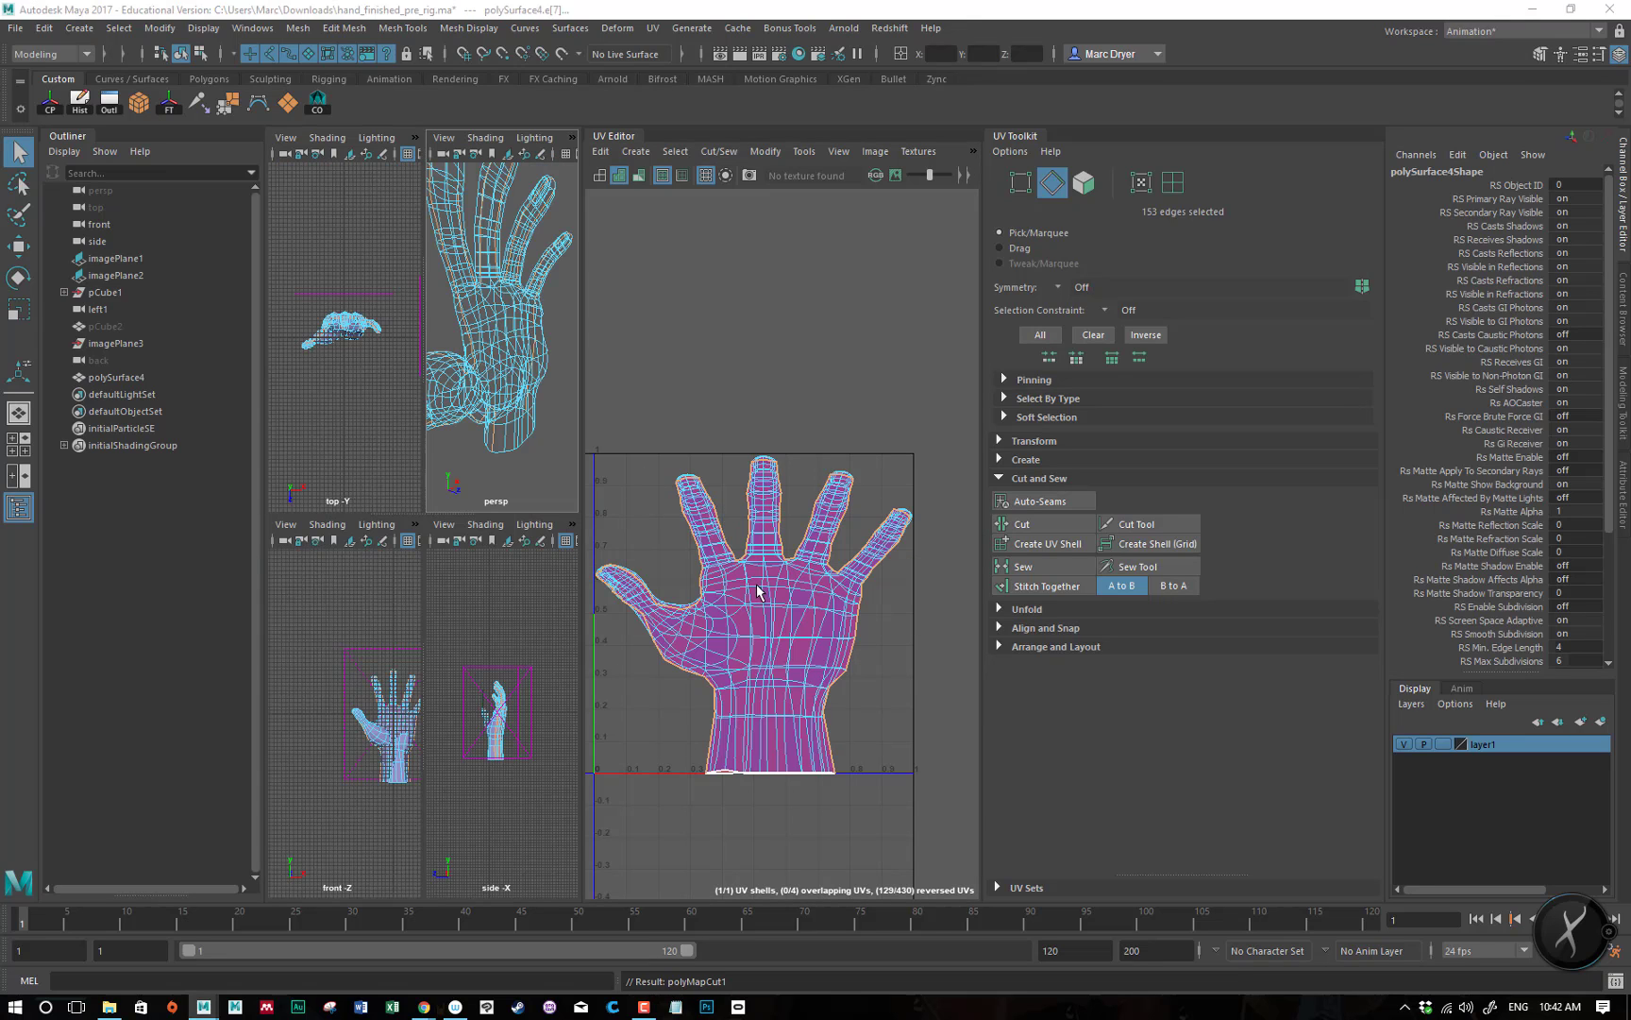
left_click(790, 572)
key("space")
key("space")
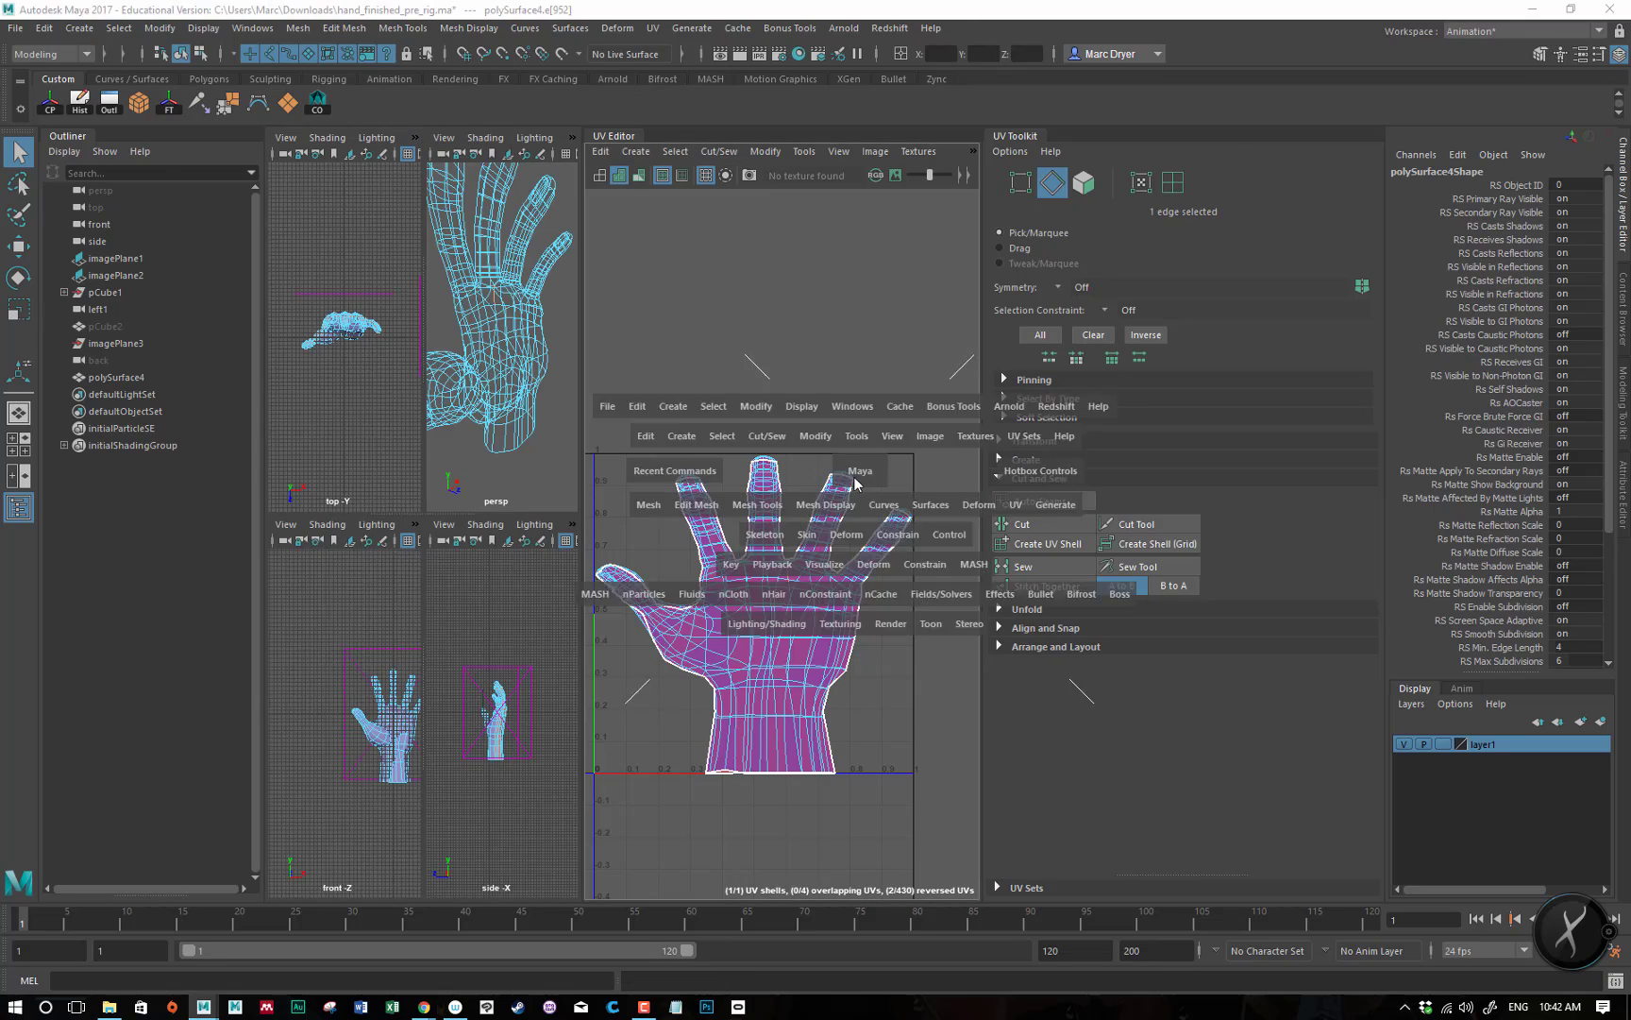
key("space")
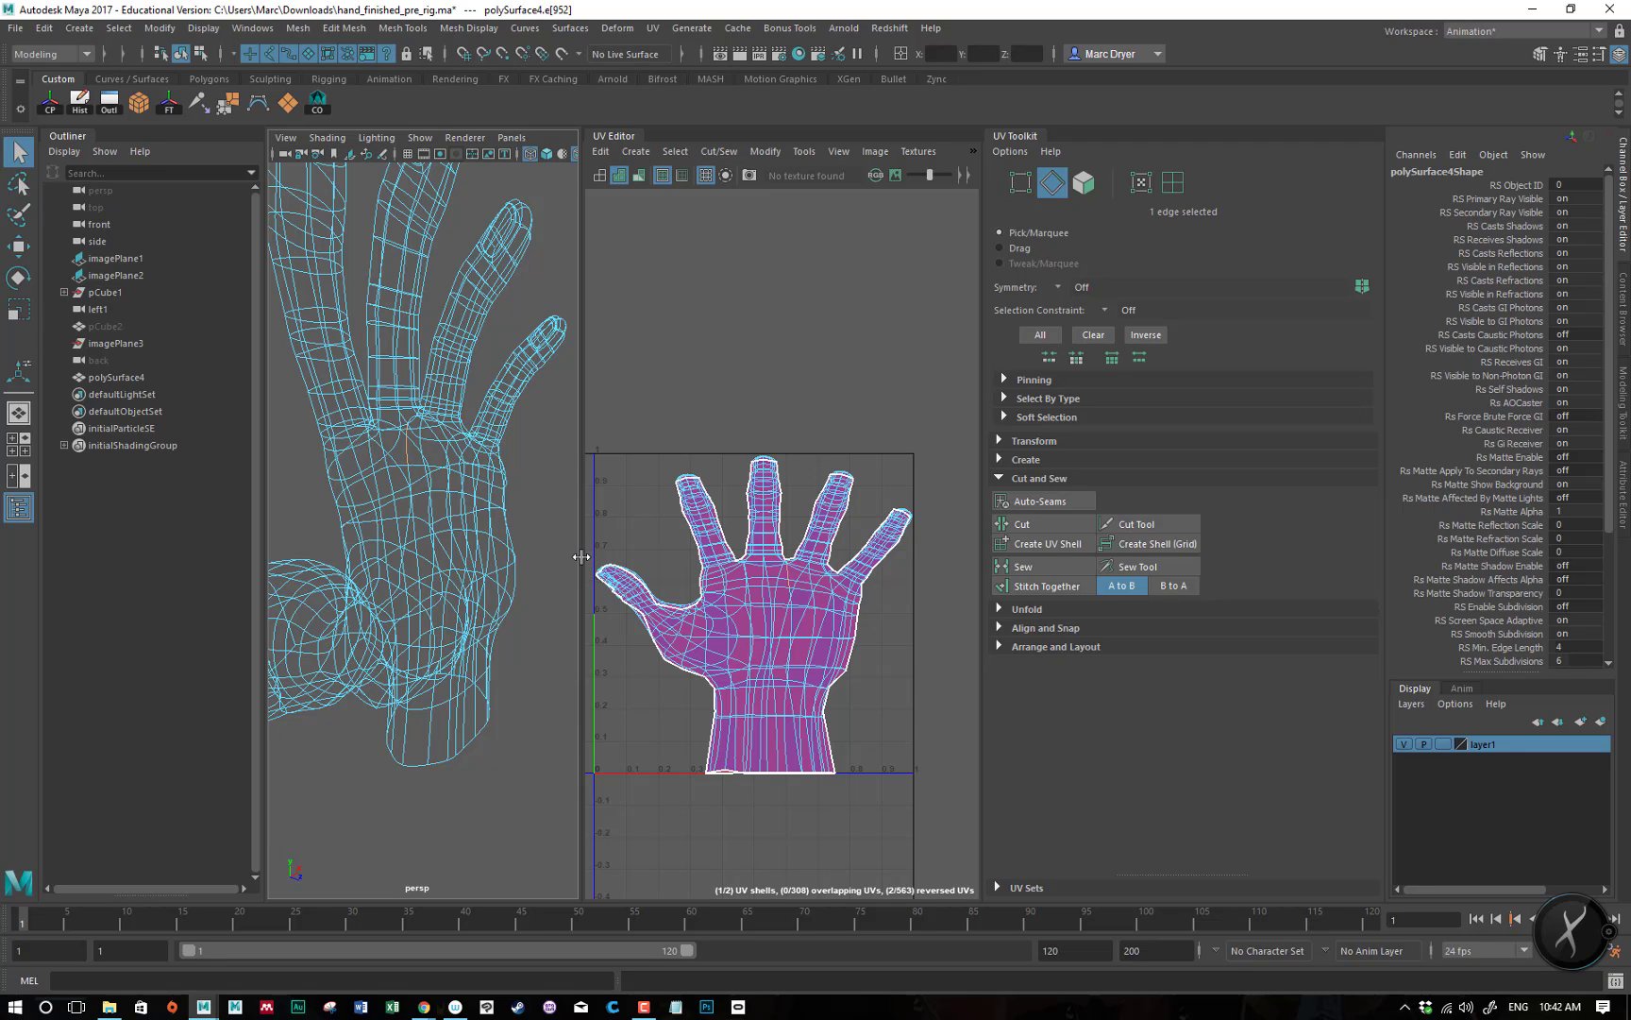
left_click_drag(581, 557, 347, 557)
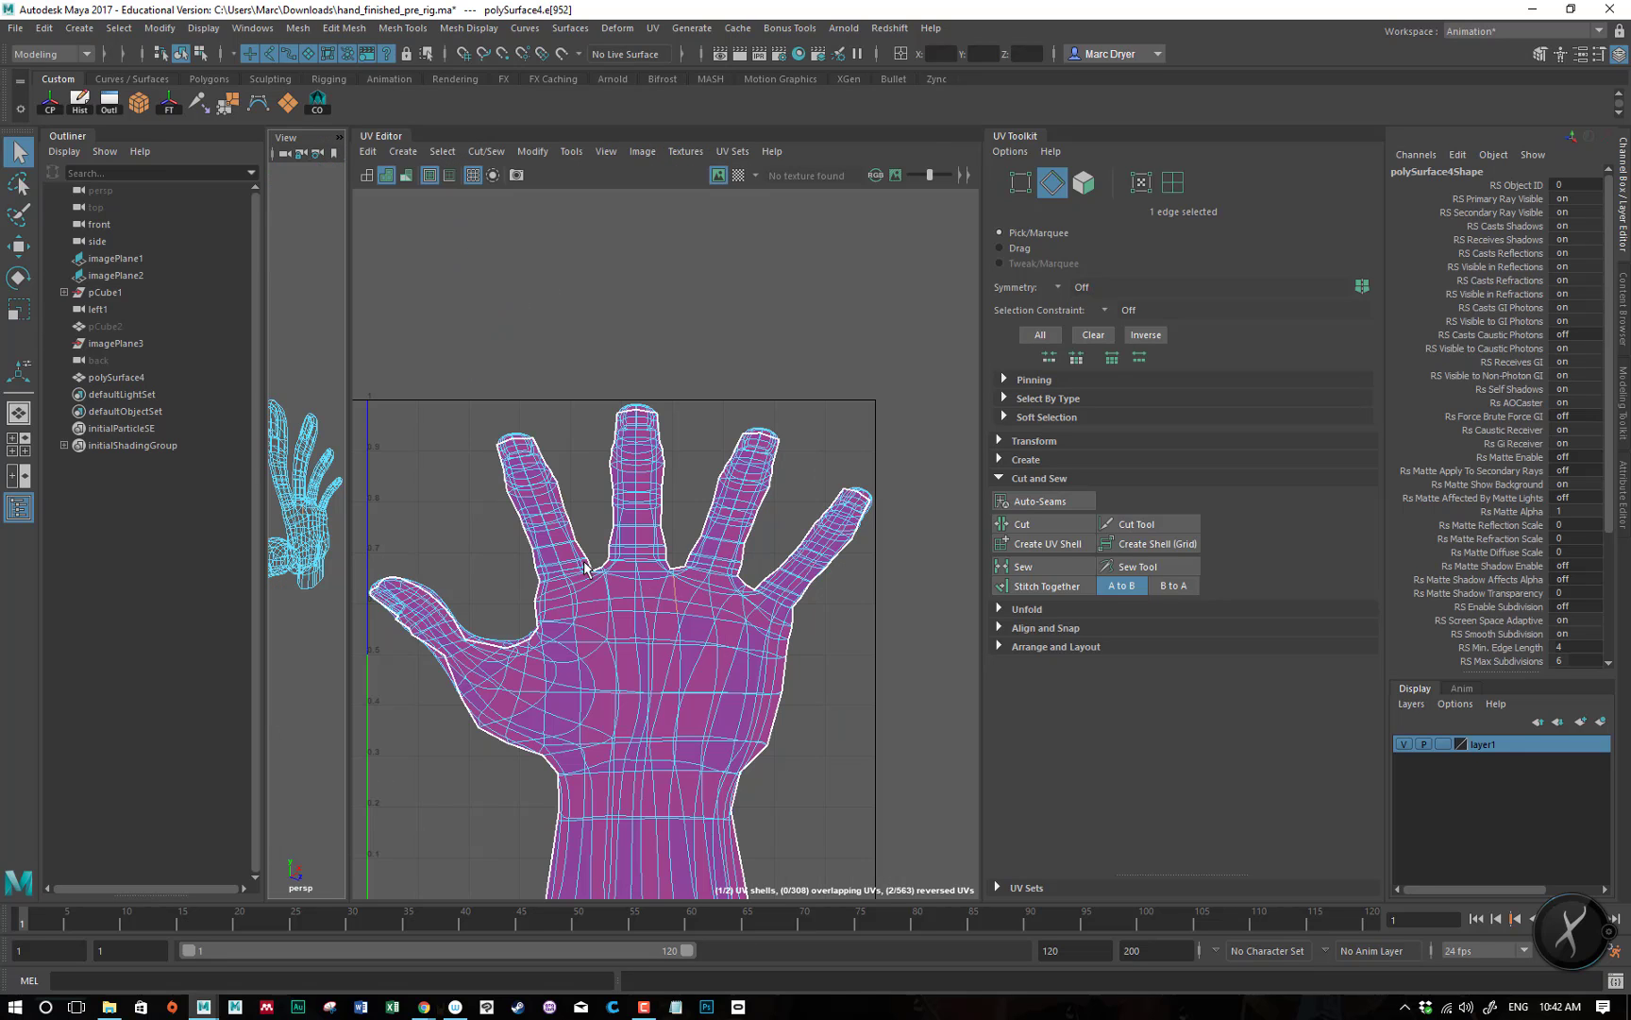
middle_click_drag(585, 567, 621, 416, "alt")
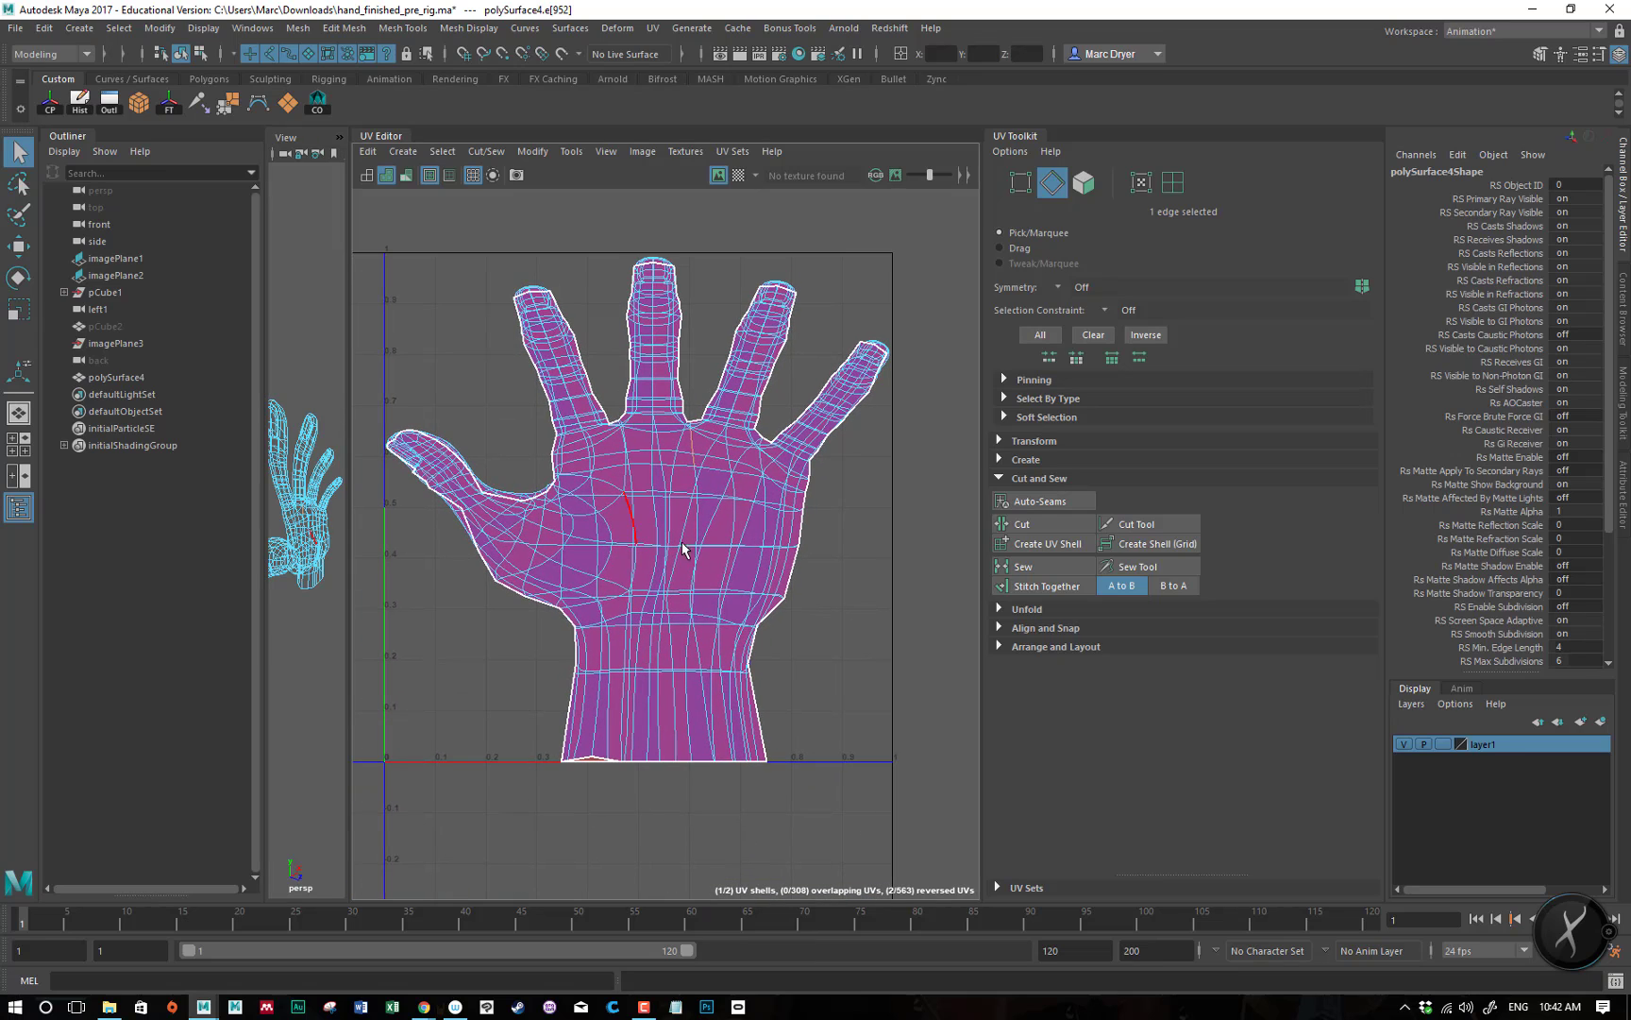
- Switch to UV selection, pick a single UV on the palm area and expand it to its entire UV shell
left_click(595, 465)
right_click_drag(693, 546, 770, 553)
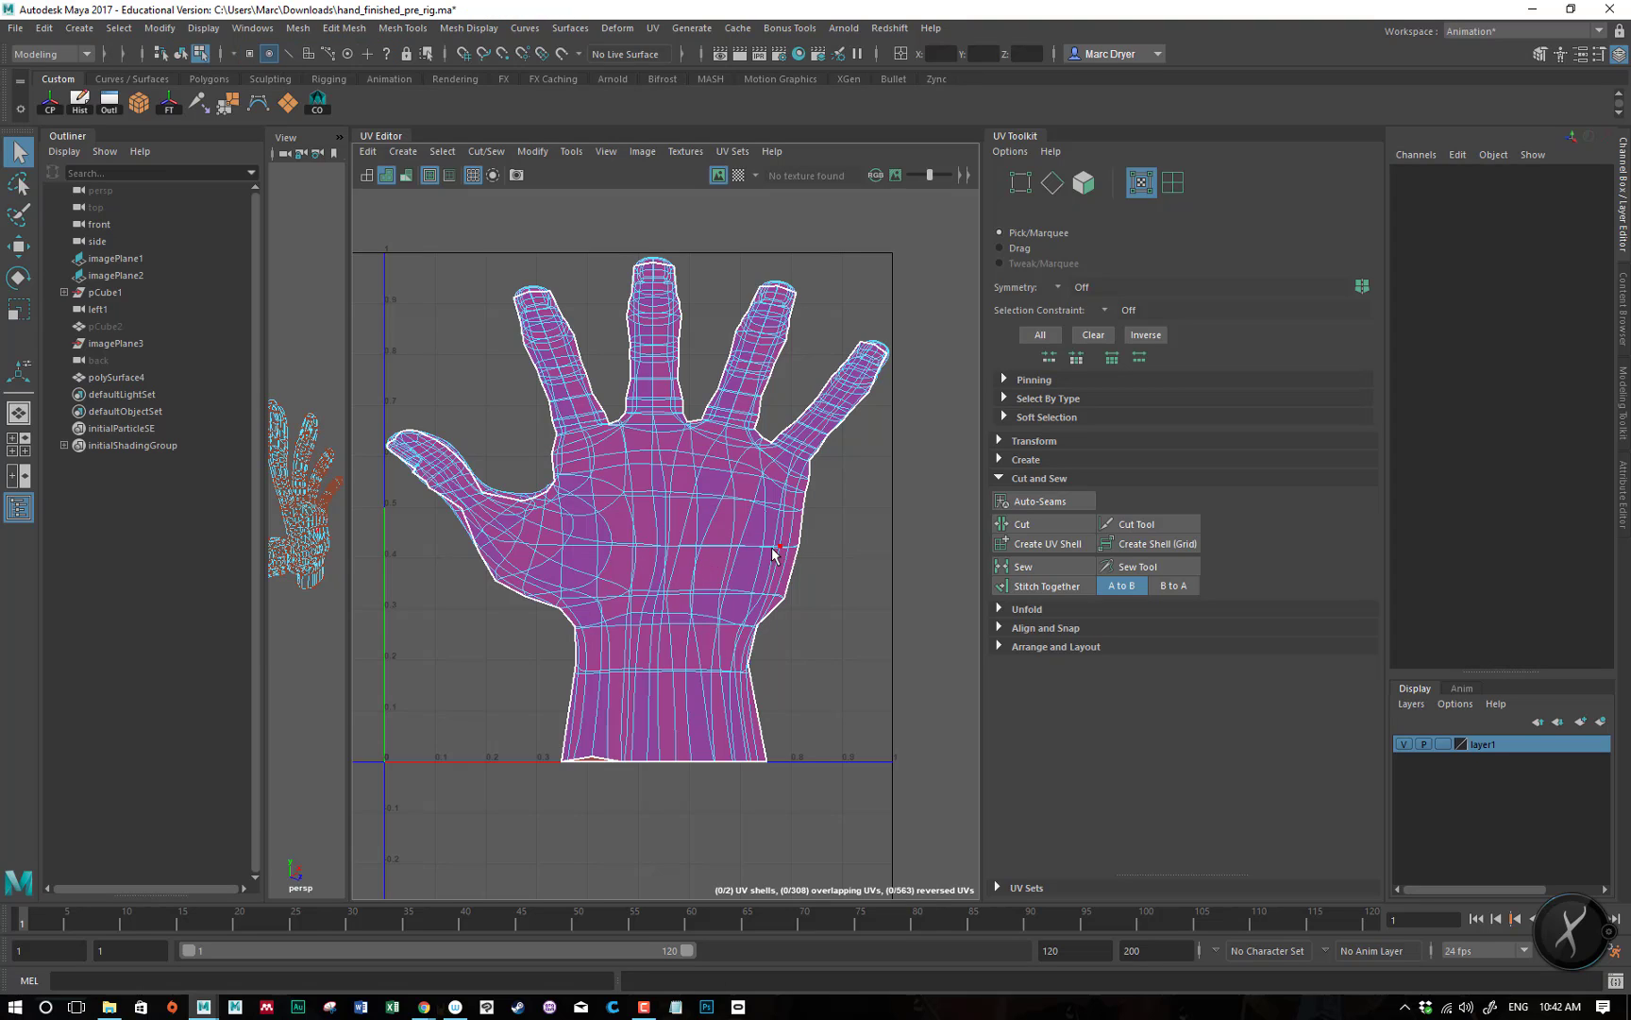
left_click(765, 547)
left_click_drag(688, 487, 766, 596)
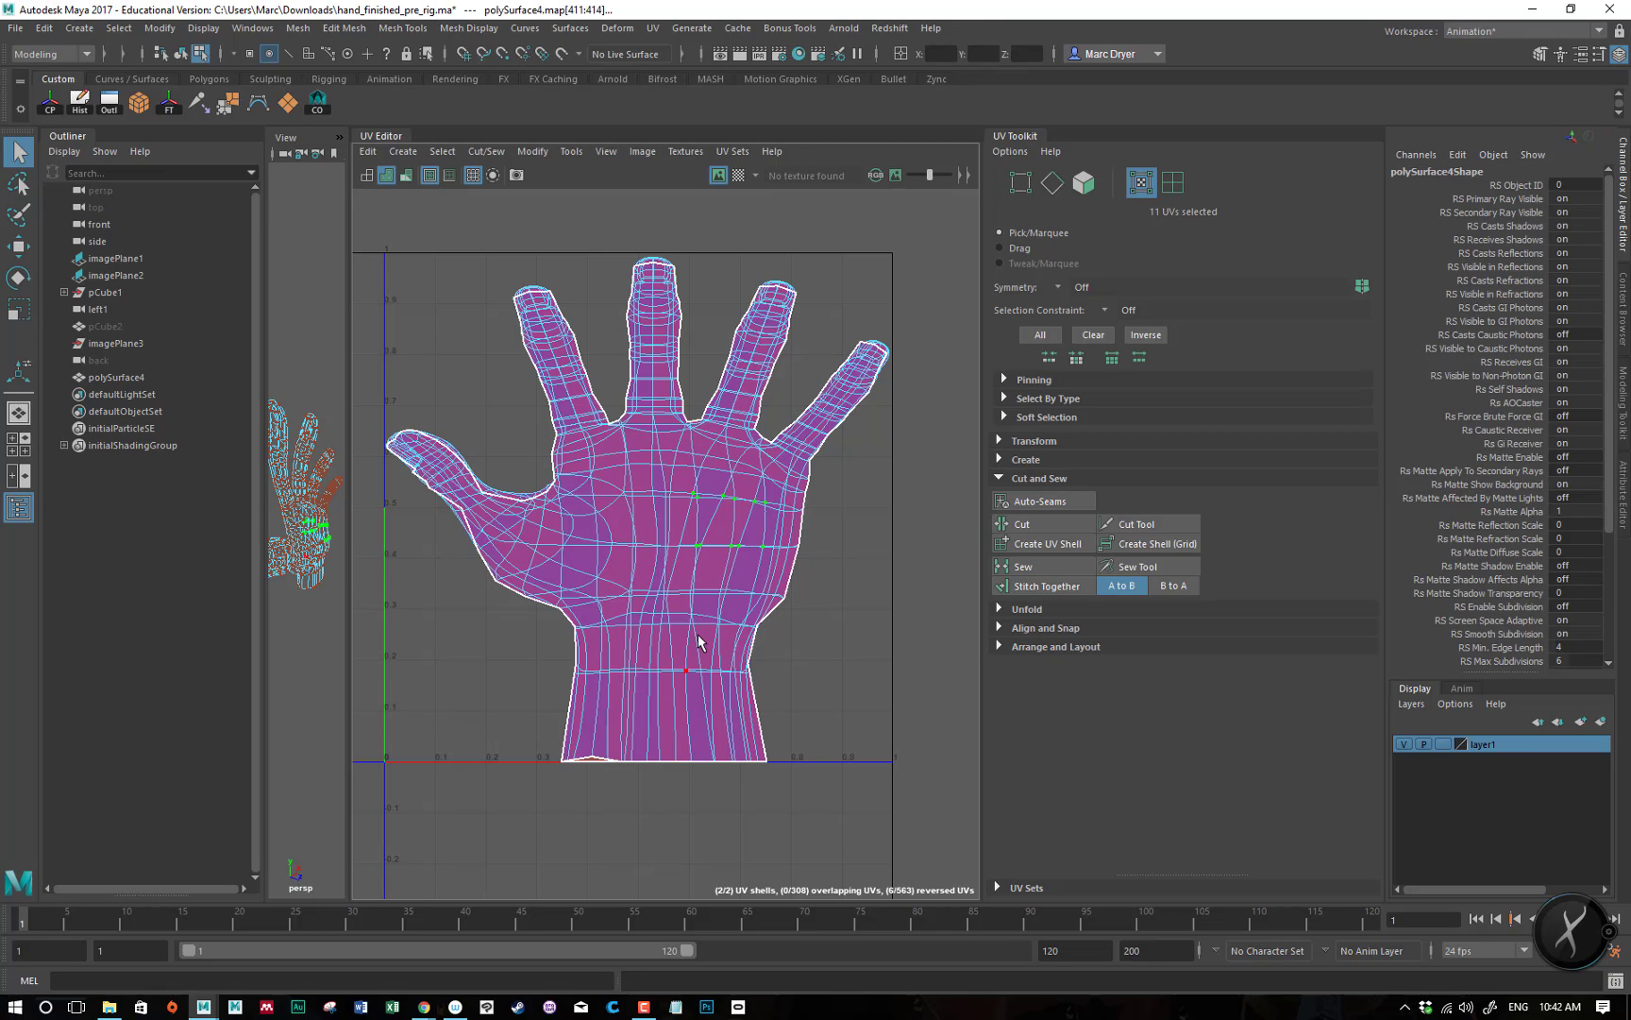
left_click(657, 548)
right_click(684, 498, "shift")
right_click(682, 495, "ctrl")
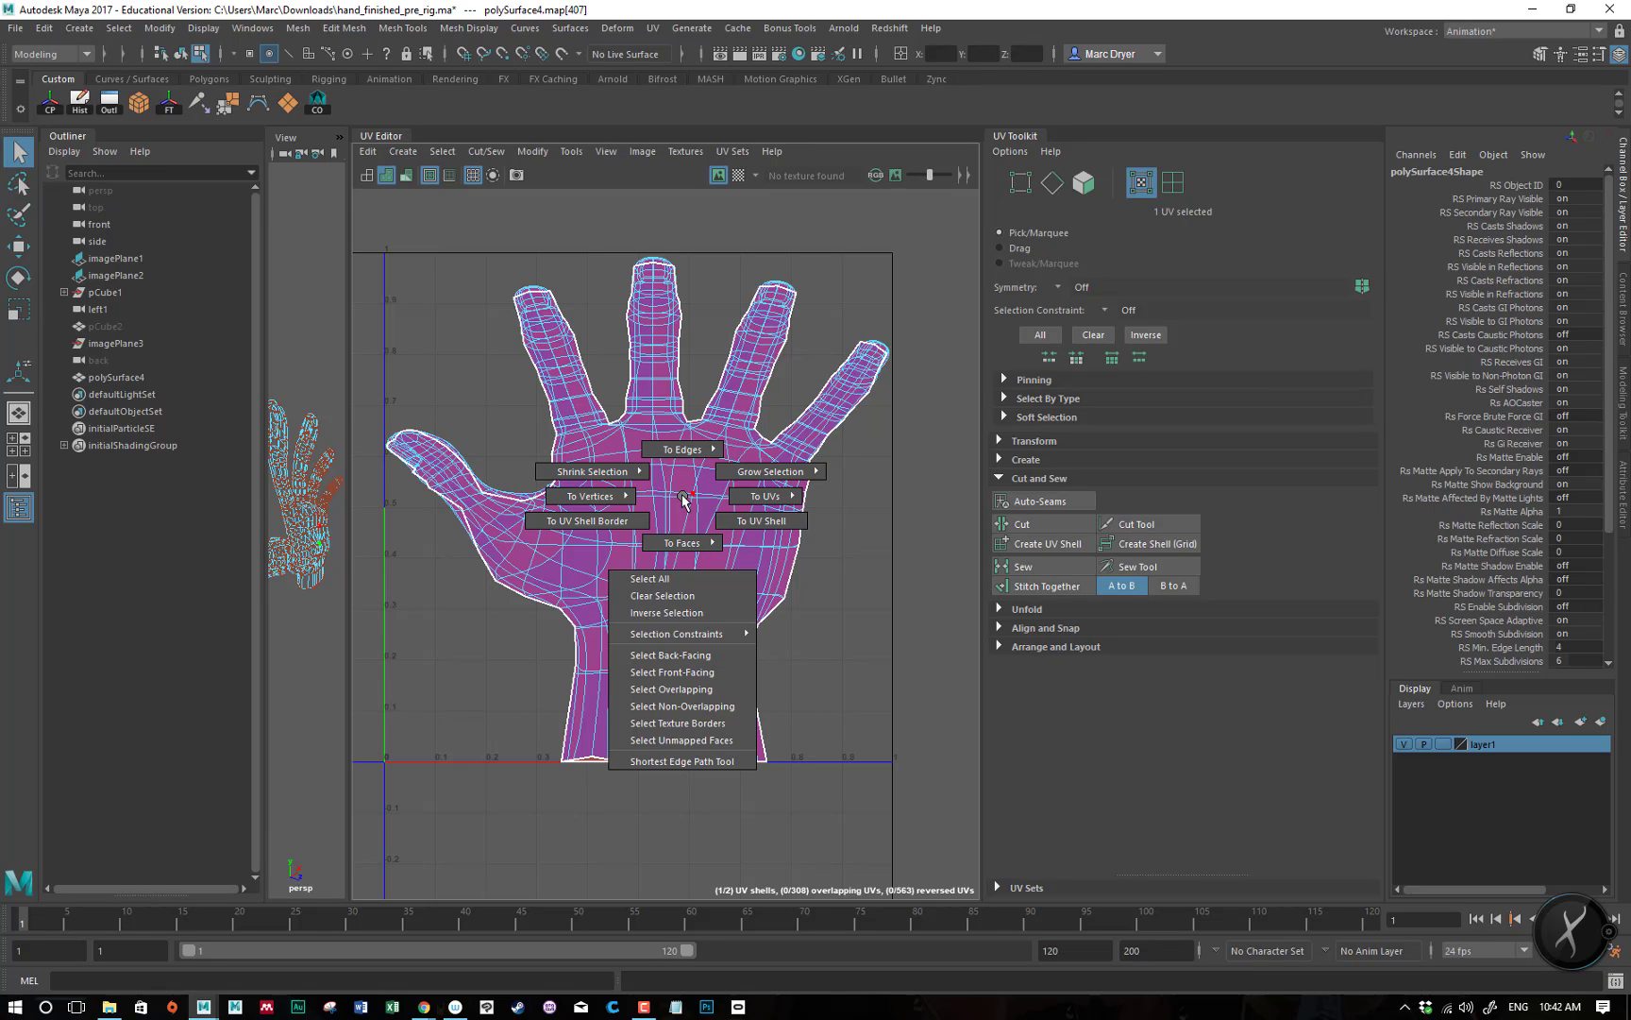
left_click(761, 540)
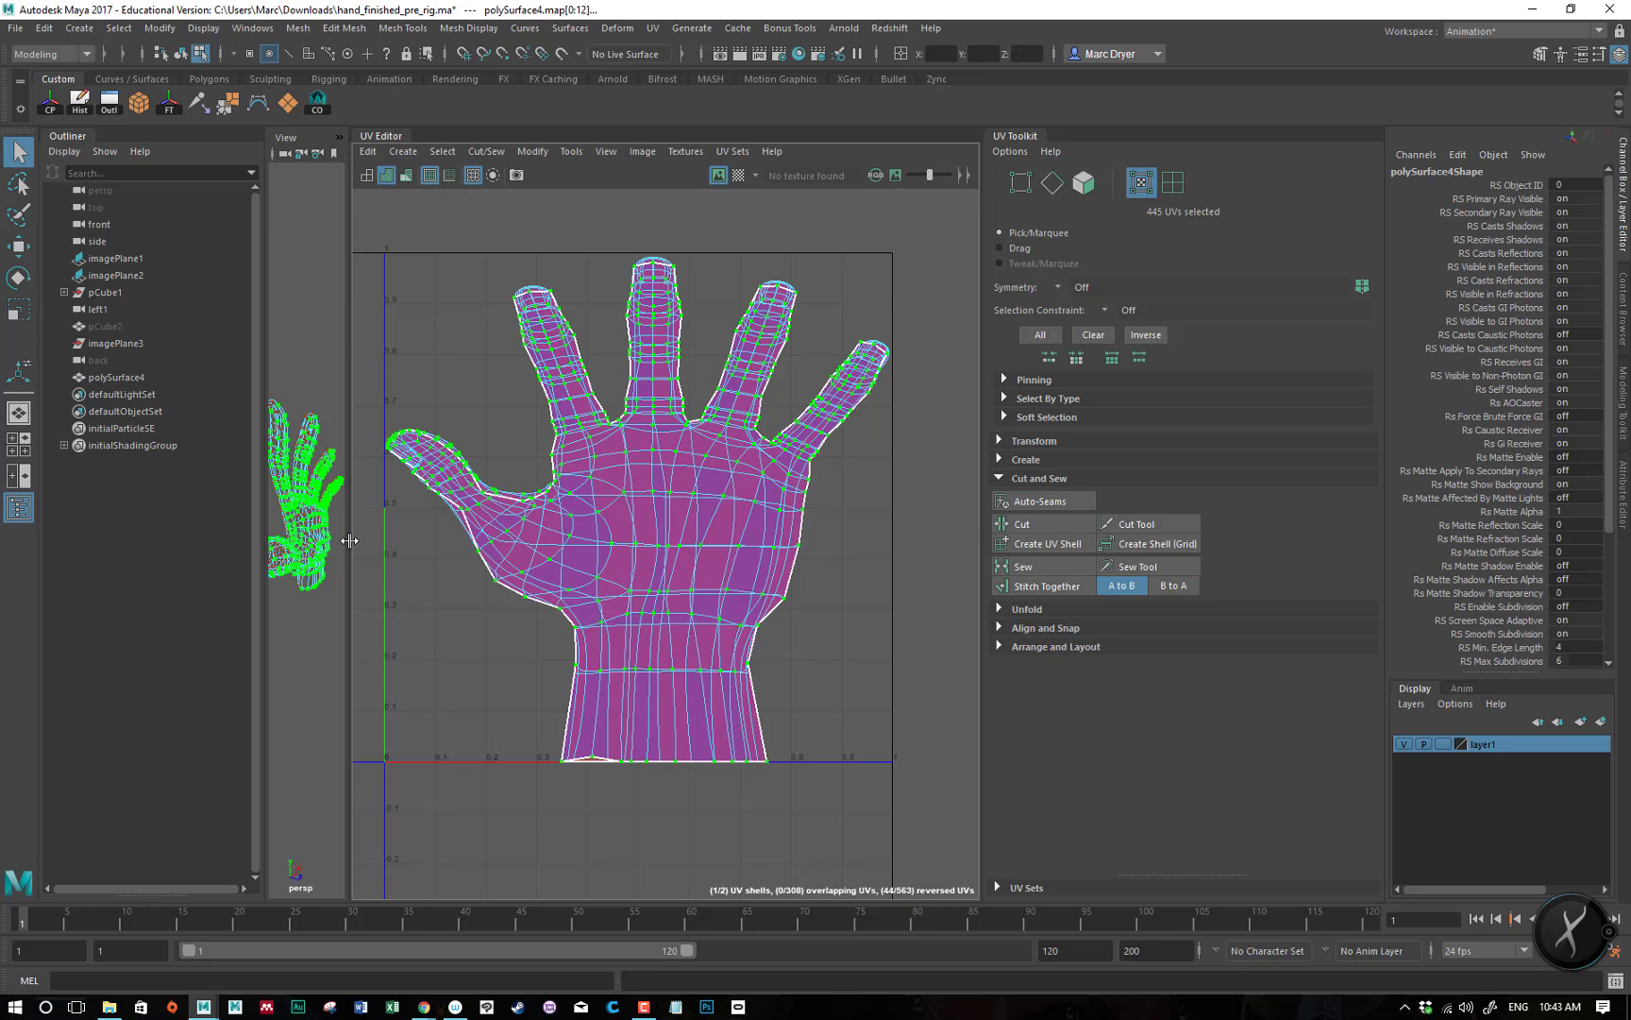
- Examine which side of the shaded hand the selected shell covers in an enlarged perspective view, then widen the UV Editor again
left_click_drag(346, 536, 732, 543)
mouse_move(557, 573)
left_mouse_down("alt")
mouse_move(590, 564)
mouse_move(569, 583)
mouse_move(596, 600)
mouse_move(358, 547)
mouse_move(328, 525)
mouse_move(650, 504)
mouse_move(576, 436)
mouse_move(577, 597)
mouse_move(400, 520)
mouse_move(318, 520)
mouse_move(481, 529)
mouse_move(704, 386)
mouse_move(344, 319)
mouse_move(402, 524)
left_mouse_up("alt")
scroll(590, 564, "down", 5)
key("5")
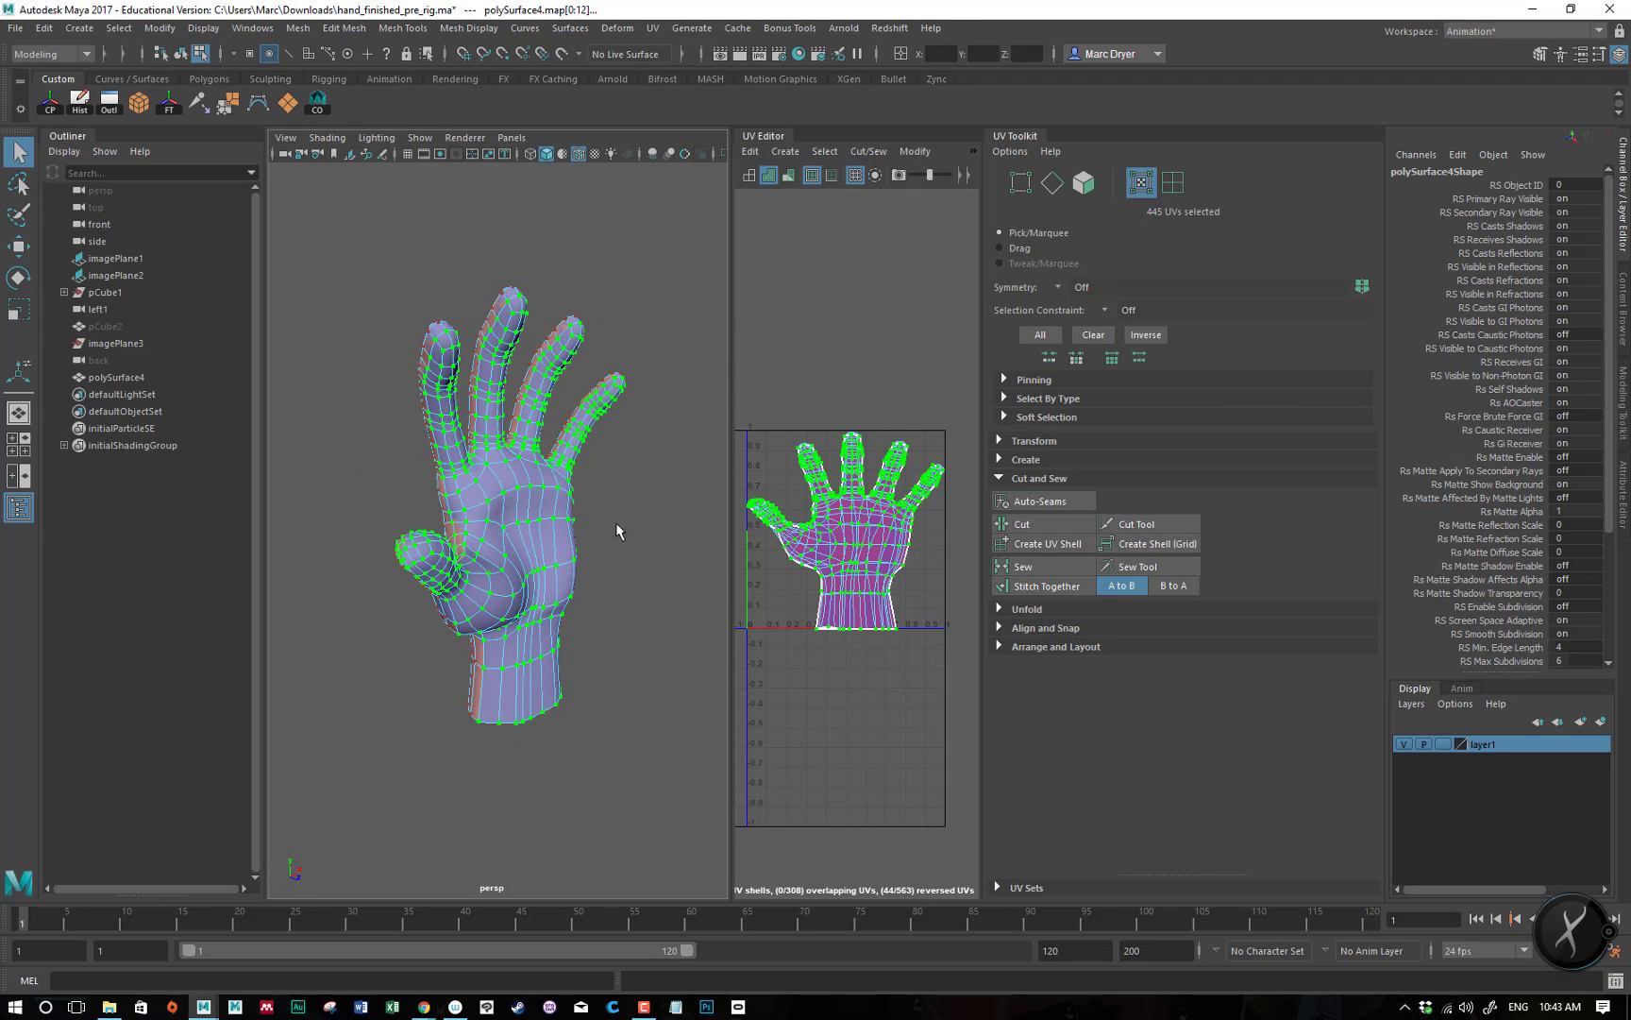
left_click_drag(732, 535, 410, 535)
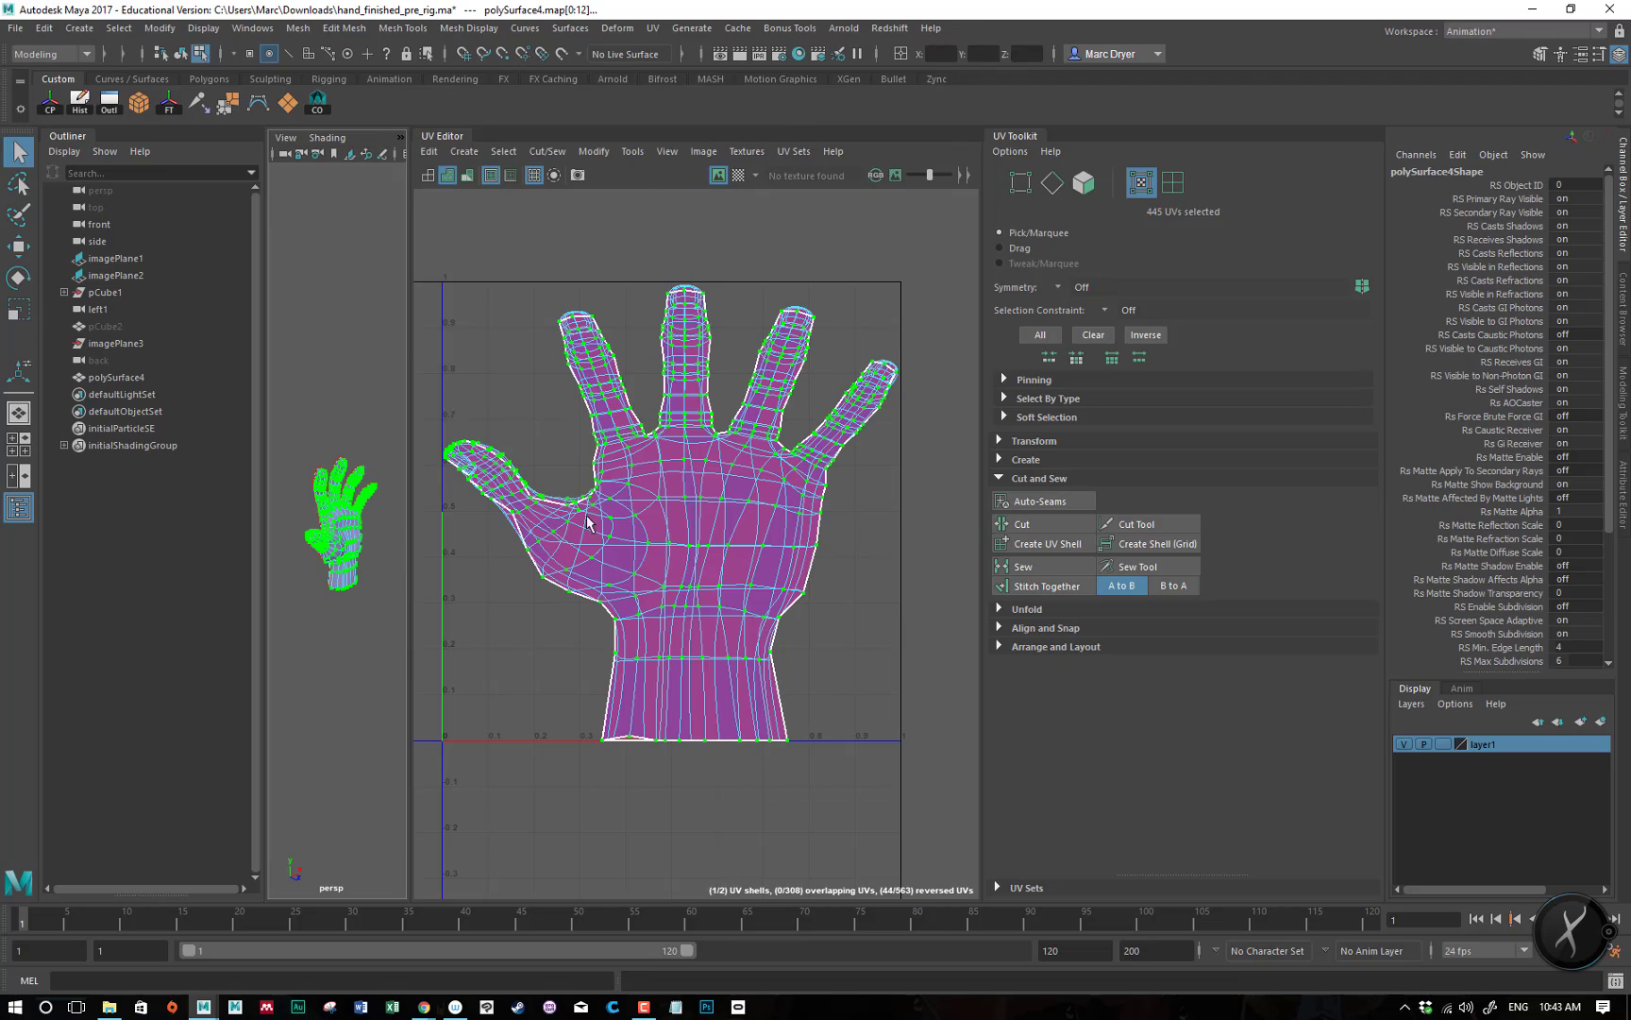
- Move the selected palm-side UV shell horizontally until it sits completely clear of the other shell
key("w")
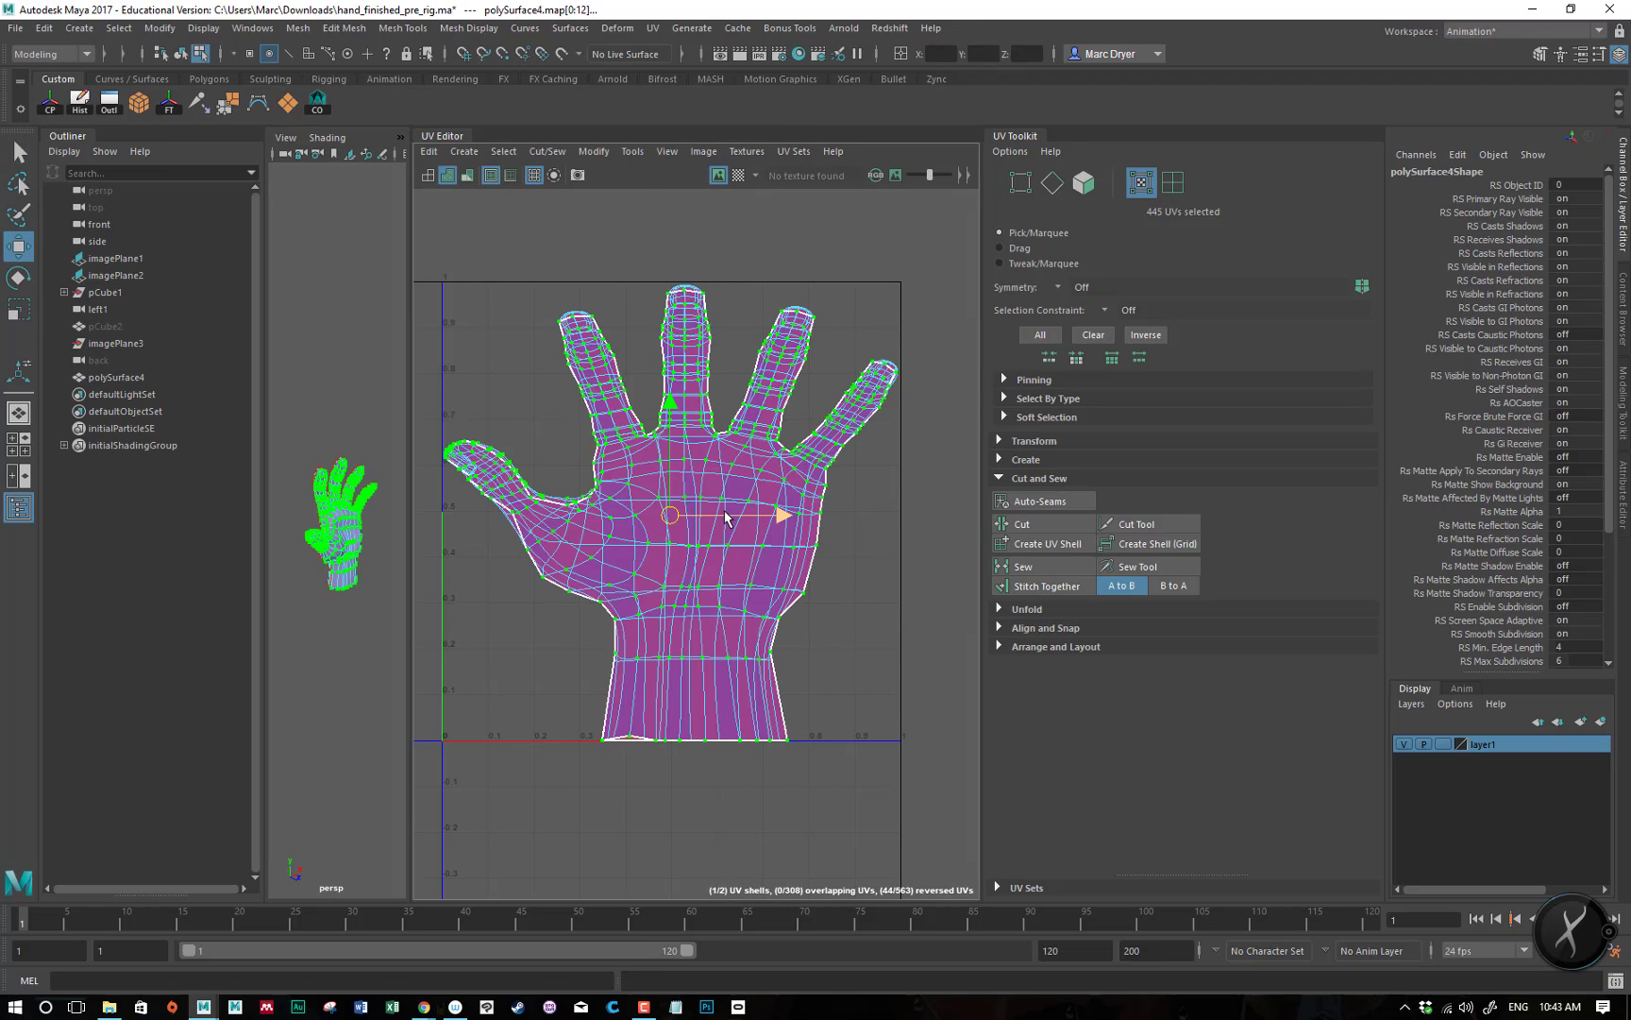
left_click_drag(724, 517, 957, 530)
scroll(865, 551, "down", 2)
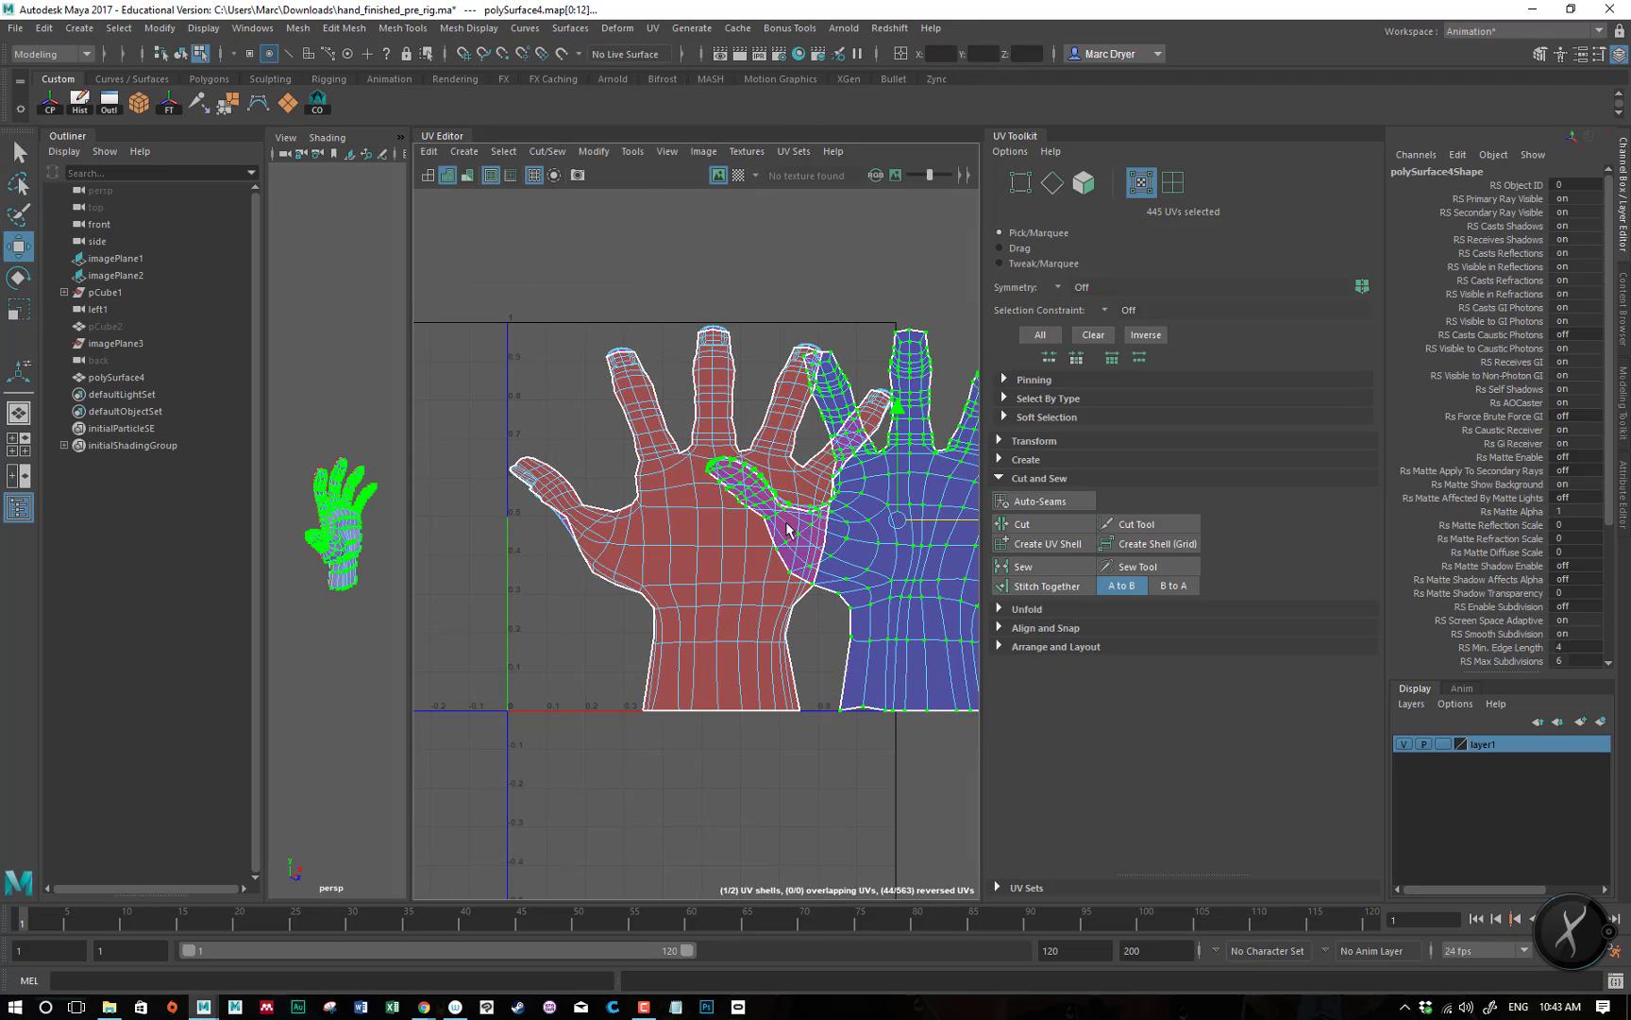
middle_click_drag(762, 503, 535, 509, "alt")
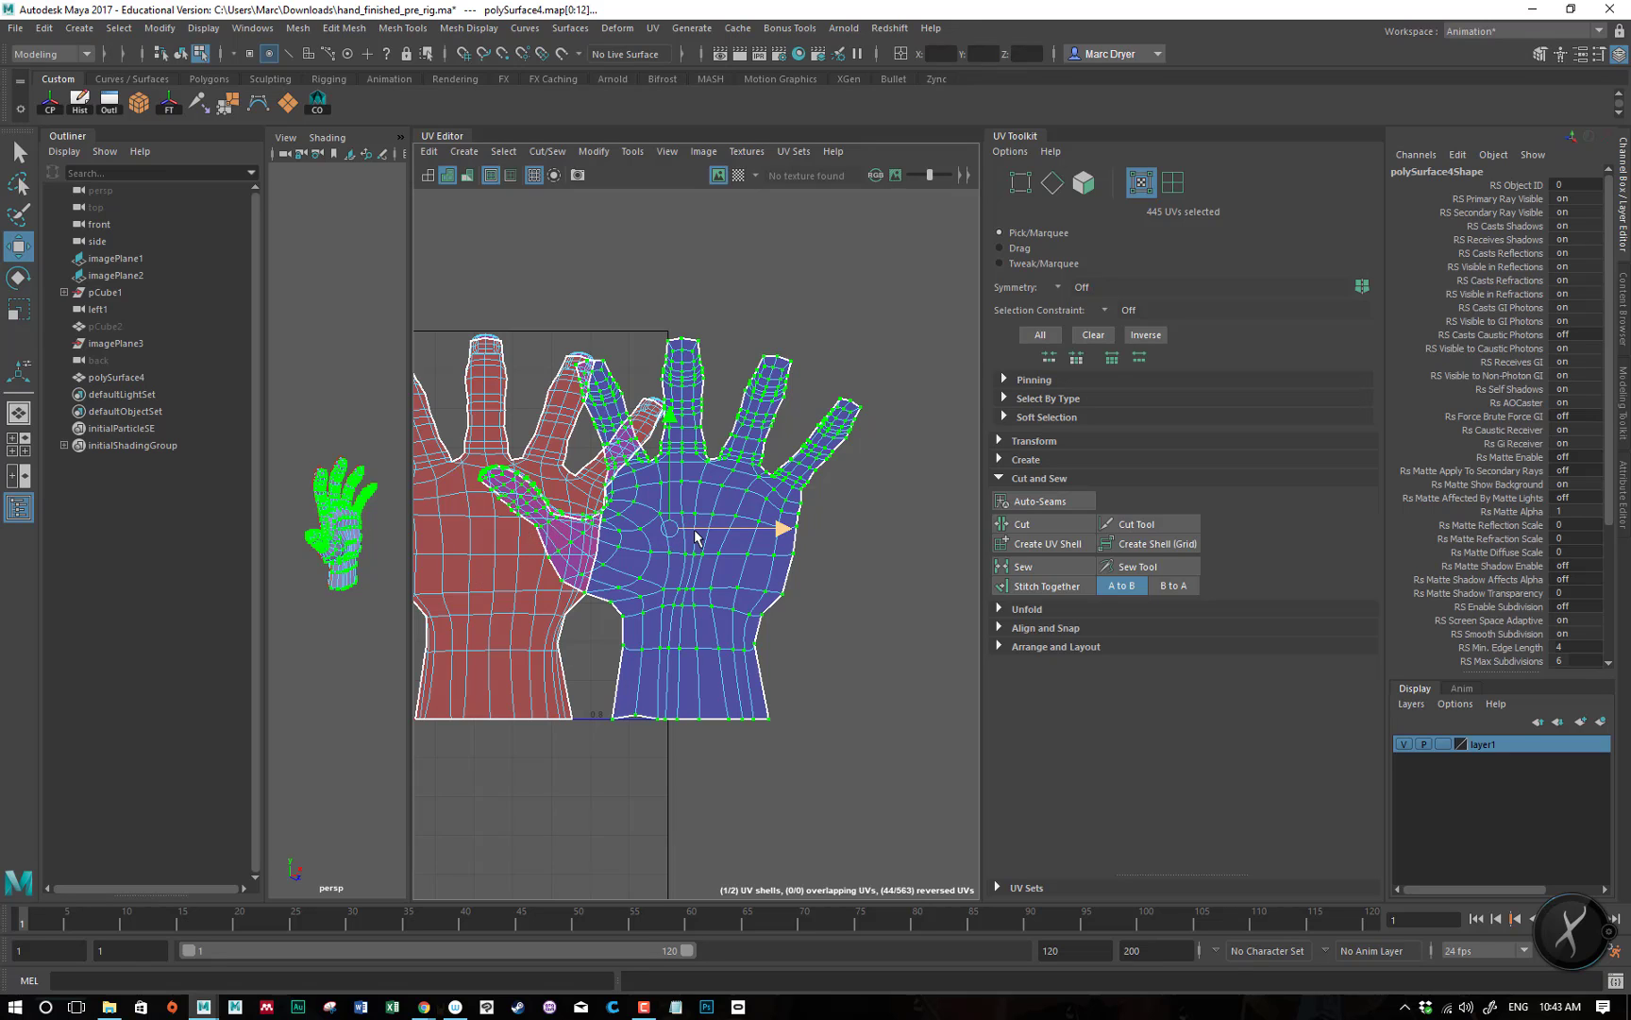
left_click_drag(706, 531, 866, 530)
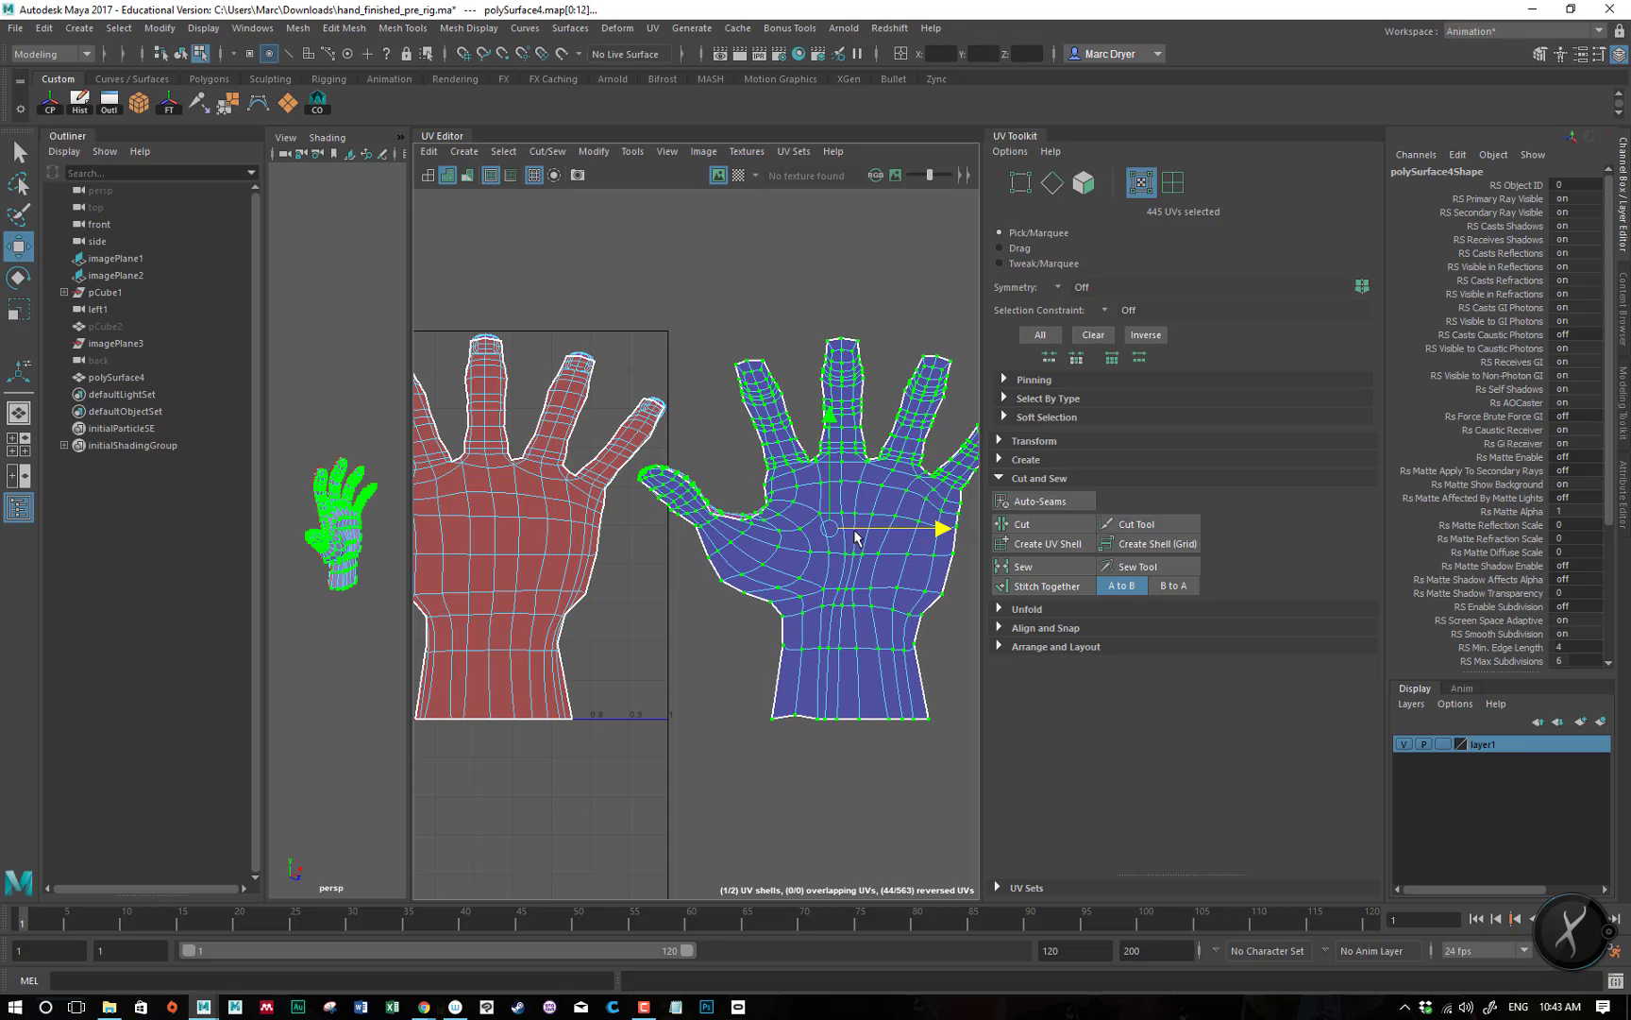
- Bring both separated shells into view and select a UV in the middle of the back-of-hand shell
middle_click_drag(677, 550, 735, 577, "alt")
right_click_drag(659, 566, 619, 564, "alt")
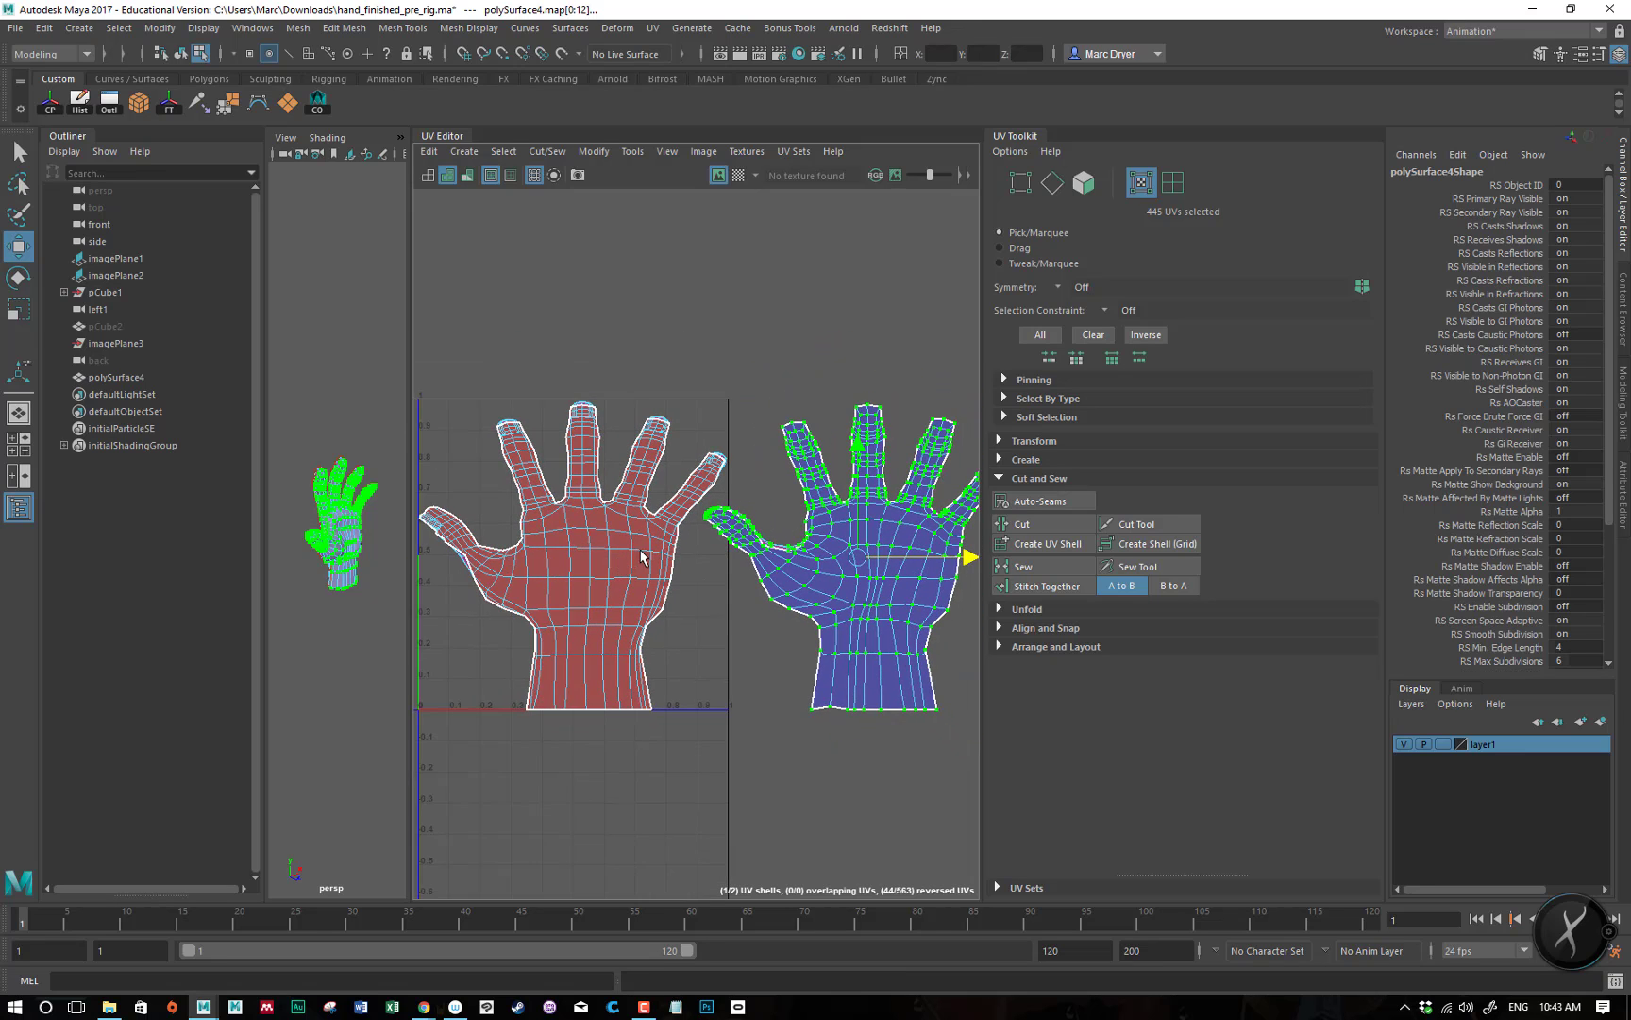
middle_click_drag(642, 557, 678, 574, "alt")
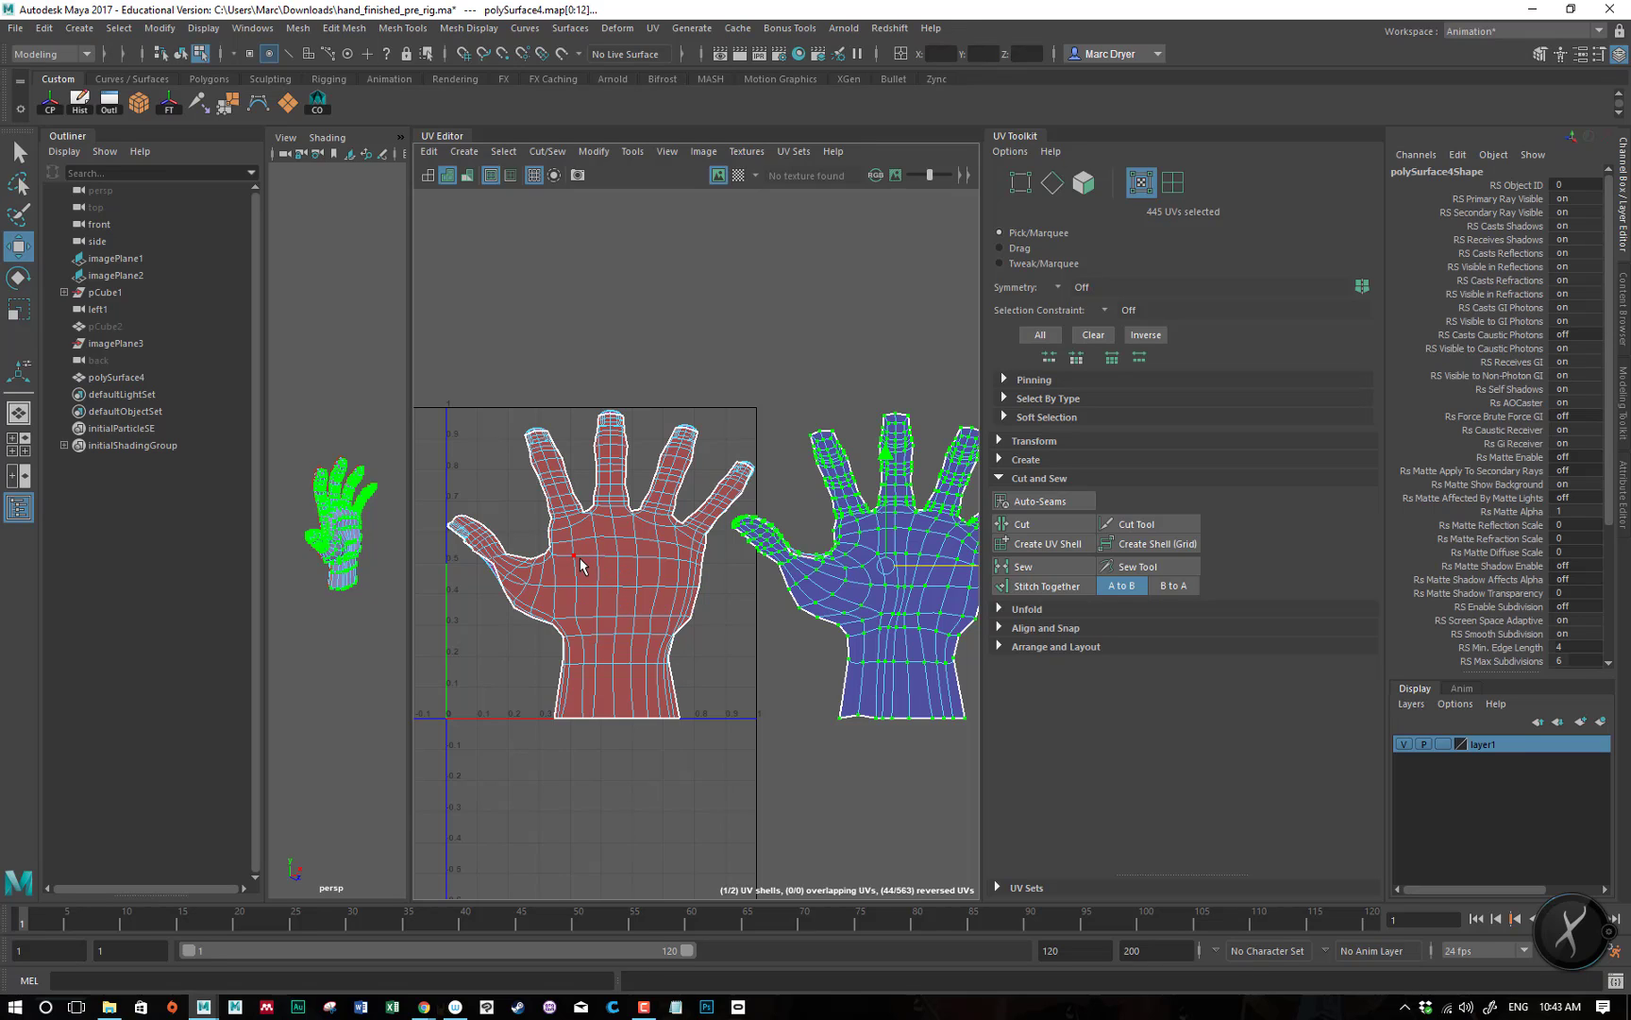
left_click(609, 552)
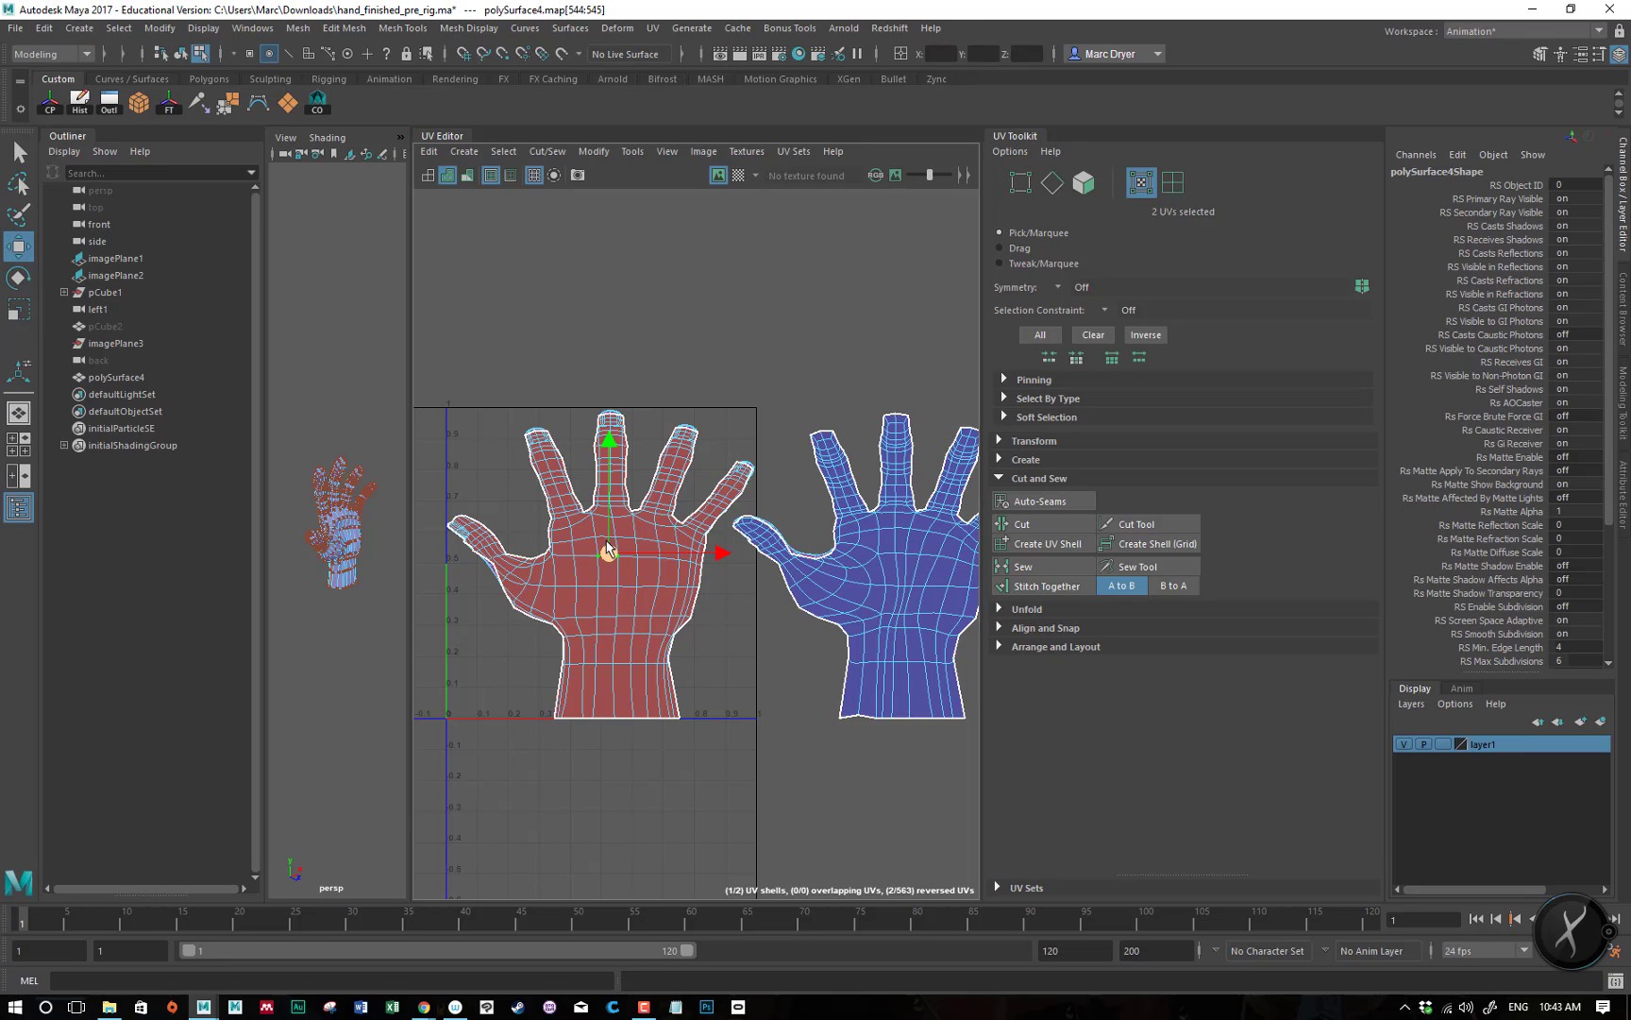
- Expand the selection to the entire back-of-hand UV shell and flip it along U
left_click_drag(580, 539, 658, 660)
right_click_drag(604, 553, 676, 595, "ctrl")
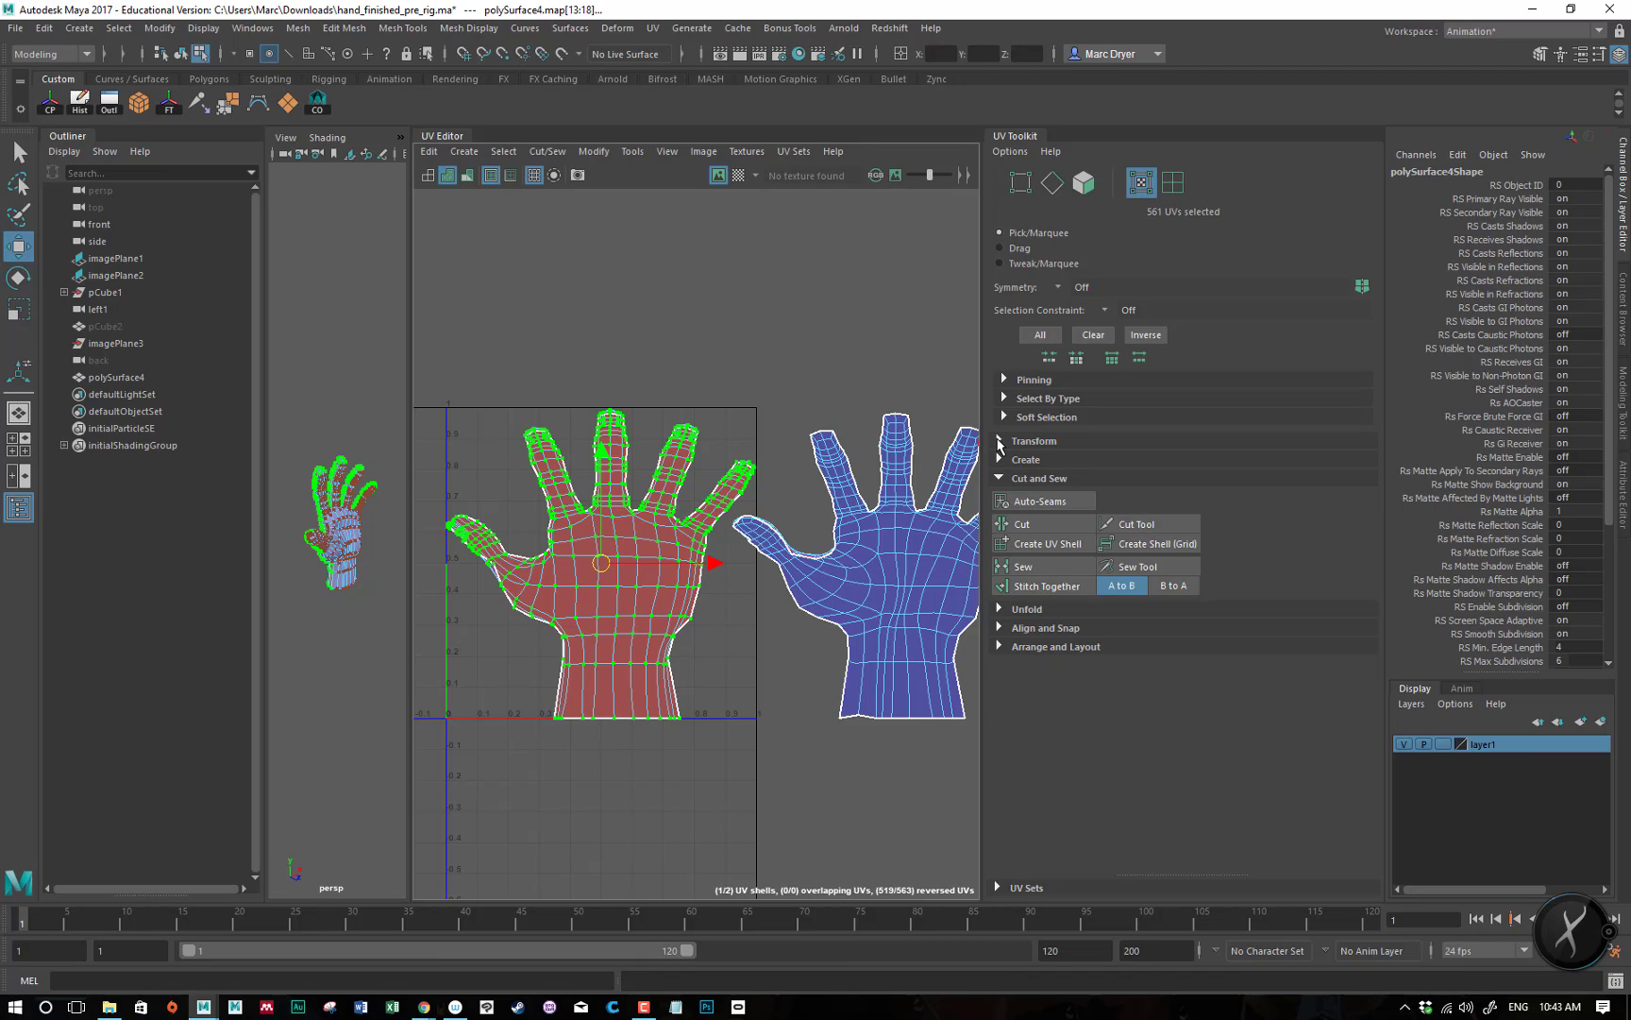
left_click(1000, 442)
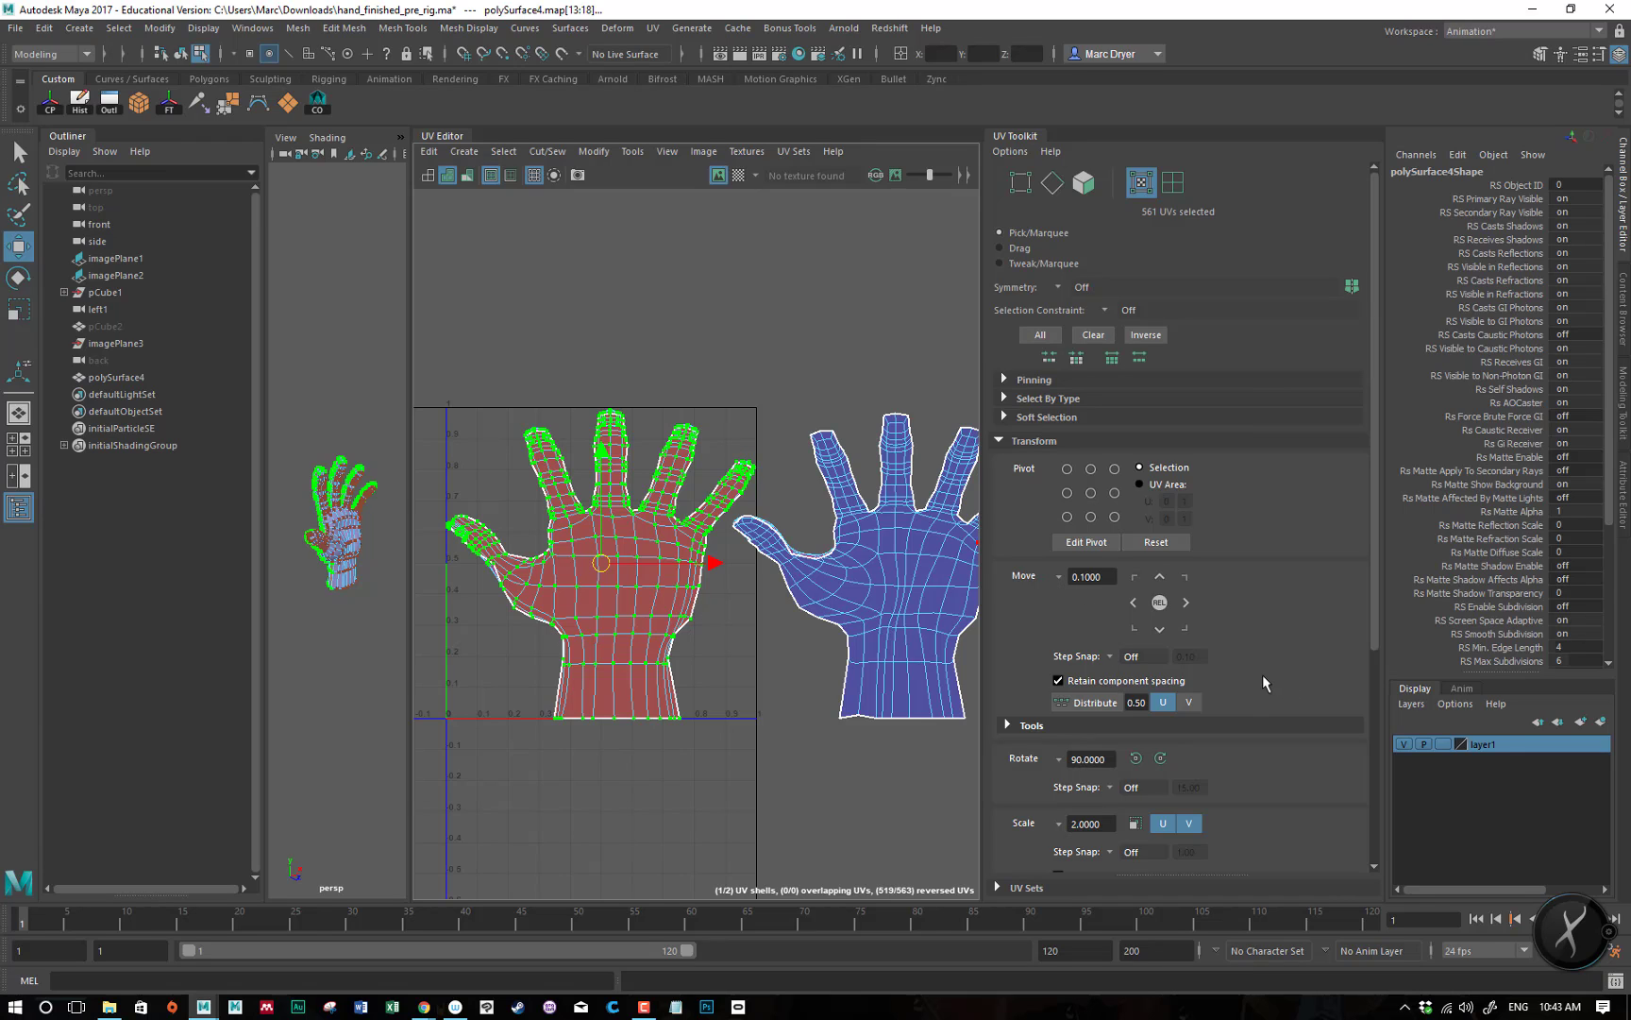
scroll(1261, 674, "down", 1)
scroll(1261, 673, "down", 1)
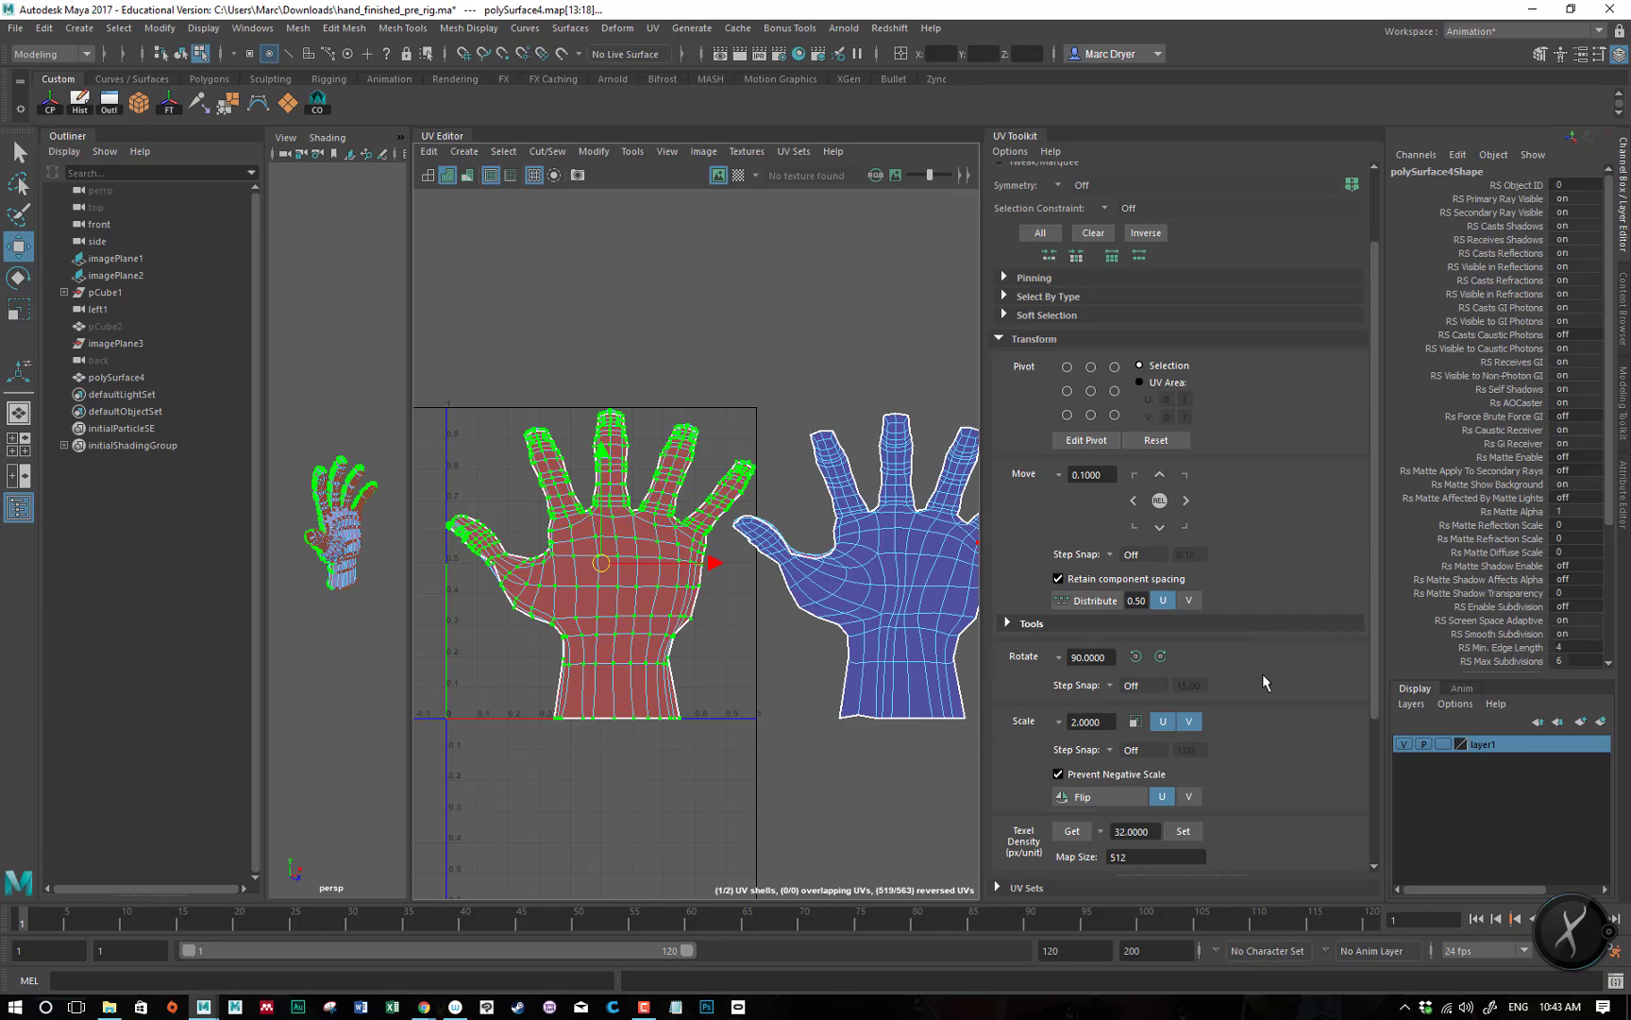
scroll(1261, 673, "up", 2)
scroll(1228, 623, "down", 4)
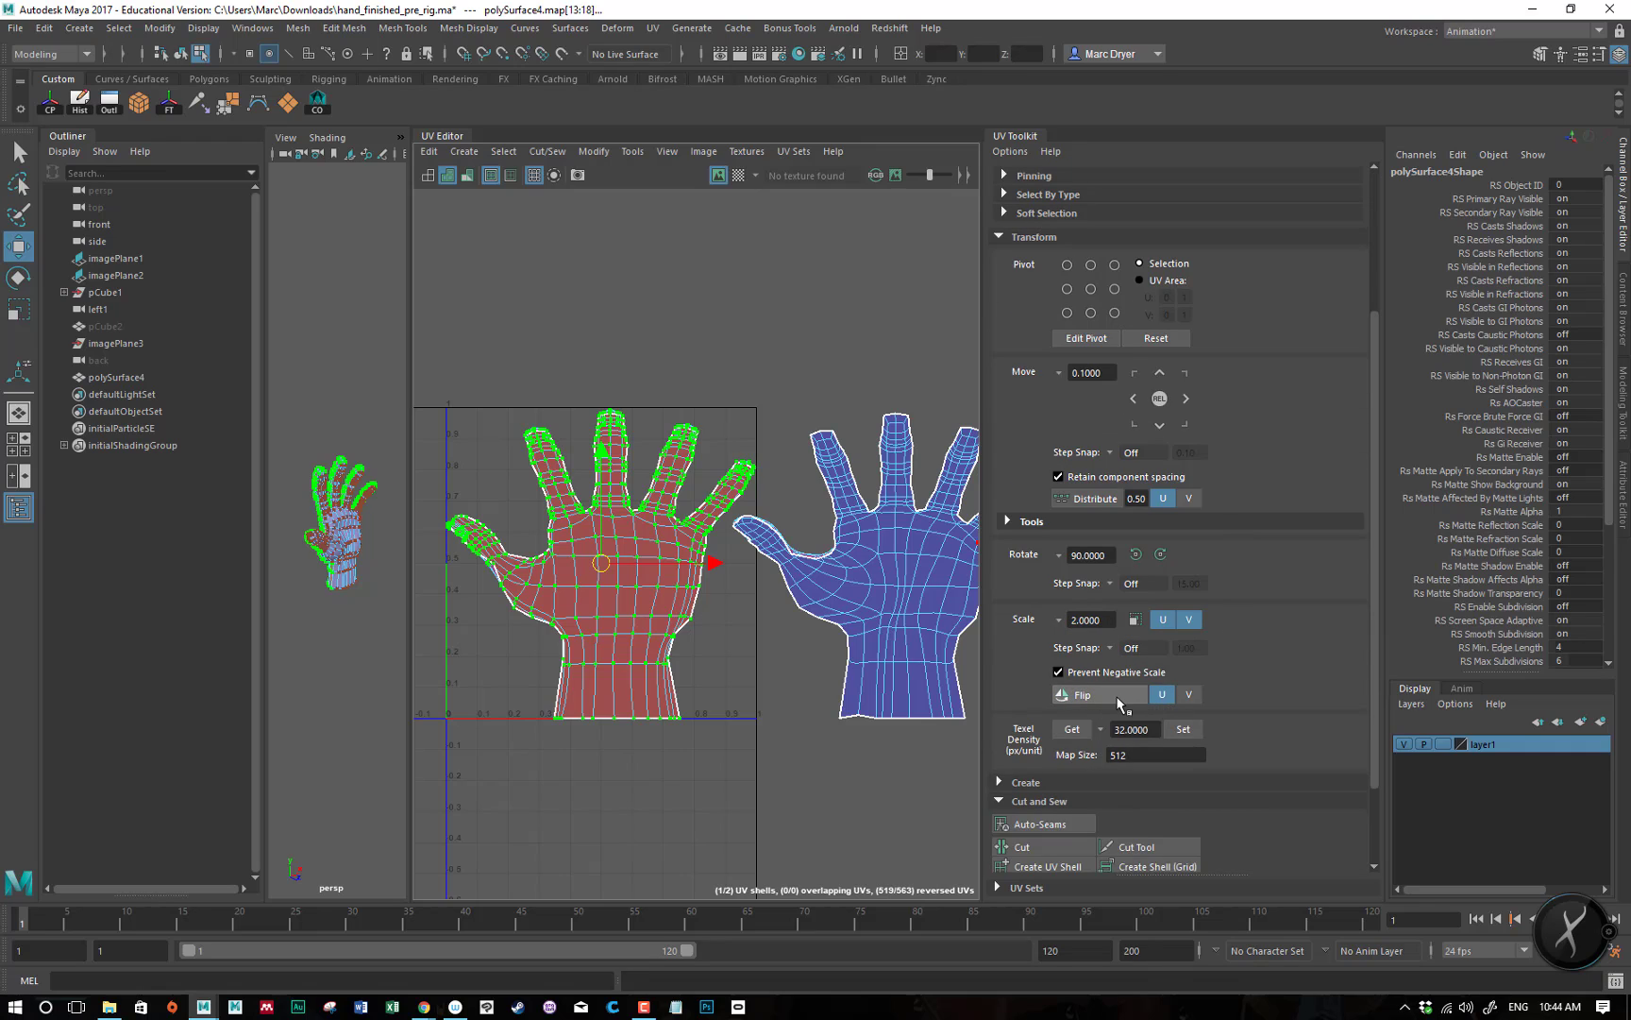
left_click(1103, 695)
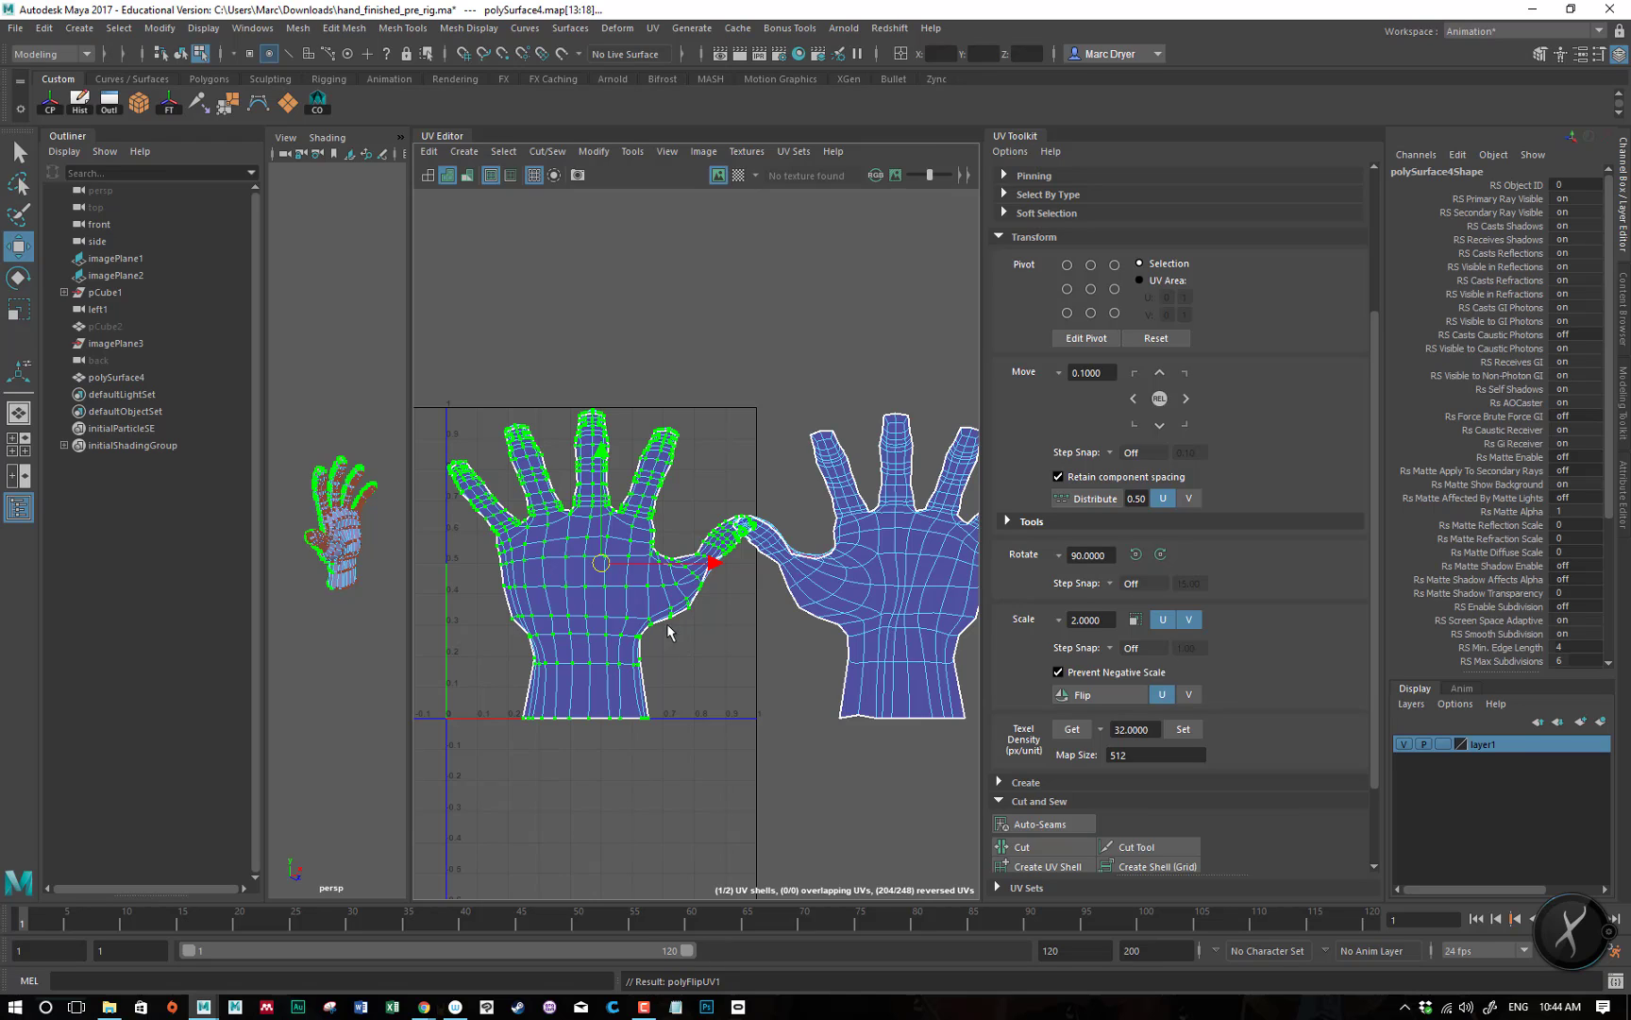
- Move the centre boundary UV of the middle fingertip upward beyond the overlapping UVs of the fingertip
right_click_drag(552, 599, 944, 632, "alt")
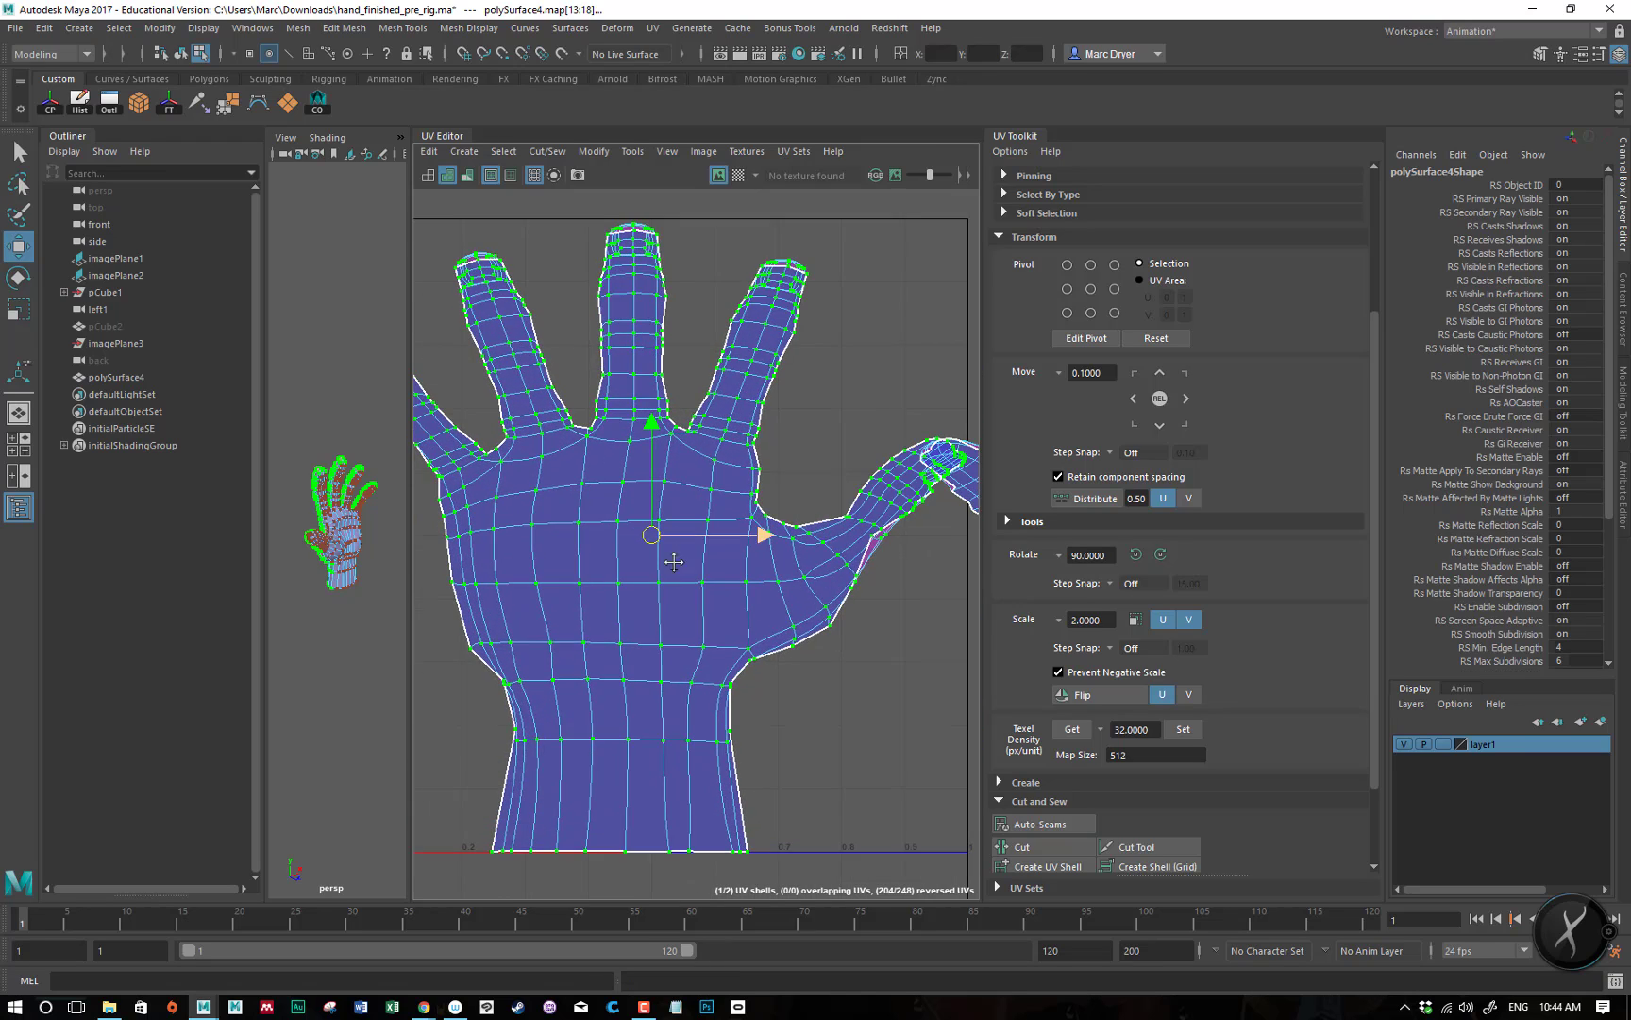
middle_click_drag(676, 564, 673, 806, "alt")
right_click_drag(574, 667, 787, 823, "alt")
middle_click_drag(775, 637, 761, 824, "alt")
right_click_drag(631, 636, 1031, 656, "alt")
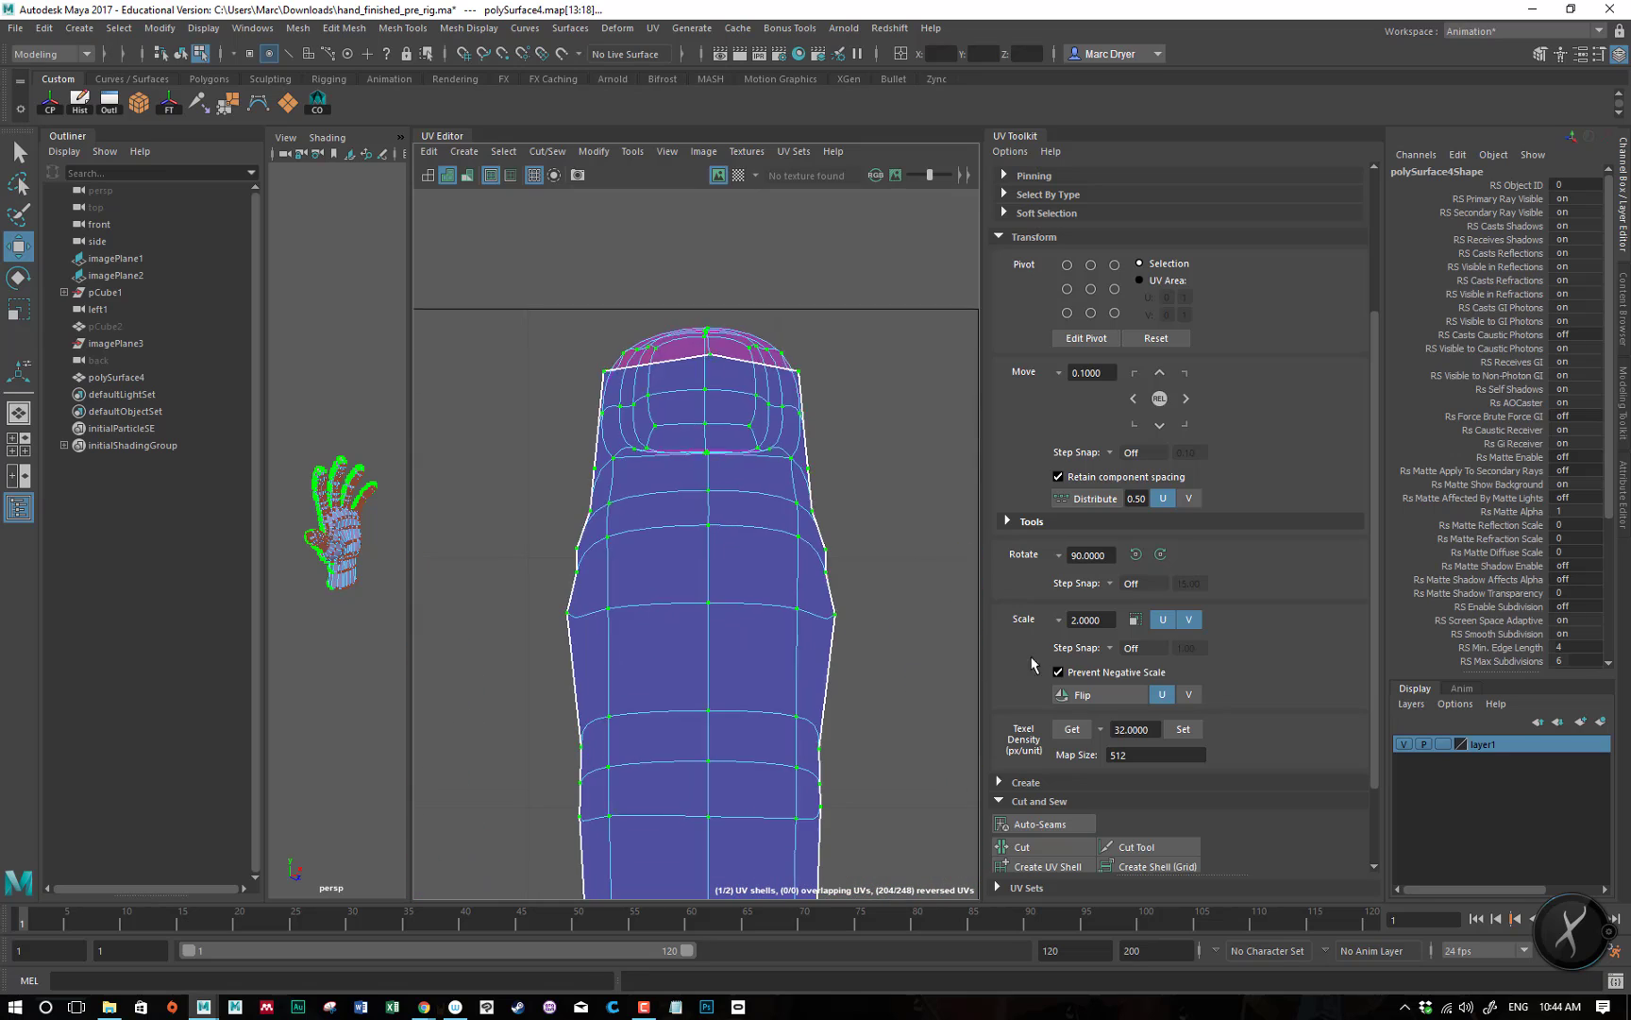
middle_click_drag(870, 592, 869, 785, "alt")
left_click(711, 546)
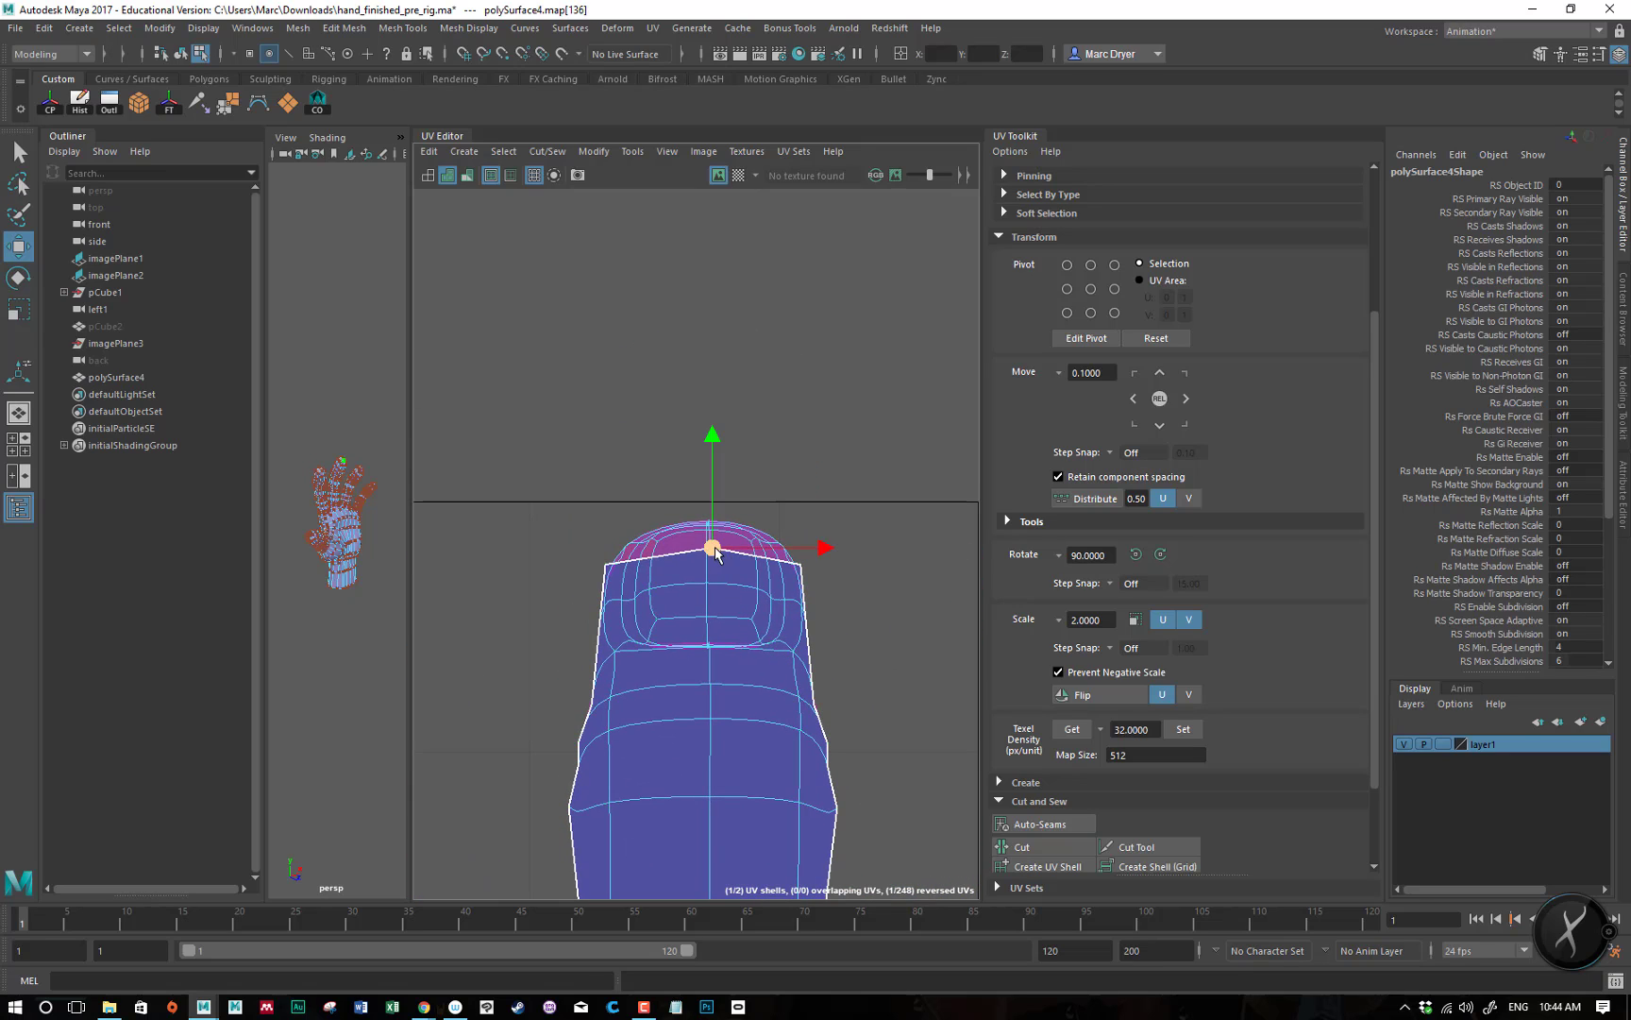
middle_click_drag(711, 546, 686, 501)
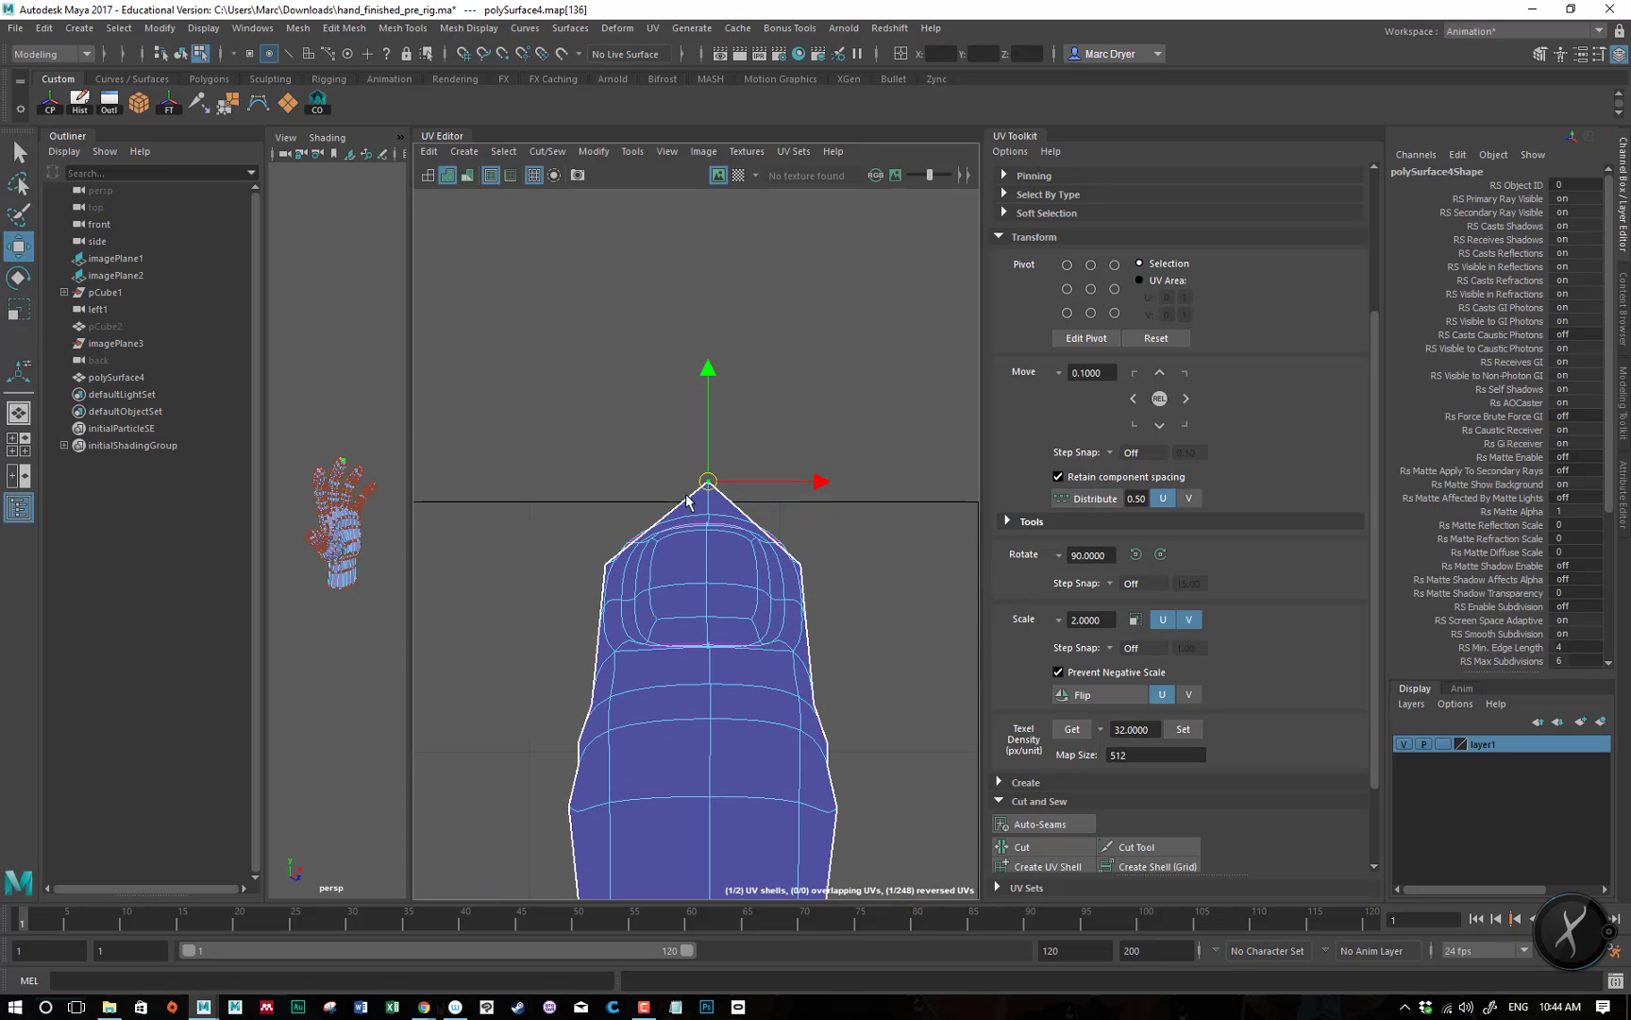
- Move the two corner UVs of the middle fingertip's border up and slightly outward to widen the tip
left_click(607, 564)
left_click_drag(607, 563, 602, 531)
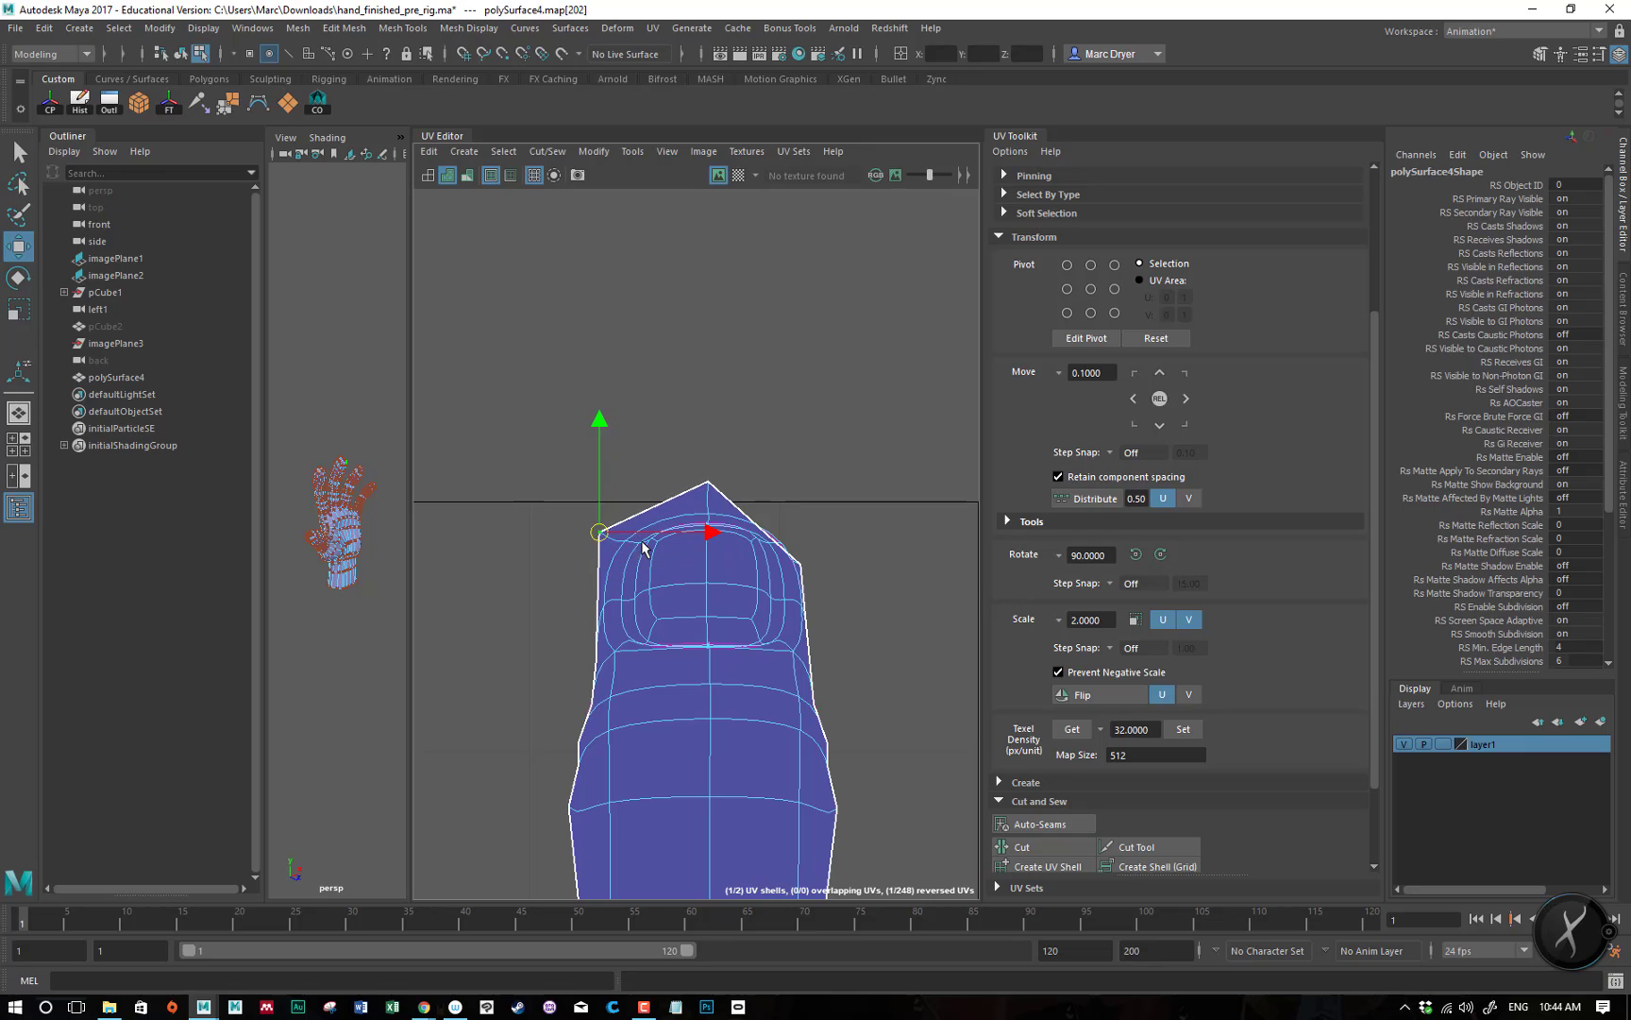
left_click(803, 565)
left_click_drag(803, 564, 821, 518)
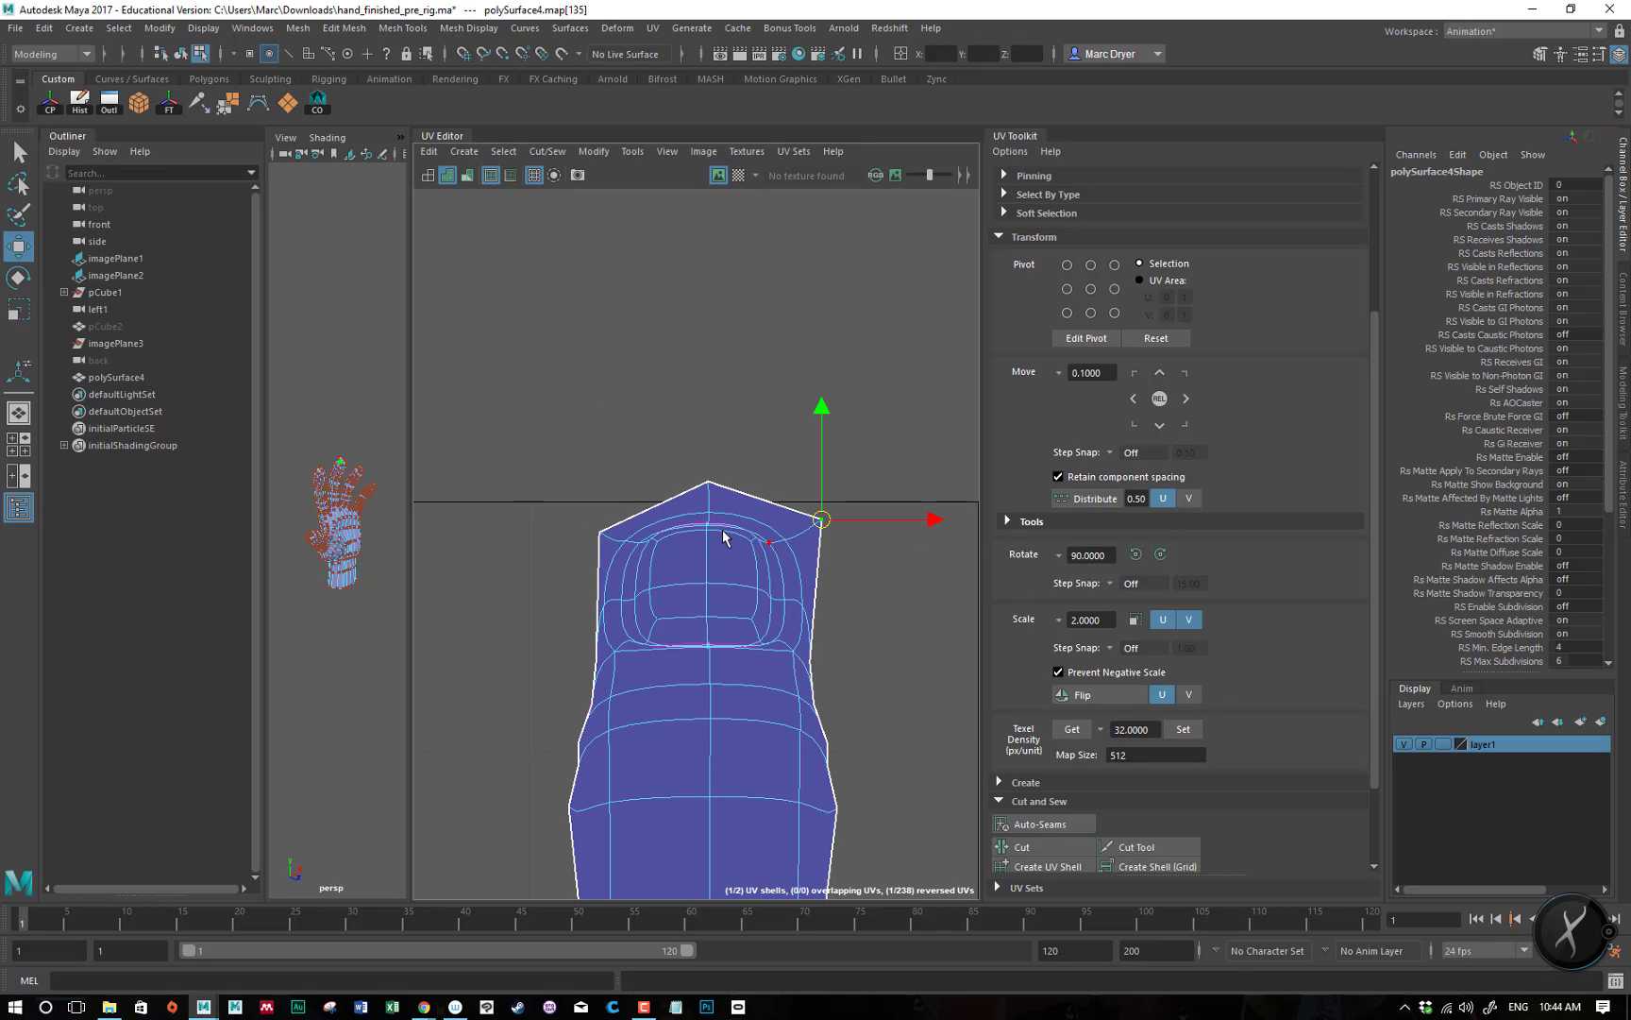
- Move the overlapping UV at the base of the middle fingernail upward, back inside the nail outline
left_click(712, 664)
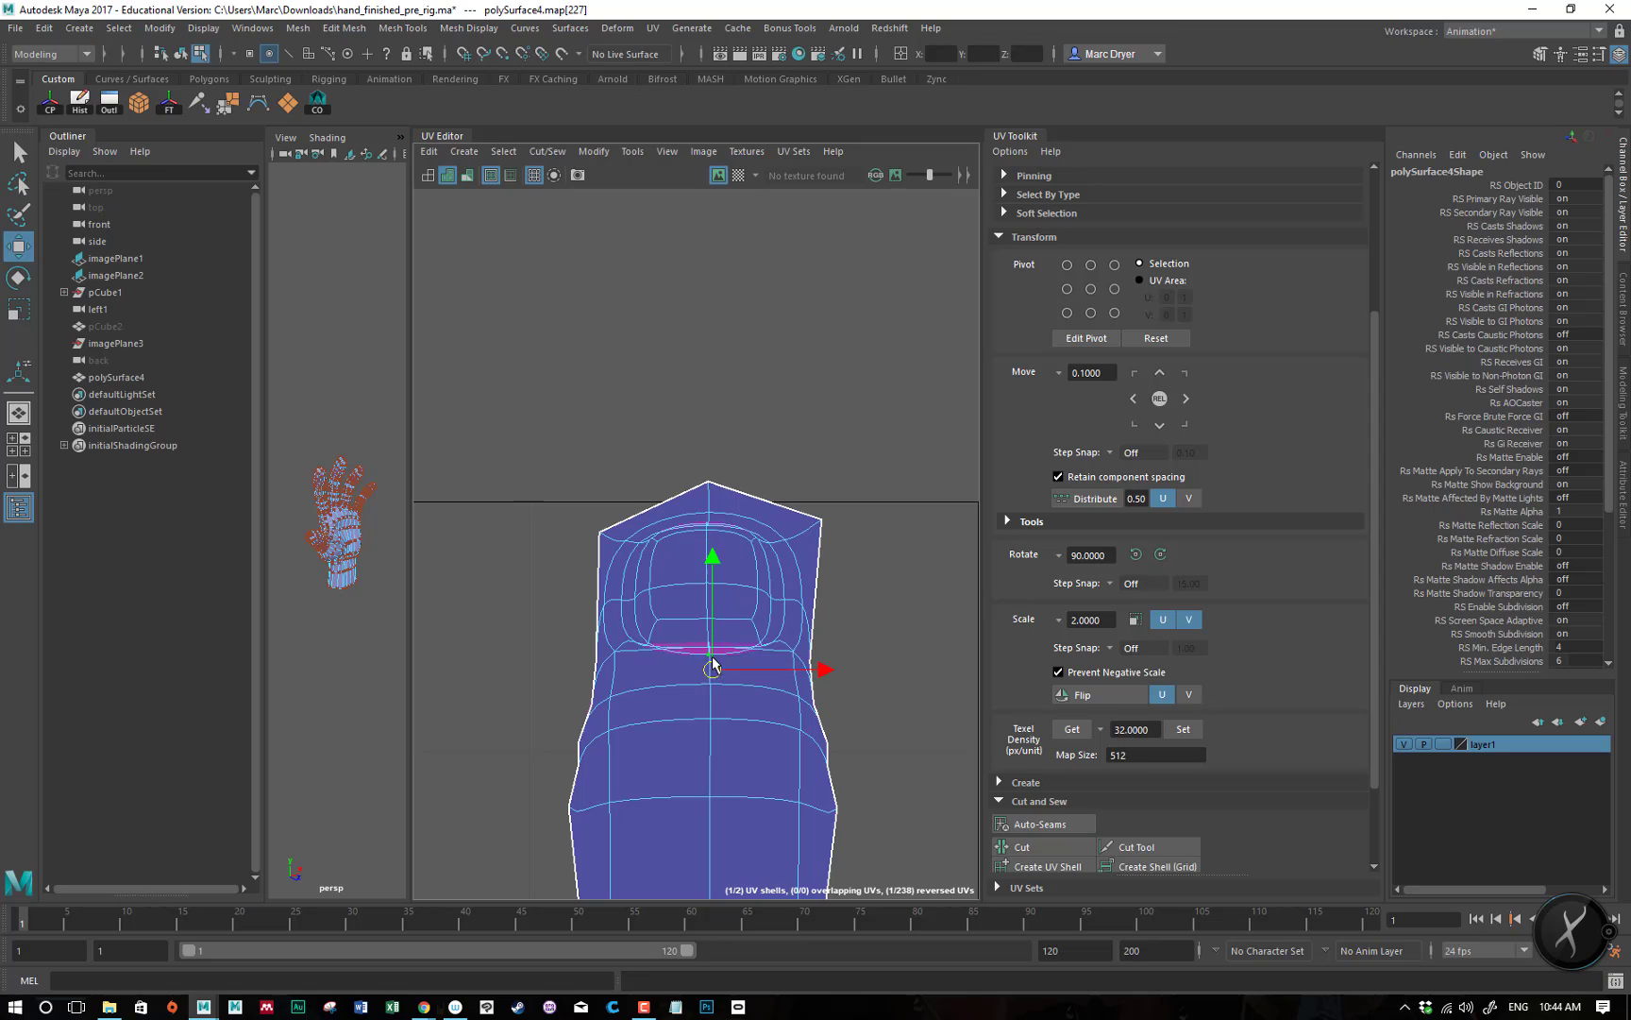
left_click_drag(713, 664, 709, 625)
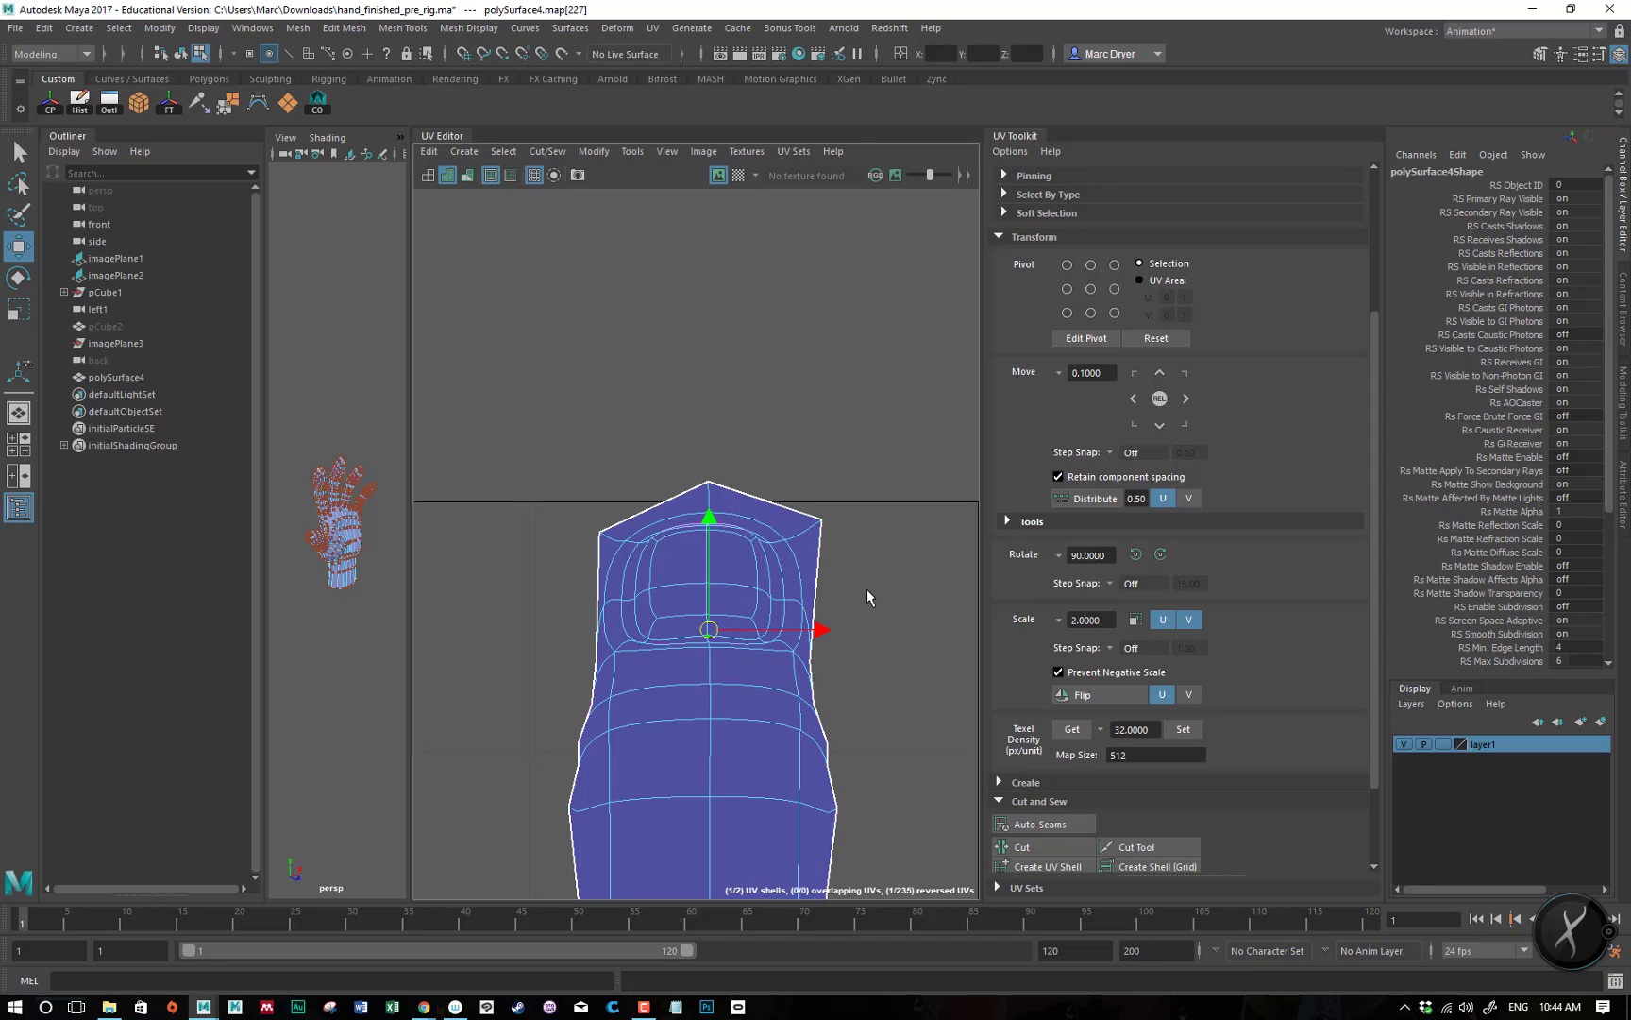
scroll(772, 600, "down", 5)
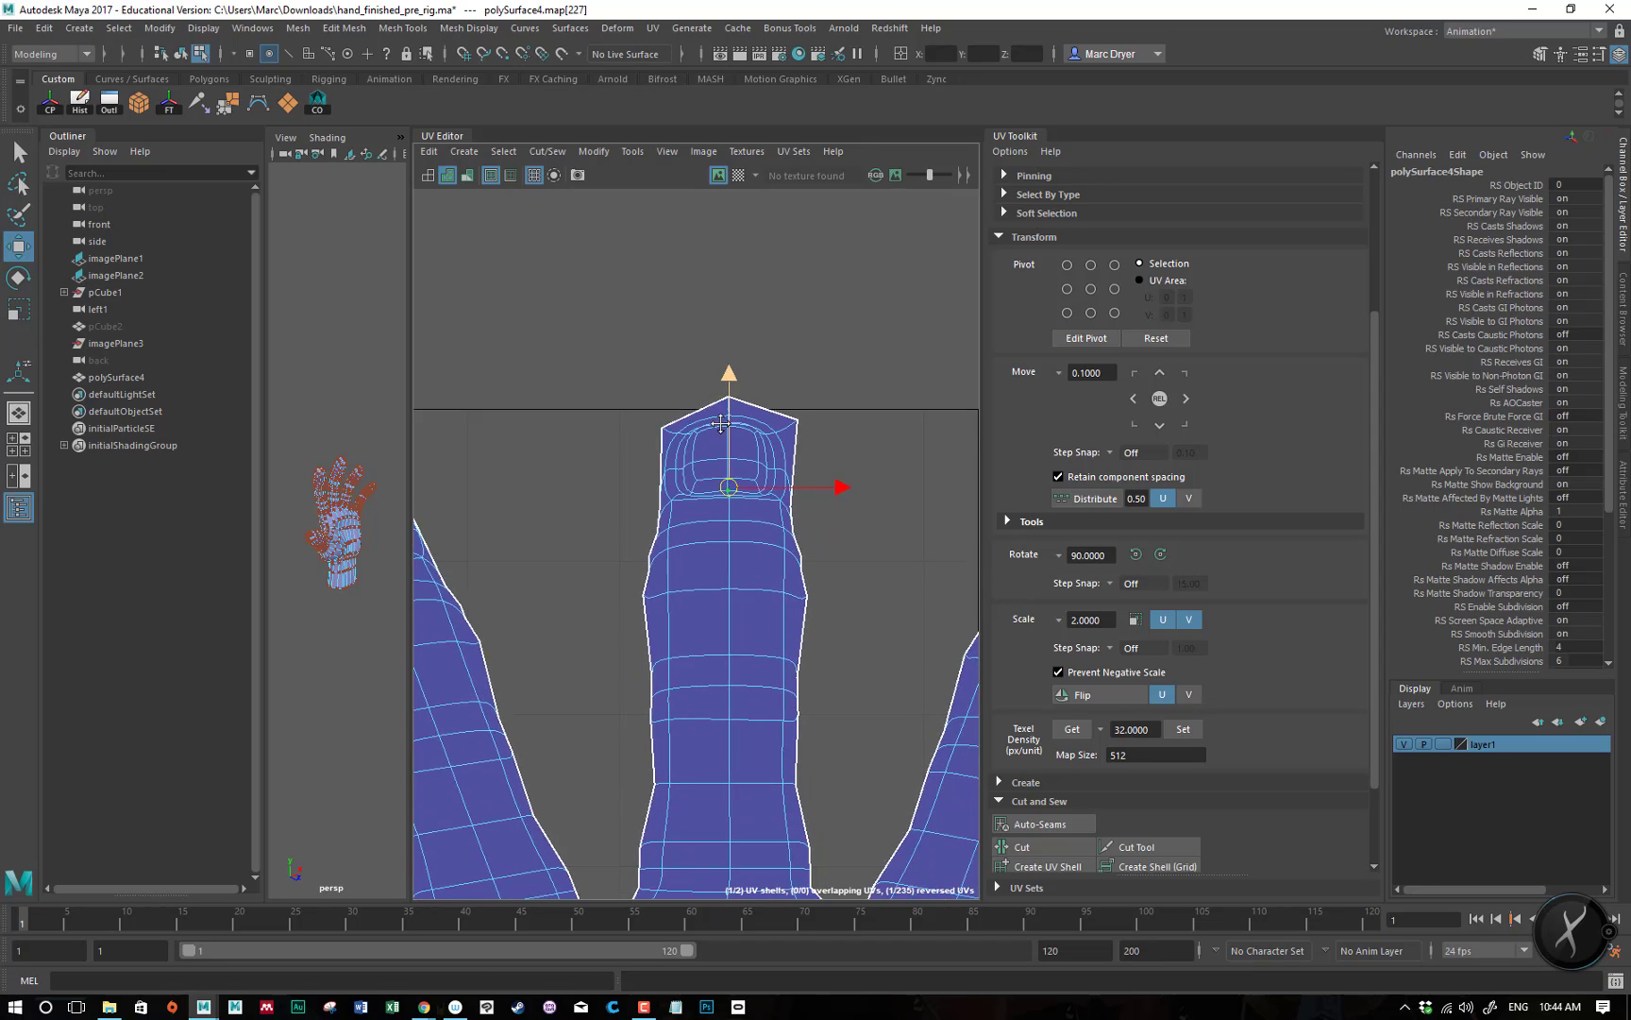
scroll(782, 557, "down", 1)
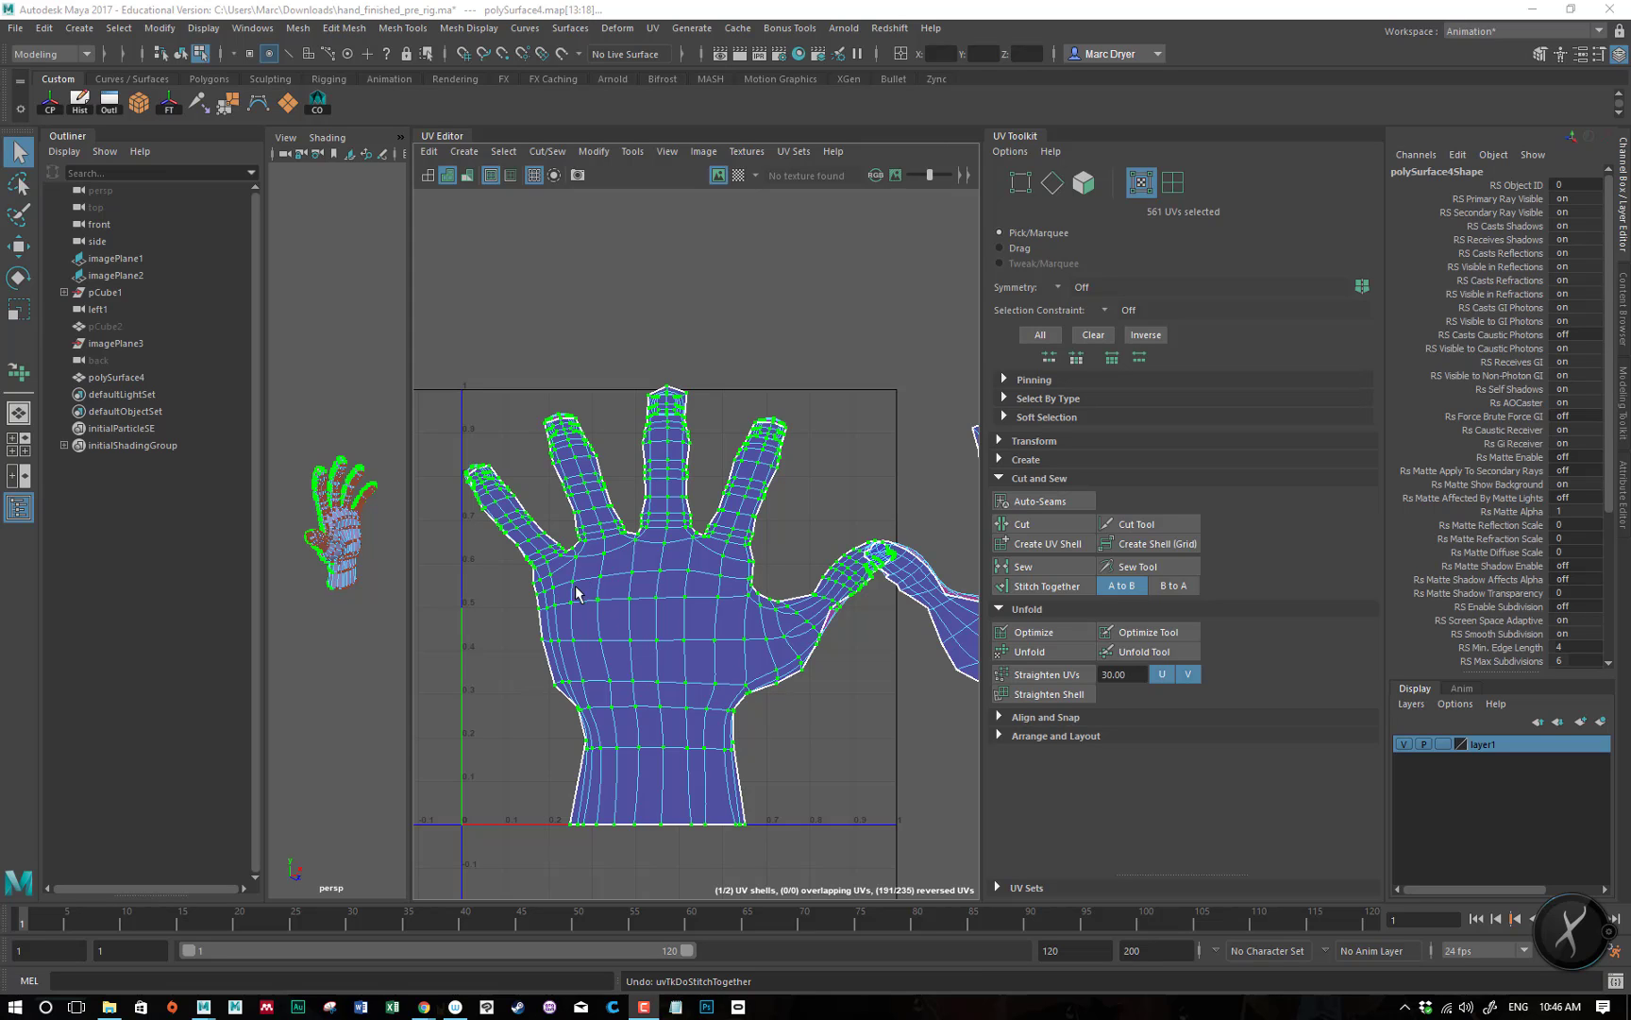
- Try to pull the ring fingertip's centre boundary UV outward past the nail UVs, and undo the move
right_click_drag(530, 593, 855, 586, "alt")
middle_click_drag(662, 382, 636, 728, "alt")
left_click(580, 556)
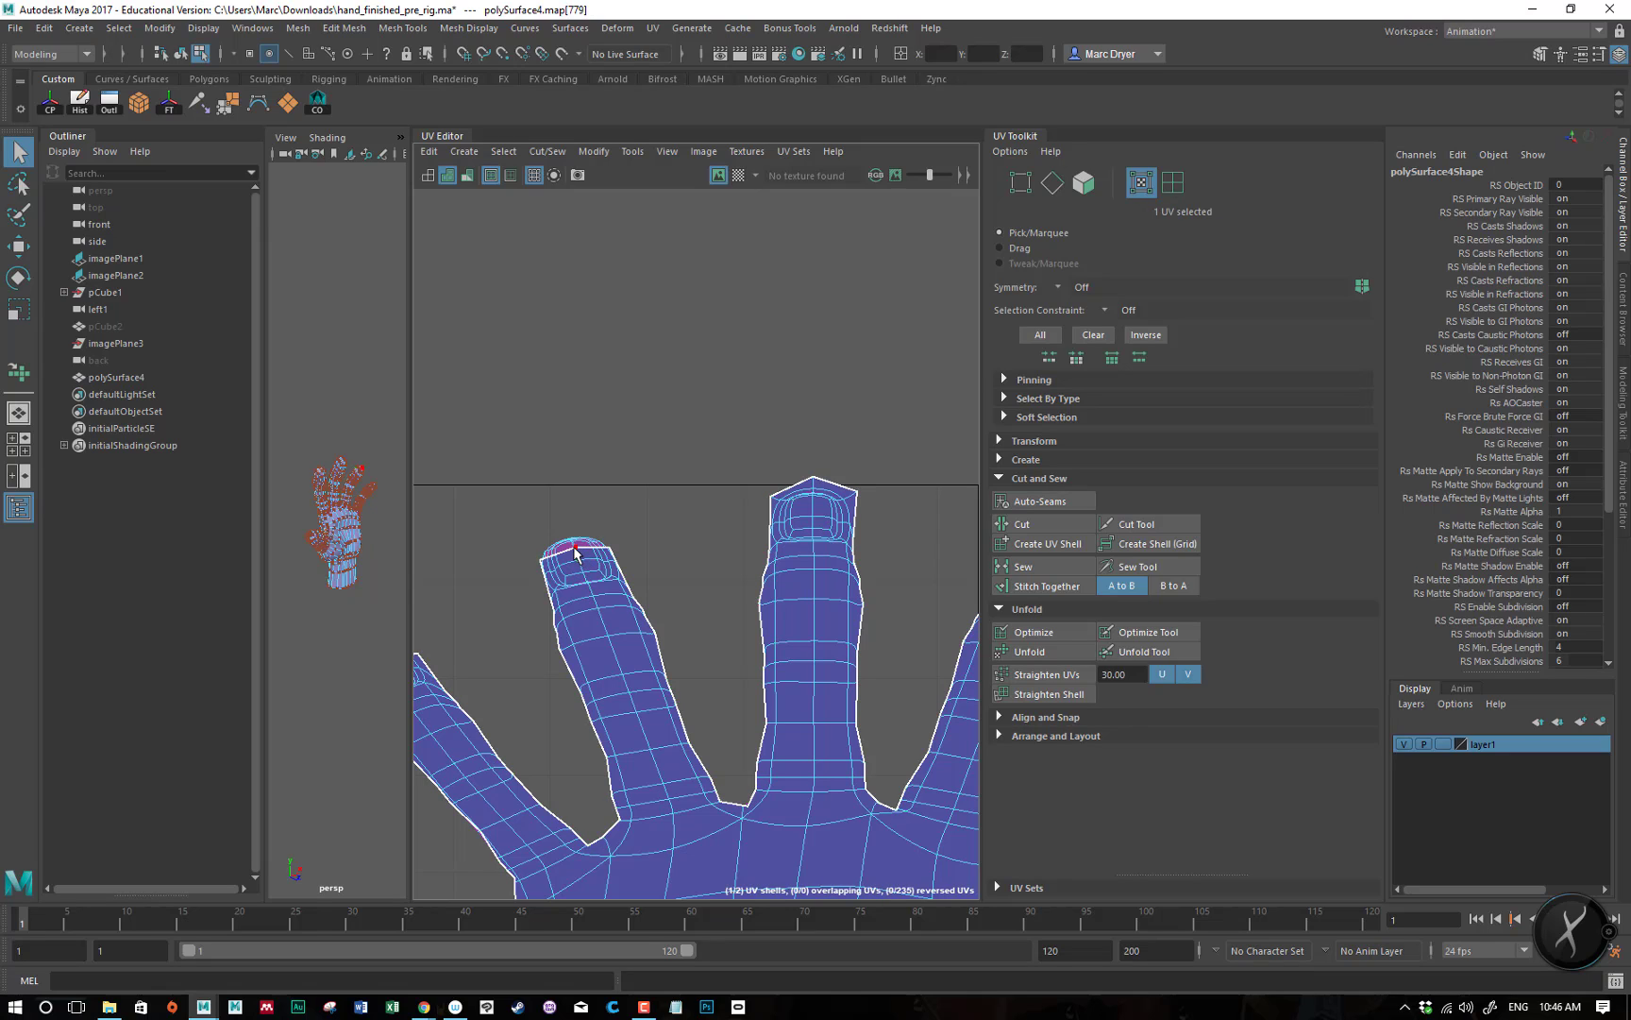
key("w")
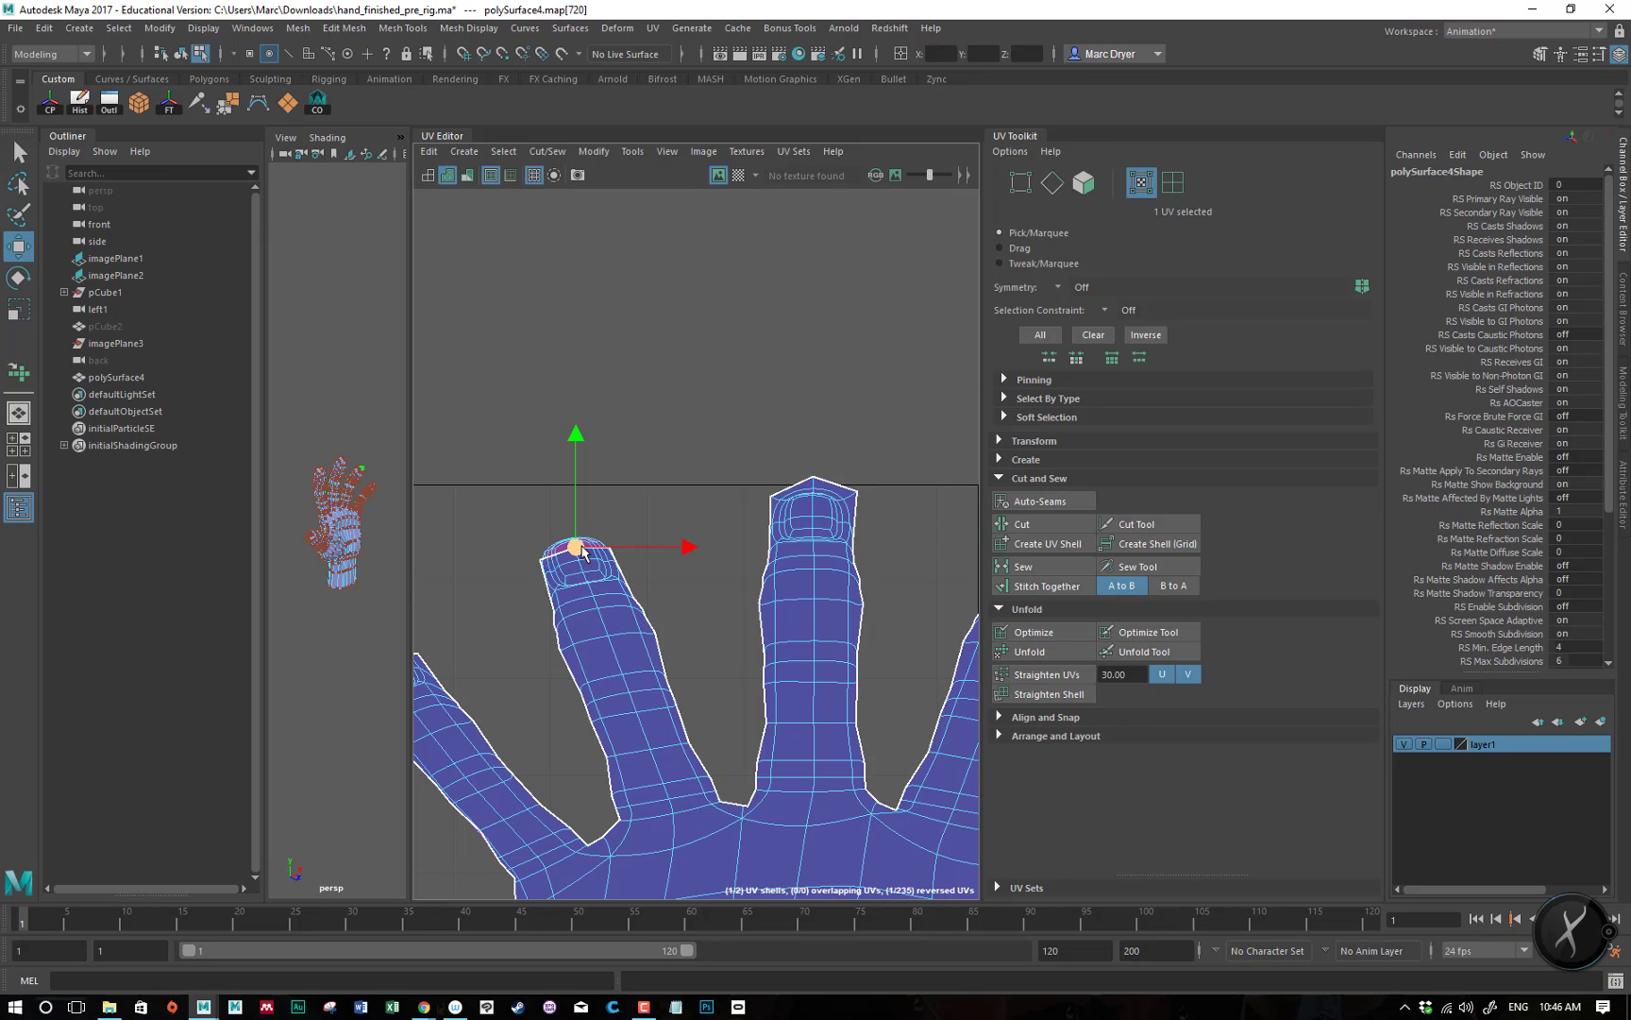
left_click_drag(581, 556, 566, 525)
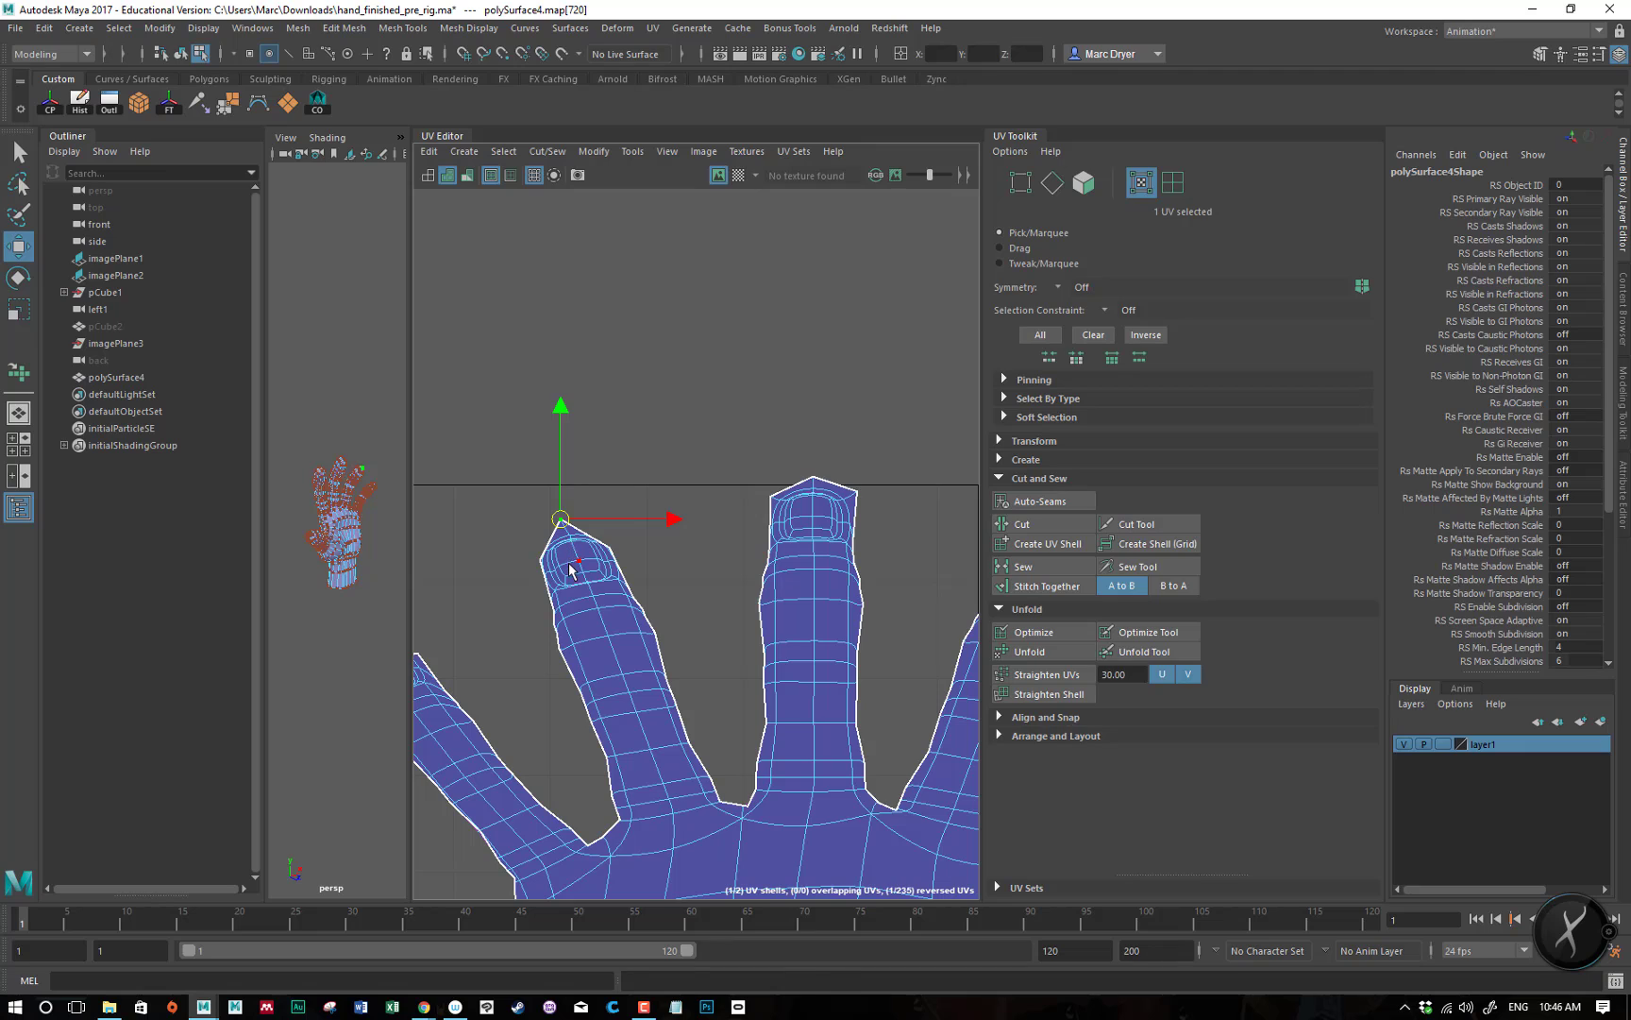
key("ctrl+z")
- Select the entire back-of-hand UV shell again and optimize its UVs
left_click(999, 480)
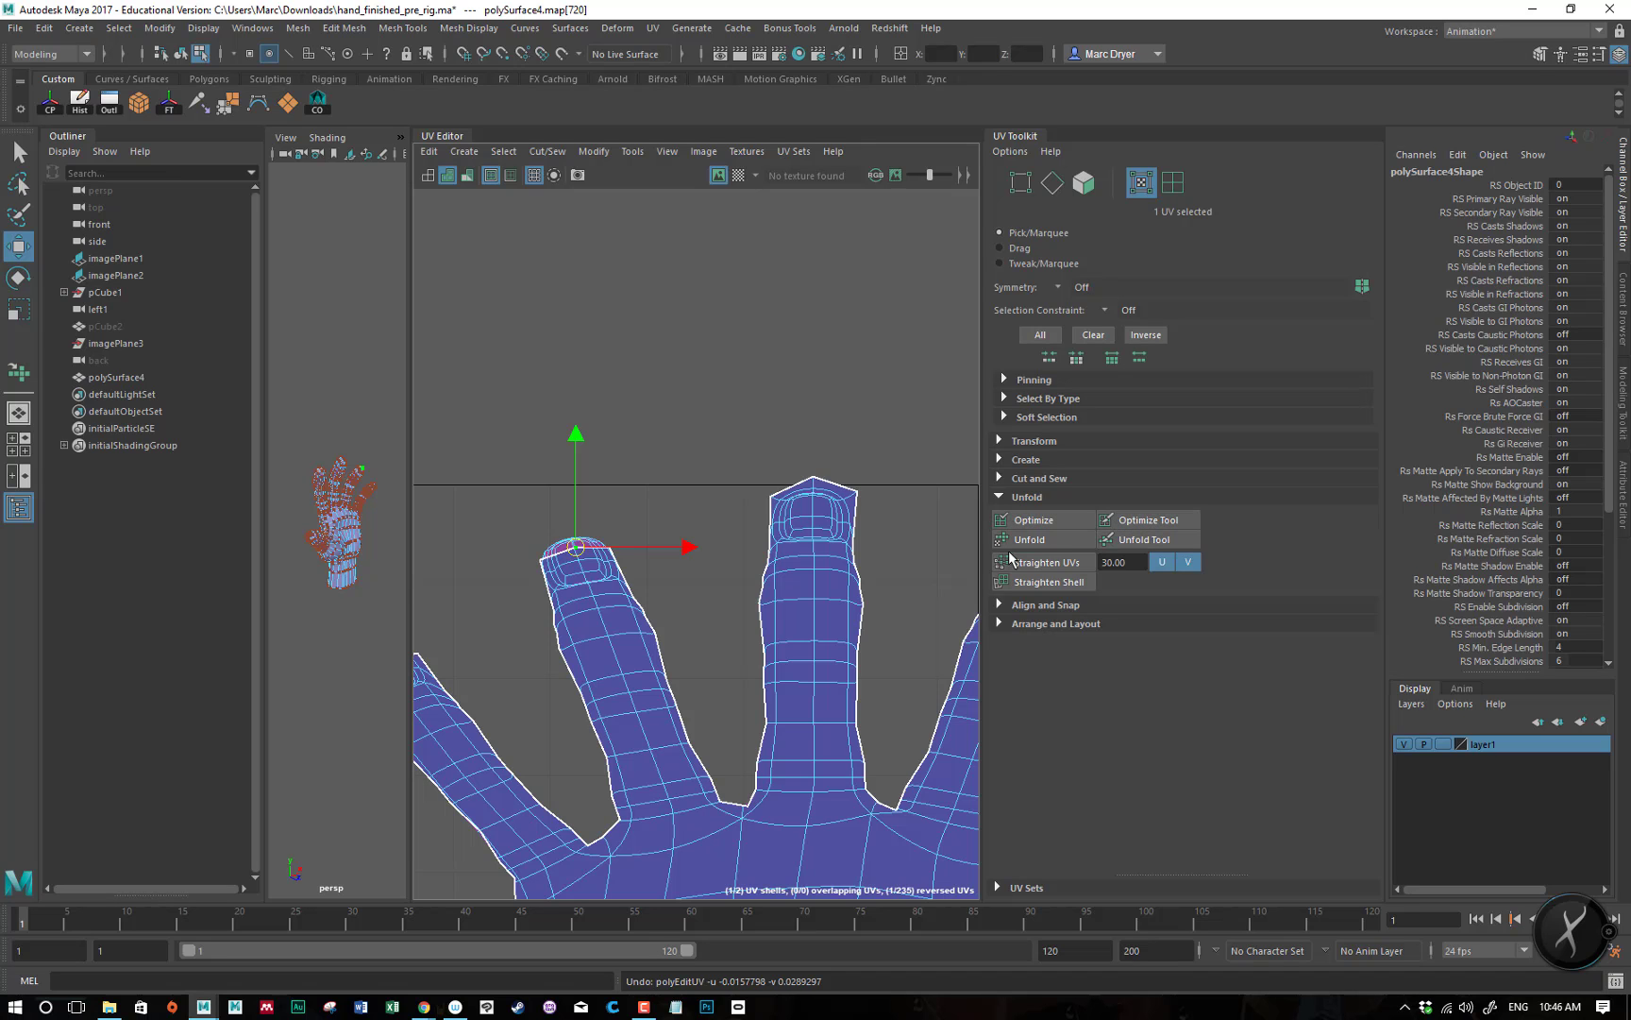
scroll(849, 600, "down", 2)
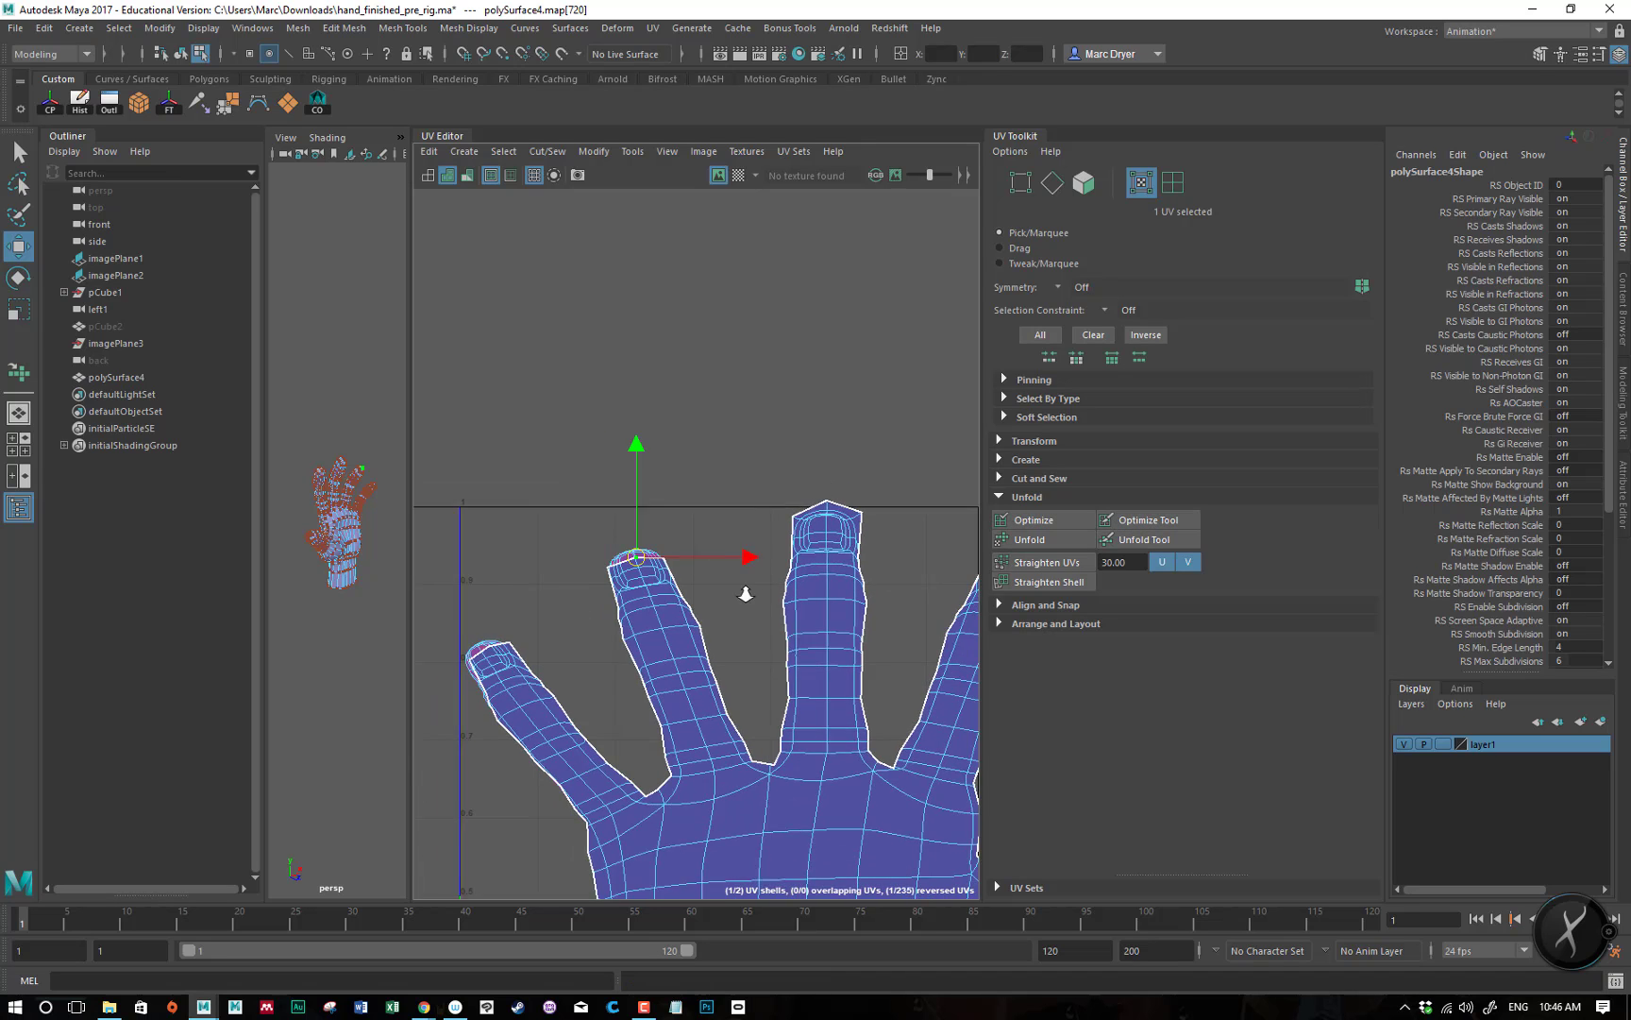
middle_click_drag(763, 544, 598, 427, "alt")
scroll(623, 462, "down", 2)
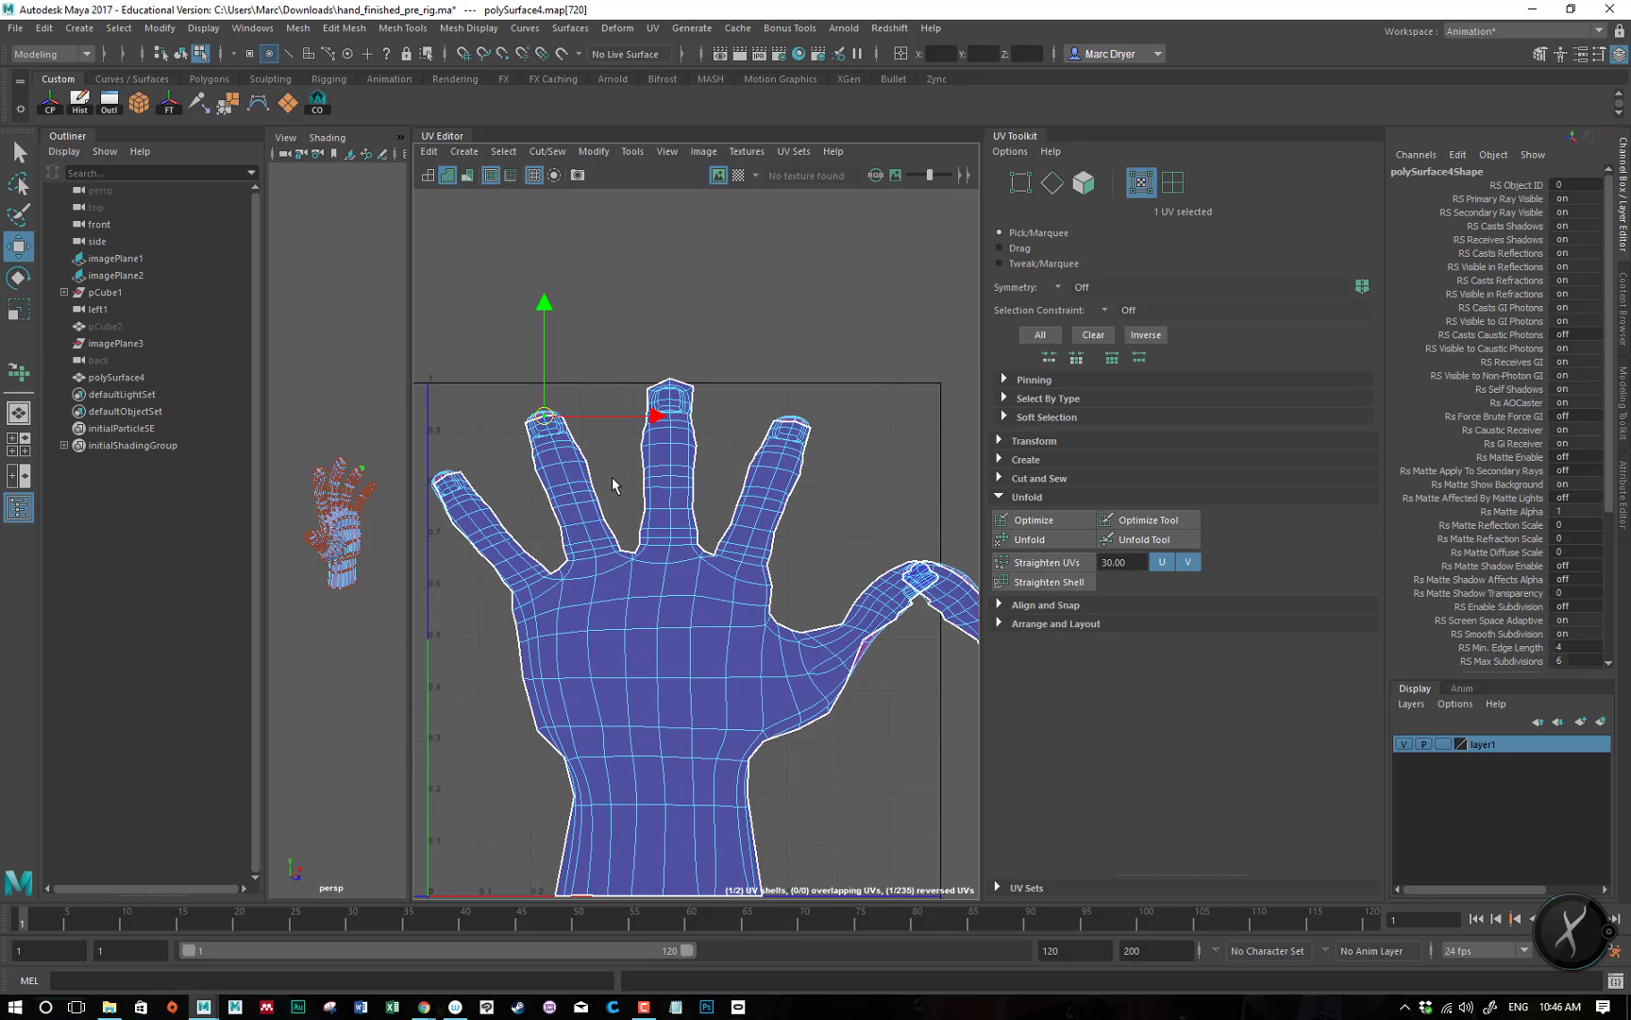
left_click_drag(646, 609, 688, 664)
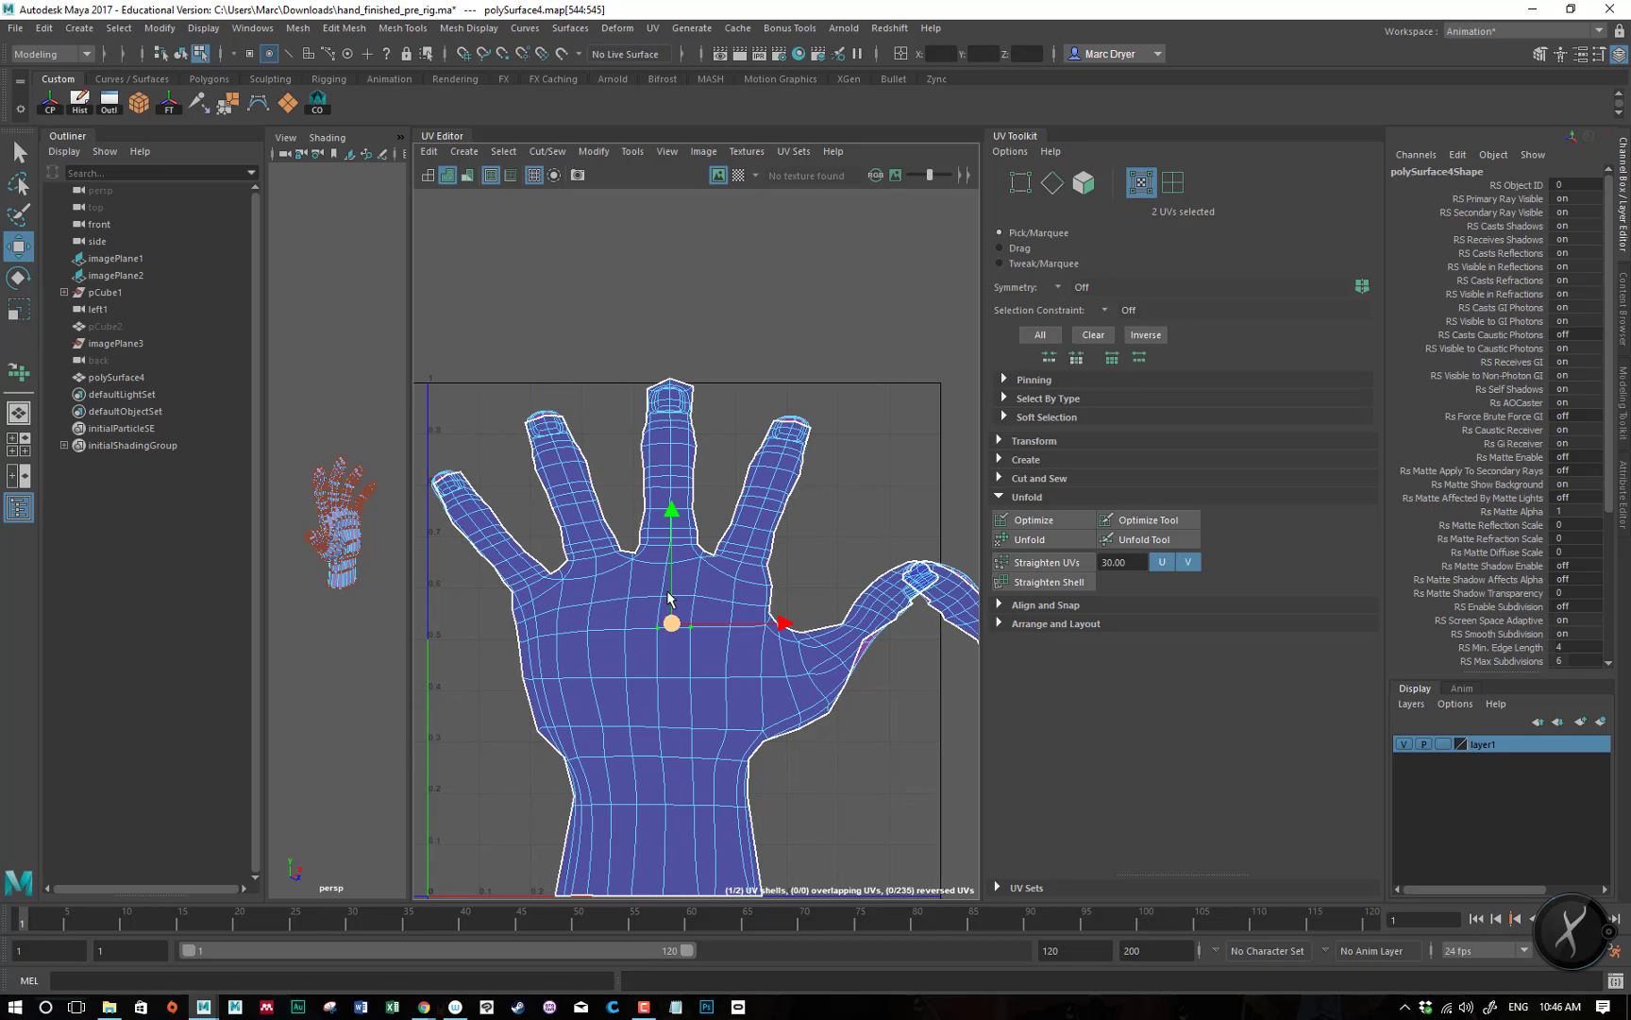
right_click_drag(663, 589, 744, 630, "shift")
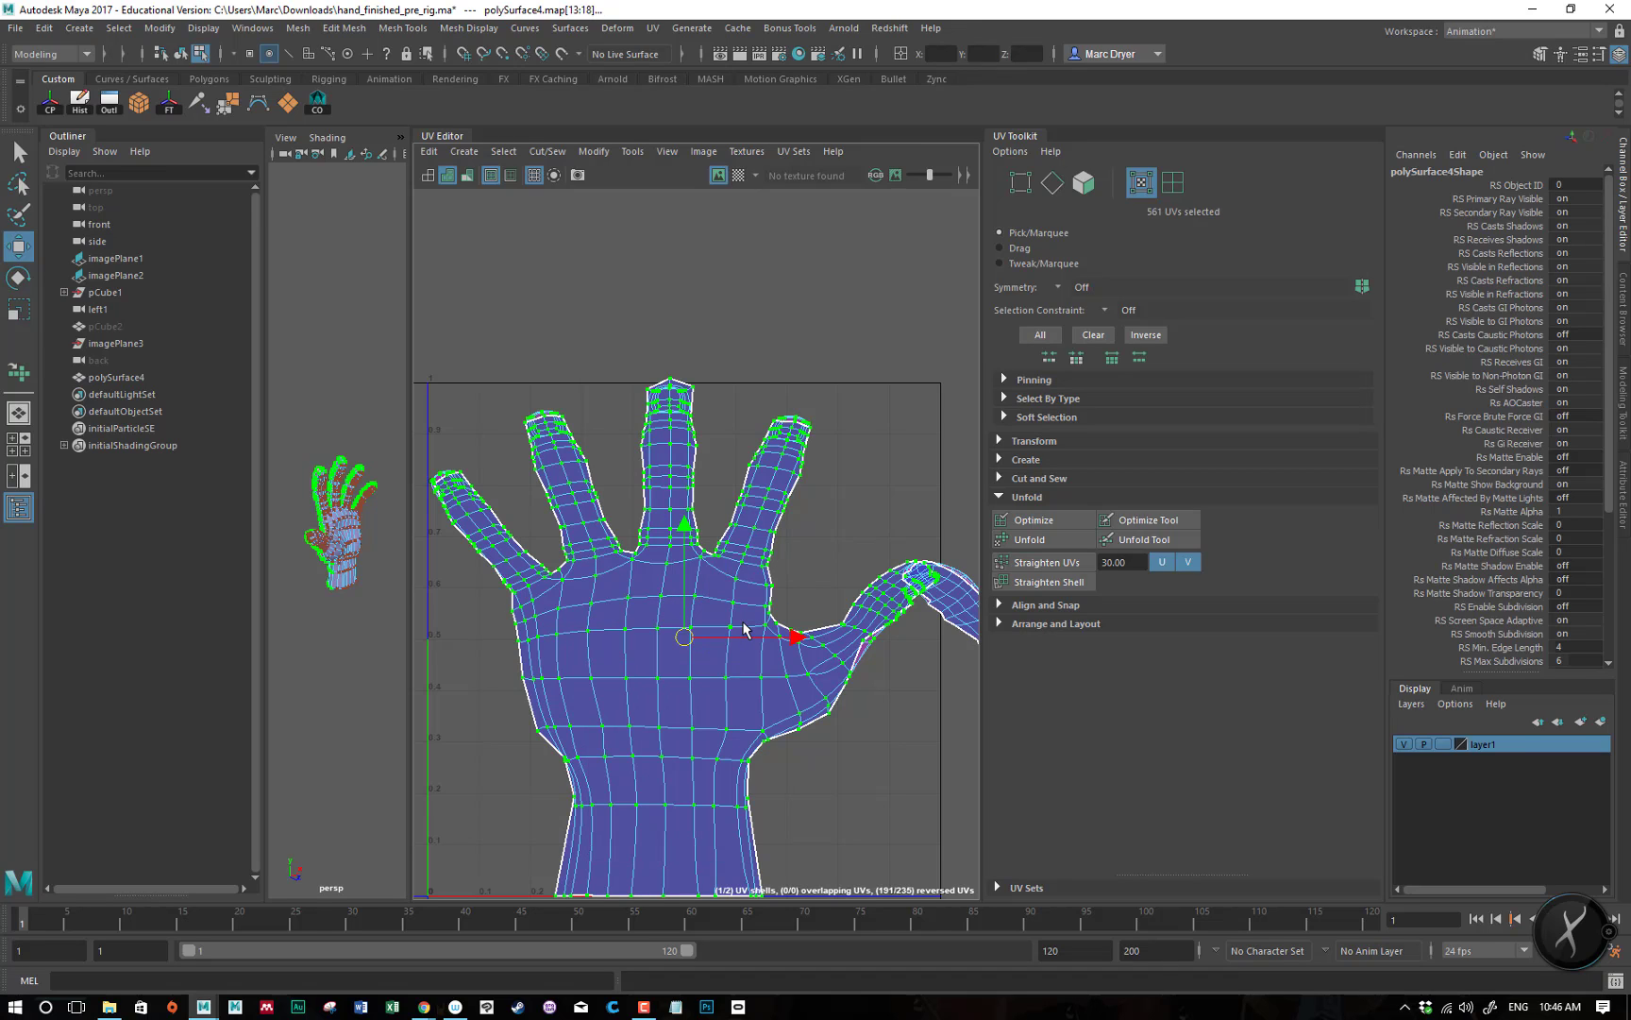
left_click(1035, 520)
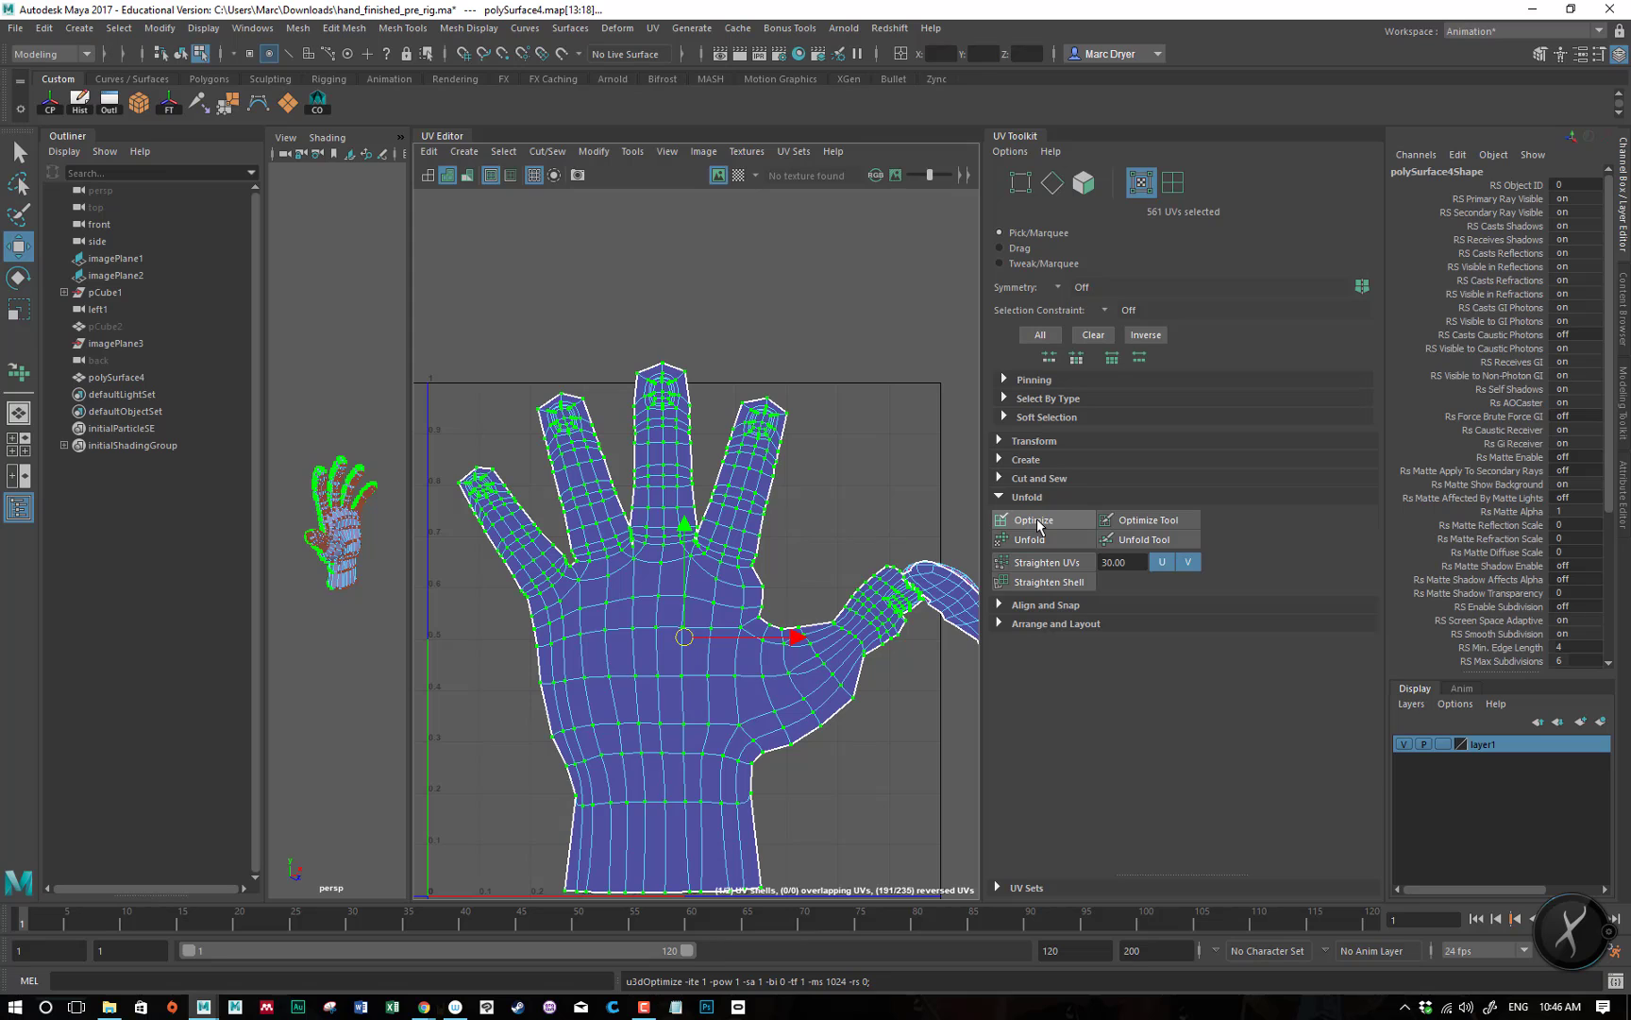
- Separate the overlapping border UVs at the base of the gap between the ring and middle fingers
right_click_drag(506, 564, 585, 568)
scroll(783, 592, "up", 4)
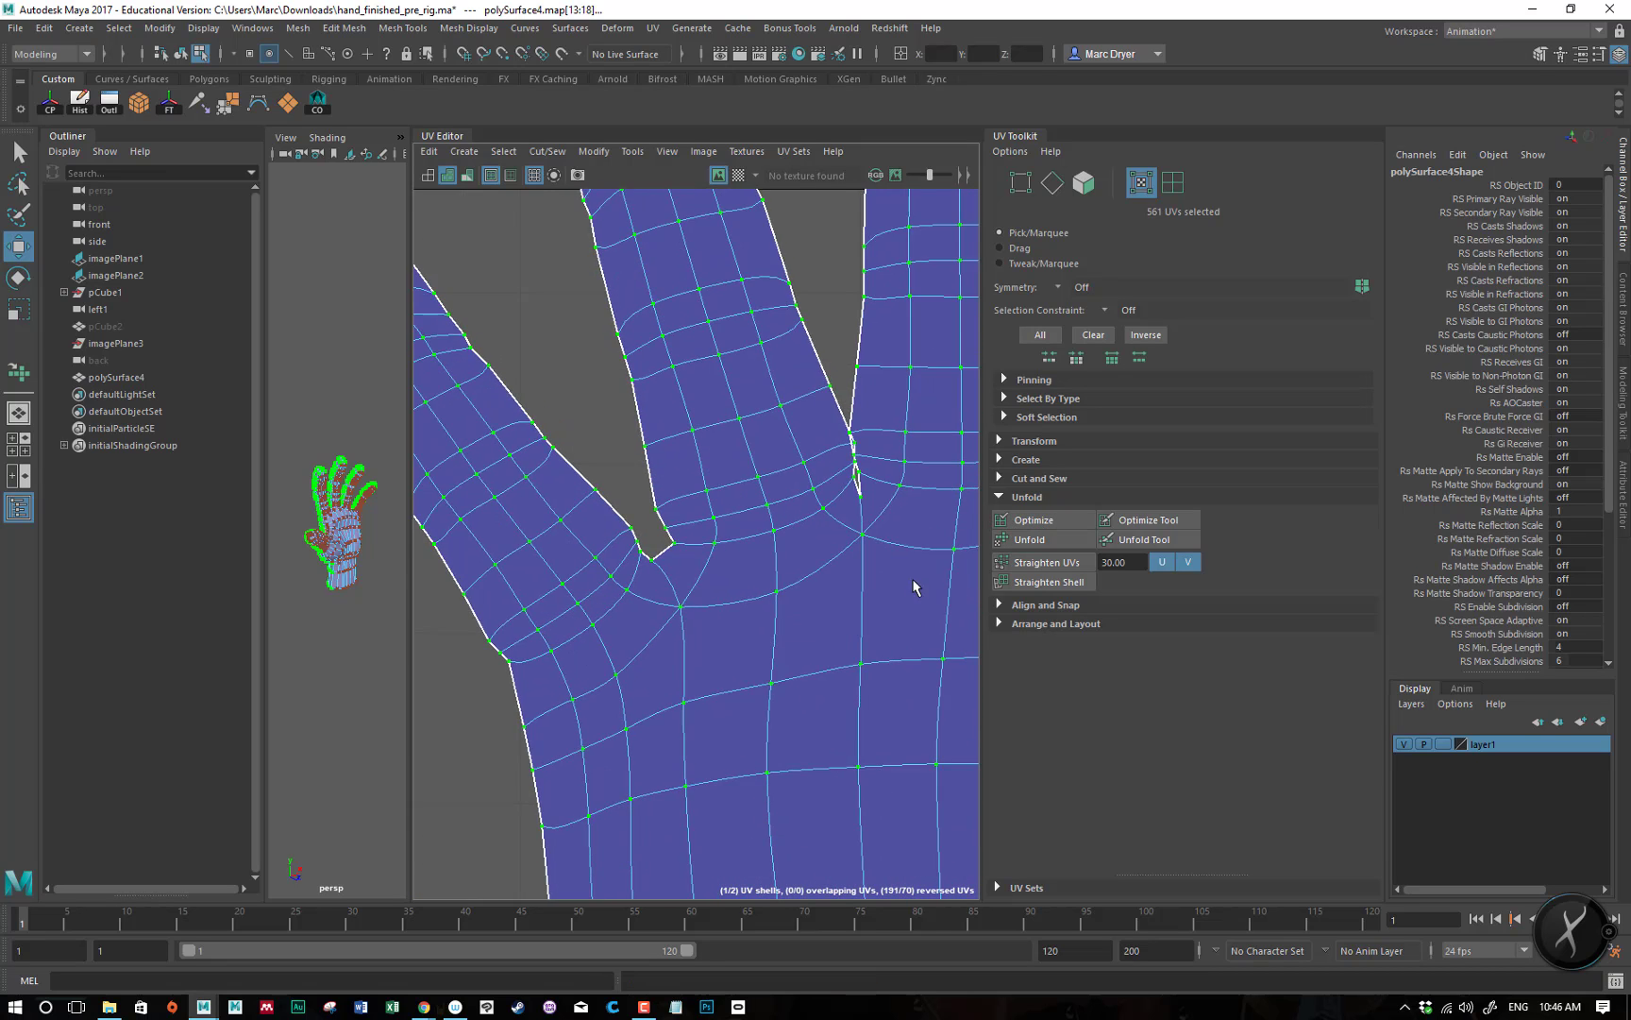
middle_click_drag(776, 545, 614, 679, "alt")
right_click_drag(613, 678, 1132, 663, "alt")
middle_click_drag(847, 572, 778, 691, "alt")
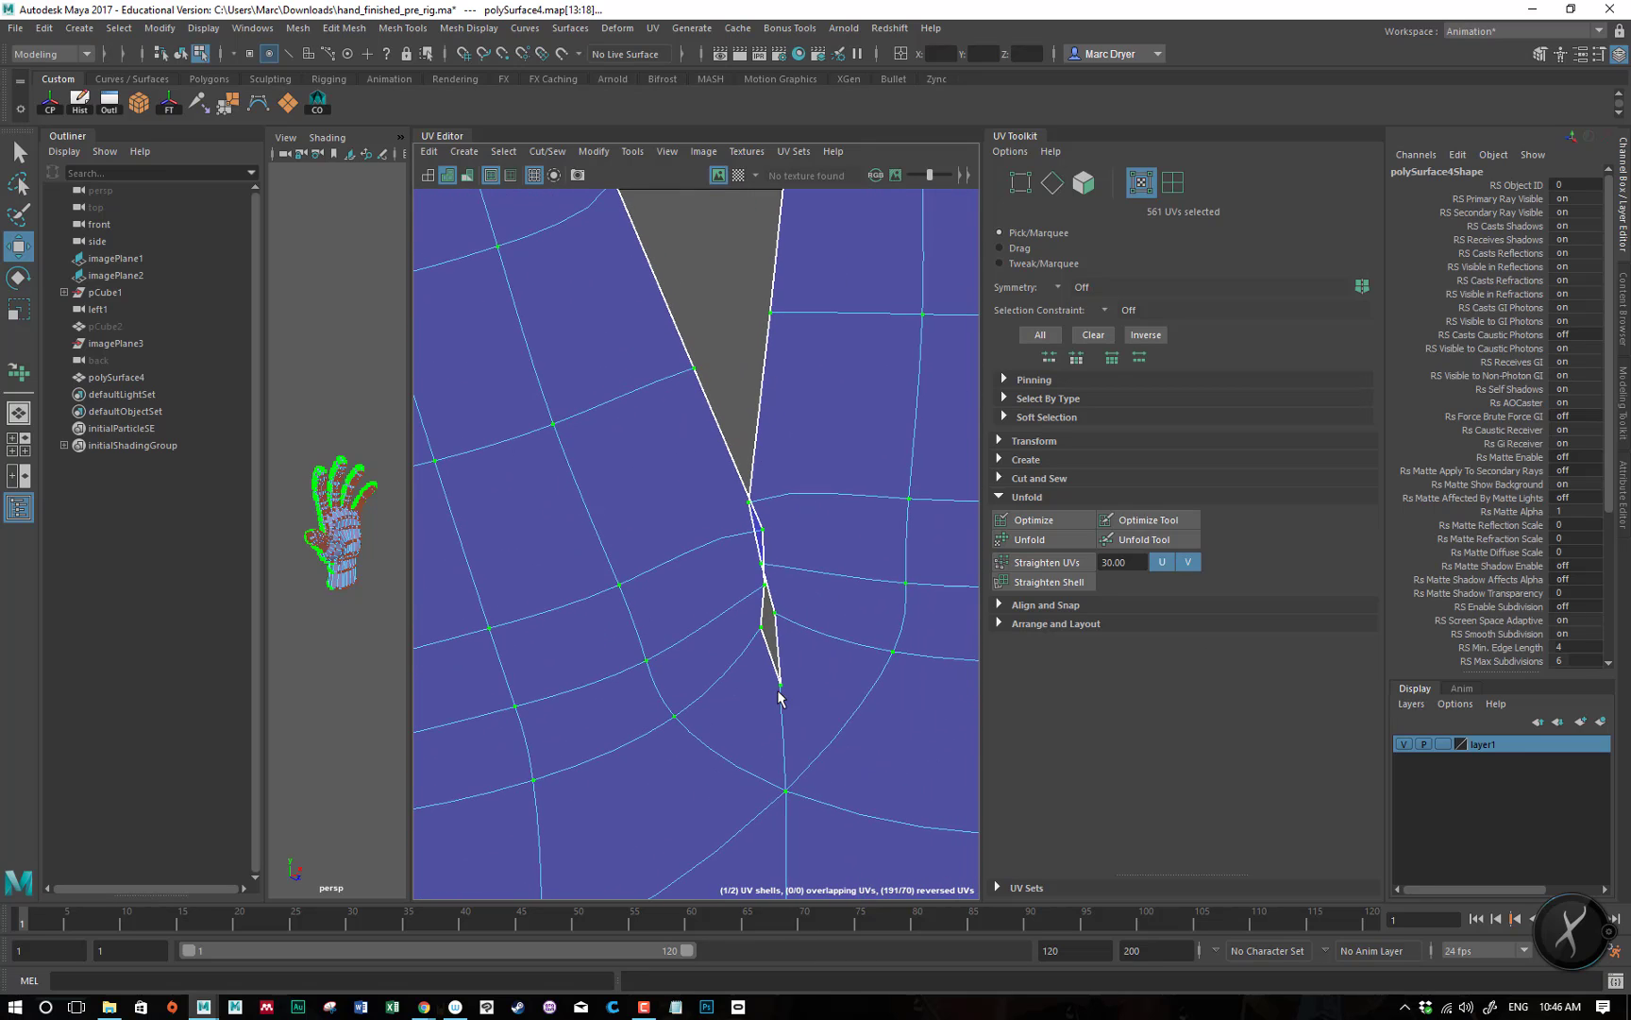
left_click(760, 534)
left_click_drag(757, 532, 751, 582)
left_click(761, 587)
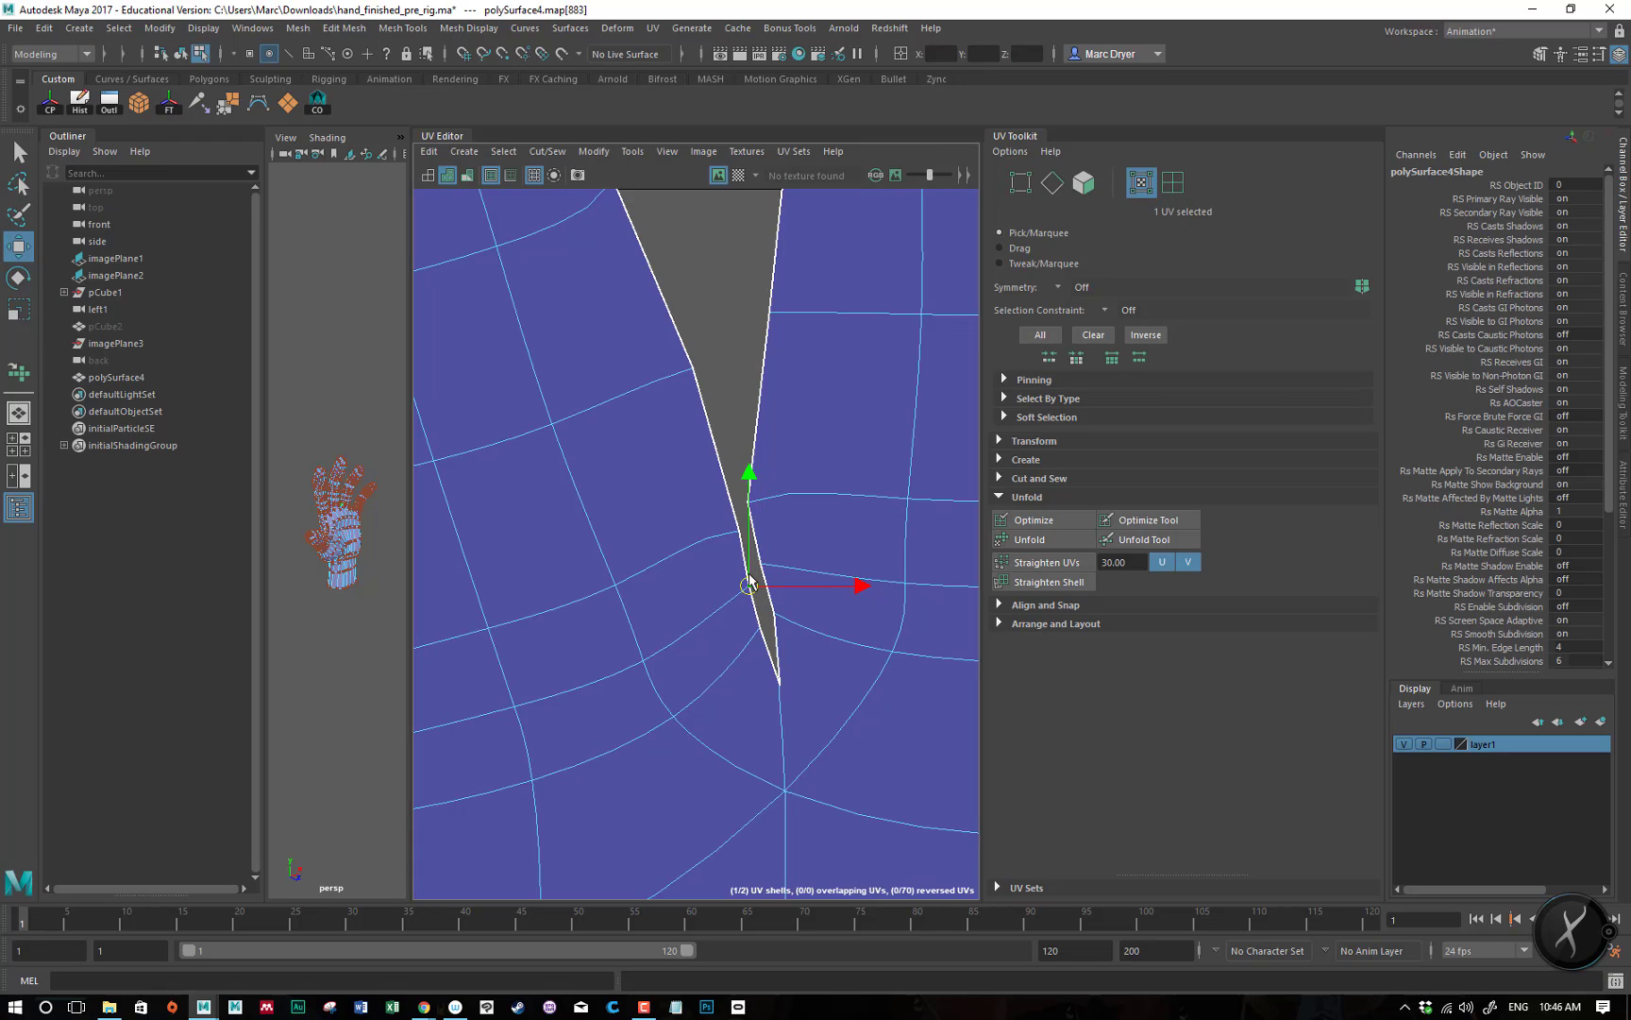
left_click(738, 510)
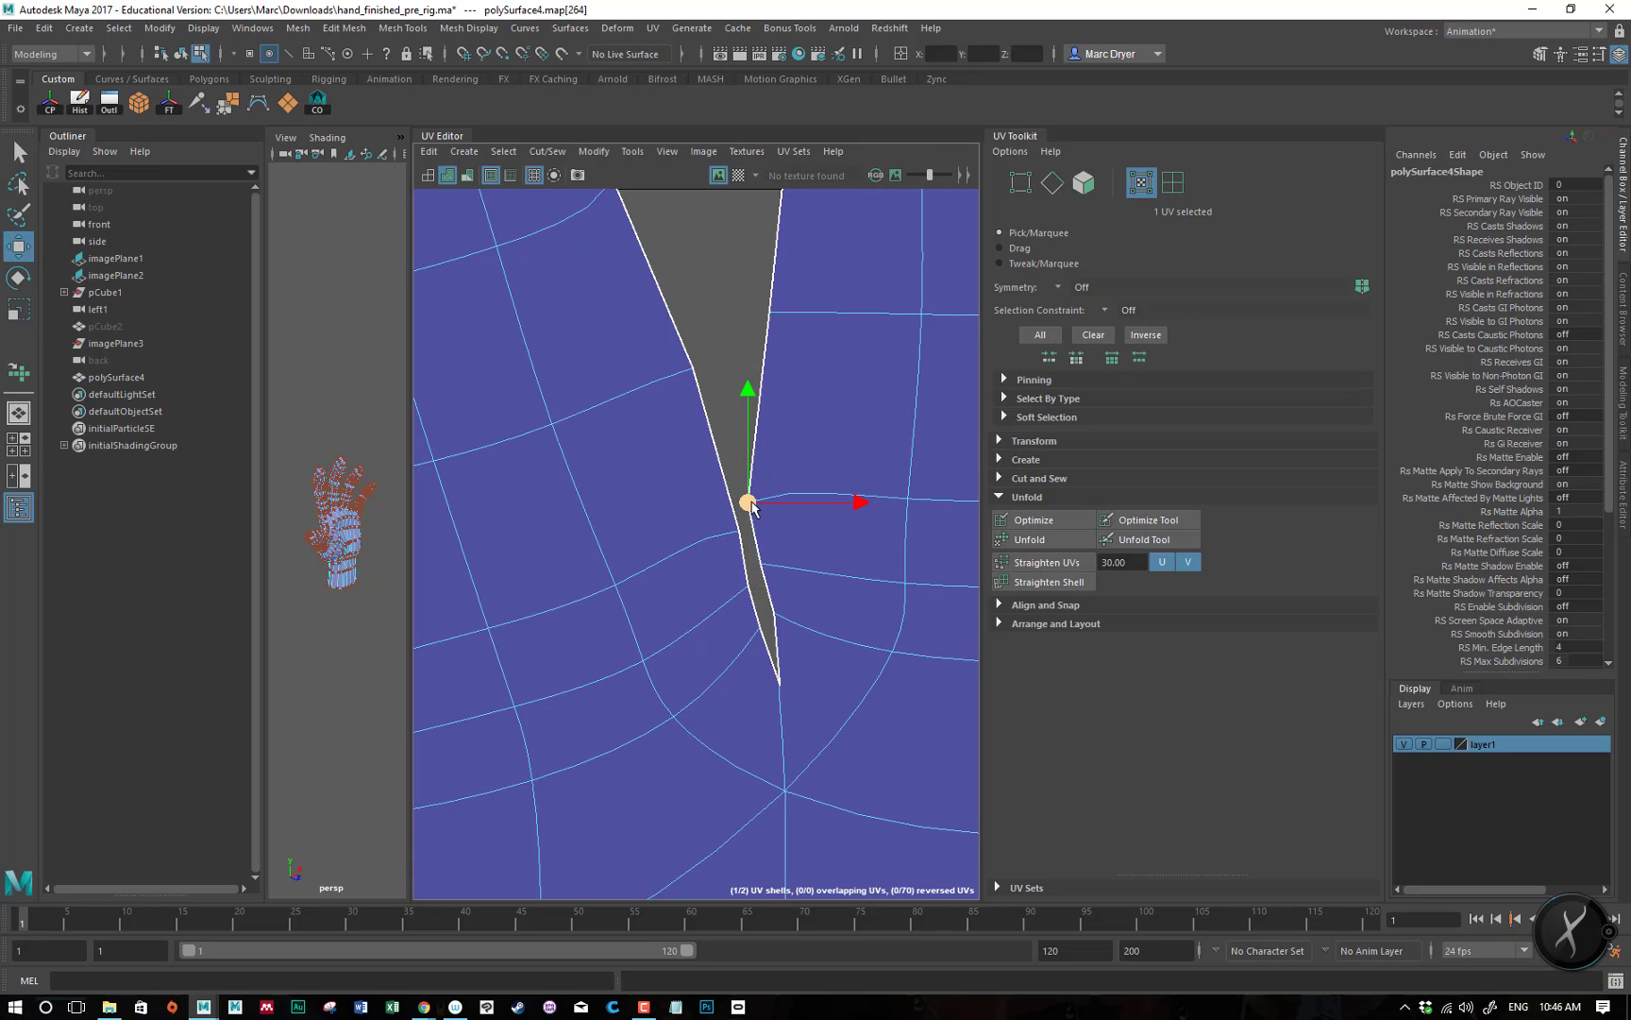
mouse_move(737, 510)
left_mouse_down()
mouse_move(687, 510)
mouse_move(753, 498)
left_mouse_up()
- Examine the finger borders and the gaps between the fingers of the back-of-hand shell for overlapping UVs
right_click_drag(798, 542, 553, 550, "alt")
middle_click_drag(663, 531, 885, 662, "alt")
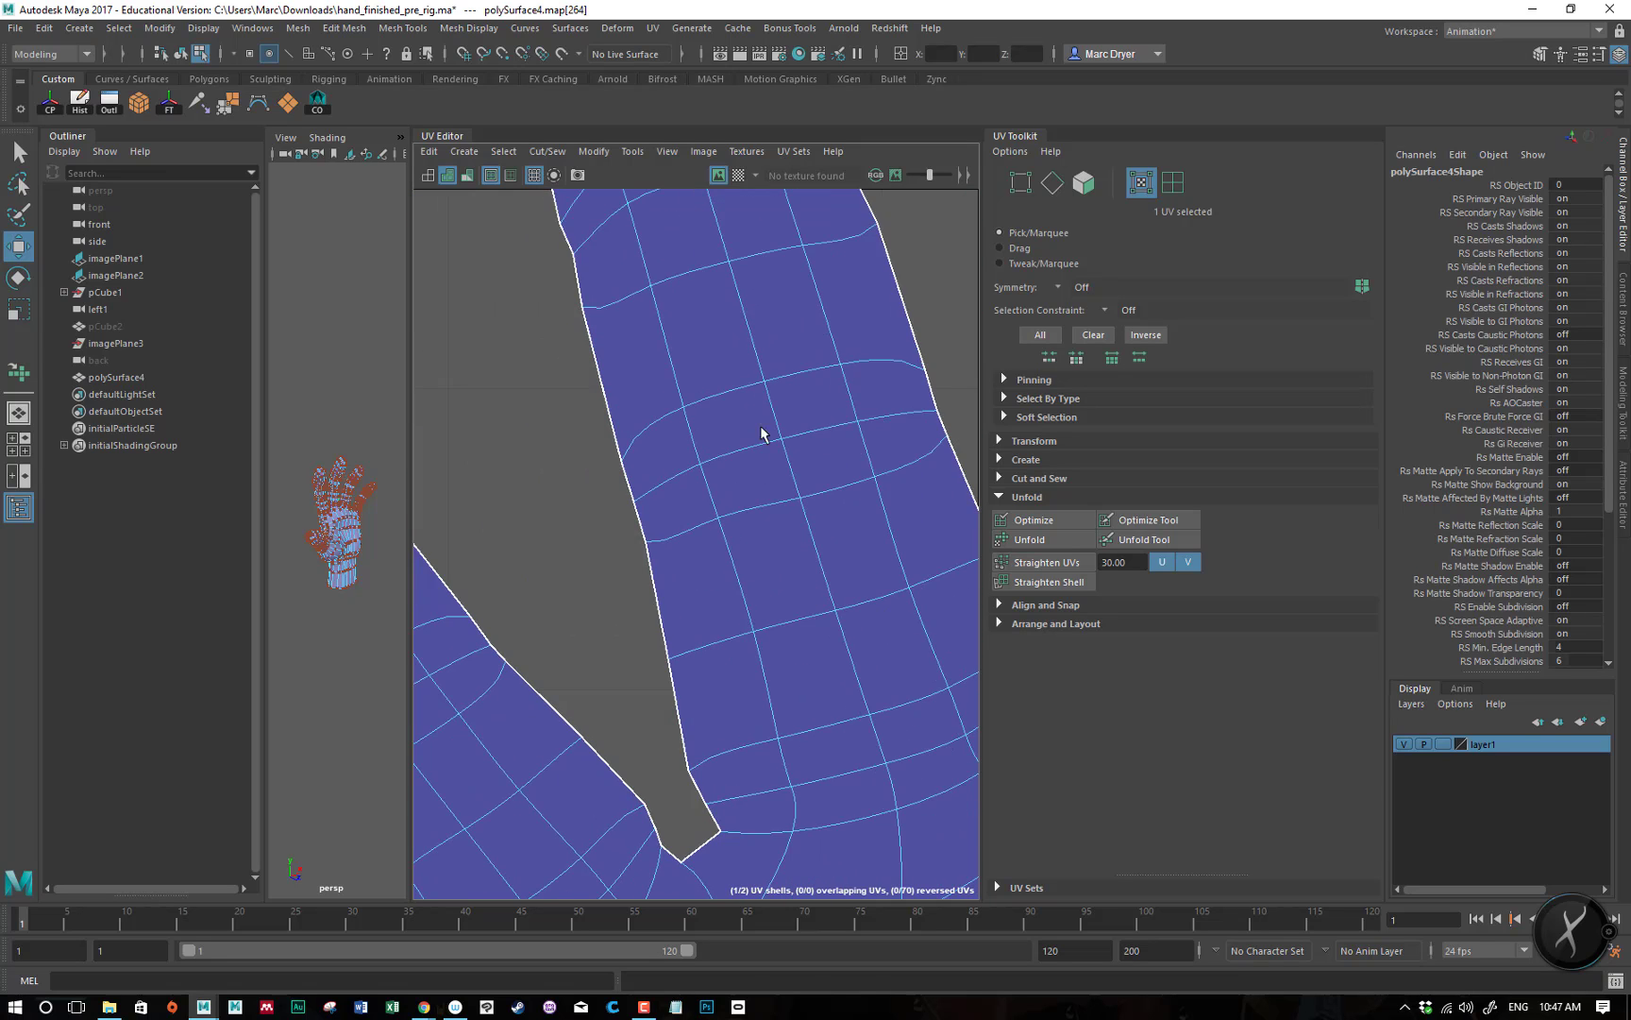
middle_click_drag(761, 432, 784, 765, "alt")
middle_click_drag(713, 350, 735, 697, "alt")
middle_click_drag(788, 568, 633, 269, "alt")
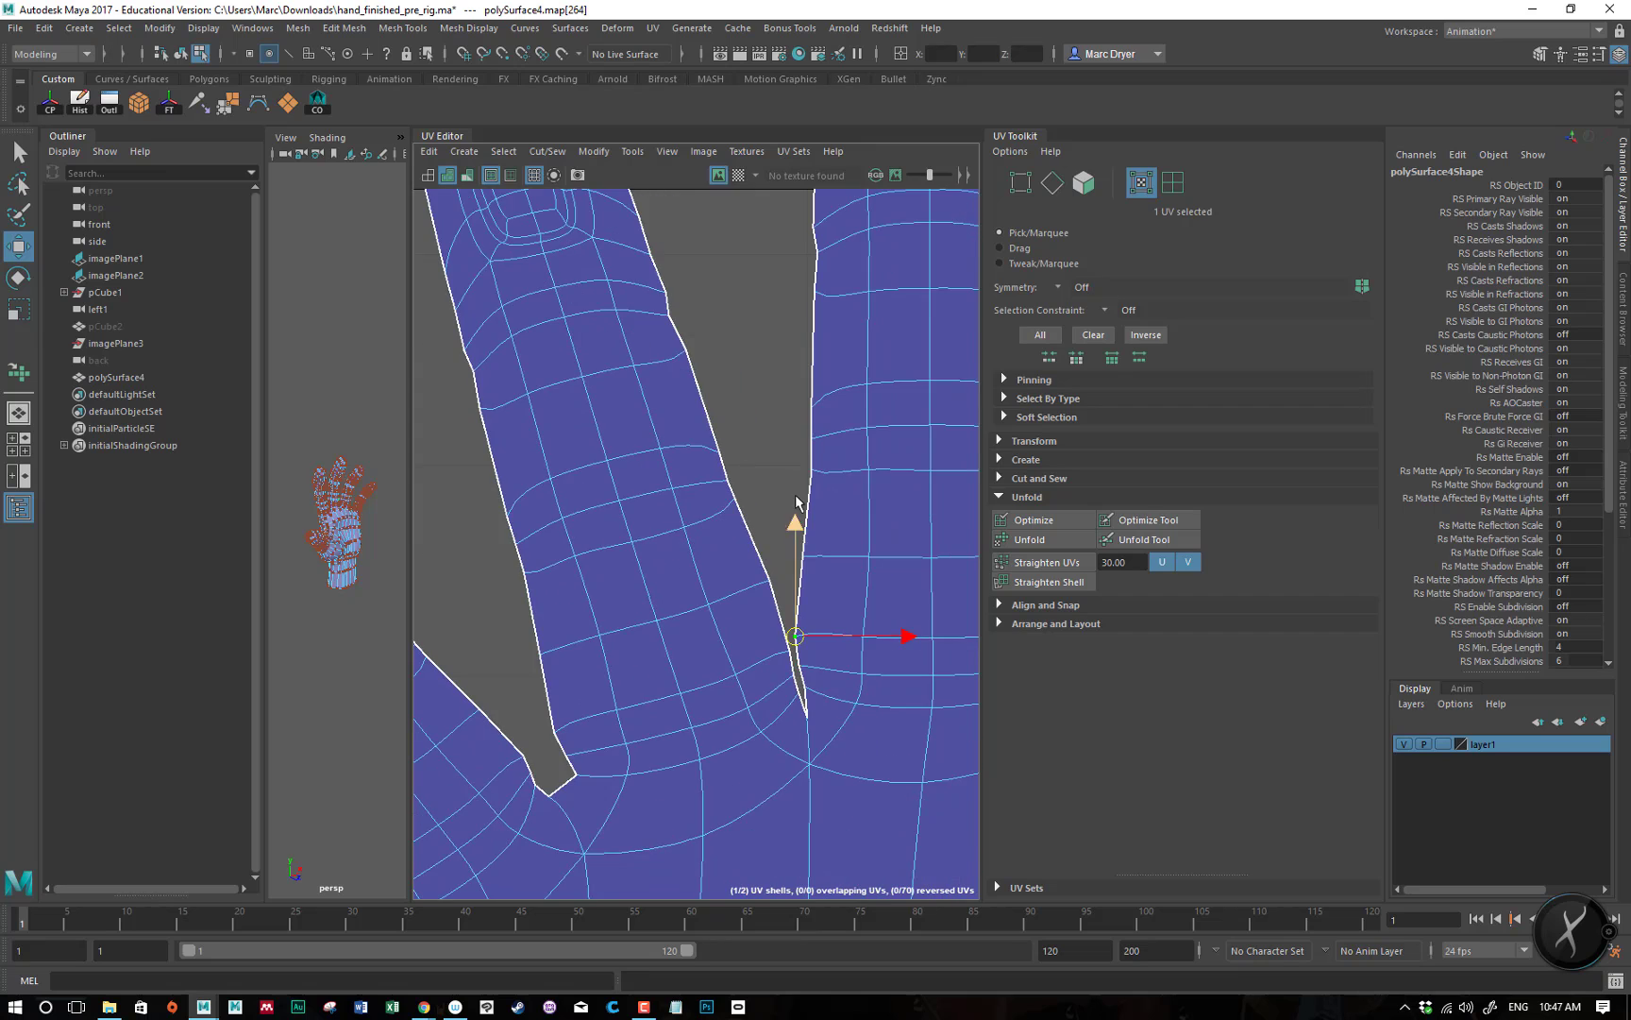
middle_click_drag(802, 502, 653, 804, "alt")
right_click_drag(789, 615, 500, 616, "alt")
middle_click_drag(776, 579, 810, 373, "alt")
- Pick the border UV in the gap between the middle and index fingers, and reselect the entire back-of-hand shell
left_click(639, 559)
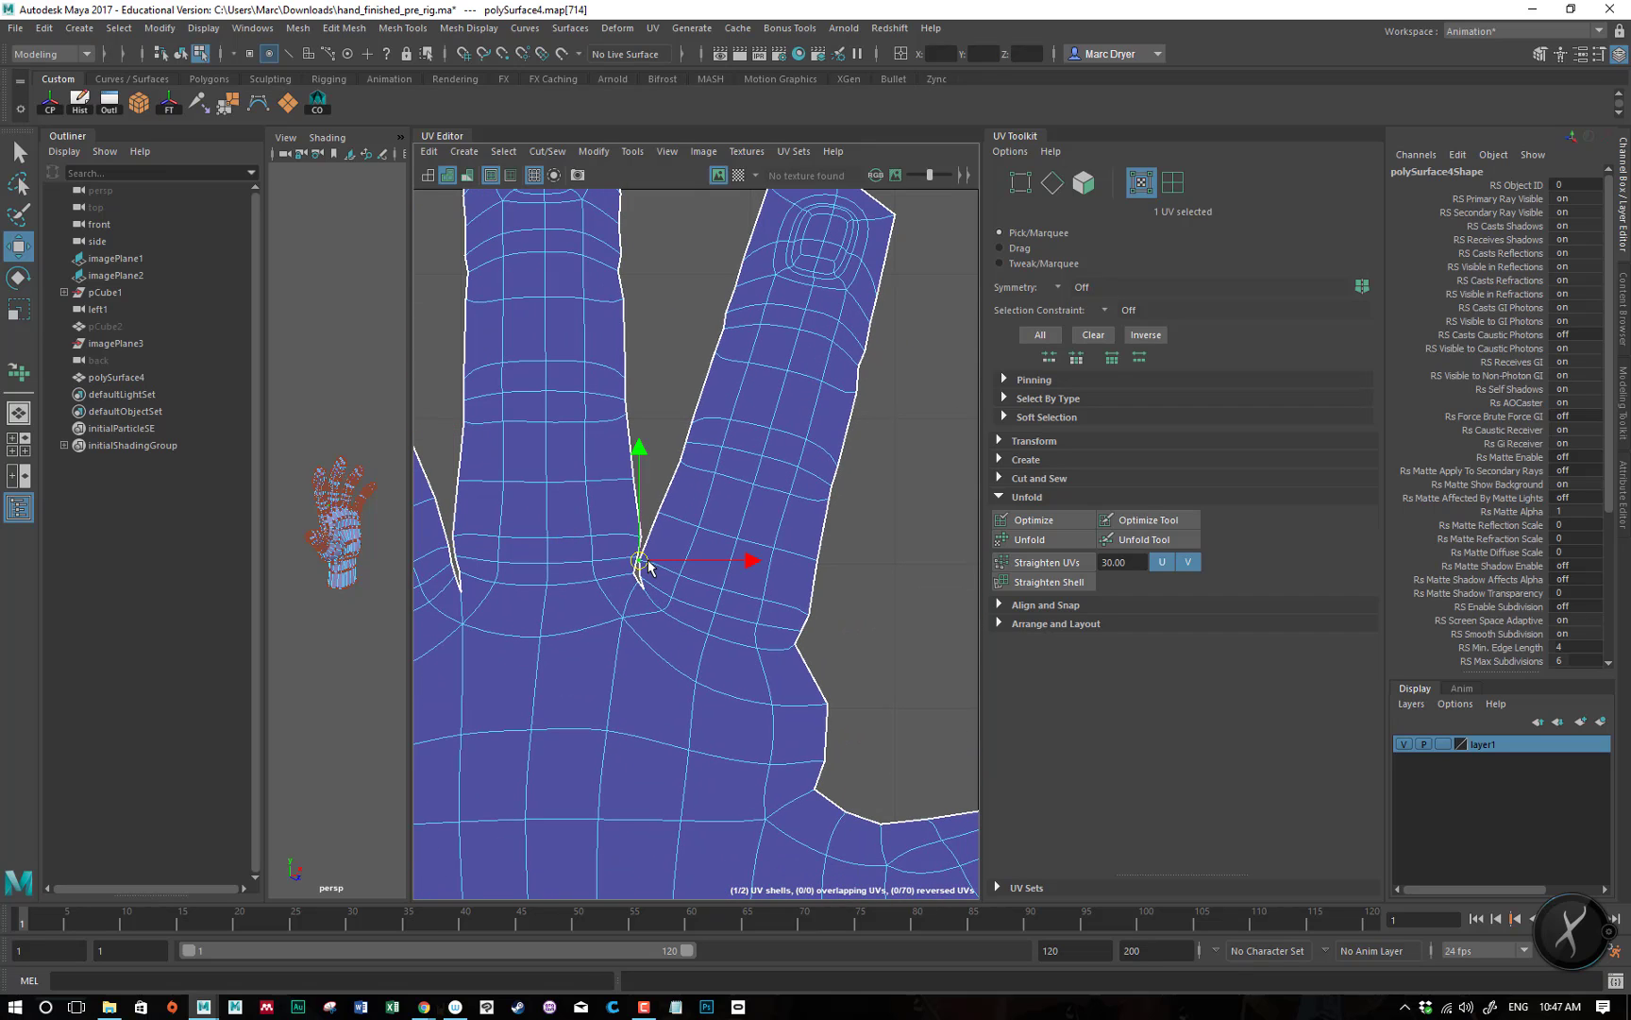
double_click(639, 558)
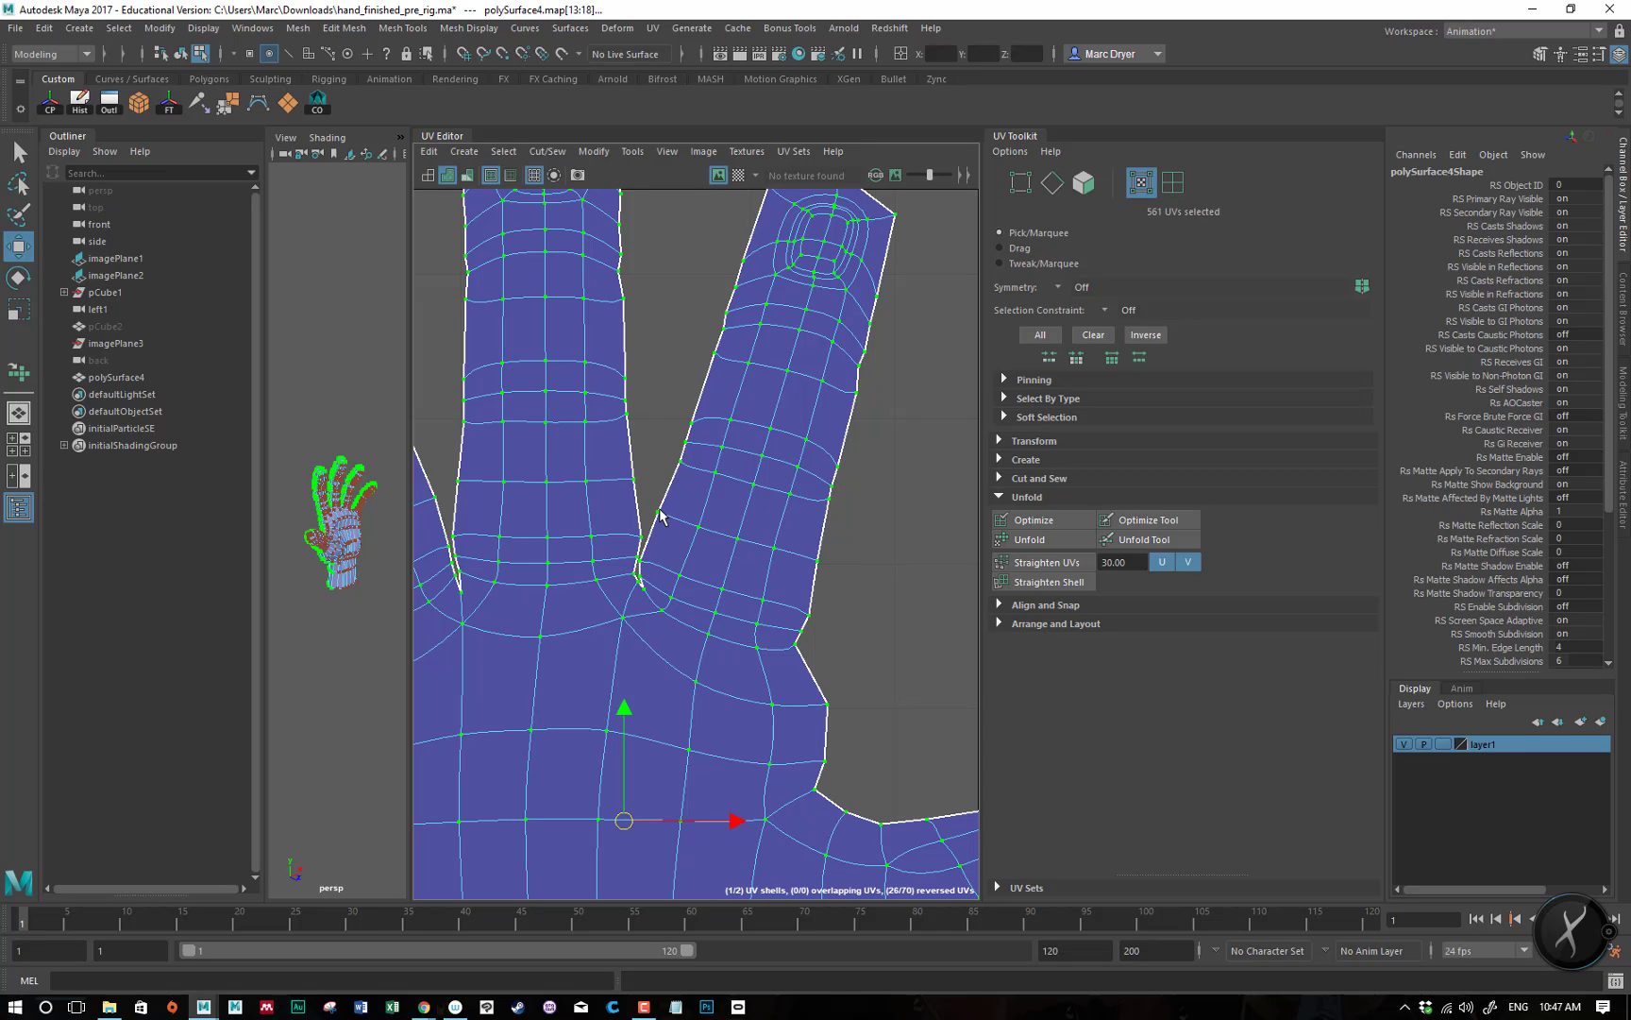
left_click(641, 561)
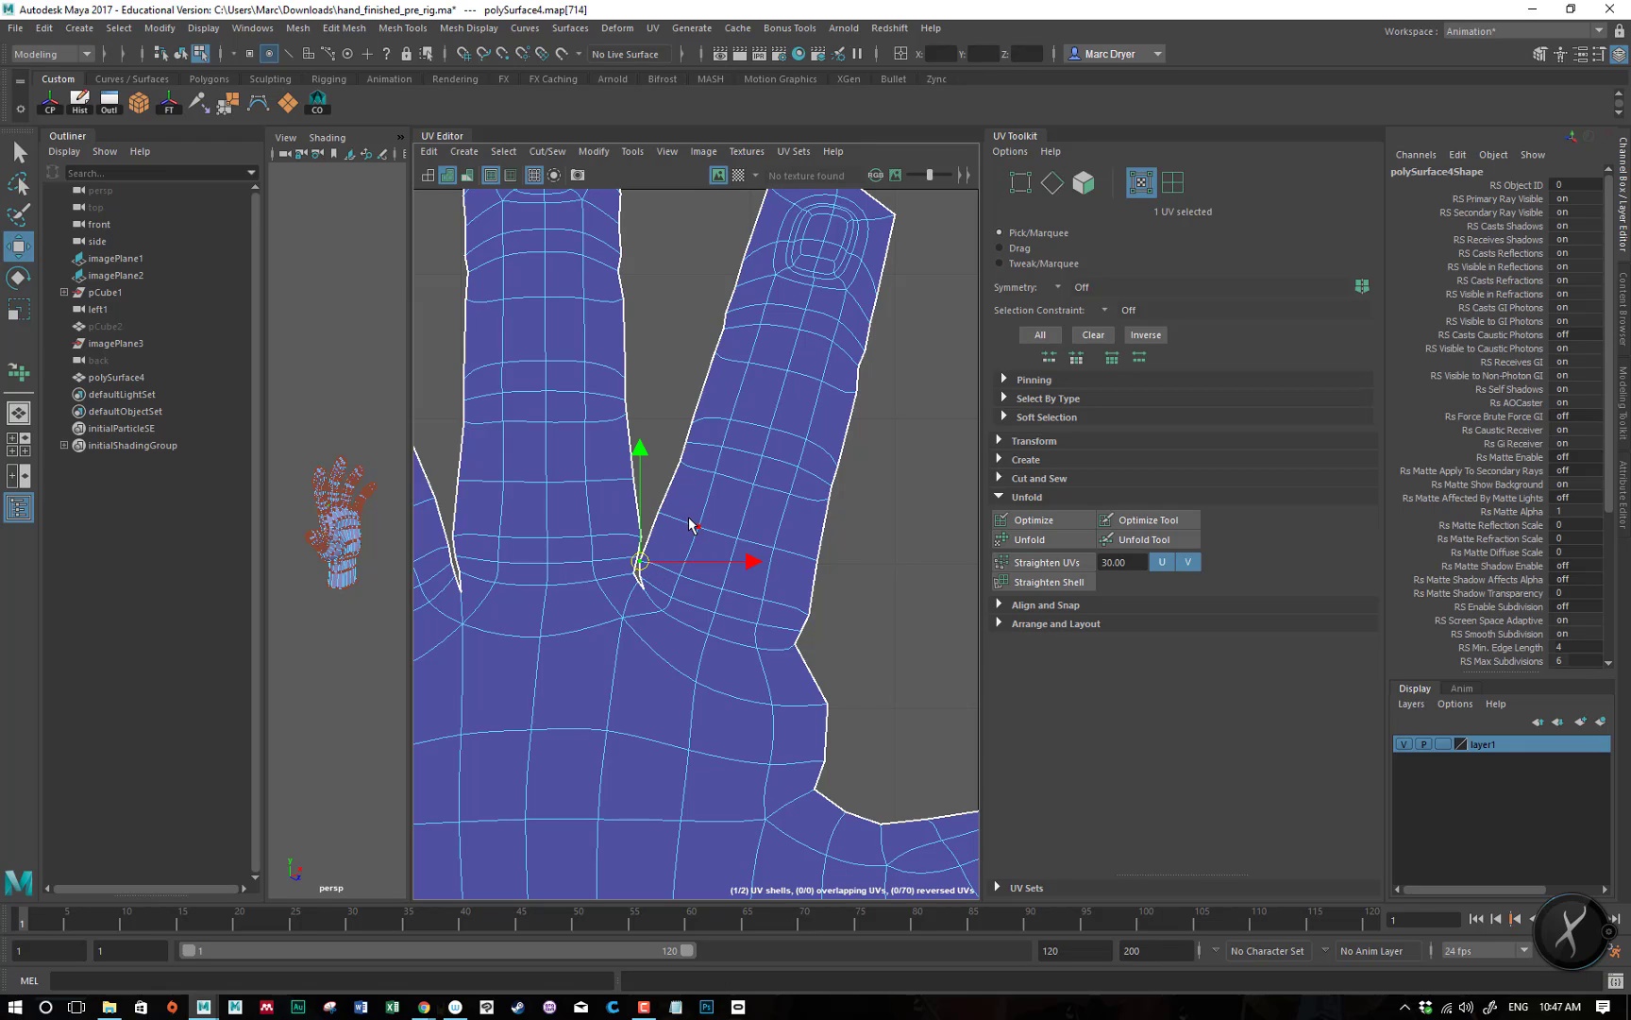
left_click(698, 527)
double_click(710, 480)
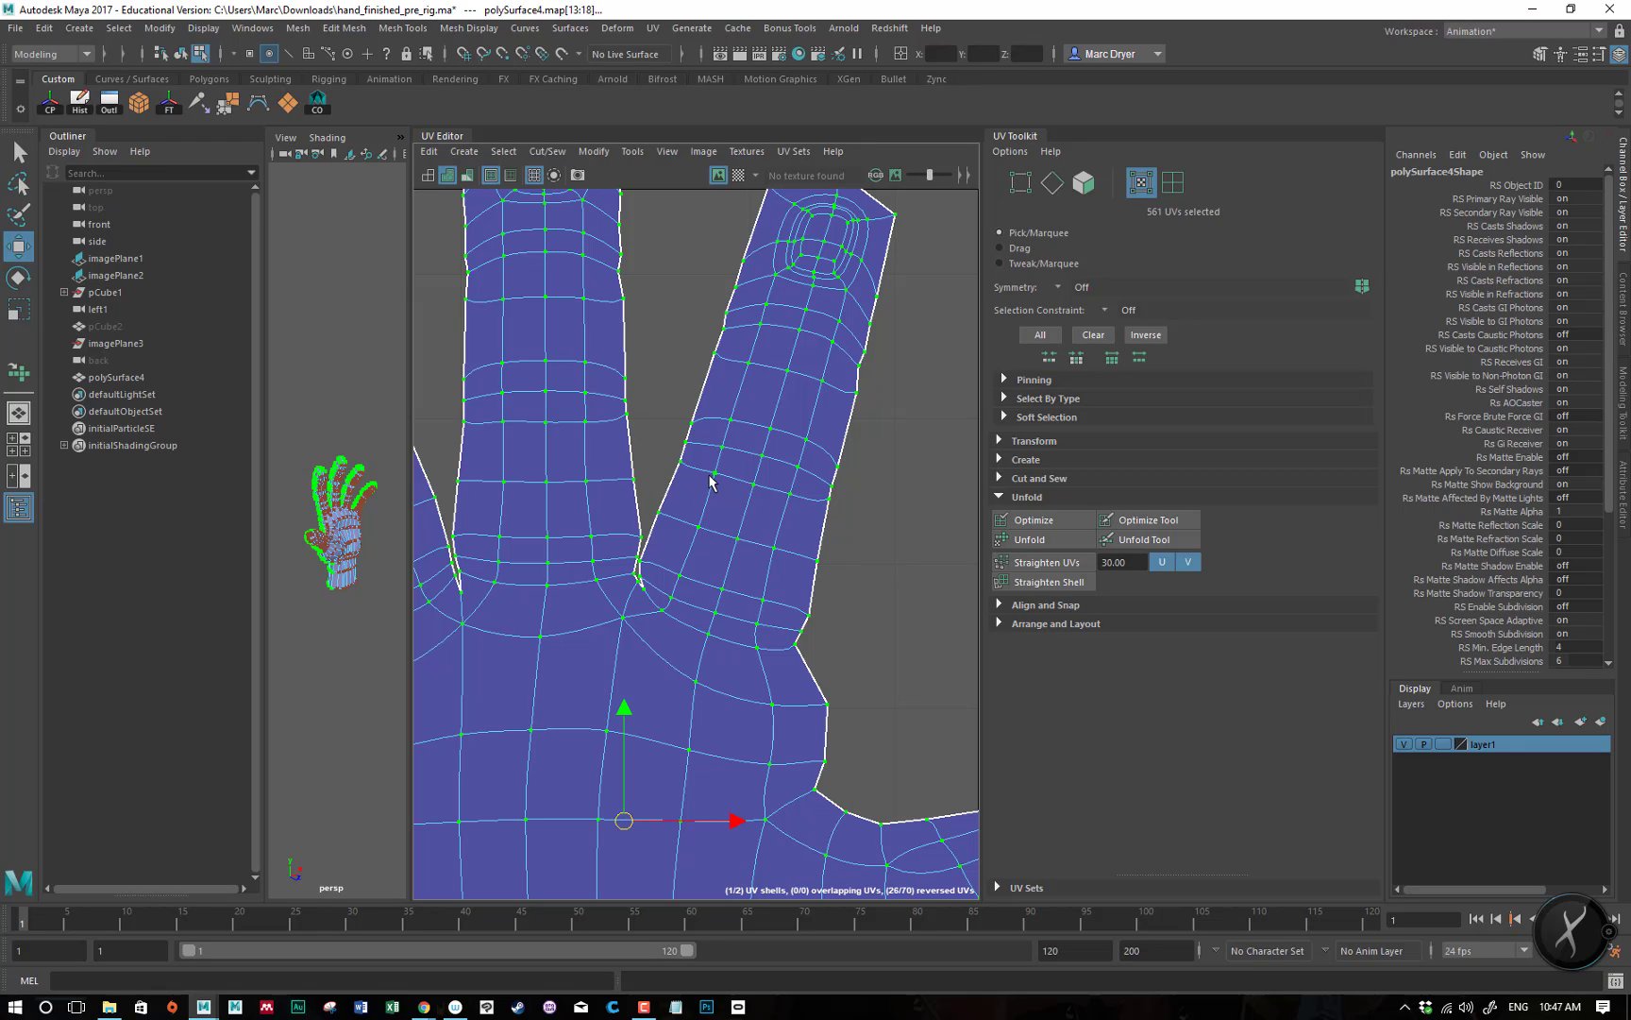
right_click_drag(770, 567, 435, 545, "alt")
middle_click_drag(719, 546, 748, 453, "alt")
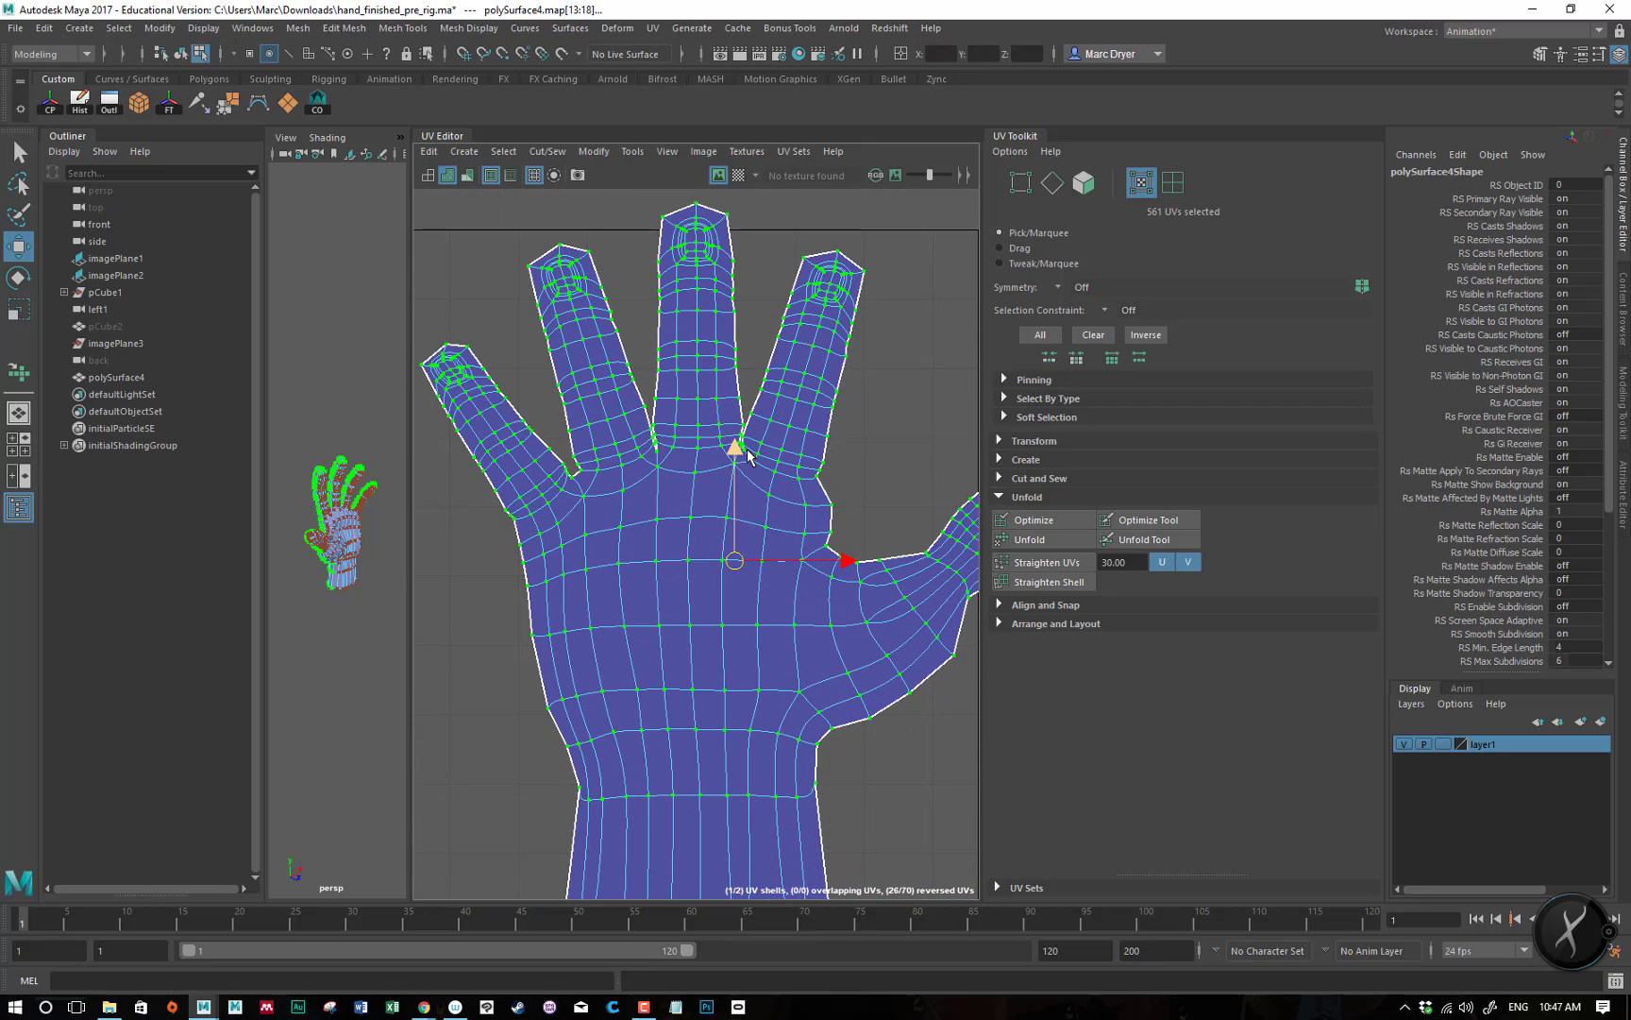
- Undo the border UV adjustments between the fingers and the optimization of the back-of-hand shell
left_click(925, 552)
left_click_drag(926, 553, 914, 563)
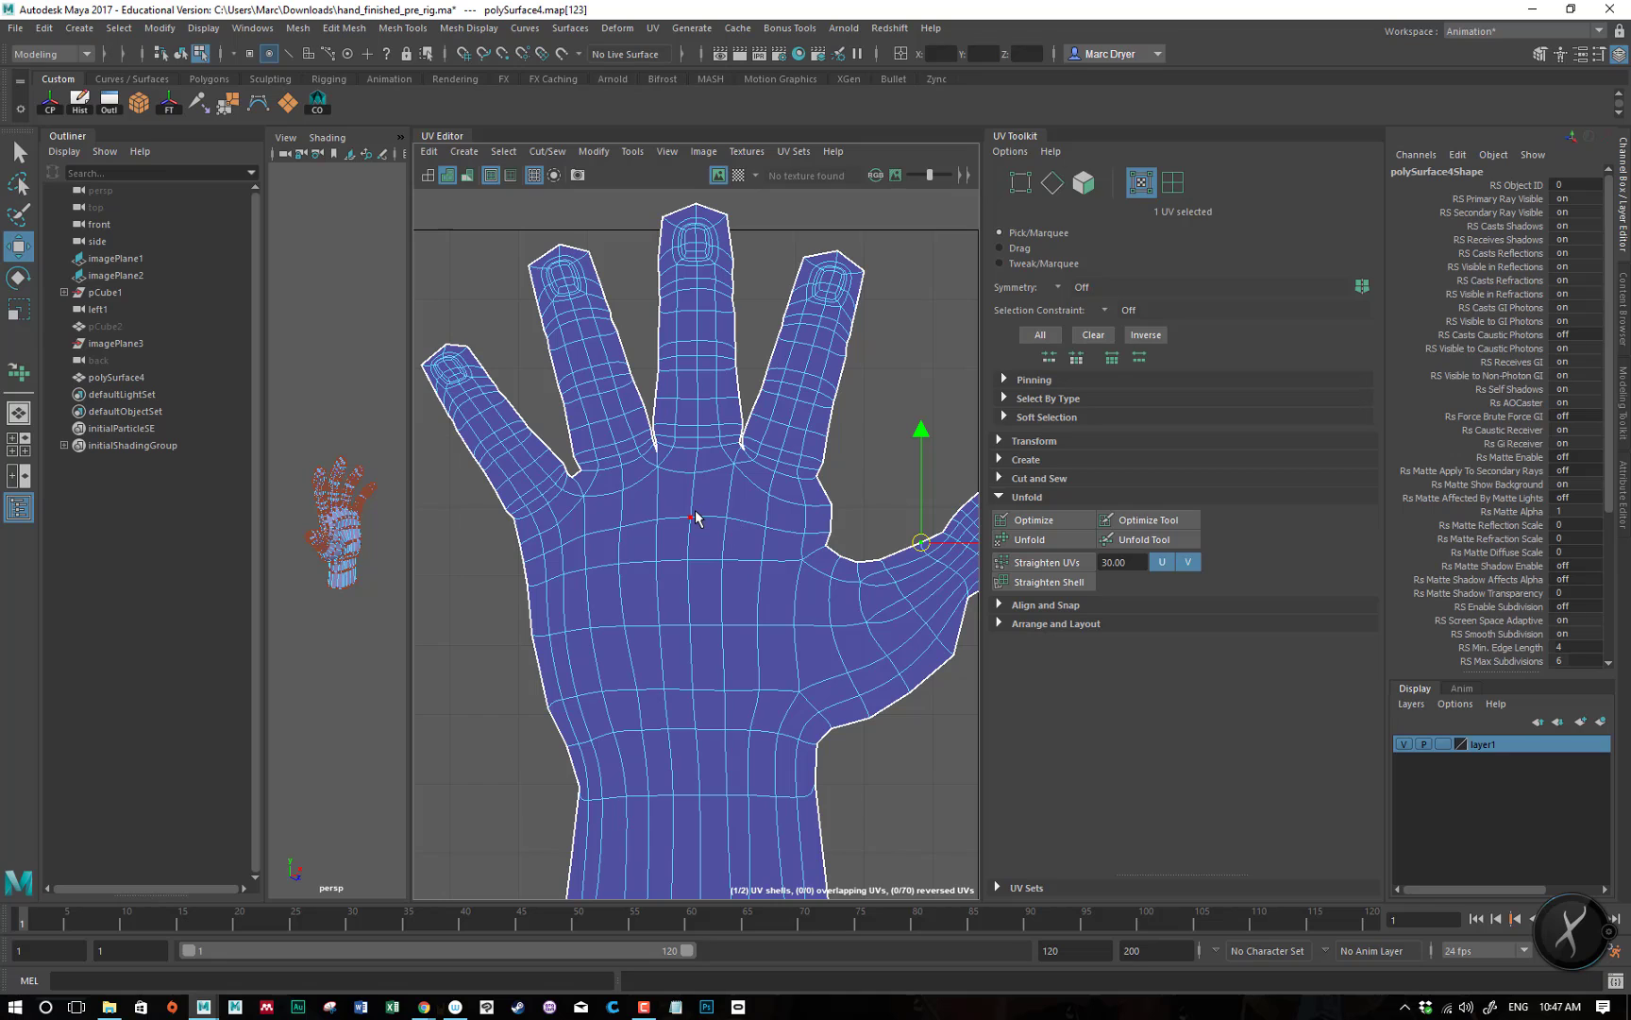
key("ctrl+z")
key("ctrl+z")
key("ctrl+z")
key("ctrl+z")
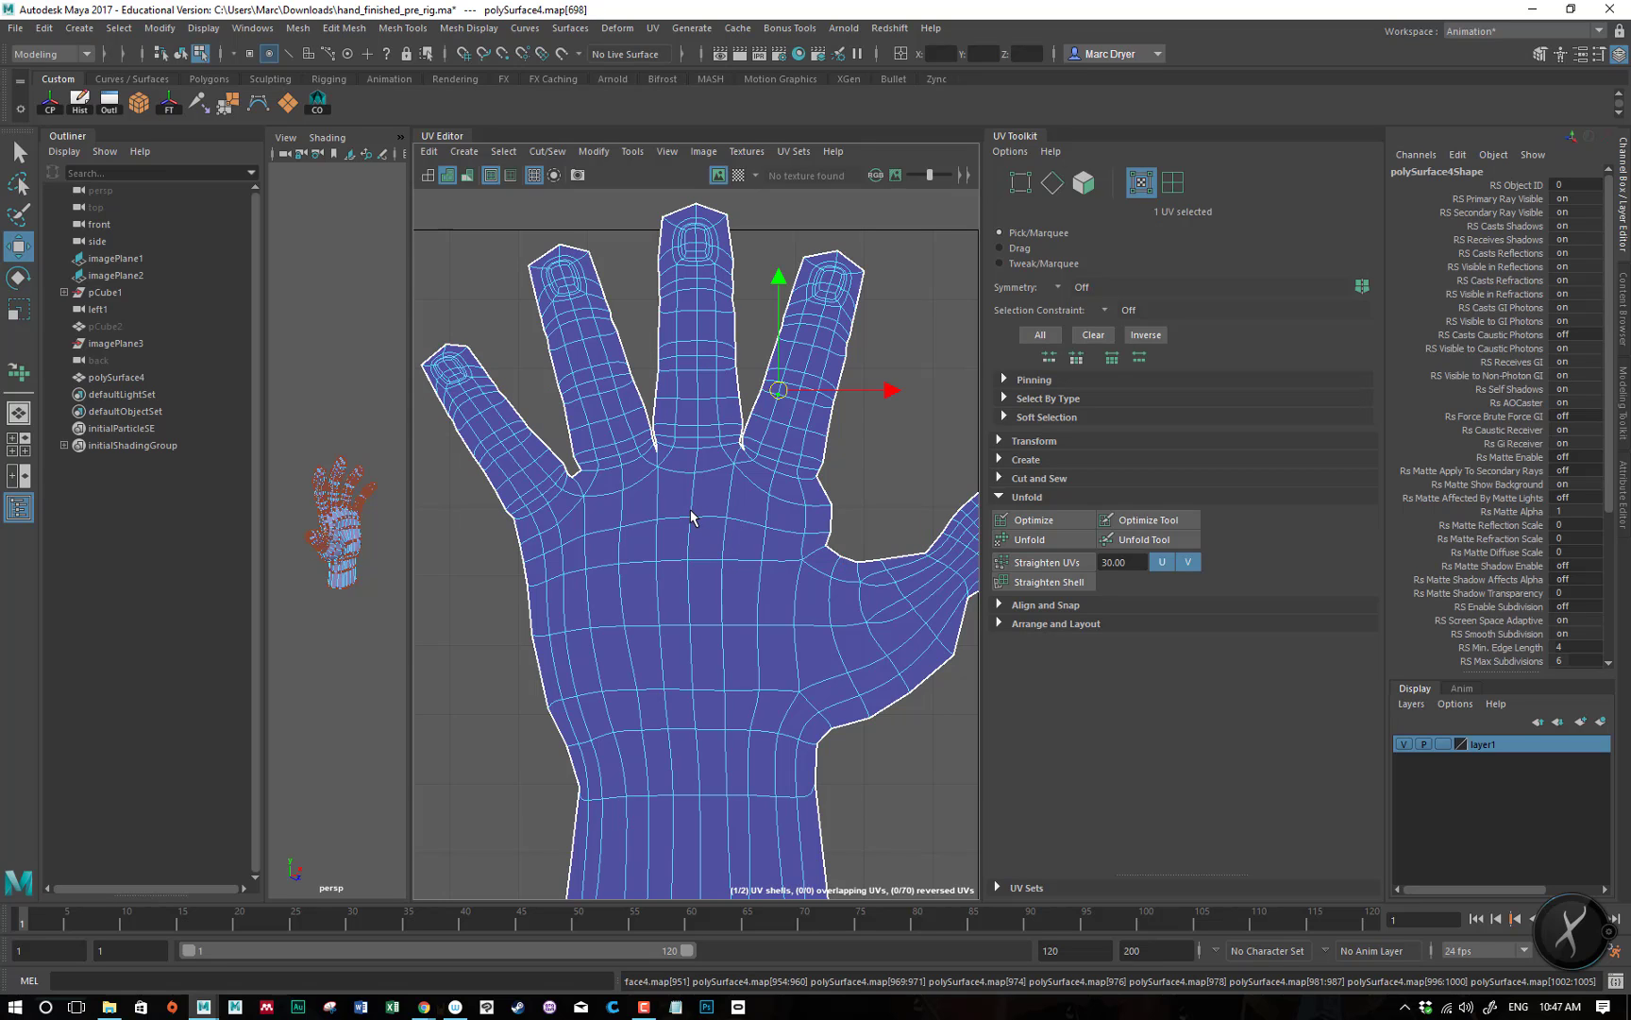
key("ctrl+z")
key("ctrl+z")
key("ctrl+z")
key("ctrl+z")
key("ctrl+z")
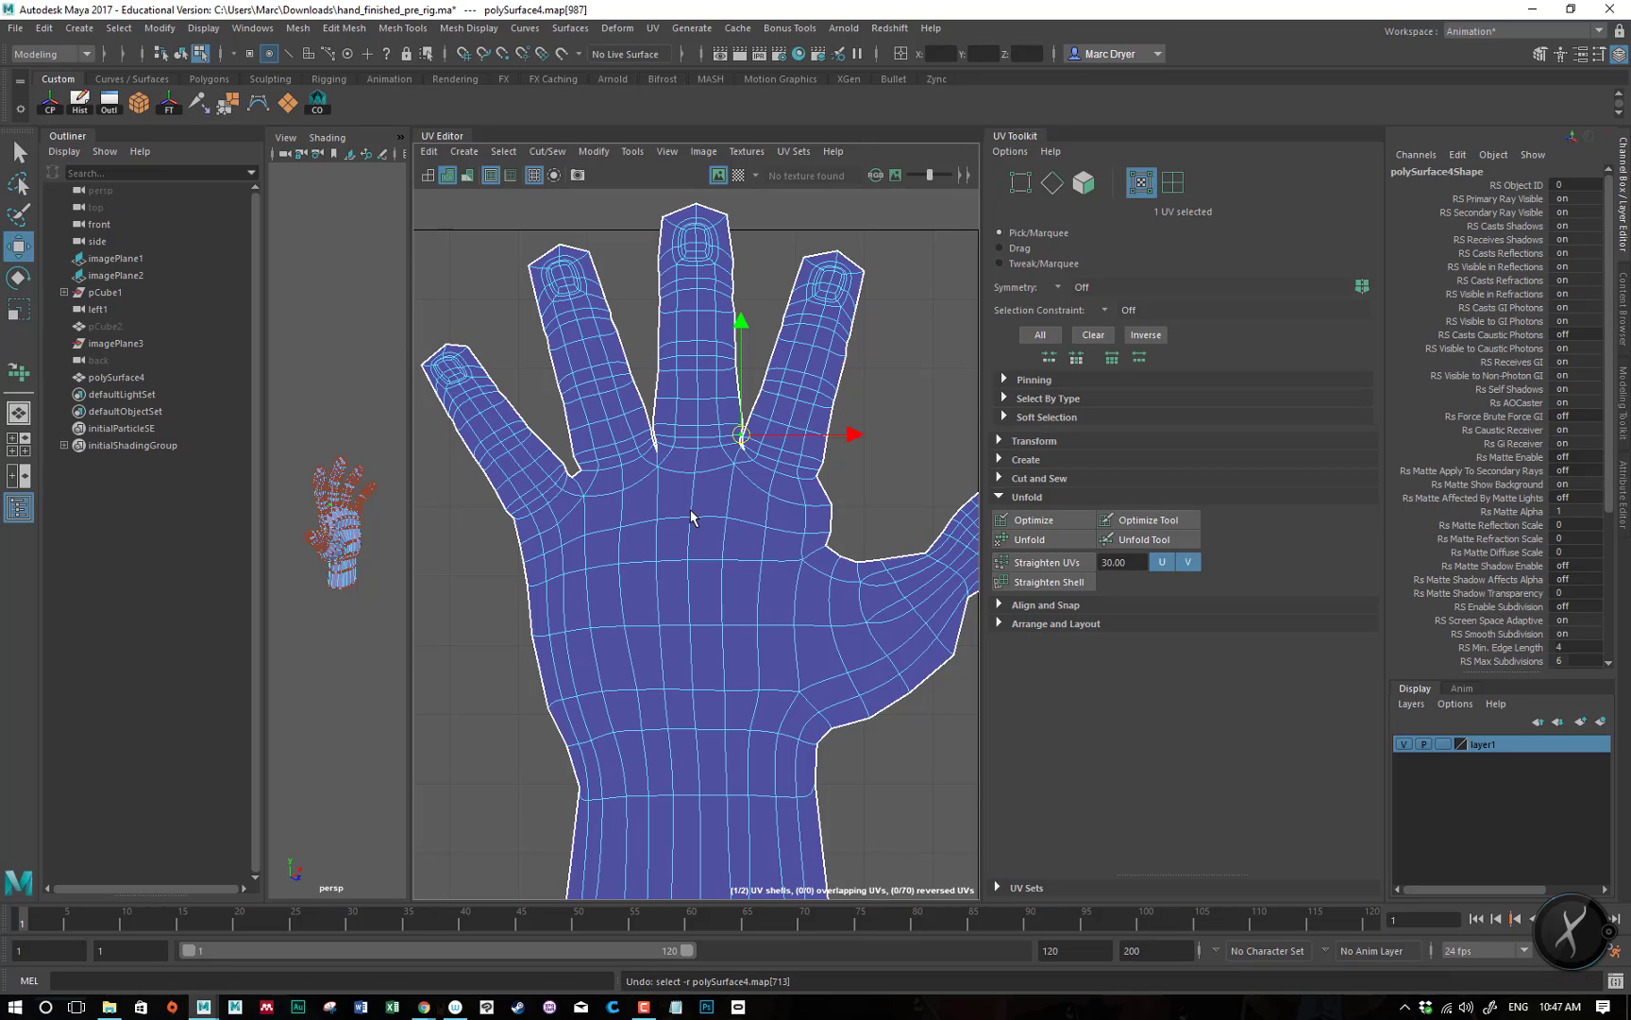
key("ctrl+z")
key("ctrl+z")
key("ctrl+z")
key("ctrl+z")
key("ctrl+z")
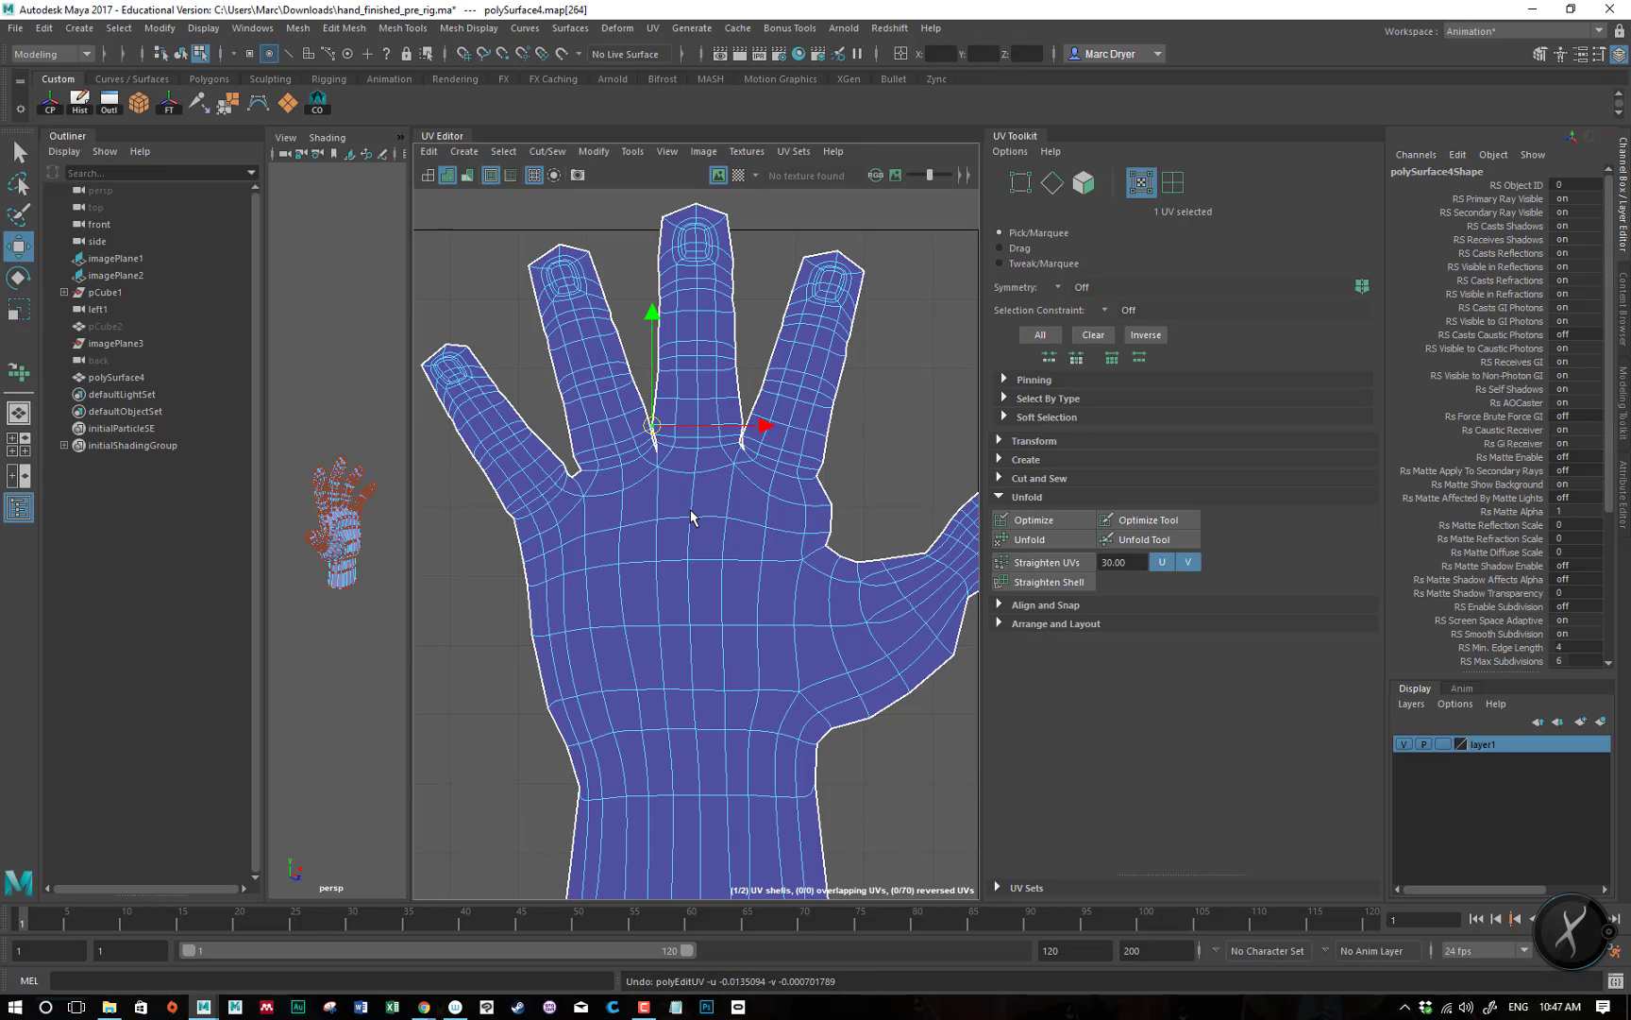
key("ctrl+z")
key("ctrl+z")
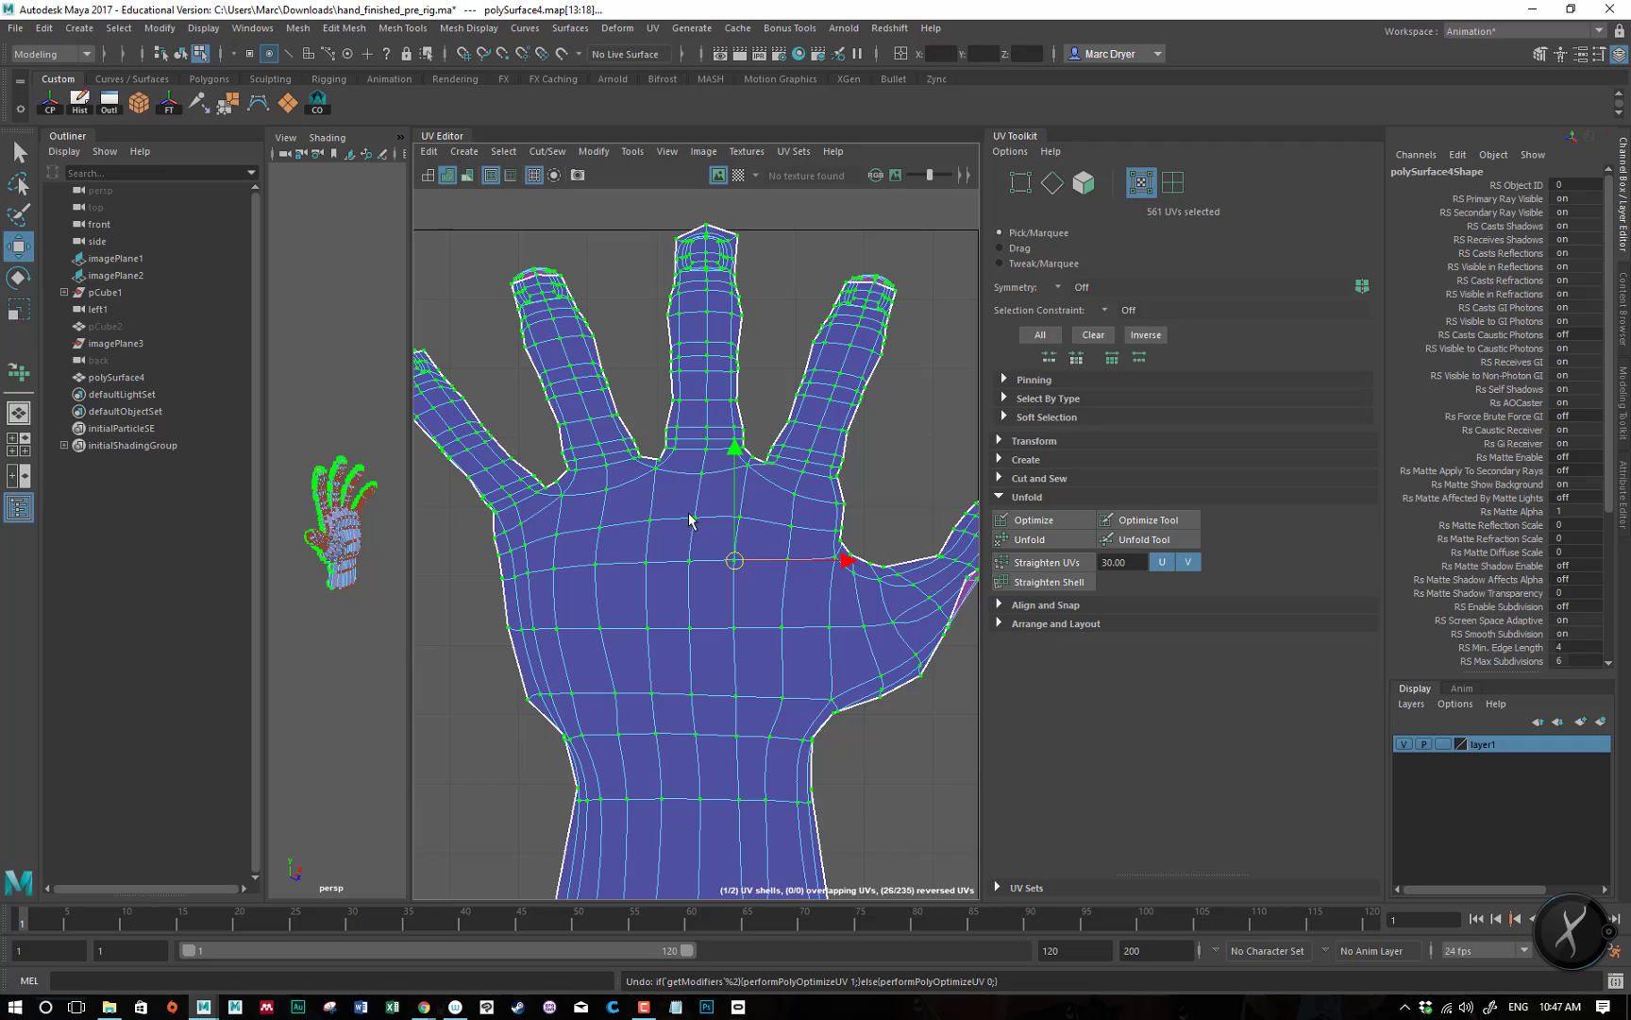
- Try unfolding the entire back-of-hand UV shell and inspect its fingers
left_click(1046, 539)
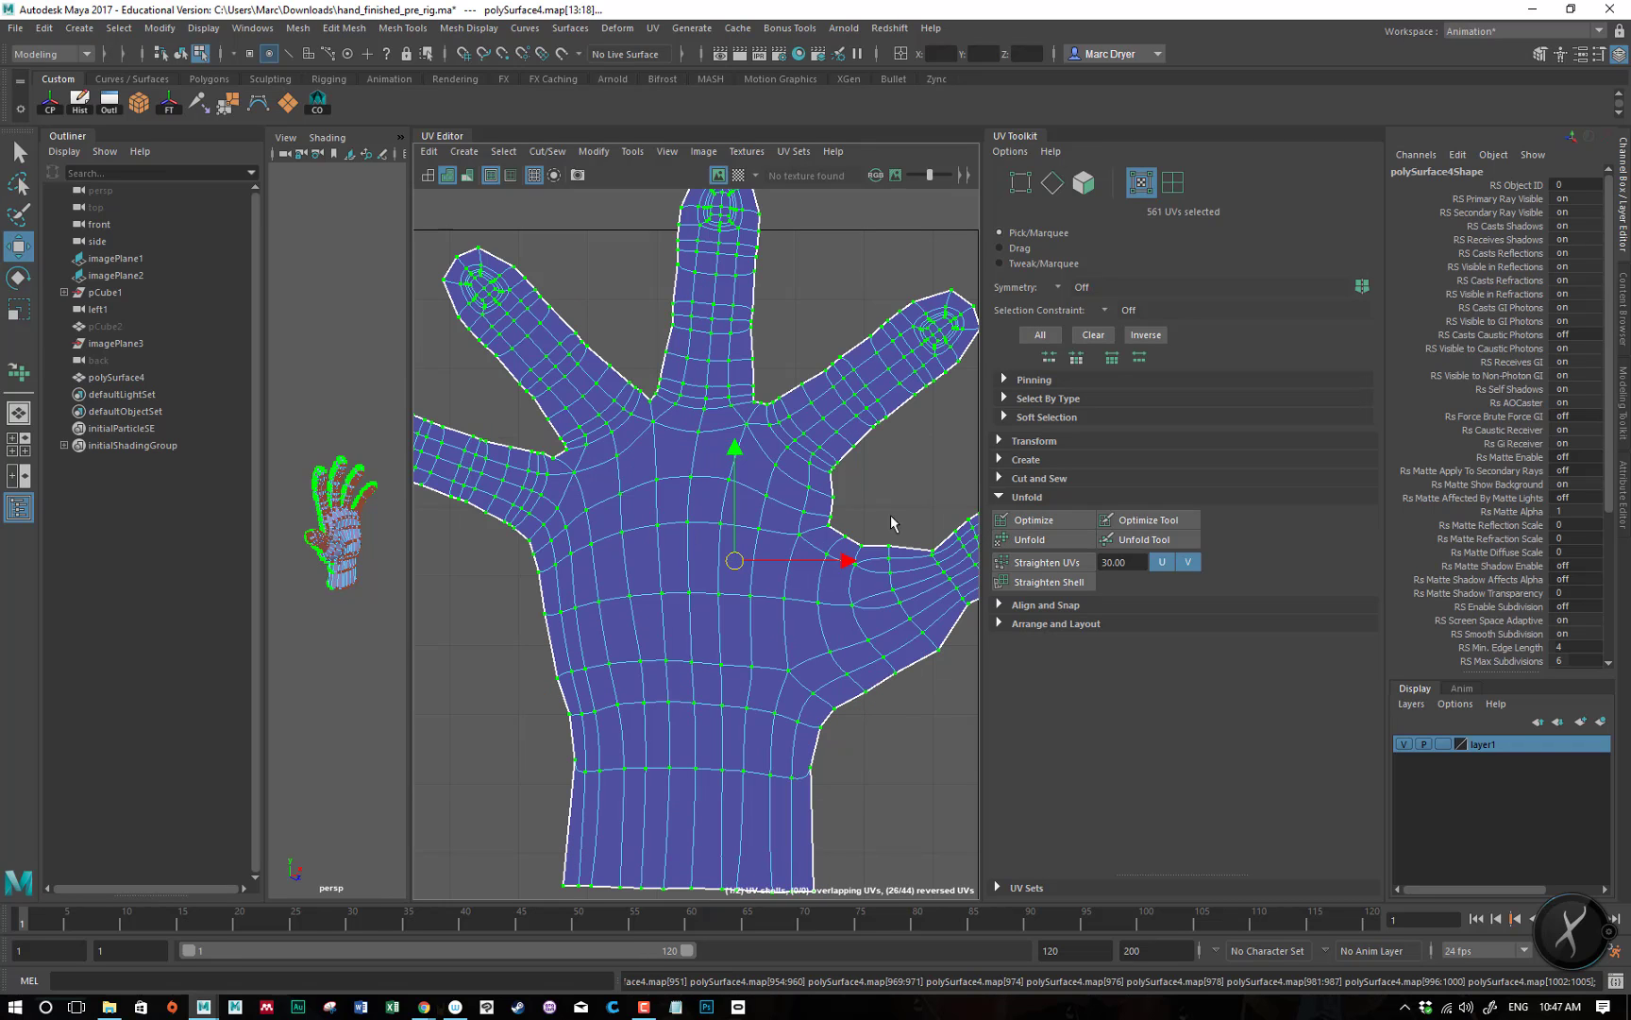
right_click_drag(891, 495, 731, 469, "alt")
middle_click_drag(730, 469, 532, 502, "alt")
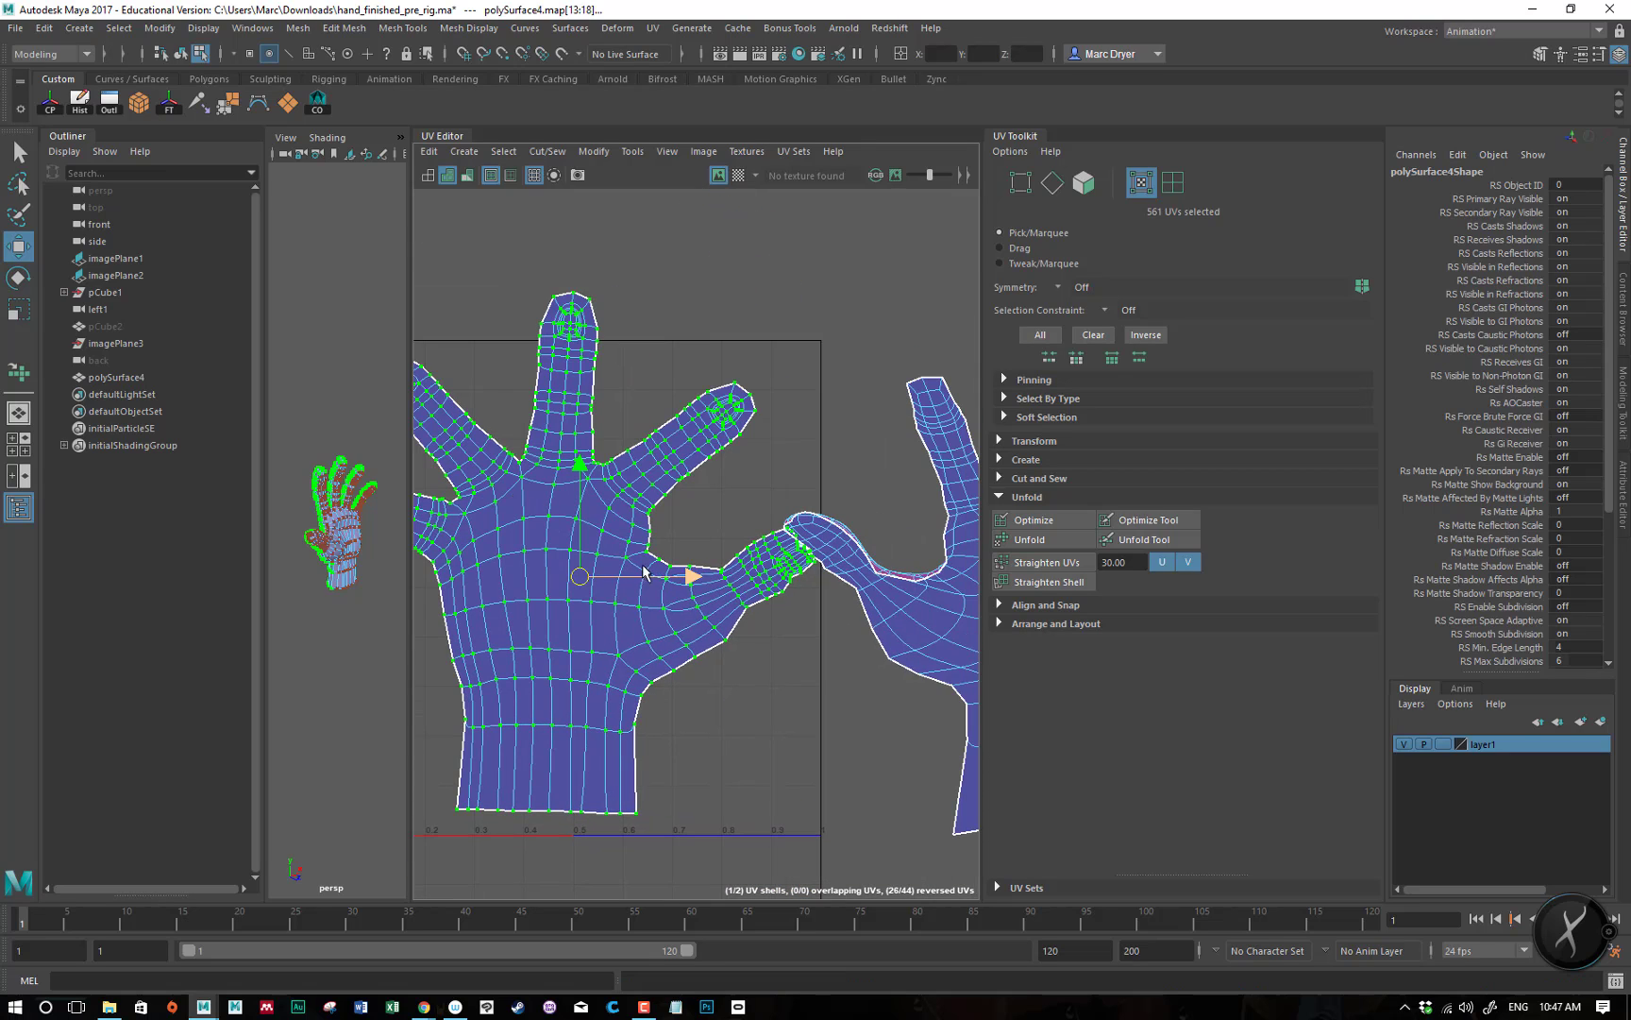
right_click_drag(623, 482, 748, 475, "alt")
middle_click_drag(662, 467, 774, 625, "alt")
right_click_drag(577, 519, 770, 555, "alt")
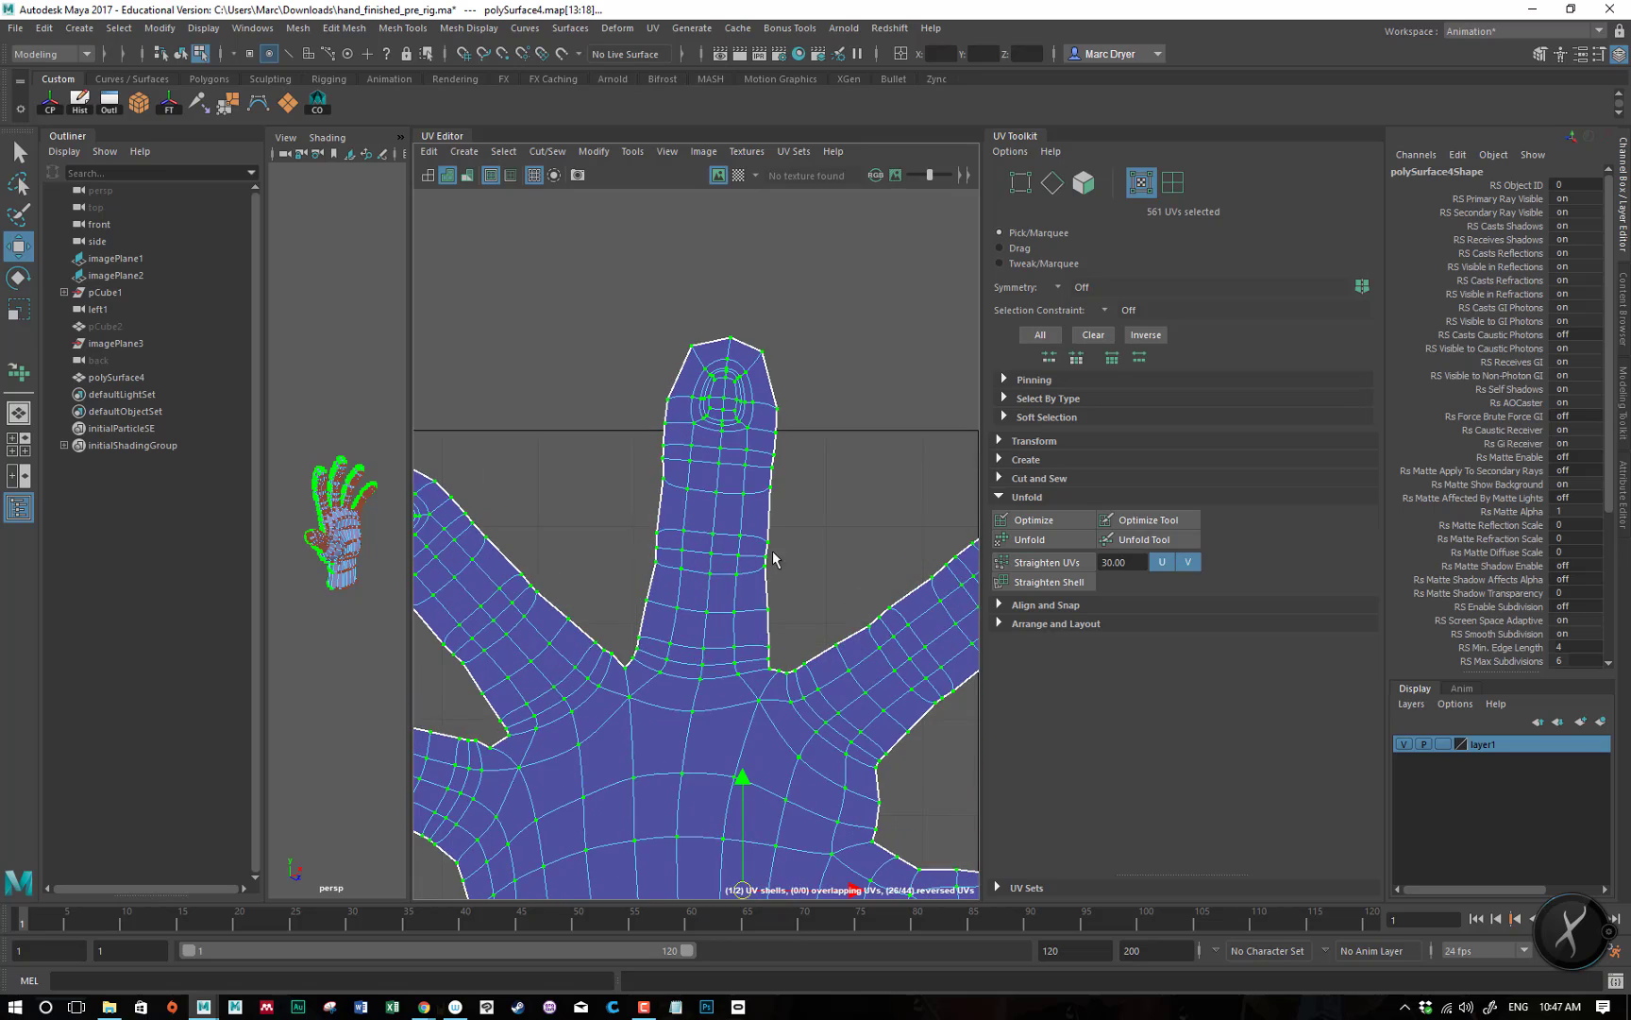
middle_click_drag(746, 506, 934, 418, "alt")
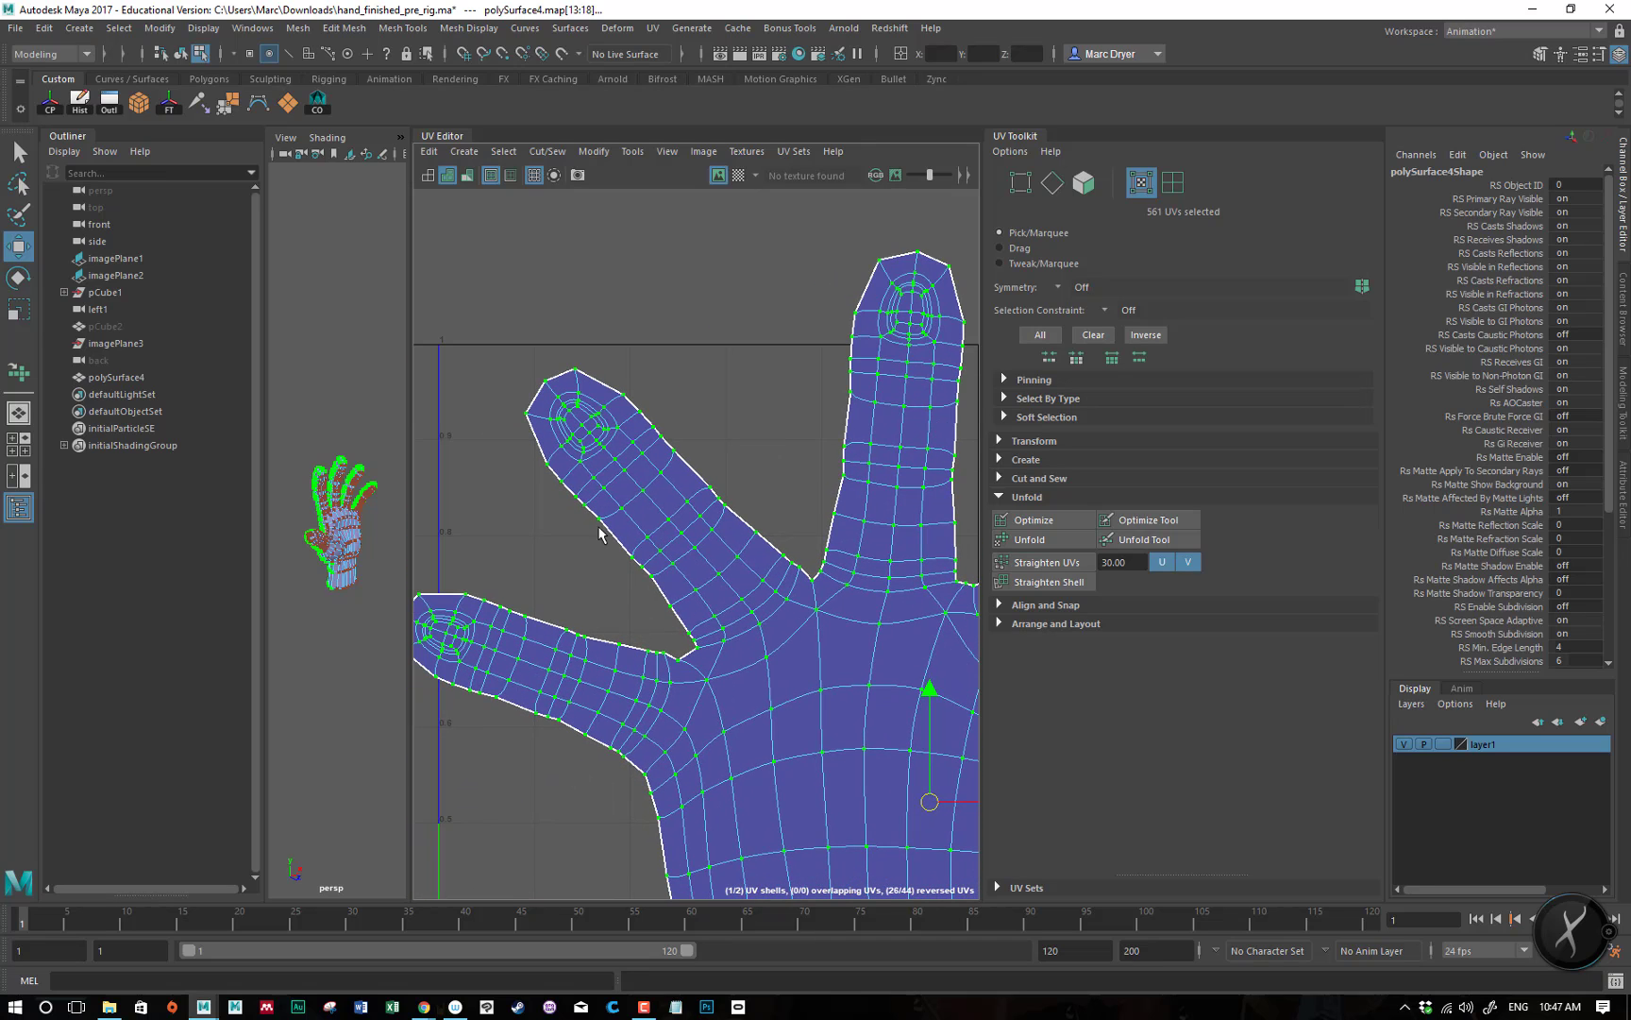
middle_click_drag(832, 570, 710, 321, "alt")
scroll(604, 585, "down", 5)
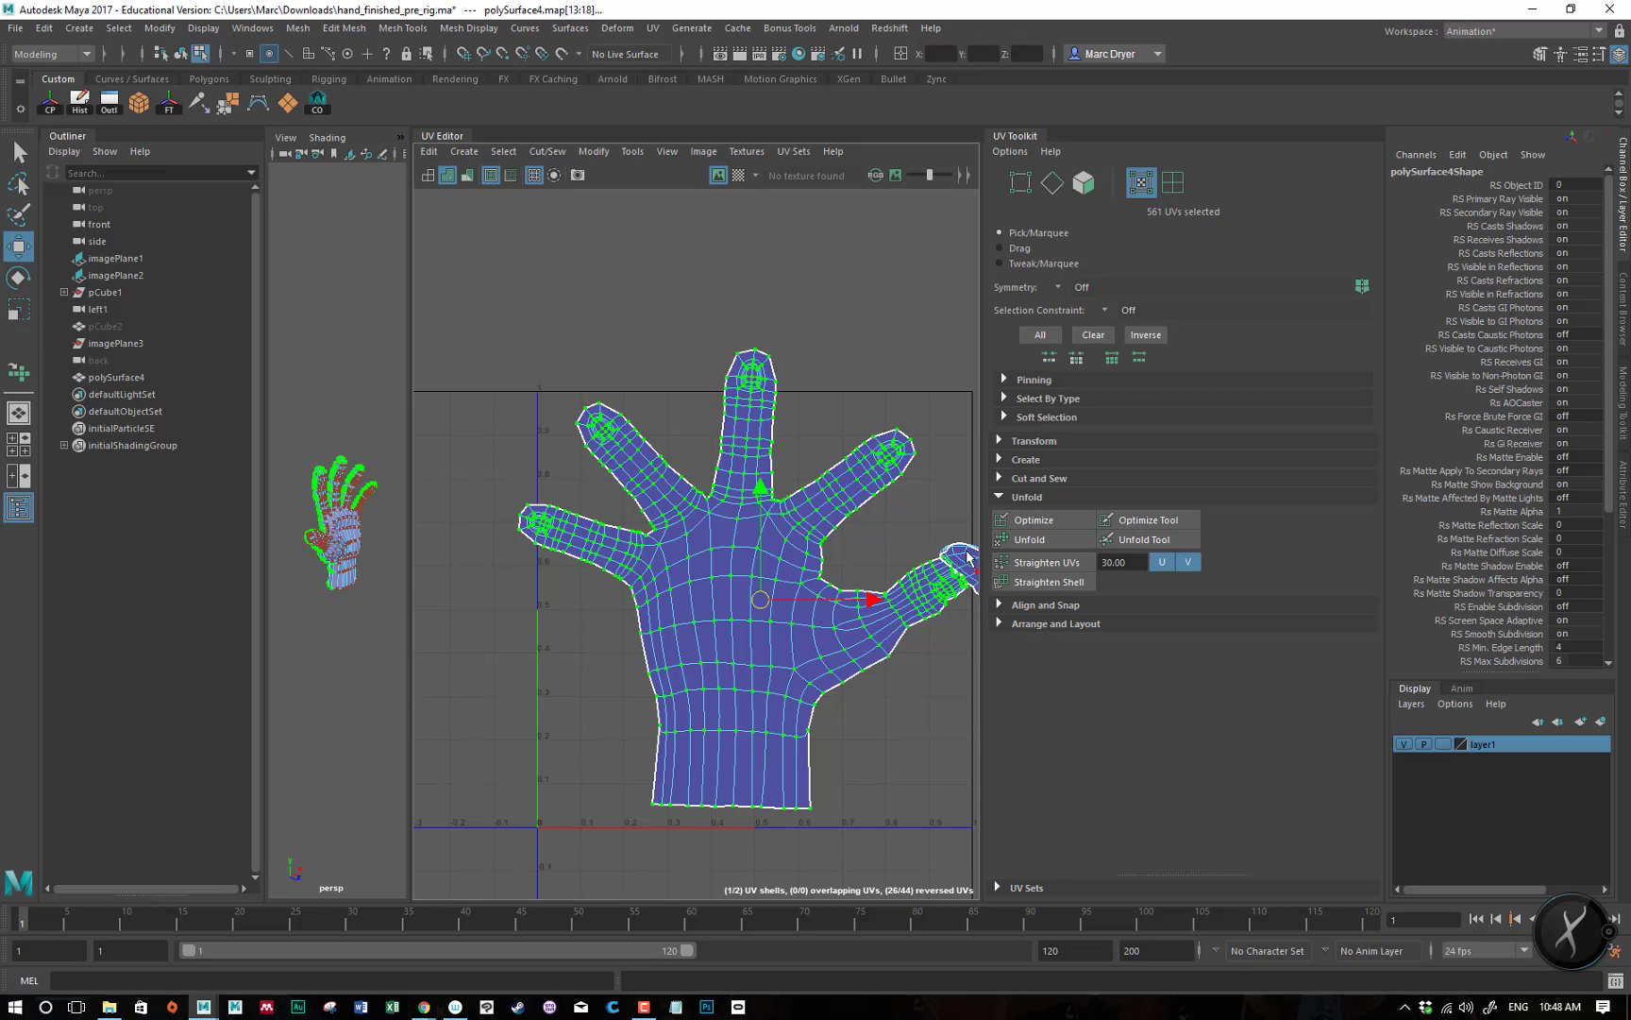
key("ctrl+z")
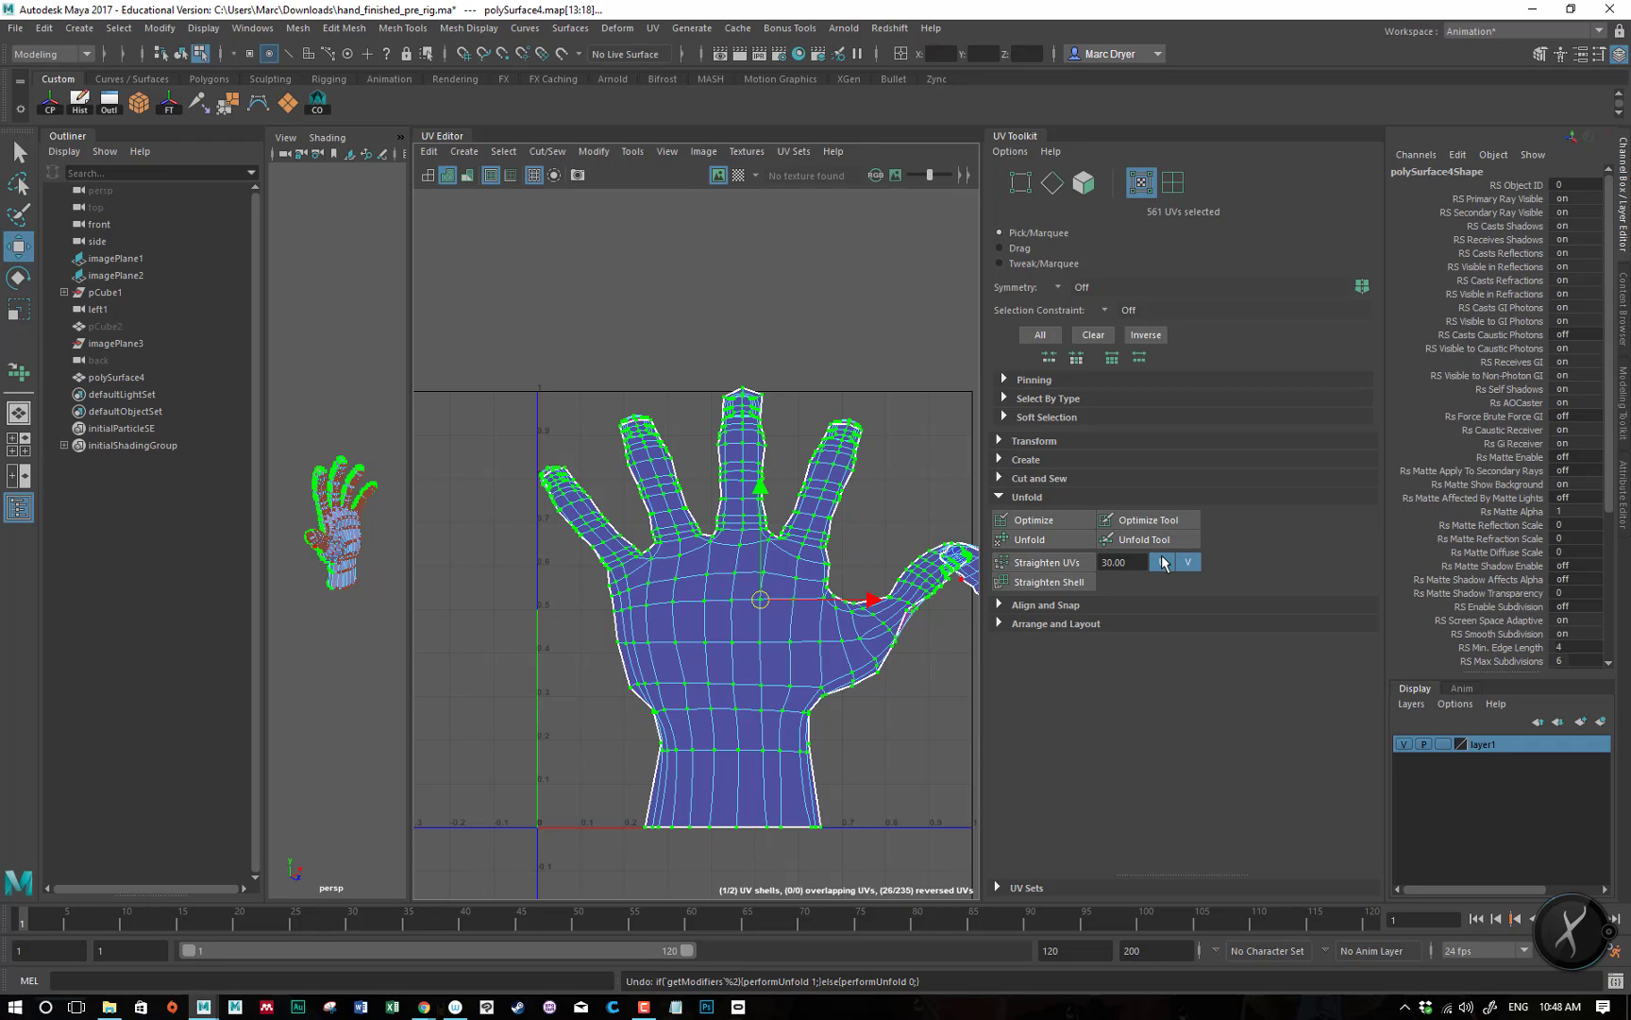
- Brush the index finger of the back-of-hand shell from tip to base with the Optimize Tool
right_click_drag(596, 562, 702, 554, "alt")
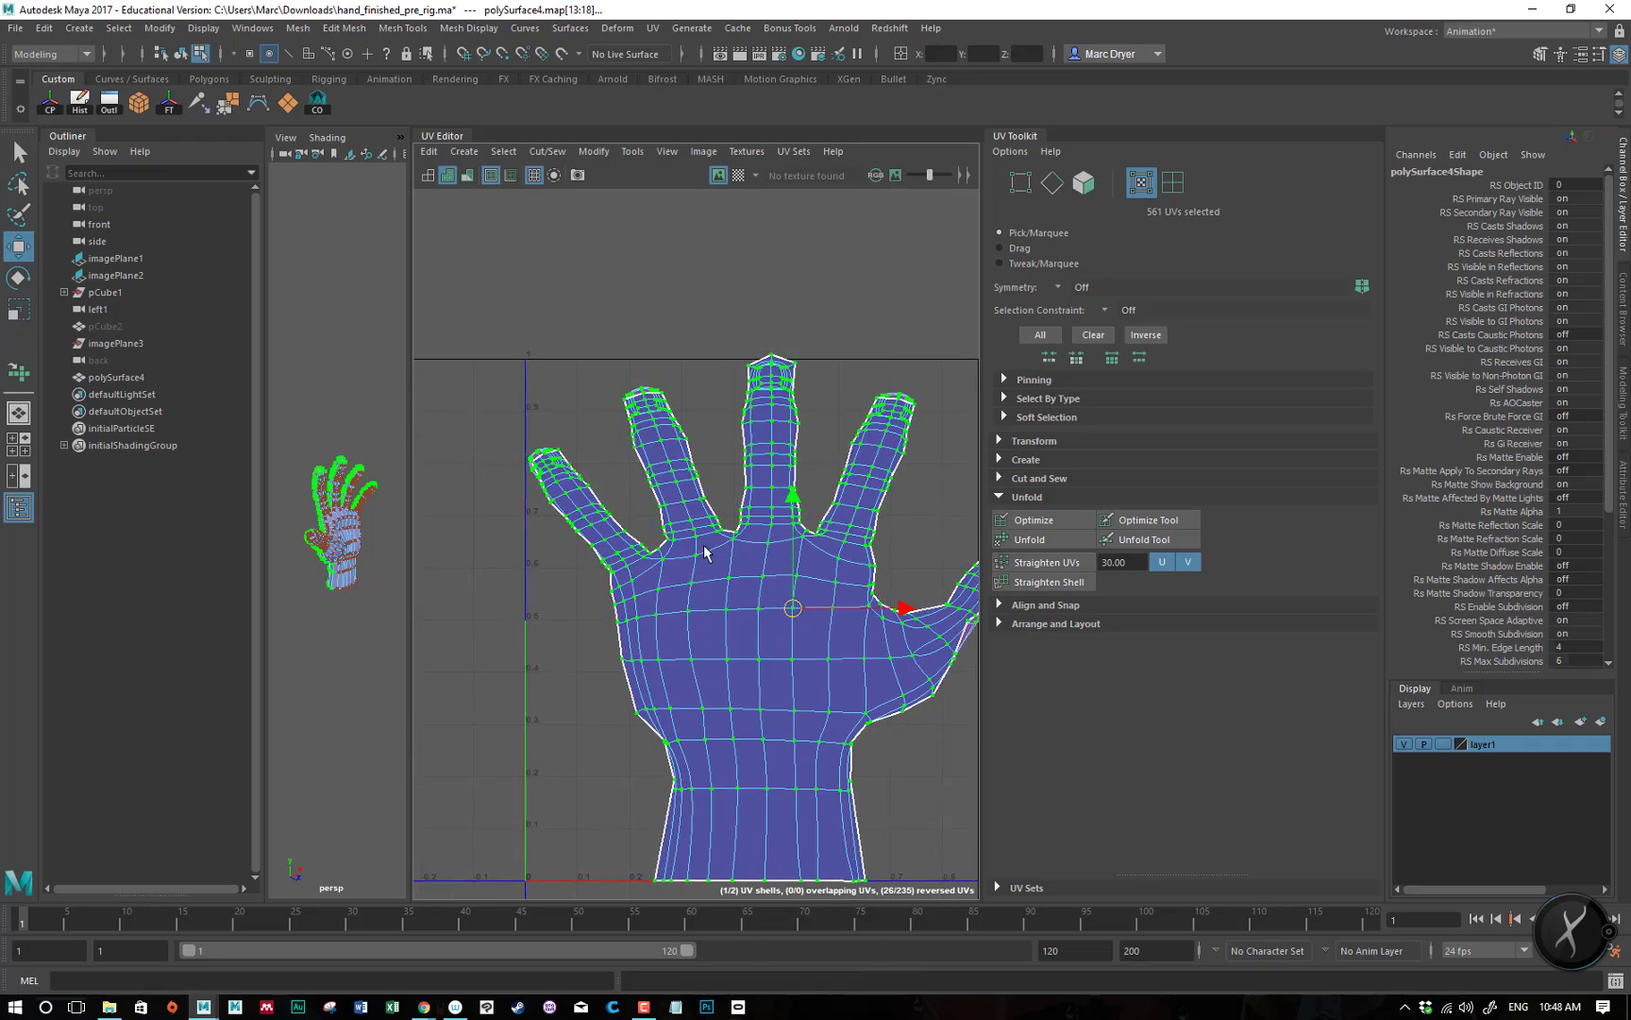
middle_click_drag(703, 553, 532, 678, "alt")
right_click_drag(533, 677, 967, 669, "alt")
middle_click_drag(839, 655, 676, 754, "alt")
middle_click_drag(683, 583, 705, 534, "alt")
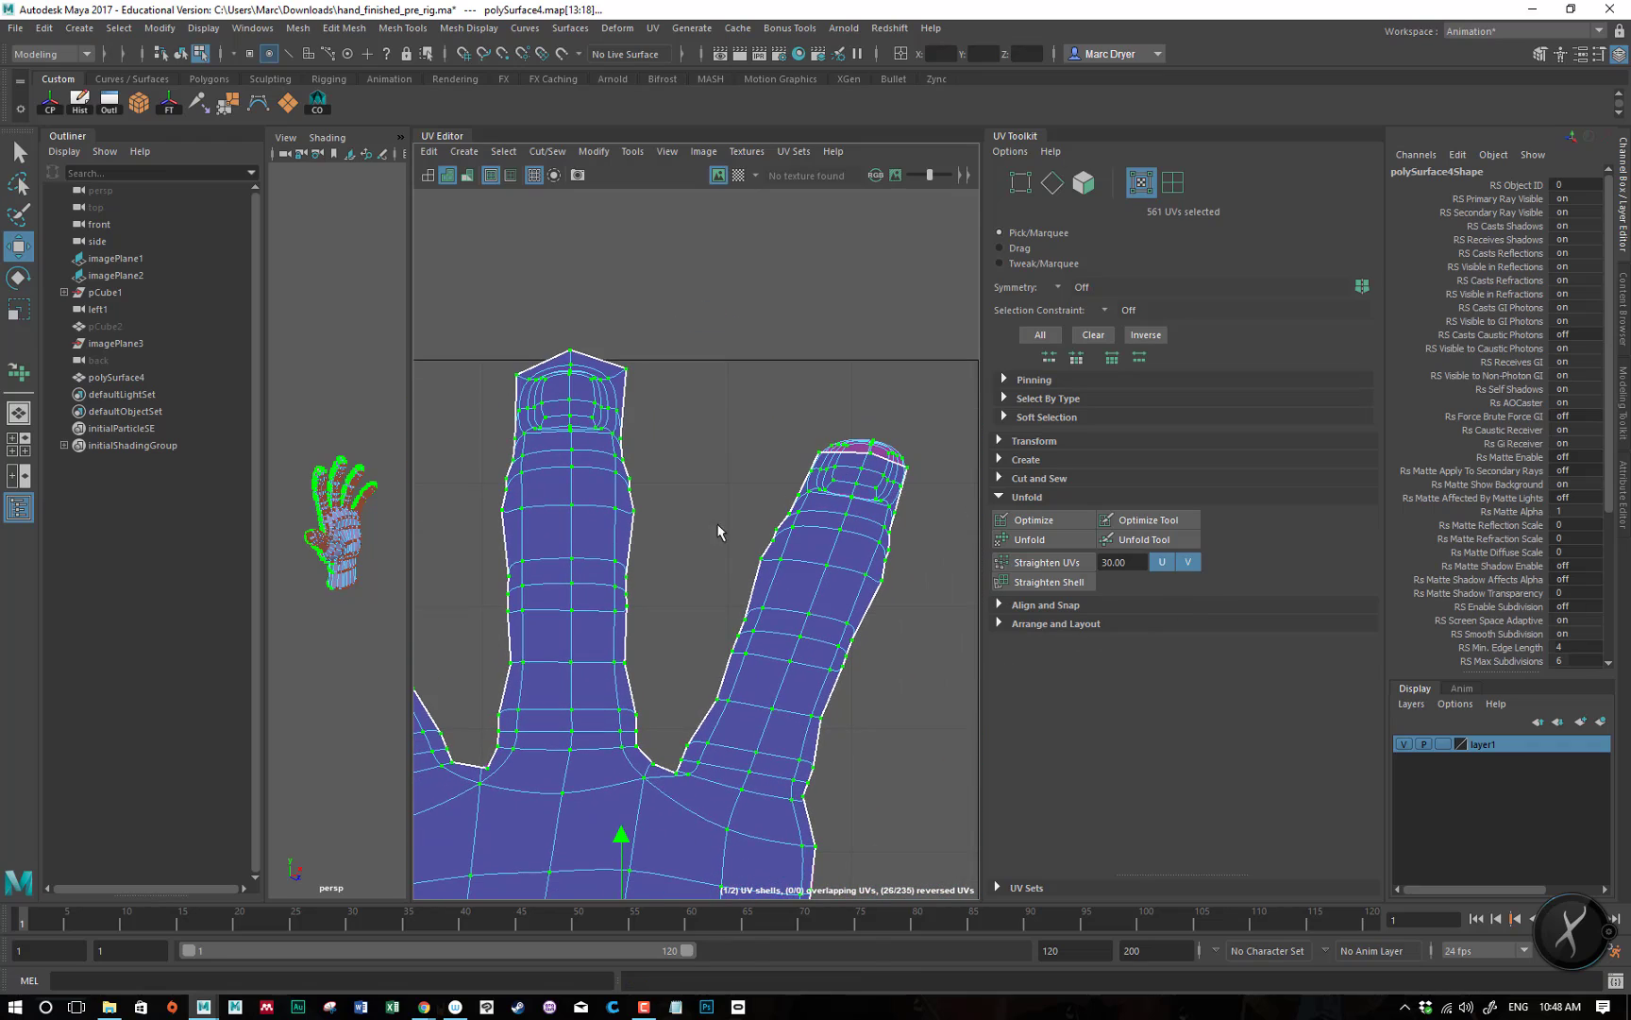
left_click(1169, 522)
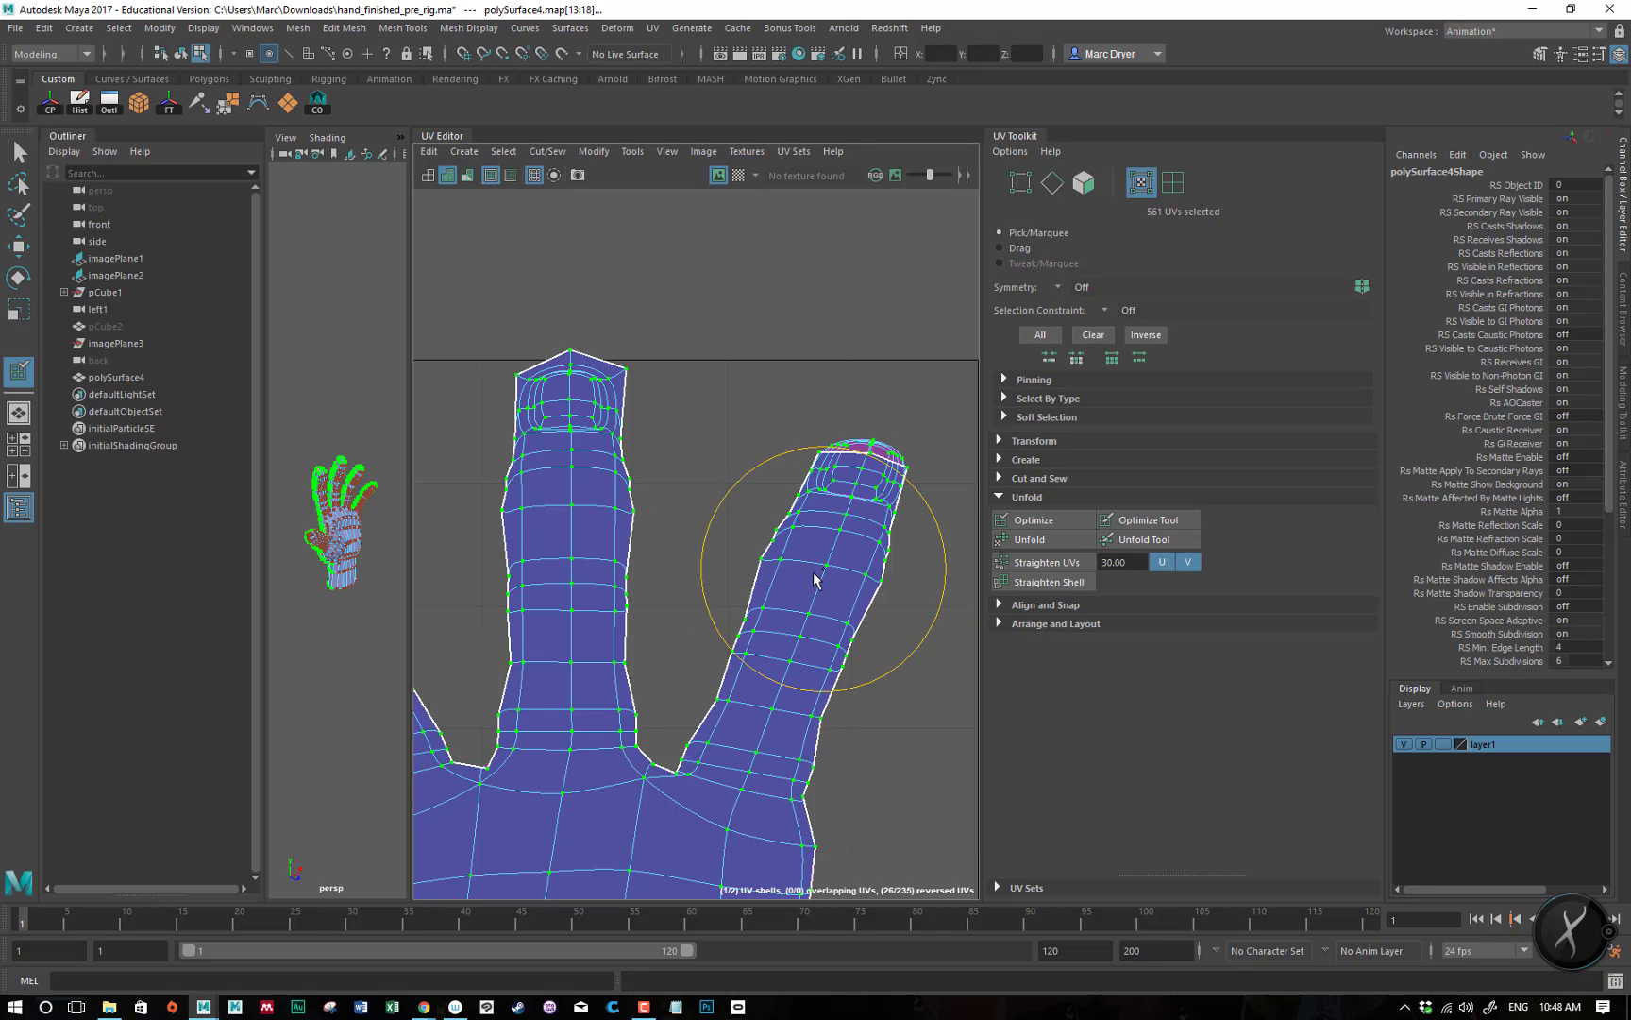
mouse_move(878, 466)
left_mouse_down()
mouse_move(793, 668)
mouse_move(759, 675)
mouse_move(771, 735)
mouse_move(783, 557)
mouse_move(804, 761)
mouse_move(787, 625)
mouse_move(805, 748)
mouse_move(805, 729)
mouse_move(851, 730)
mouse_move(743, 743)
mouse_move(770, 730)
left_mouse_up()
mouse_move(776, 507)
left_mouse_down()
mouse_move(818, 548)
mouse_move(805, 741)
mouse_move(739, 750)
mouse_move(854, 828)
left_mouse_up()
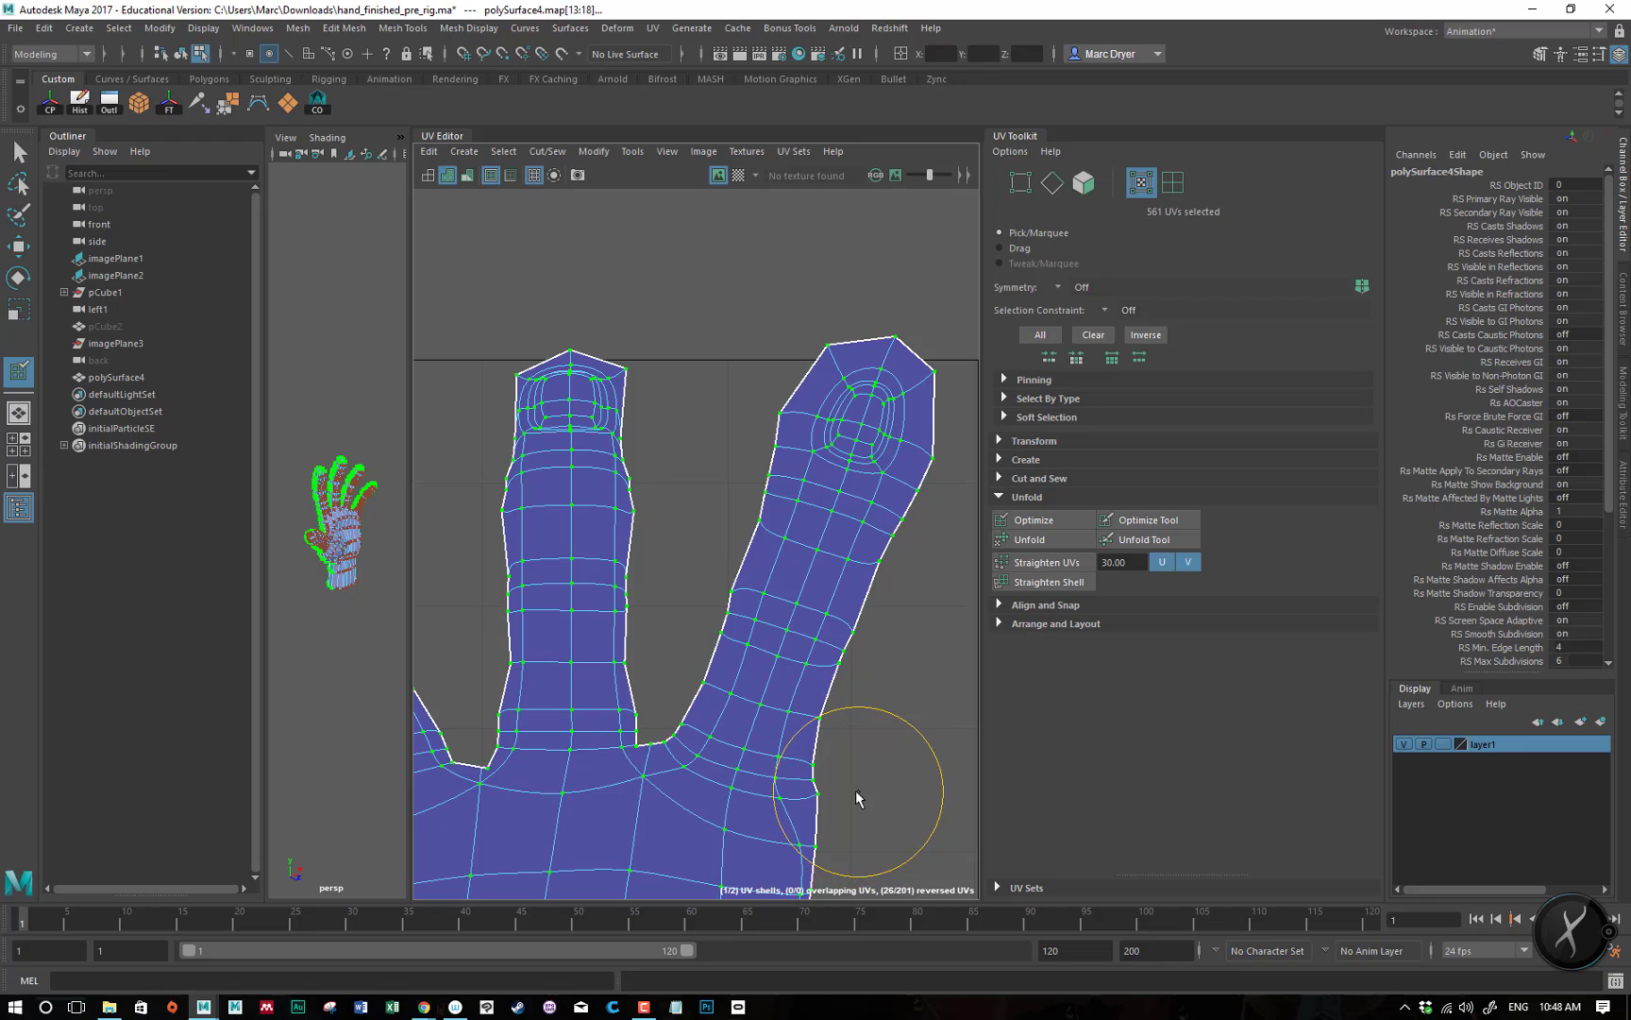
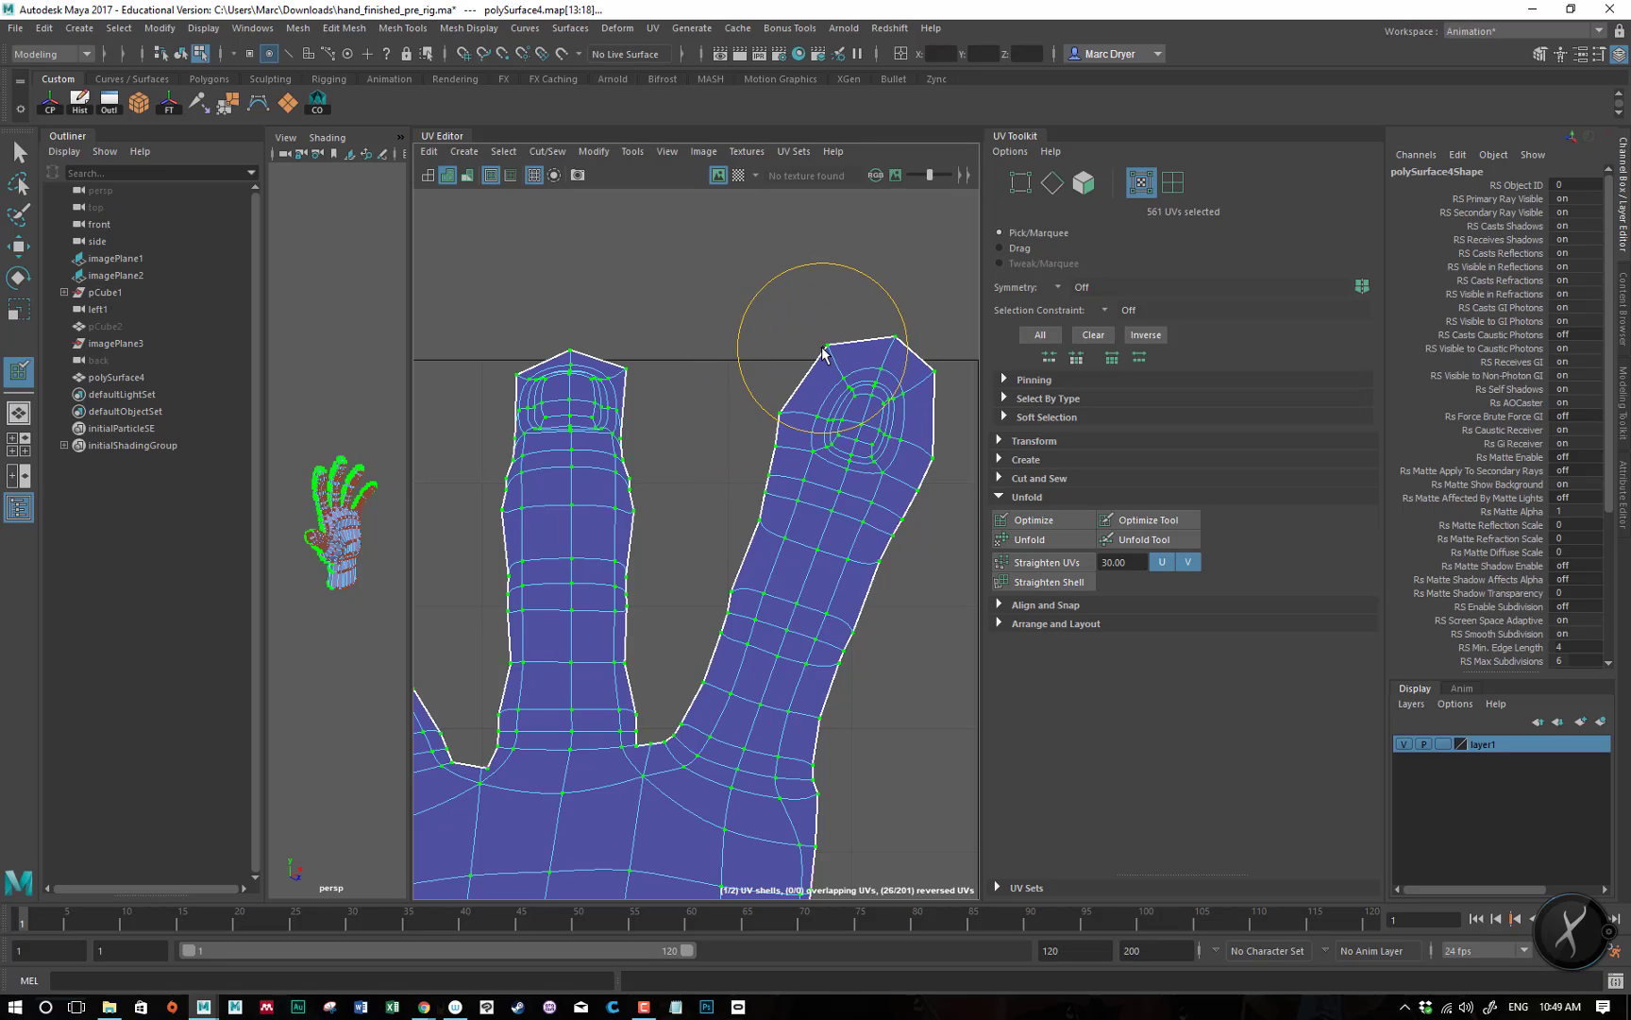
left_click_drag(822, 353, 825, 389)
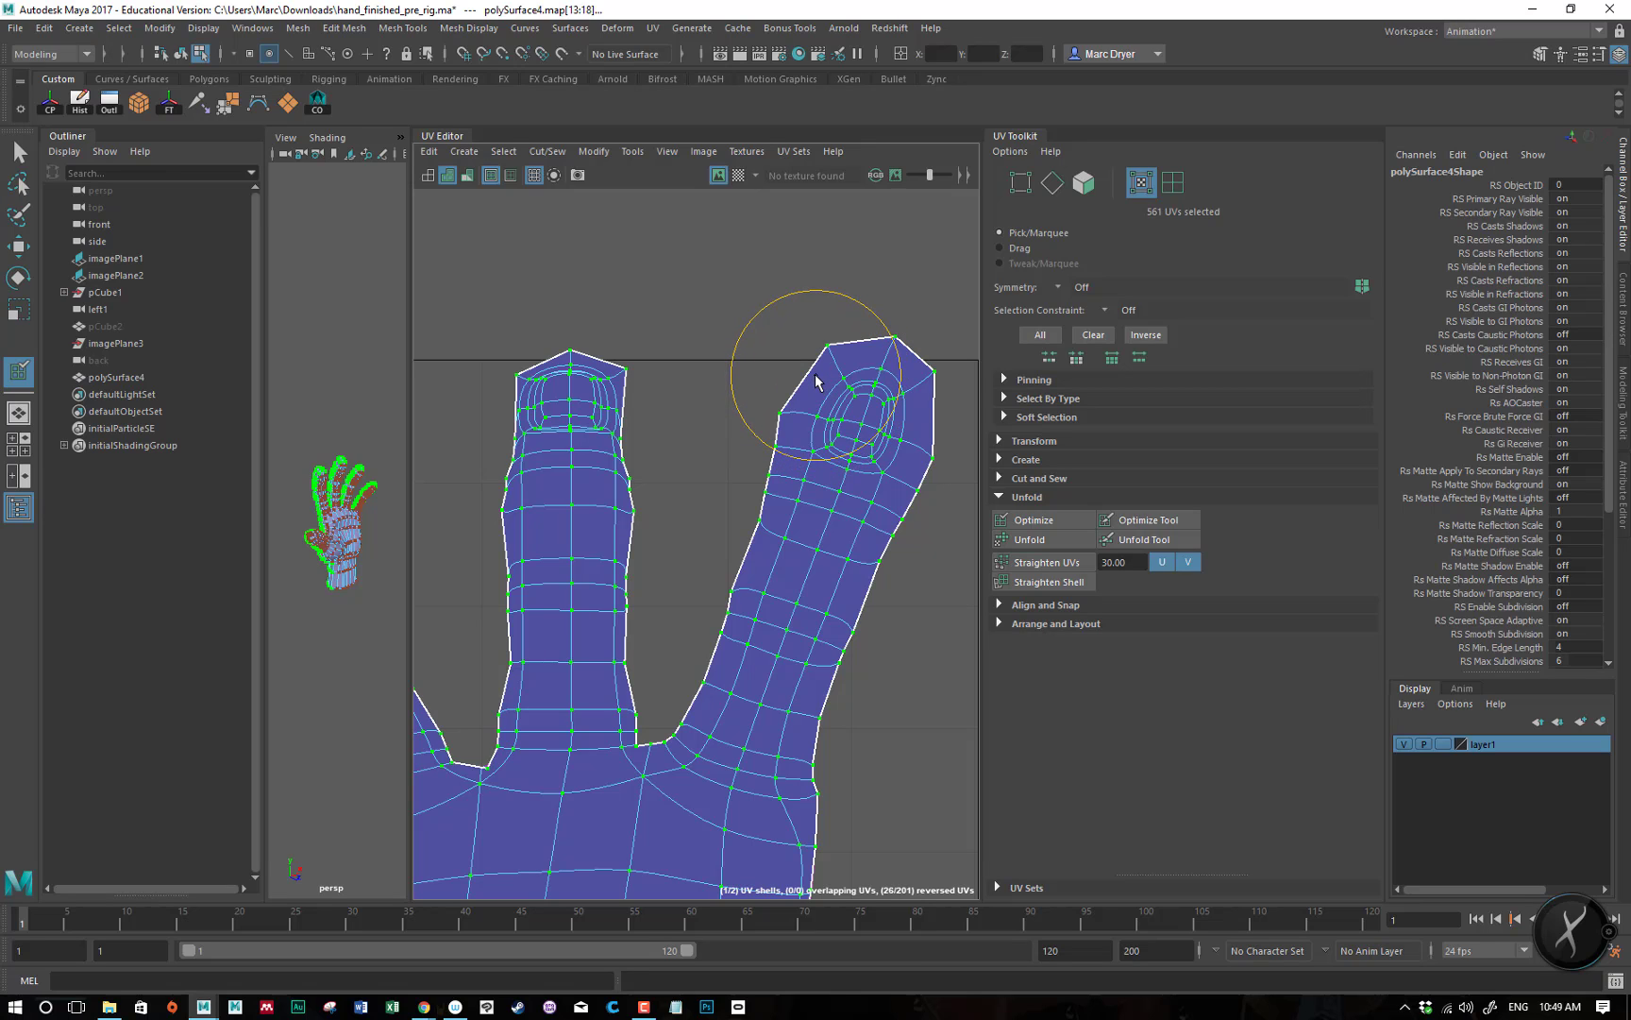
- Try pulling two border UVs at the index fingertip outward, away from the finger
key("w")
left_click(828, 346)
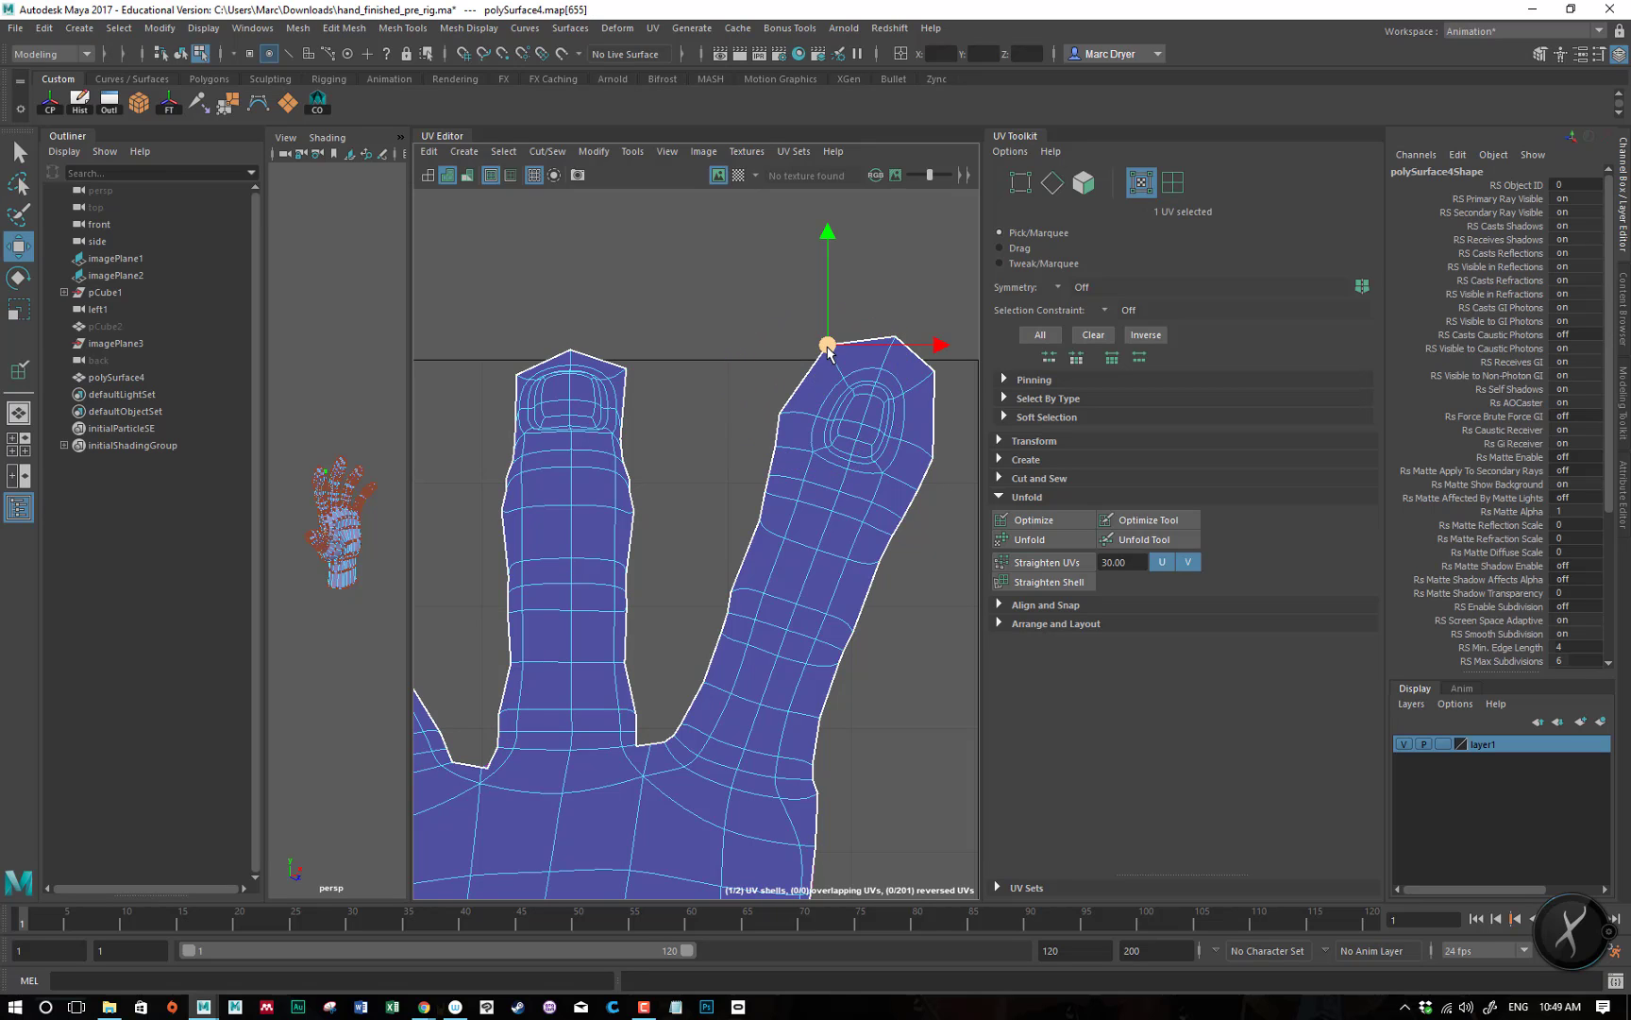
left_click_drag(828, 345, 734, 224)
double_click(780, 422)
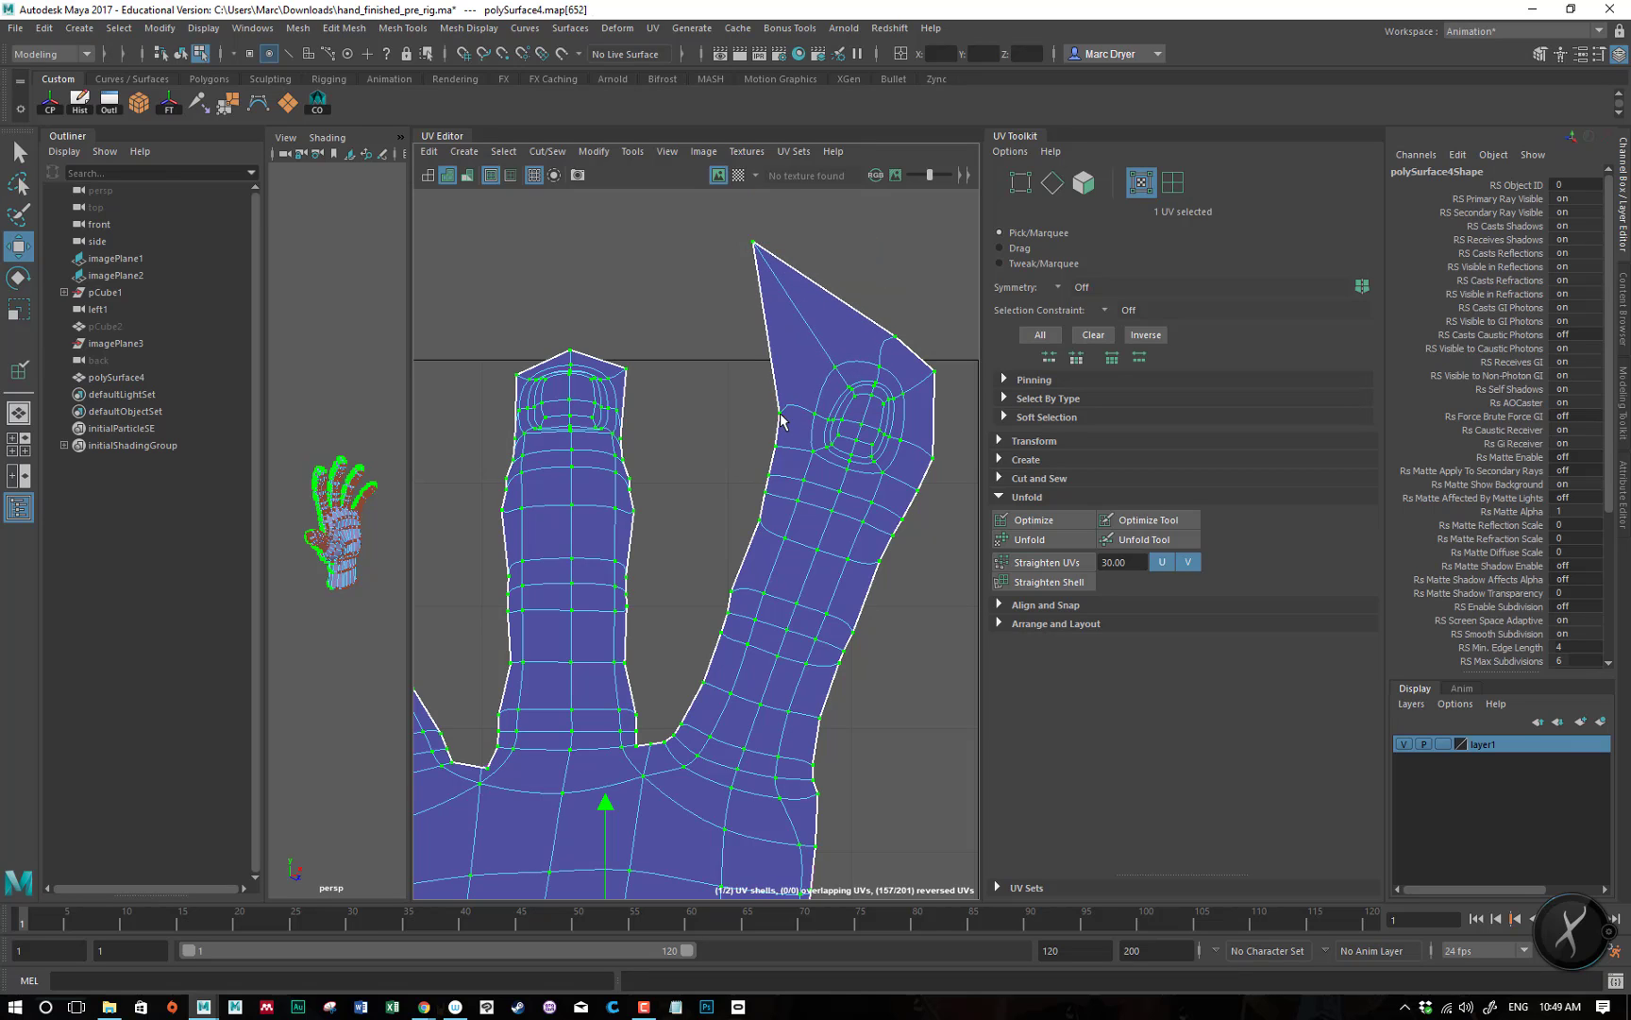
left_click(780, 415)
left_click_drag(780, 415, 665, 387)
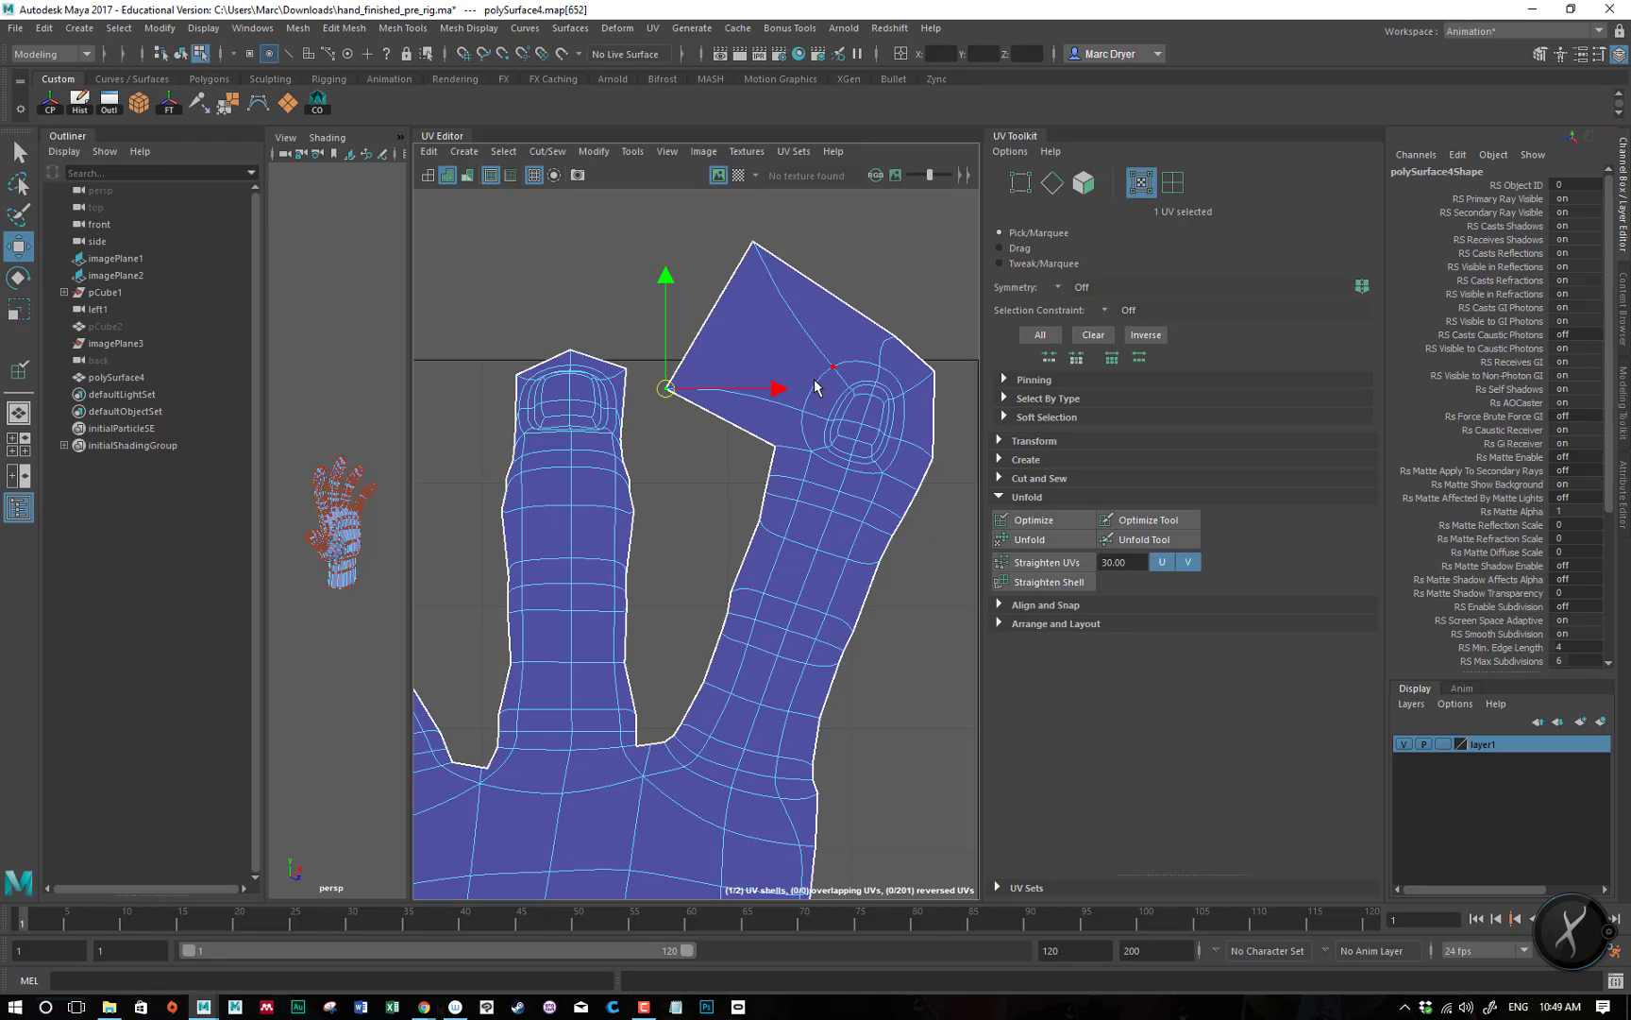
right_click_drag(838, 397, 307, 355, "alt")
middle_click_drag(663, 364, 600, 312, "alt")
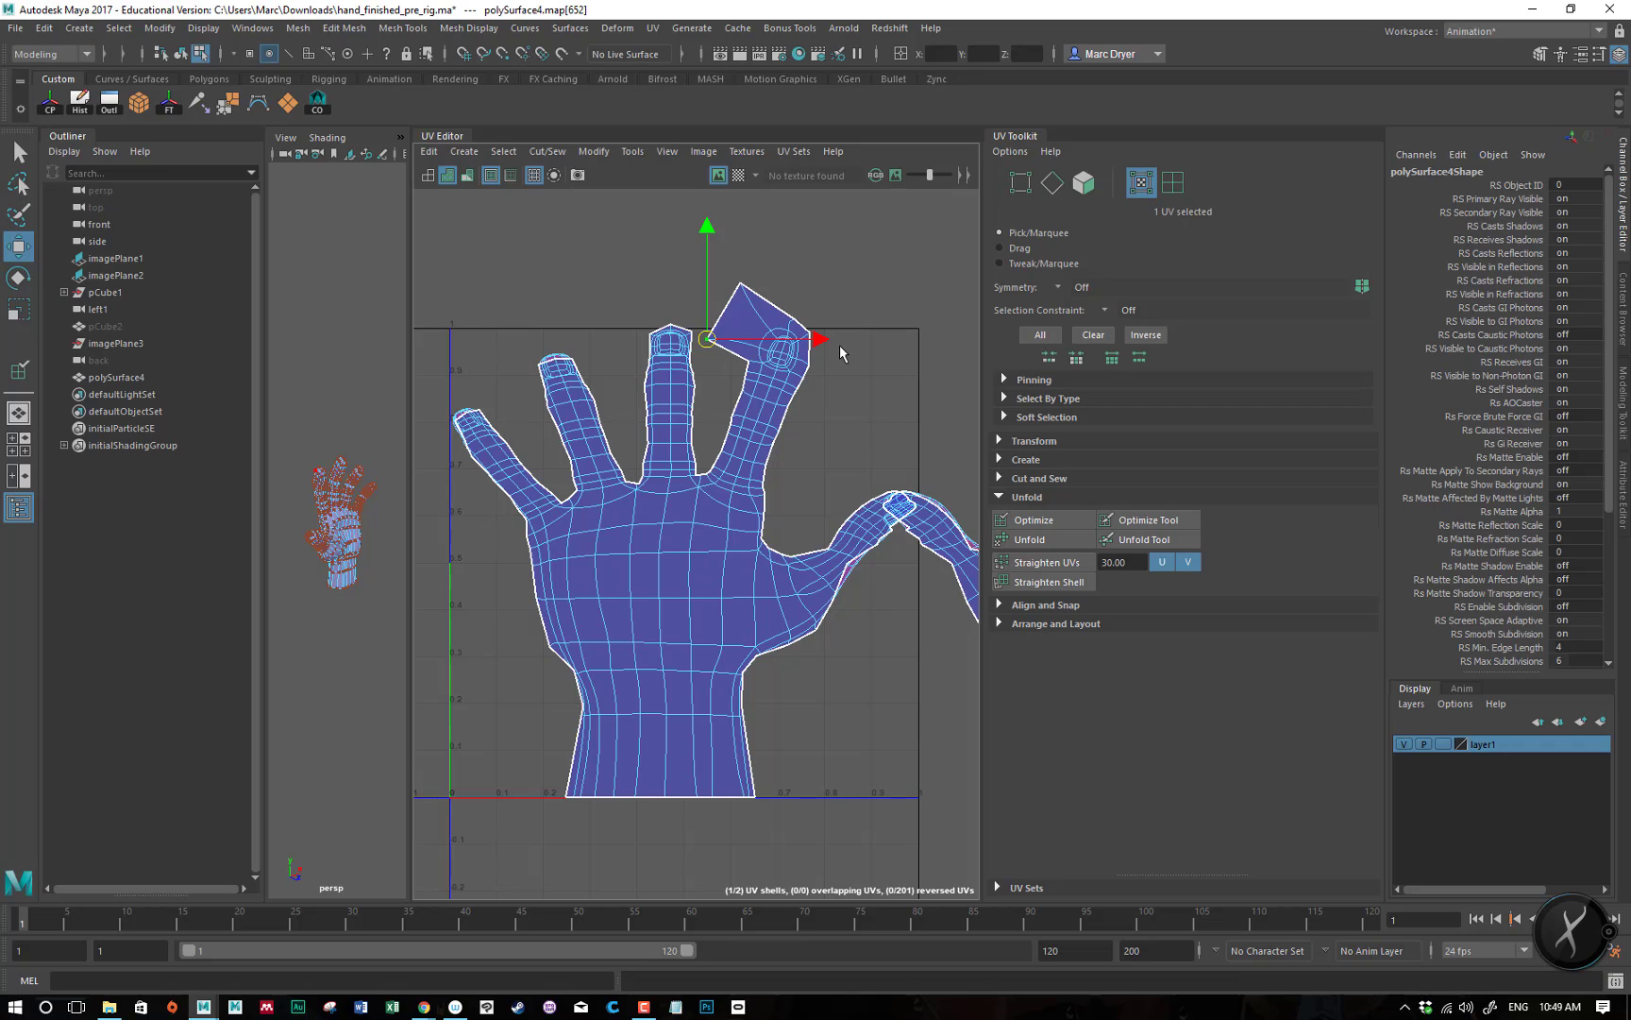
right_click_drag(710, 451, 910, 429, "alt")
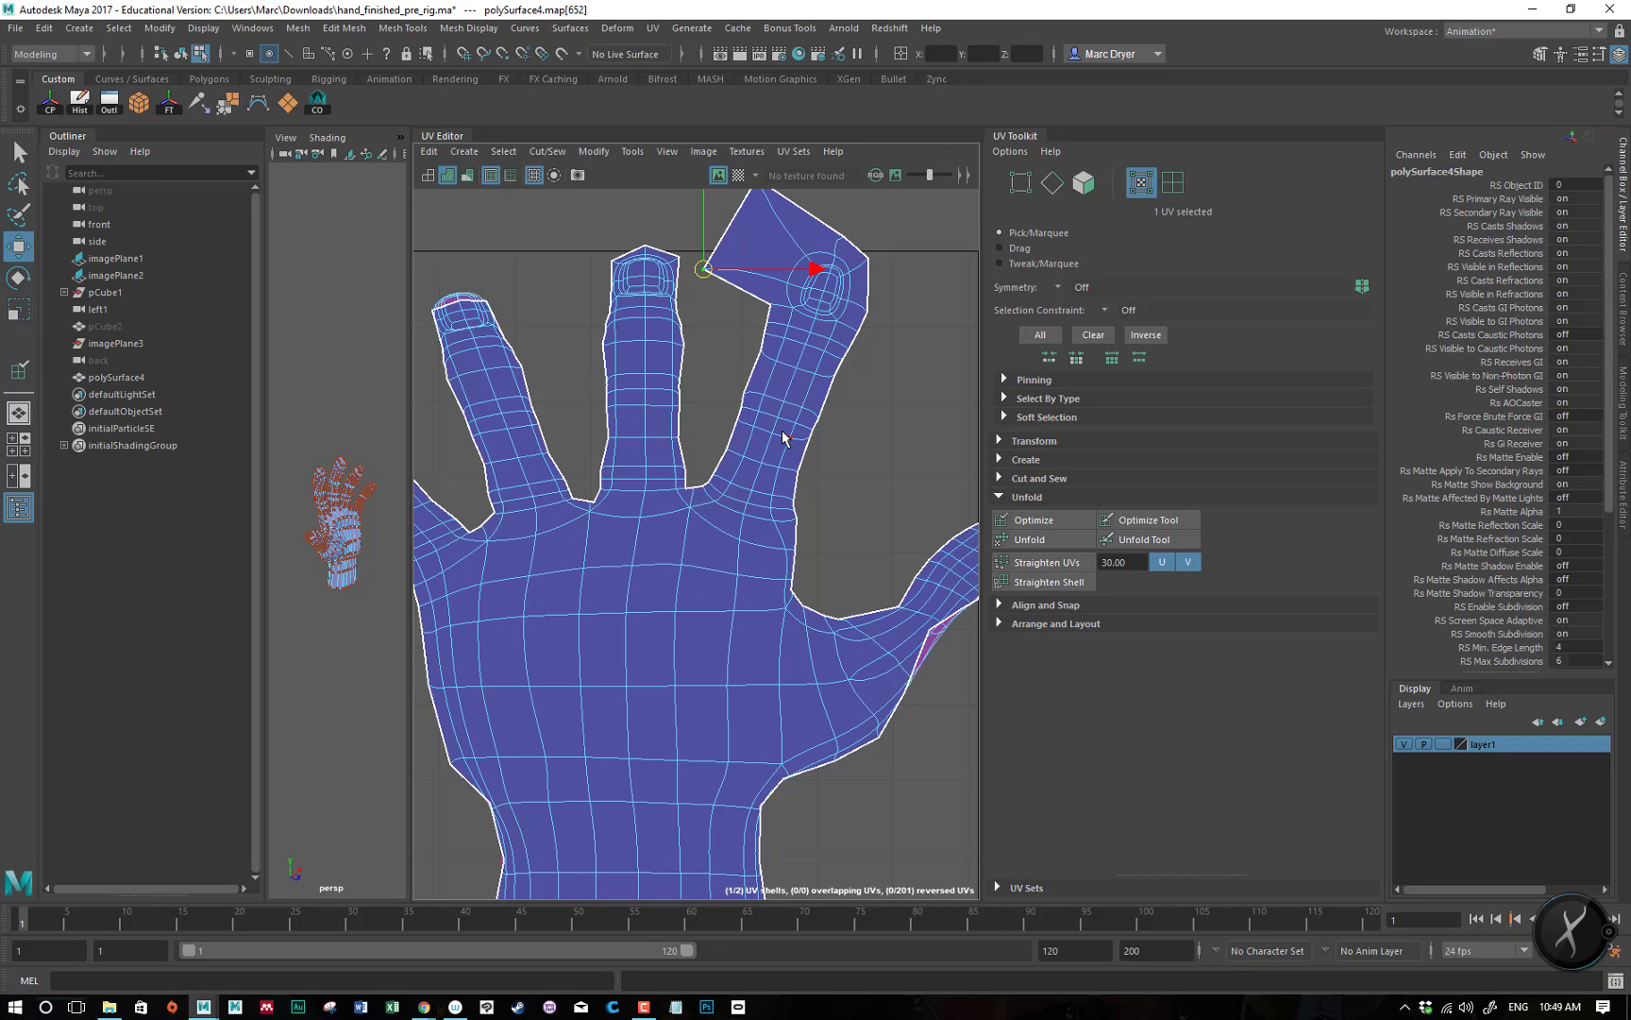
- Undo the two border UV moves at the index fingertip, restoring the full back-of-hand shell selection
key("ctrl+z")
key("ctrl+z")
key("ctrl+z")
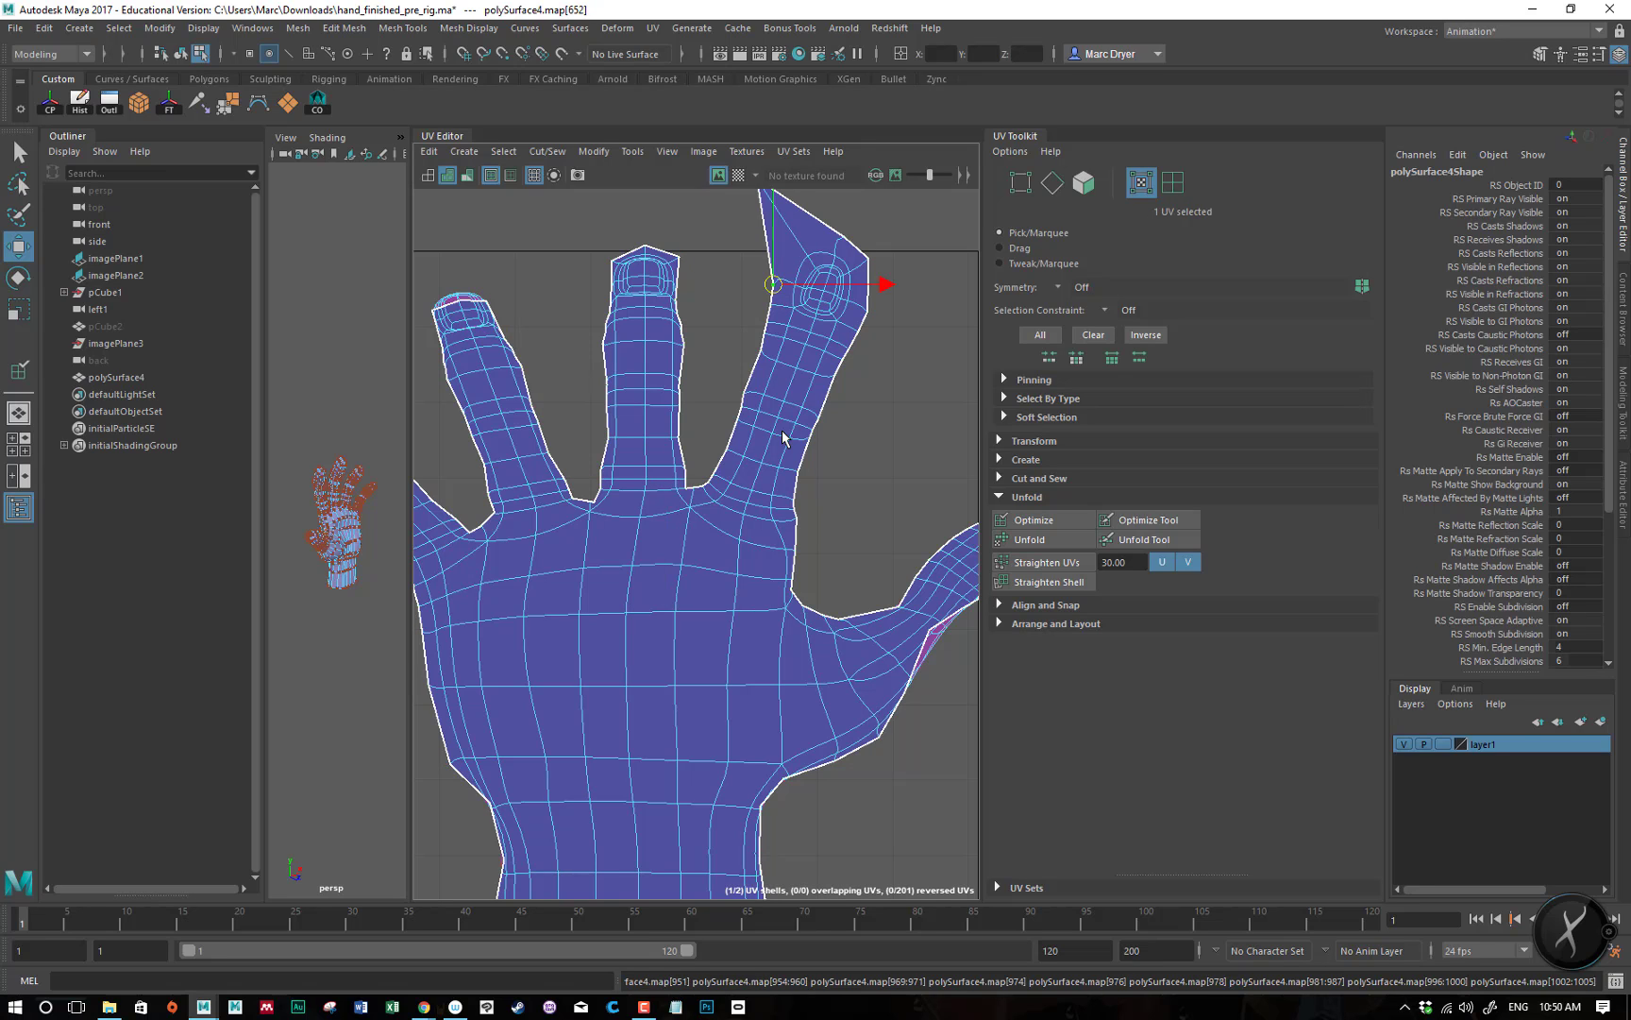
key("ctrl+z")
key("ctrl+z")
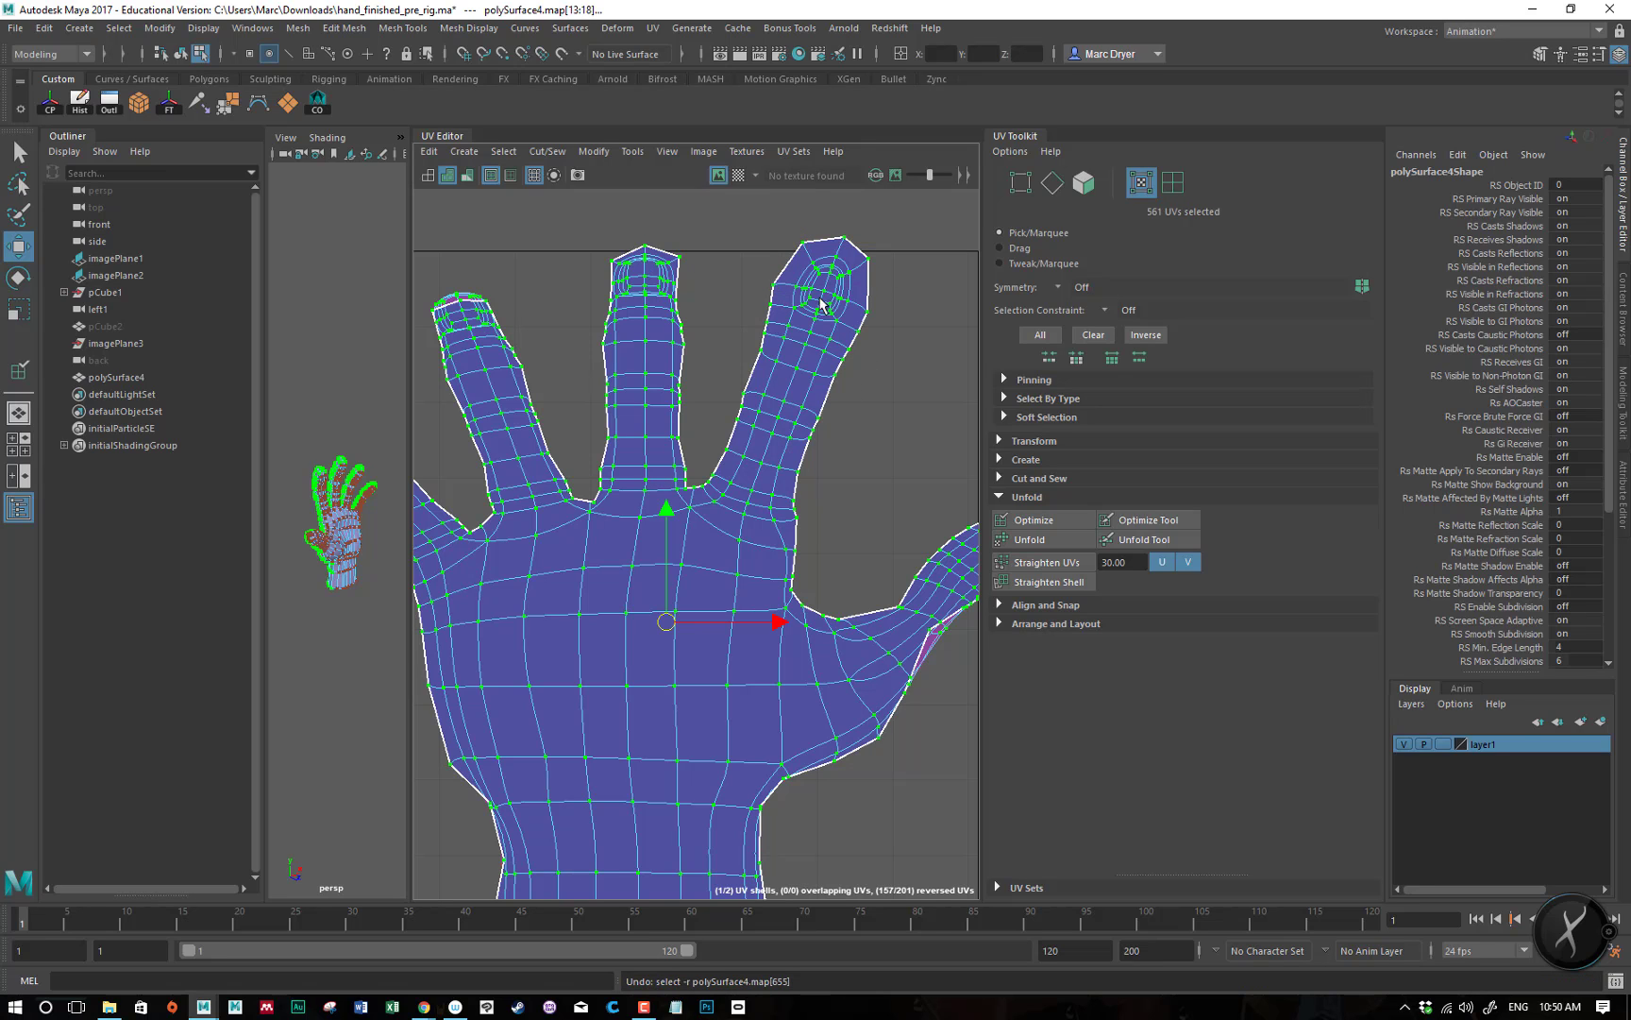
- Brush the middle finger and the thumb of the back-of-hand shell with the Unfold Tool
middle_click_drag(821, 304, 828, 399, "alt")
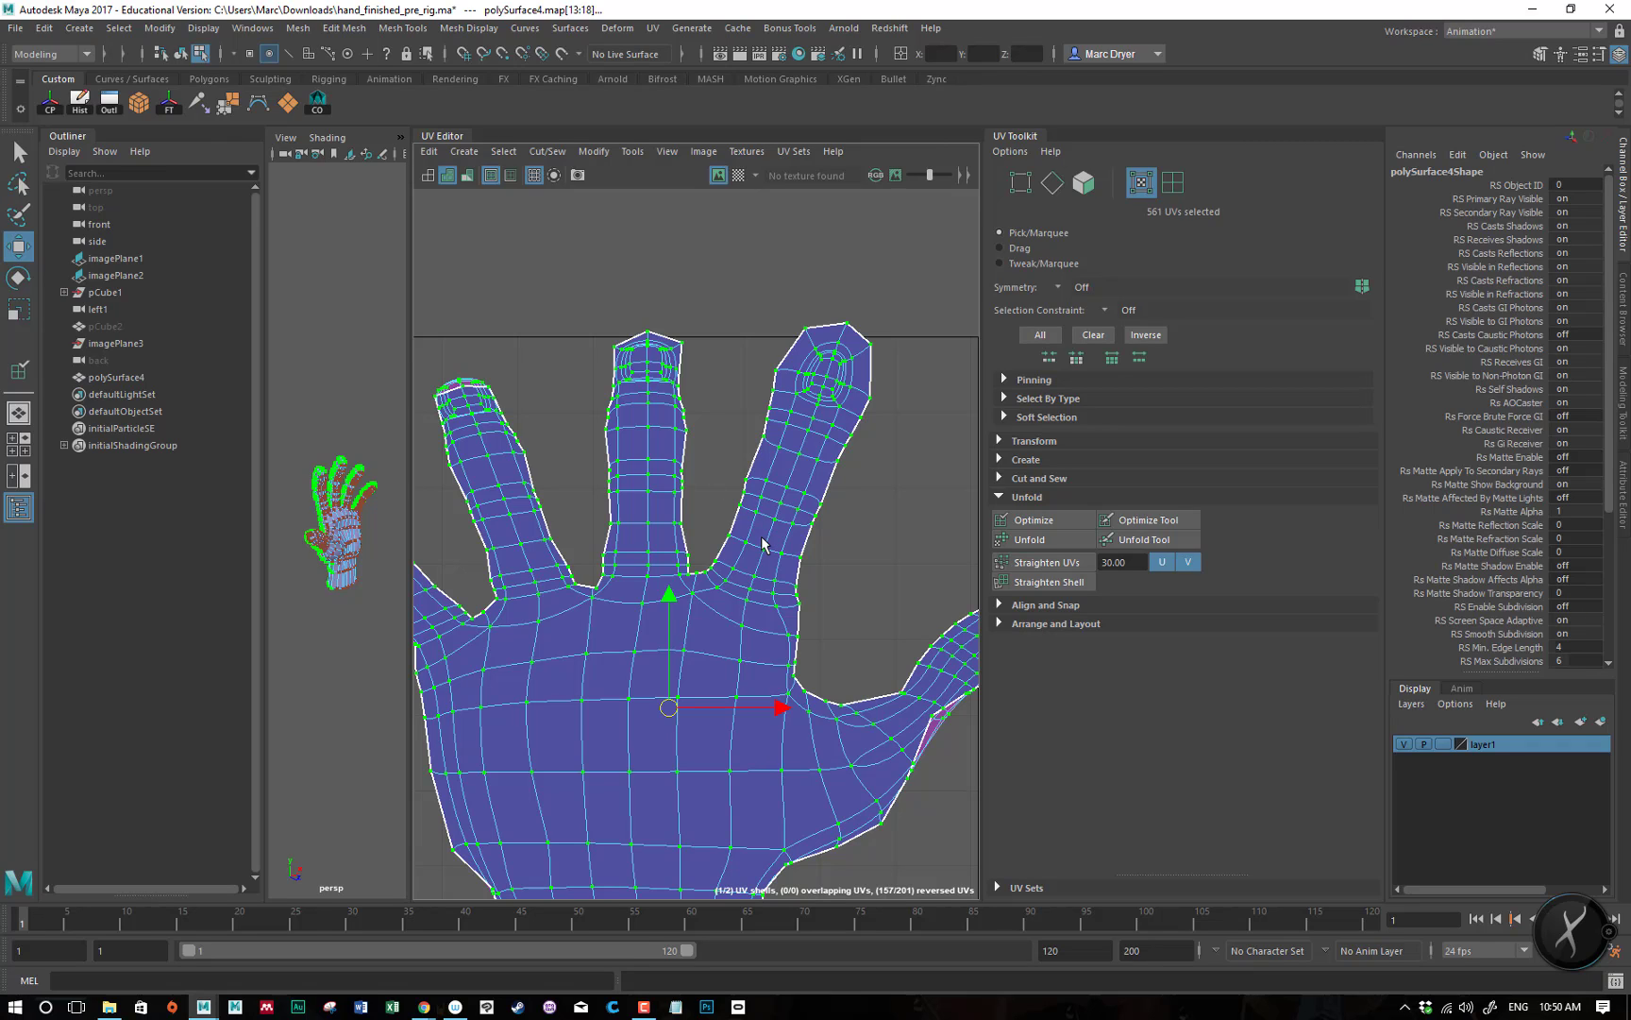
left_click(1138, 540)
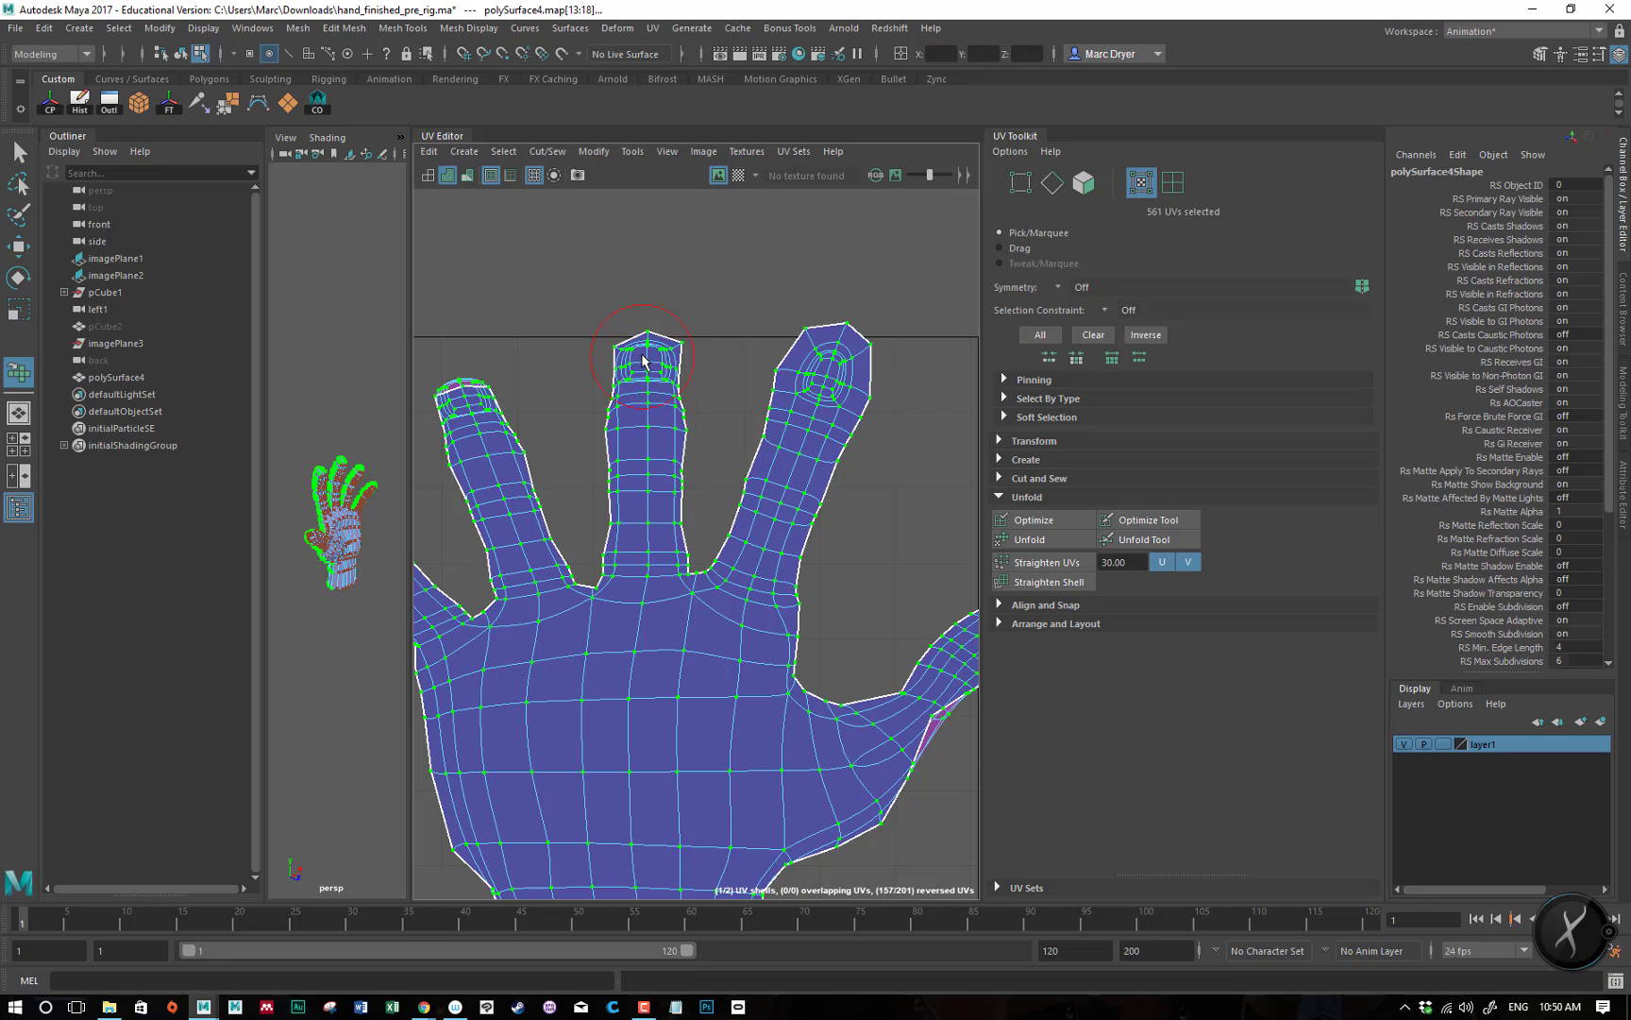
mouse_move(644, 361)
left_mouse_down()
mouse_move(667, 555)
mouse_move(637, 565)
mouse_move(640, 444)
mouse_move(621, 544)
mouse_move(705, 498)
left_mouse_up()
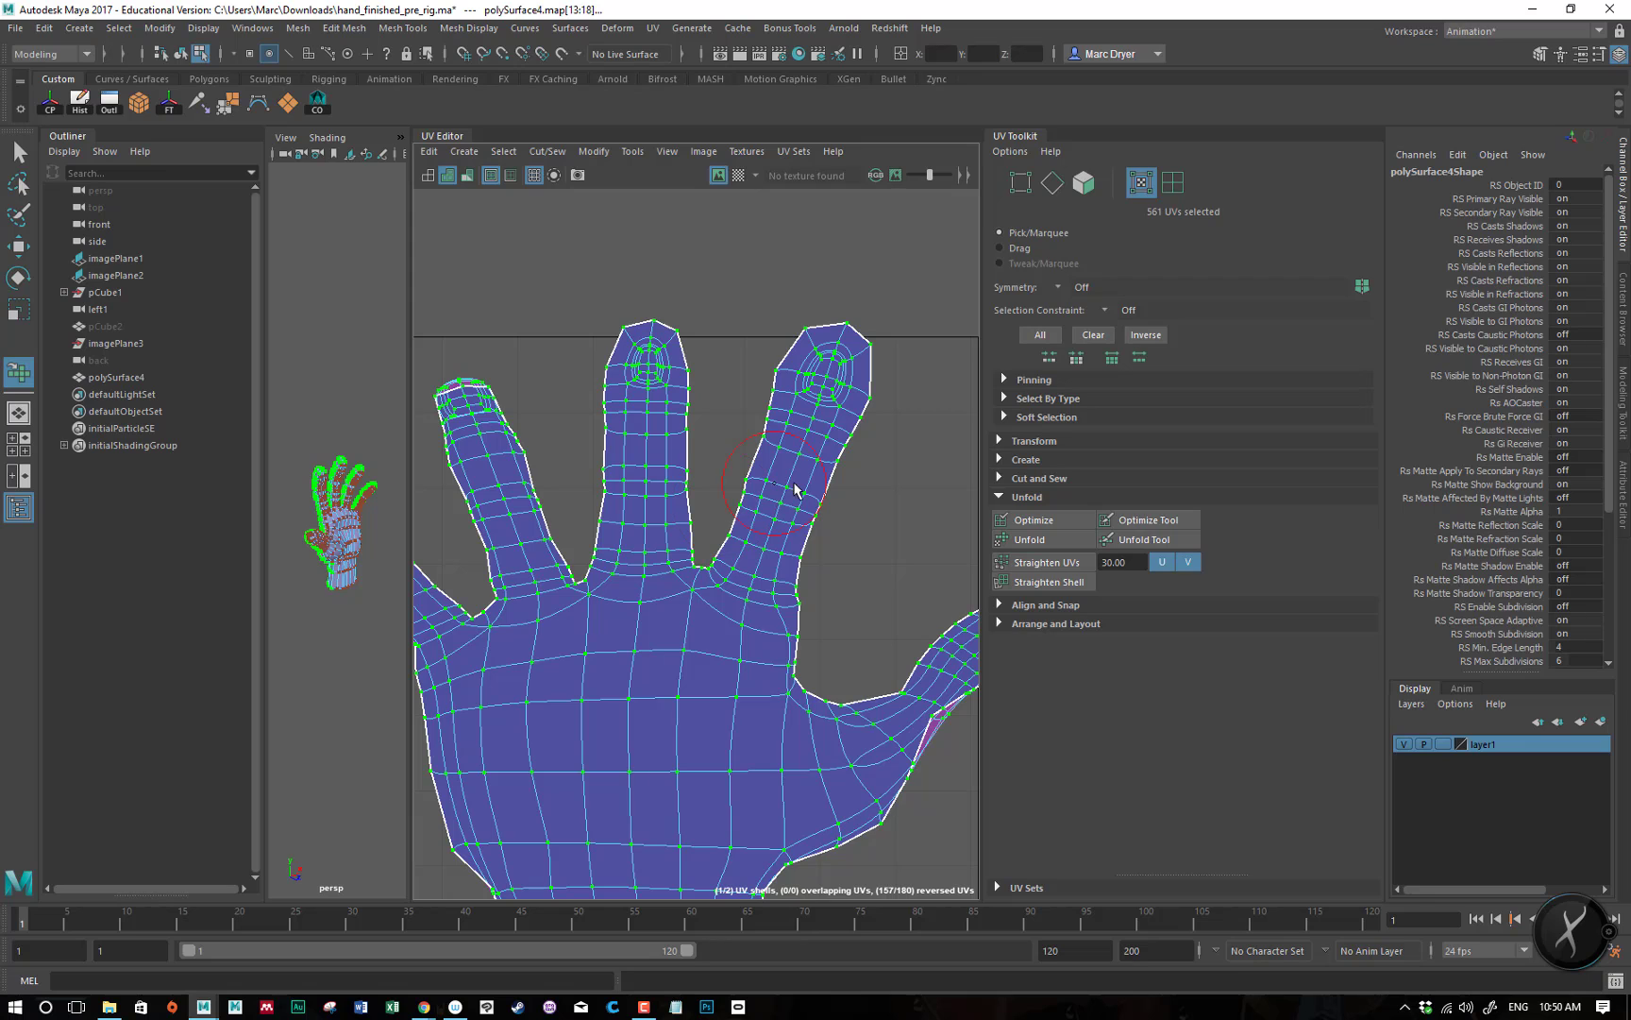
middle_click_drag(825, 498, 640, 413, "alt")
mouse_move(755, 640)
left_mouse_down()
mouse_move(692, 728)
mouse_move(667, 645)
mouse_move(763, 564)
mouse_move(819, 549)
mouse_move(805, 587)
left_mouse_up()
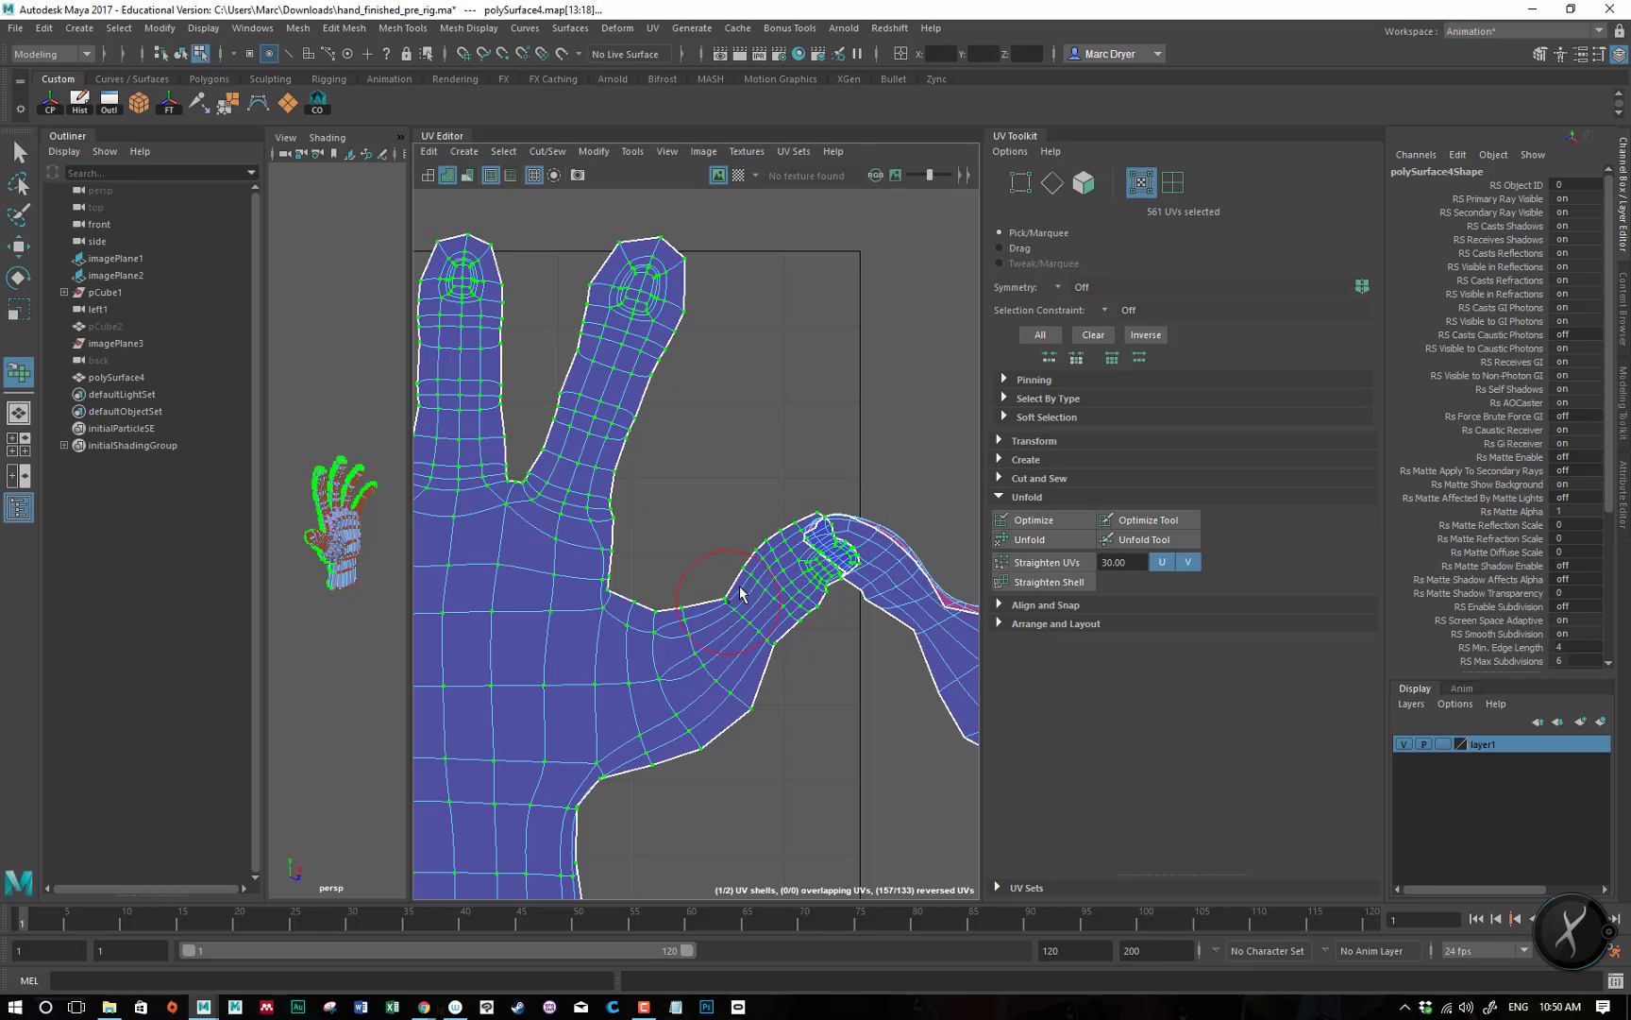
- Brush the Unfold Tool over the wrist, the outer side of the hand, and the ring and little fingers of the back-of-hand shell
middle_click_drag(744, 590, 922, 417, "alt")
mouse_move(827, 585)
left_mouse_down()
mouse_move(801, 608)
mouse_move(798, 757)
mouse_move(757, 772)
left_mouse_up()
mouse_move(520, 776)
left_mouse_down()
mouse_move(528, 619)
mouse_move(518, 661)
left_mouse_up()
middle_click_drag(549, 605, 721, 747, "alt")
mouse_move(722, 746)
left_mouse_down()
mouse_move(623, 533)
mouse_move(516, 368)
mouse_move(651, 486)
mouse_move(687, 453)
mouse_move(665, 335)
mouse_move(642, 319)
mouse_move(681, 300)
mouse_move(816, 502)
left_mouse_up()
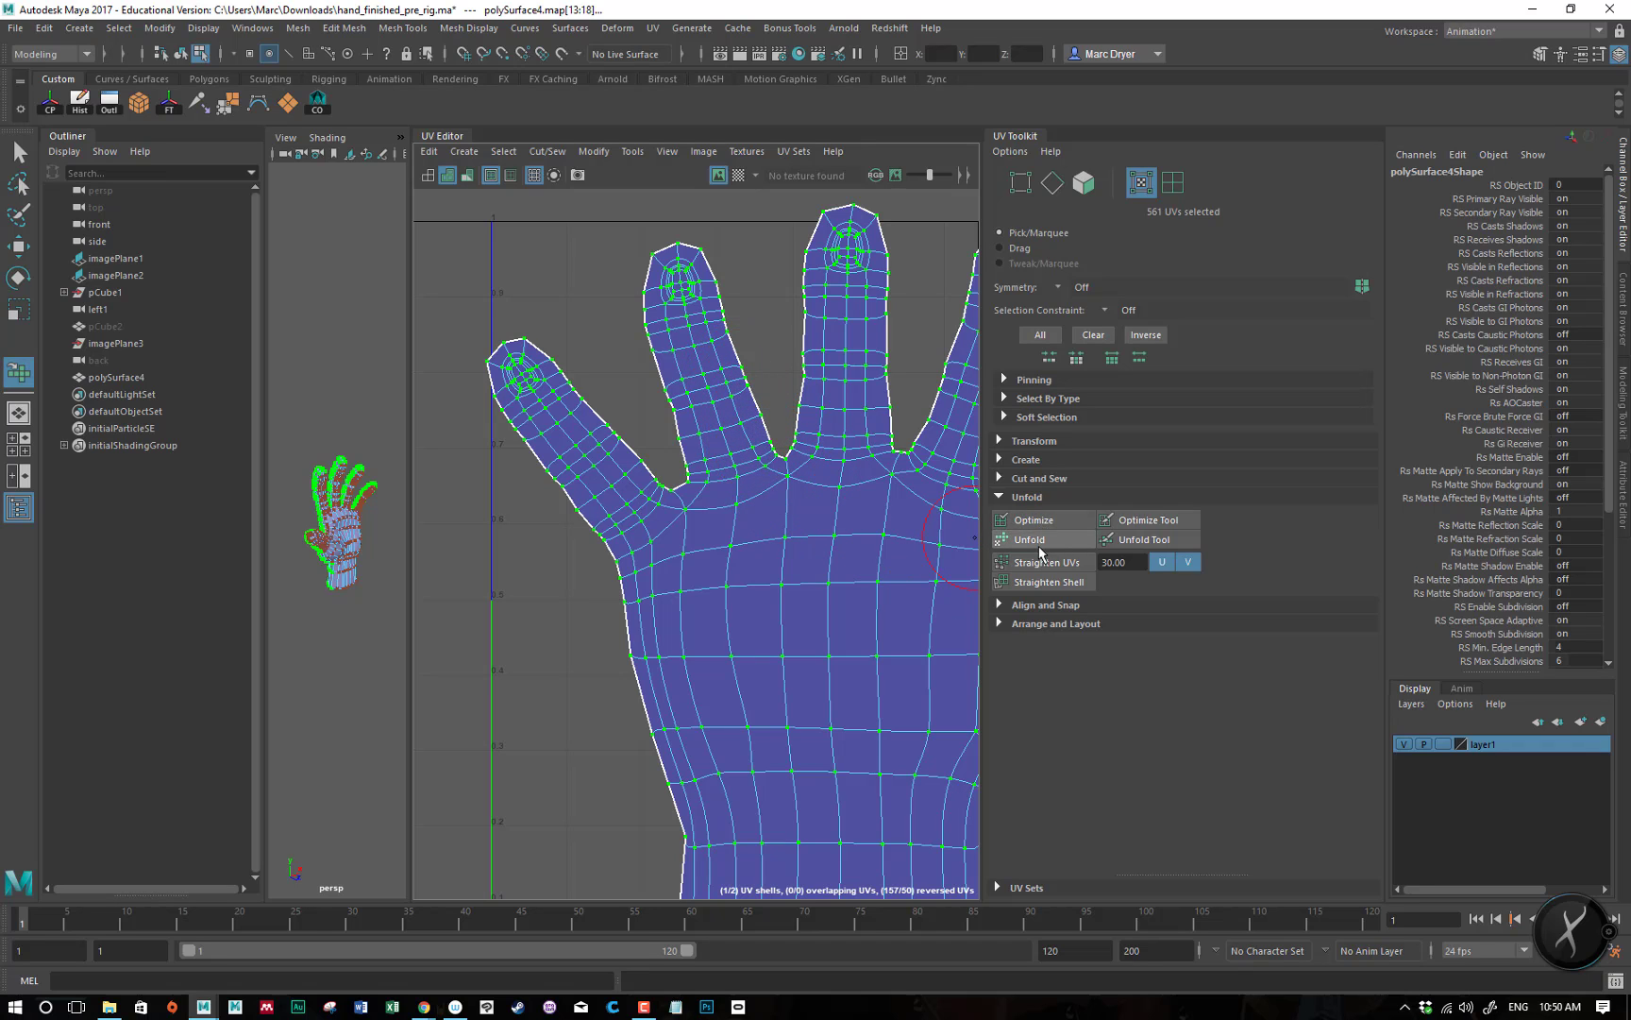
middle_click_drag(741, 540, 571, 497, "alt")
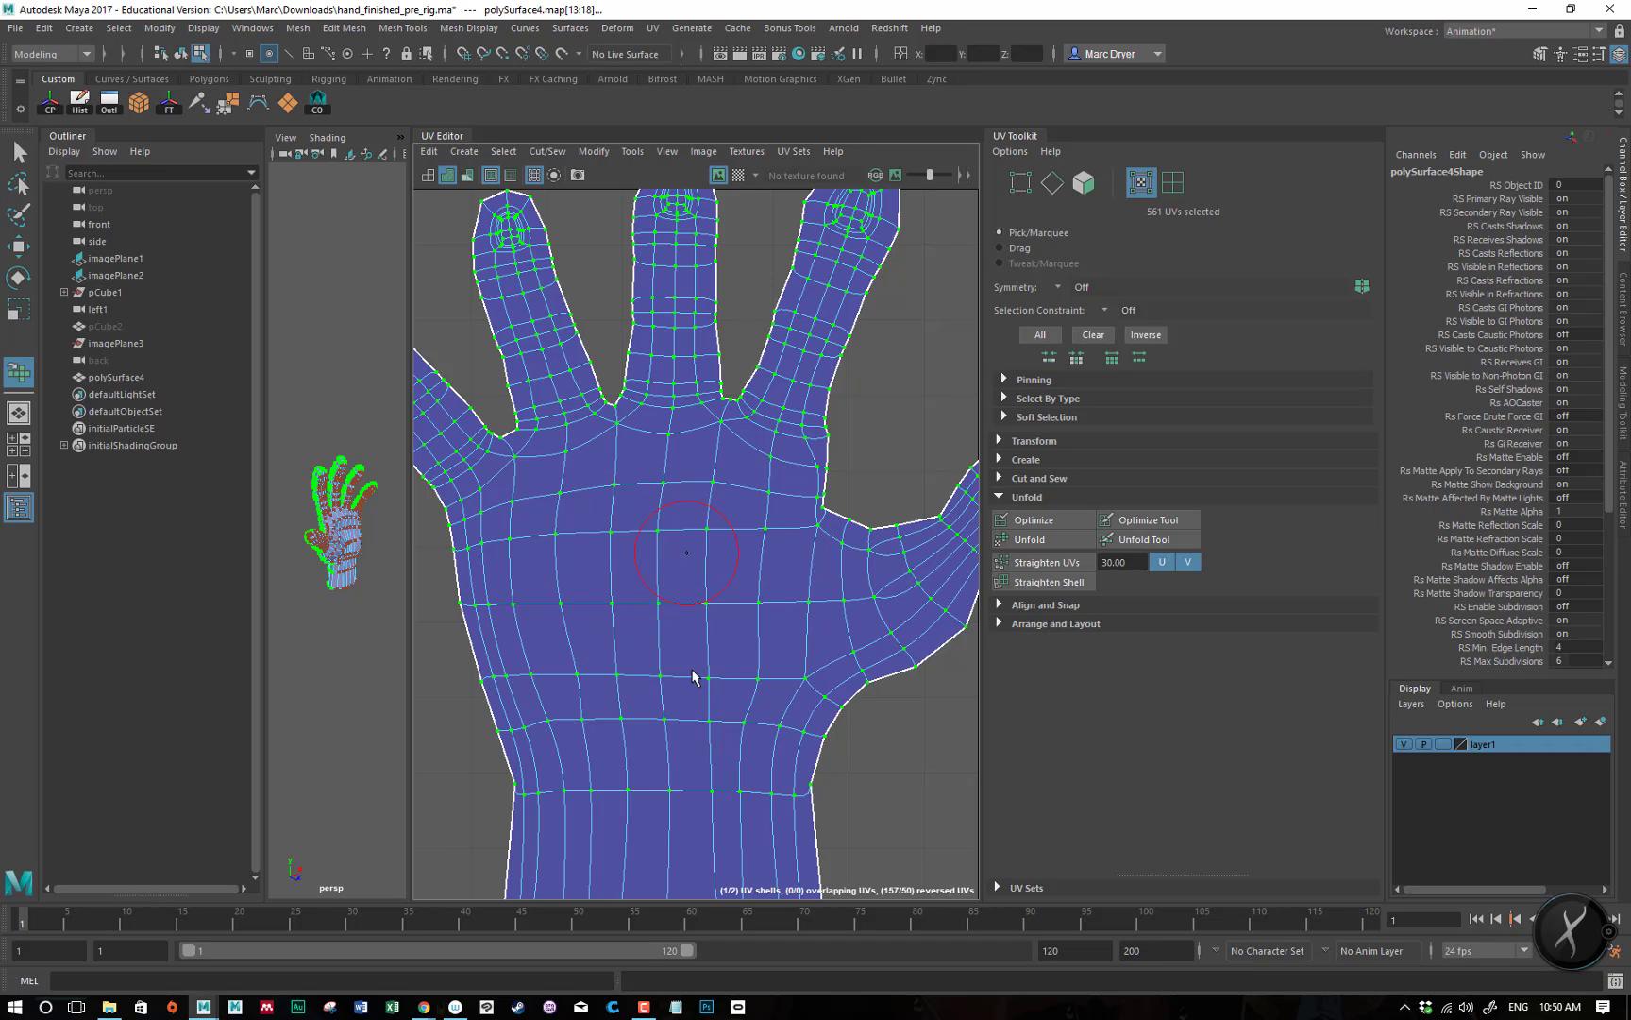
middle_click_drag(753, 526, 739, 708, "alt")
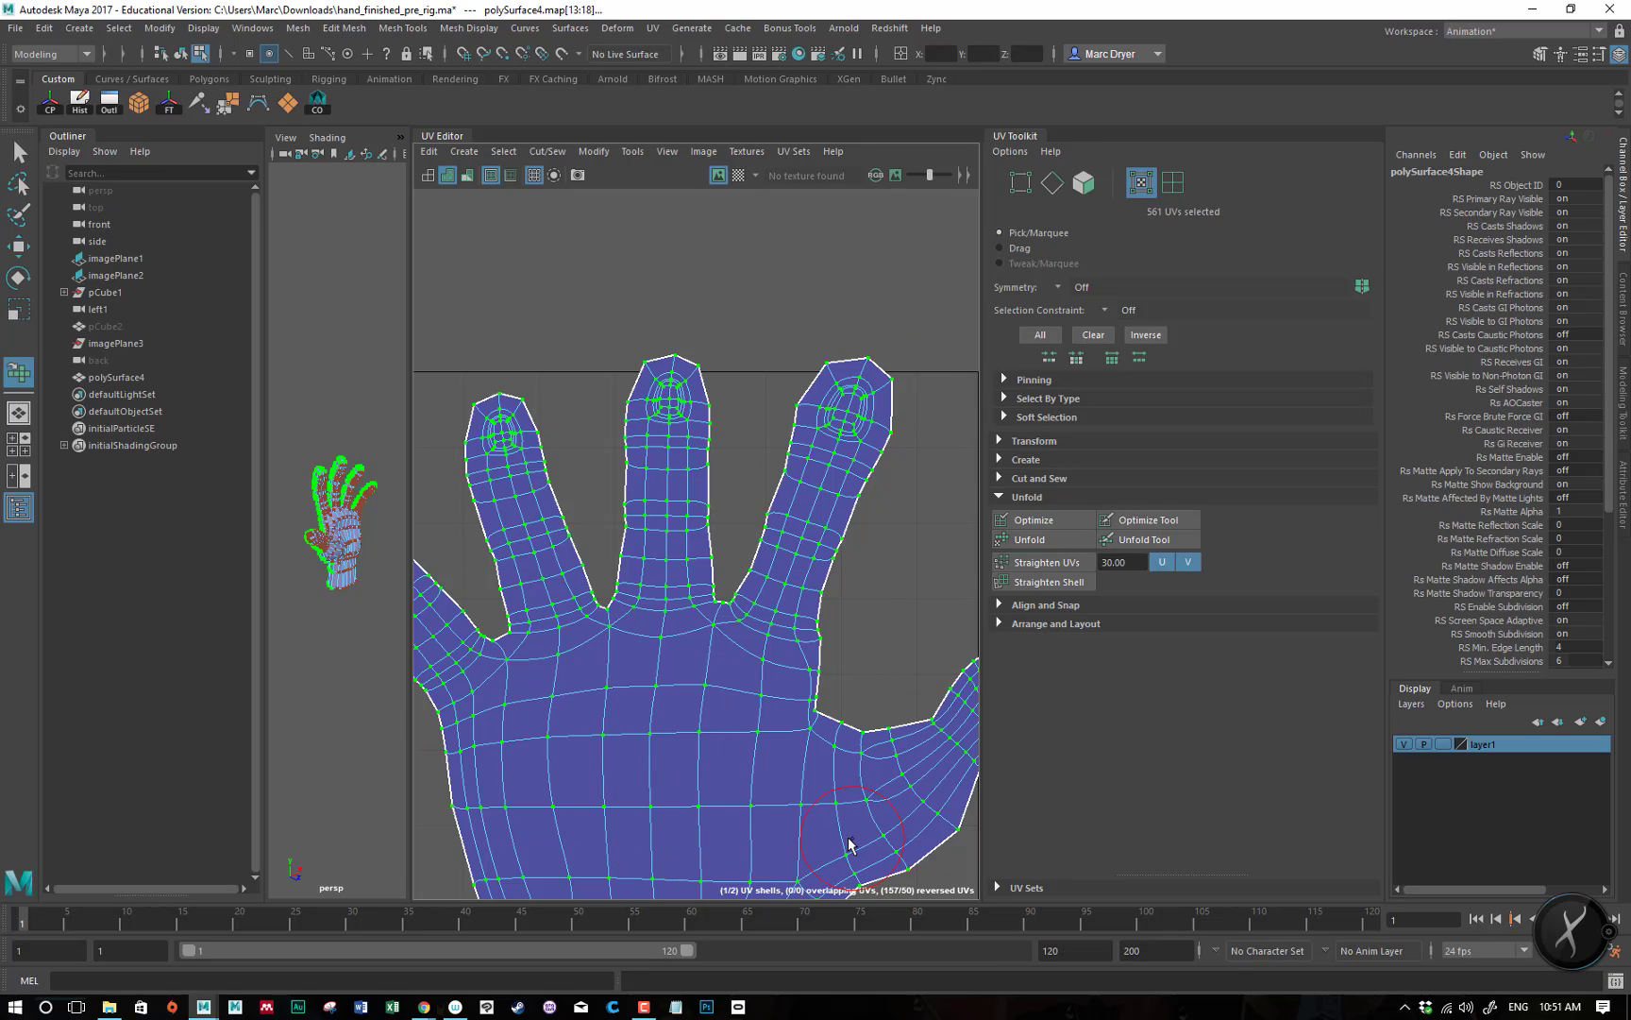
left_click_drag(668, 362, 667, 464)
right_click_drag(761, 572, 632, 551, "alt")
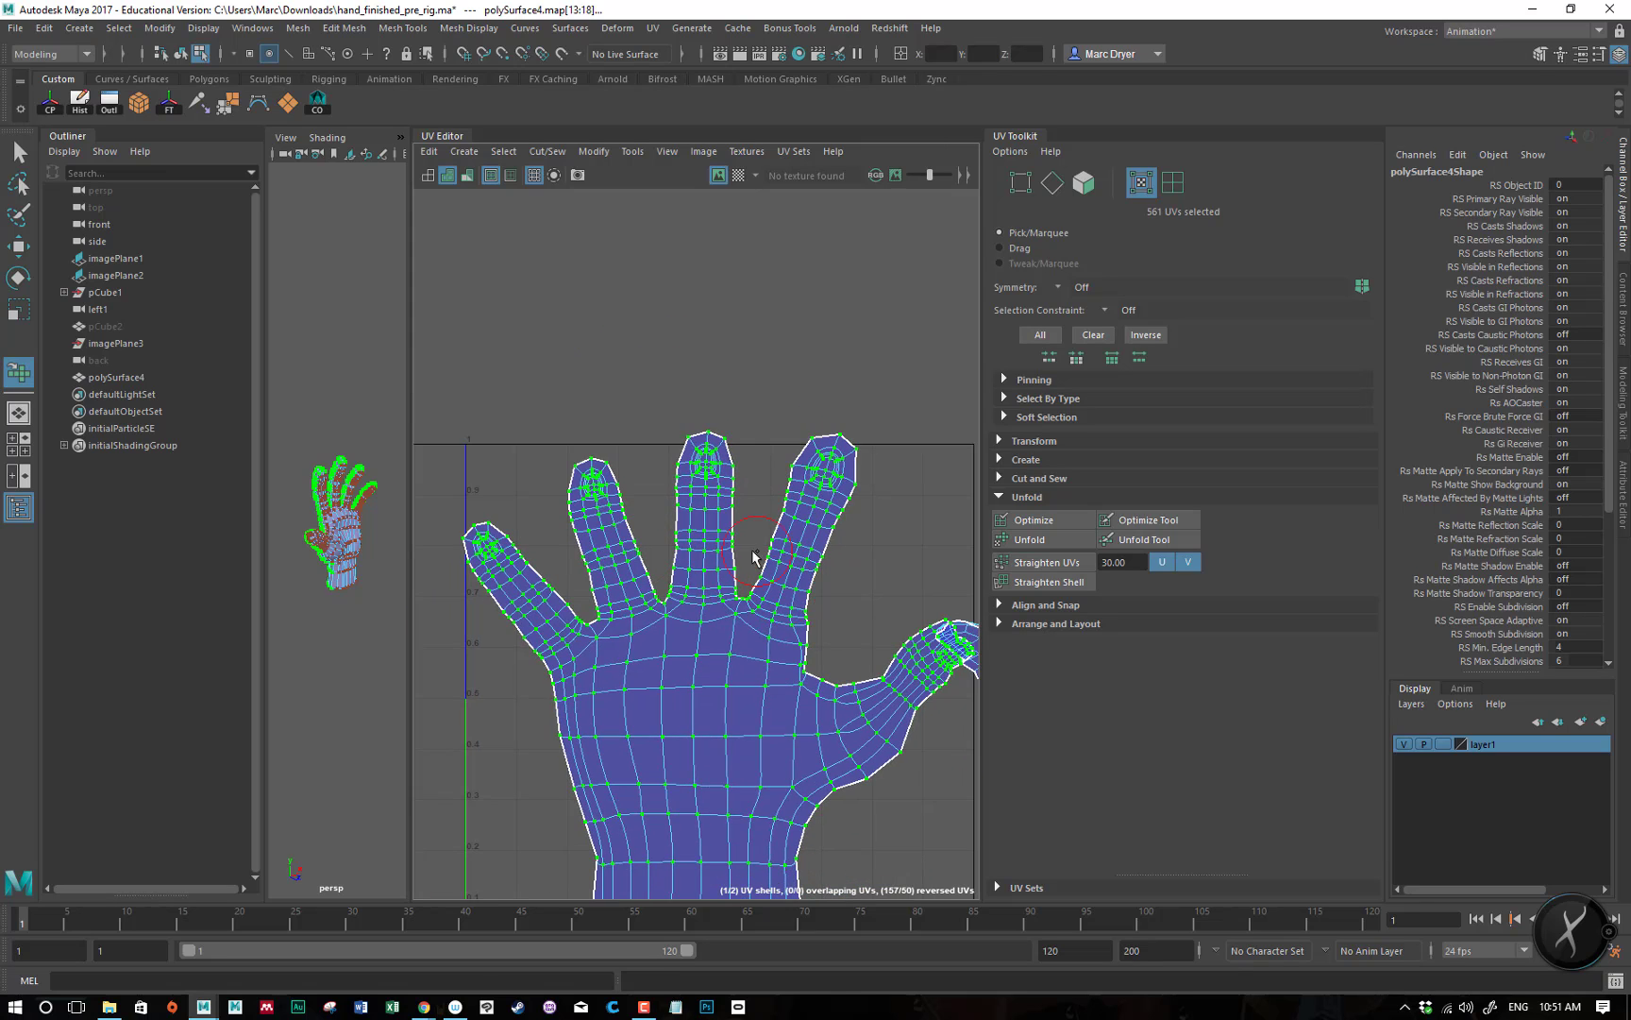
- Leave the Unfold Tool and select the entire palm UV shell
middle_click_drag(918, 561, 605, 345, "alt")
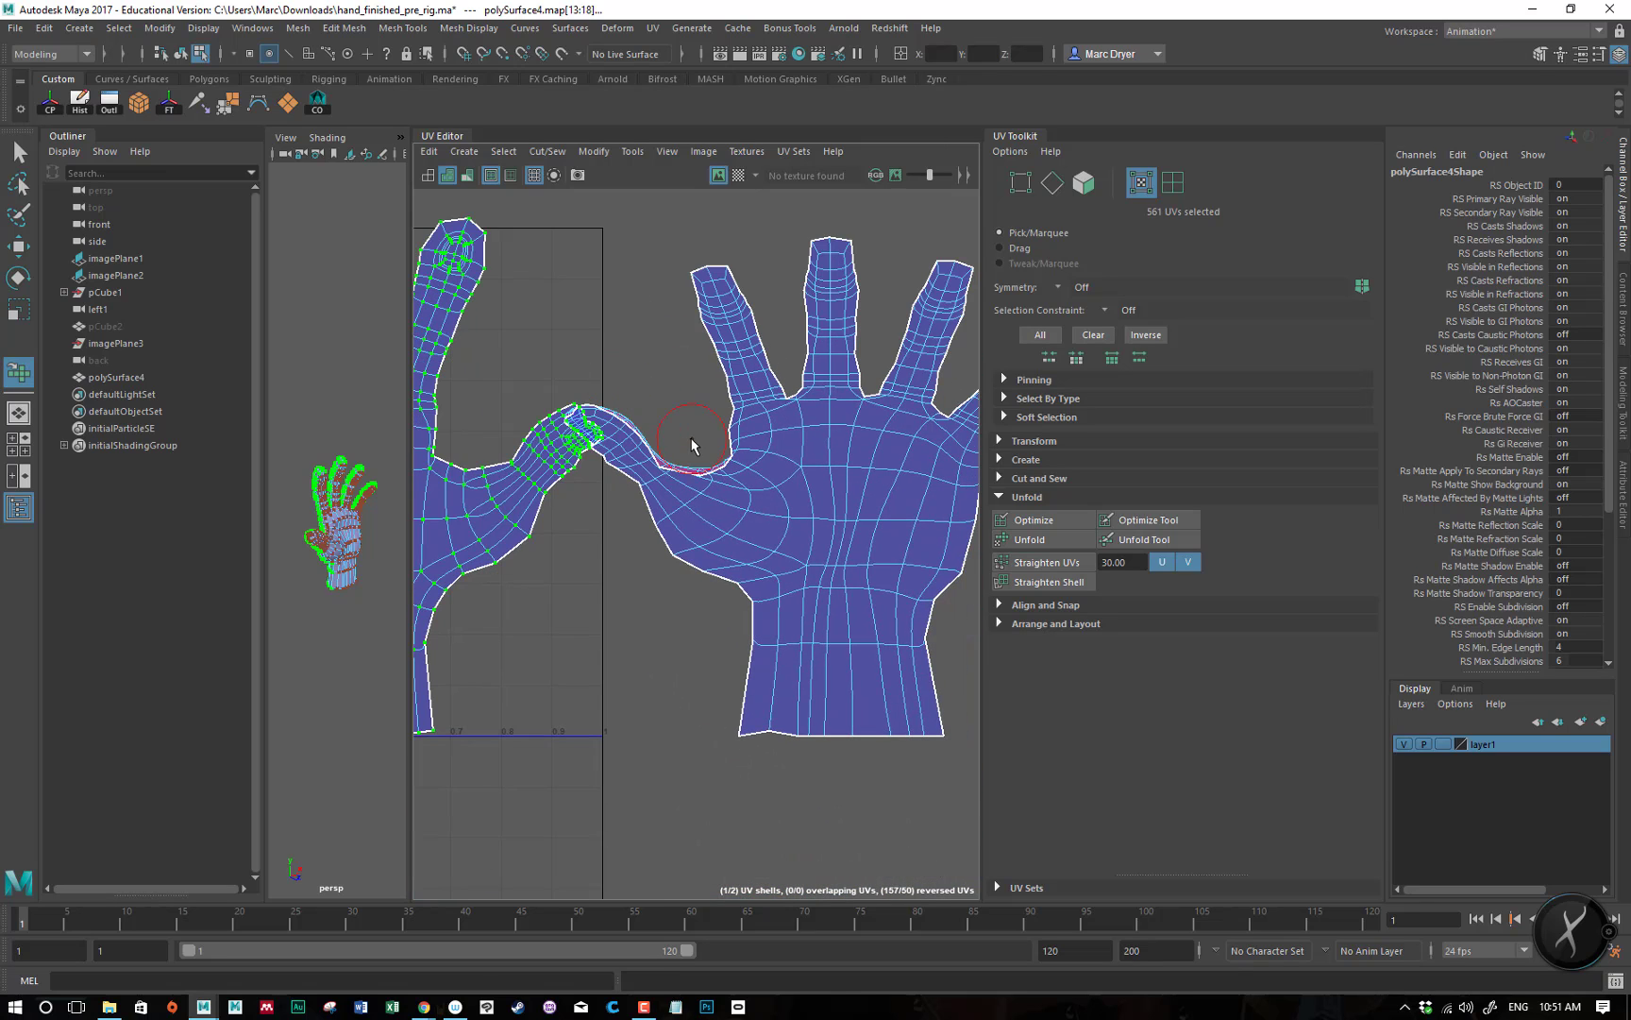
scroll(728, 439, "down", 3)
key("q")
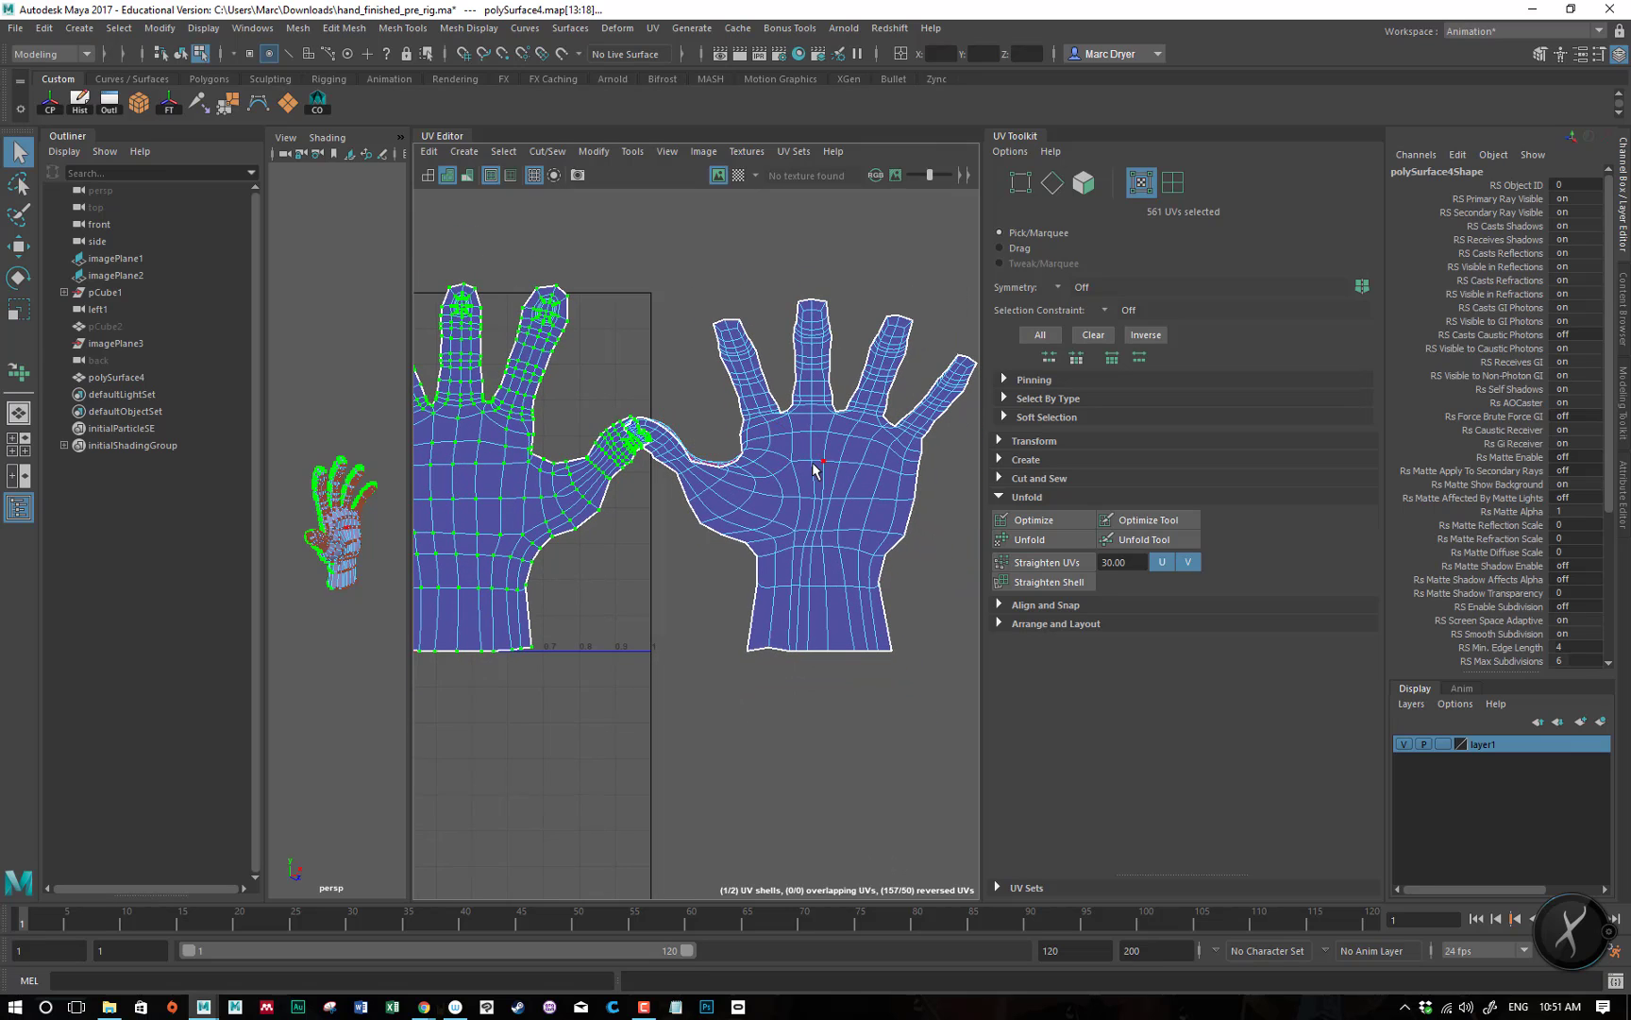
double_click(831, 480)
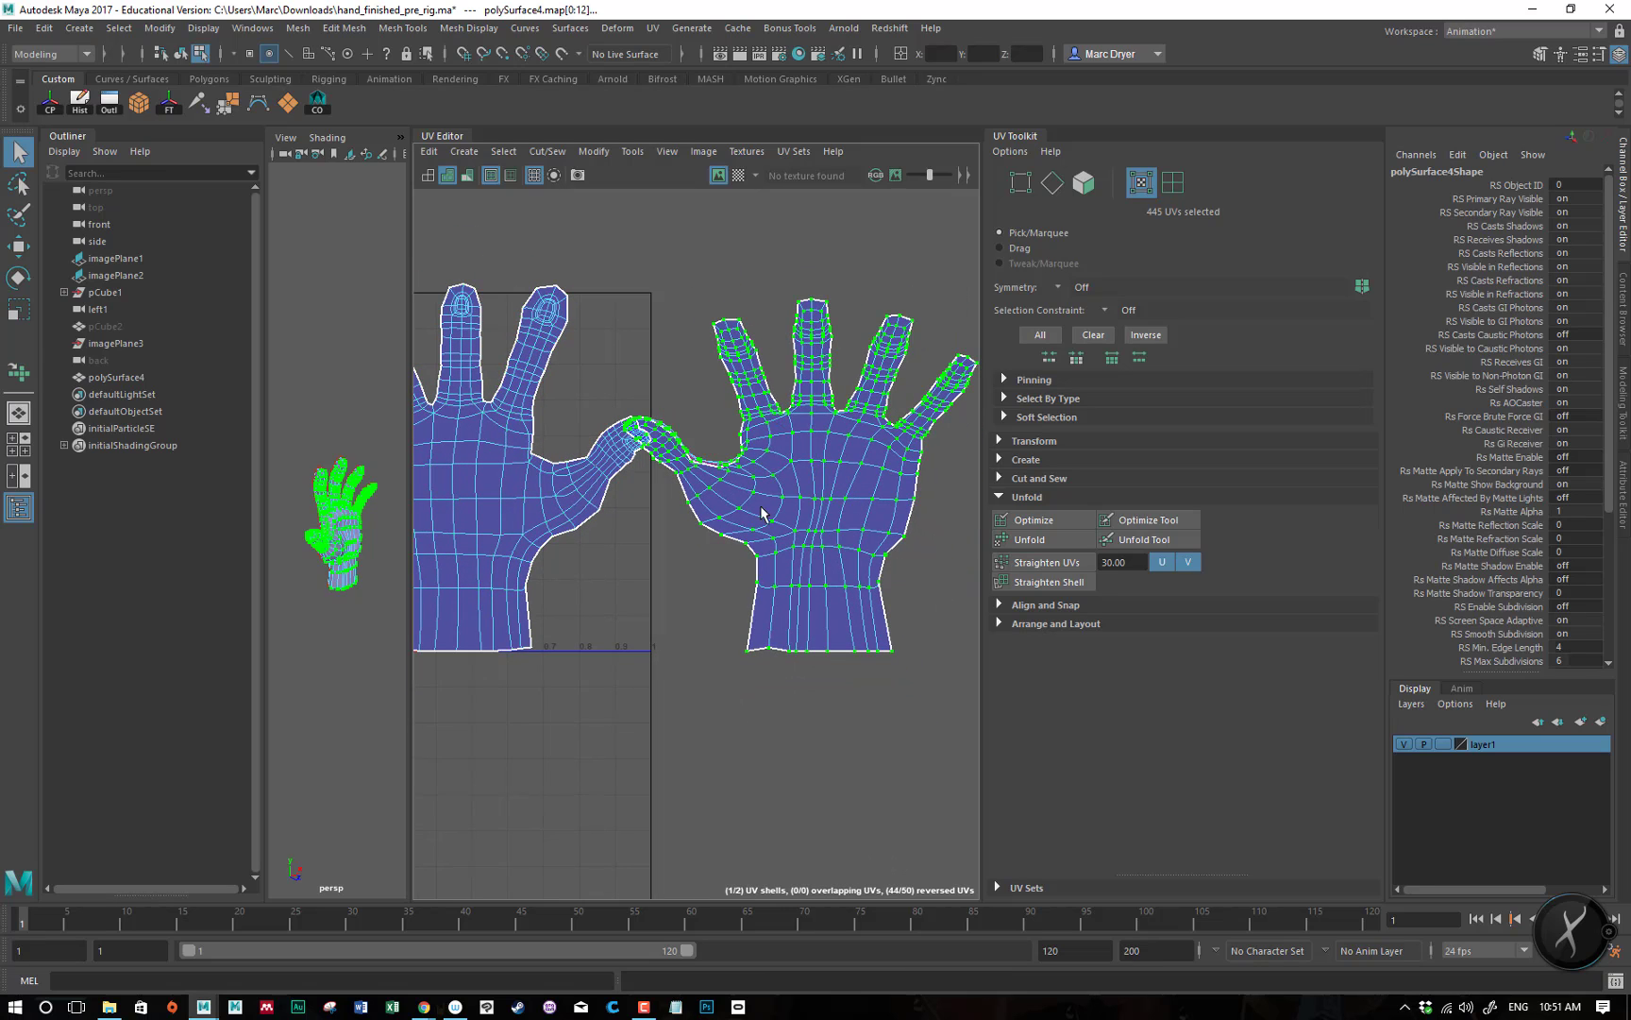
- Brush the Optimize Tool over the four fingers of the palm shell and undo the last stroke at the thumb web
right_click_drag(763, 512, 830, 514, "alt")
middle_click_drag(830, 513, 629, 592, "alt")
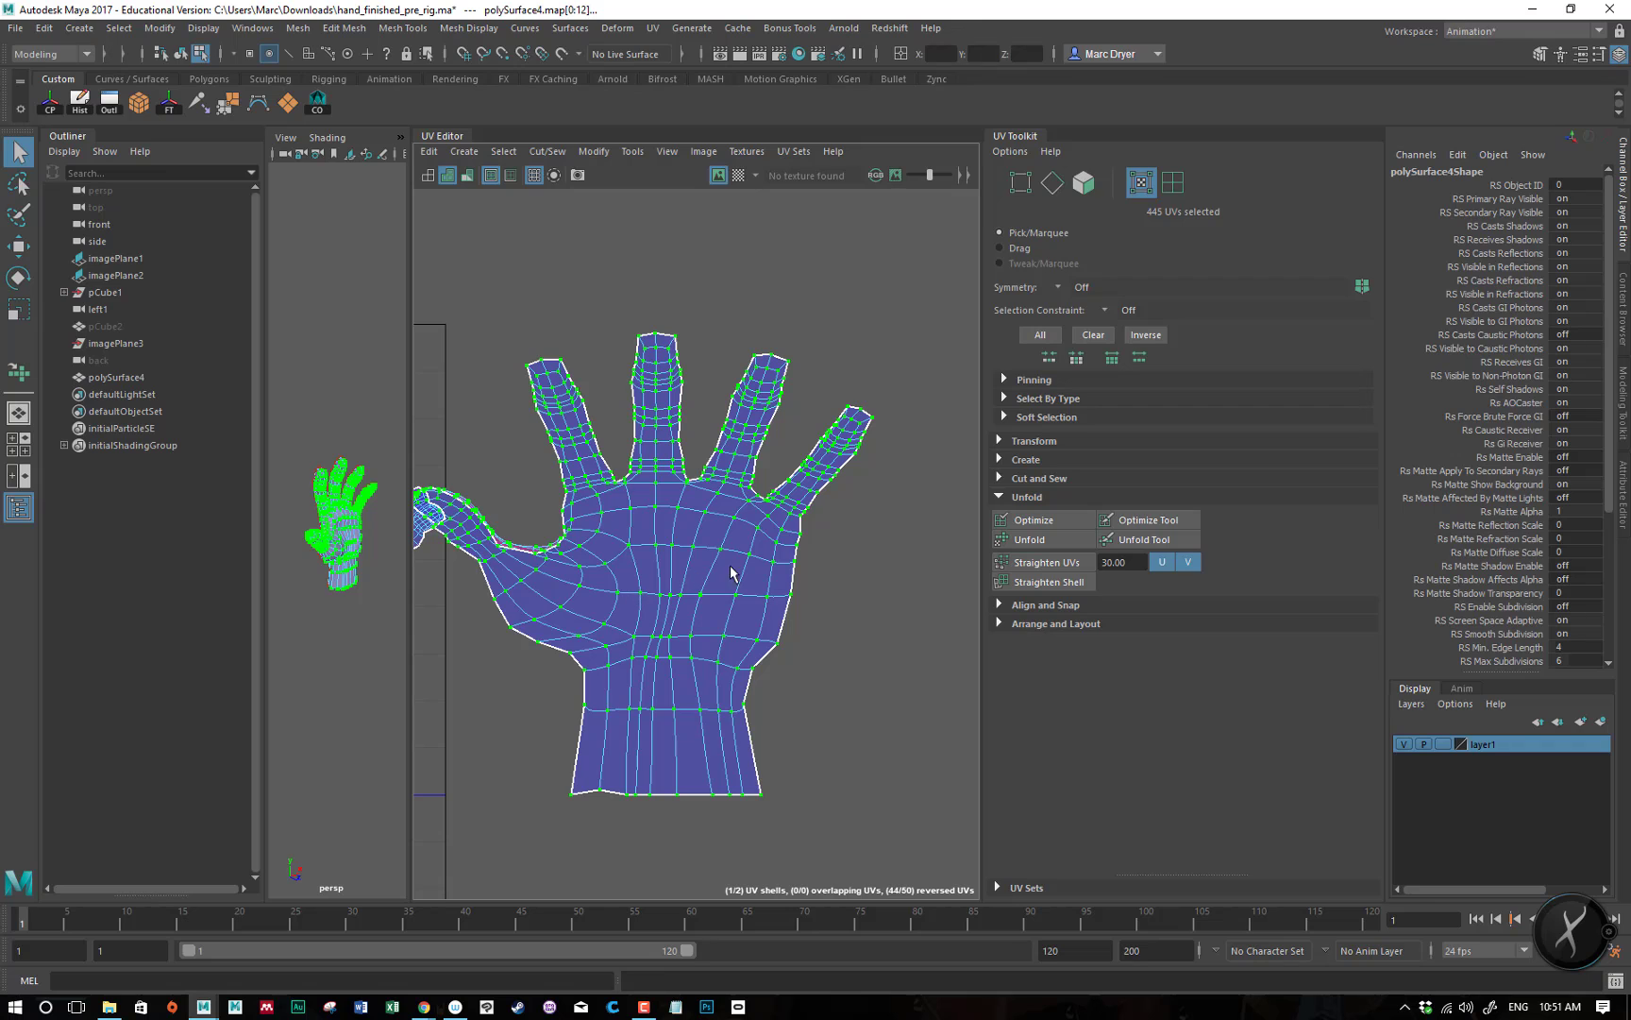
right_click_drag(646, 569, 860, 557, "alt")
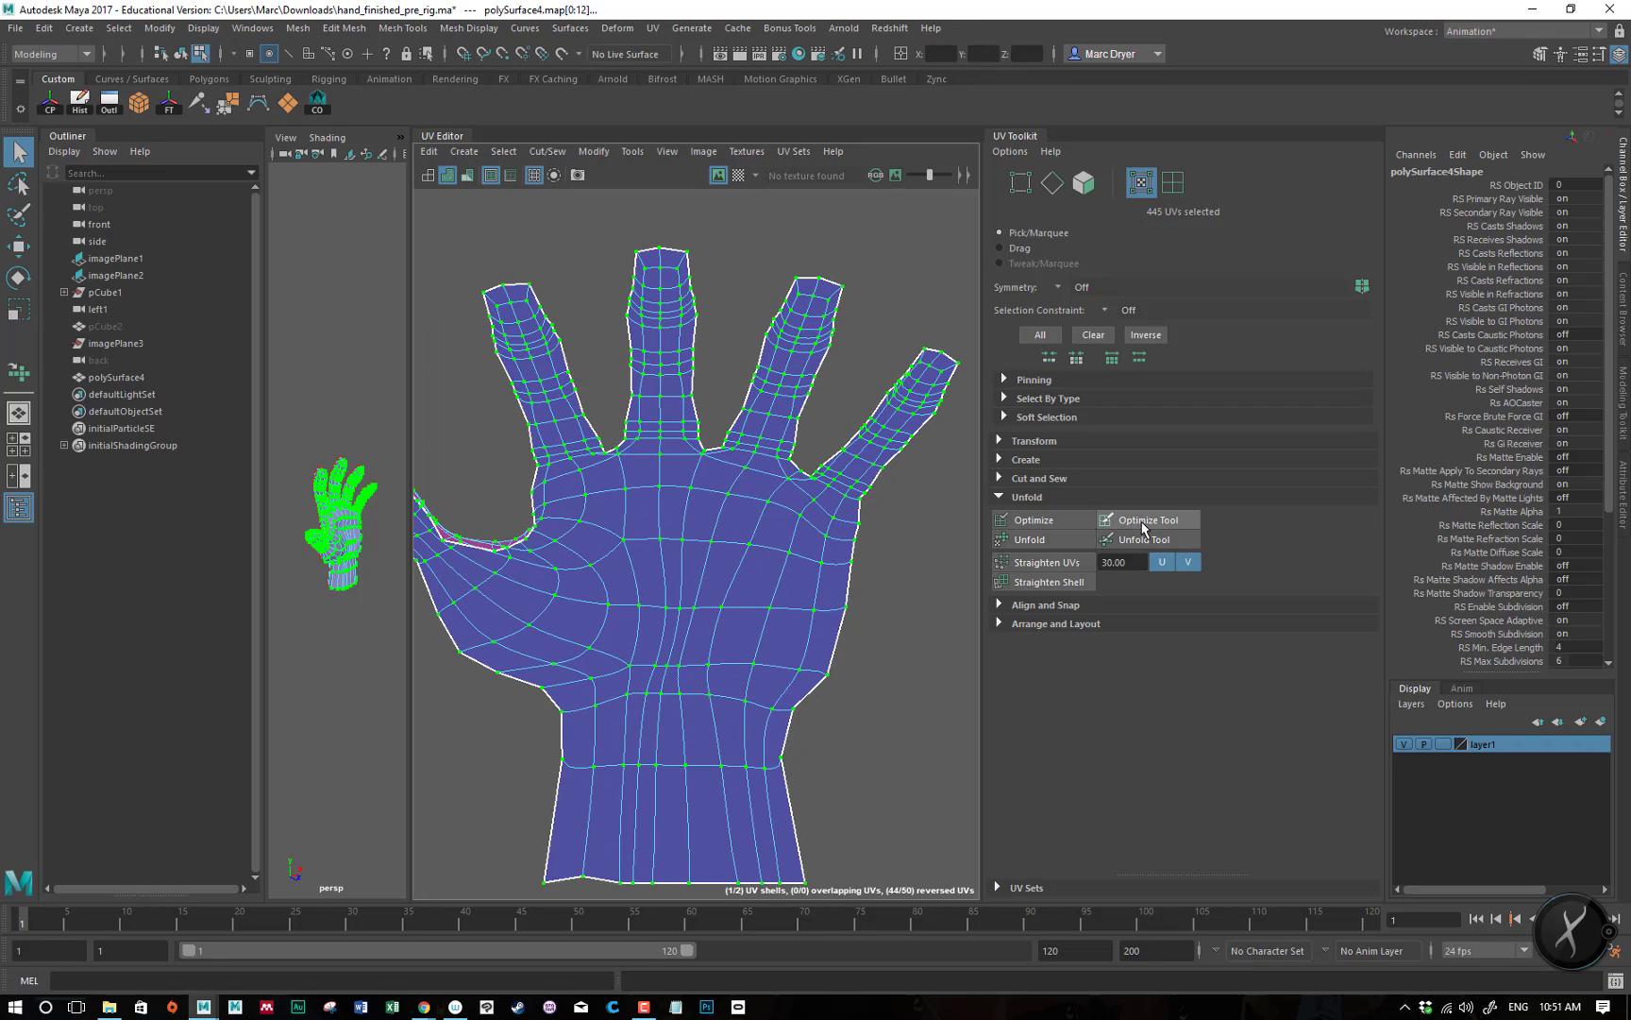
left_click(1142, 522)
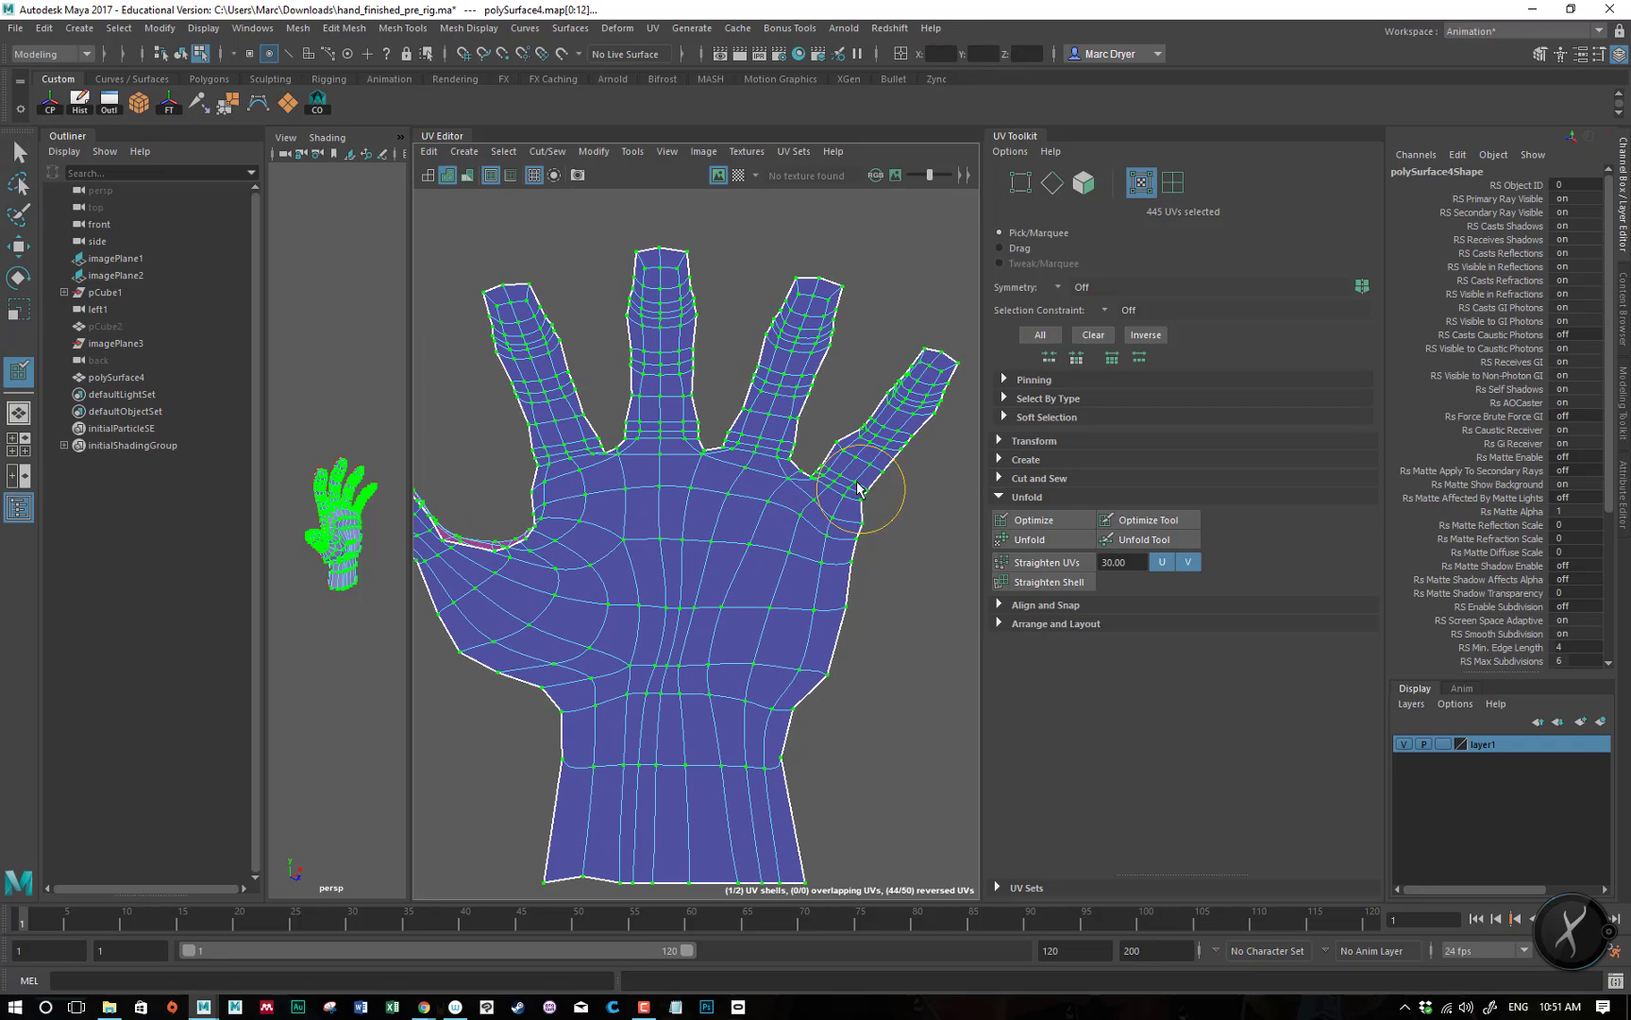
mouse_move(865, 442)
left_mouse_down()
mouse_move(892, 390)
mouse_move(928, 375)
mouse_move(801, 284)
mouse_move(805, 342)
mouse_move(767, 436)
mouse_move(739, 446)
mouse_move(684, 276)
mouse_move(650, 288)
mouse_move(614, 437)
mouse_move(520, 314)
mouse_move(536, 539)
left_mouse_up()
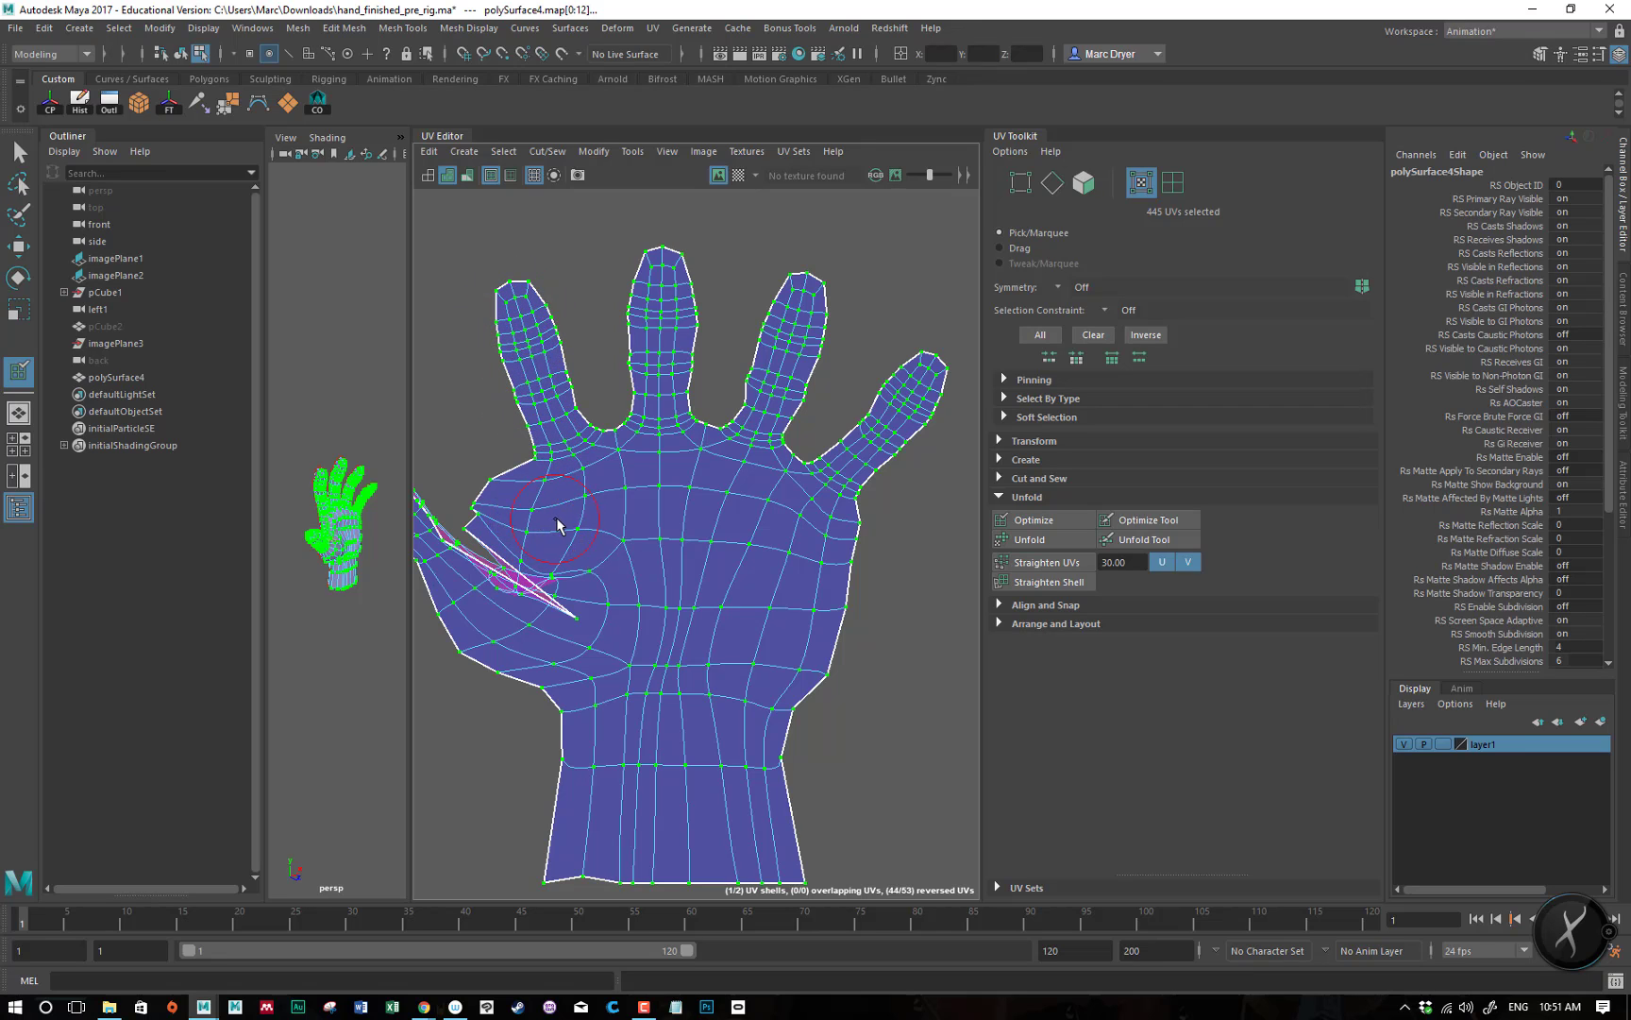
key("ctrl+z")
- Relax the palm shell's thumb and thumb web with the Optimize Tool, and its thumb base and palm with the Unfold Tool
middle_click_drag(563, 528, 747, 539, "alt")
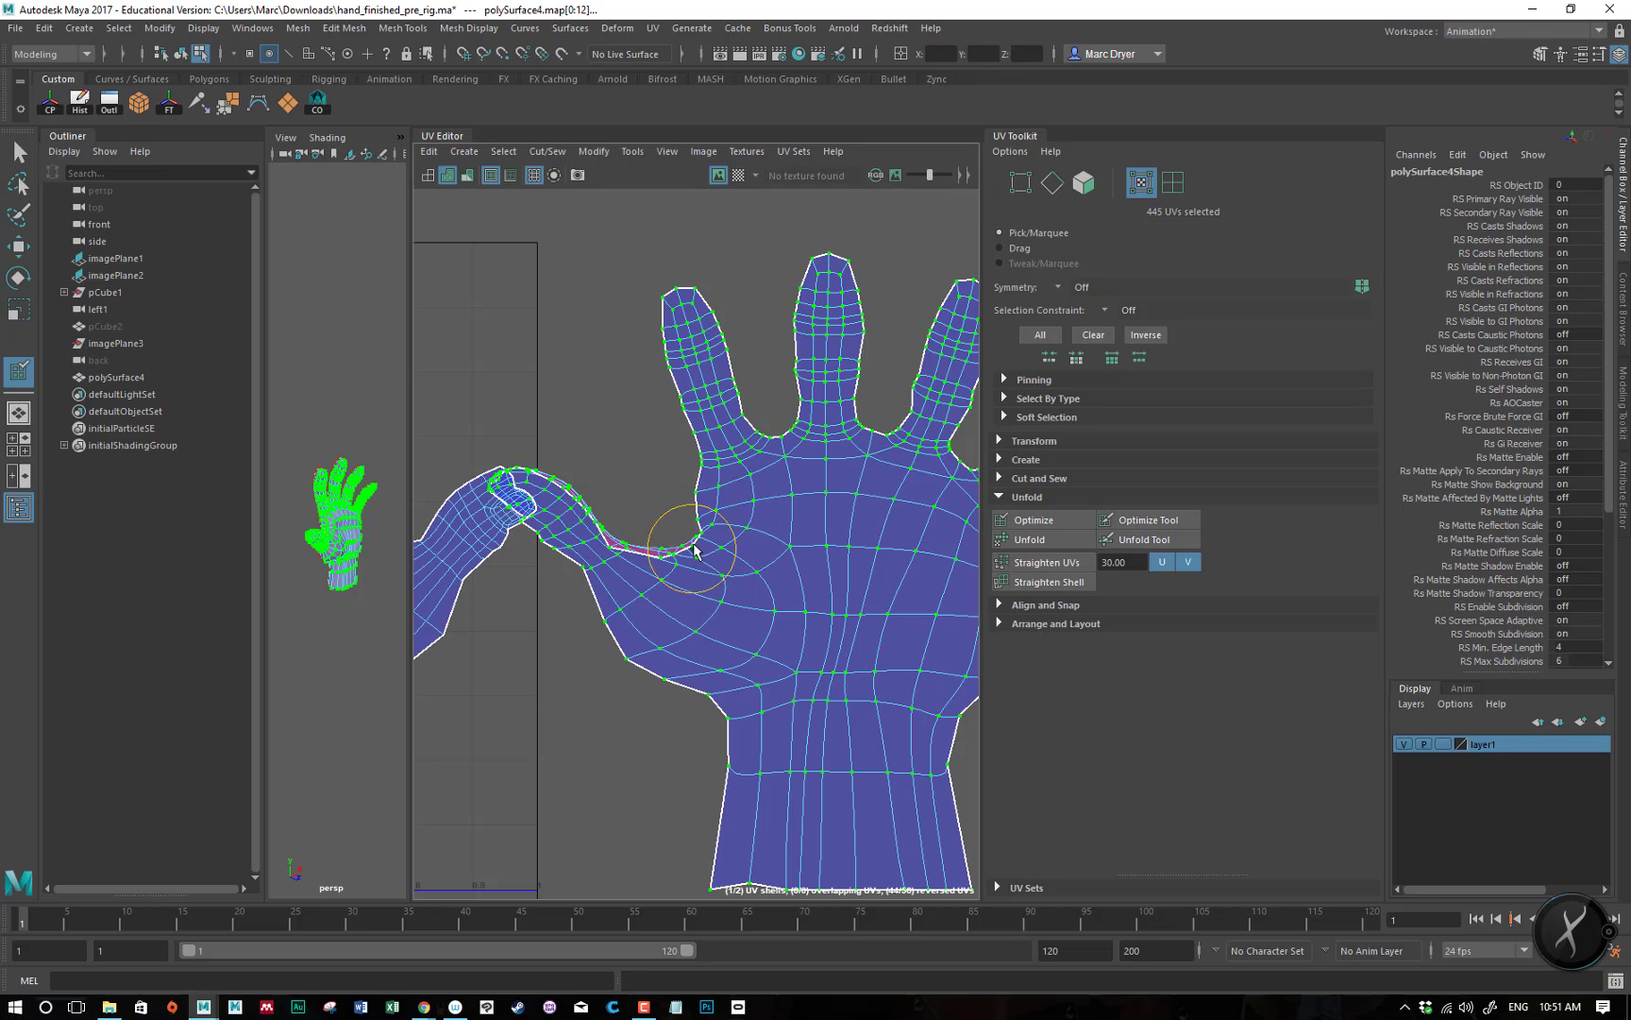
mouse_move(699, 548)
left_mouse_down()
mouse_move(623, 543)
mouse_move(613, 514)
mouse_move(694, 477)
mouse_move(710, 498)
mouse_move(684, 500)
mouse_move(692, 521)
mouse_move(610, 534)
mouse_move(623, 524)
mouse_move(583, 498)
mouse_move(507, 472)
left_mouse_up()
key("ctrl+z")
left_click(1136, 542)
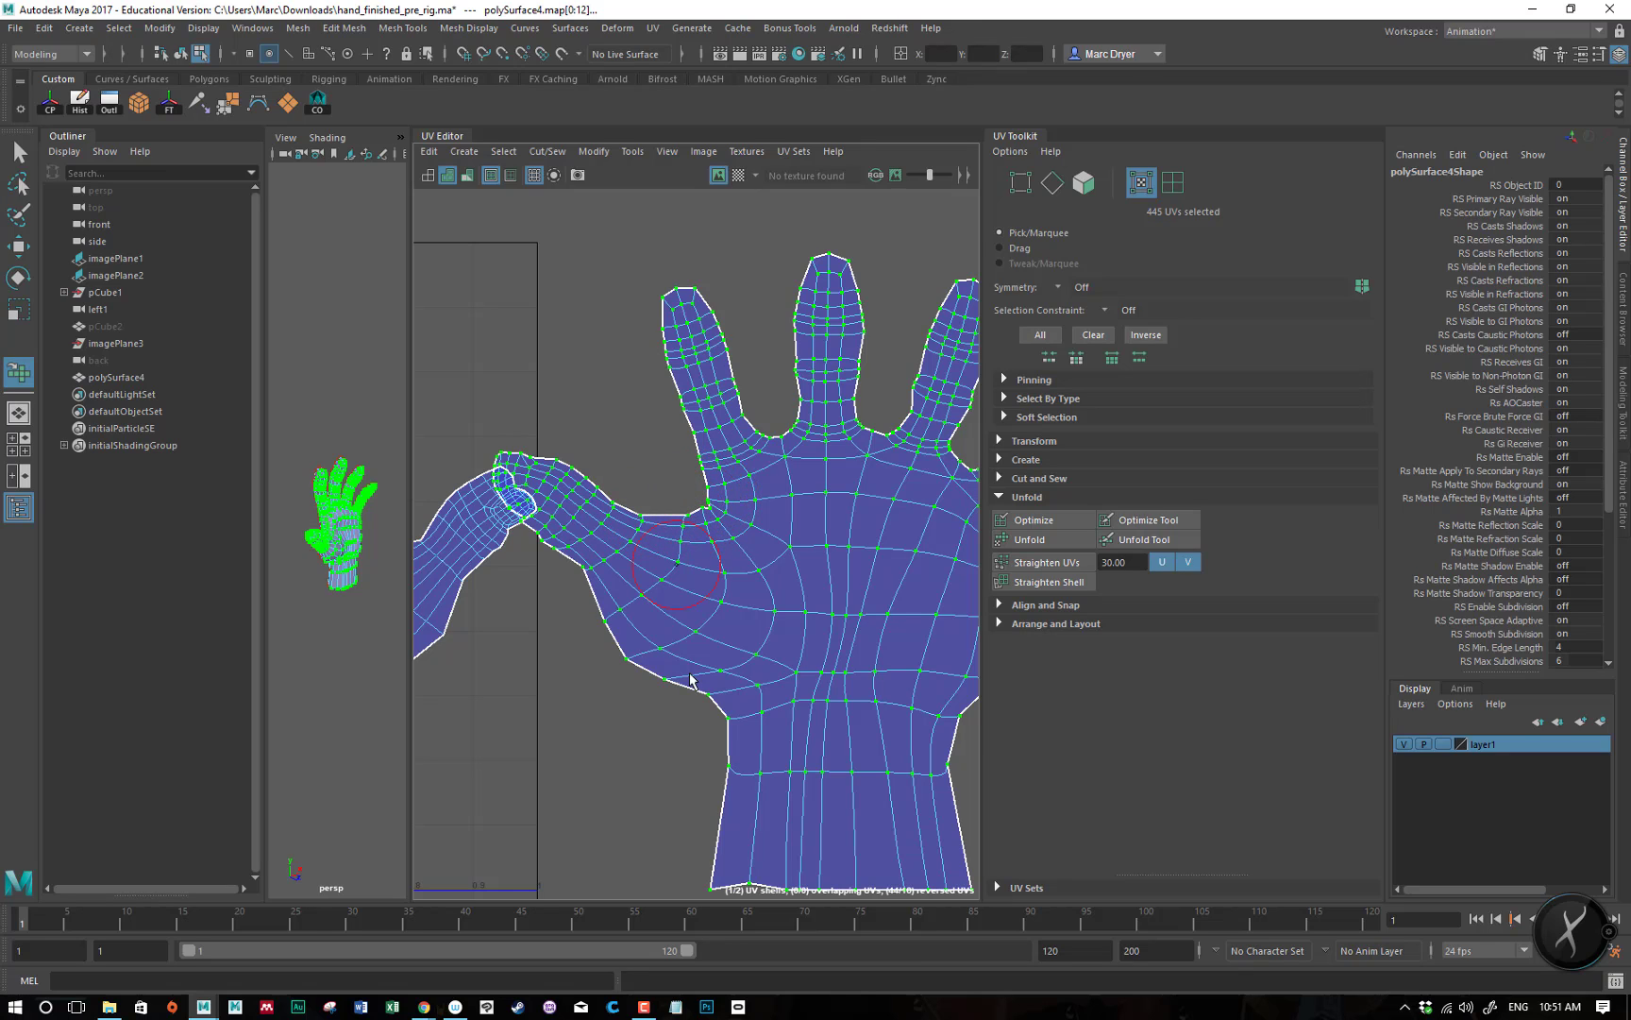
mouse_move(654, 676)
left_mouse_down()
mouse_move(704, 700)
mouse_move(729, 774)
mouse_move(810, 662)
left_mouse_up()
scroll(638, 600, "down", 5)
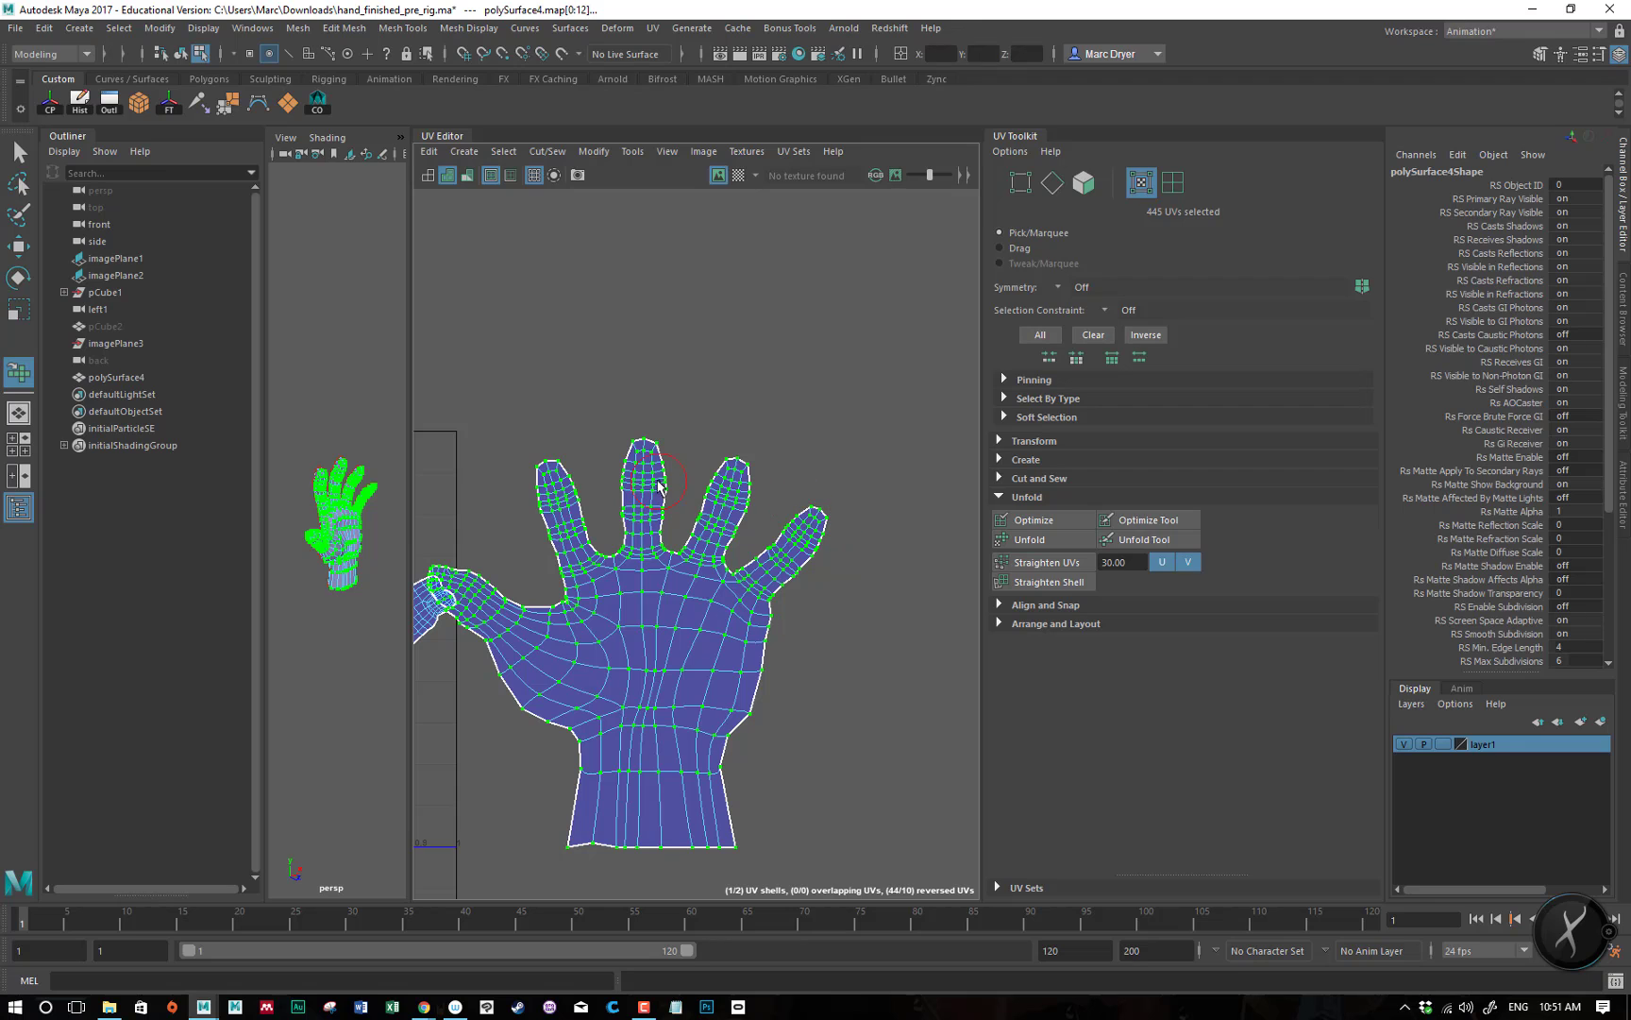
scroll(715, 605, "down", 4)
middle_click_drag(559, 578, 769, 580, "alt")
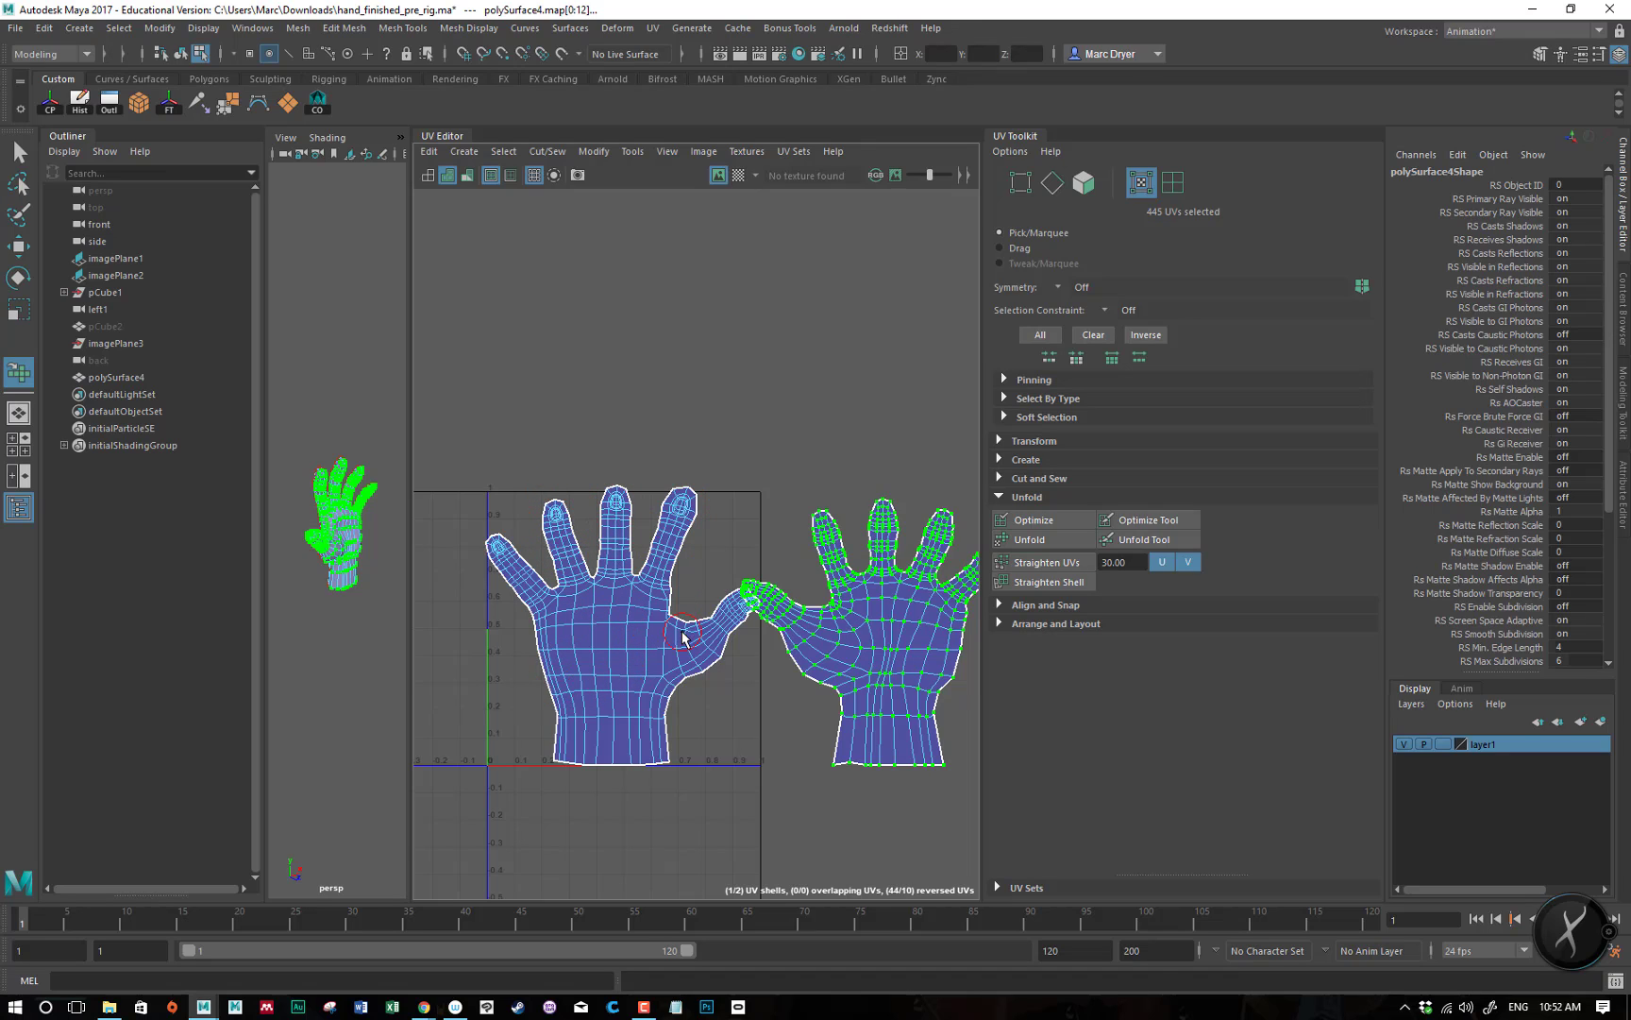
middle_click_drag(746, 600, 692, 625, "alt")
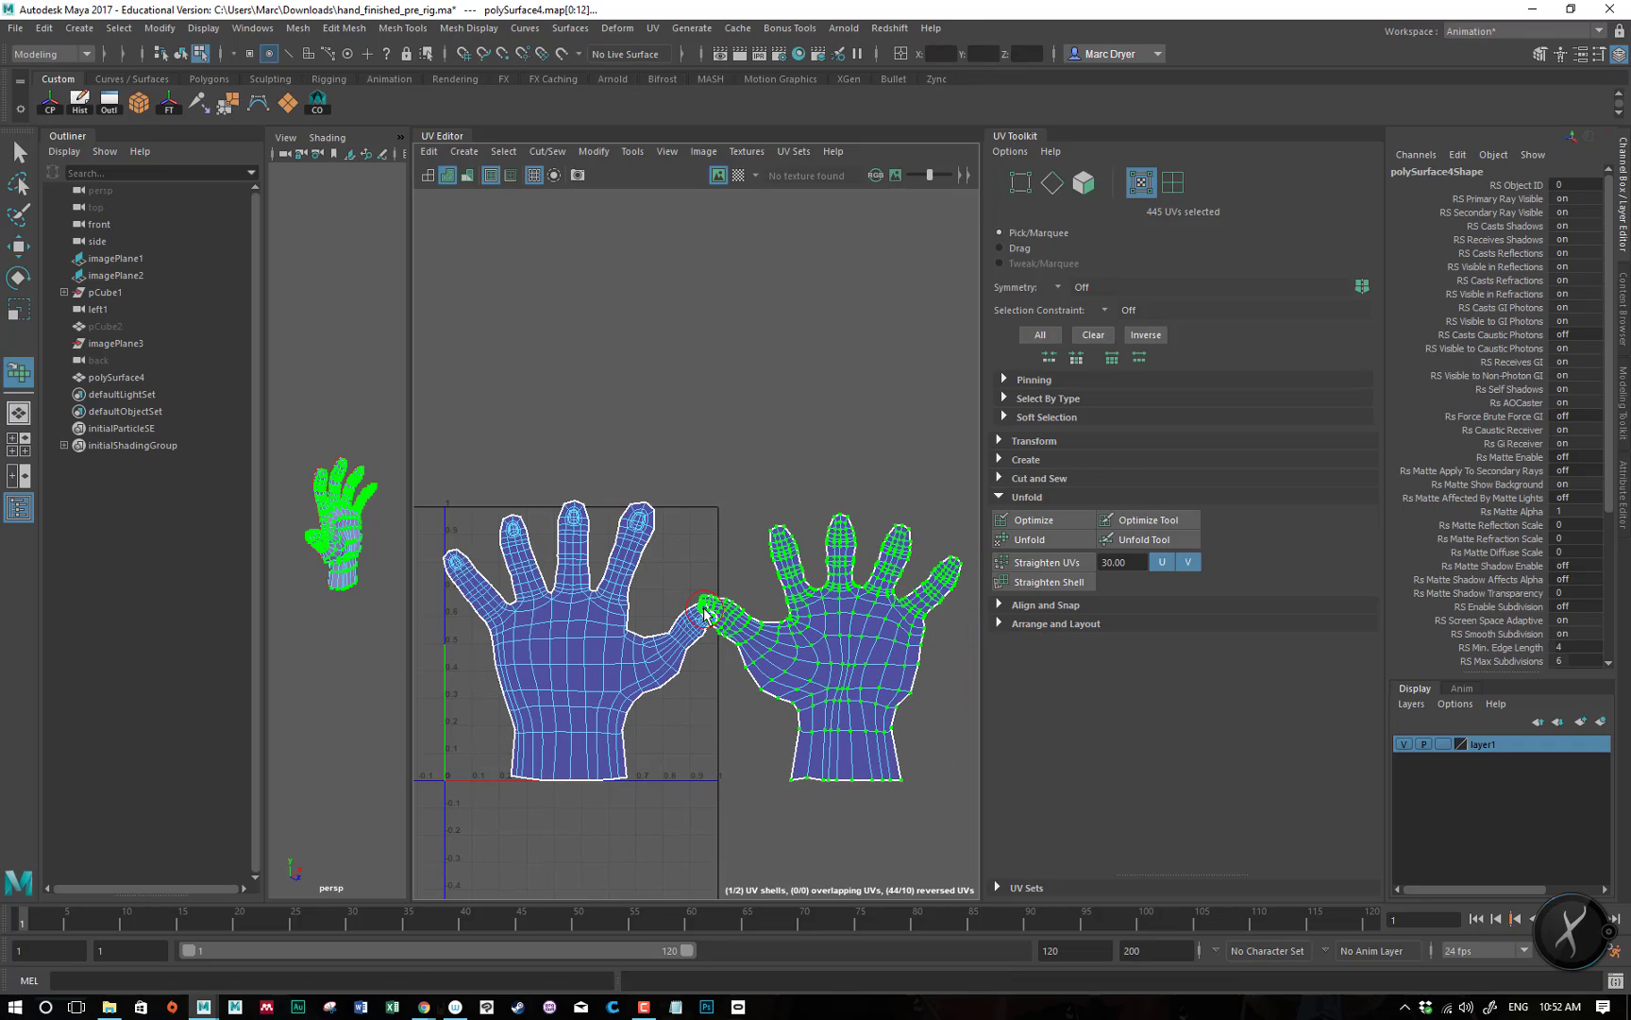
key("q")
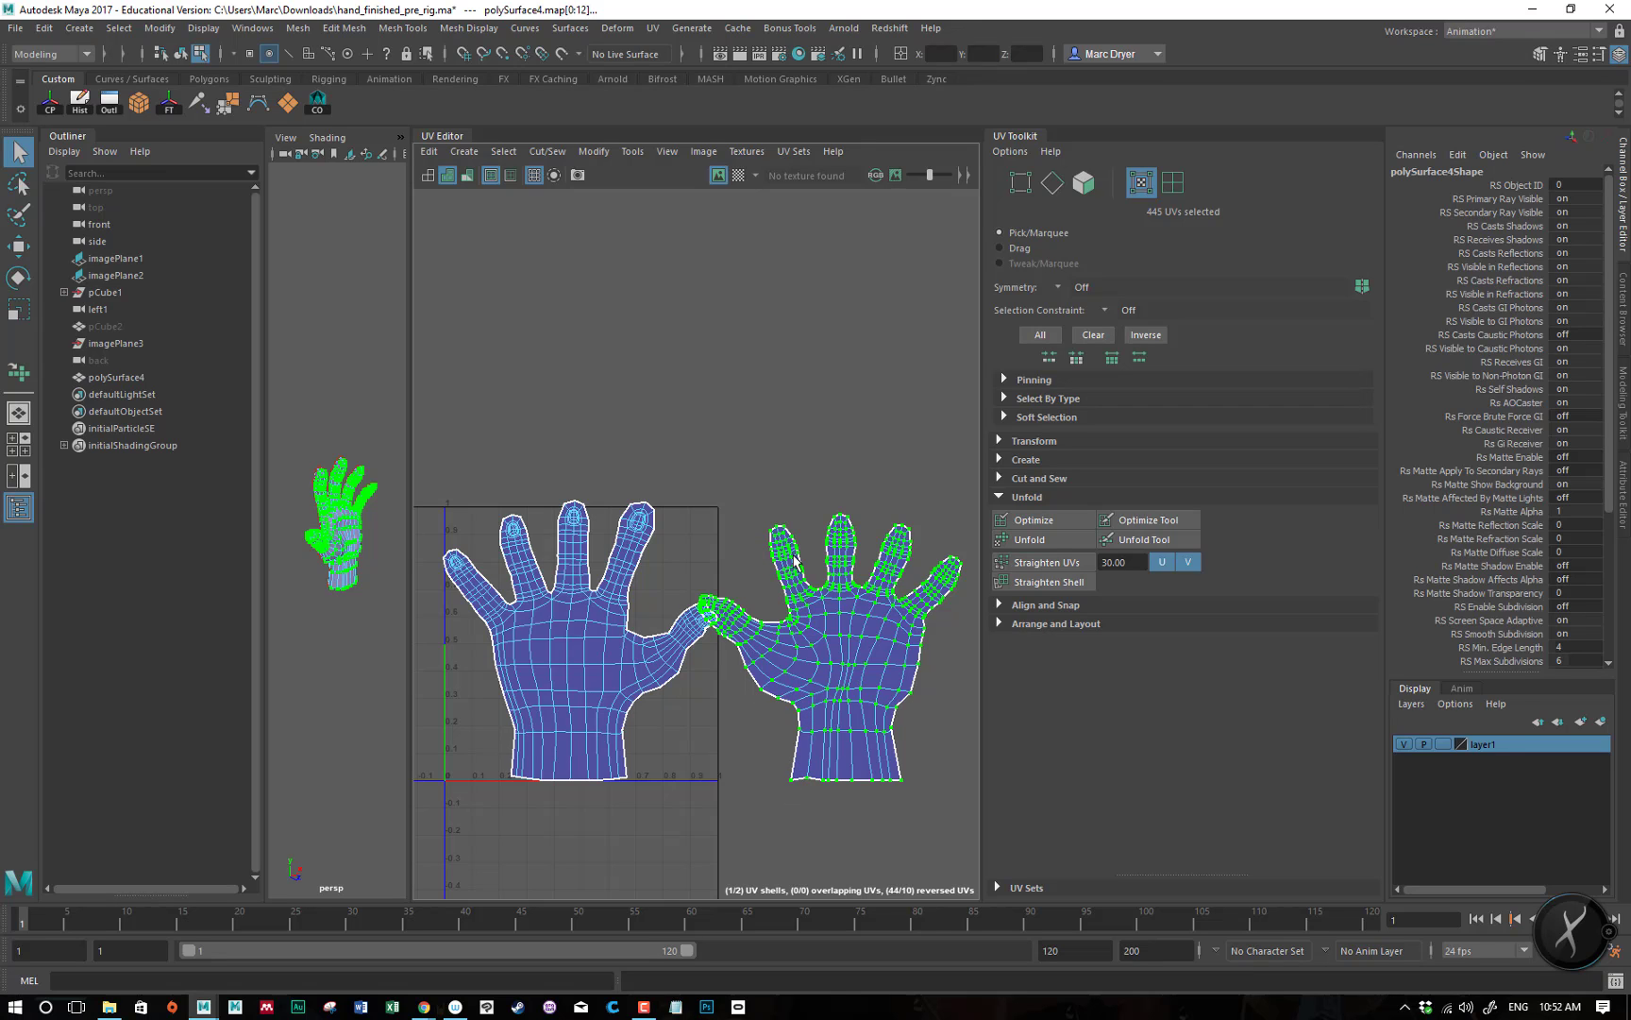
- Move the palm shell to the other side of the back-of-hand shell so the two little fingers sit side by side
scroll(880, 641, "up", 5)
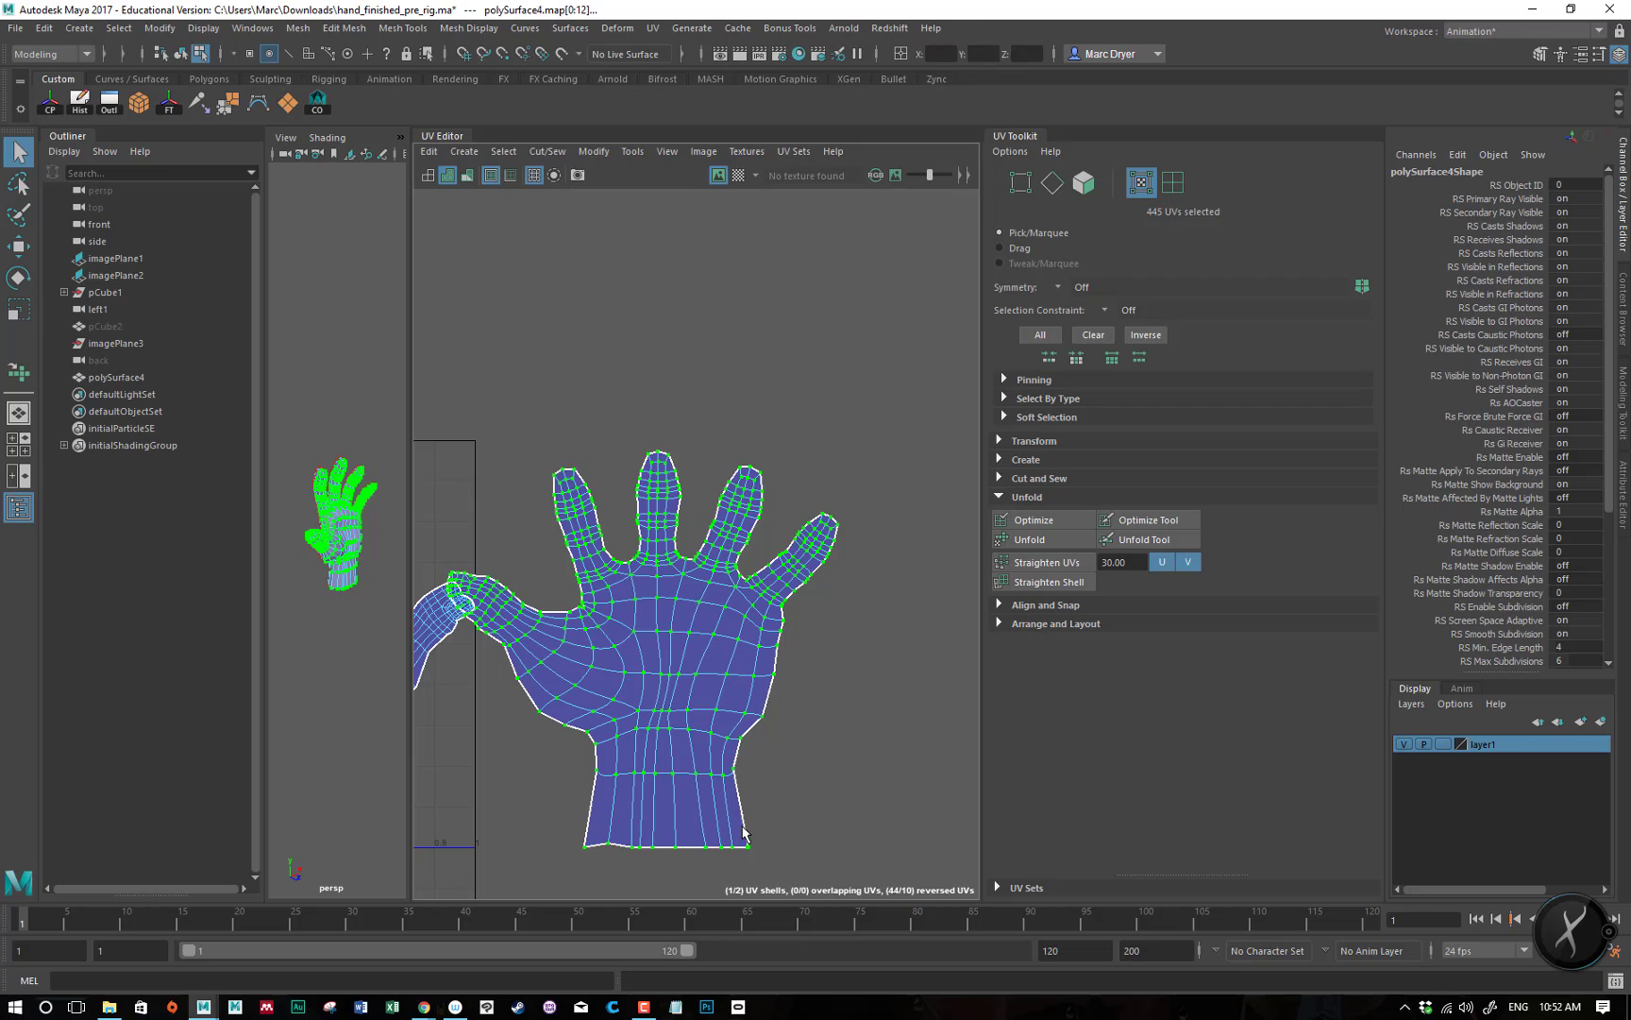
middle_click_drag(710, 669, 1064, 650, "alt")
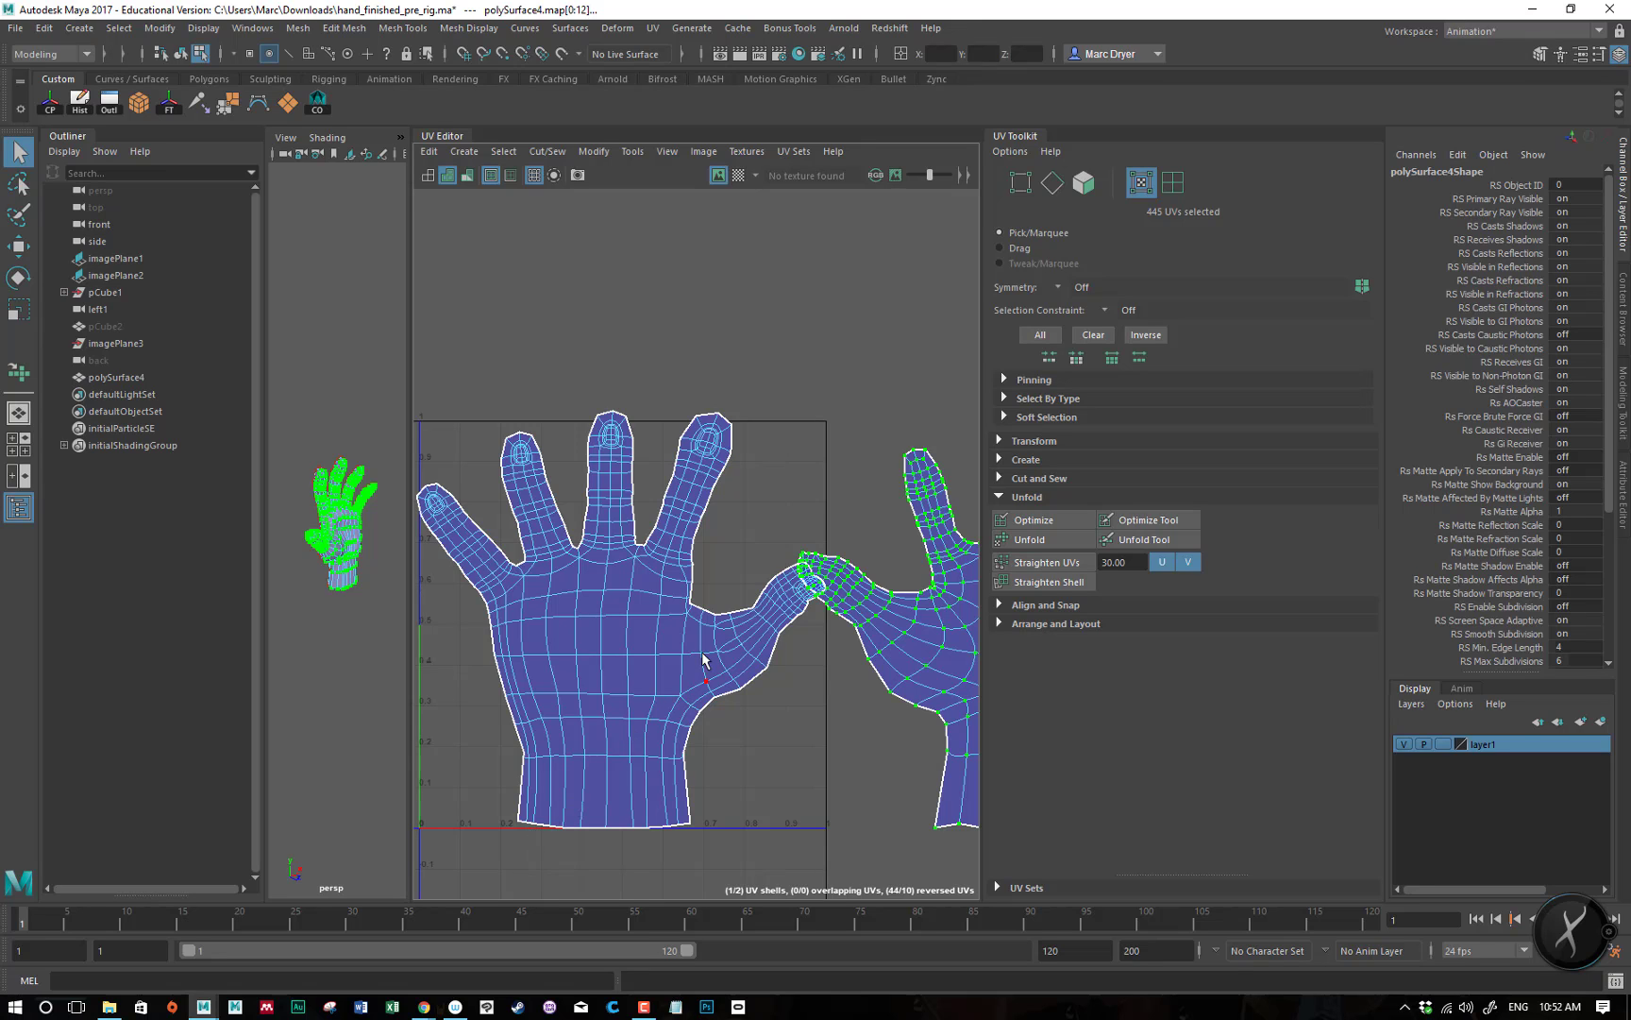
right_click_drag(808, 599, 595, 557, "alt")
middle_click_drag(595, 557, 662, 553, "alt")
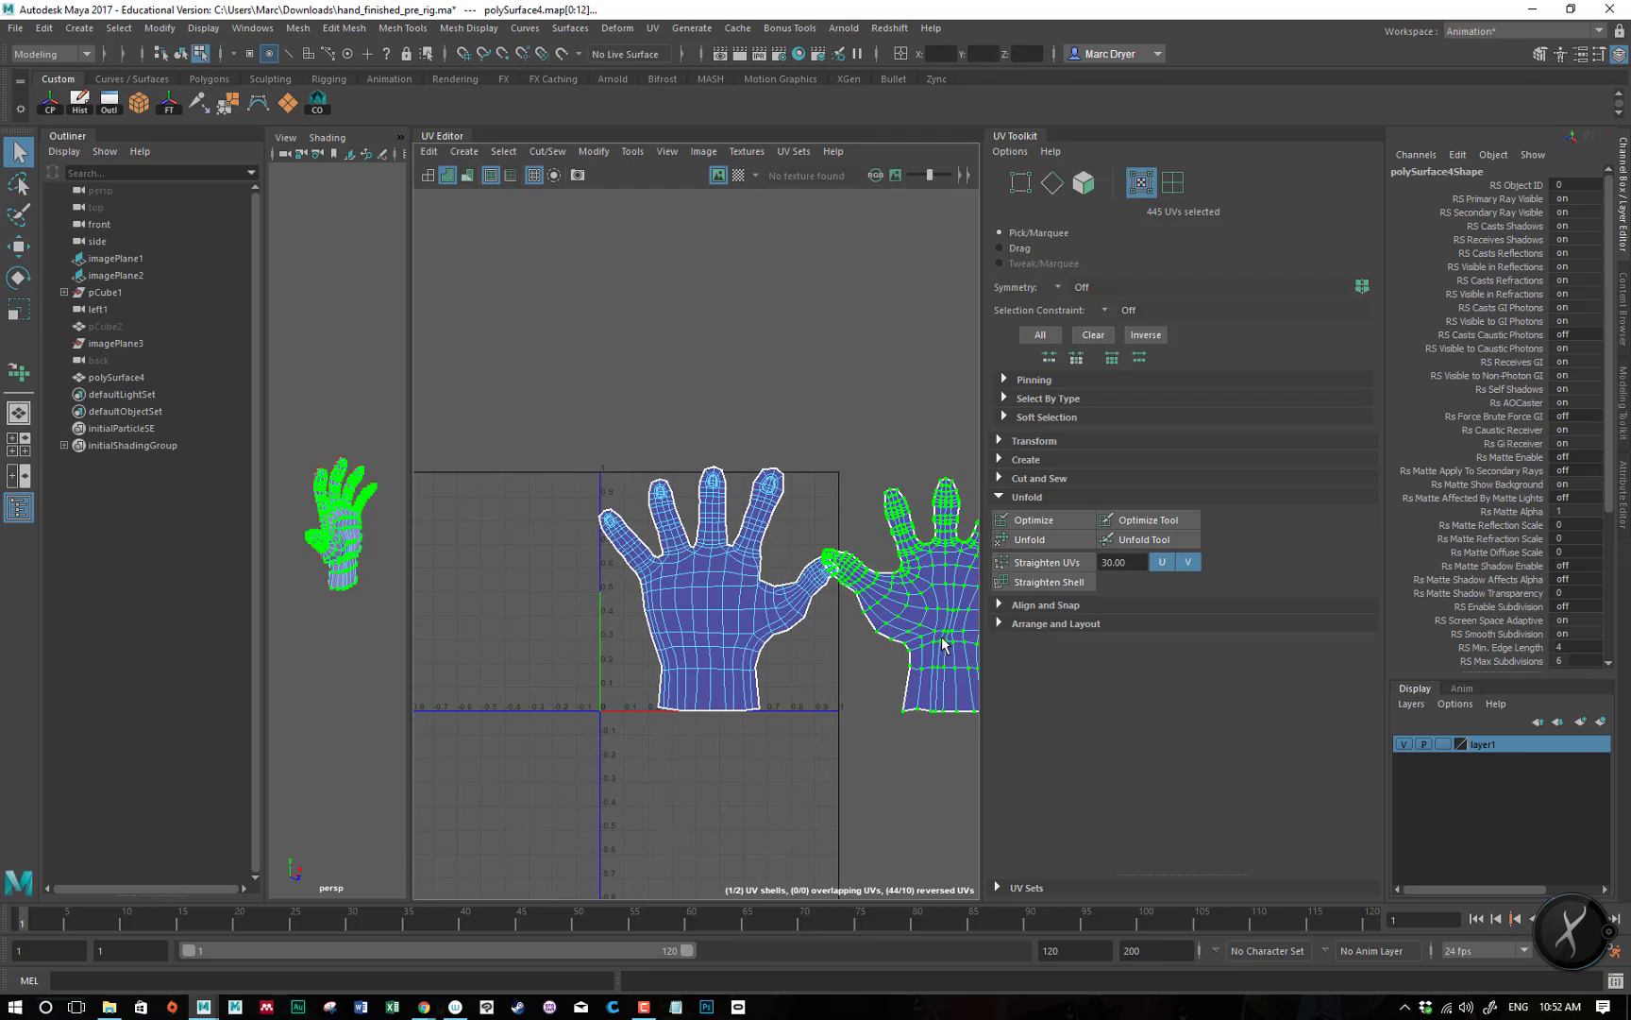
key("w")
left_click_drag(911, 604, 469, 600)
- Compare the two little fingers by selecting a border UV and the matching border vertex along their outer edges
right_click_drag(469, 600, 772, 612, "alt")
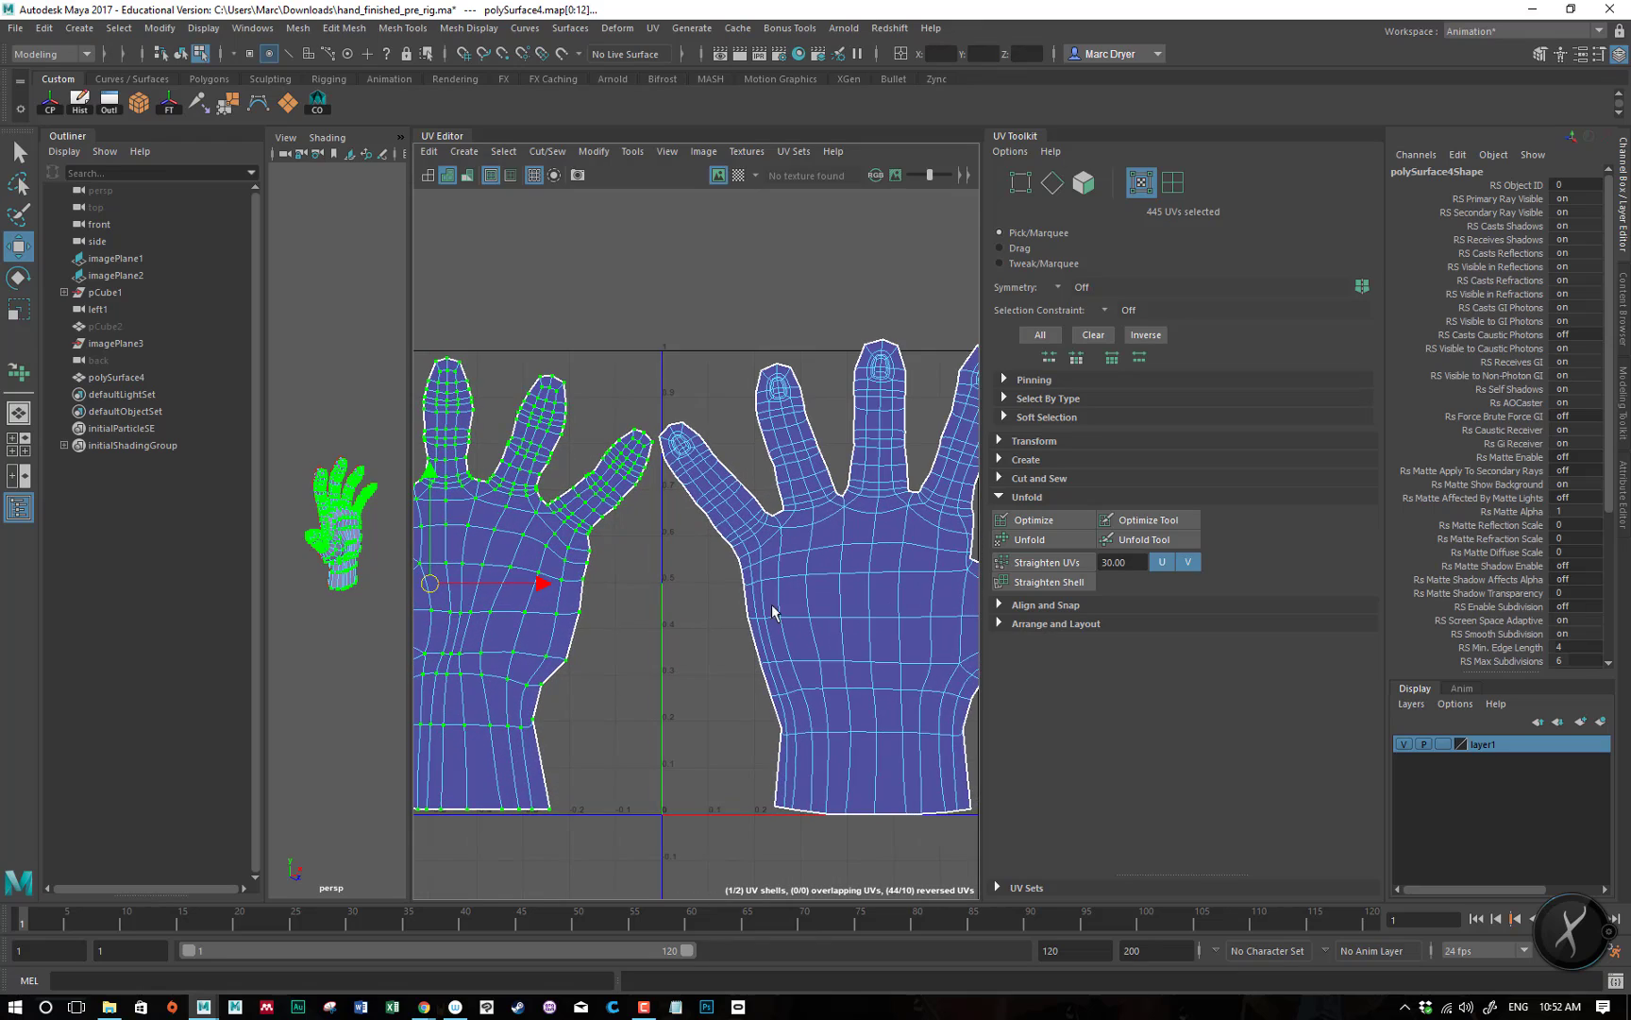
middle_click_drag(621, 594, 701, 617, "alt")
right_click_drag(701, 616, 836, 616, "alt")
middle_click_drag(838, 612, 772, 658, "alt")
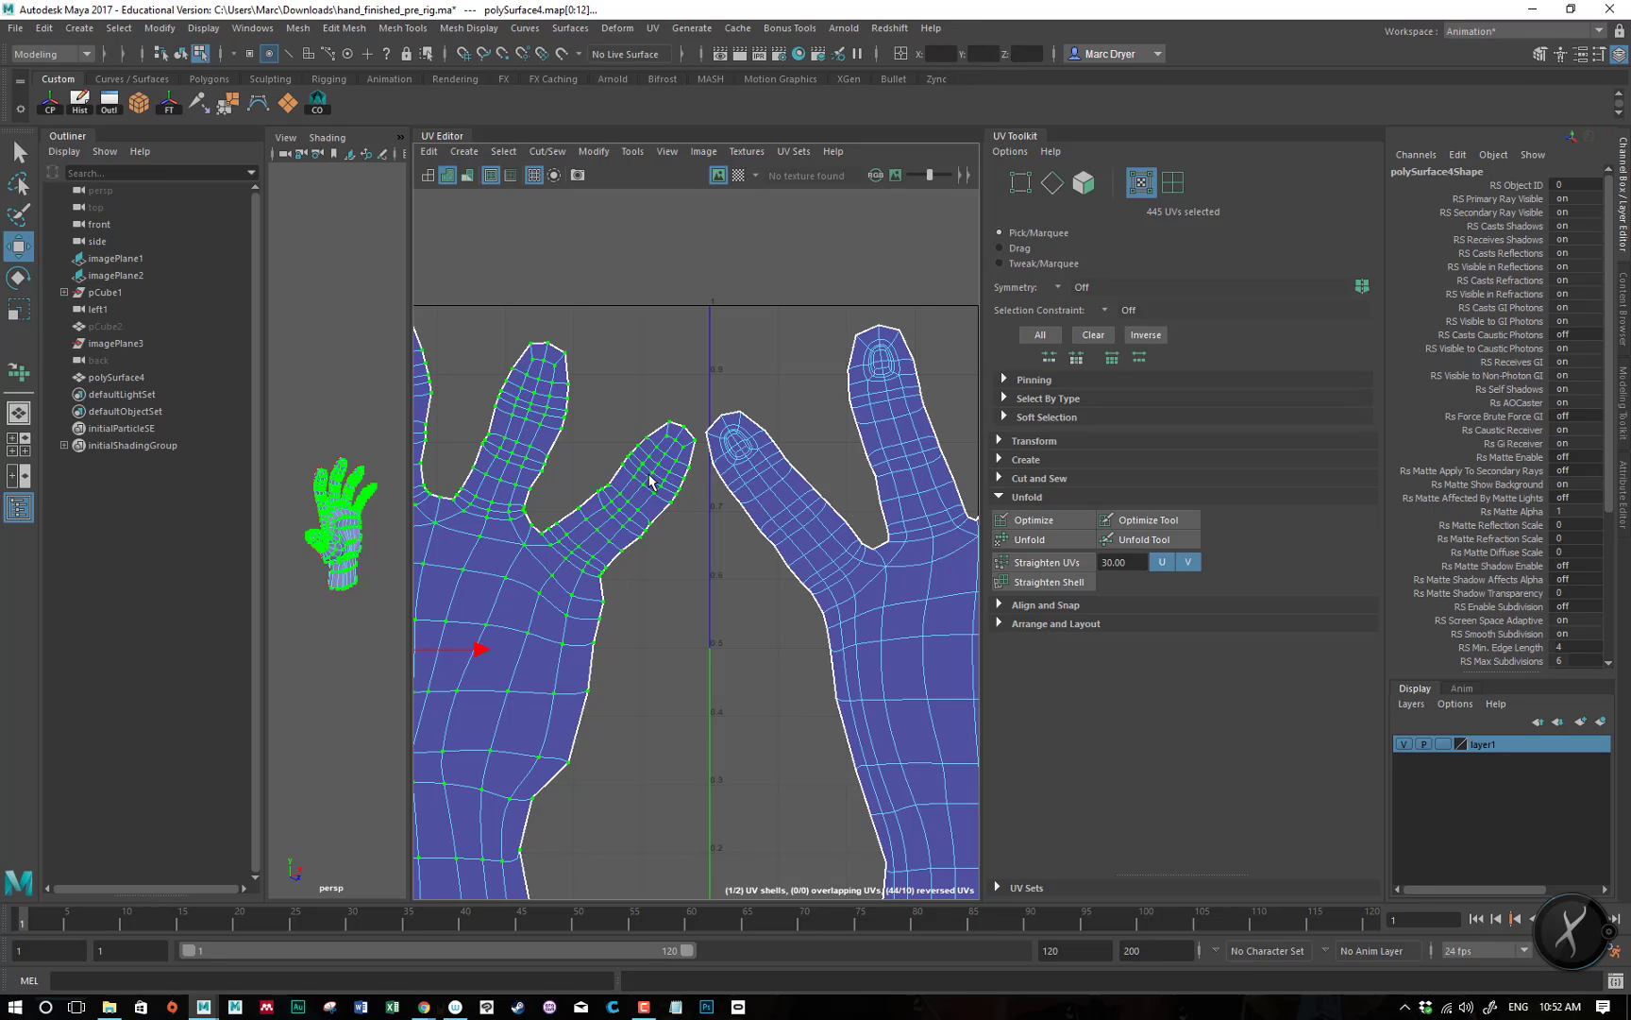
middle_click_drag(728, 580, 765, 623, "alt")
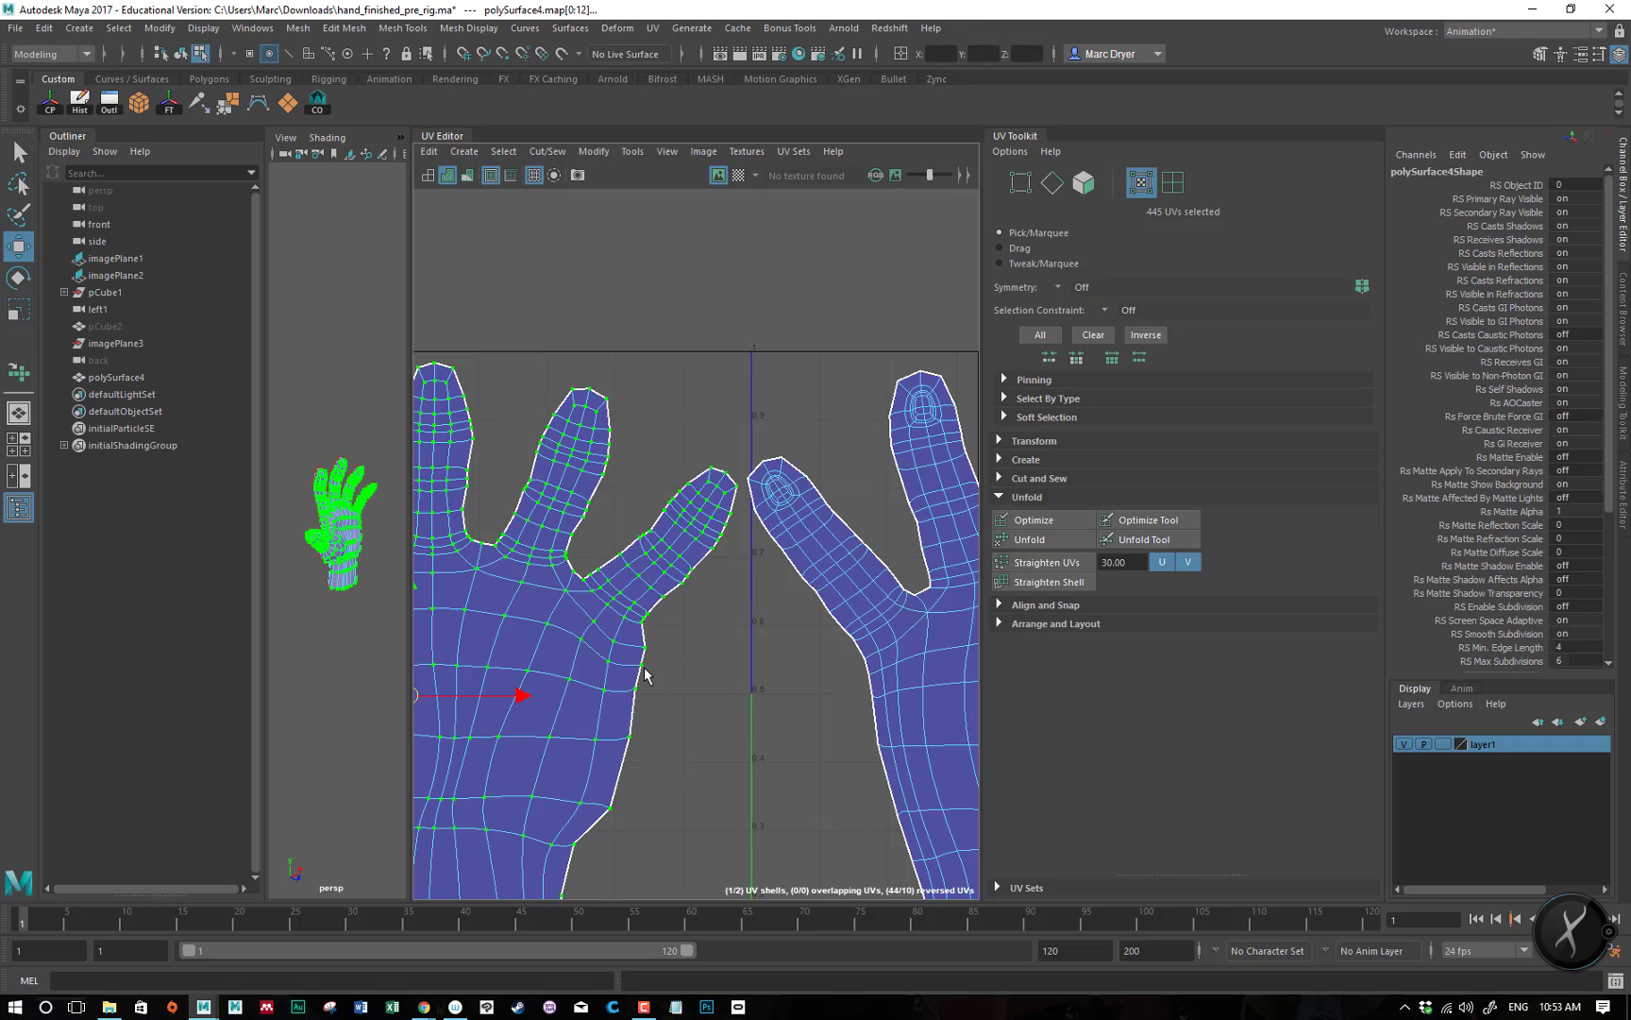
right_click_drag(644, 673, 849, 659, "alt")
middle_click_drag(849, 659, 703, 679, "alt")
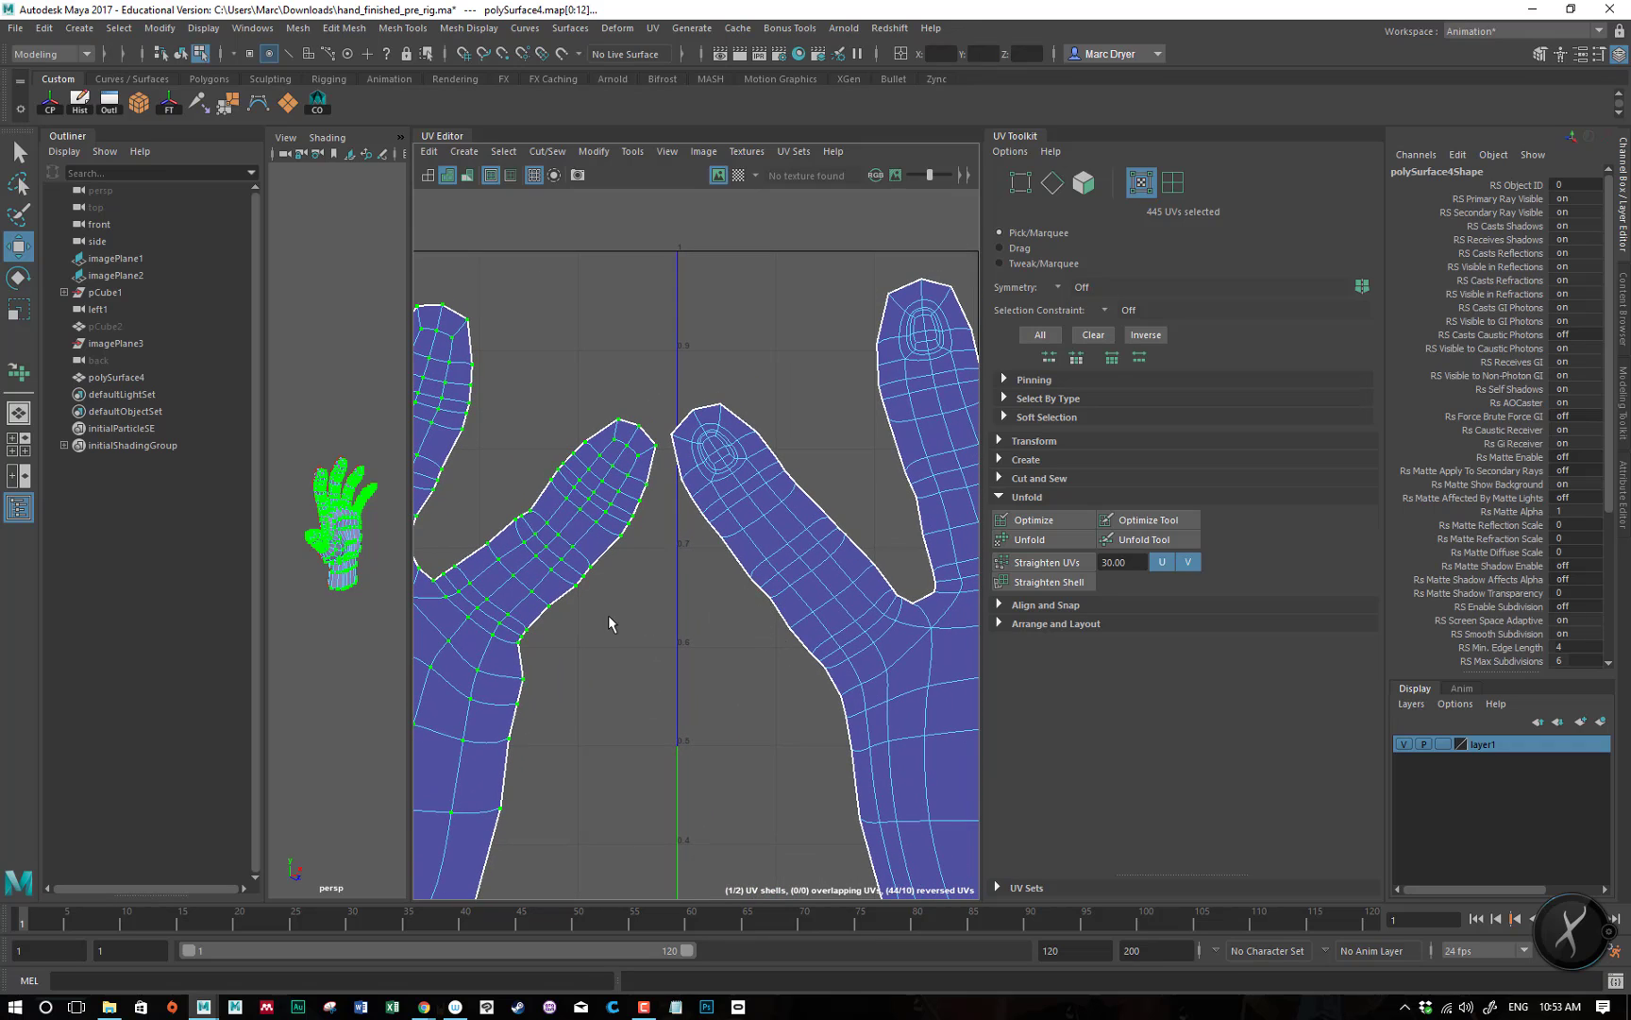
left_click(590, 566)
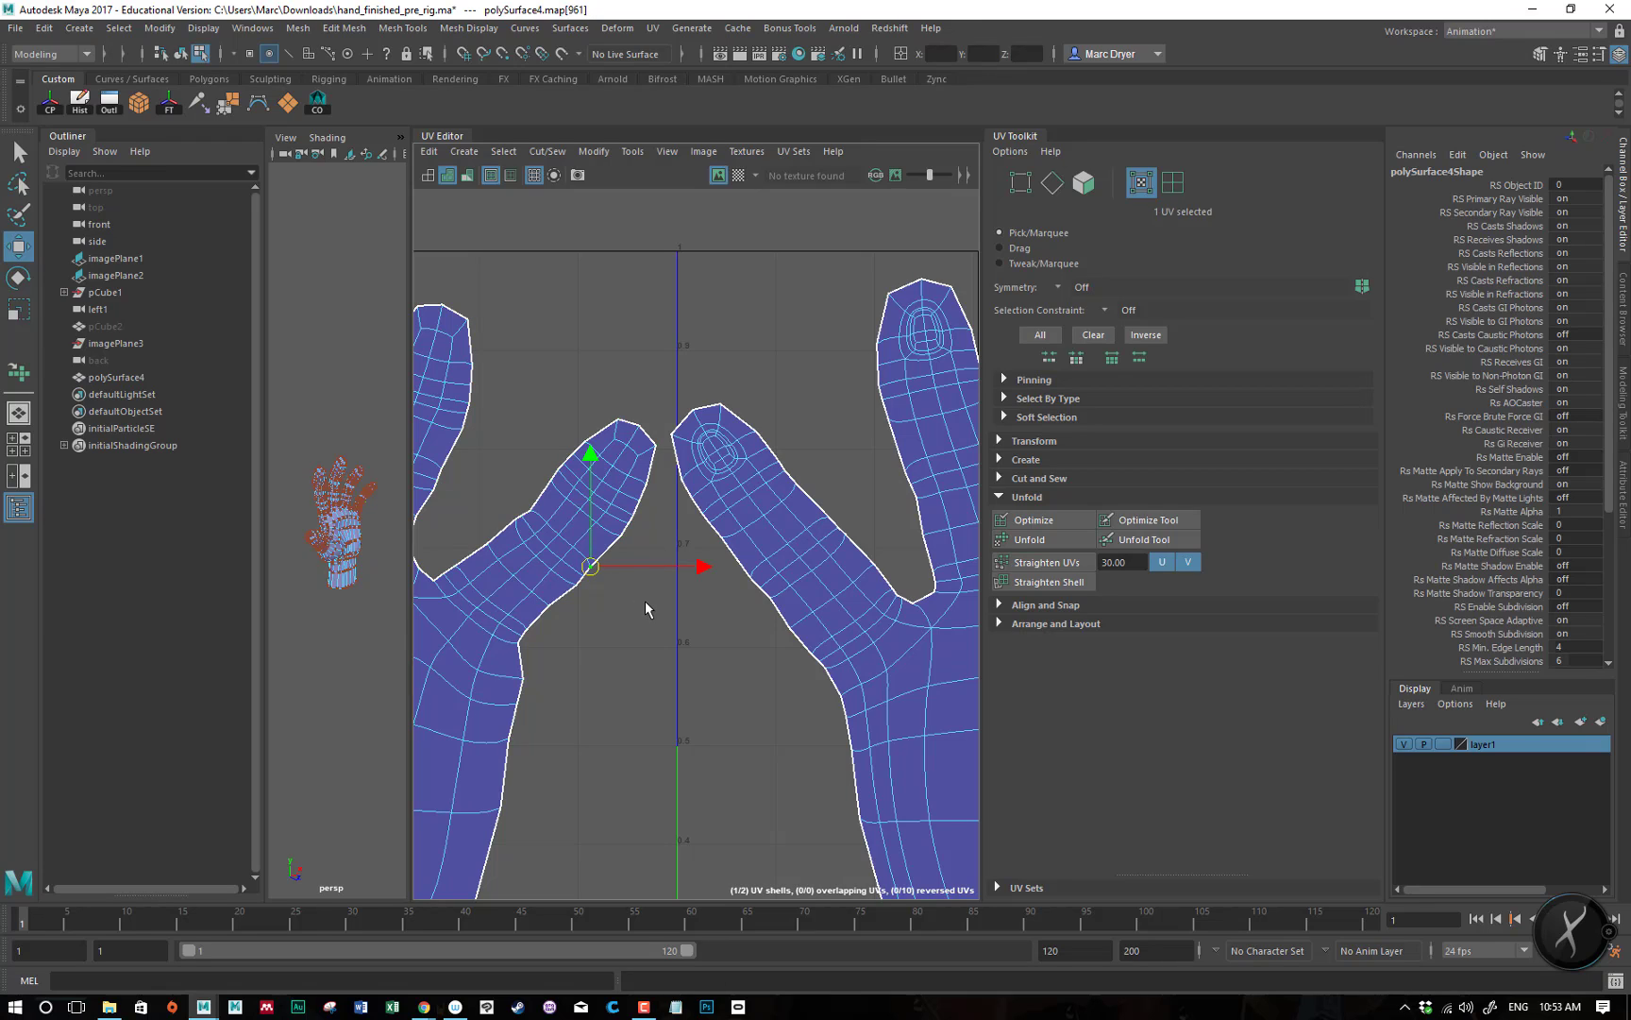
left_click(750, 577)
right_click_drag(801, 548, 693, 553)
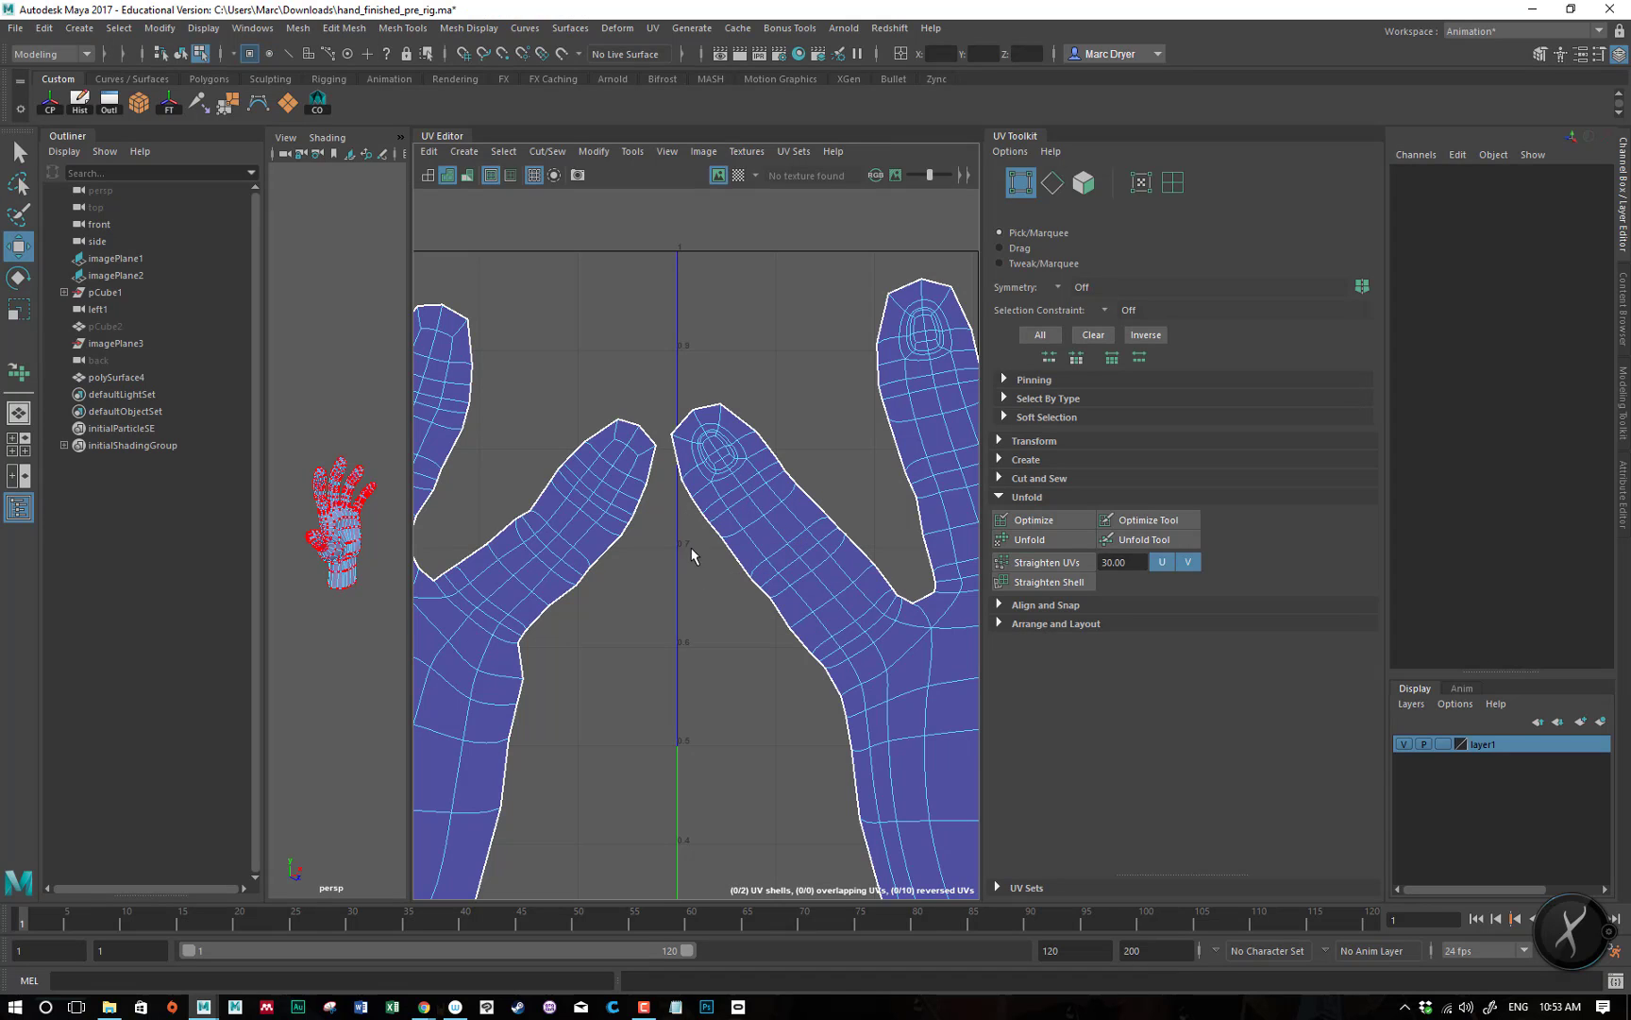
left_click(751, 576)
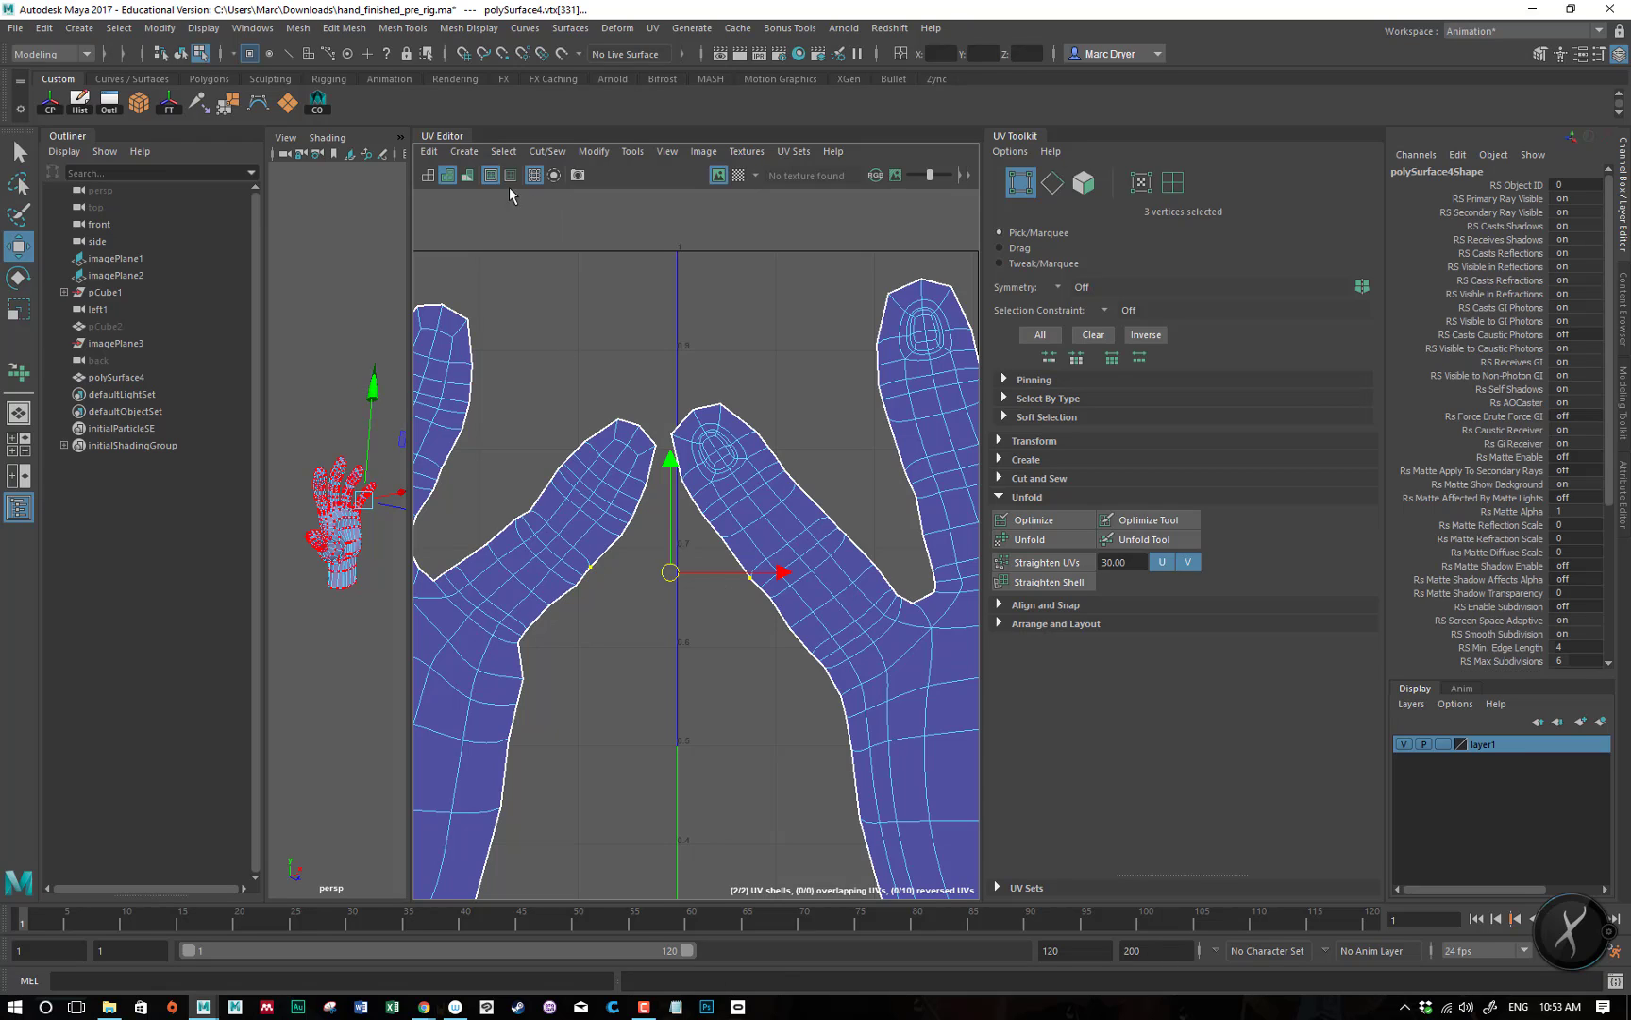
- Turn off the texture border display and select the little finger's shared border vertex and adjoining edge
left_click(488, 179)
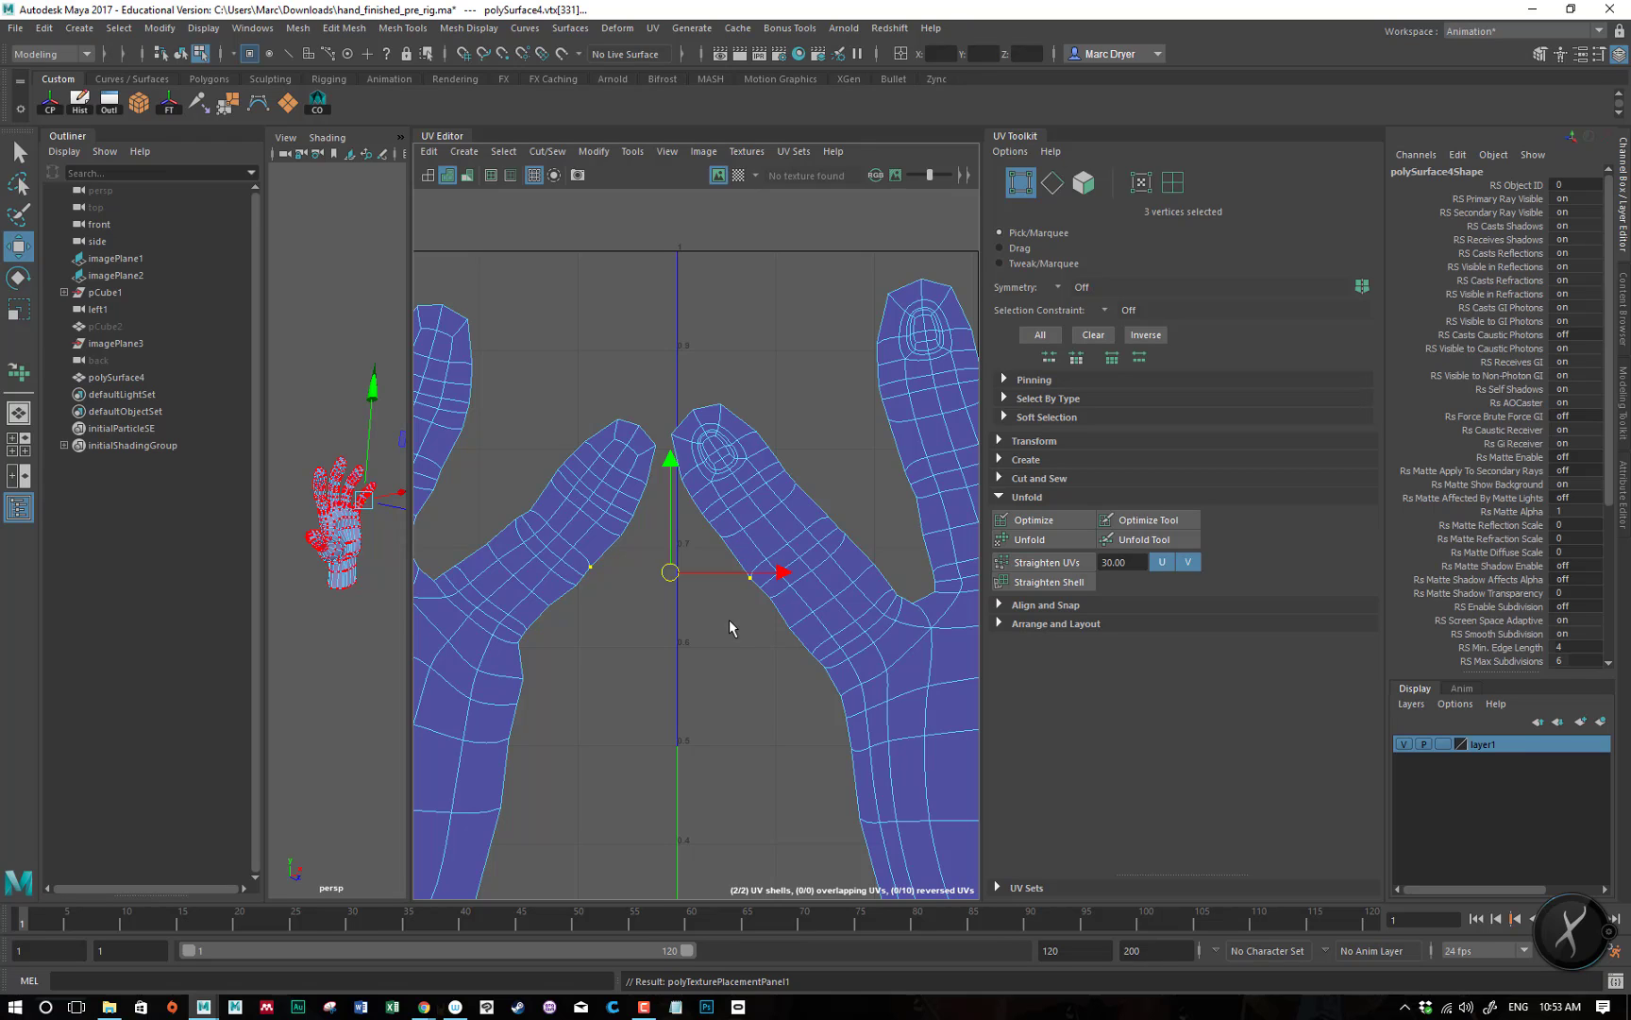
left_click(748, 577)
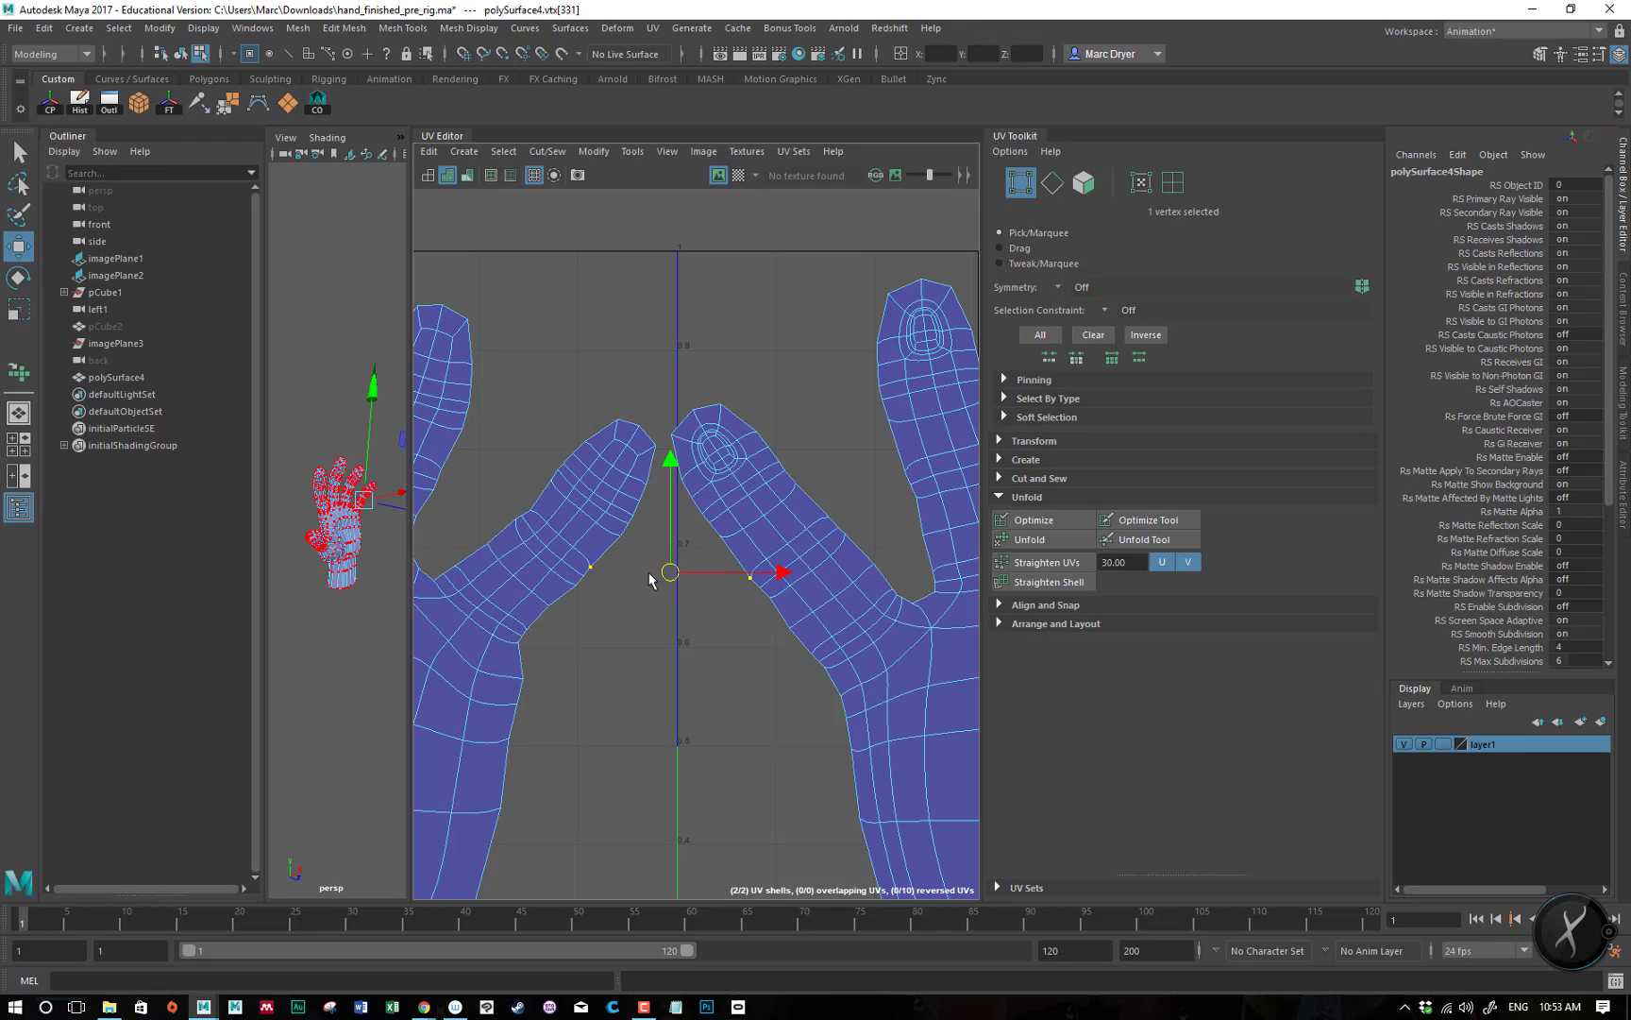
right_click_drag(748, 559, 750, 510)
left_click(736, 567)
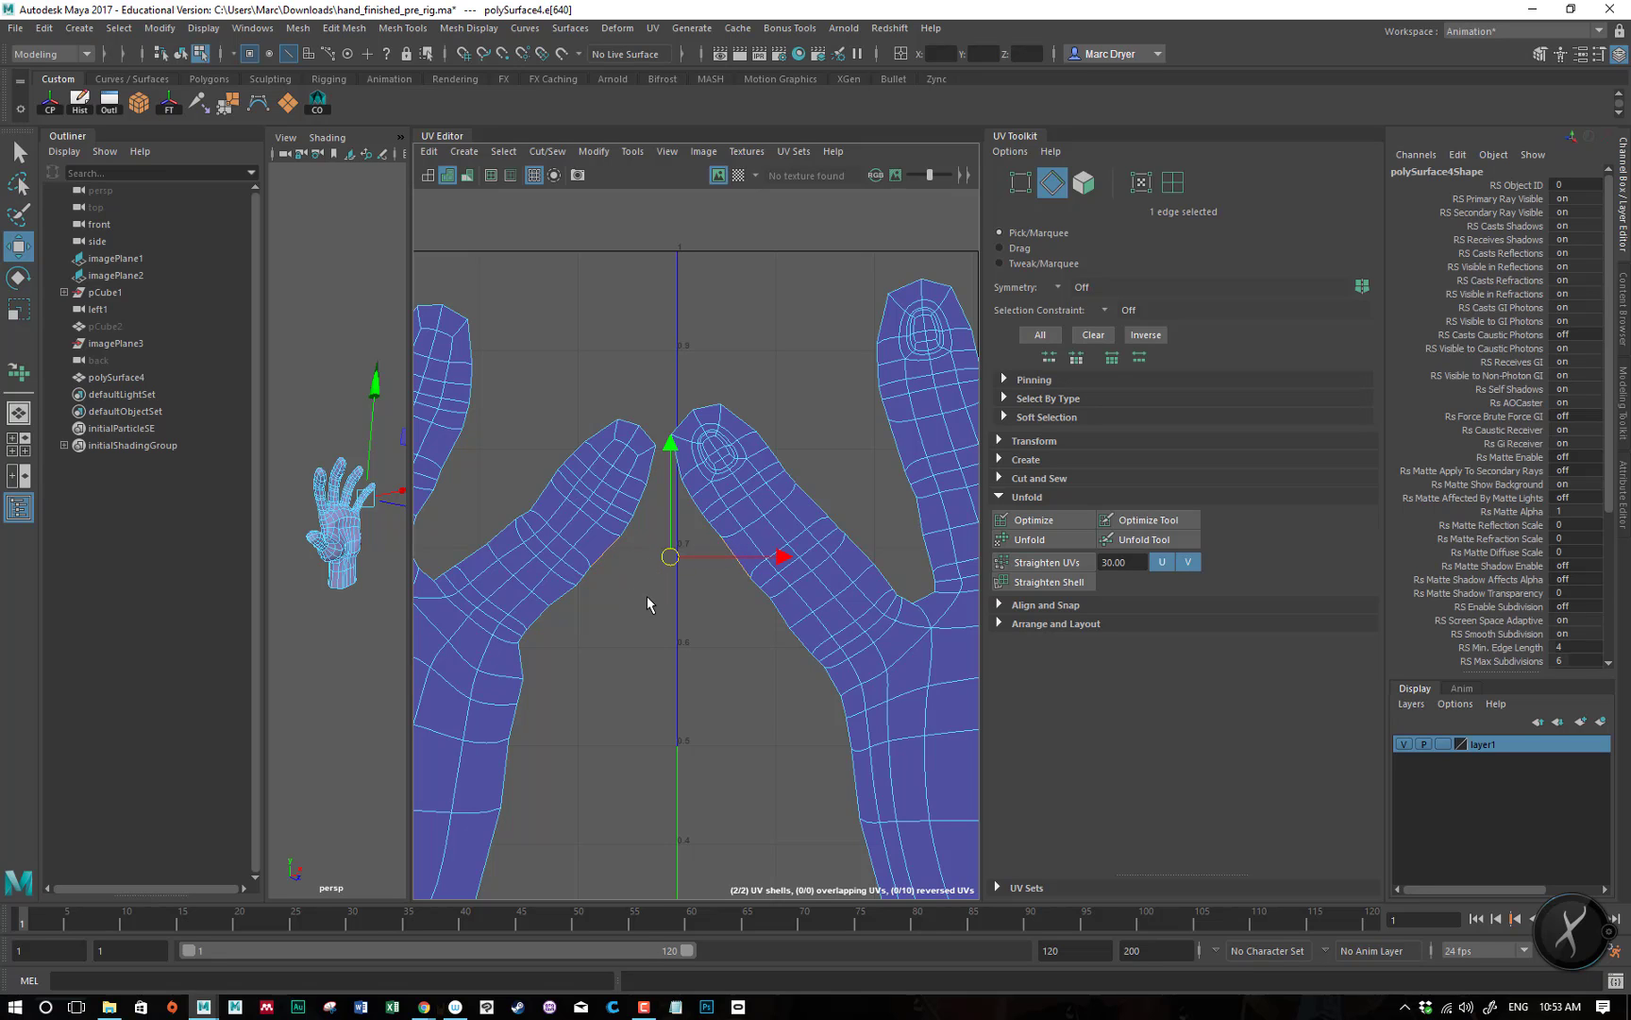
- With soft selection on, shift the tip and middle UVs of the back-of-hand shell's little finger toward the ring finger
scroll(652, 605, "down", 2)
mouse_move(655, 619)
middle_mouse_down("alt")
mouse_move(675, 562)
mouse_move(682, 607)
middle_mouse_up("alt")
right_click_drag(803, 483, 815, 485)
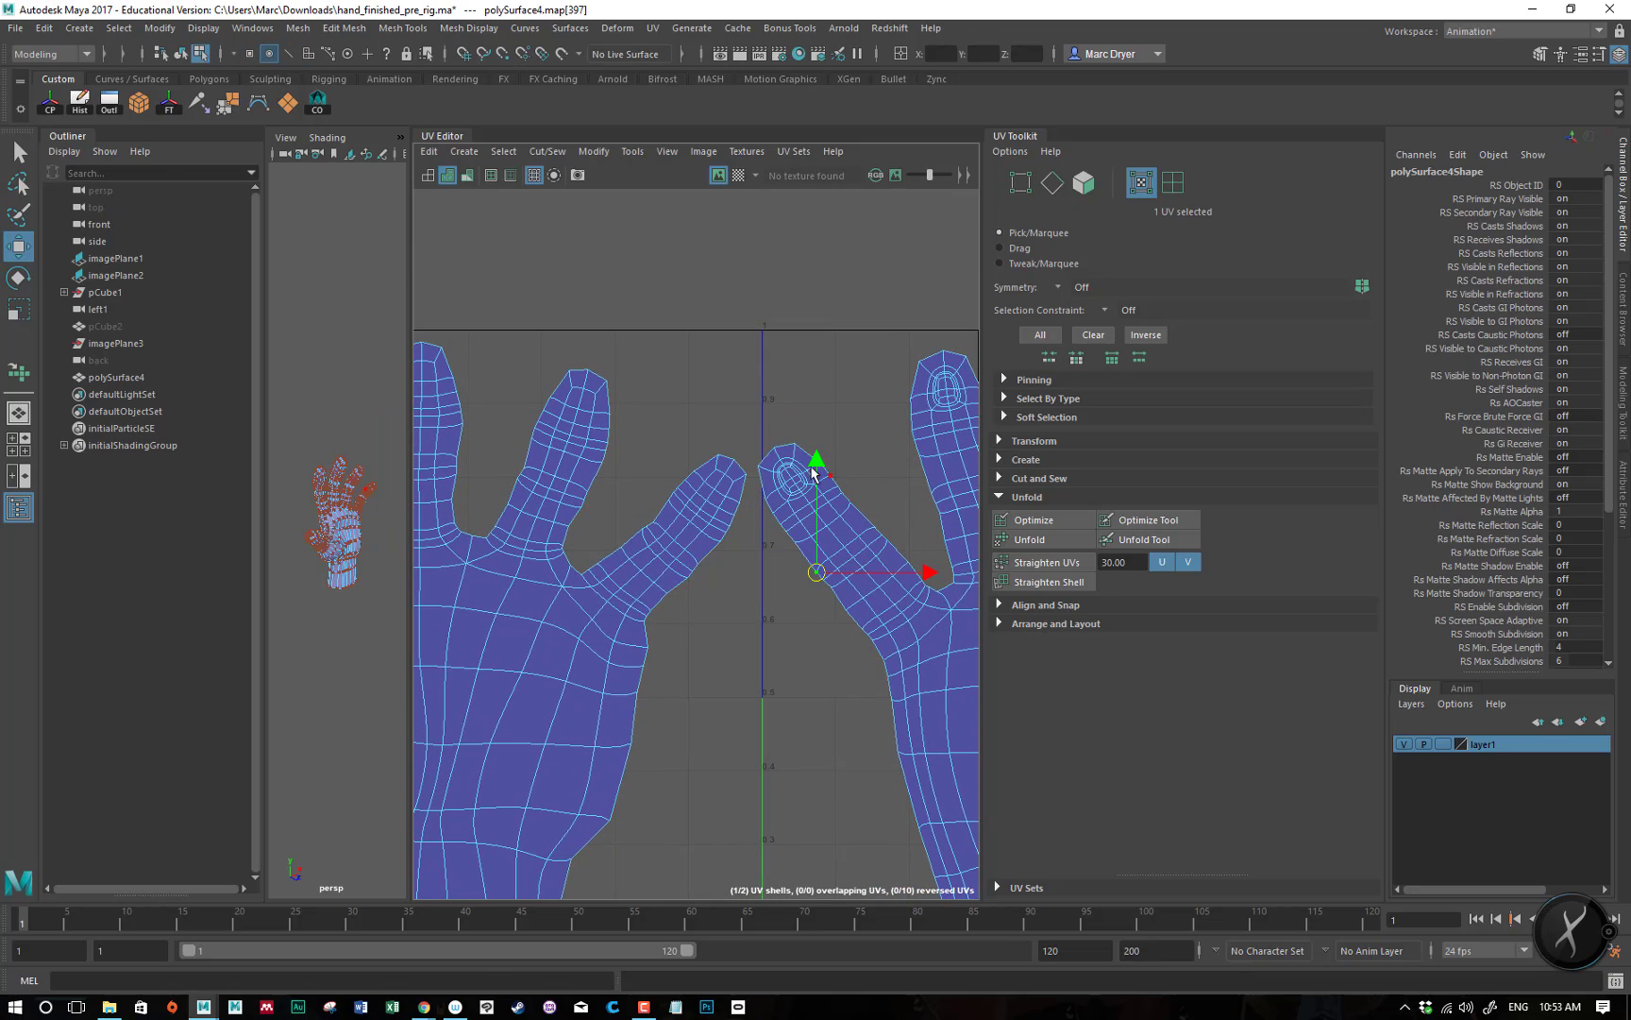
left_click_drag(751, 438, 715, 531)
key("b")
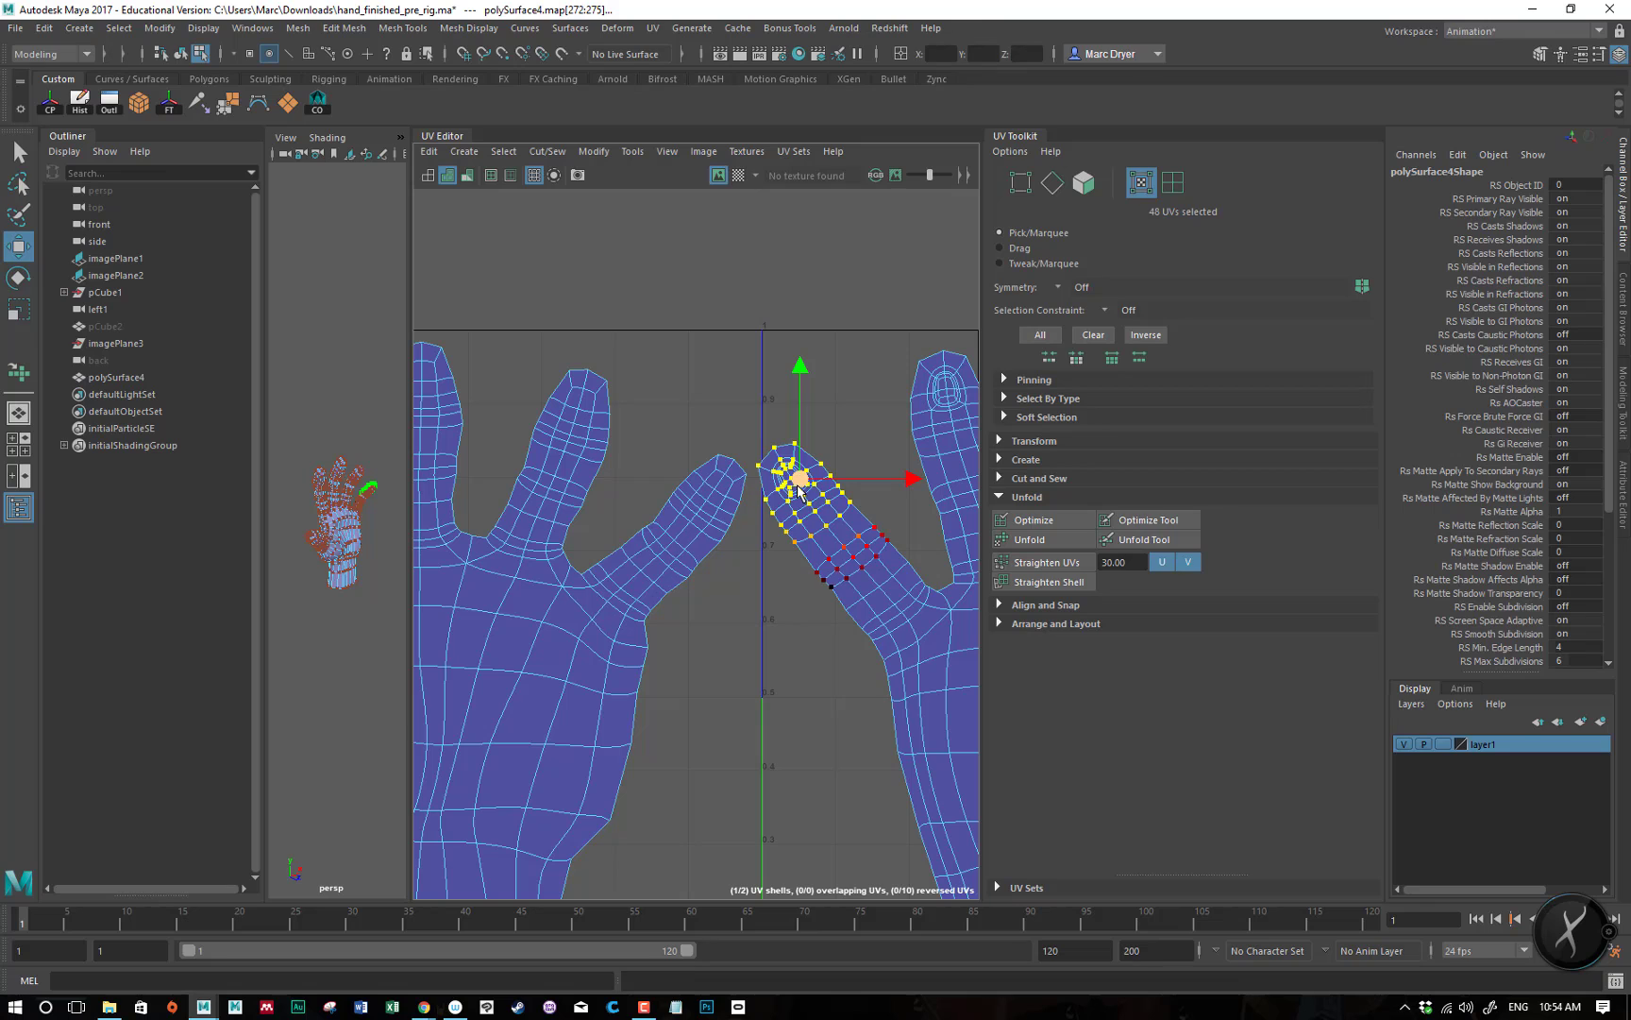
left_click_drag(800, 483, 827, 461)
left_click_drag(795, 539, 914, 623)
left_click_drag(913, 501, 846, 582)
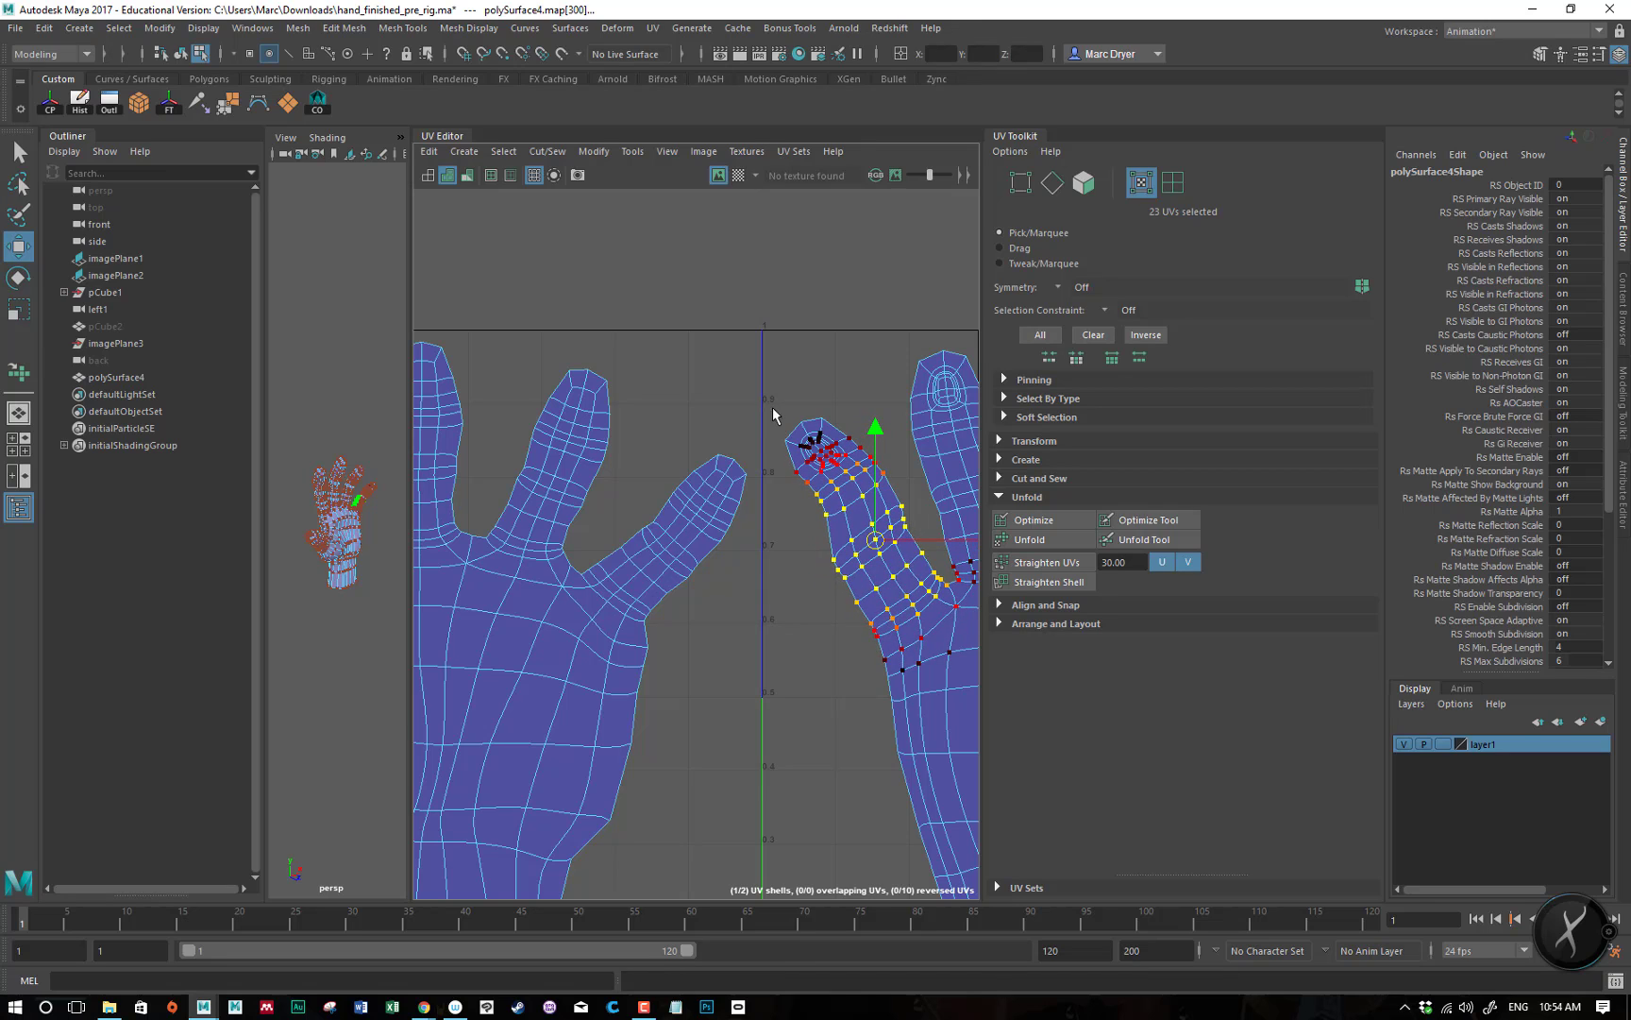
- Raise the little fingertip UVs of the back-of-hand shell and rotate them to align with the finger
left_click_drag(773, 414, 839, 409)
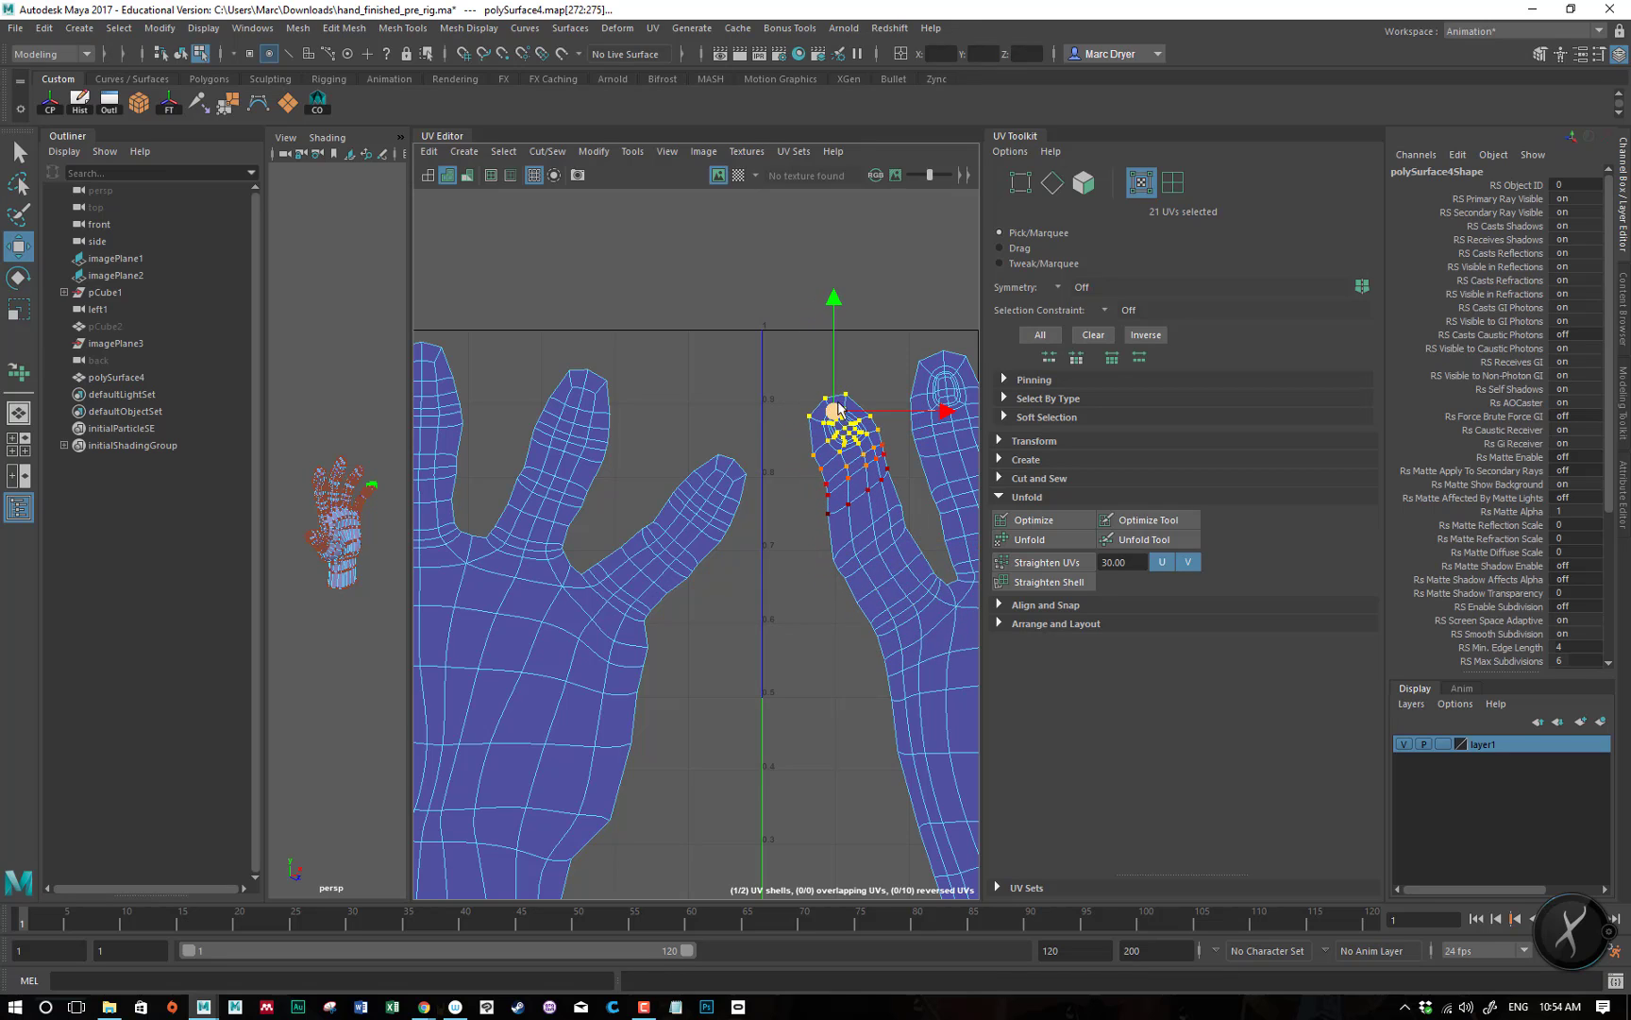
key("e")
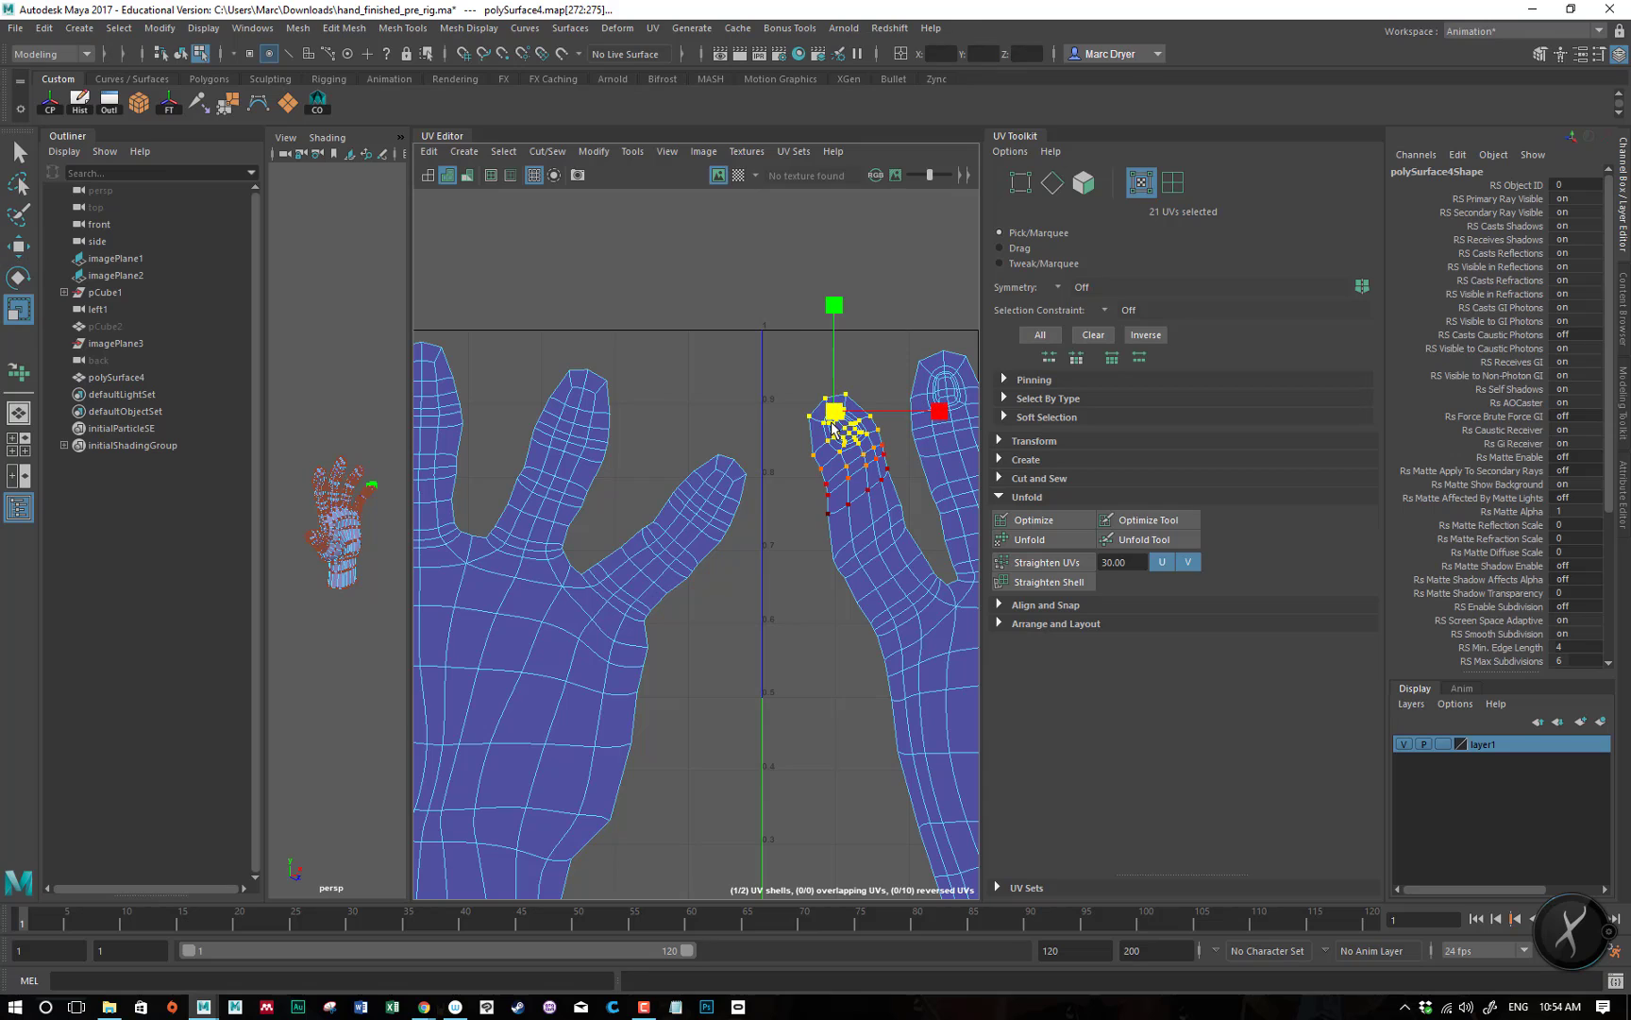
left_click_drag(918, 353, 904, 443)
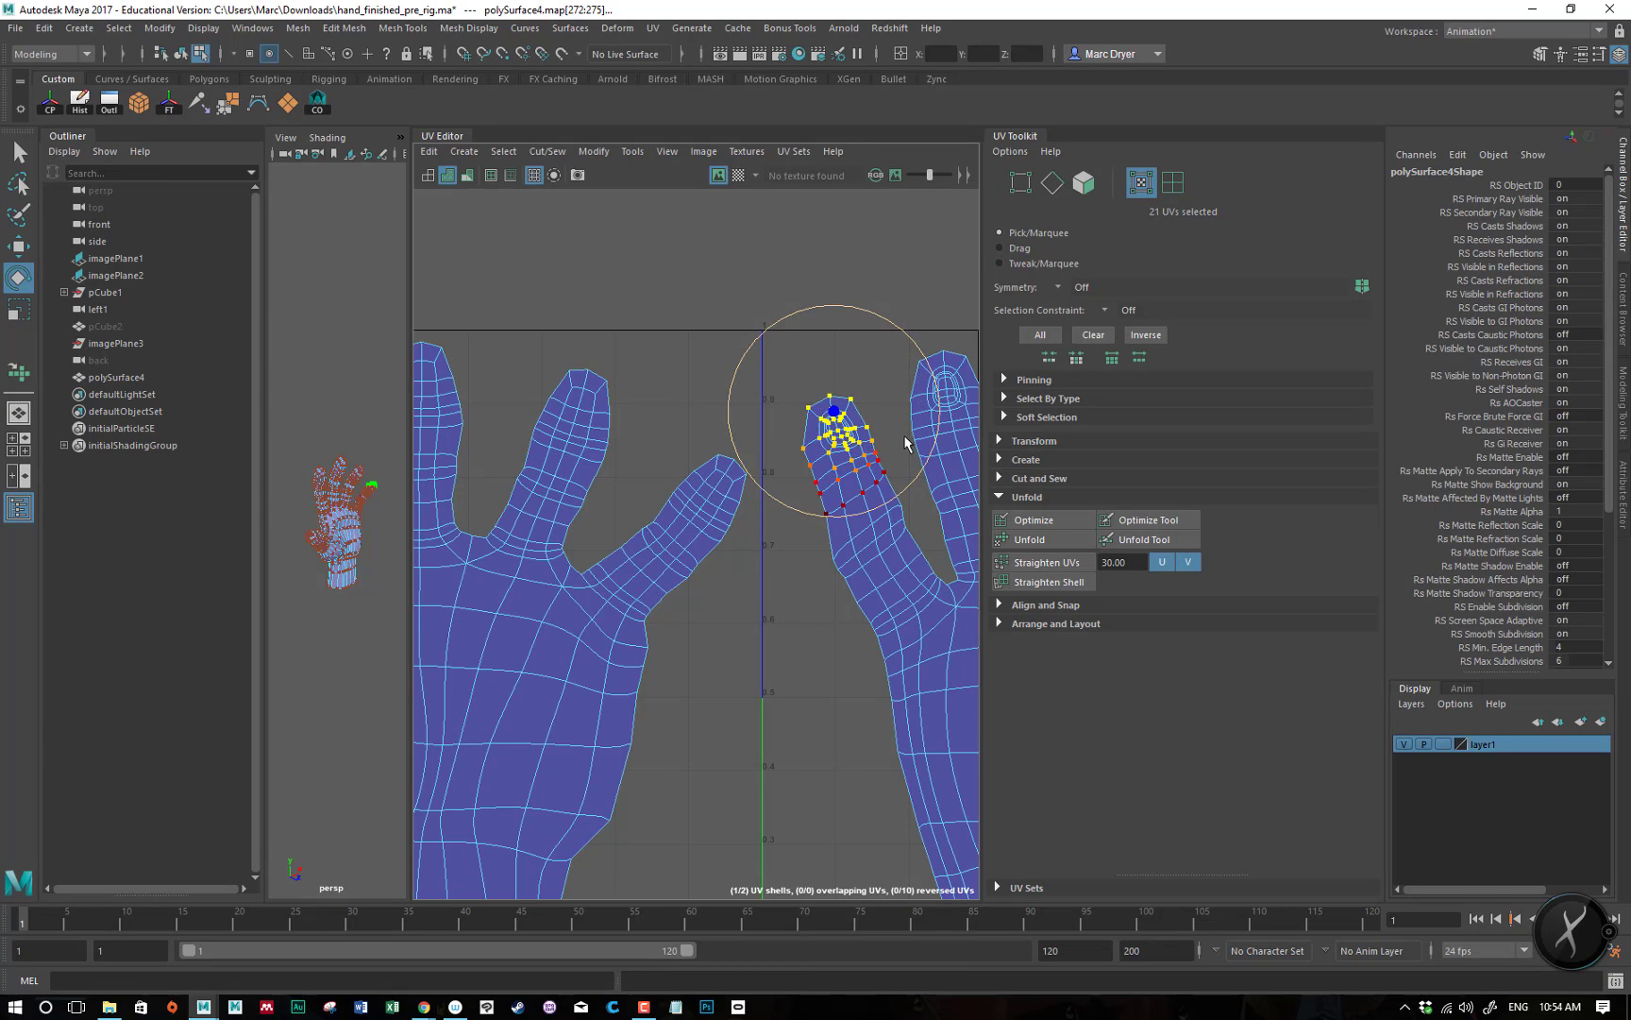
- Nudge two border UVs on the outer edge of the back-of-hand shell's little finger slightly inward
left_click(840, 573)
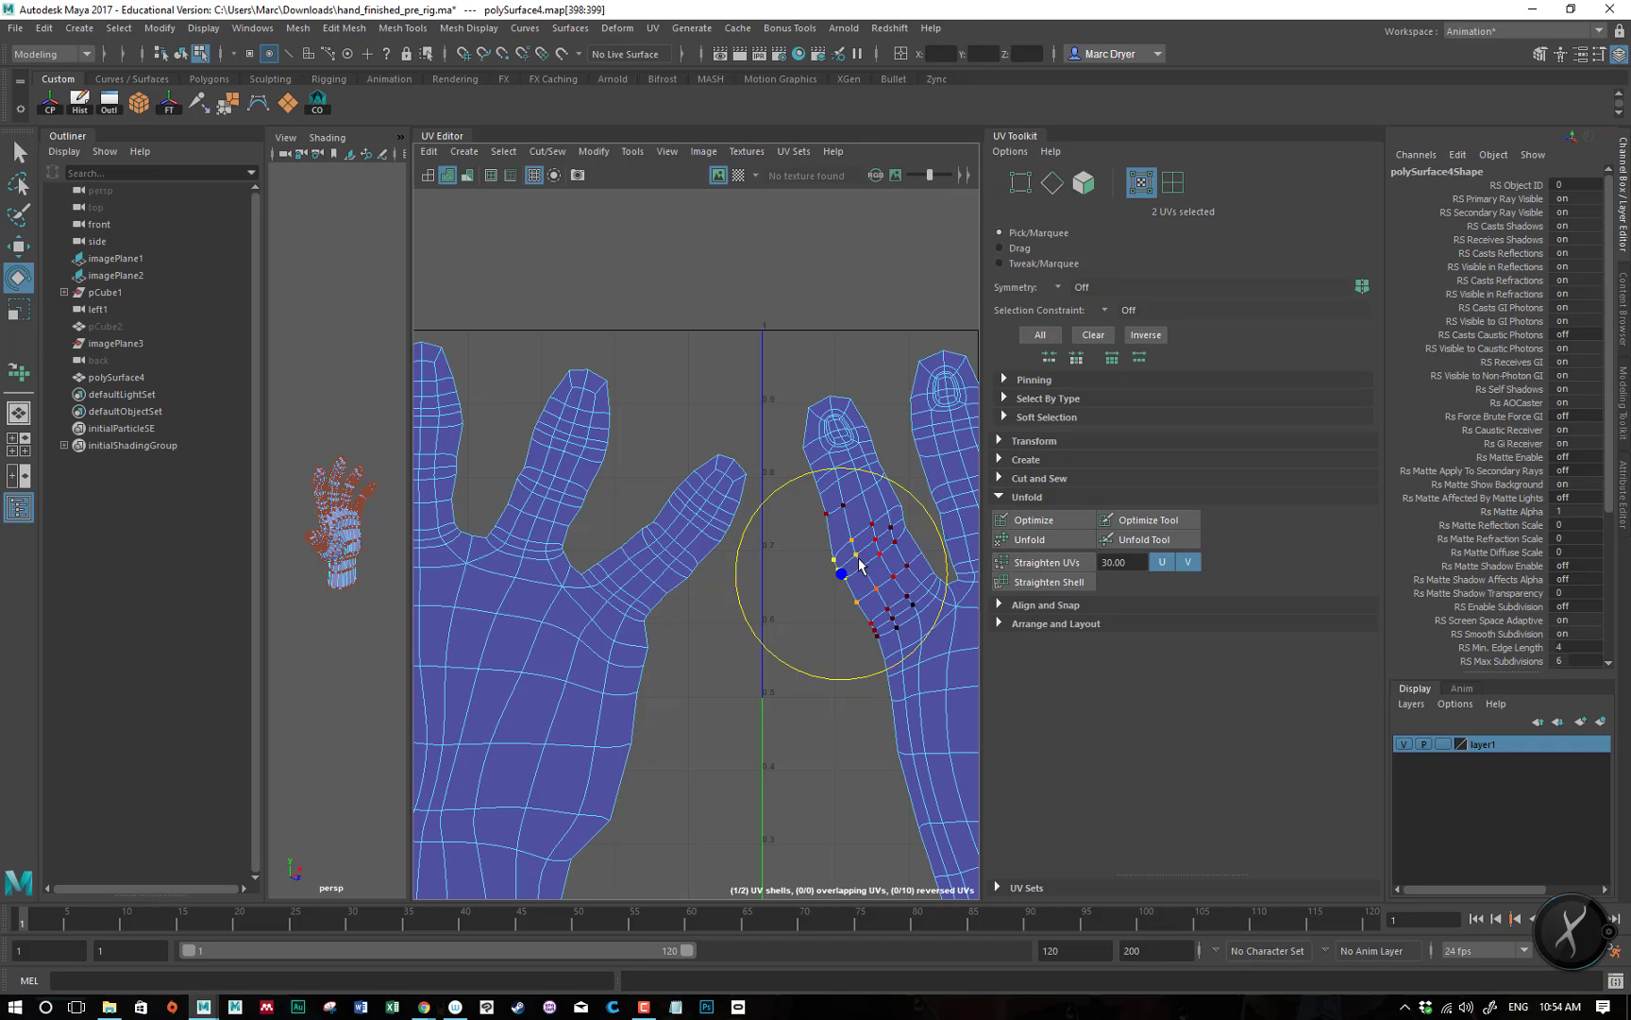
key("w")
left_click_drag(841, 573, 850, 567)
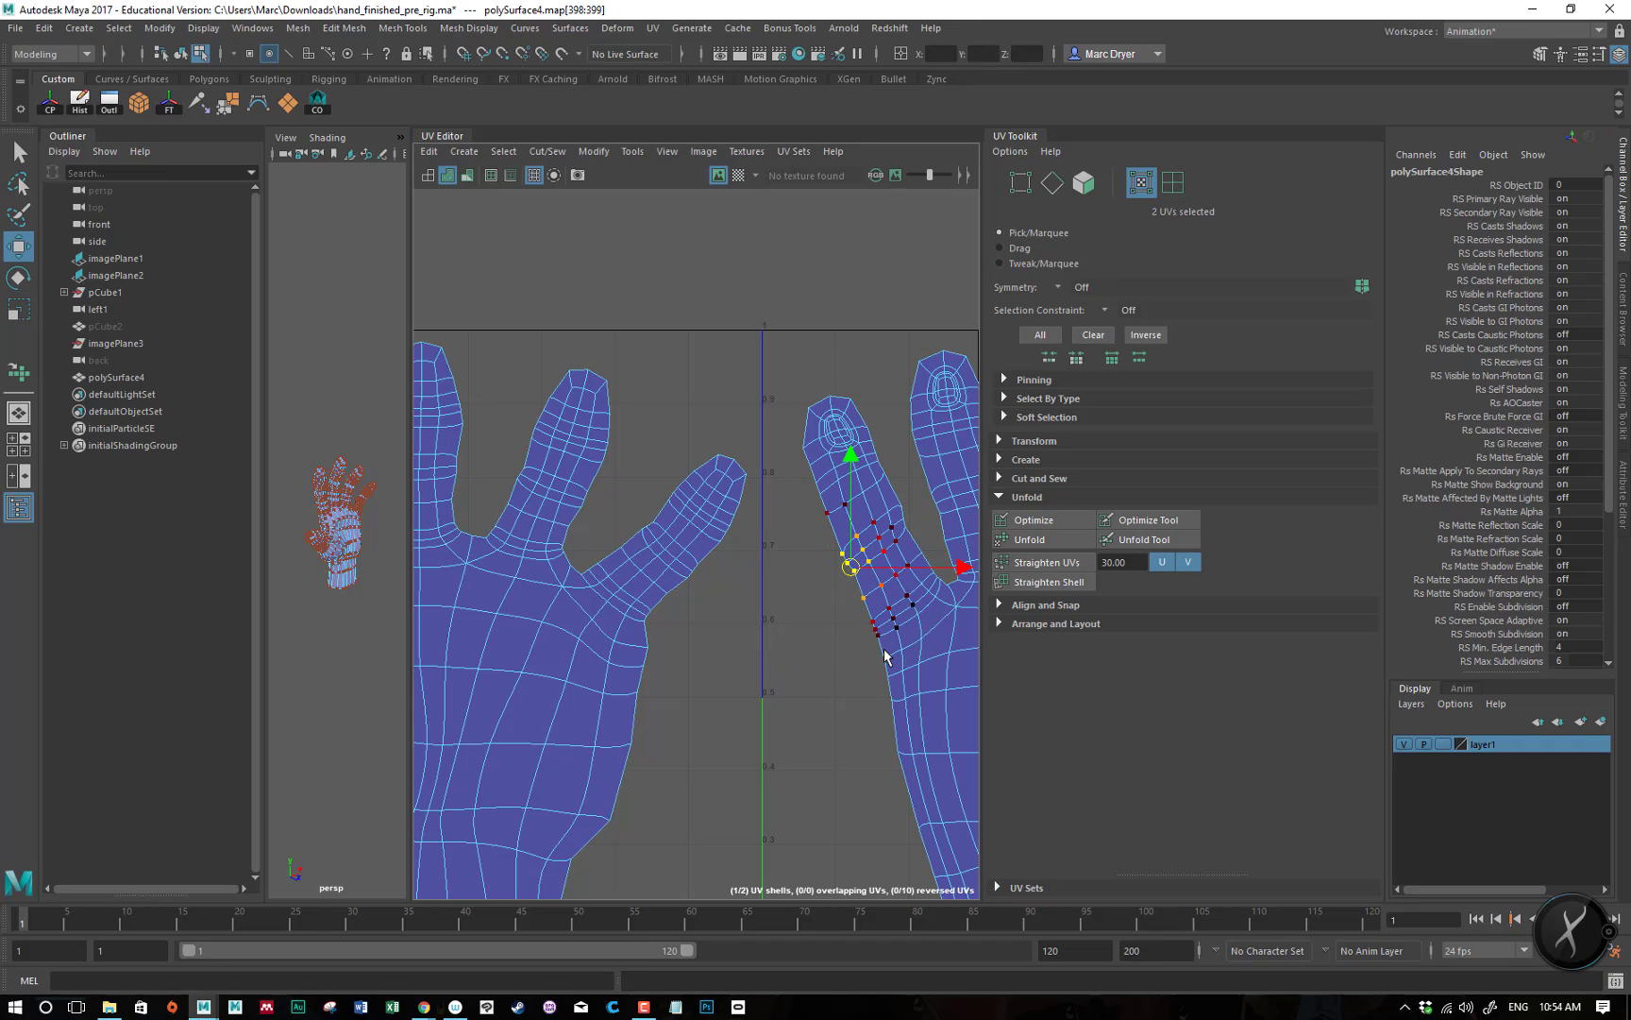
- Move the wrist border UV on the little-finger side of both hand shells slightly outward to straighten the outline
right_click_drag(920, 619, 732, 604, "alt")
middle_click_drag(745, 633, 555, 533, "alt")
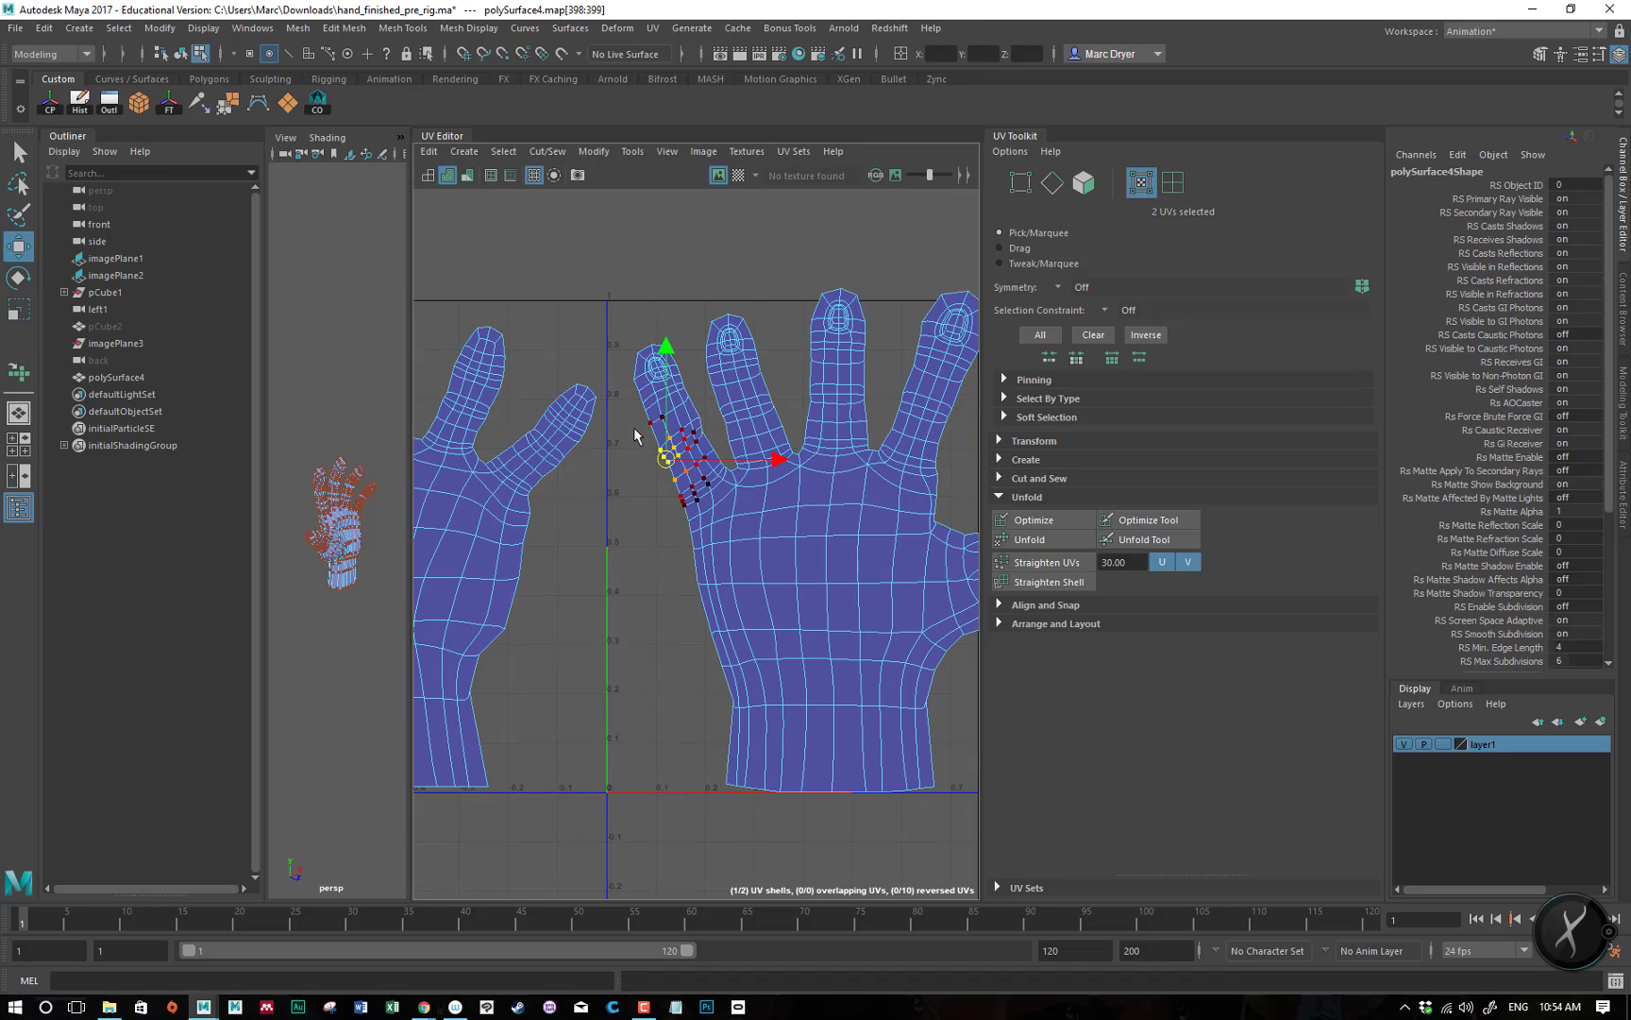
left_click(733, 702)
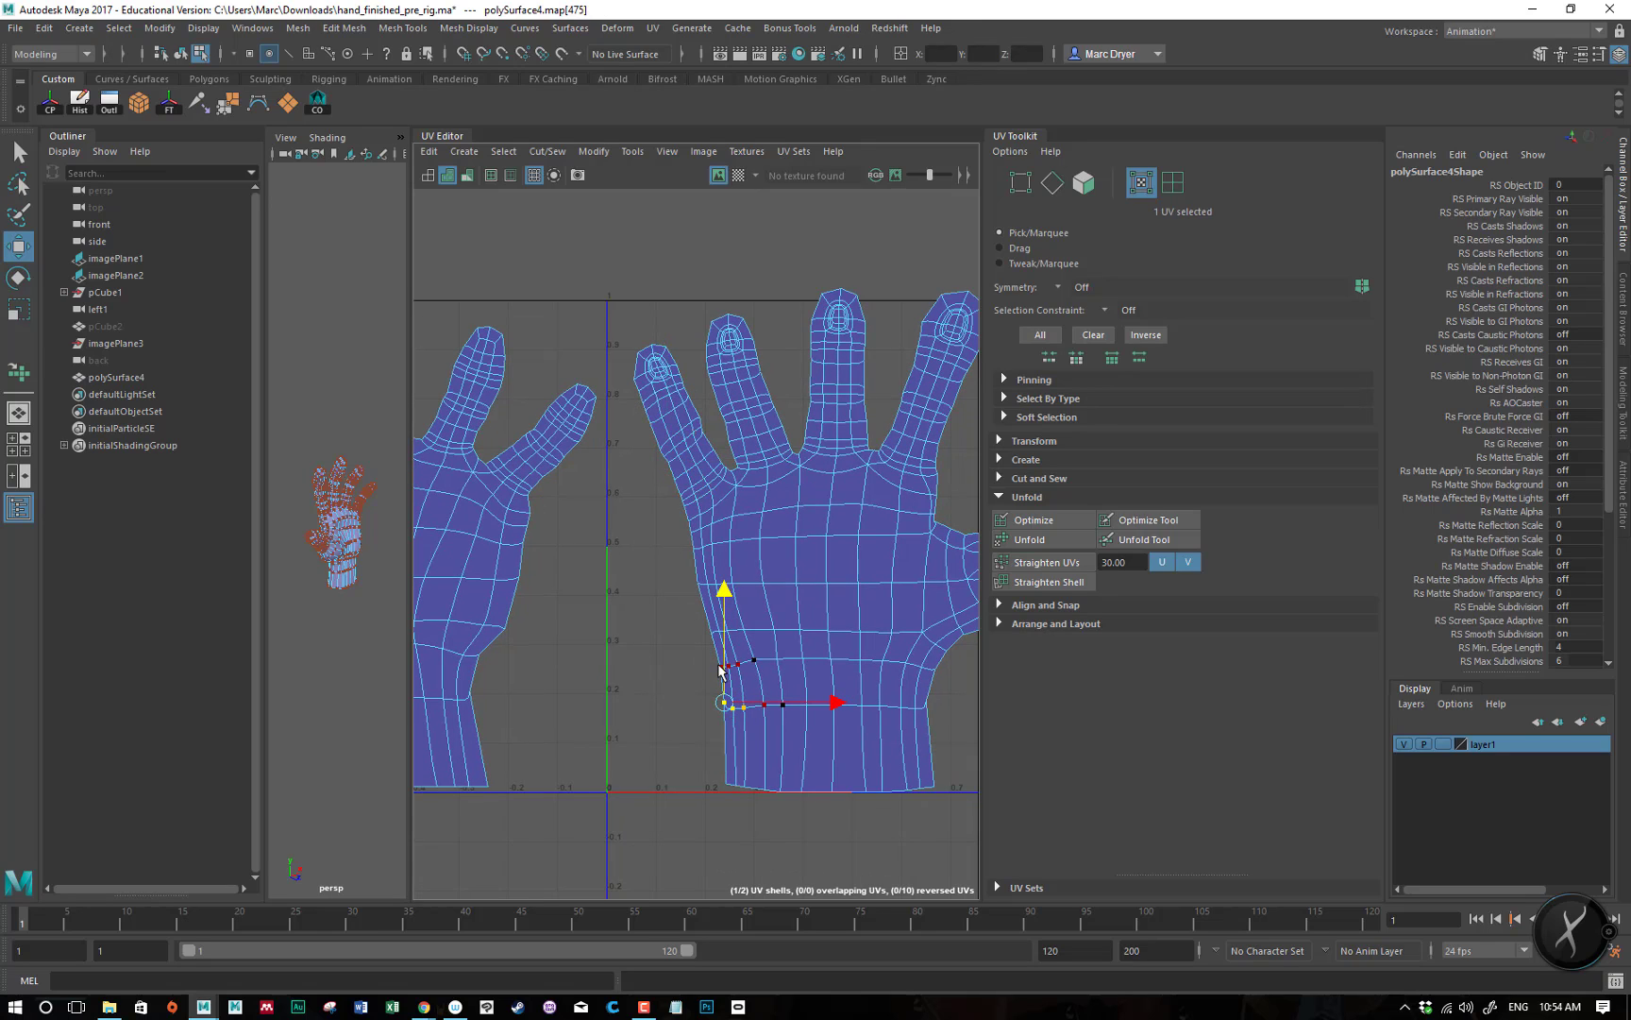
right_click_drag(618, 611, 539, 565, "alt")
middle_click_drag(539, 565, 706, 591, "alt")
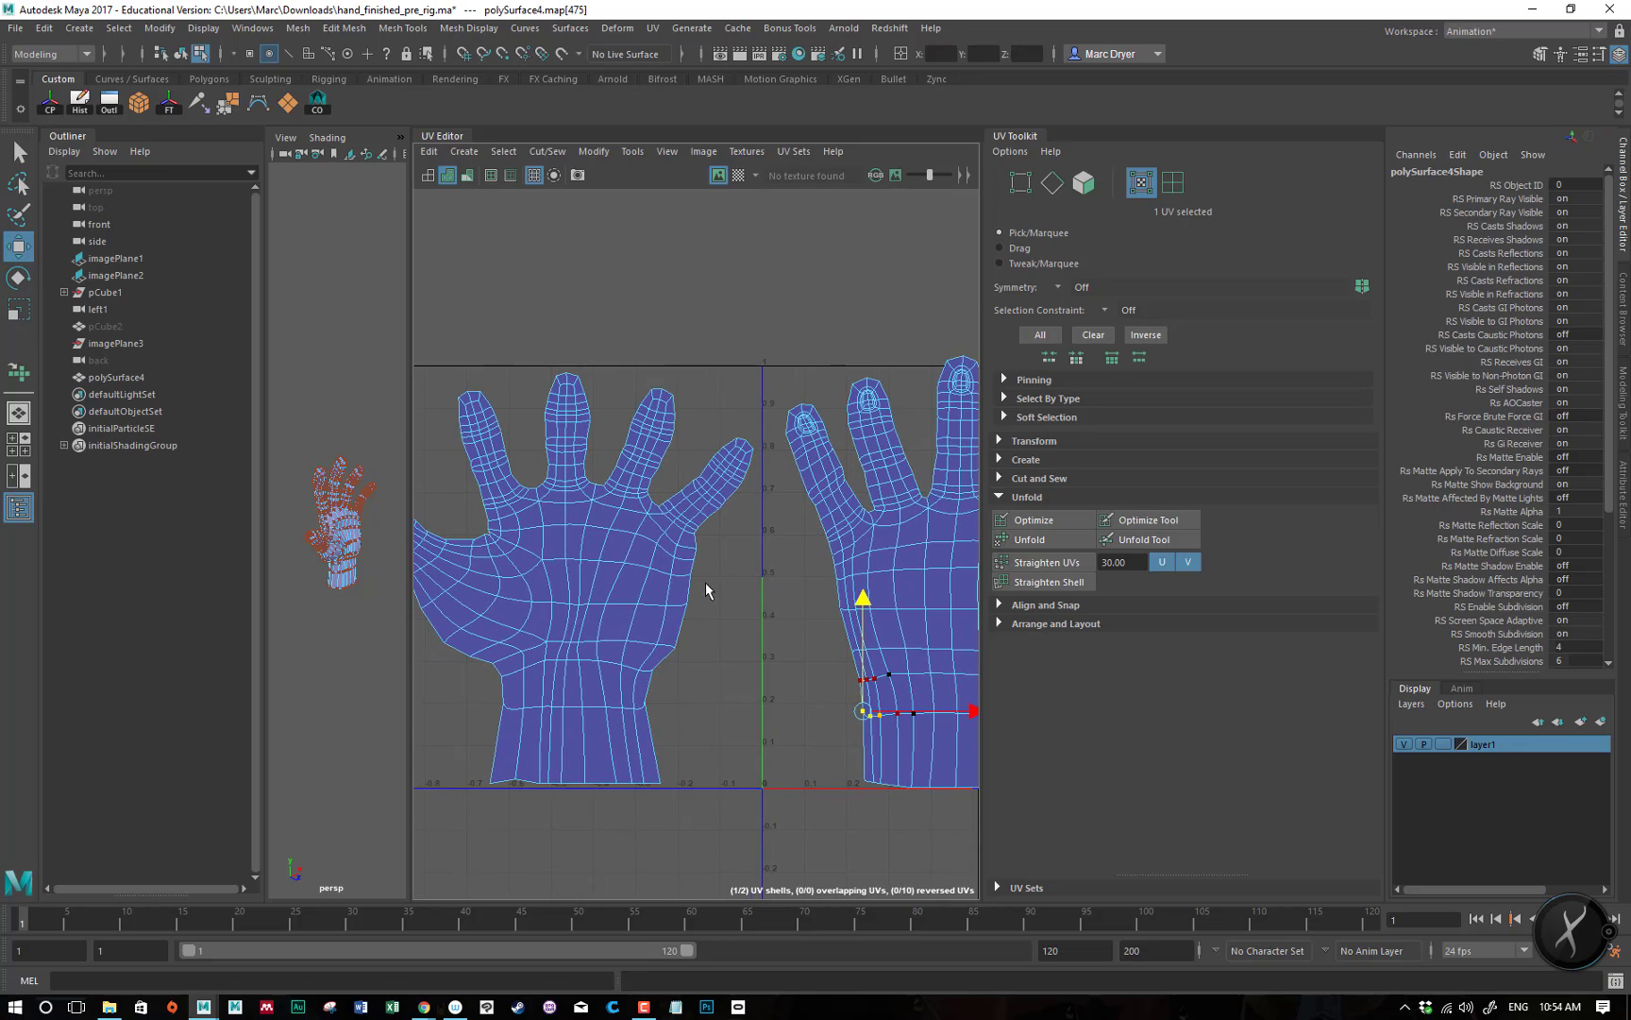
left_click(653, 704)
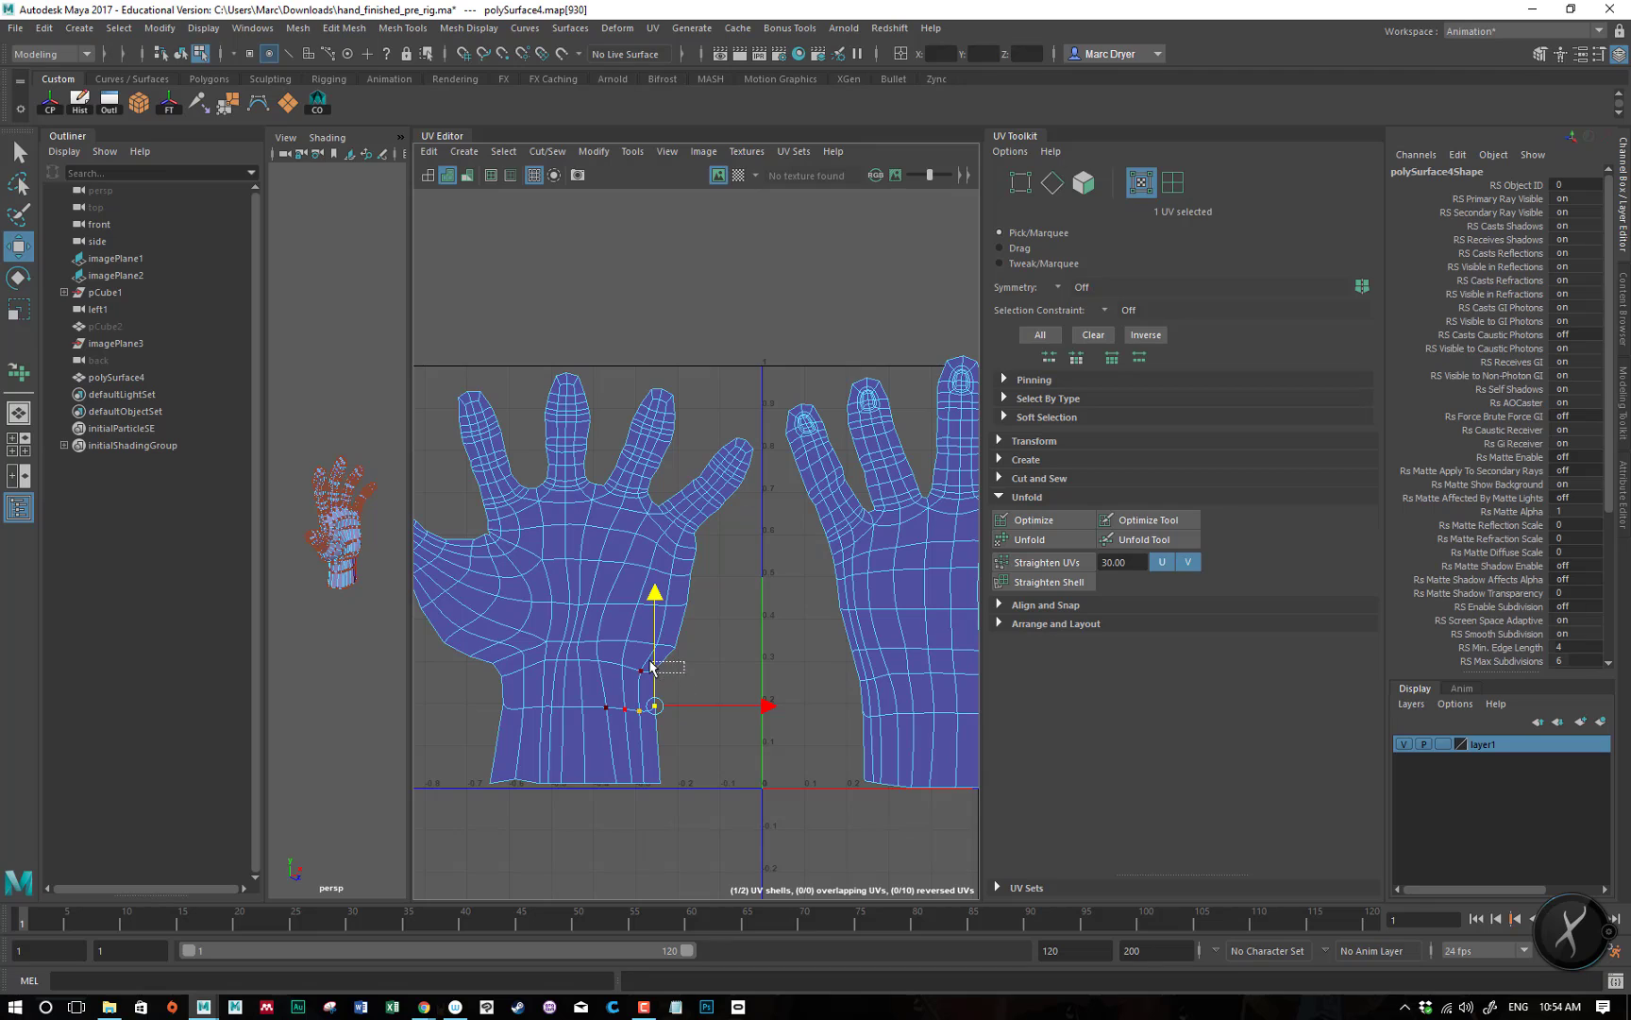
- Nudge the border UV just above the wrist on the little-finger side of the palm shell to smooth the outline
left_click(649, 672)
left_click(669, 673)
left_click_drag(669, 676, 666, 674)
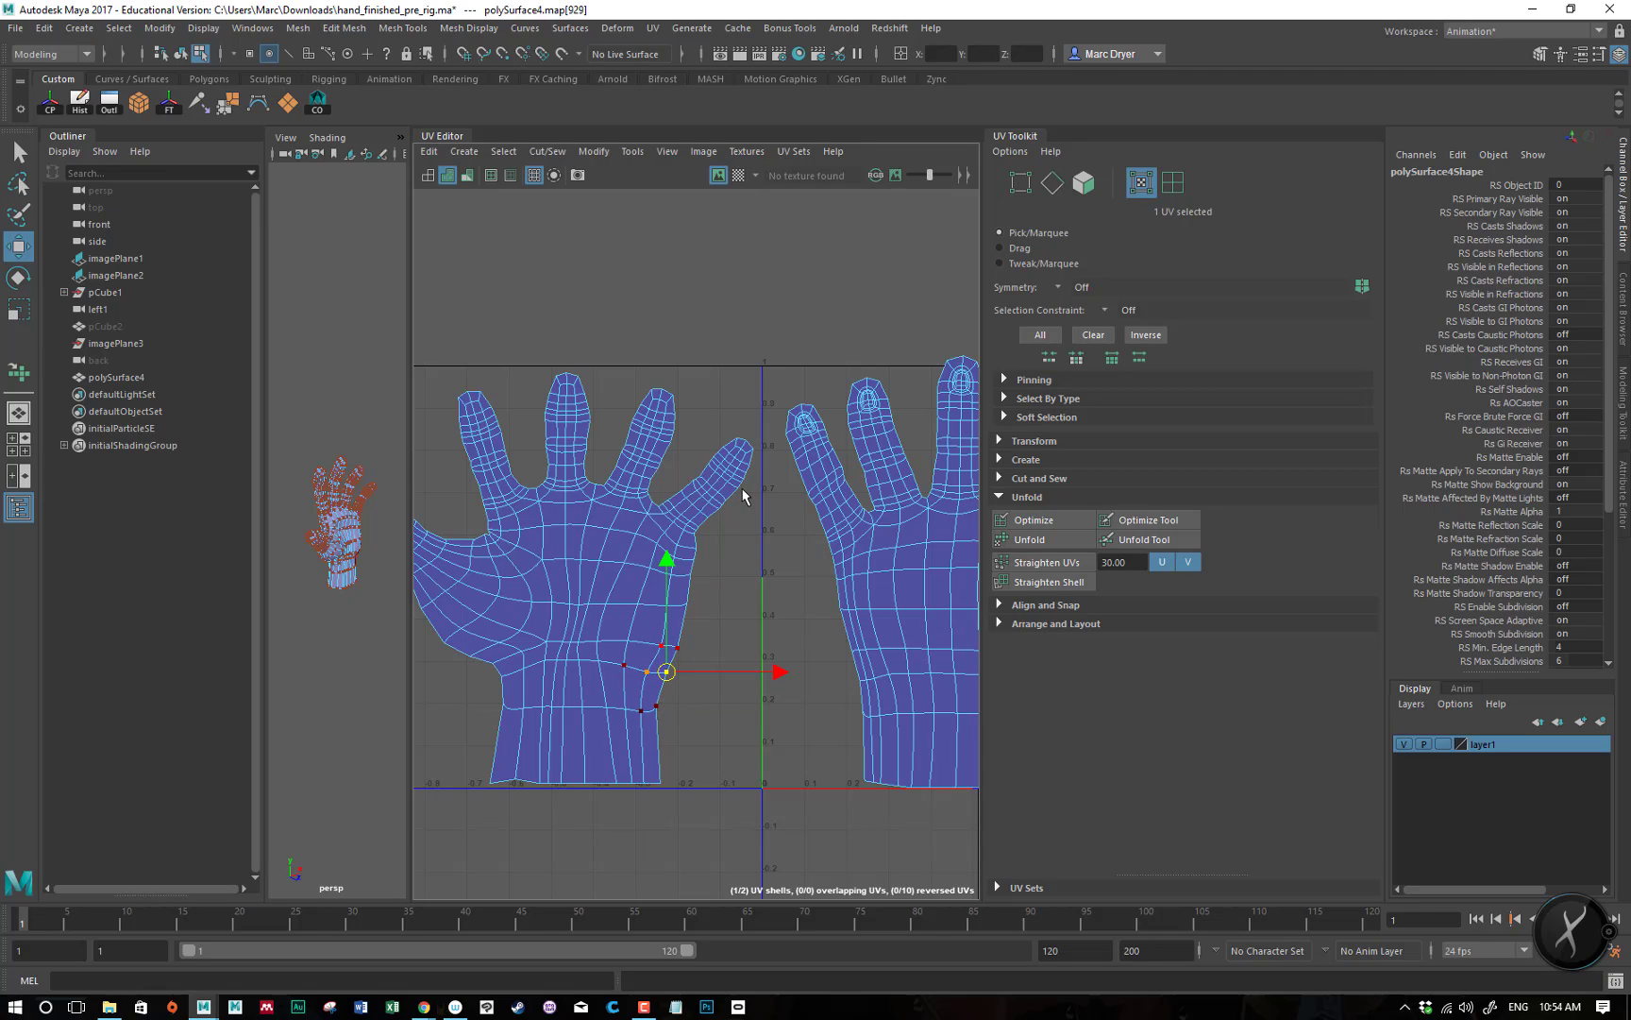
- With soft selection, shift the little fingertip UVs of the palm shell toward the ring finger to make the finger more upright
left_click_drag(727, 420, 703, 488)
key("ctrl+z")
key("ctrl+z")
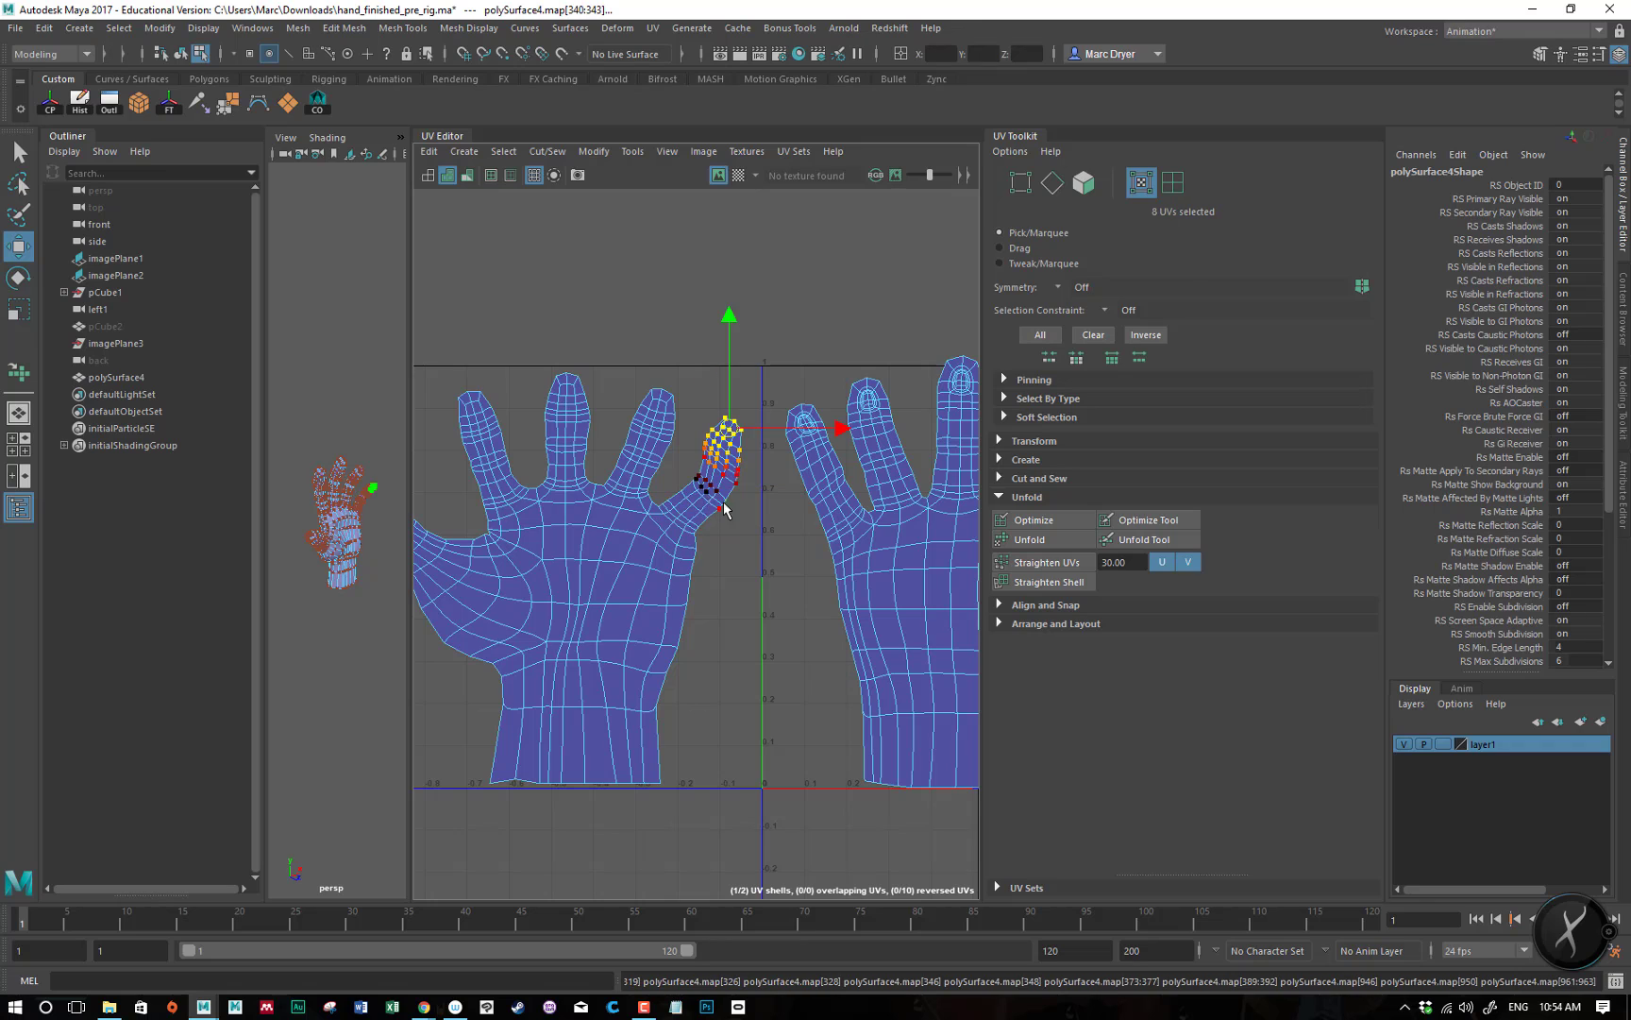
right_click_drag(667, 517, 901, 526, "alt")
middle_click_drag(727, 489, 719, 536, "alt")
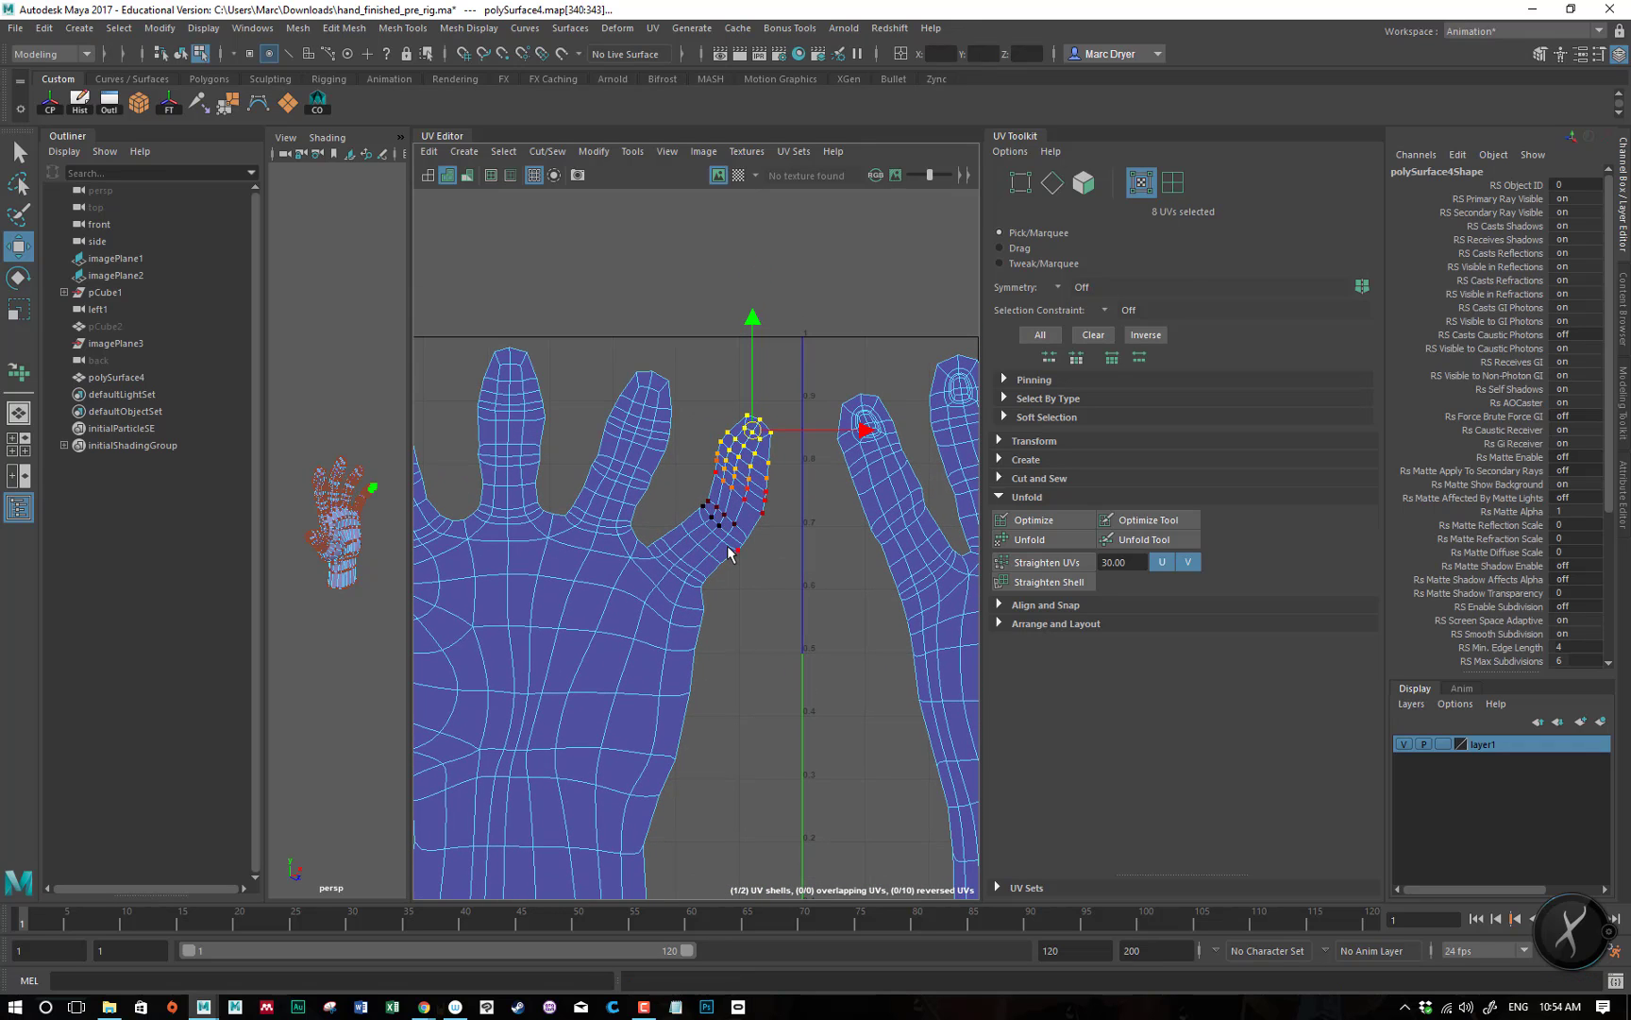
right_click(728, 553)
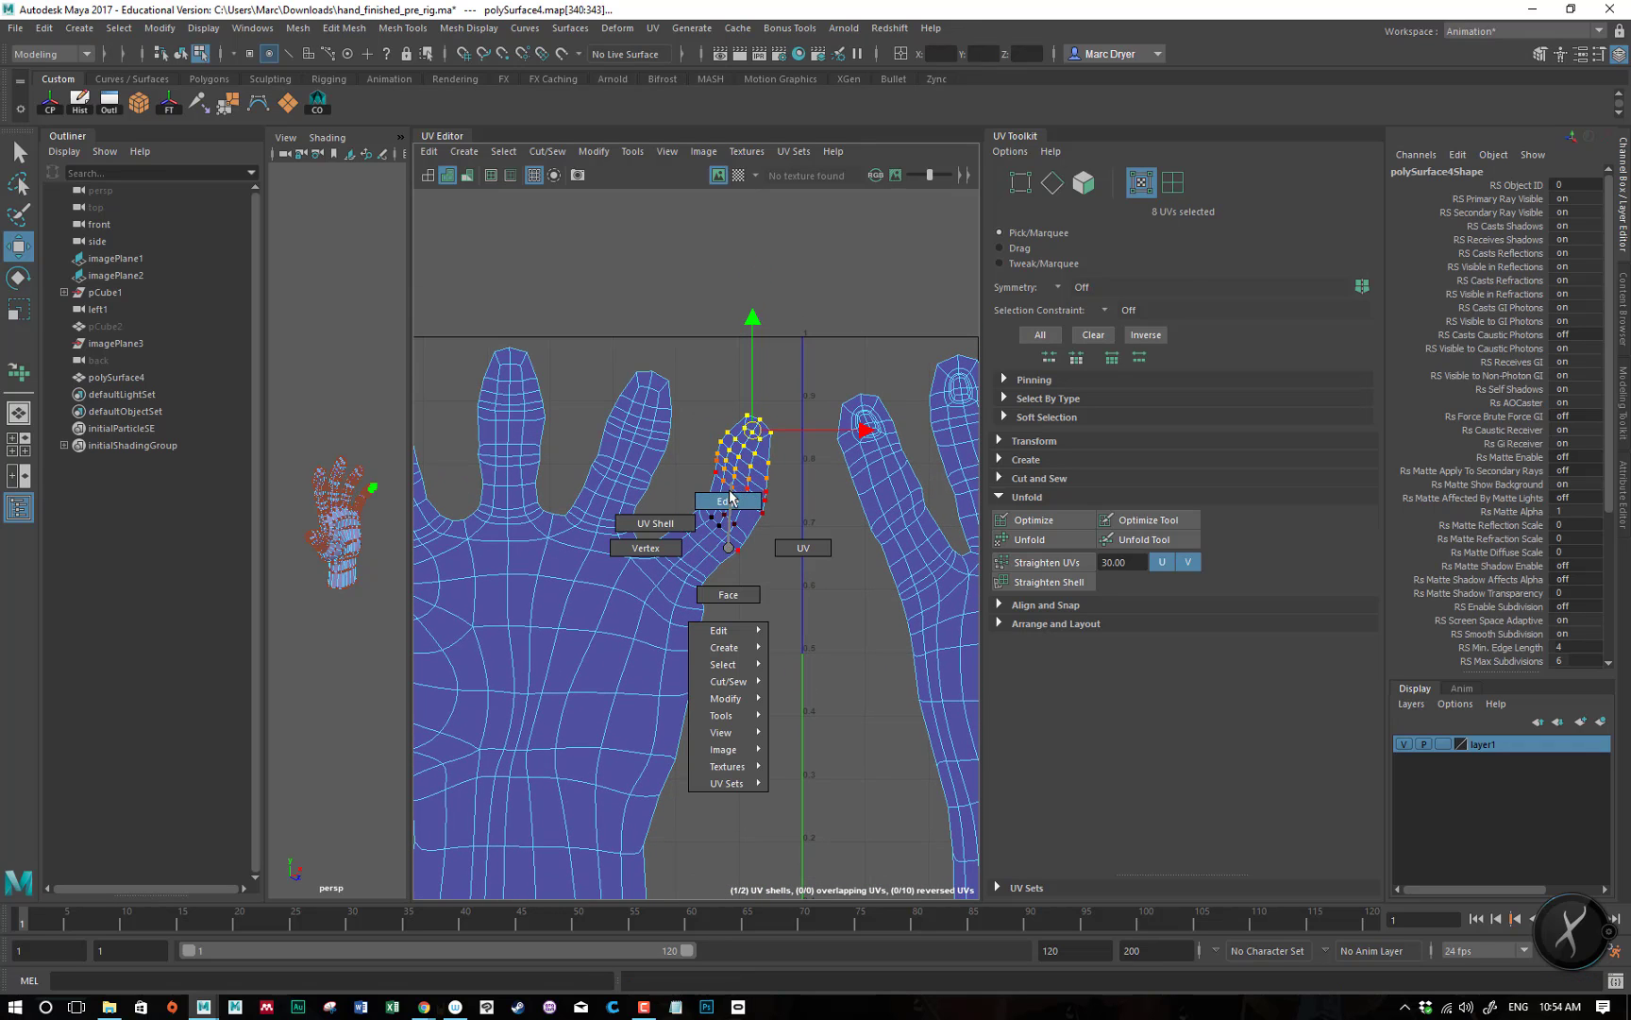
left_click(728, 502)
left_click(724, 527)
left_click_drag(724, 528, 712, 521)
key("ctrl+z")
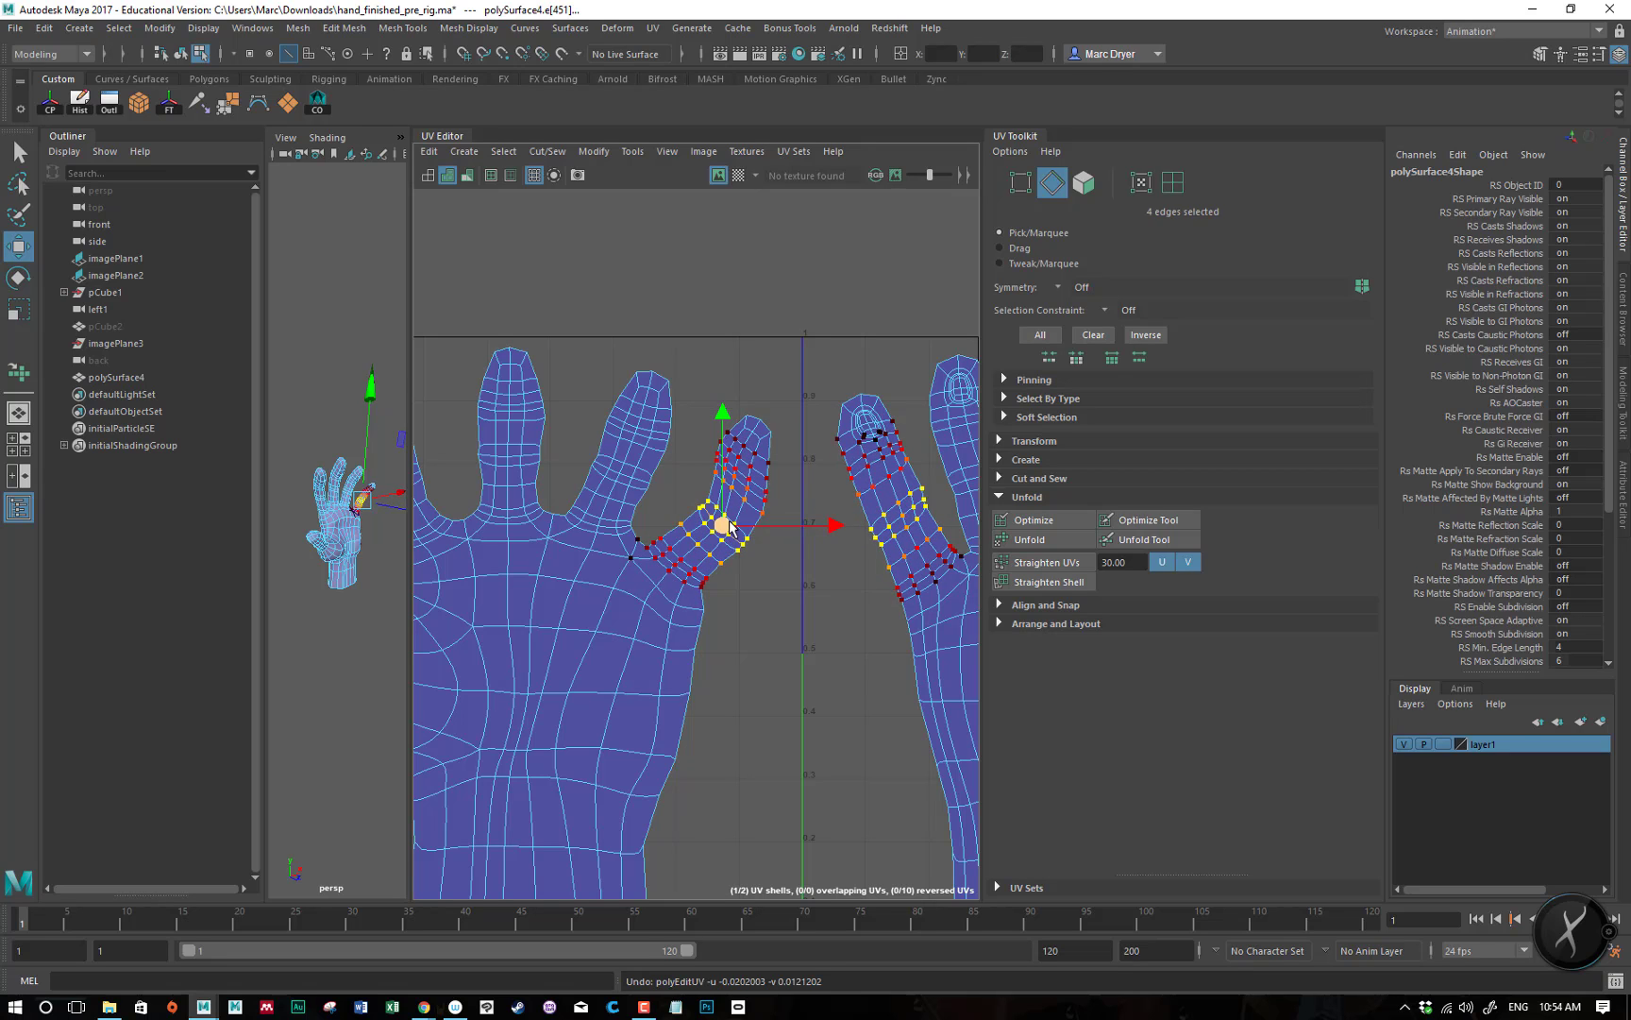
left_click(760, 567)
right_click(736, 547)
left_click(656, 546)
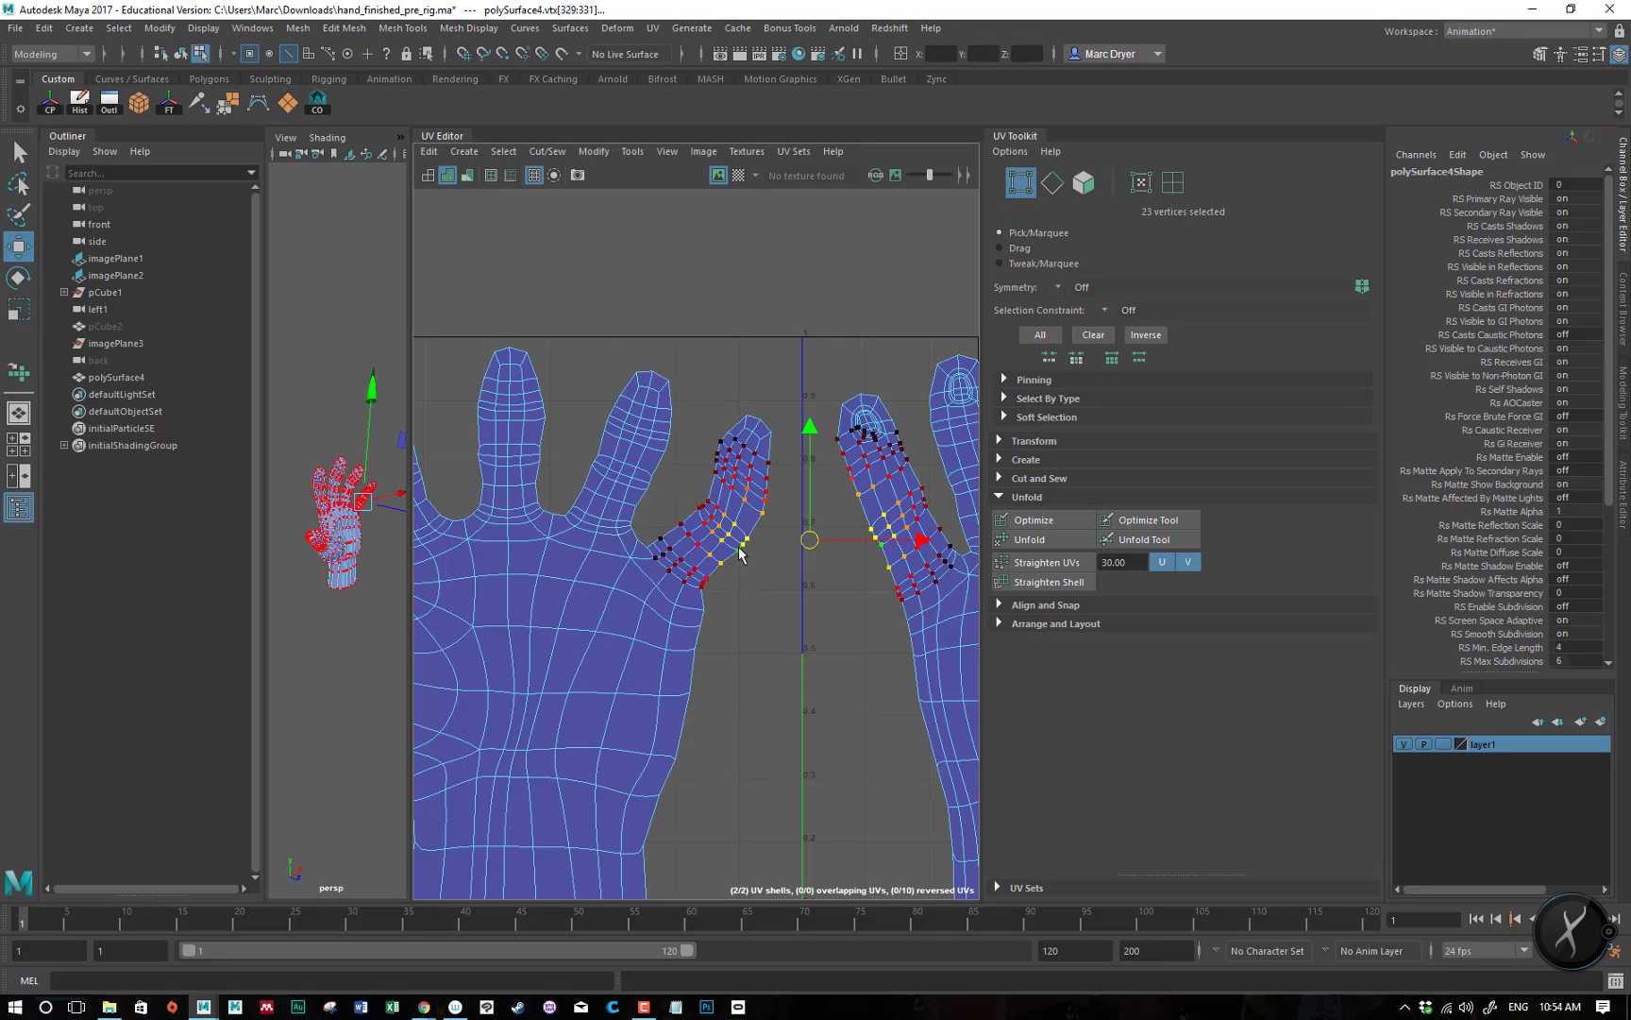
left_click(772, 545)
left_click_drag(744, 542, 731, 555)
left_click(743, 555)
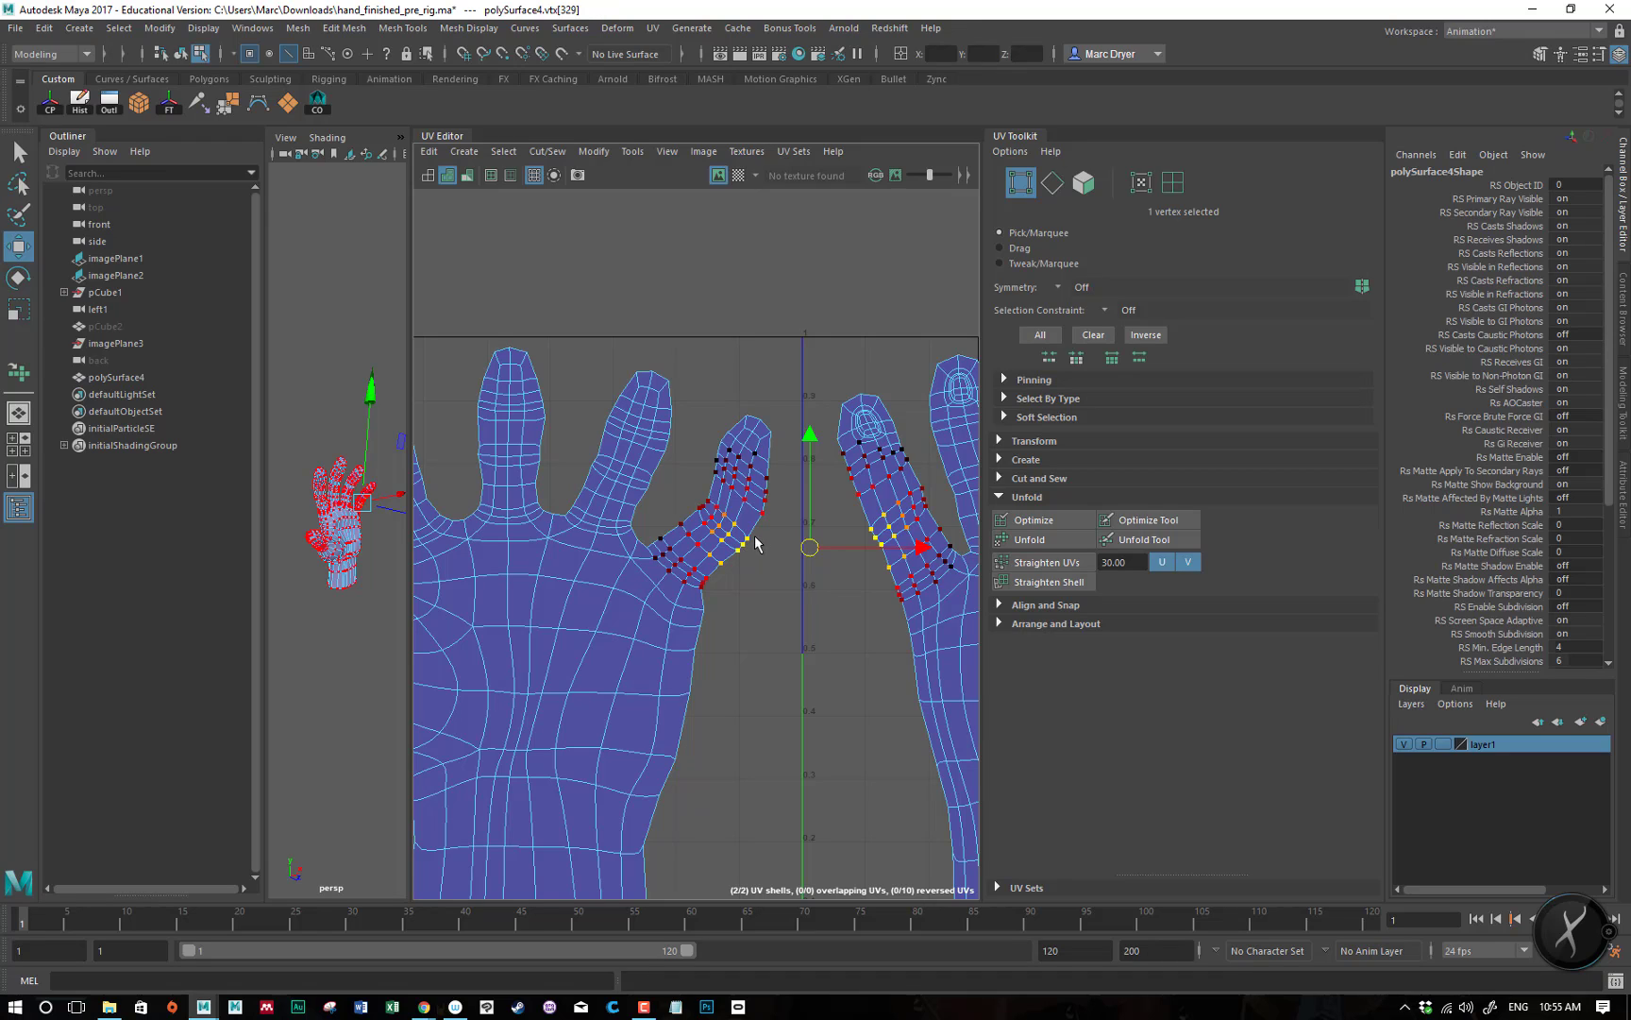
mouse_move(755, 538)
left_mouse_down()
mouse_move(728, 545)
mouse_move(709, 515)
mouse_move(754, 549)
left_mouse_up()
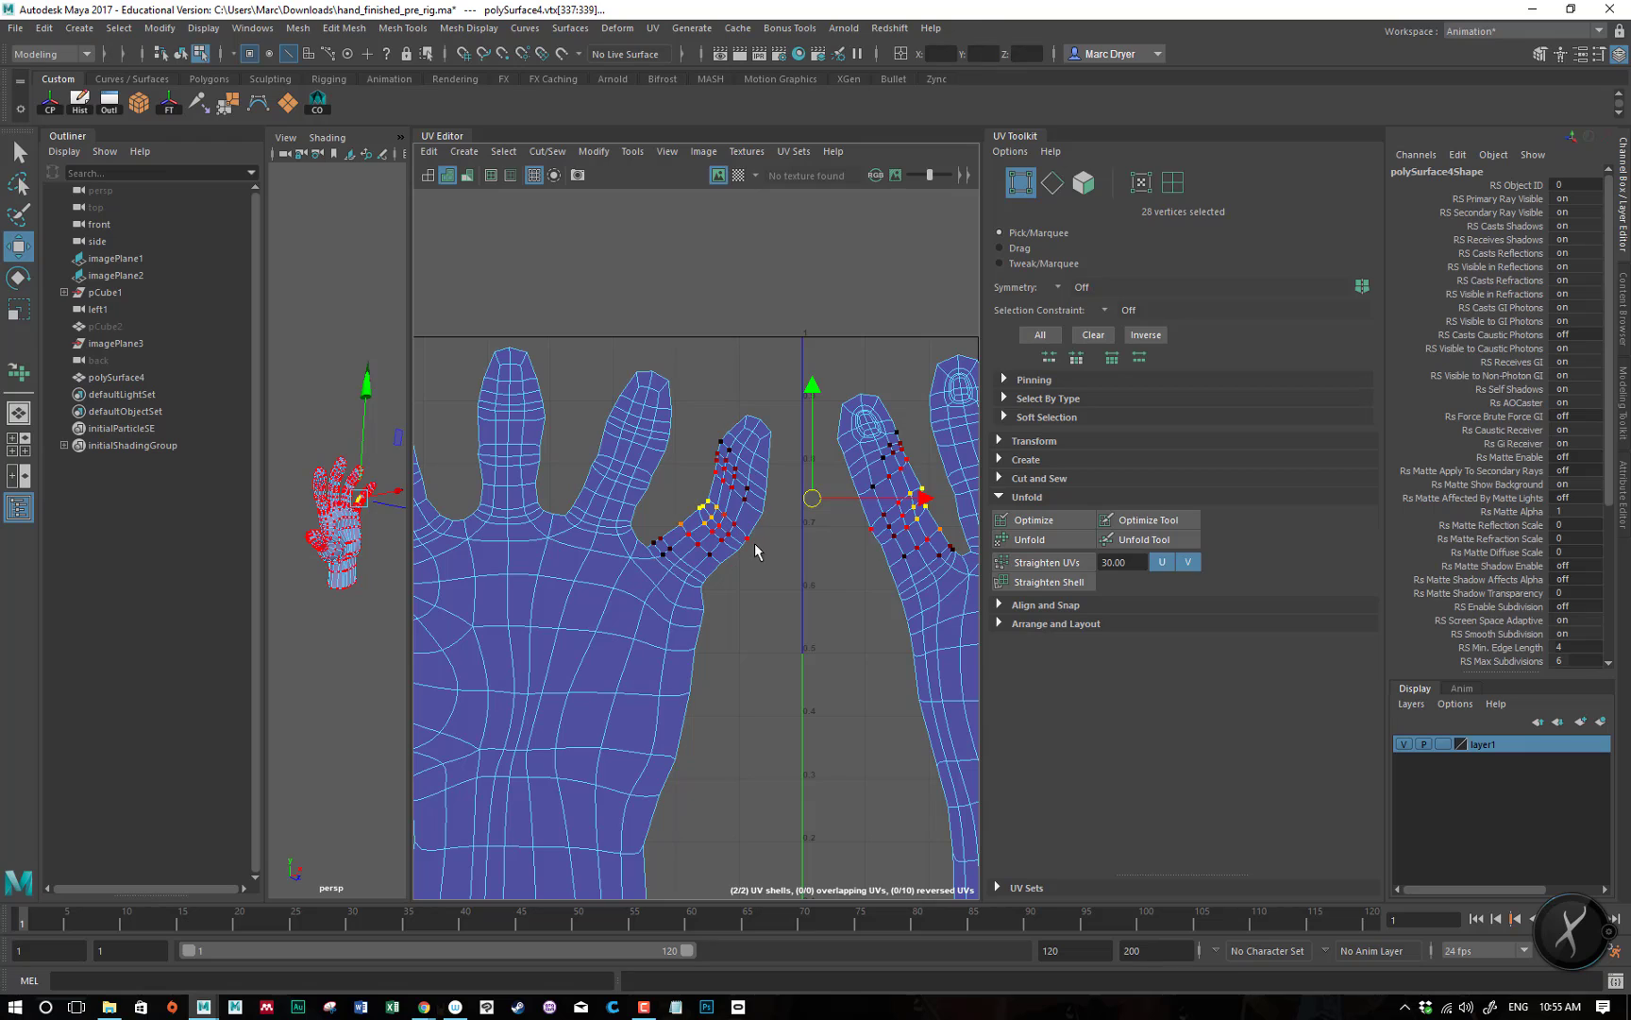
- Shift the base and mid-finger border UVs of the palm shell's little finger to straighten its outer edge
right_click_drag(755, 538, 708, 535)
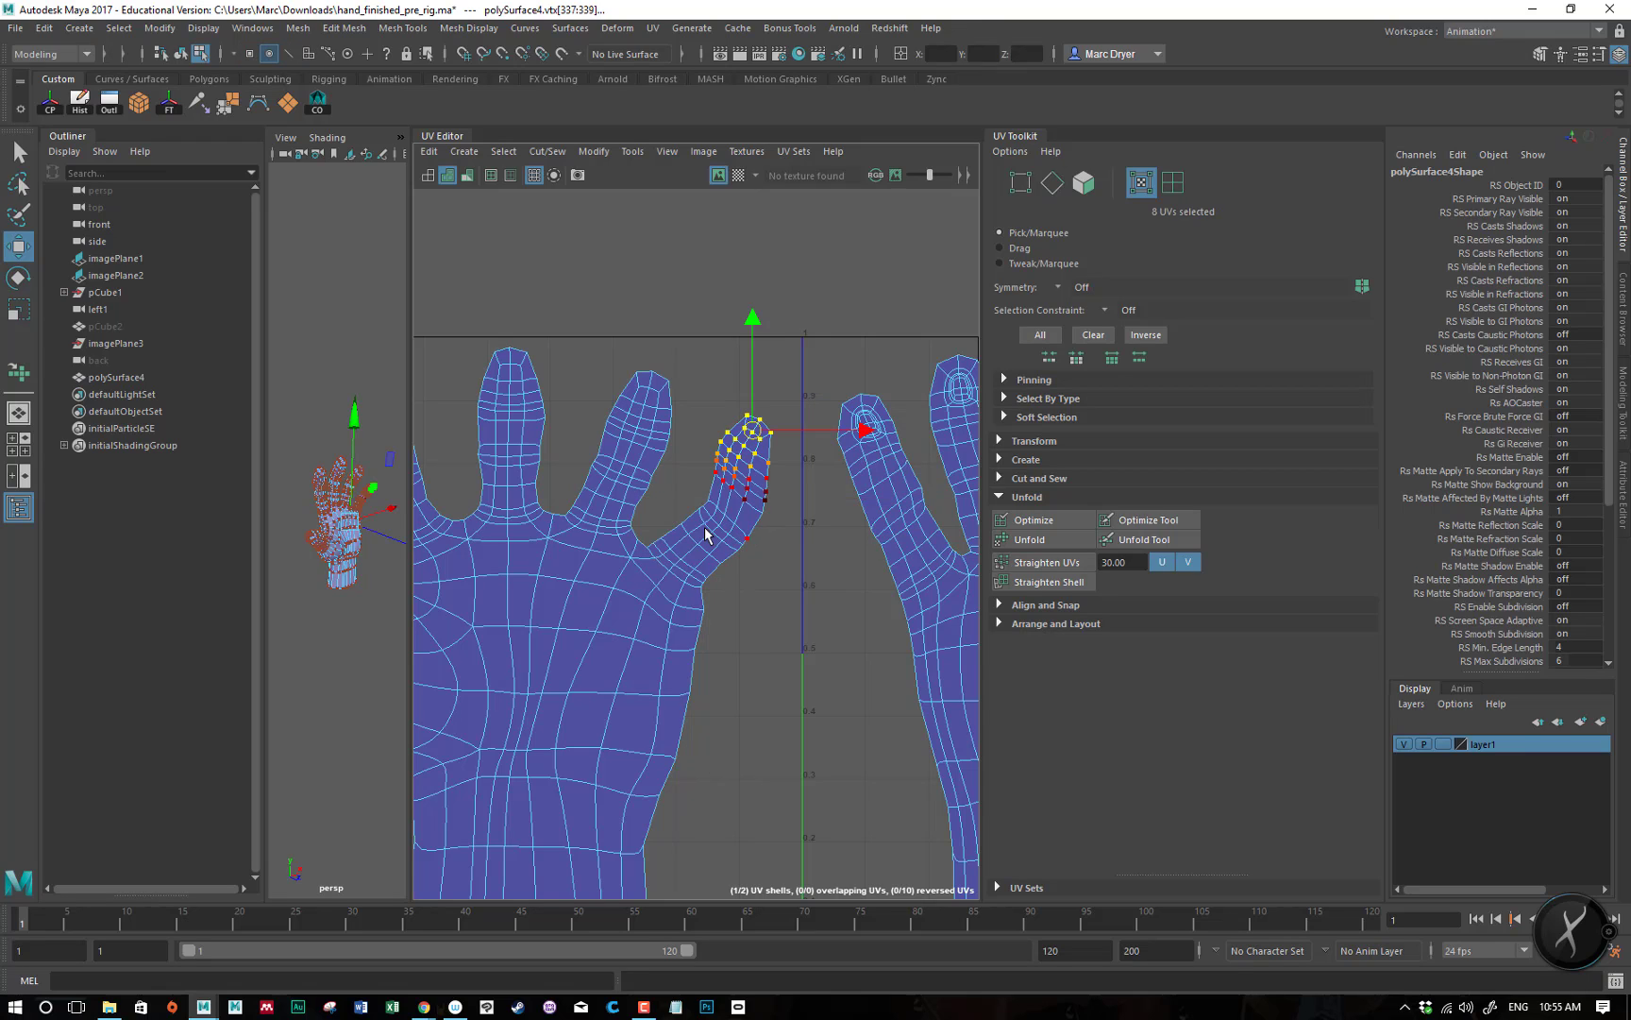
left_click_drag(735, 534, 711, 599)
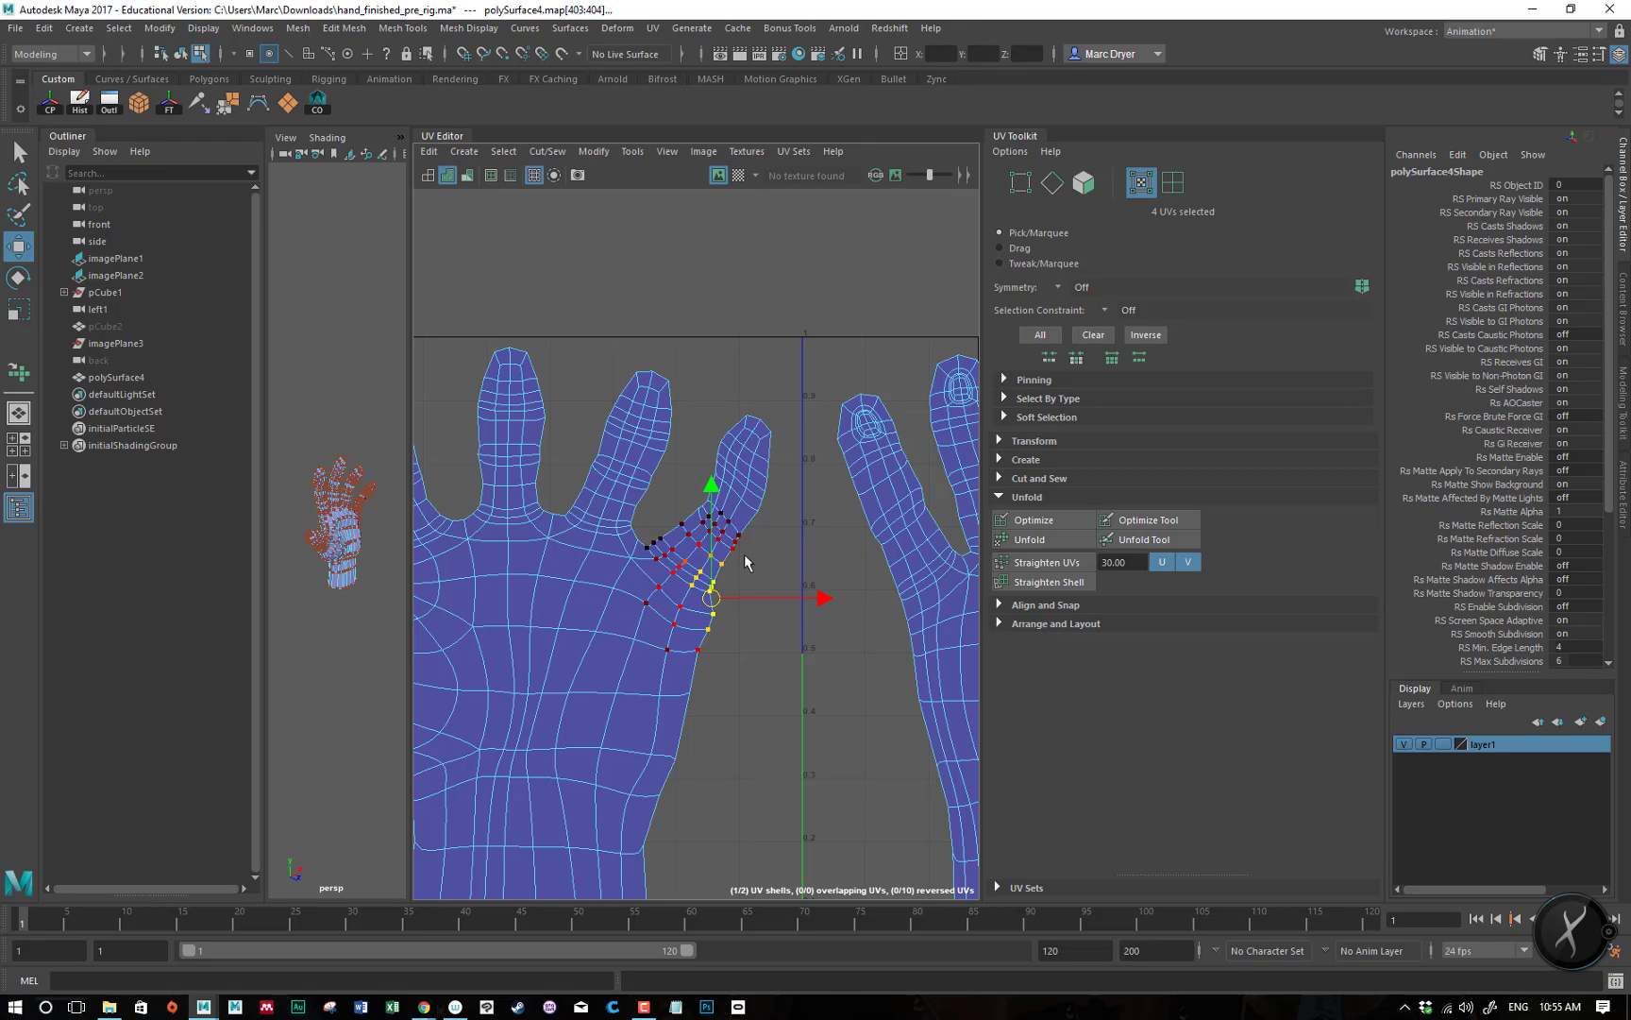
left_click(758, 512)
left_click_drag(758, 512, 752, 507)
right_click_drag(795, 534, 750, 521, "alt")
middle_click_drag(752, 526, 734, 478, "alt")
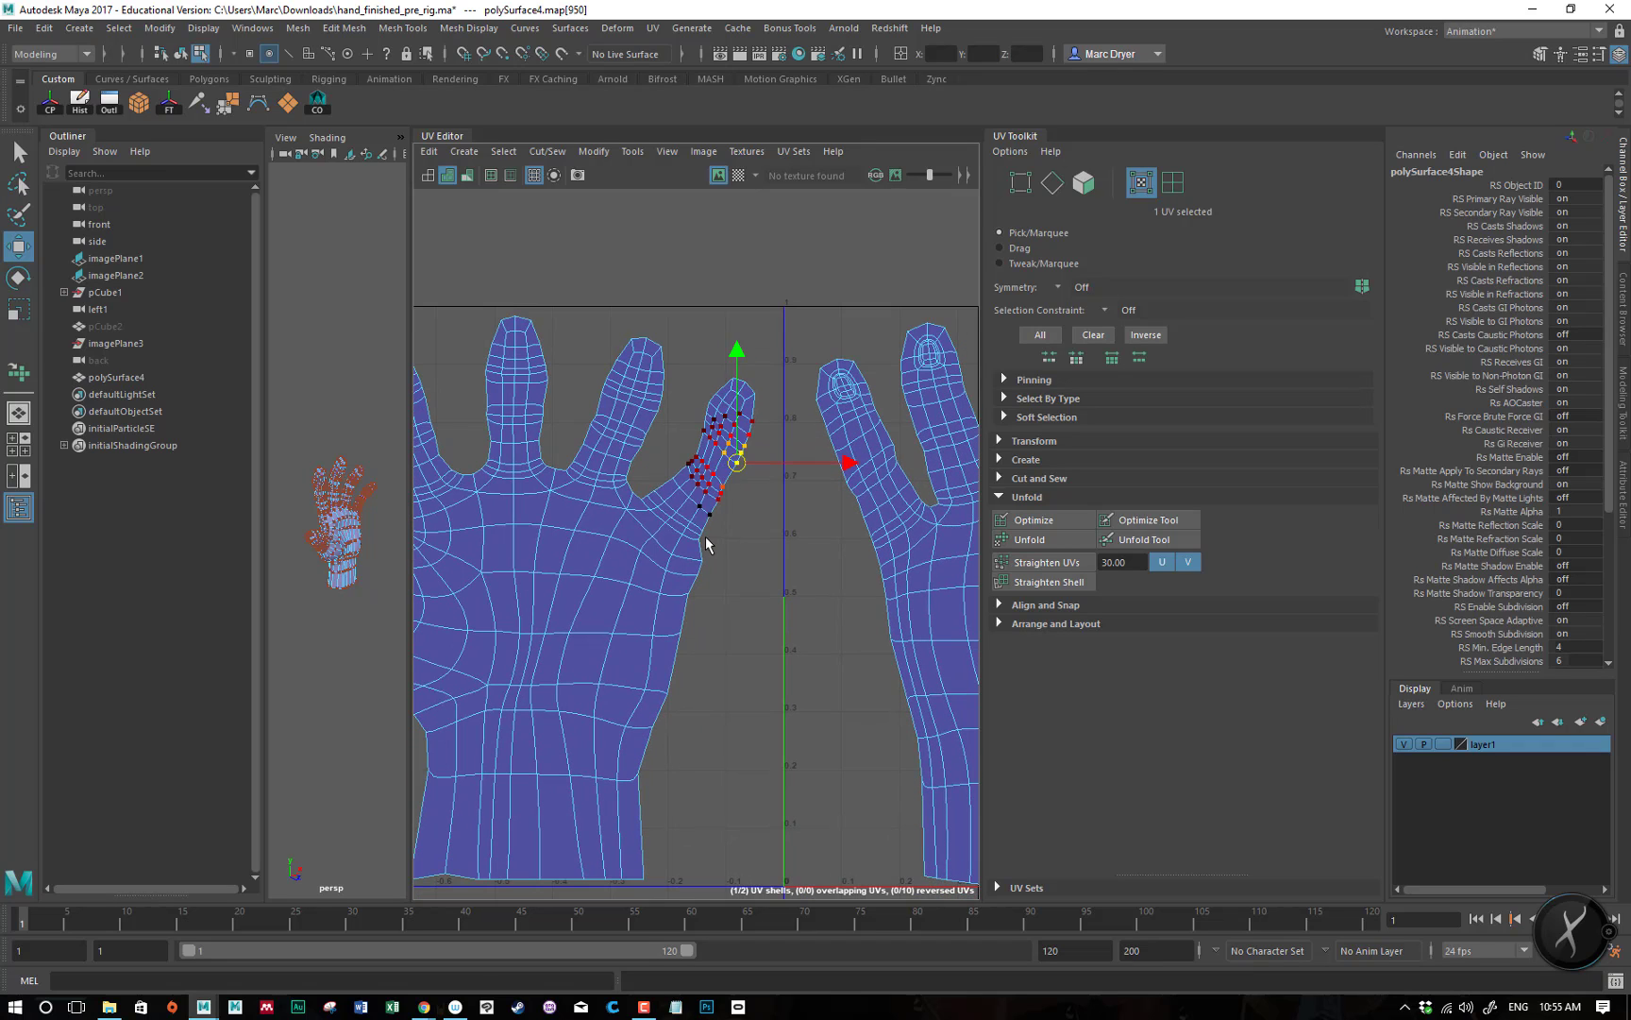
left_click(698, 538)
mouse_move(723, 529)
left_mouse_down()
mouse_move(691, 545)
mouse_move(709, 543)
left_mouse_up()
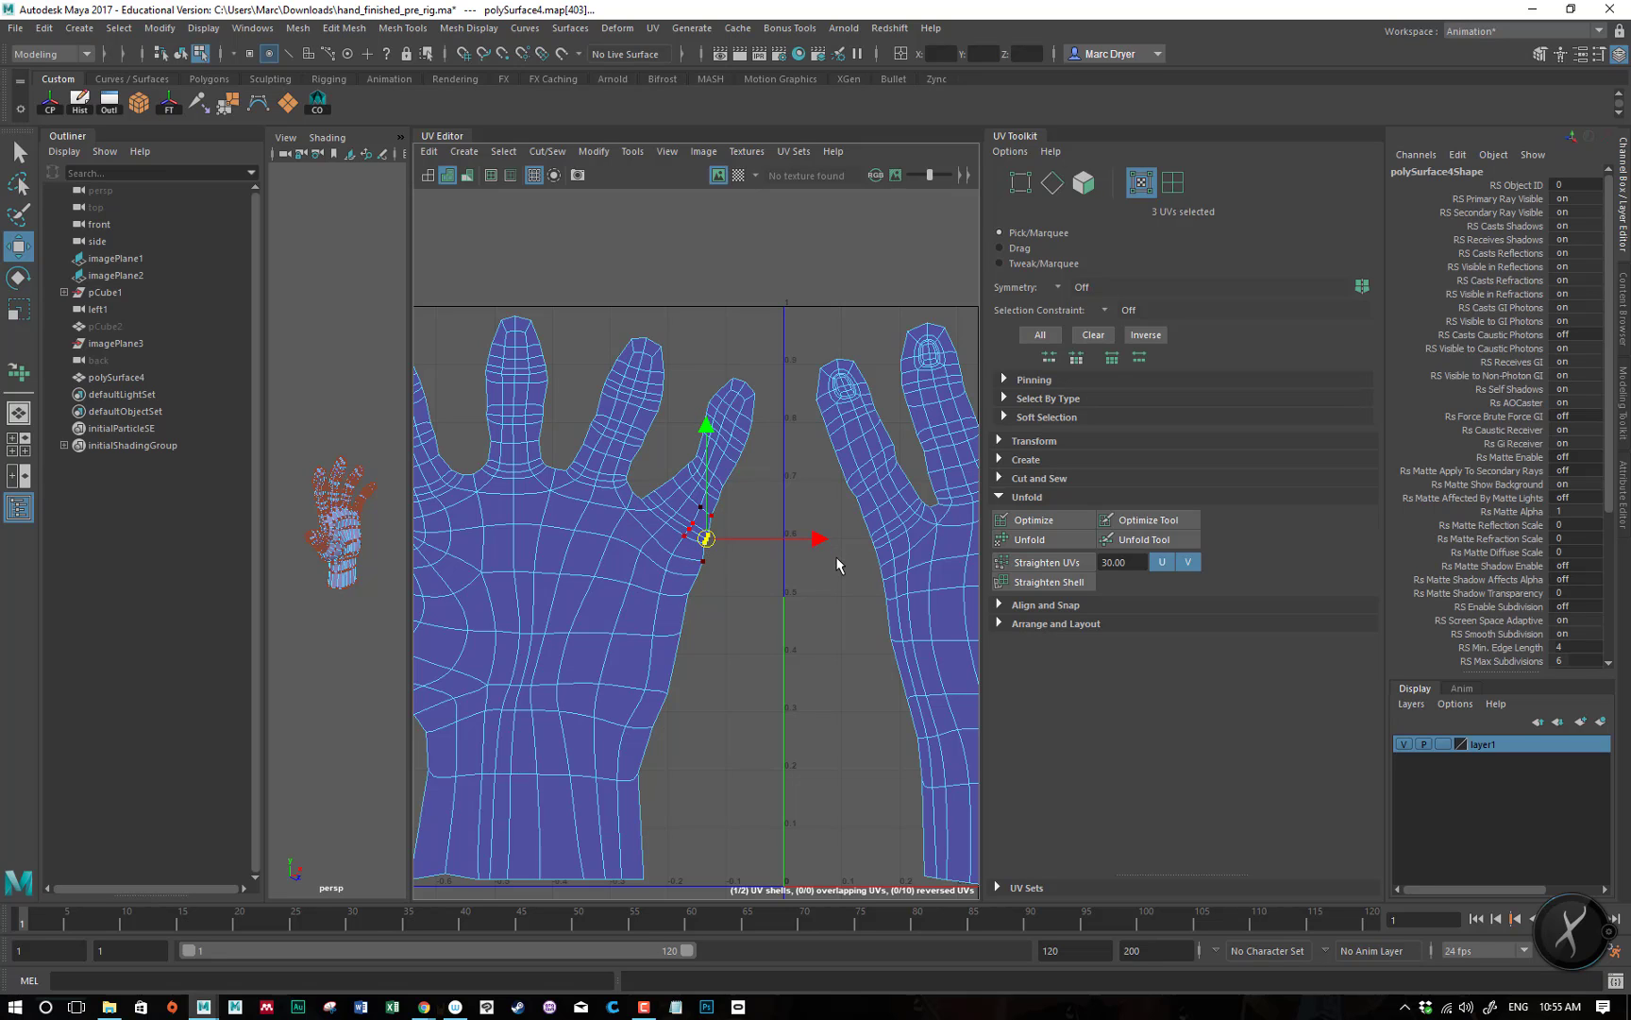
- With soft selection off, select the shared border edges from little fingertip to wrist and show the Cut and Sew tools
middle_click_drag(819, 547, 749, 538, "alt")
right_click_drag(749, 426, 747, 373)
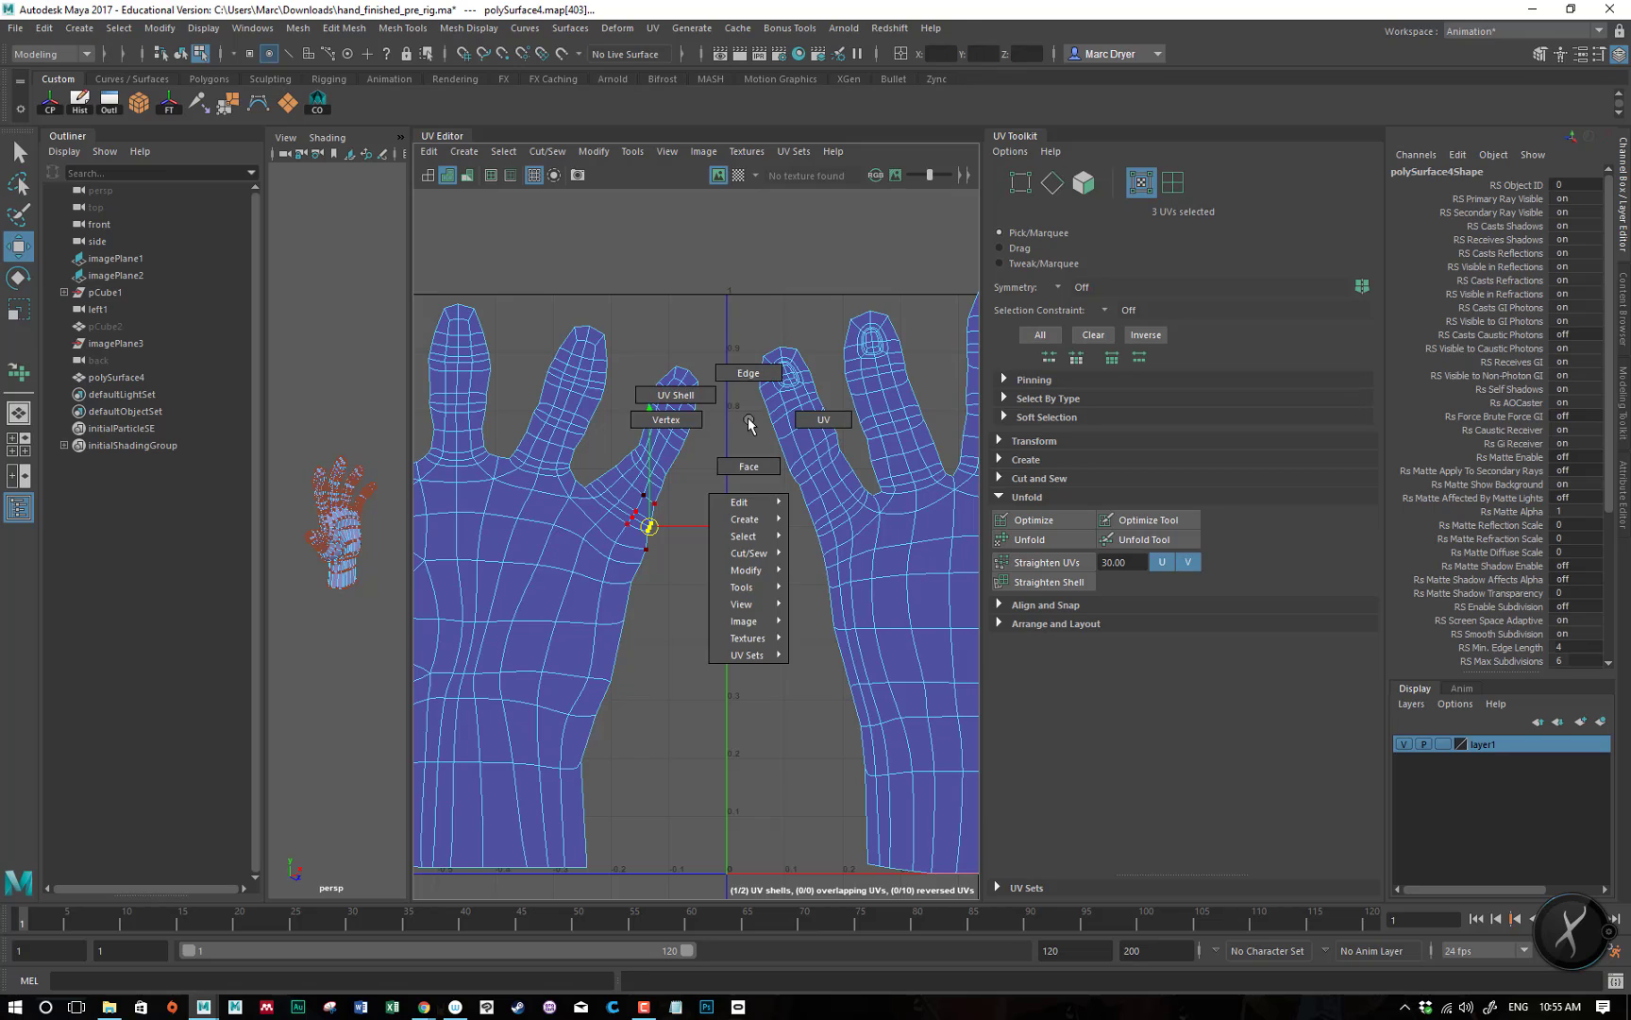
left_click(696, 394)
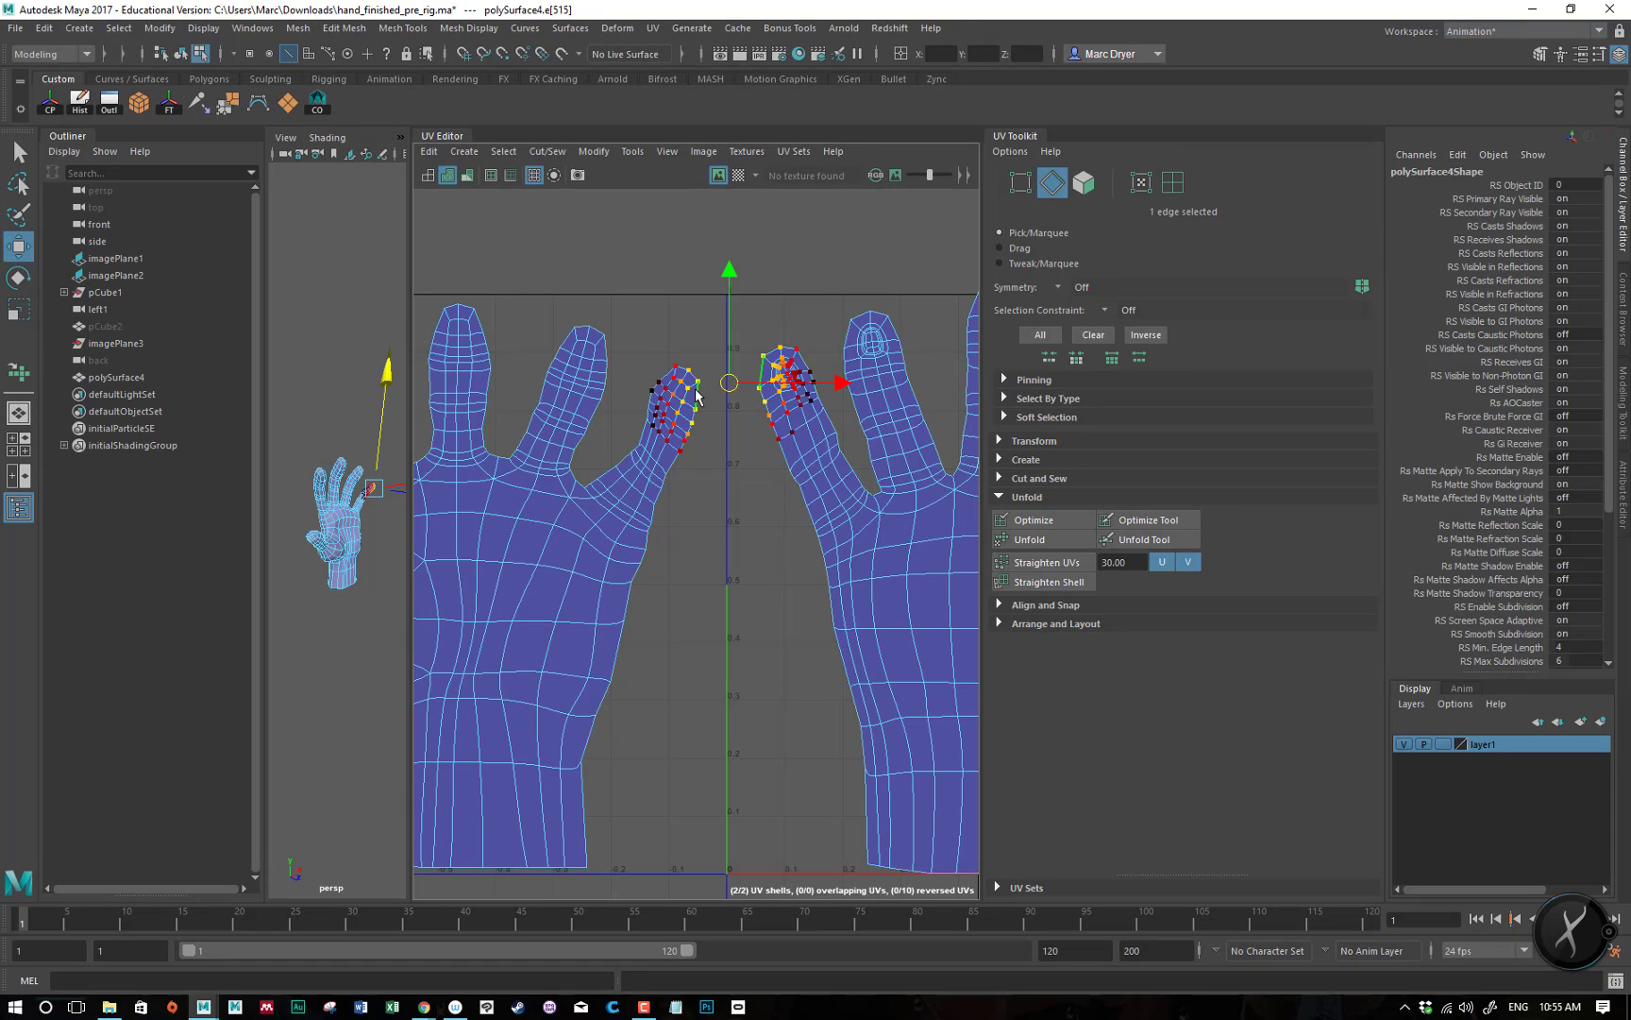
key("b")
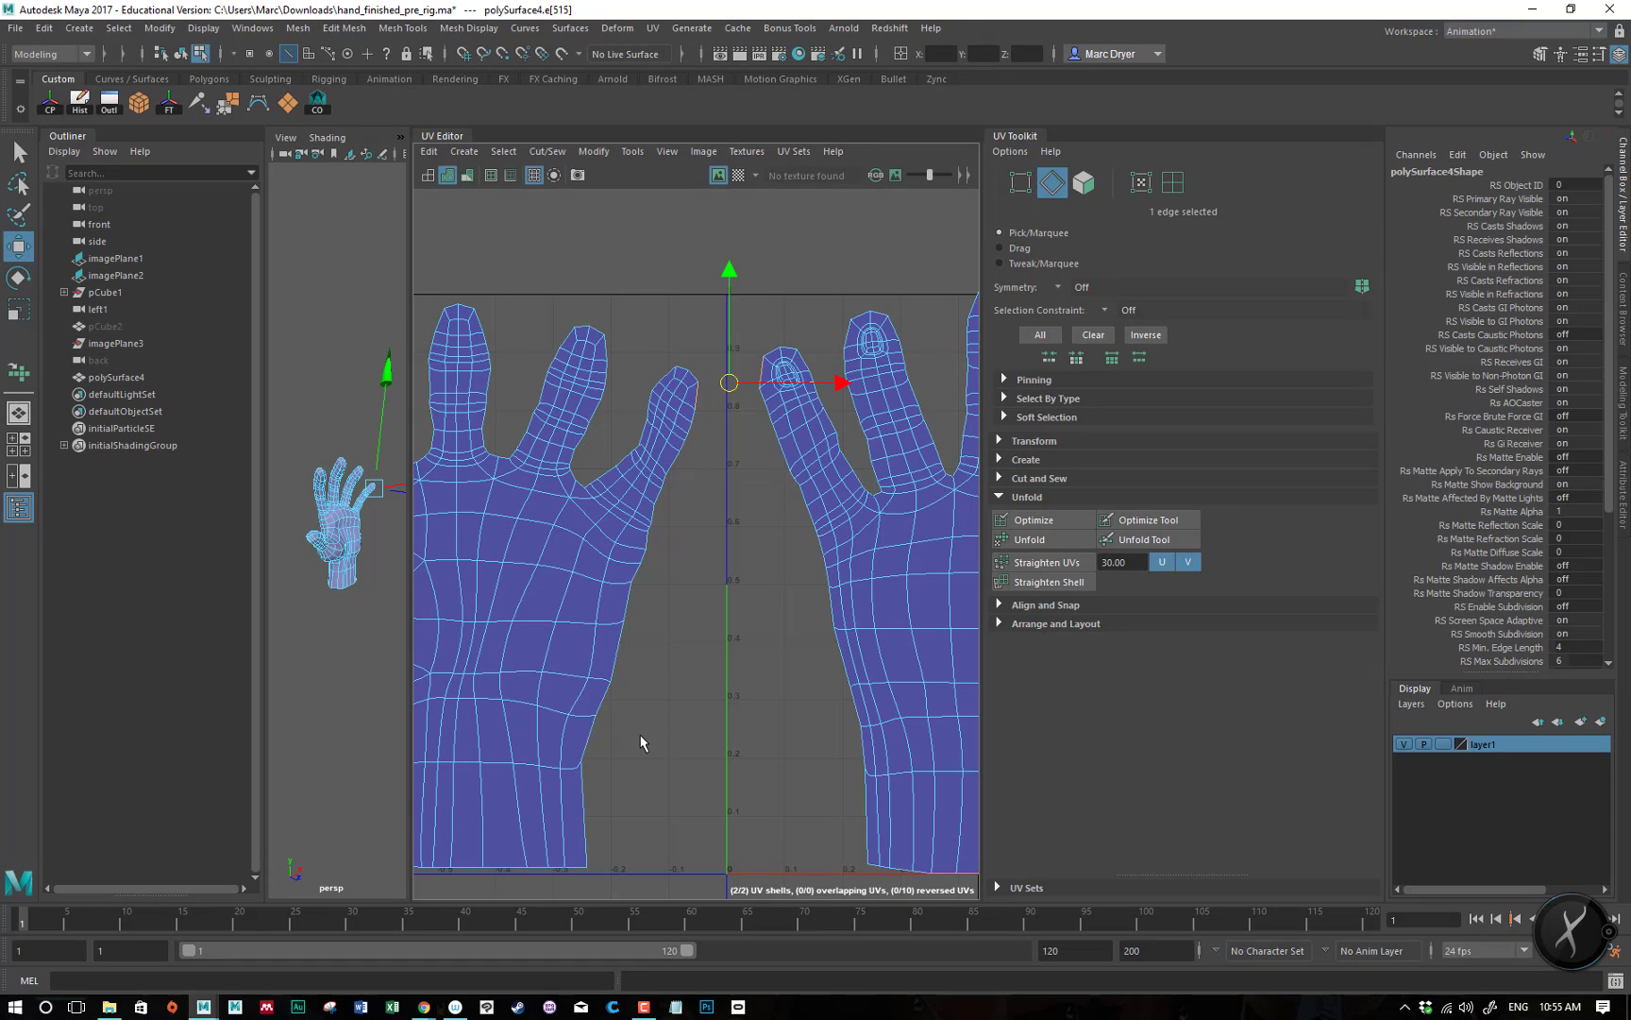
double_click(586, 834)
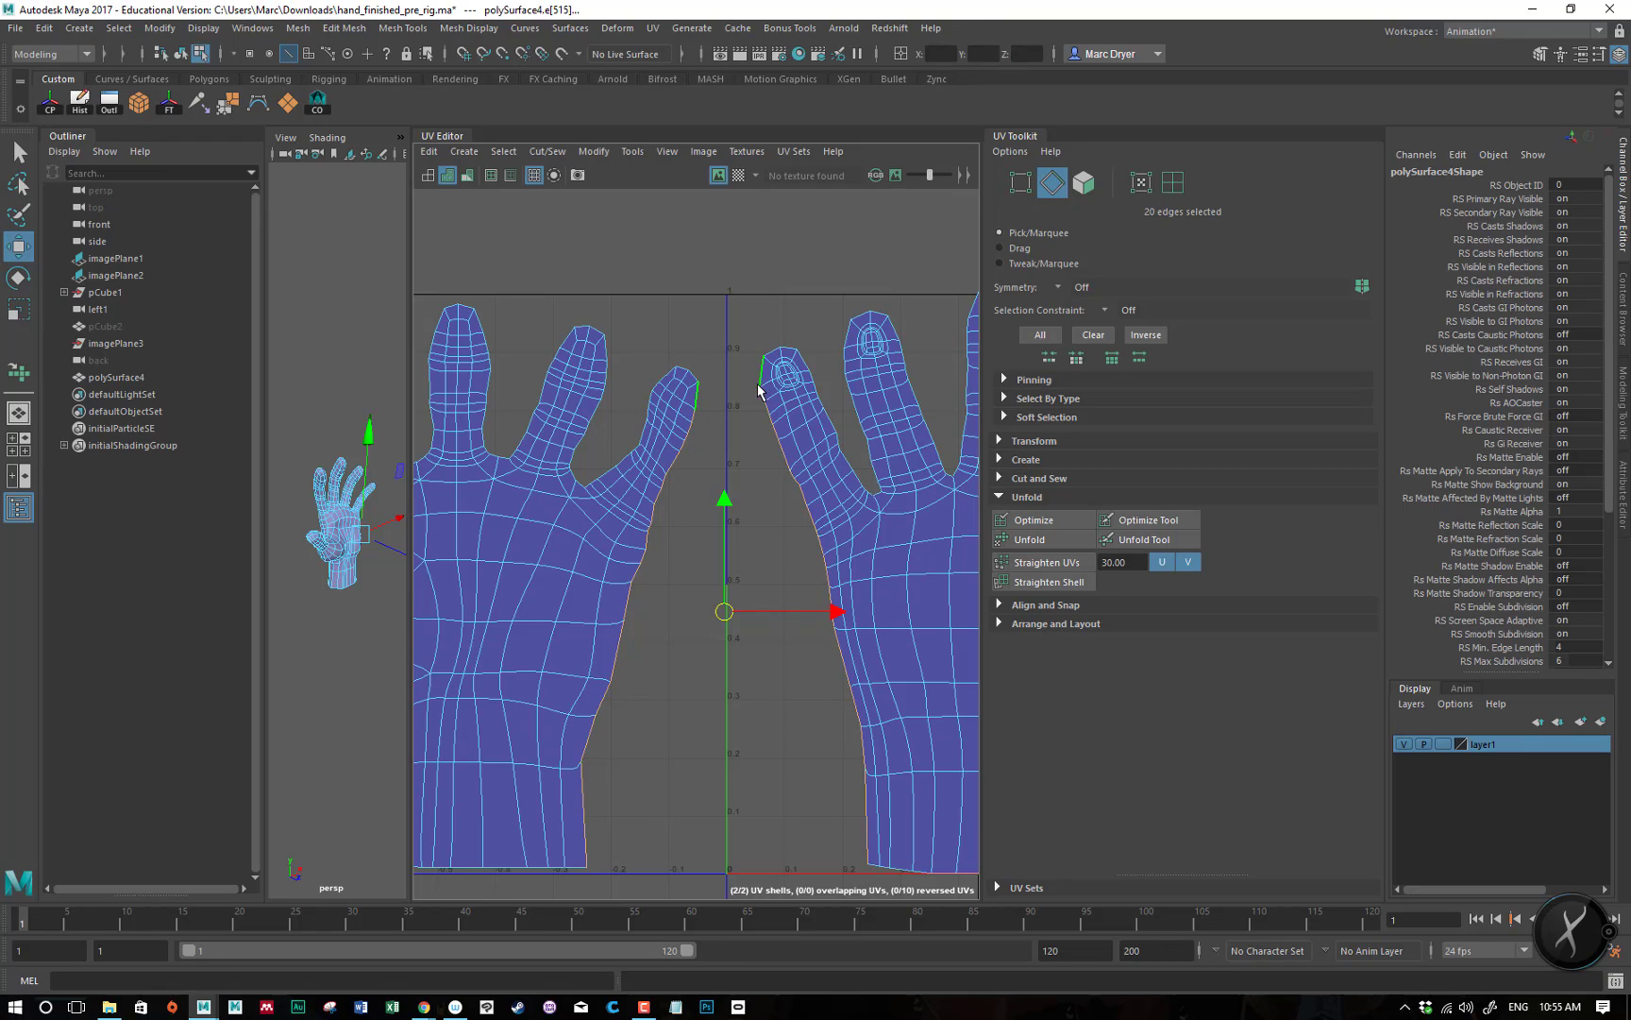
left_click(999, 497)
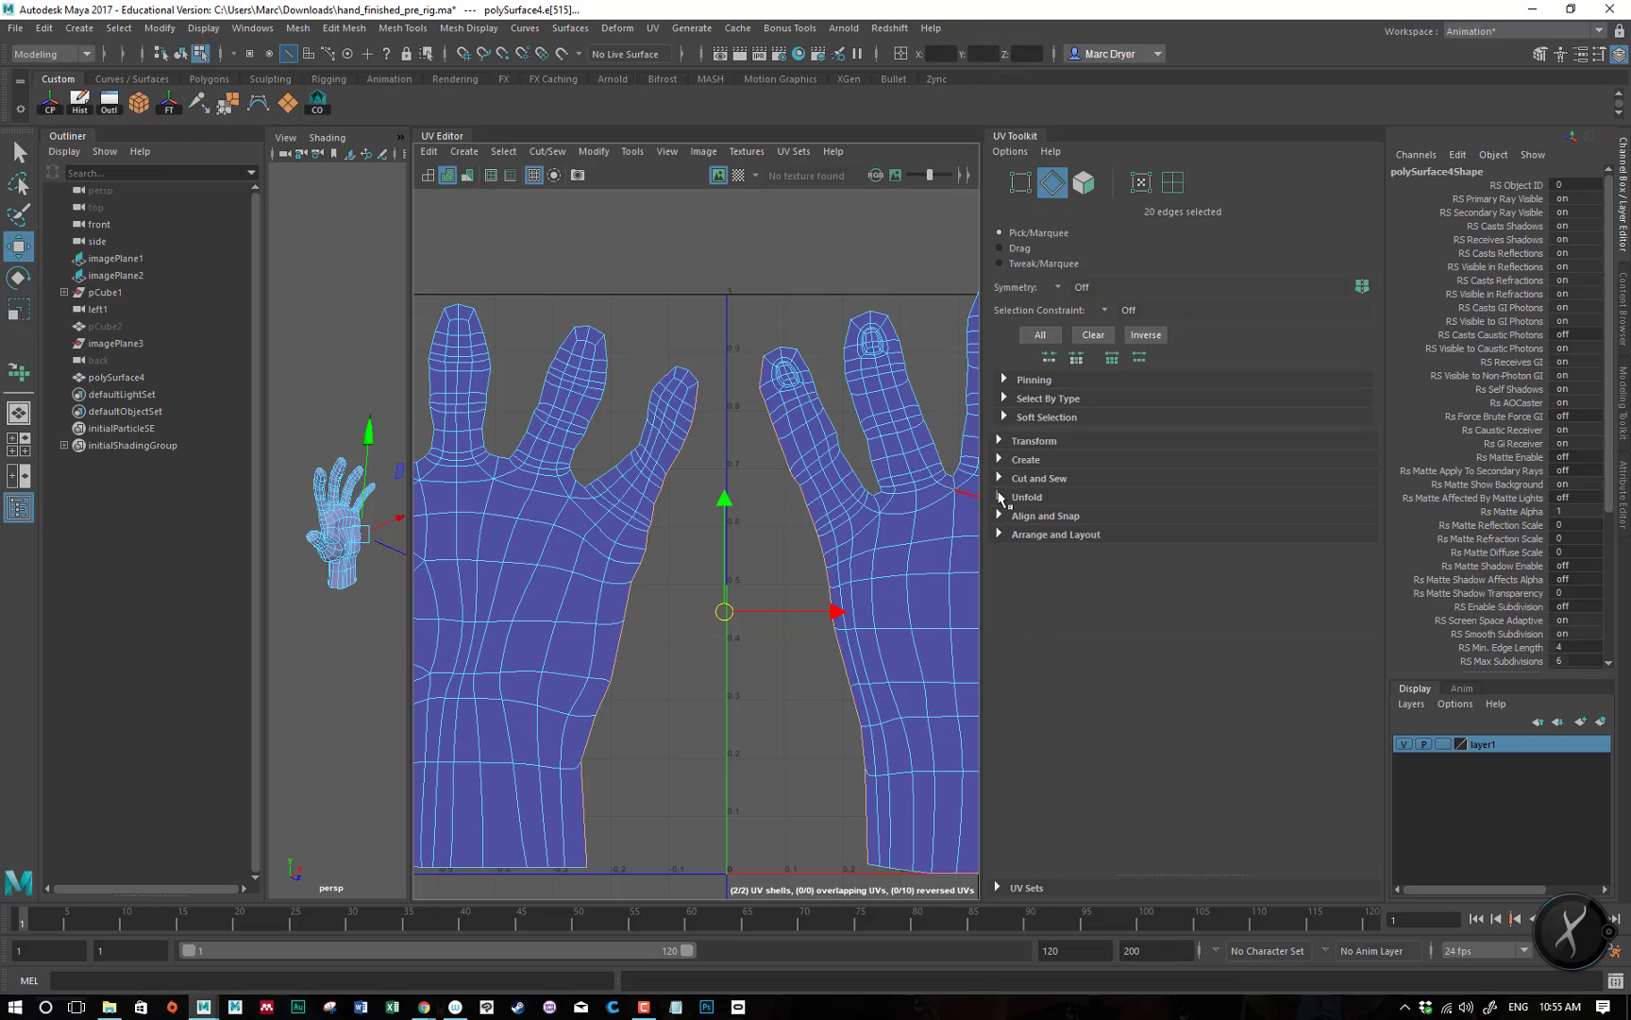
left_click(1000, 479)
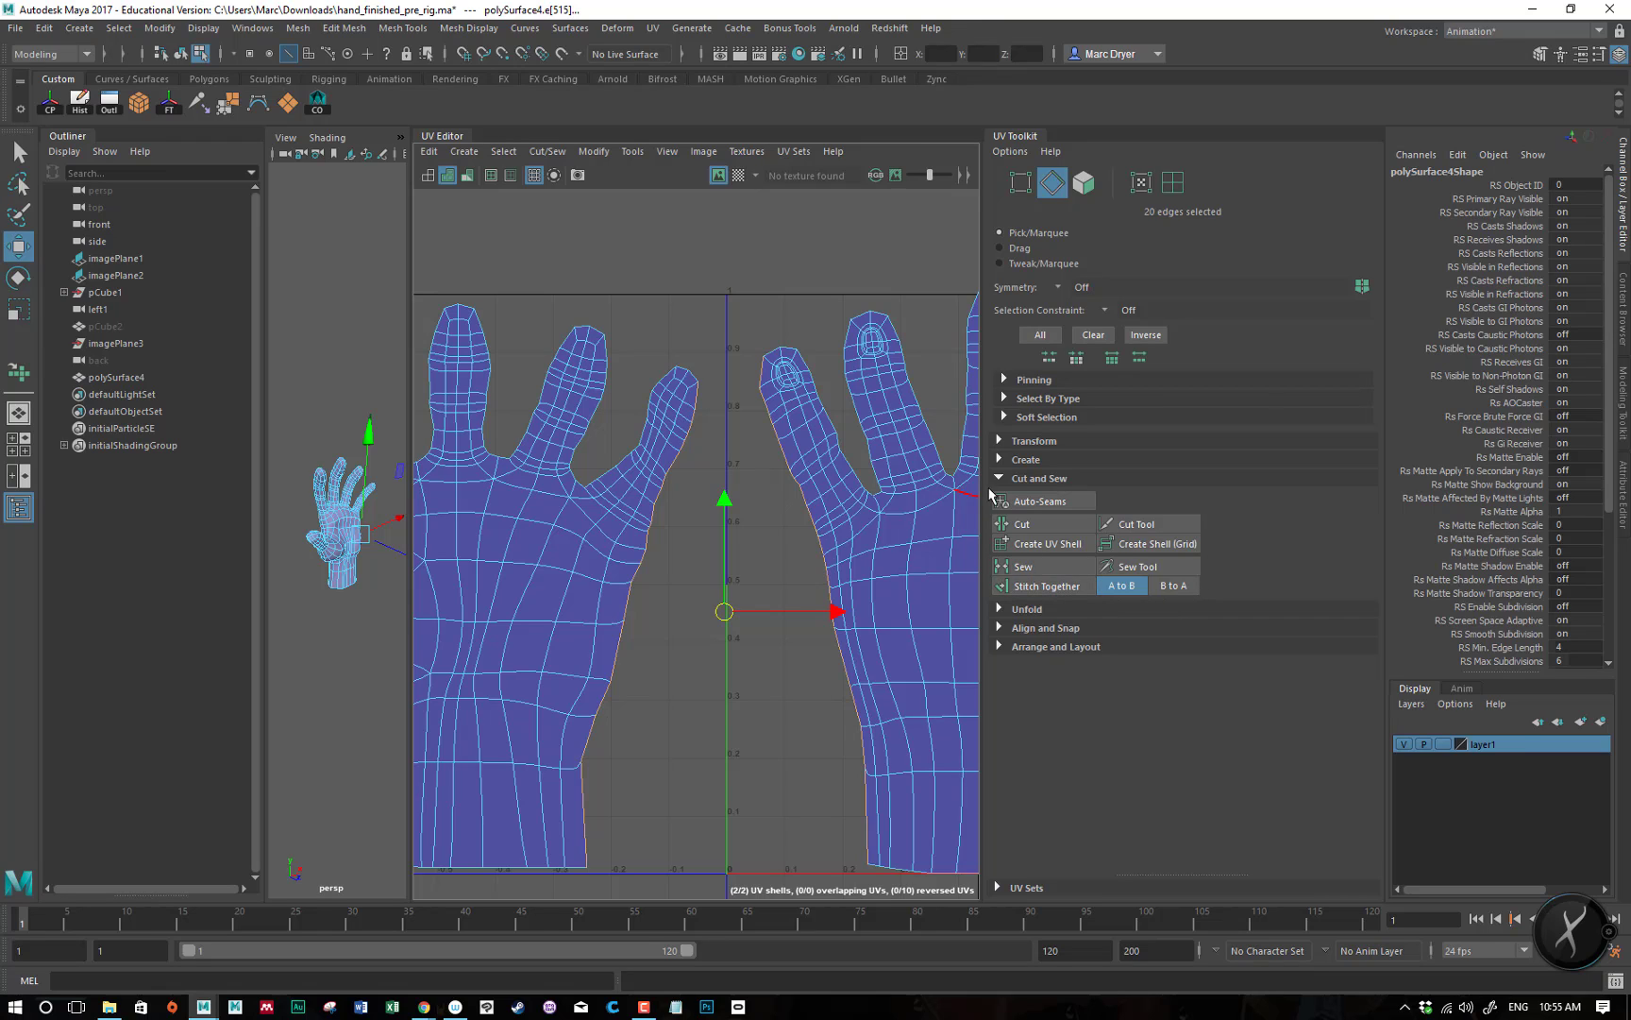
- Try to sew the selected border edges of the two hand shells together
left_click(1029, 440)
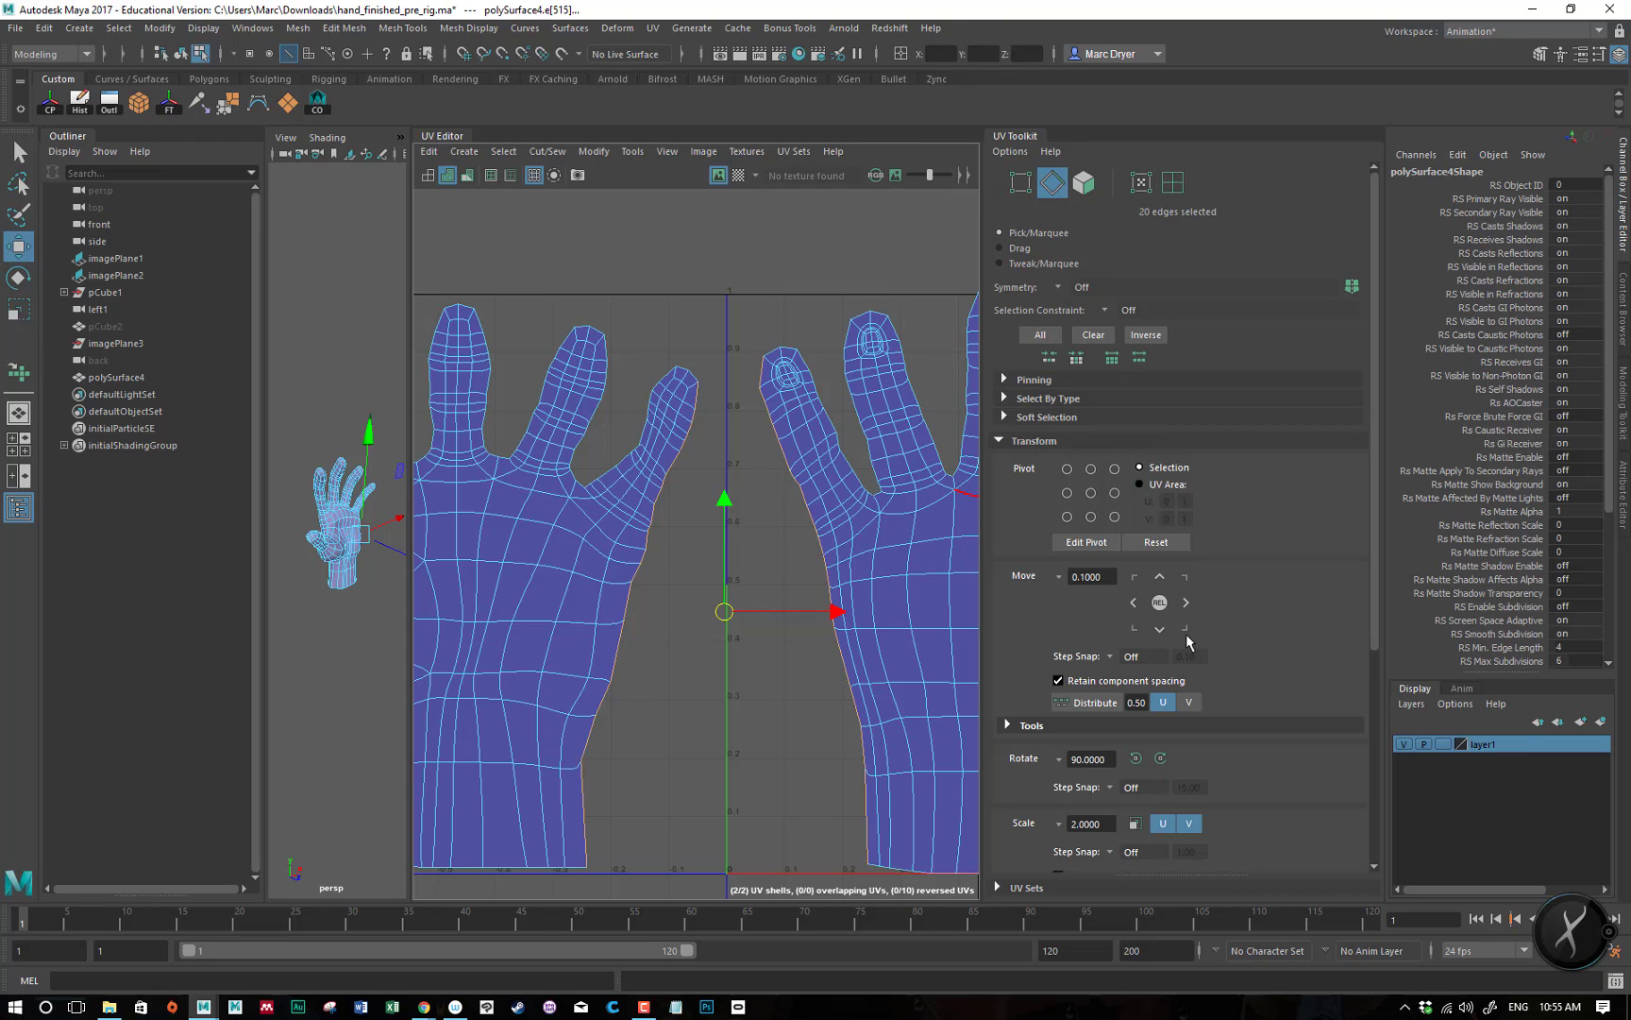
left_click(1031, 445)
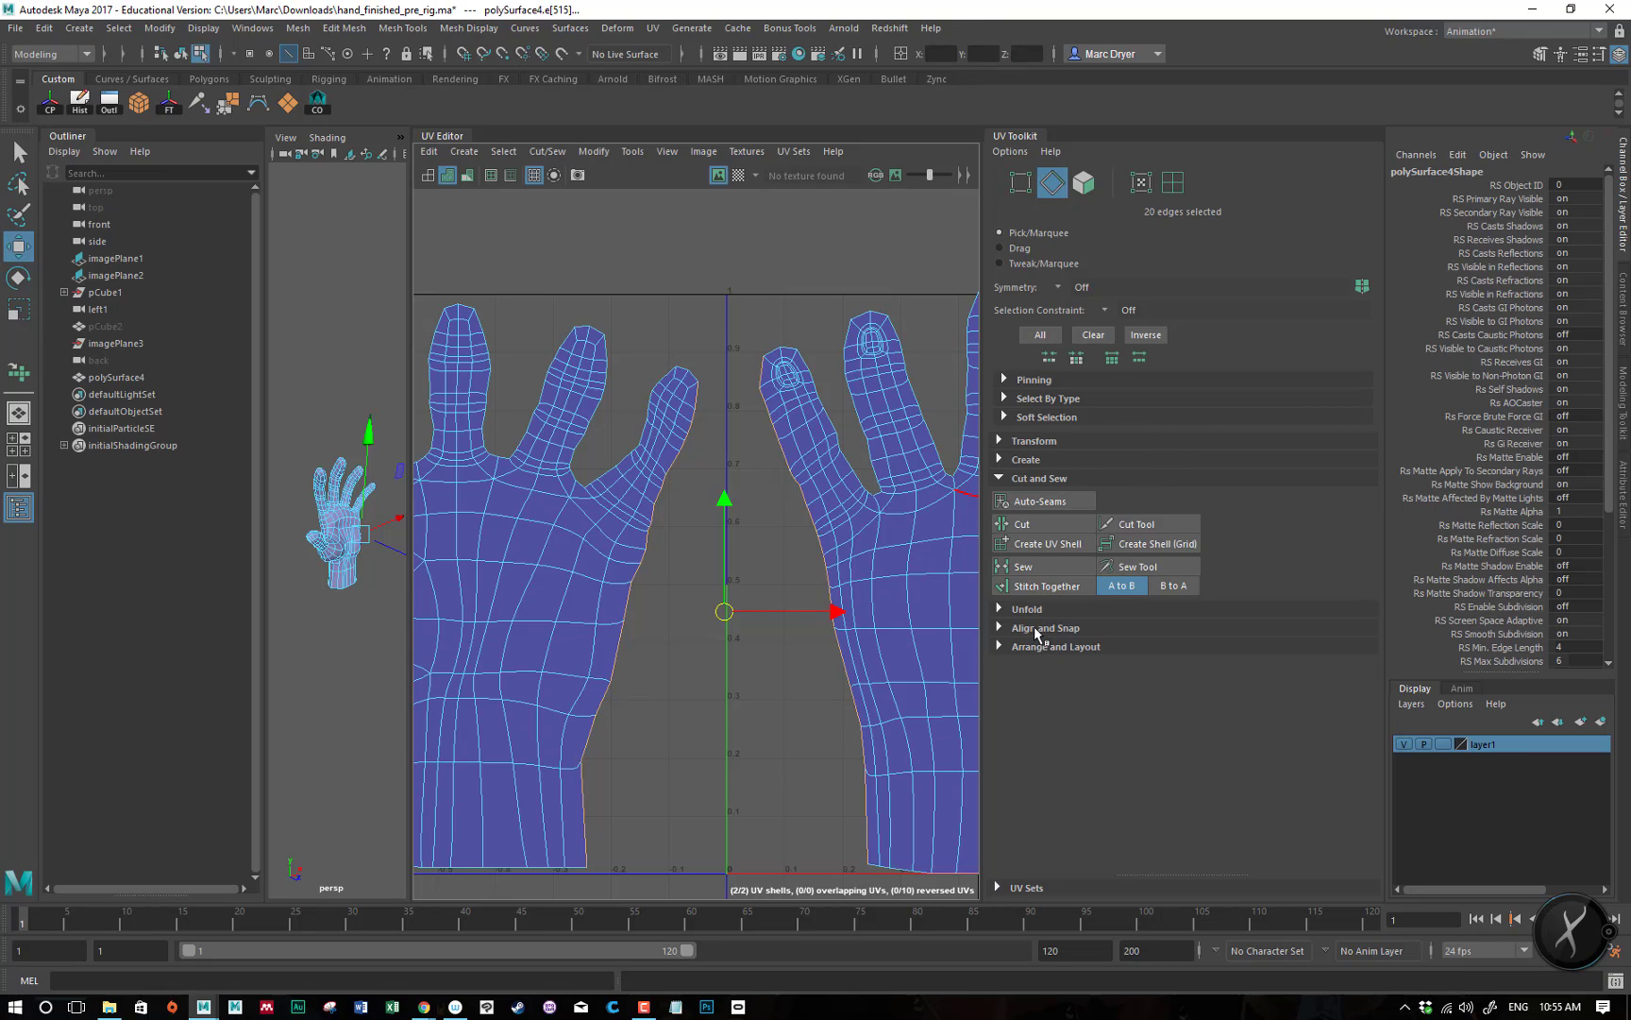
left_click(1035, 629)
scroll(1197, 641, "down", 1)
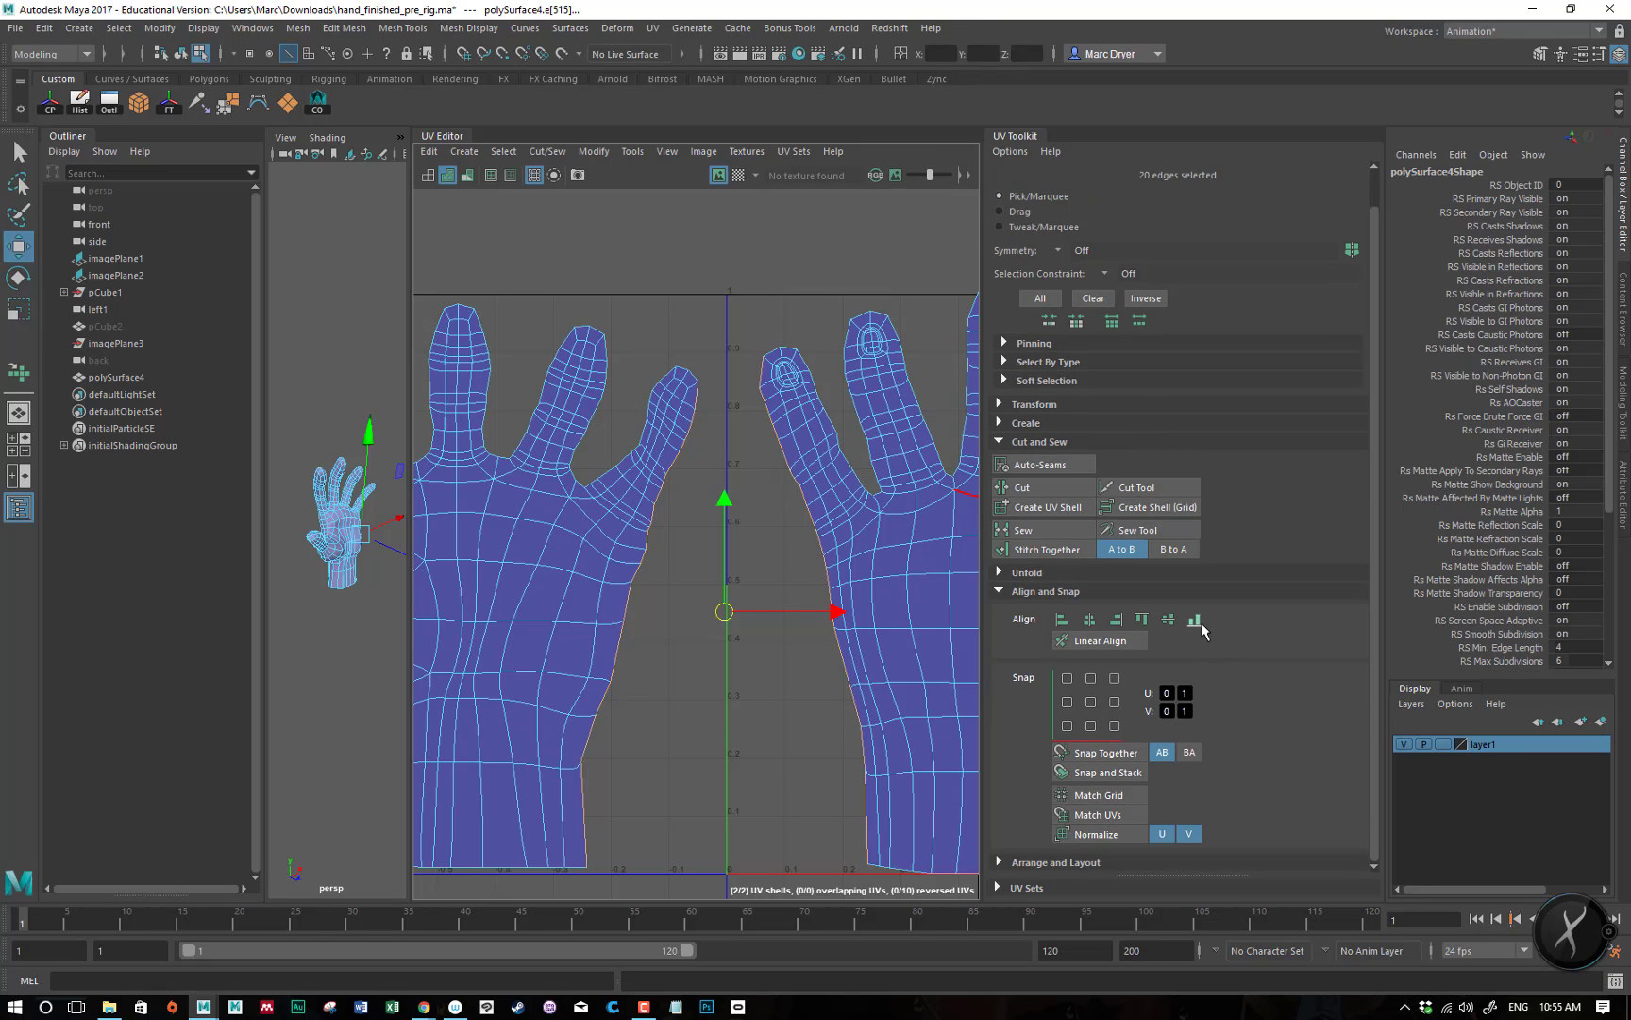
left_click(1024, 530)
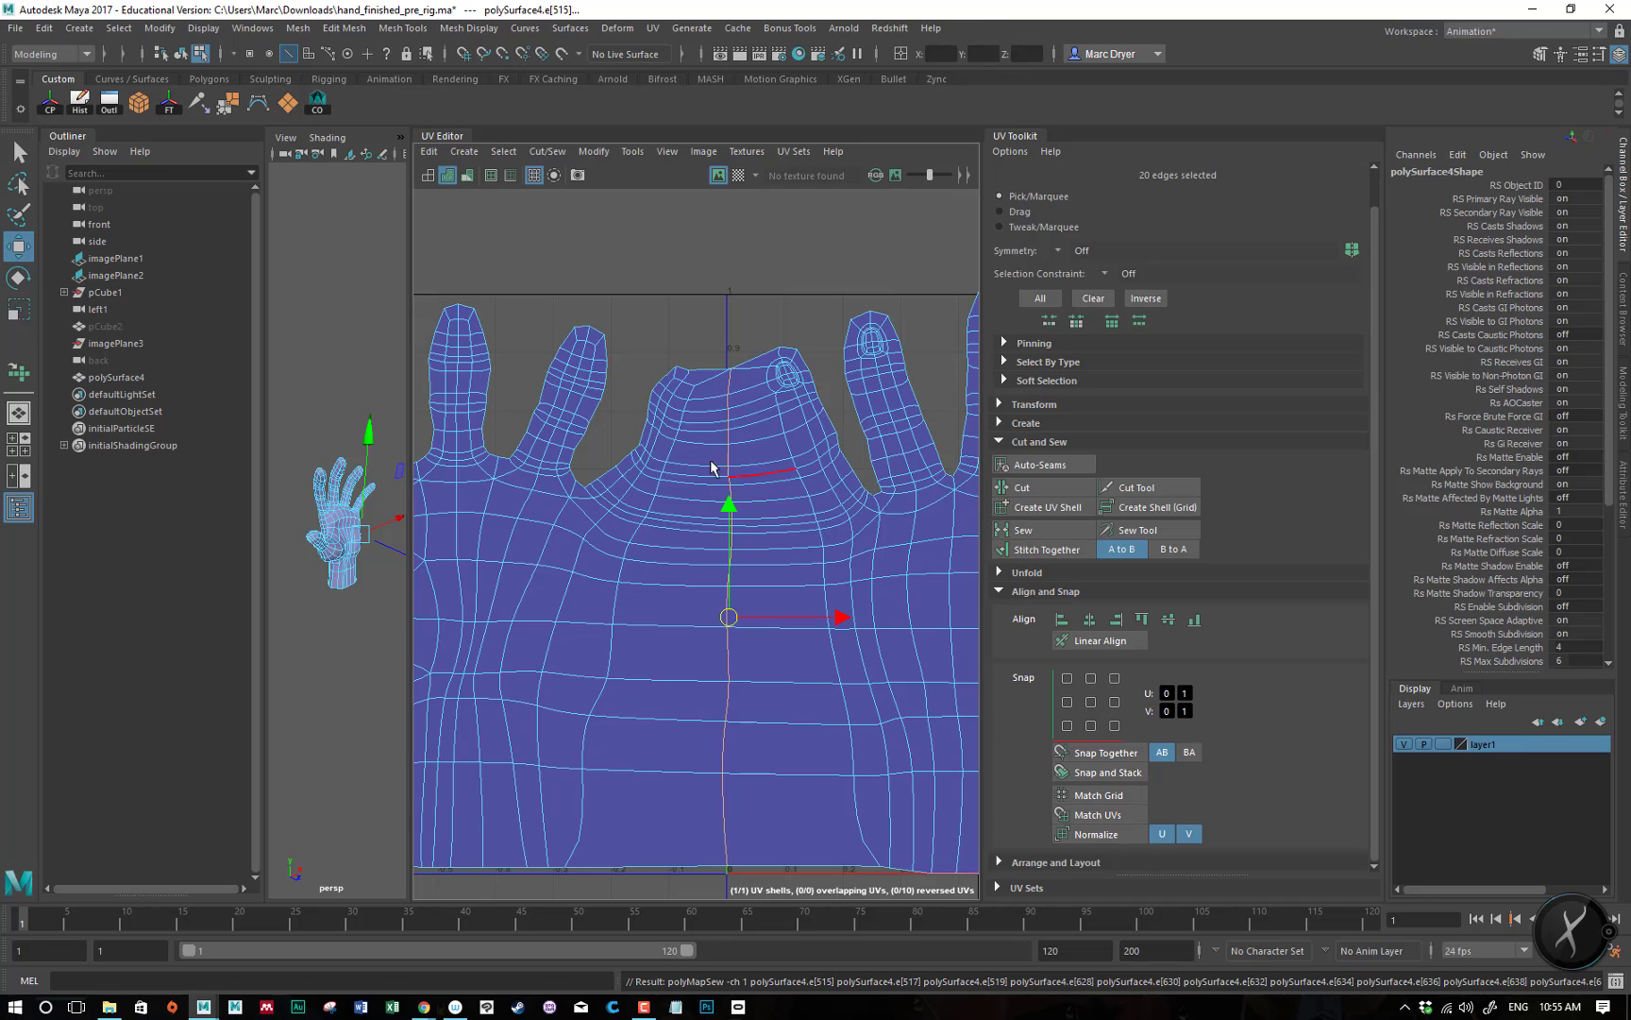
key("ctrl+z")
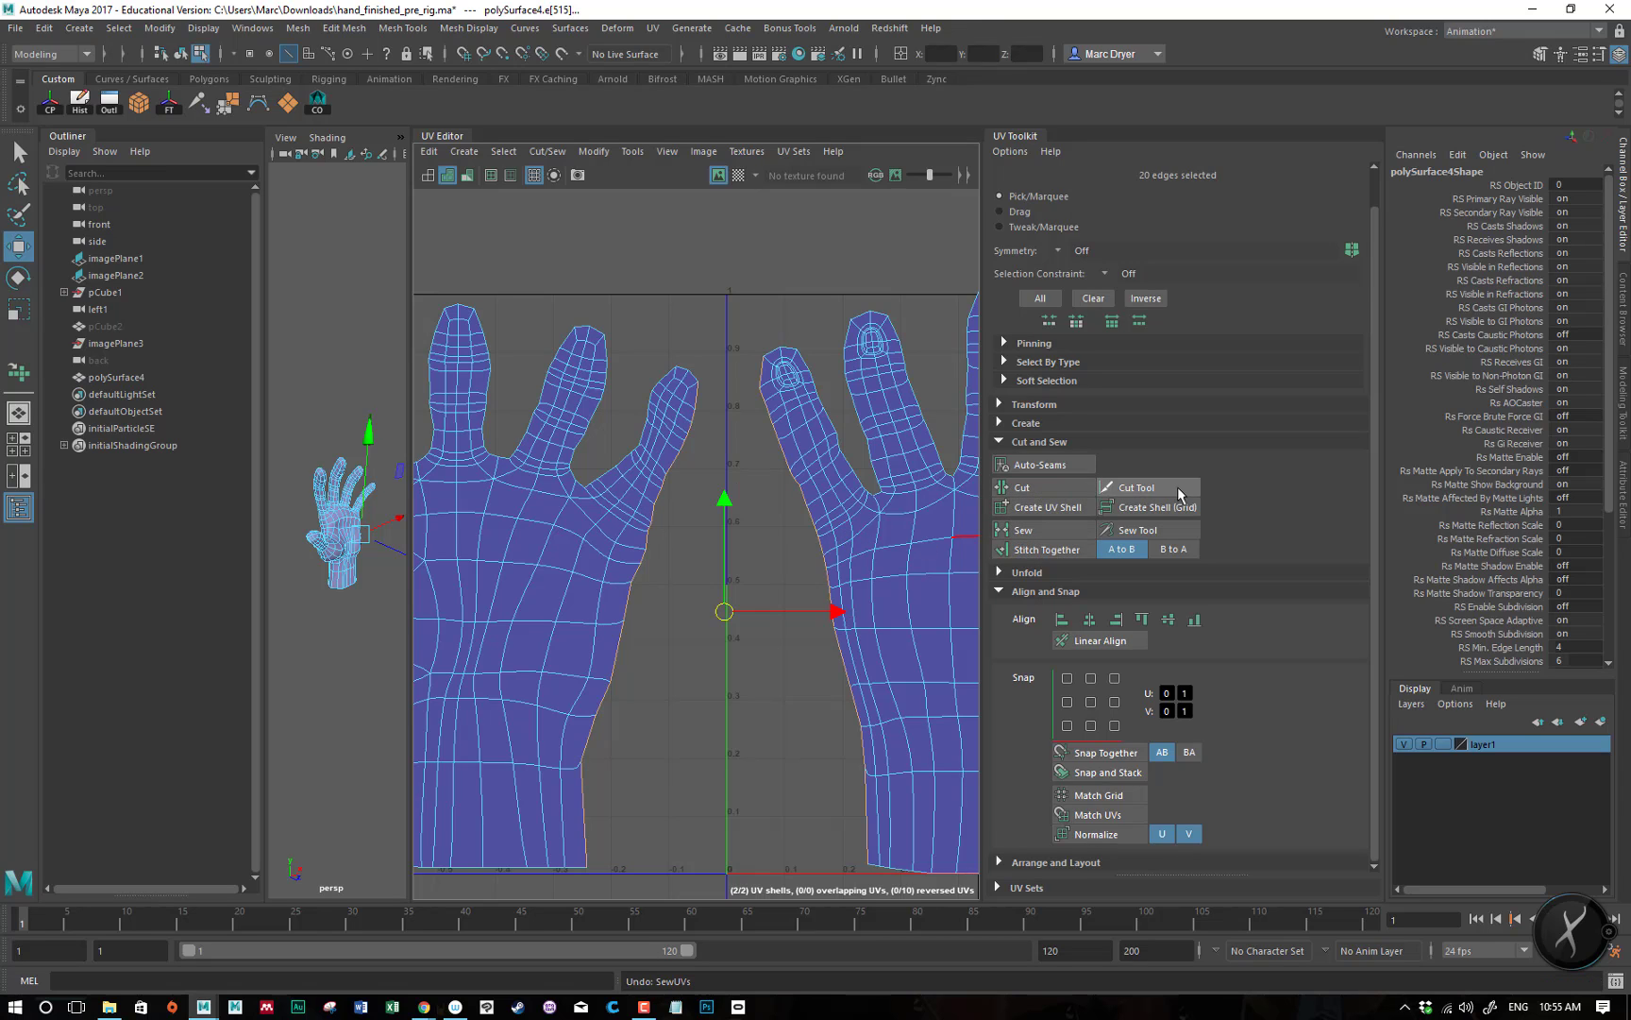
- Stitch the palm shell to the back-of-hand shell along the selected border edges, using the A to B direction
left_click(1053, 554)
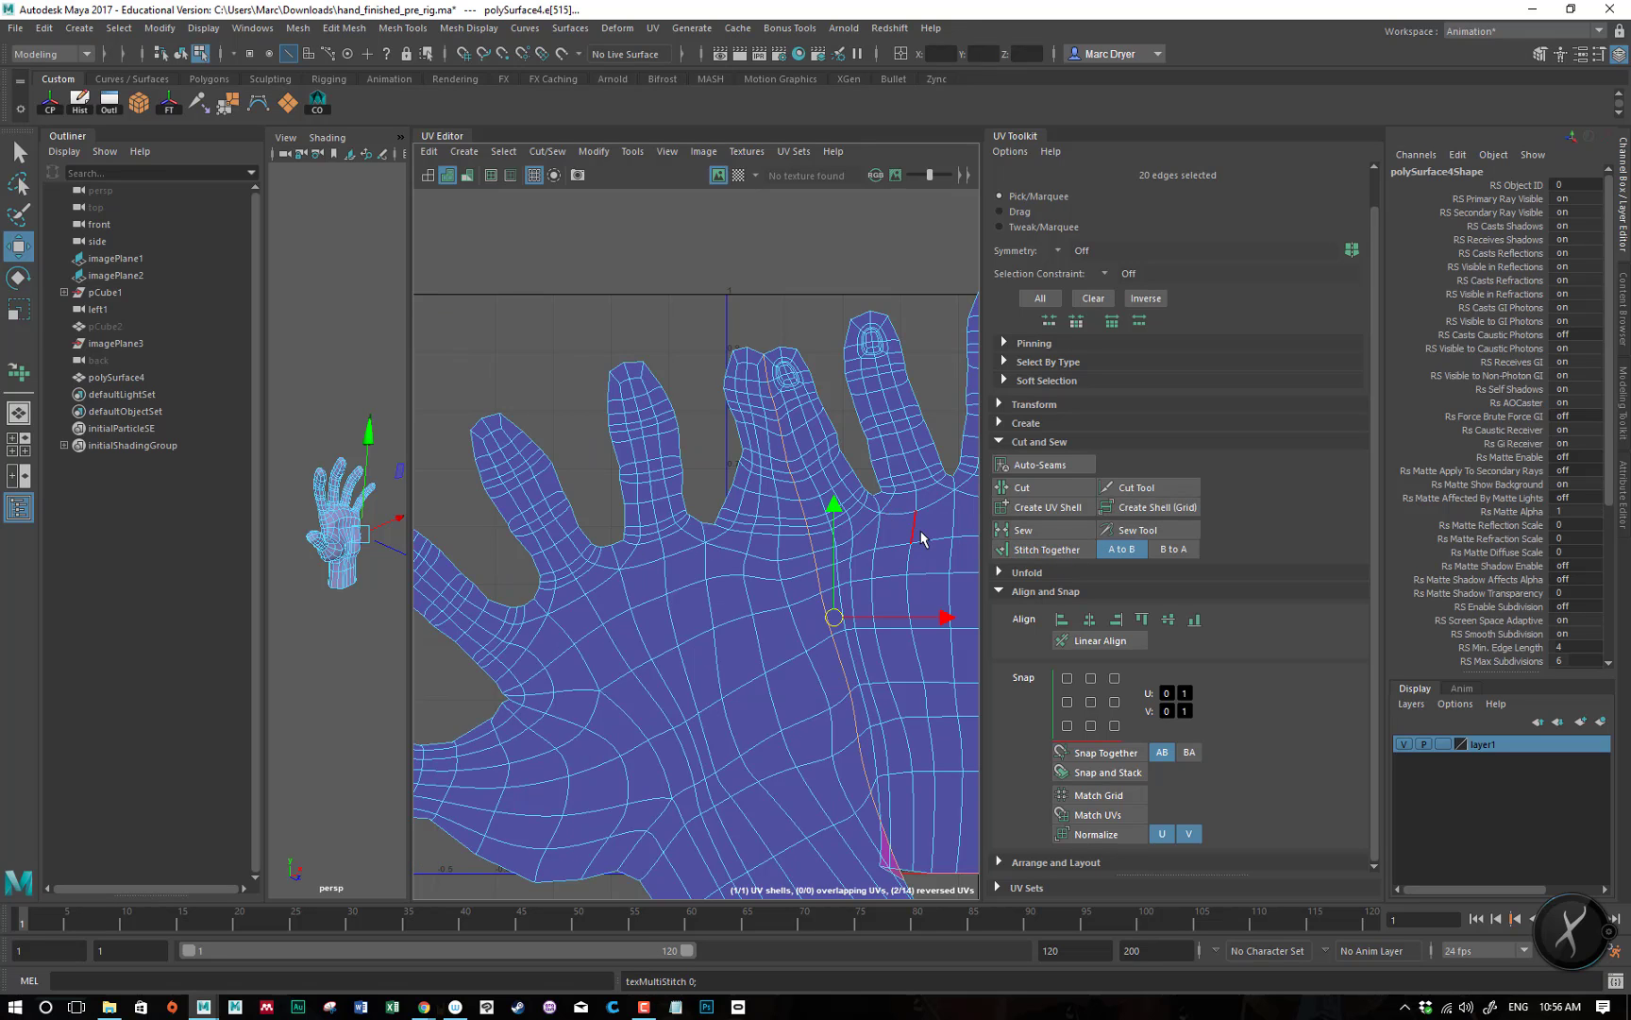
right_click_drag(919, 533, 768, 492, "alt")
middle_click_drag(769, 492, 704, 396, "alt")
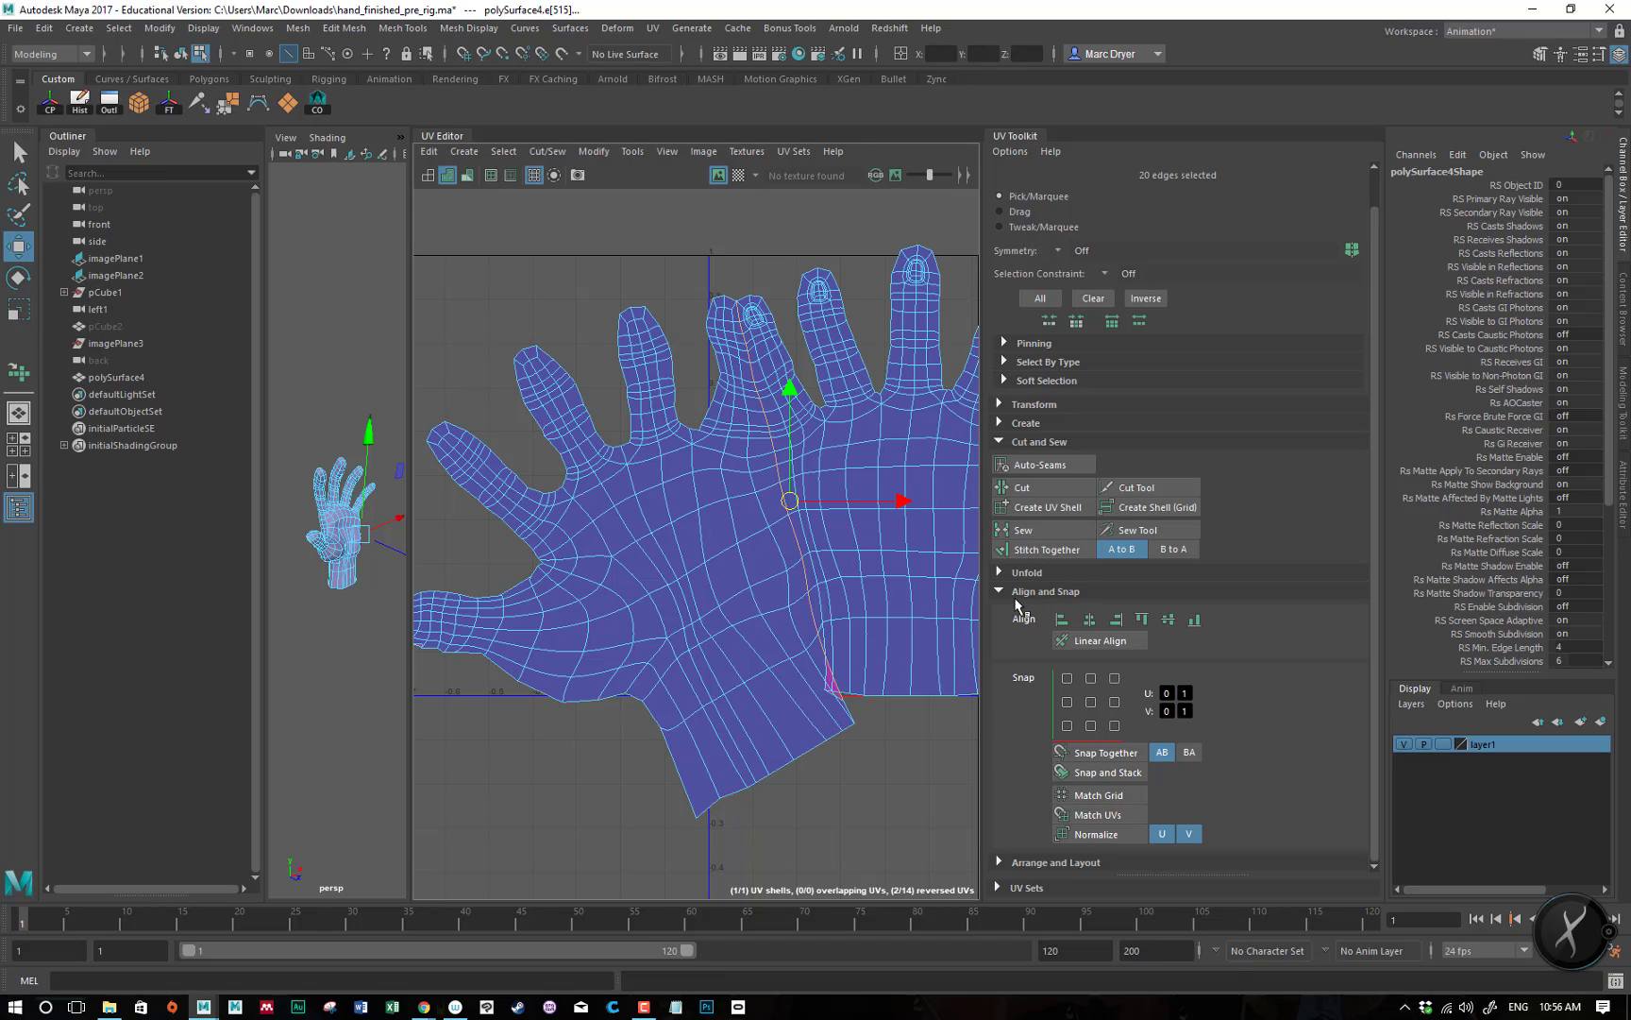
scroll(747, 663, "up", 3)
middle_click_drag(922, 618, 772, 599, "alt")
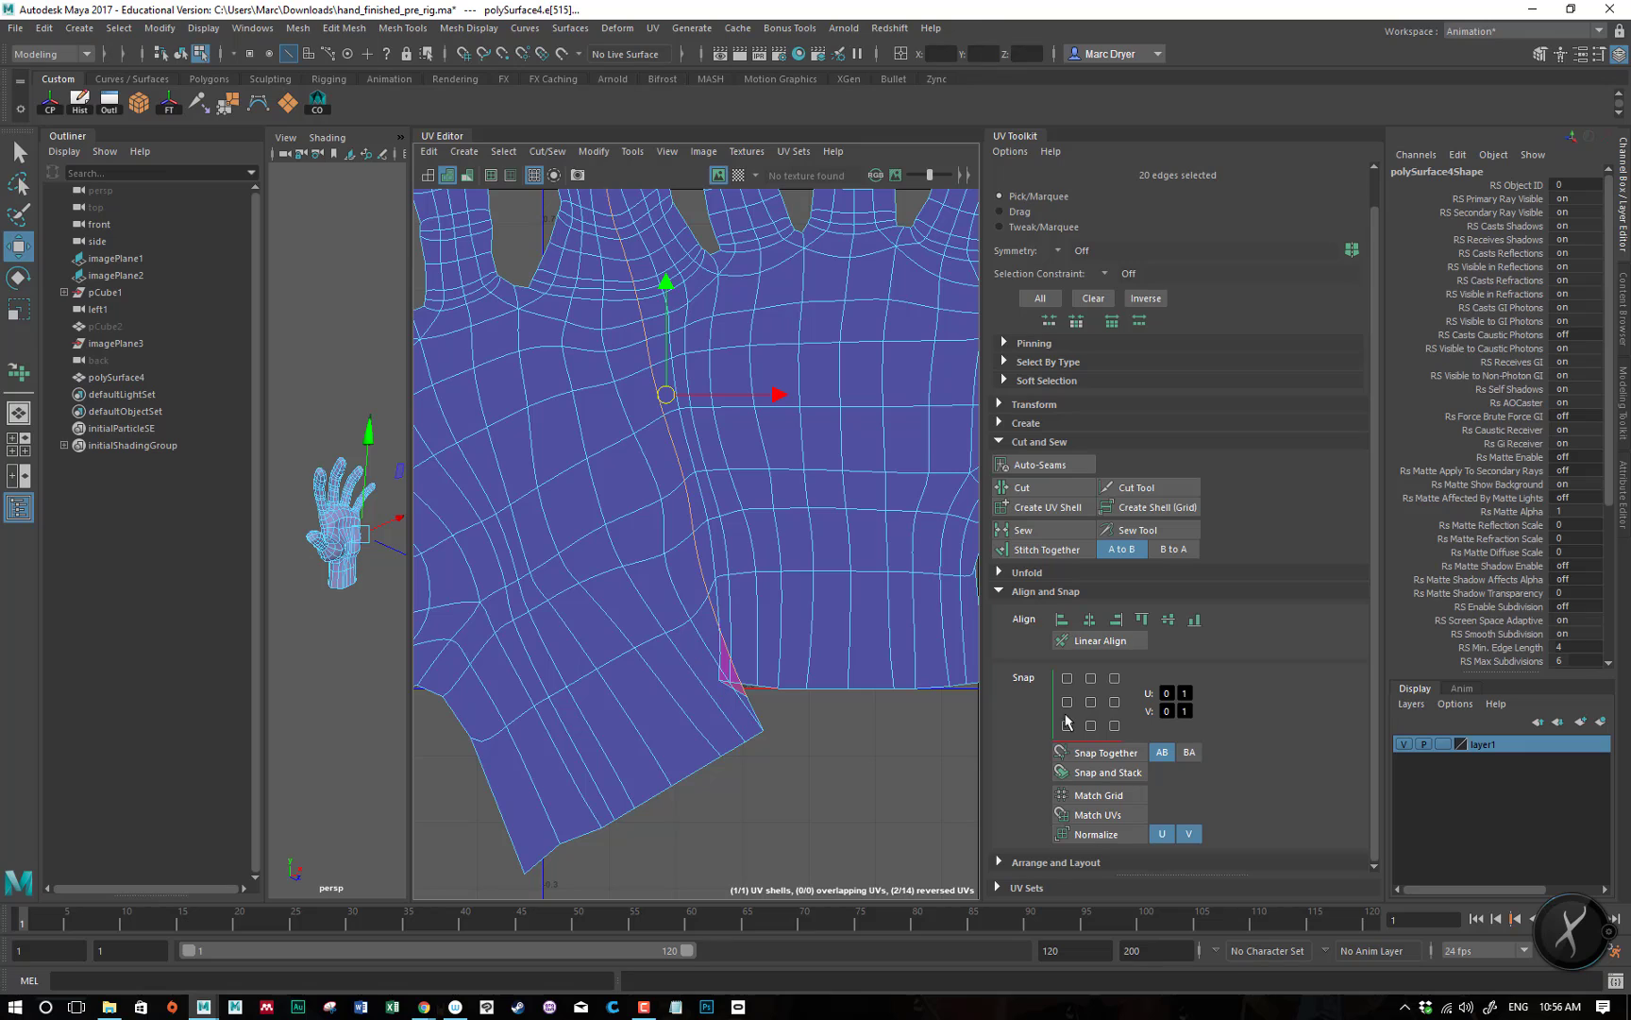
- Select all UVs of the stitched hand shell and relax the overlapping area at the wrist end of the seam with the Optimize Tool
left_click(1001, 592)
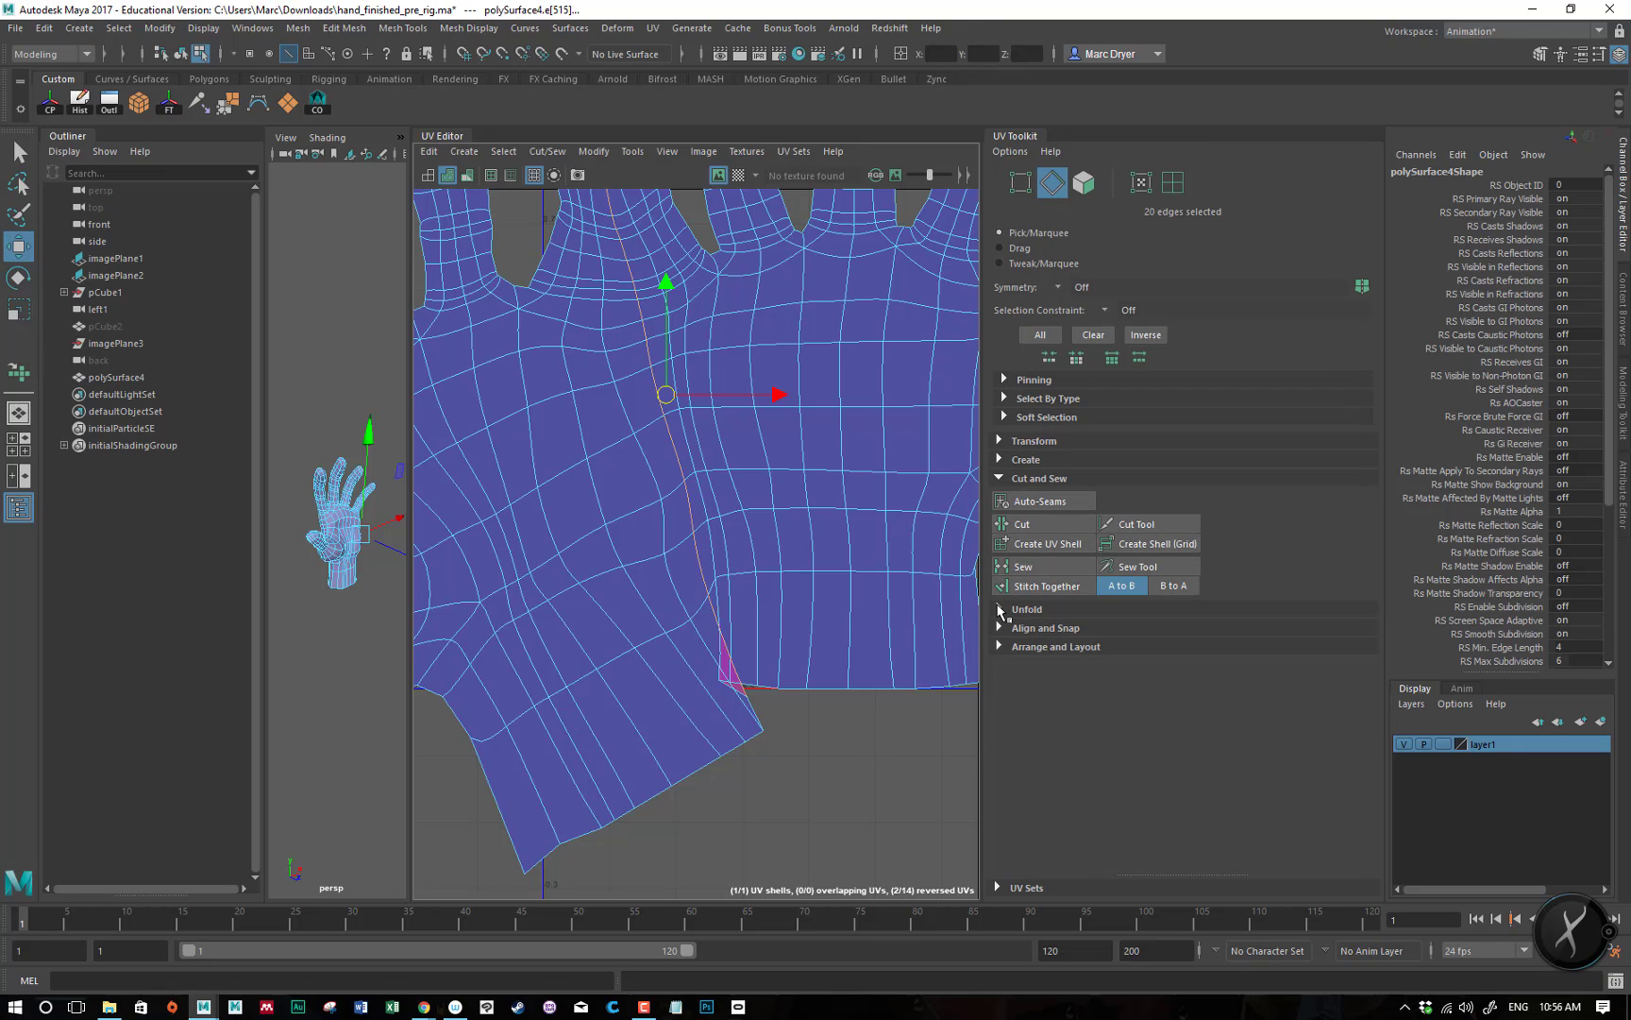
left_click(1014, 609)
left_click(1099, 650)
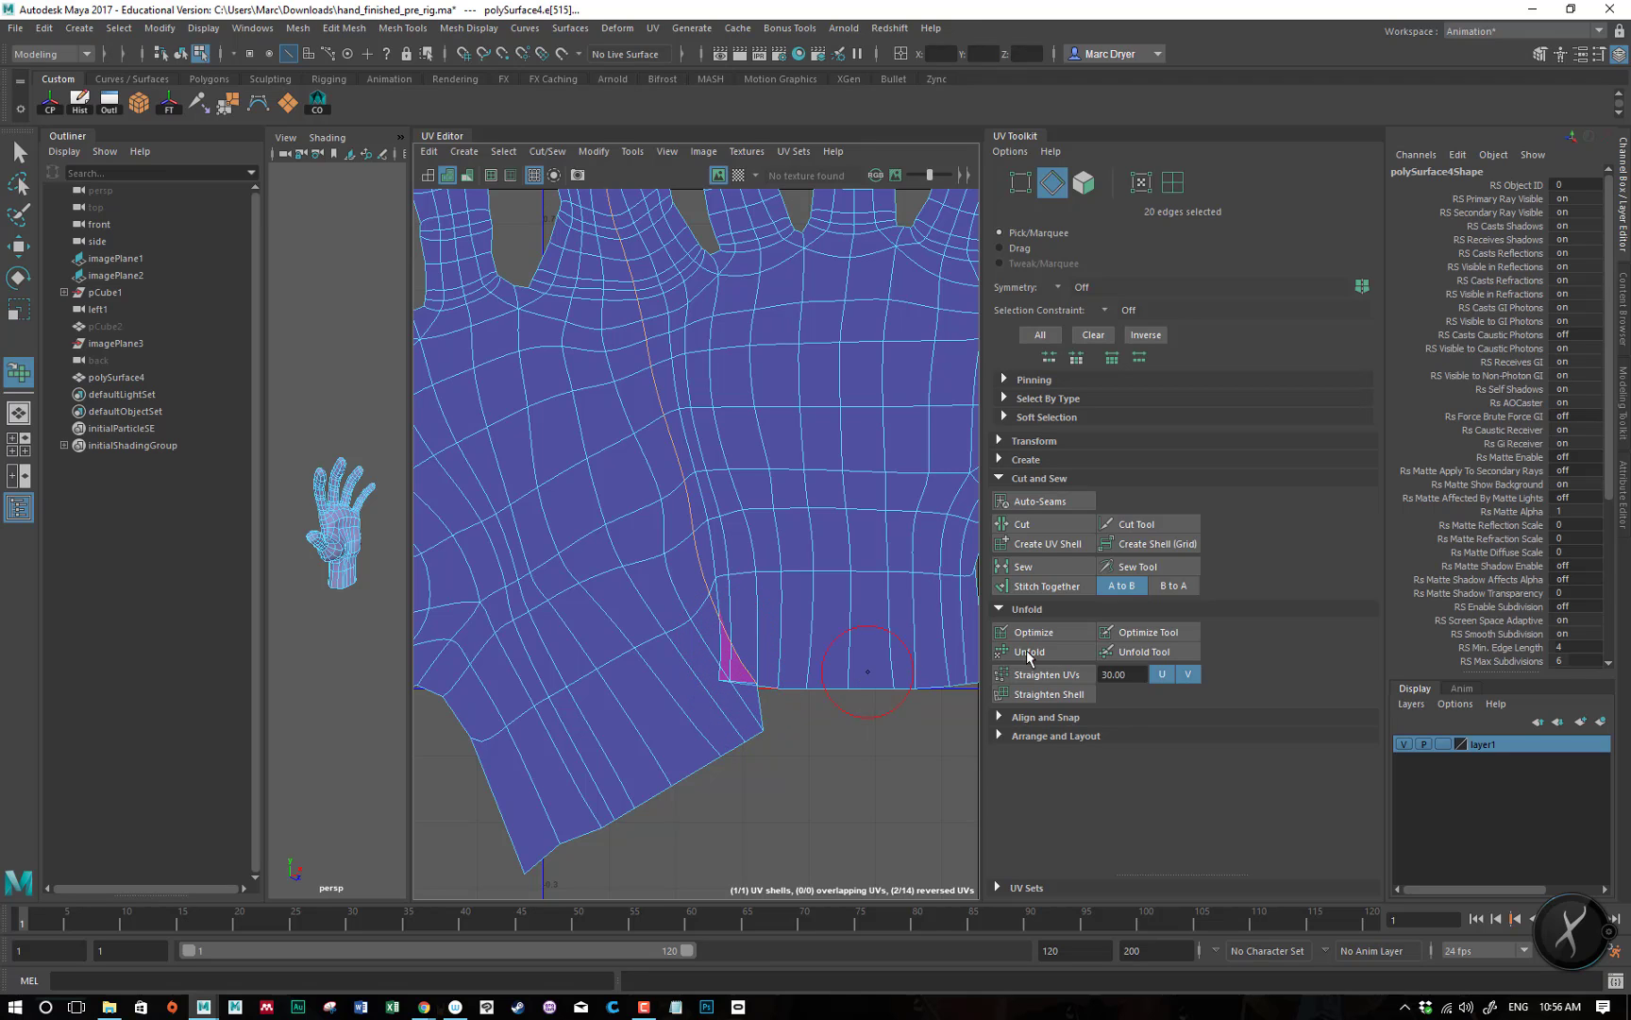
left_click(1133, 633)
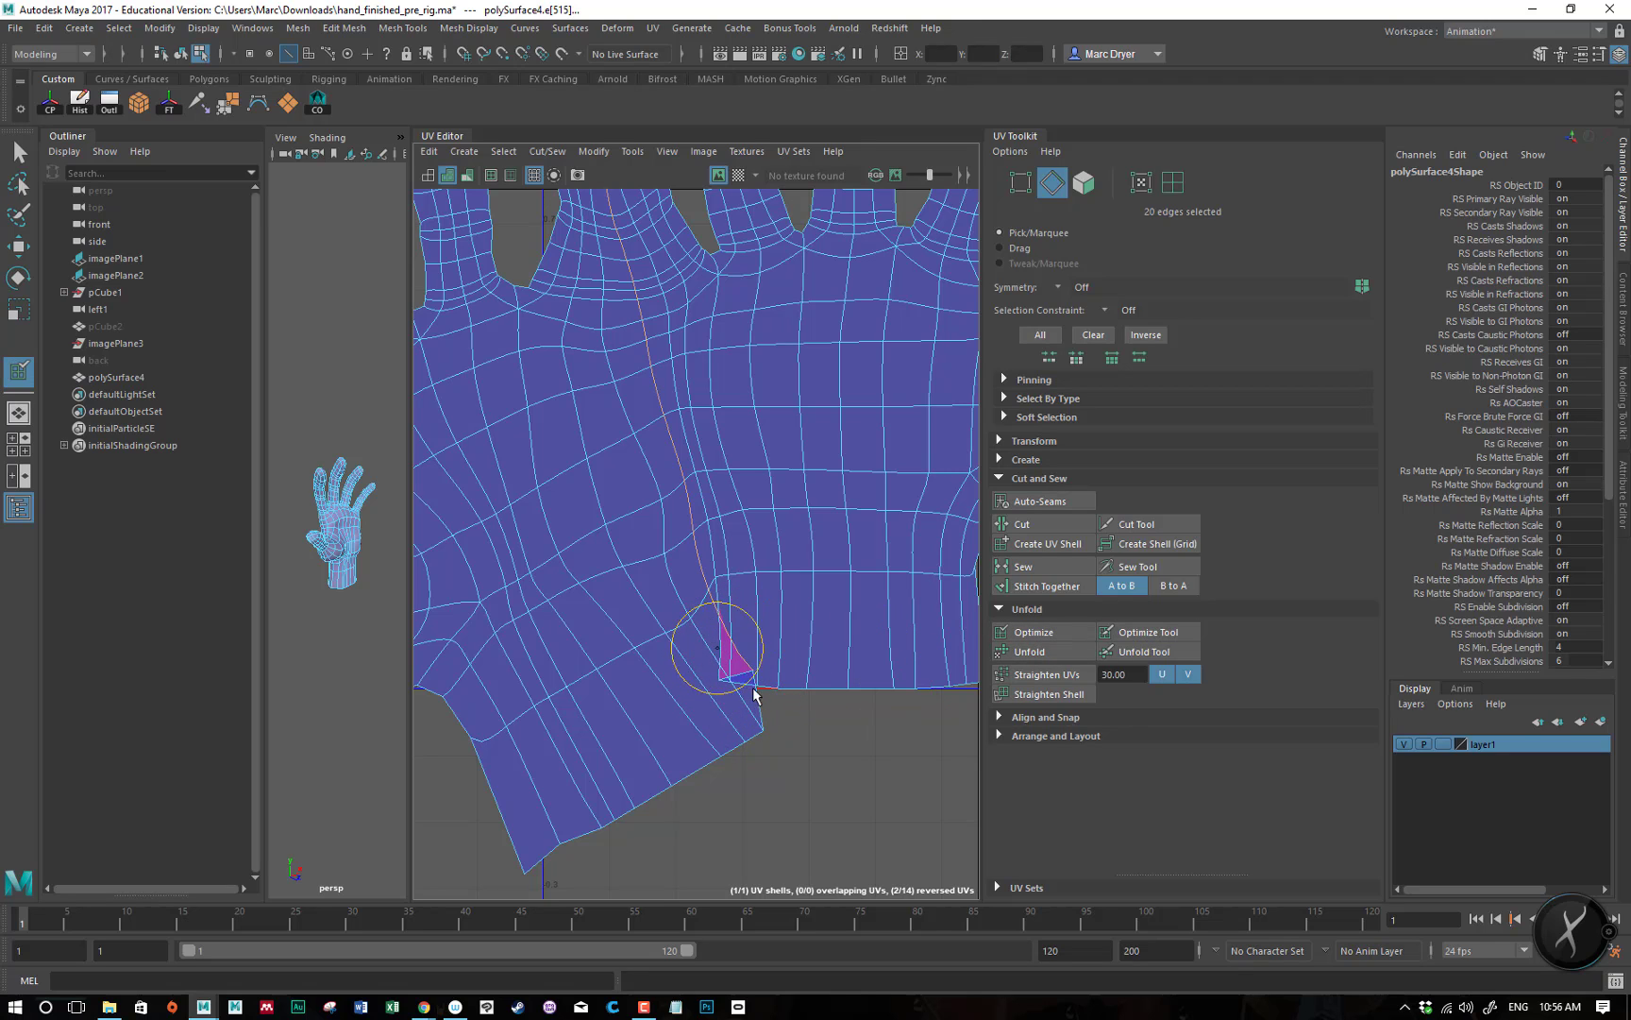
key("q")
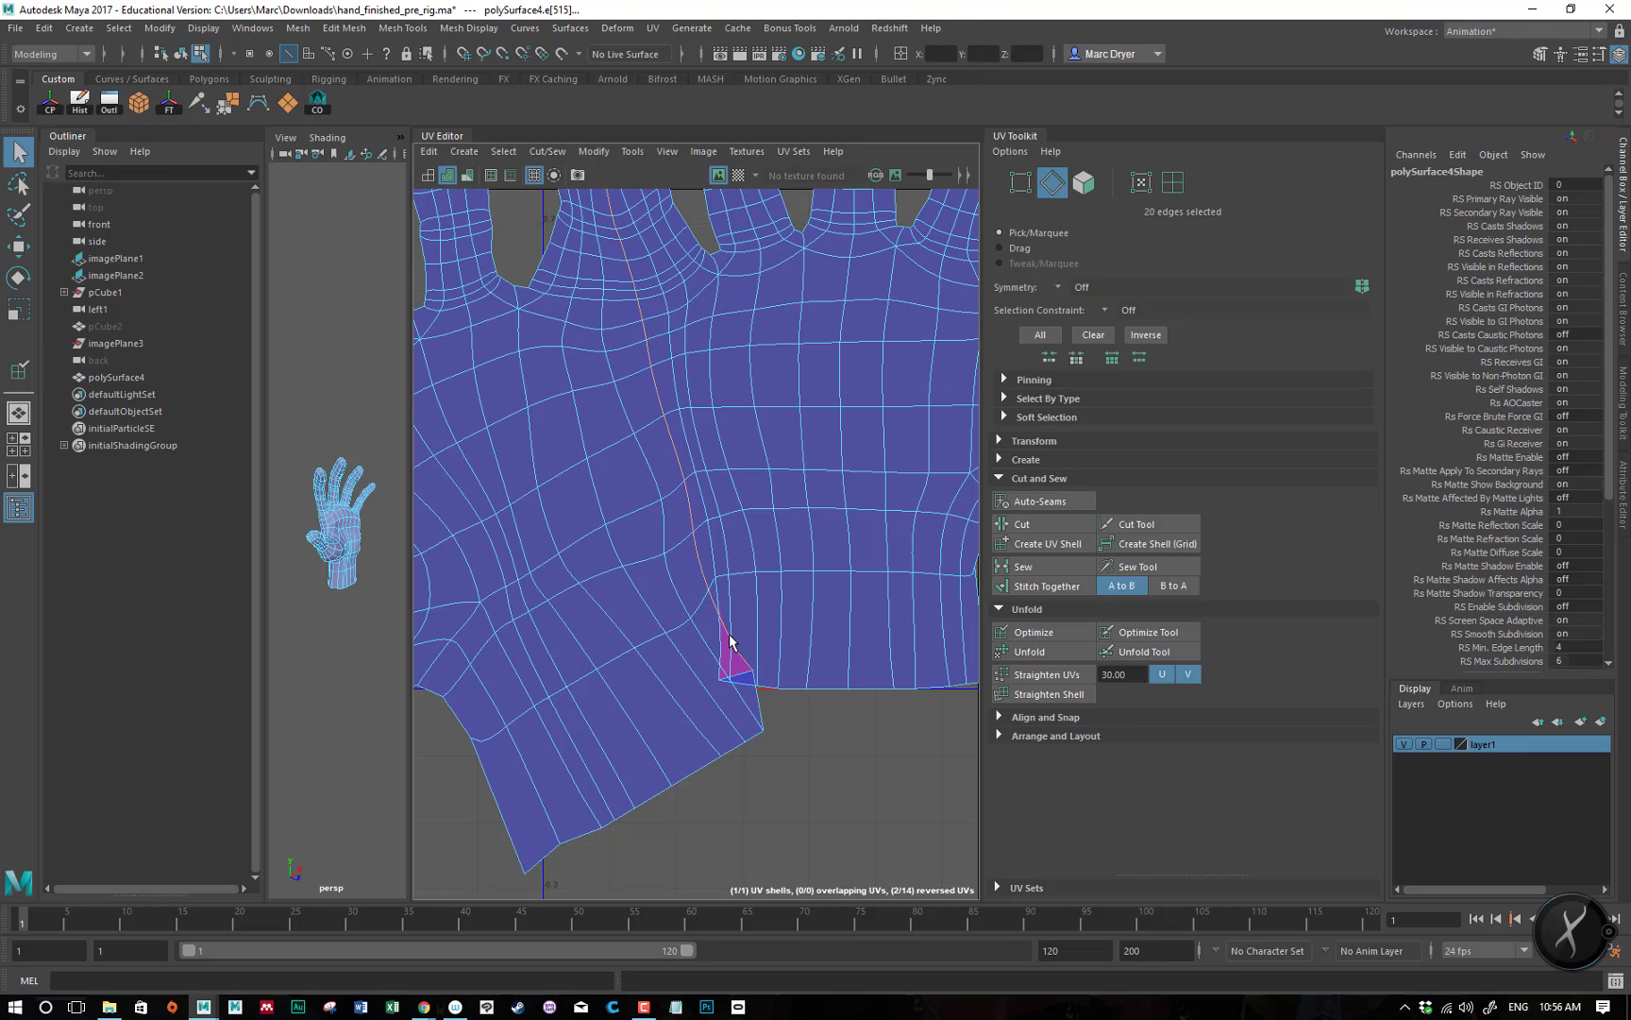
right_click_drag(729, 653, 794, 674)
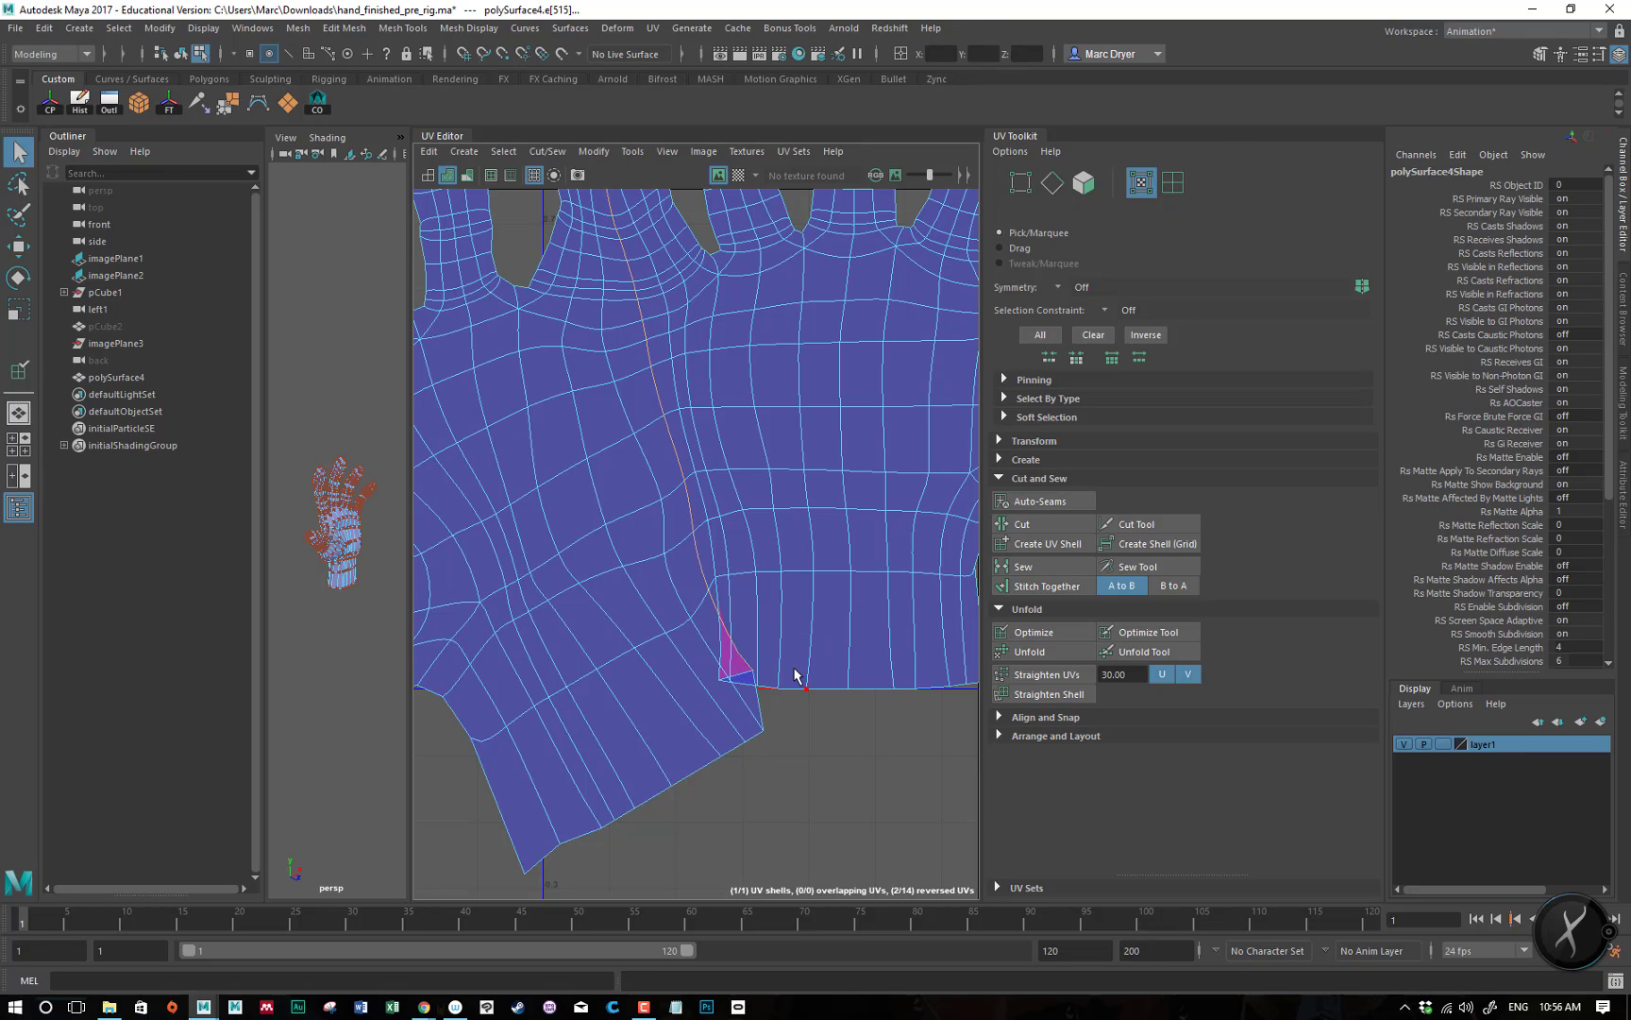
double_click(778, 570)
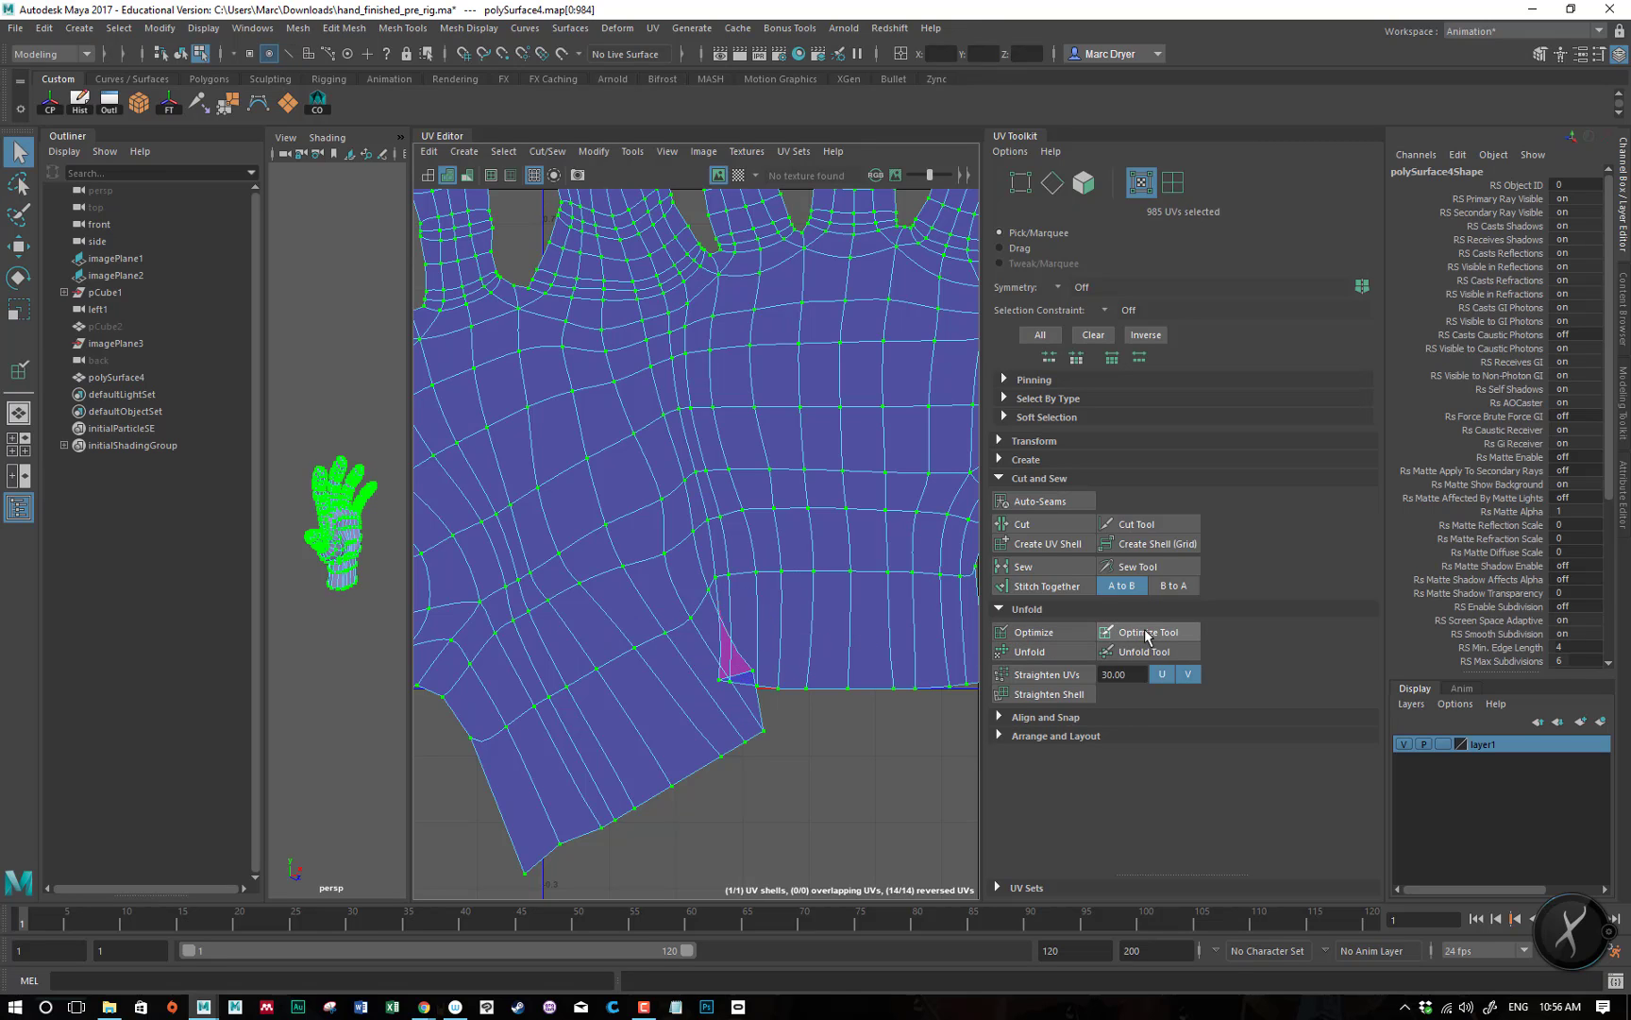
left_click(1147, 636)
mouse_move(746, 687)
left_mouse_down()
mouse_move(739, 674)
mouse_move(782, 662)
mouse_move(776, 692)
mouse_move(736, 625)
left_mouse_up()
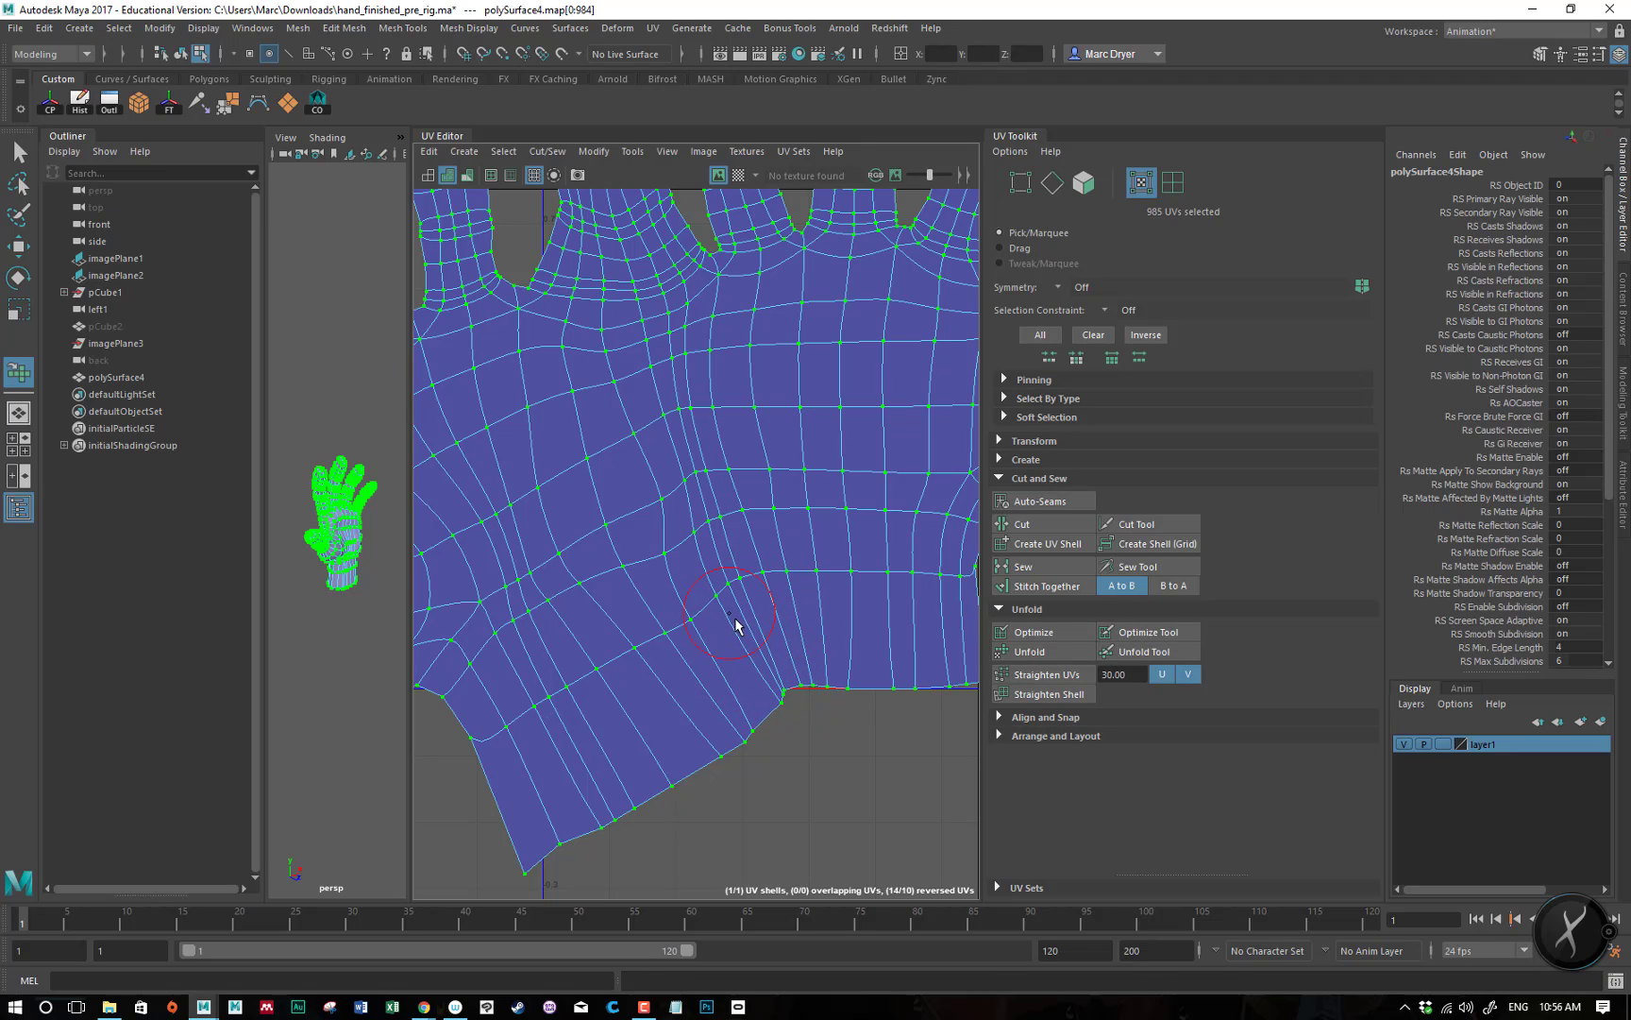
mouse_move(717, 699)
left_mouse_down()
mouse_move(732, 743)
mouse_move(794, 699)
mouse_move(816, 706)
mouse_move(781, 705)
left_mouse_up()
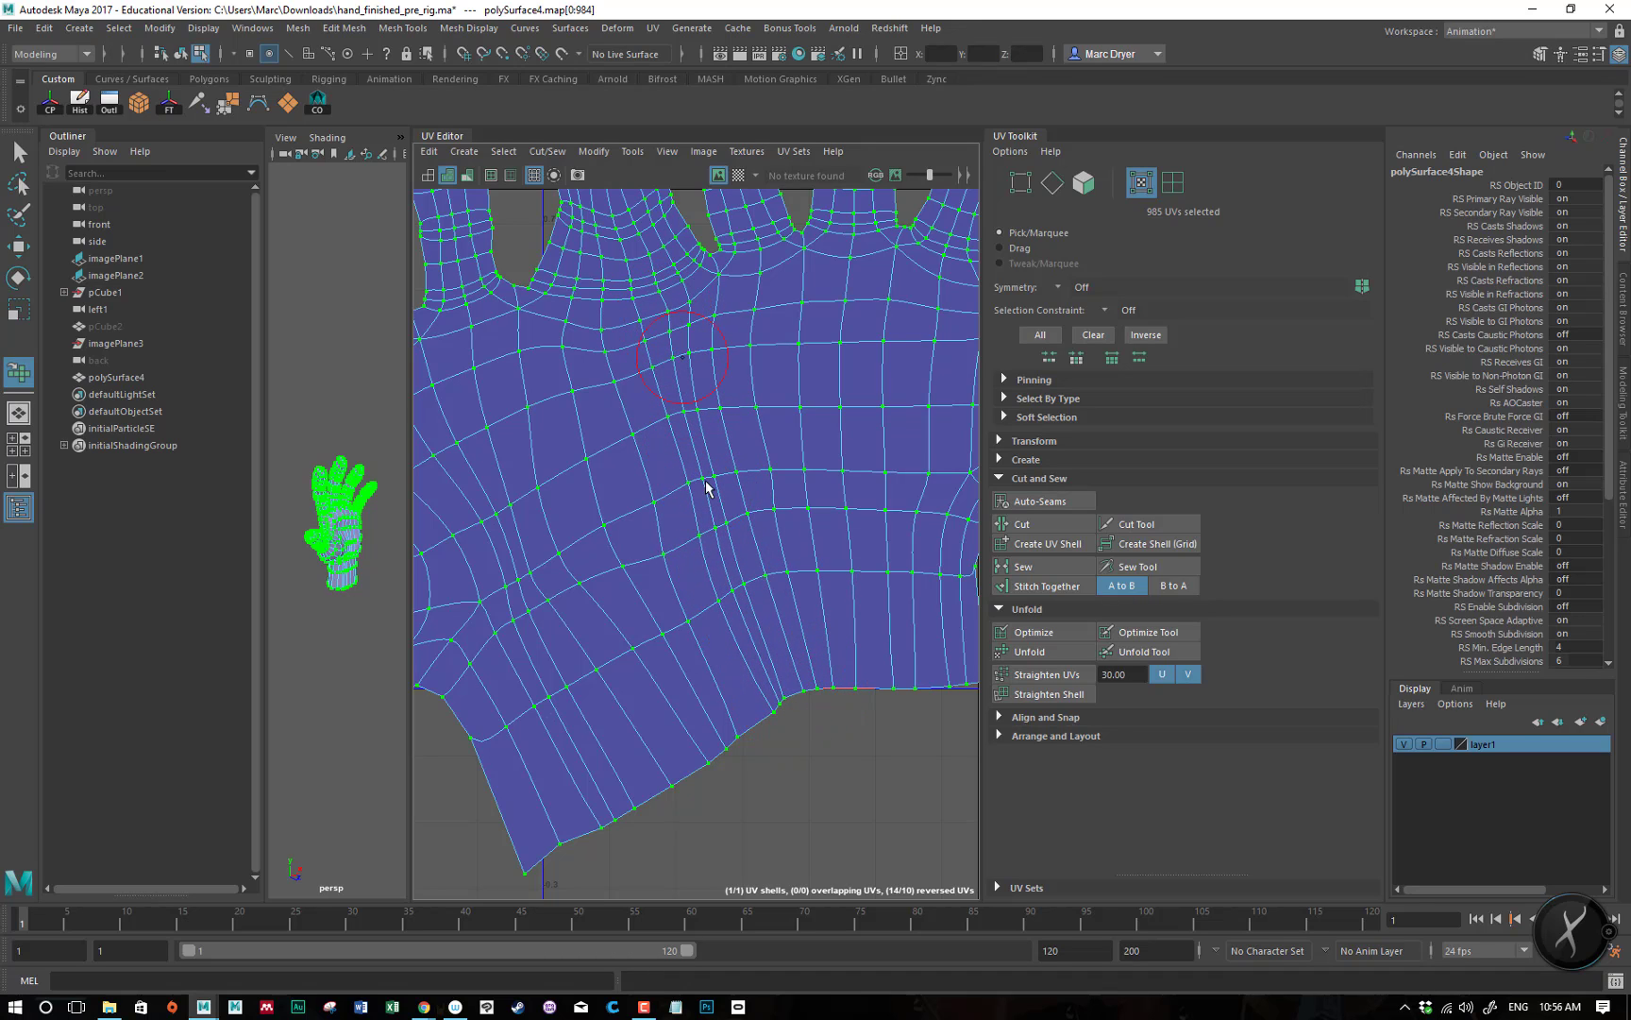
- Move the stitched hand shell toward the middle of the 0–1 UV tile and rotate it clockwise until the fingers point upward
right_click_drag(722, 574, 639, 572)
right_click_drag(903, 575, 771, 572)
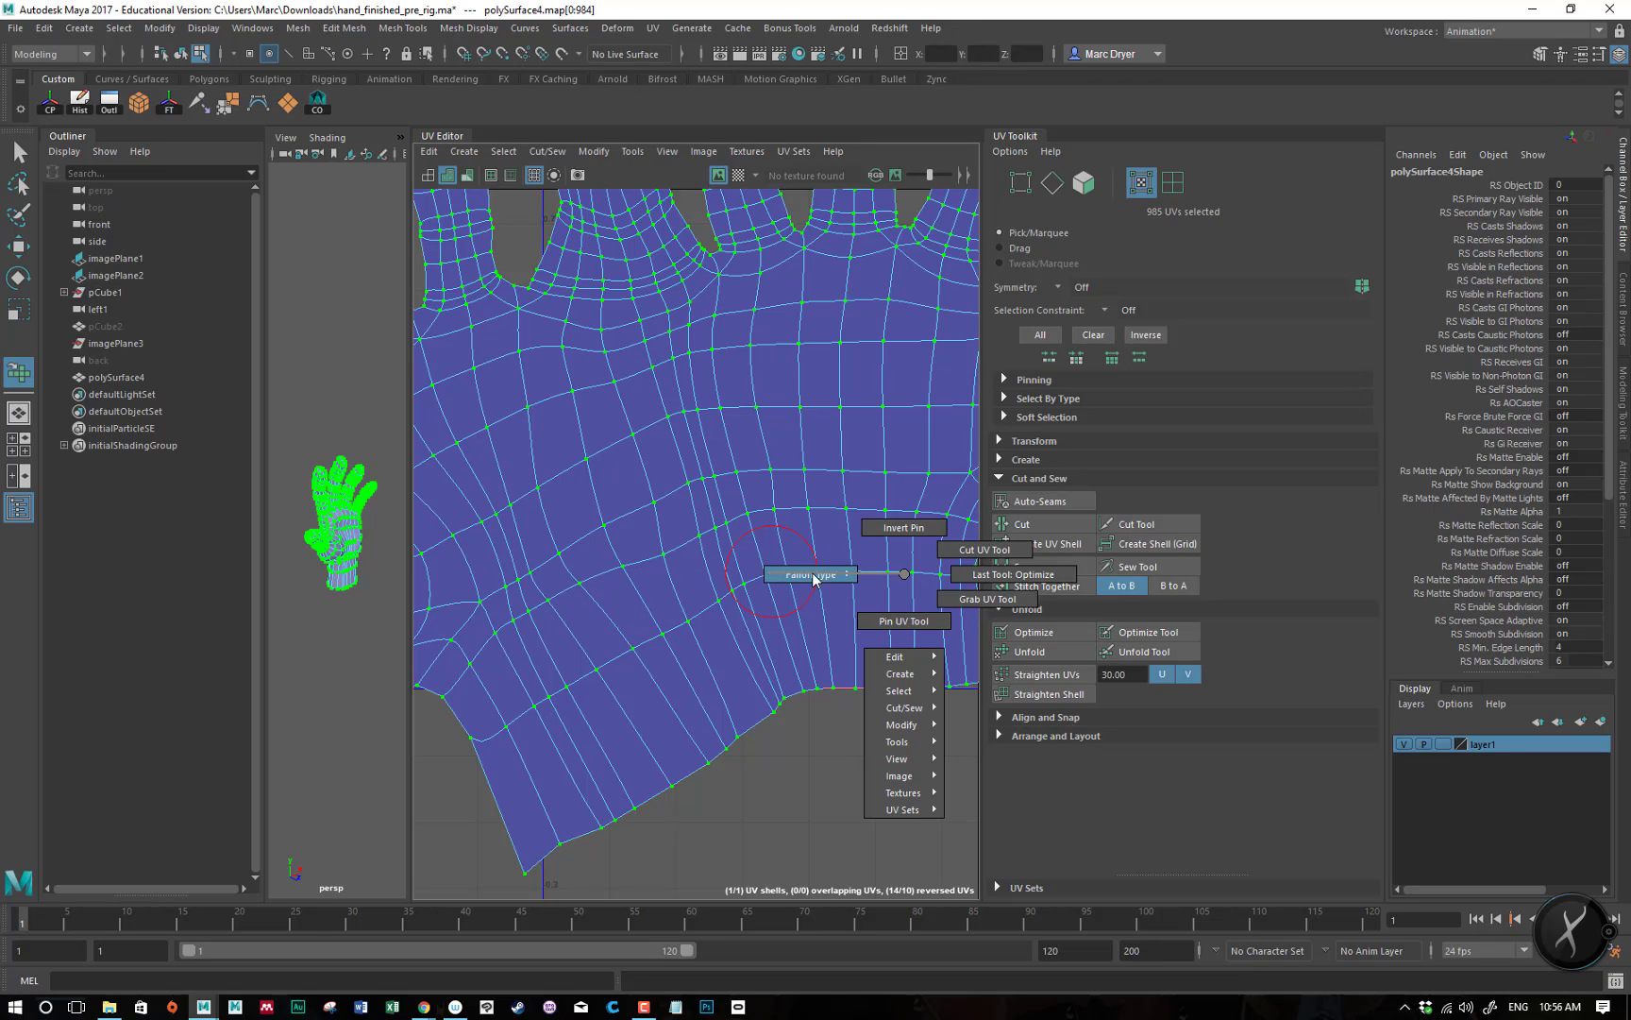
right_click_drag(904, 574, 747, 587, "alt")
middle_click_drag(748, 587, 720, 718, "alt")
right_click_drag(720, 717, 552, 653, "alt")
mouse_move(723, 652)
middle_mouse_down("alt")
mouse_move(659, 653)
mouse_move(696, 631)
middle_mouse_up("alt")
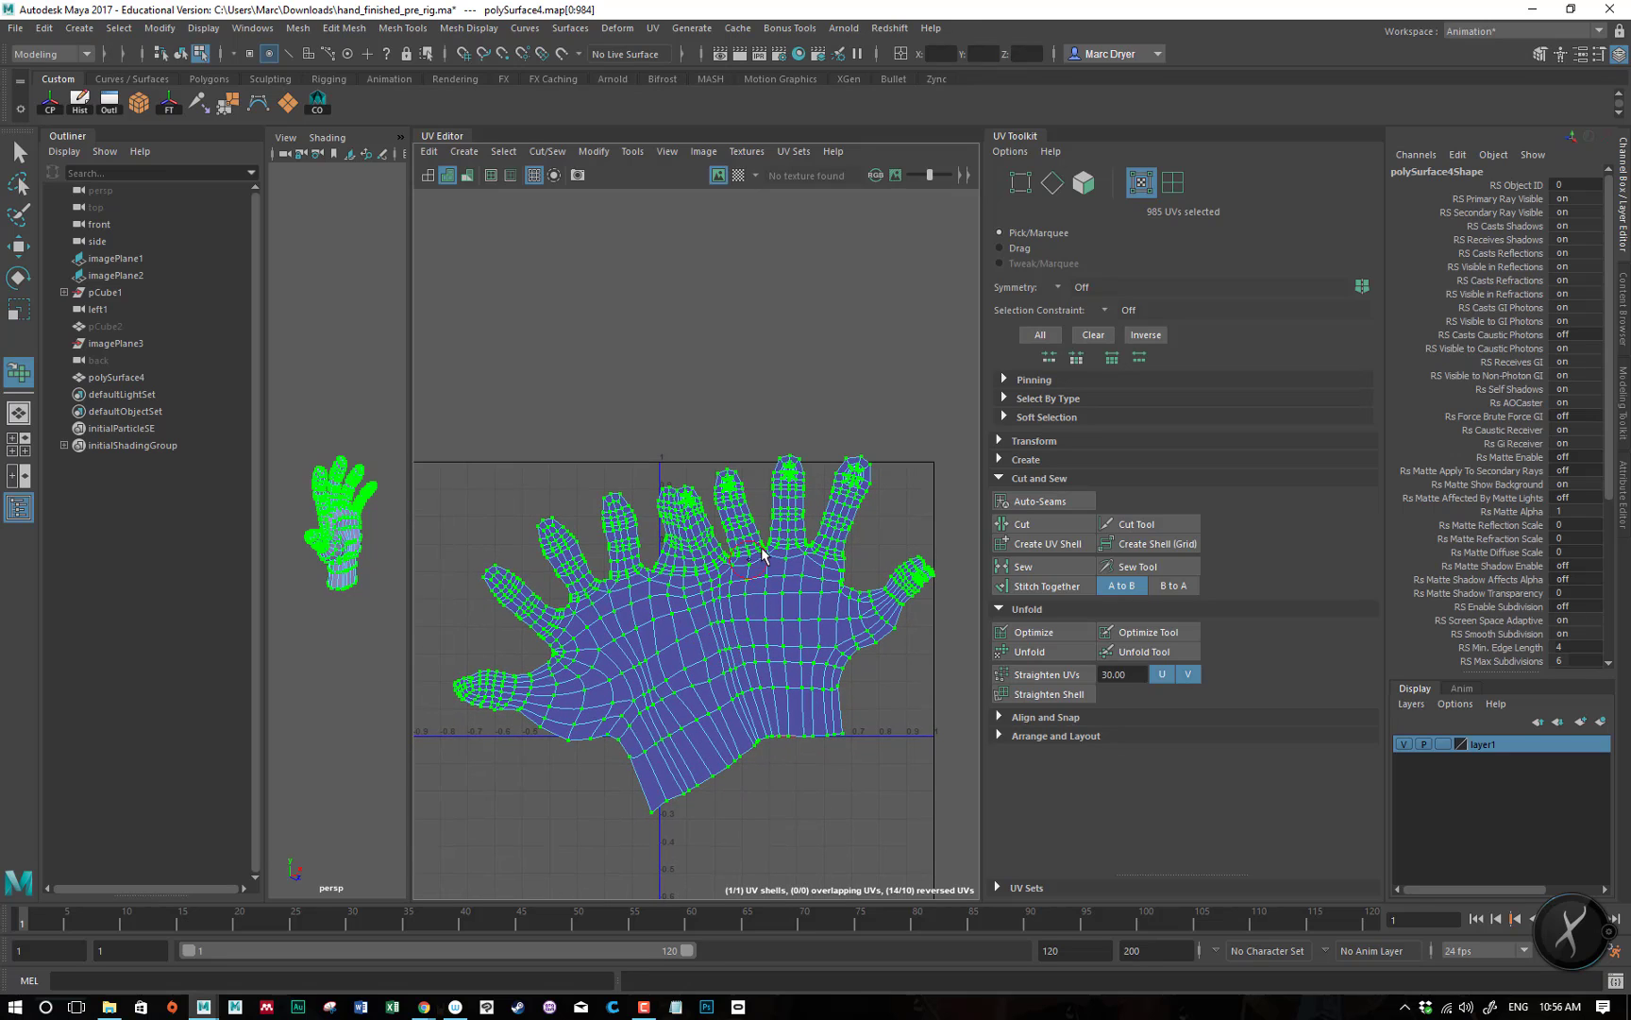
key("q")
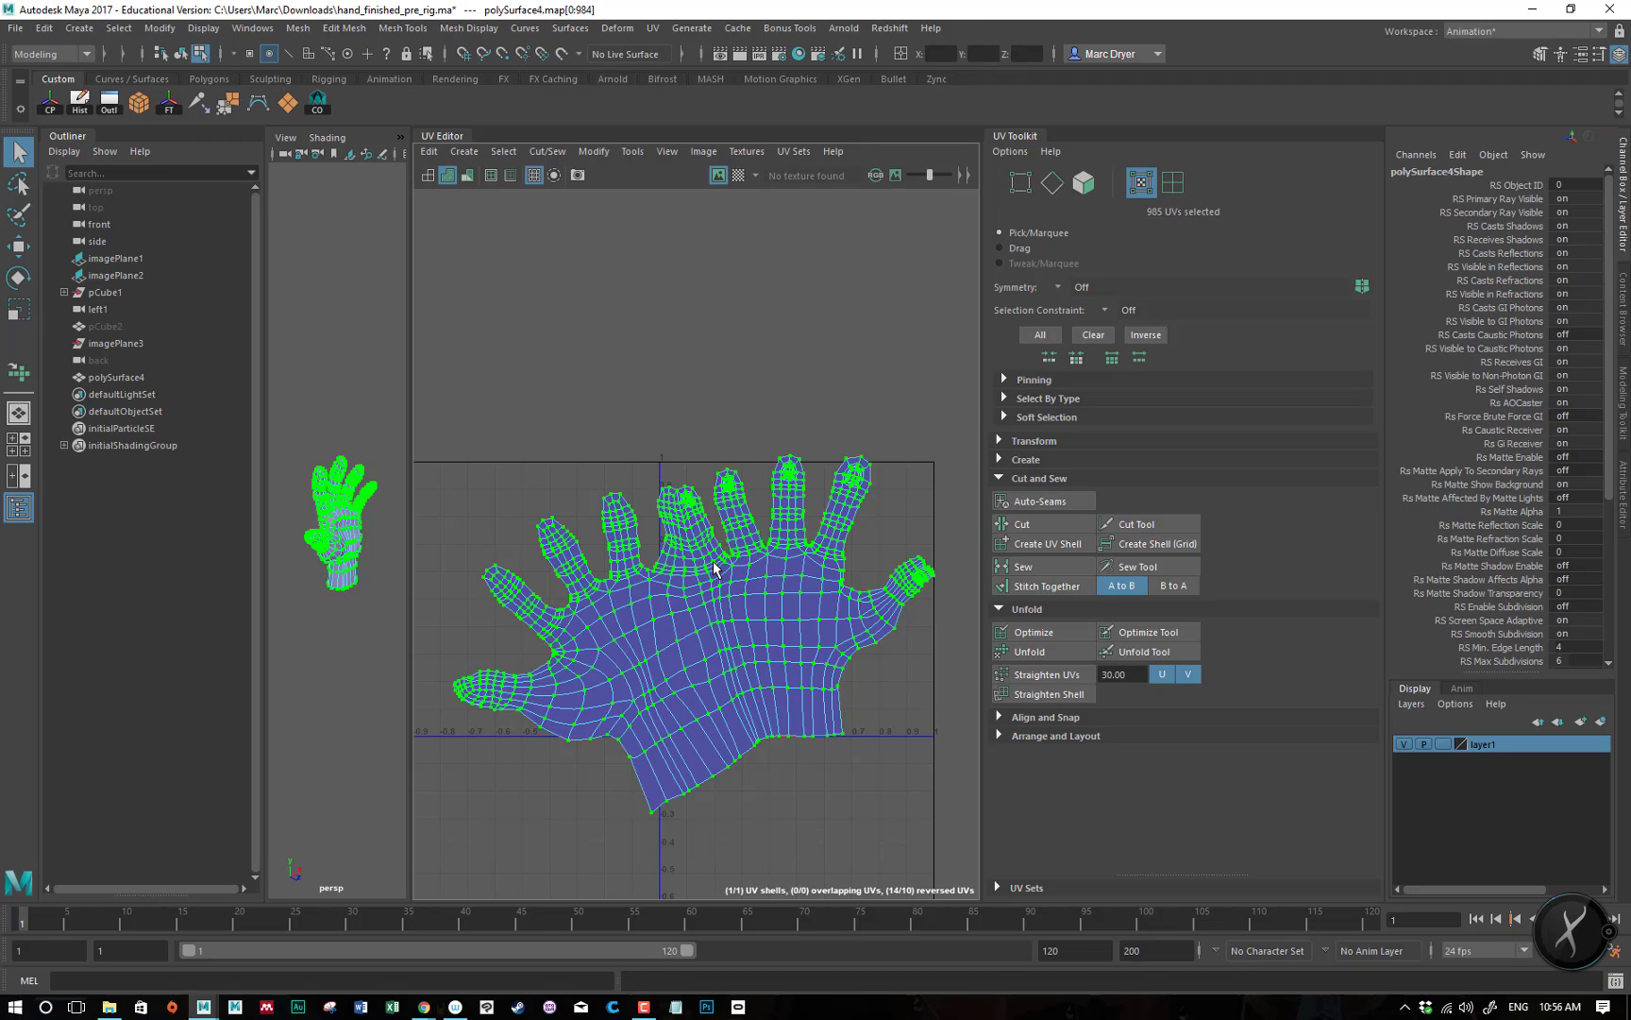
key("w")
left_click_drag(696, 631, 778, 597)
key("r")
key("e")
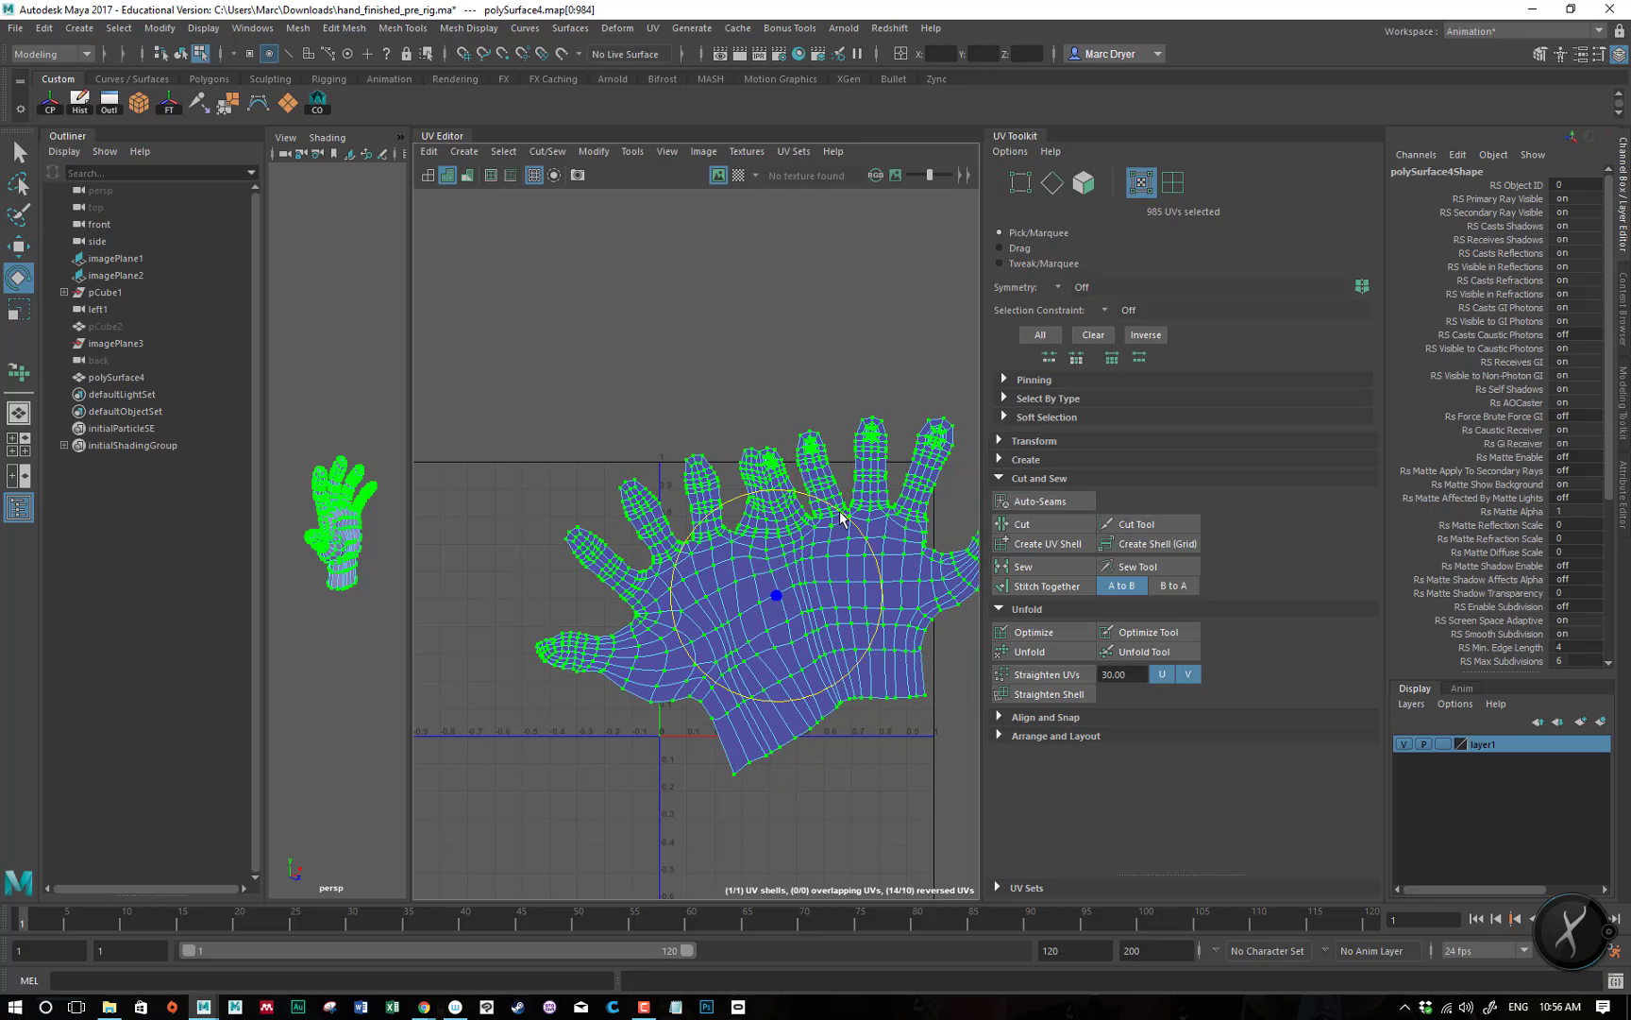
left_click_drag(841, 517, 861, 542)
- Scale the hand shell down uniformly and place it in the lower part of the 0–1 UV tile
key("r")
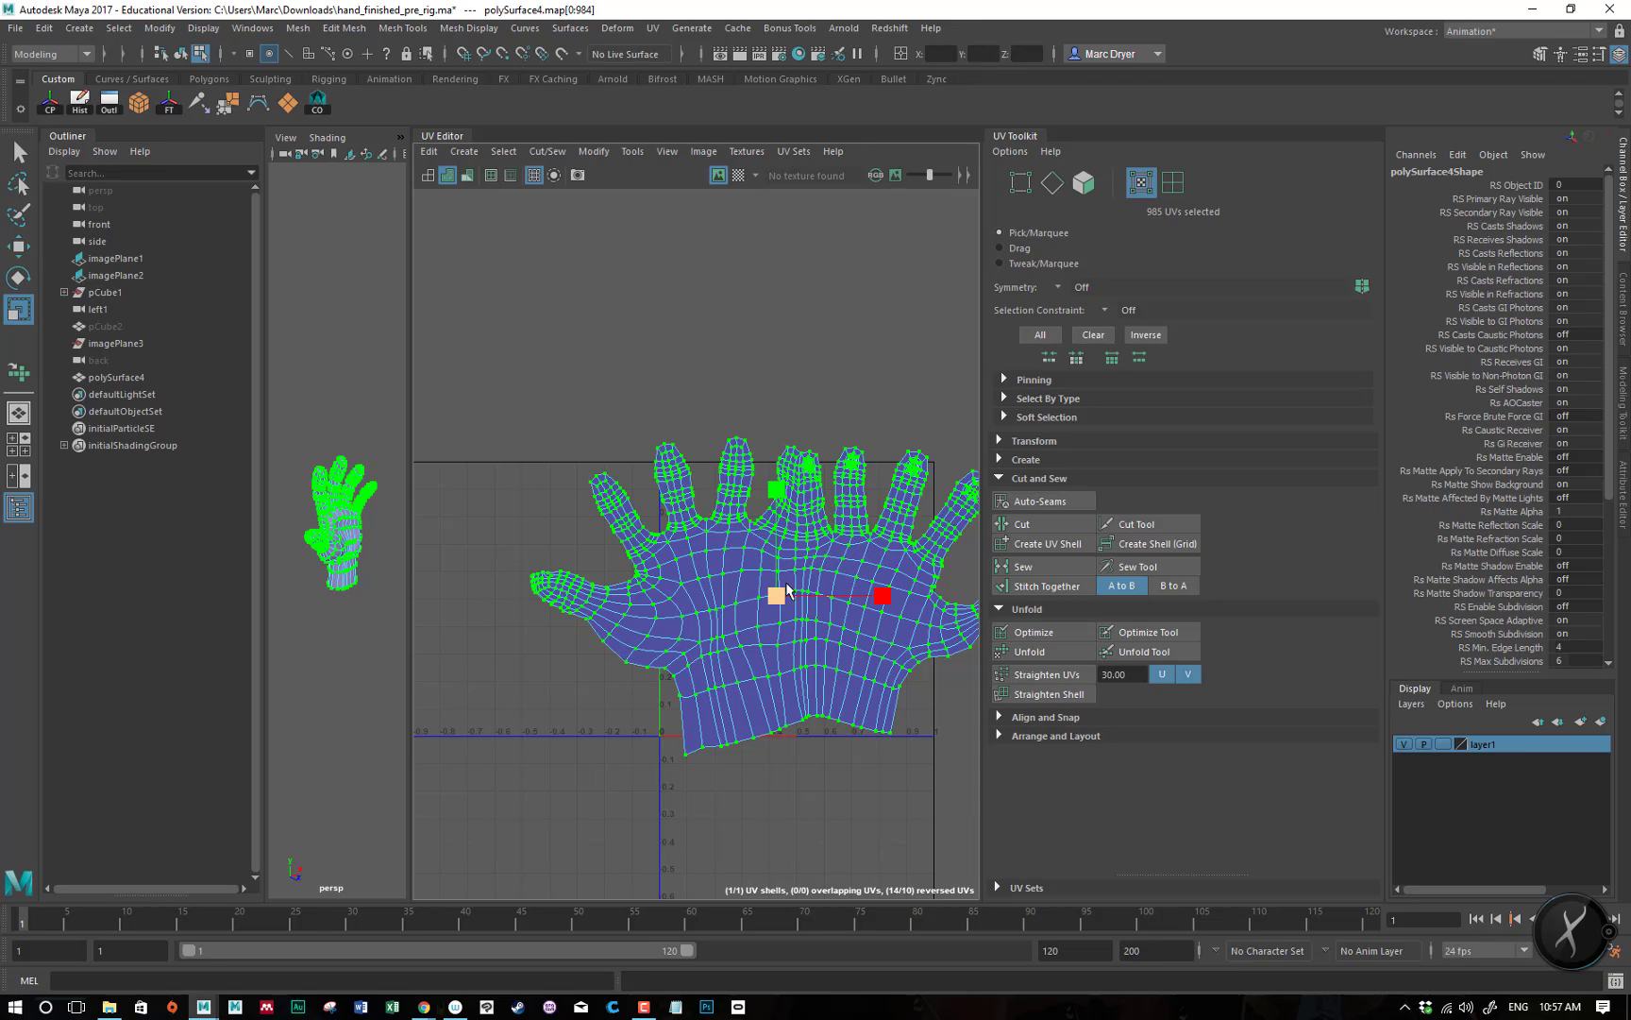
left_click_drag(787, 587, 717, 612)
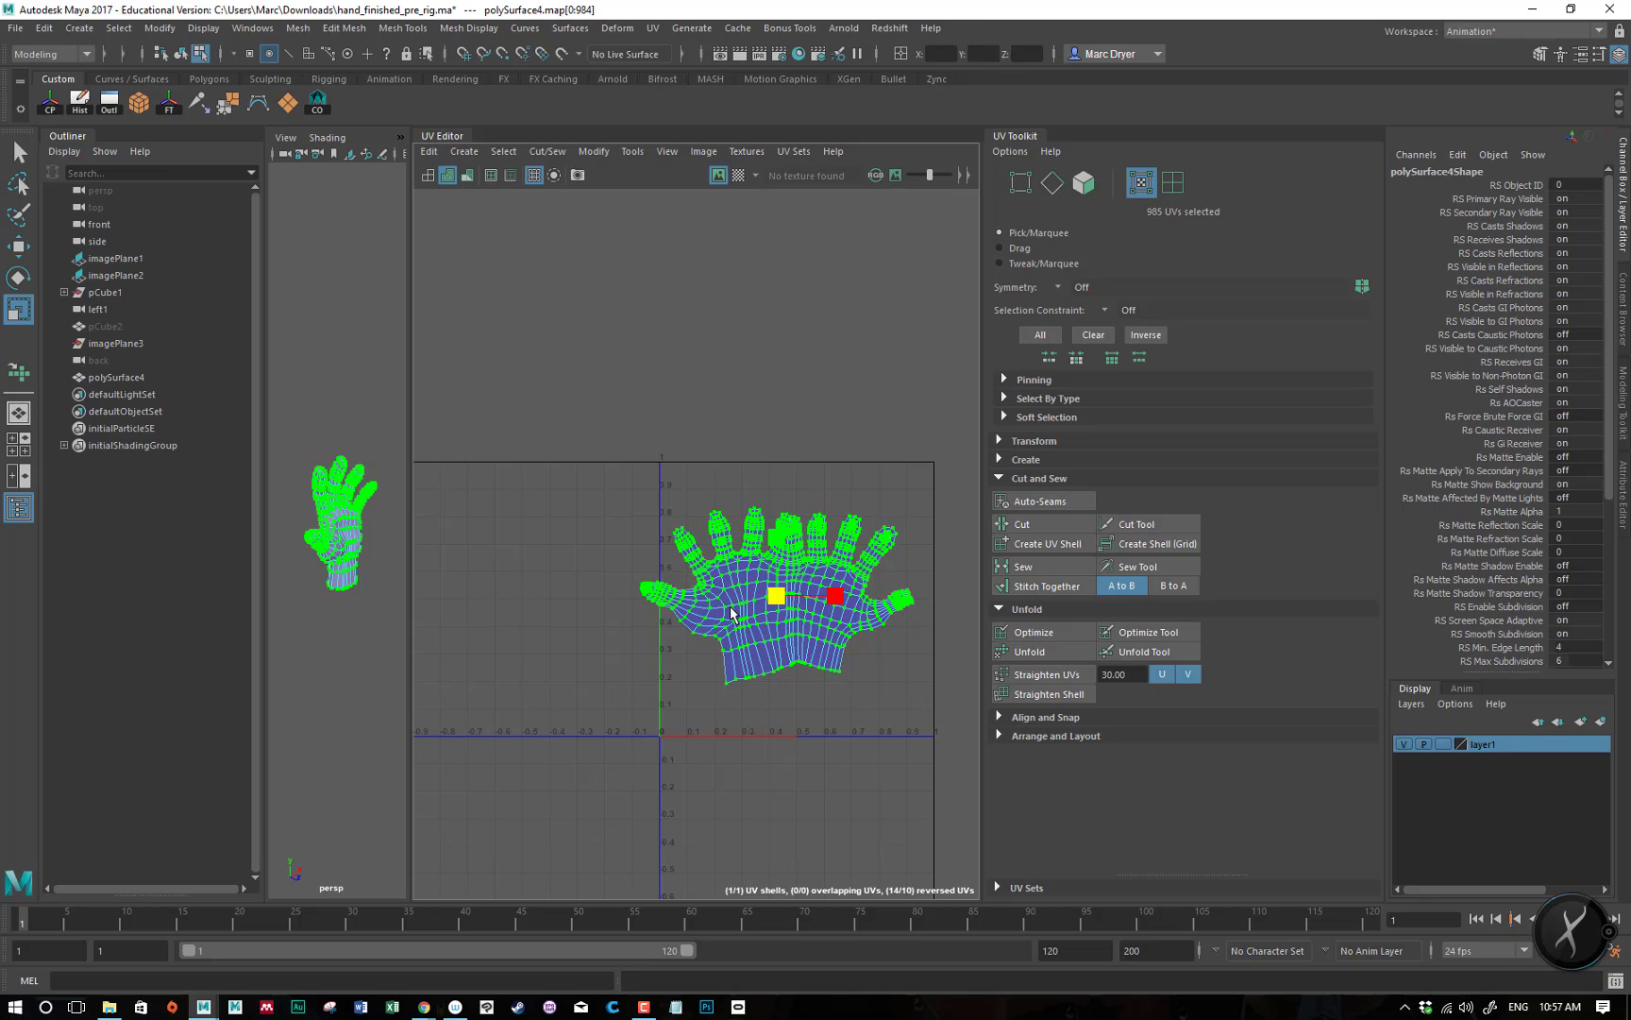
key("w")
left_click_drag(769, 612, 799, 653)
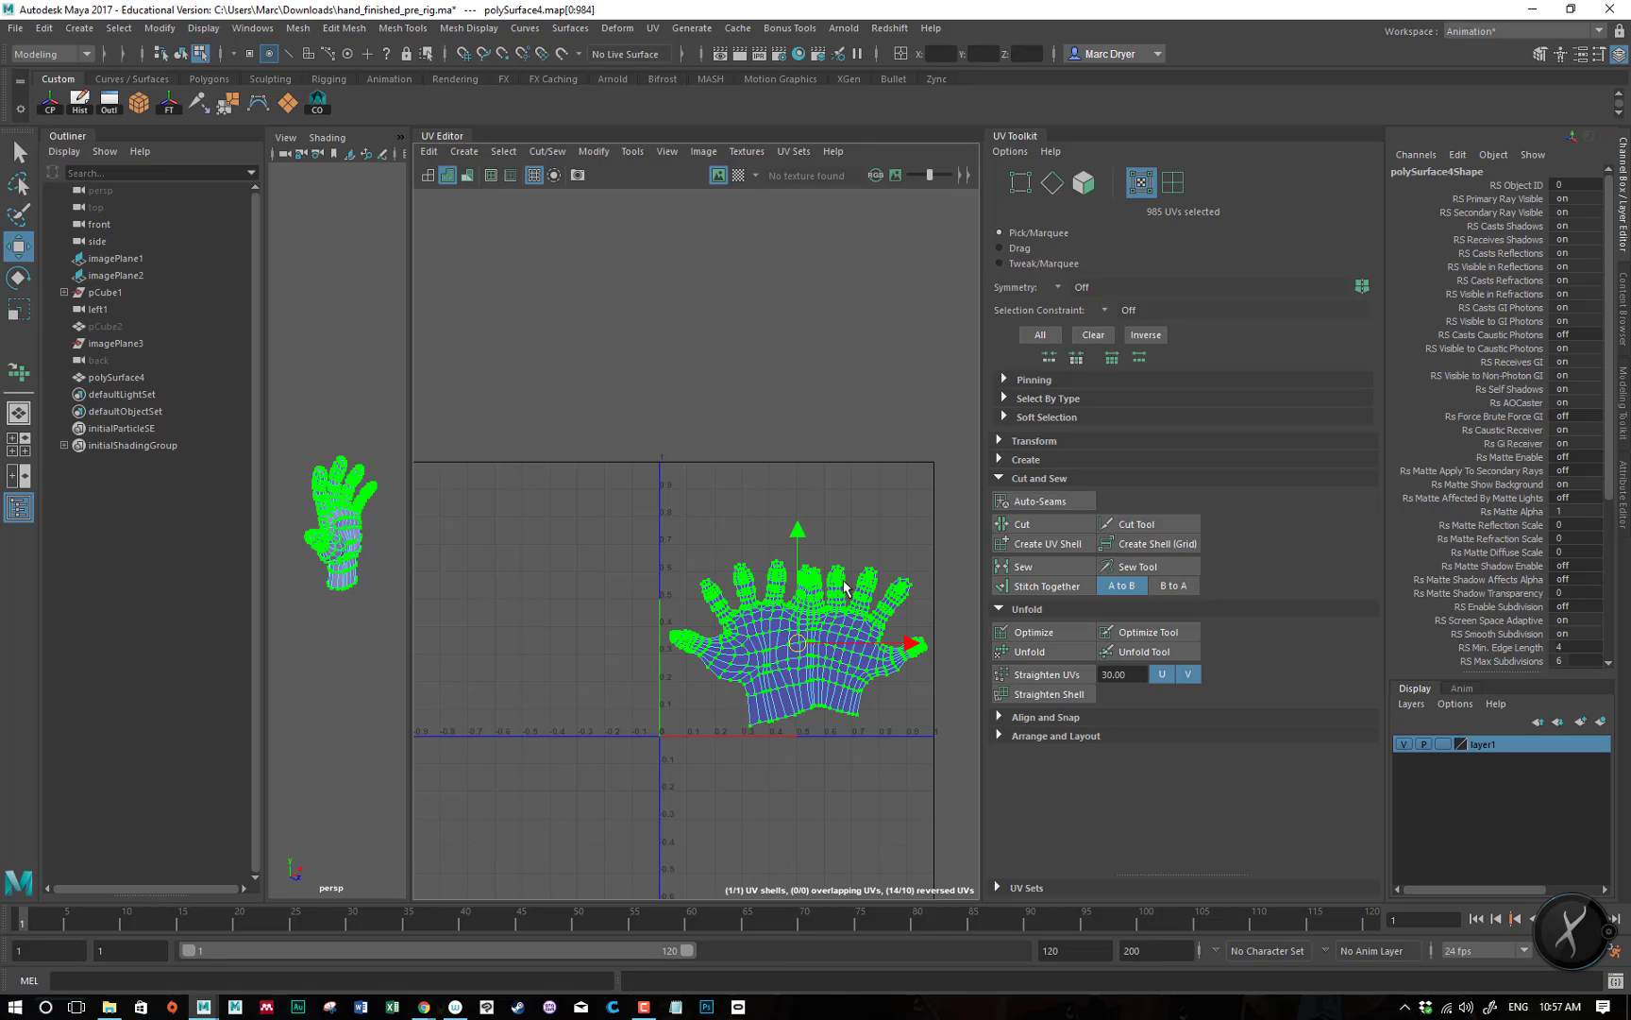
- Stretch the hand shell vertically and move it up so it fills the height of the 0–1 UV tile
key("r")
left_click_drag(796, 535, 803, 491)
left_click(804, 479)
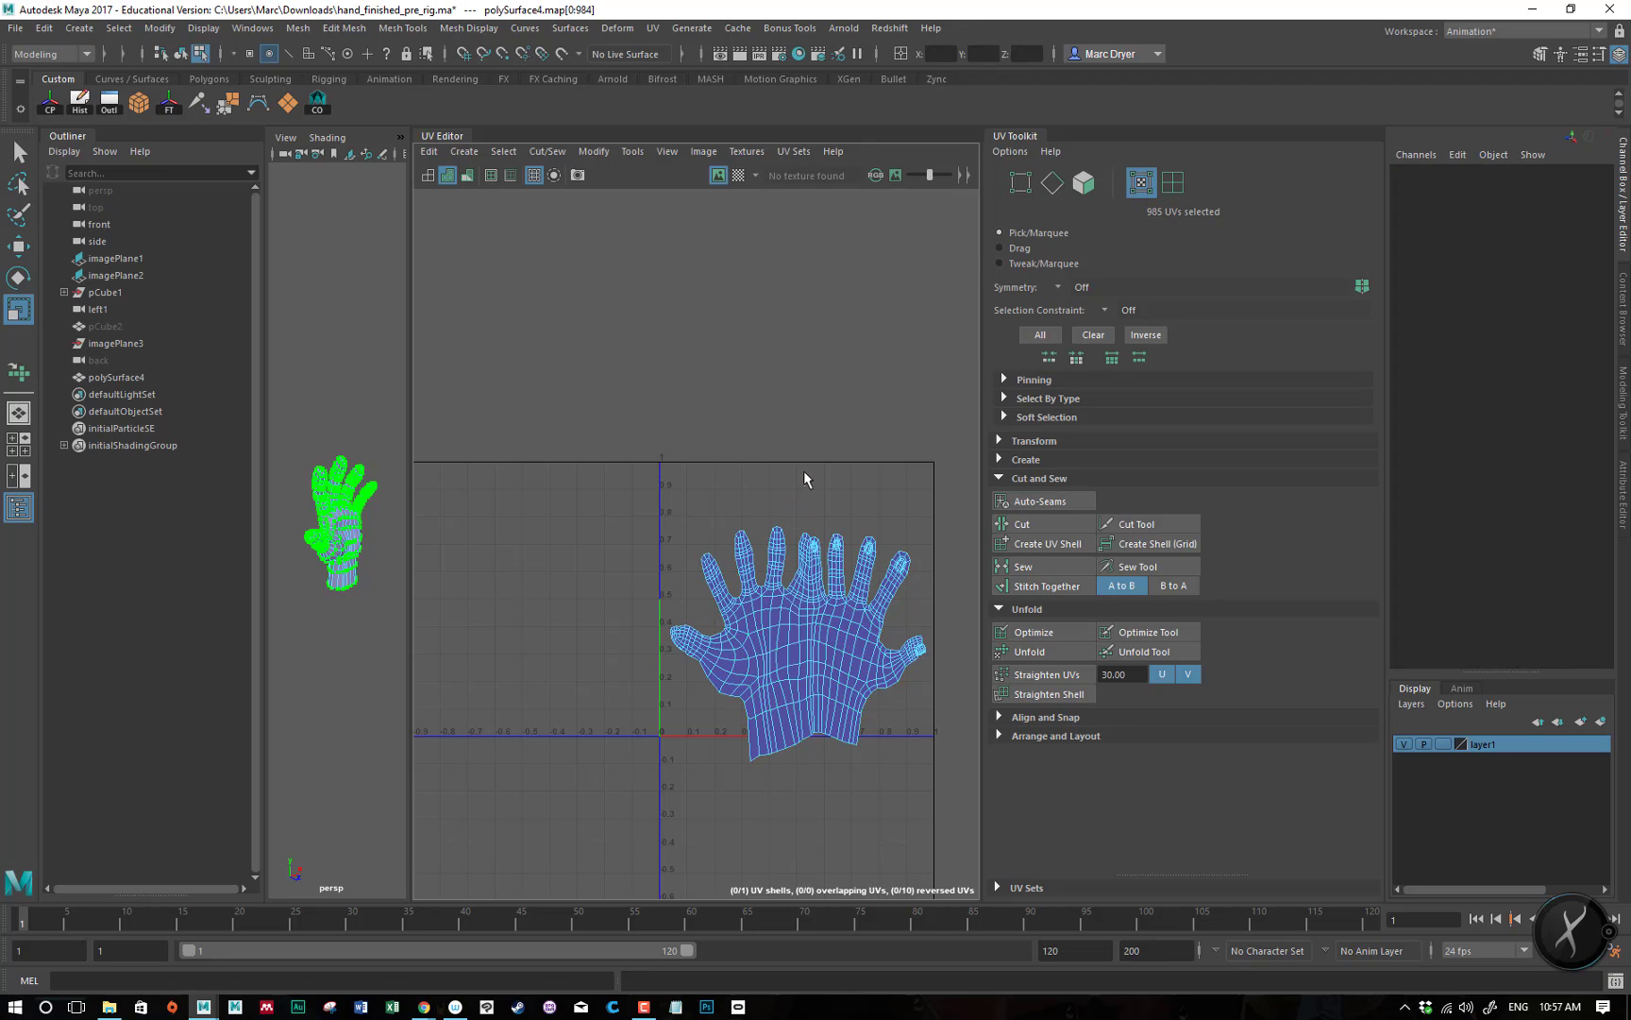
left_click(818, 586)
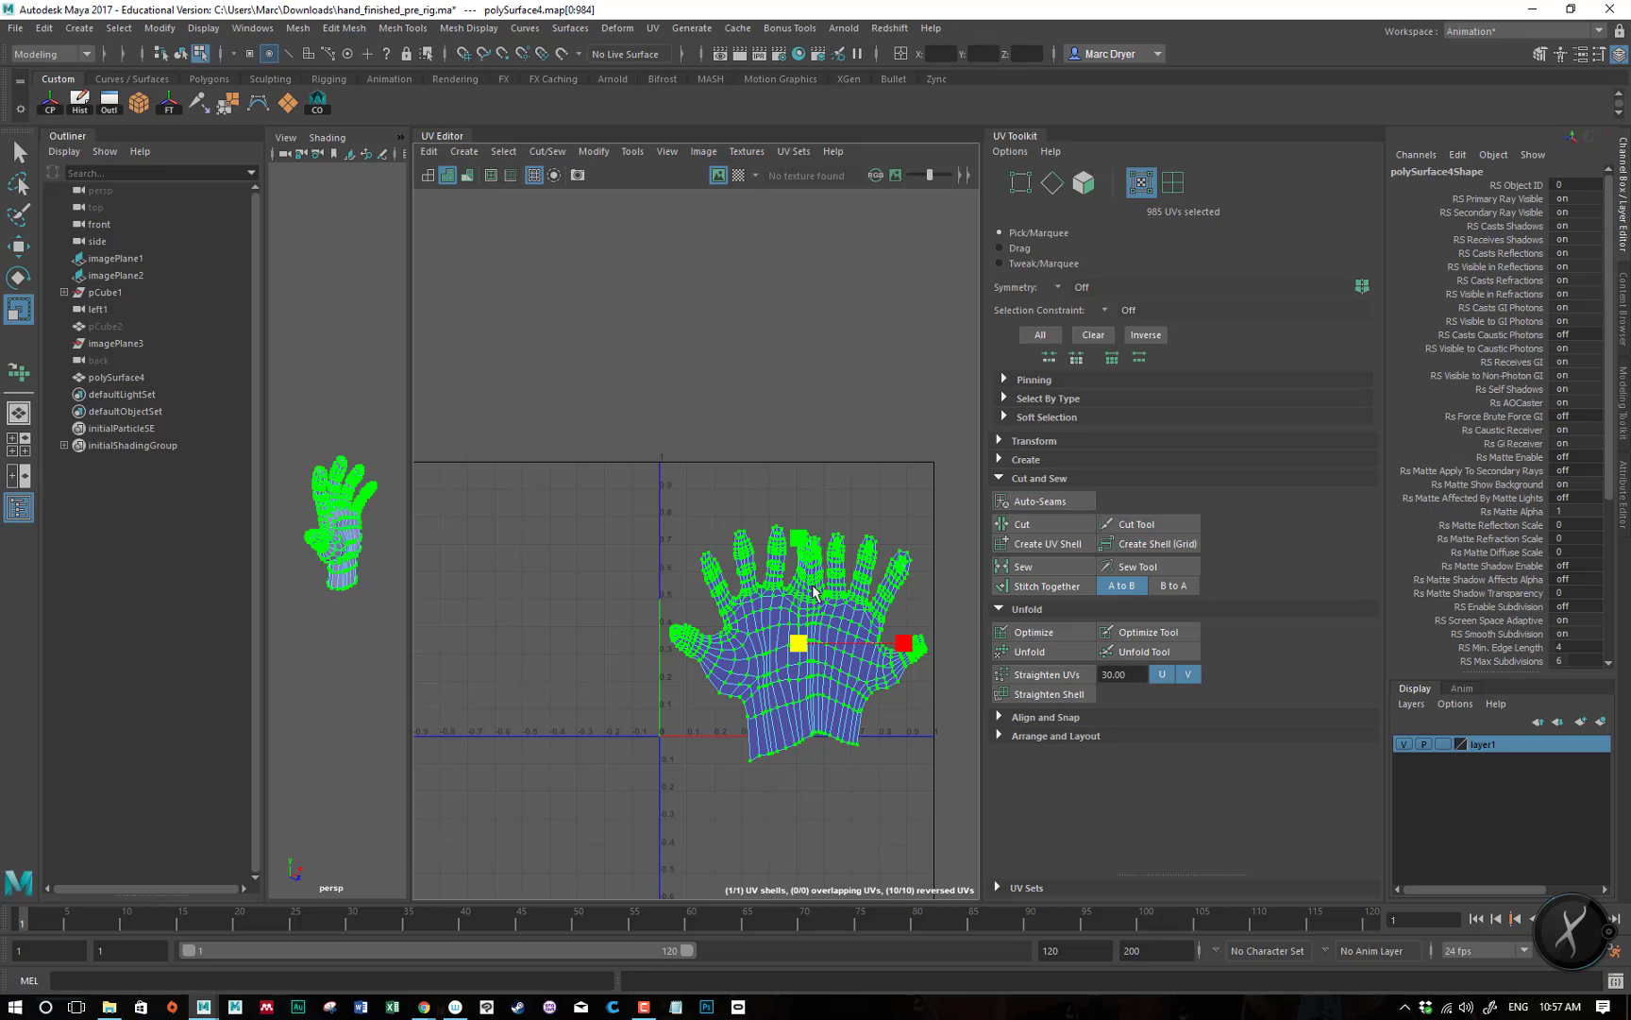
left_click_drag(798, 590, 798, 571)
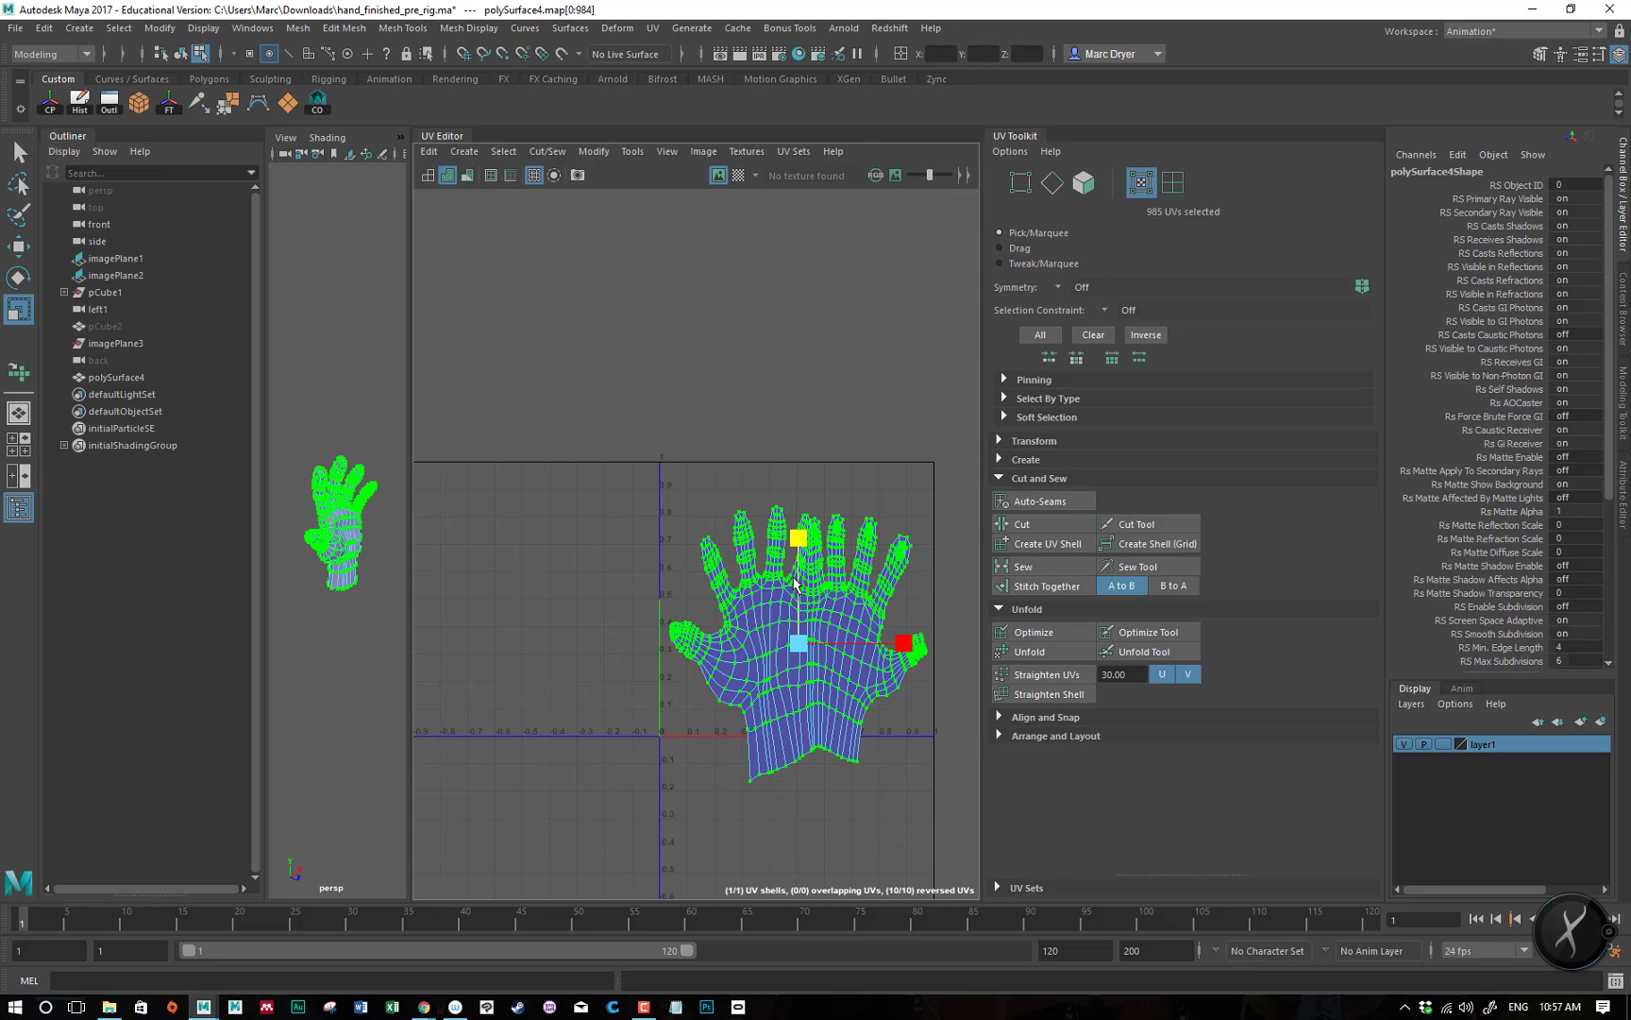
key("w")
left_click_drag(799, 648, 795, 604)
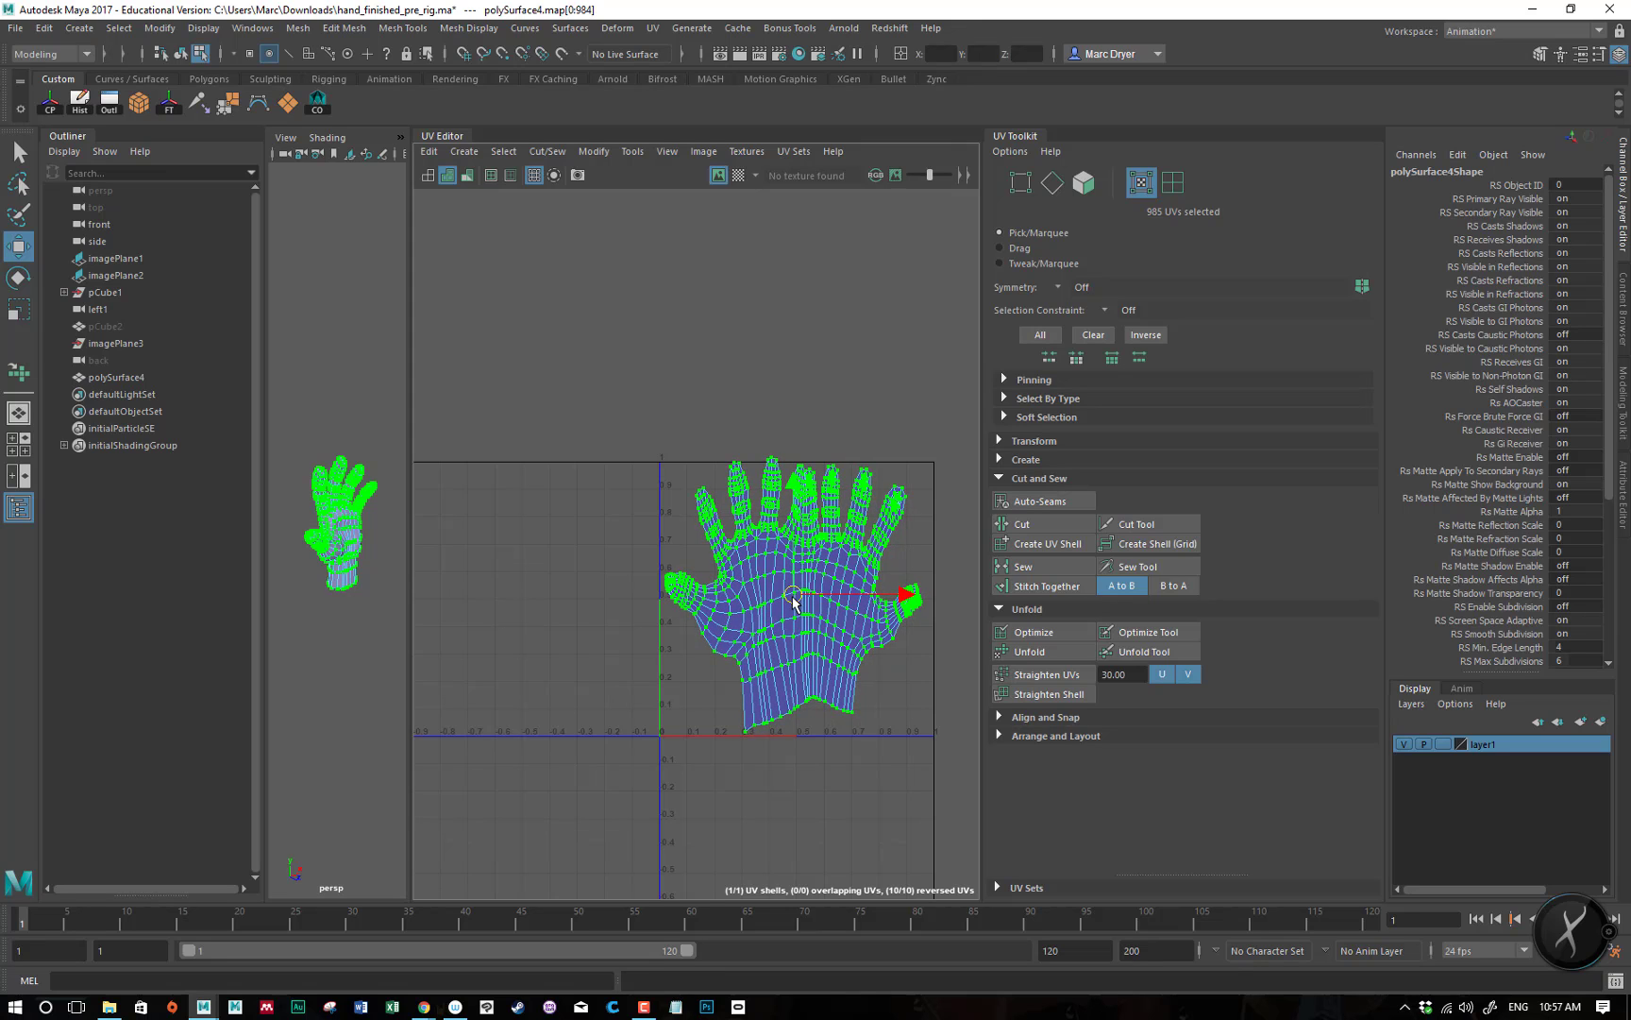
- Fine-tune the hand shell's fit in the 0–1 tile by shrinking it slightly, widening it horizontally and centring it between the side borders
scroll(948, 528, "up", 6)
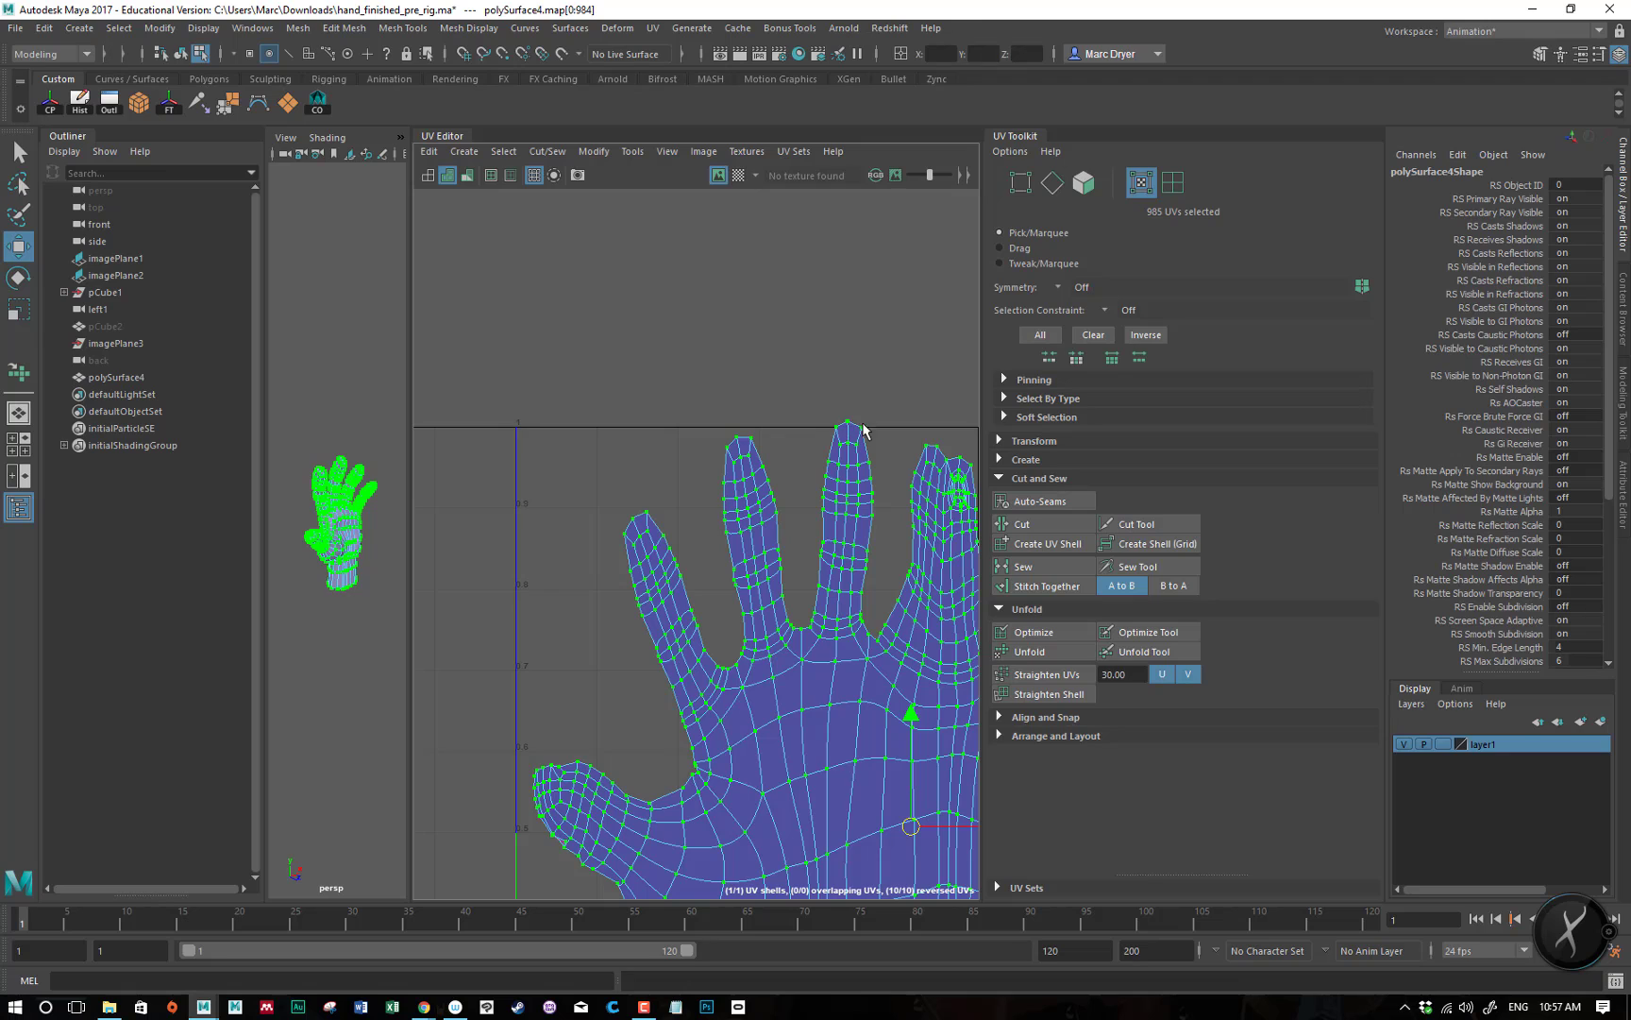
scroll(877, 498, "down", 4)
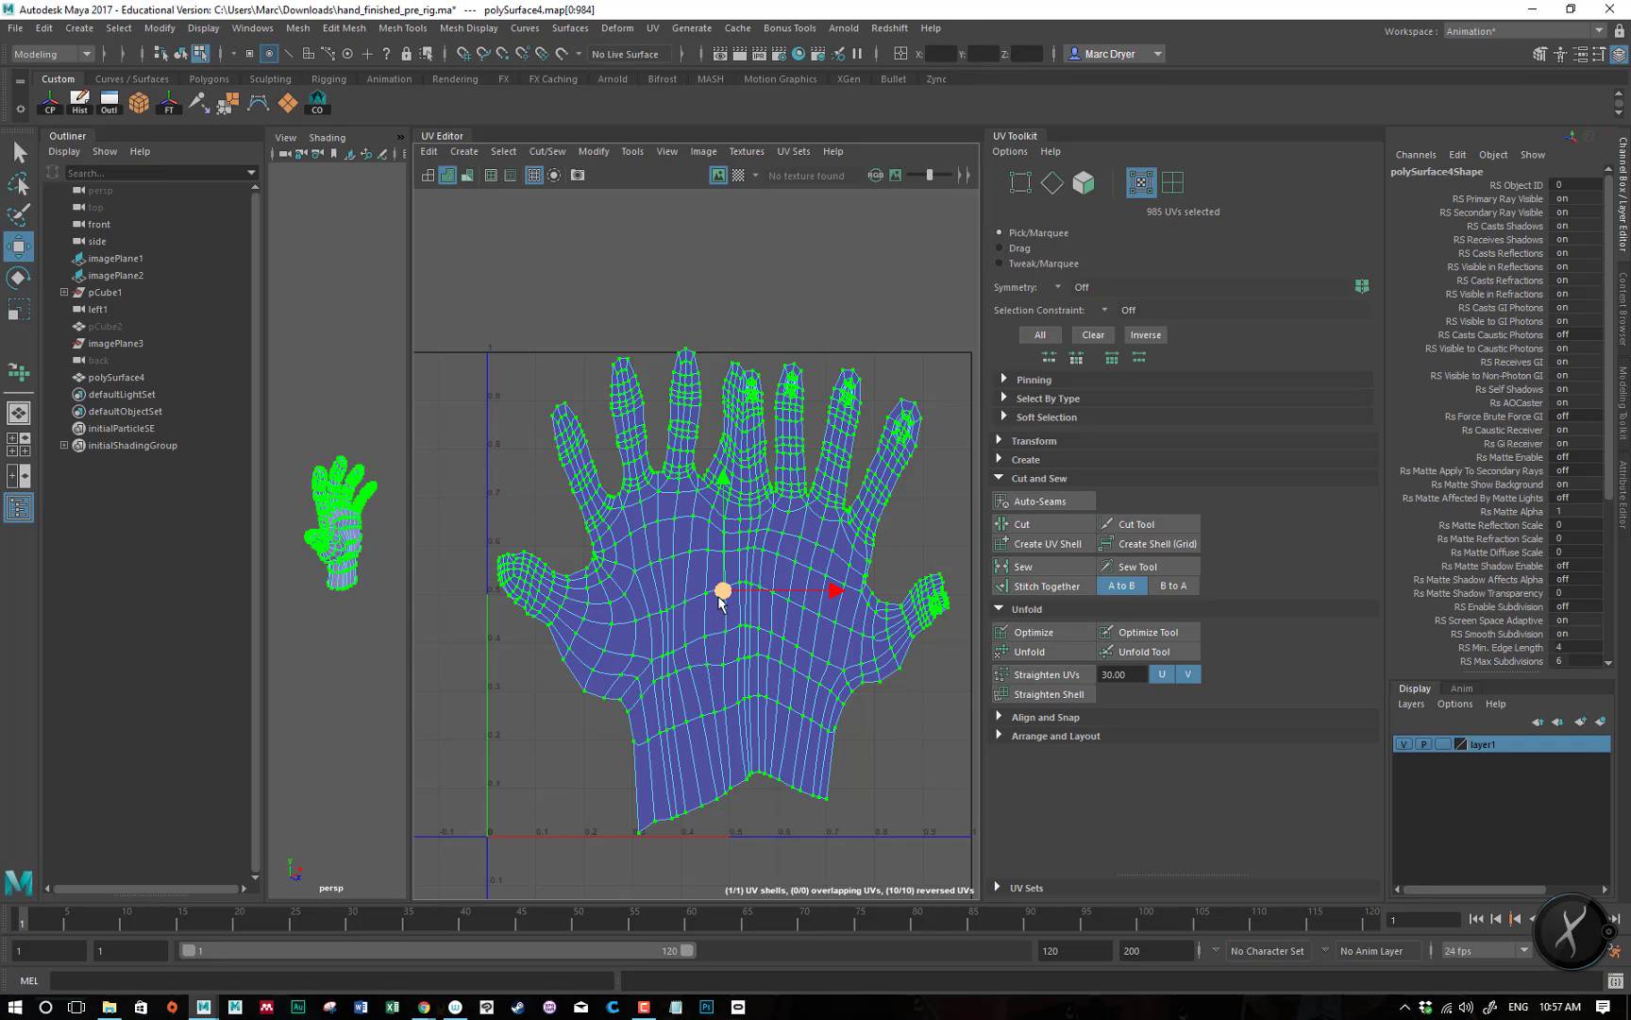
key("r")
left_click_drag(719, 597, 721, 593)
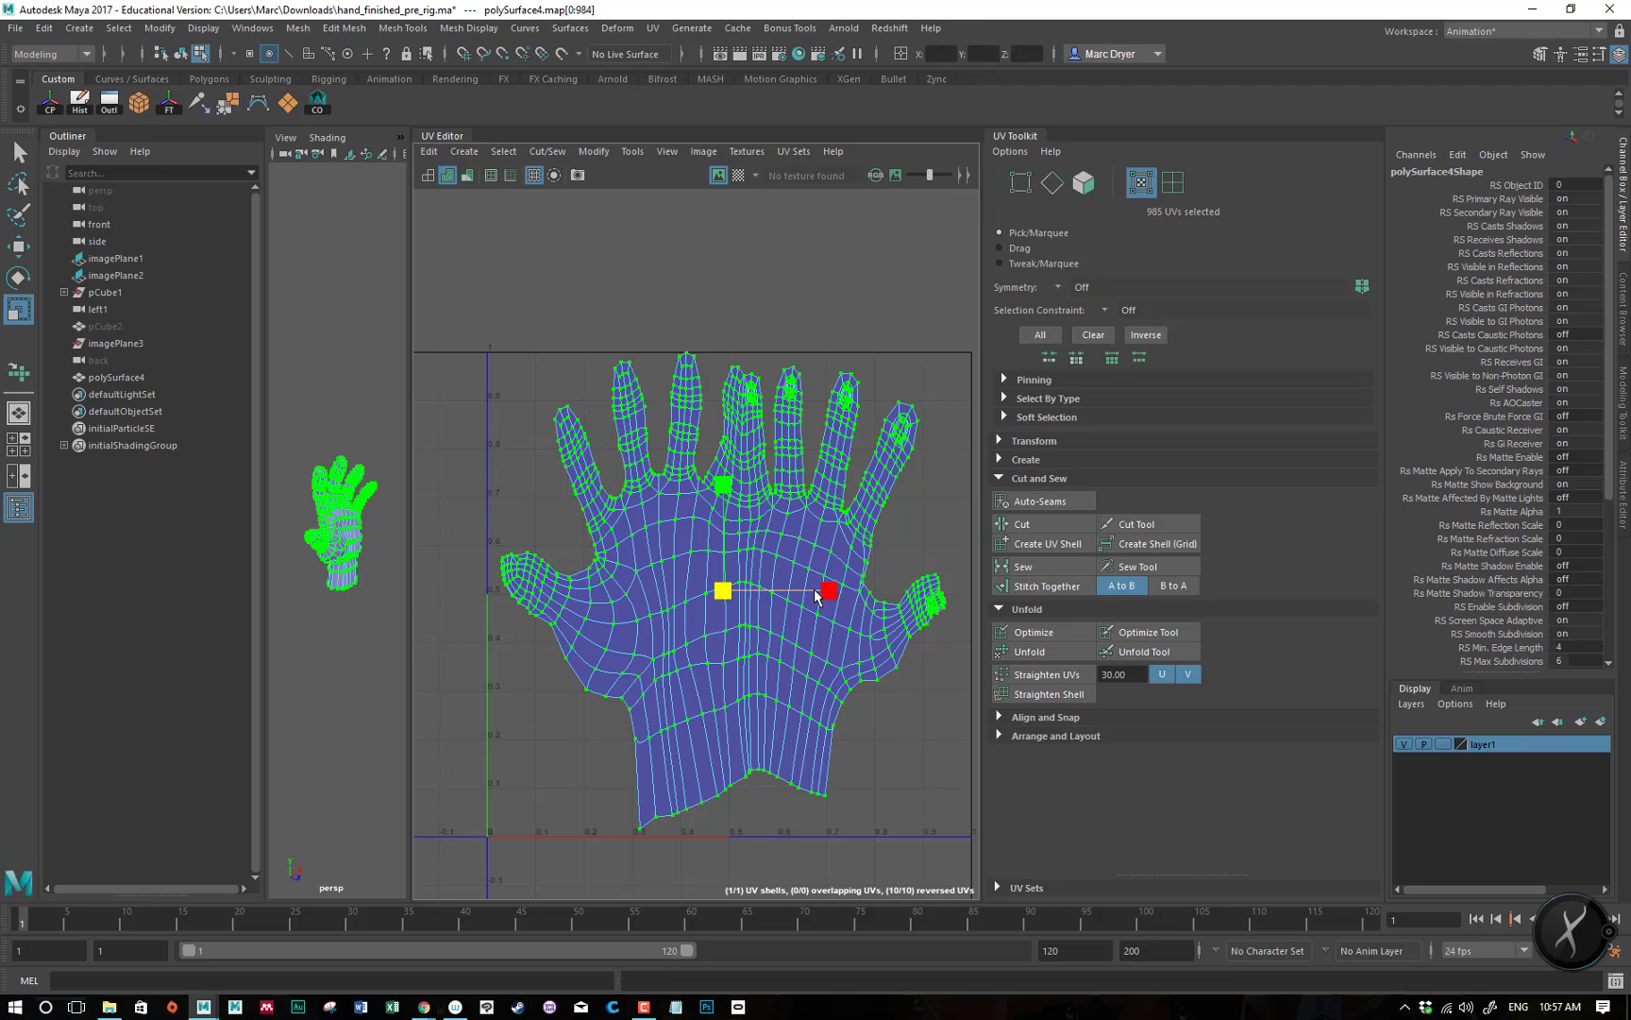
left_click_drag(828, 590, 830, 592)
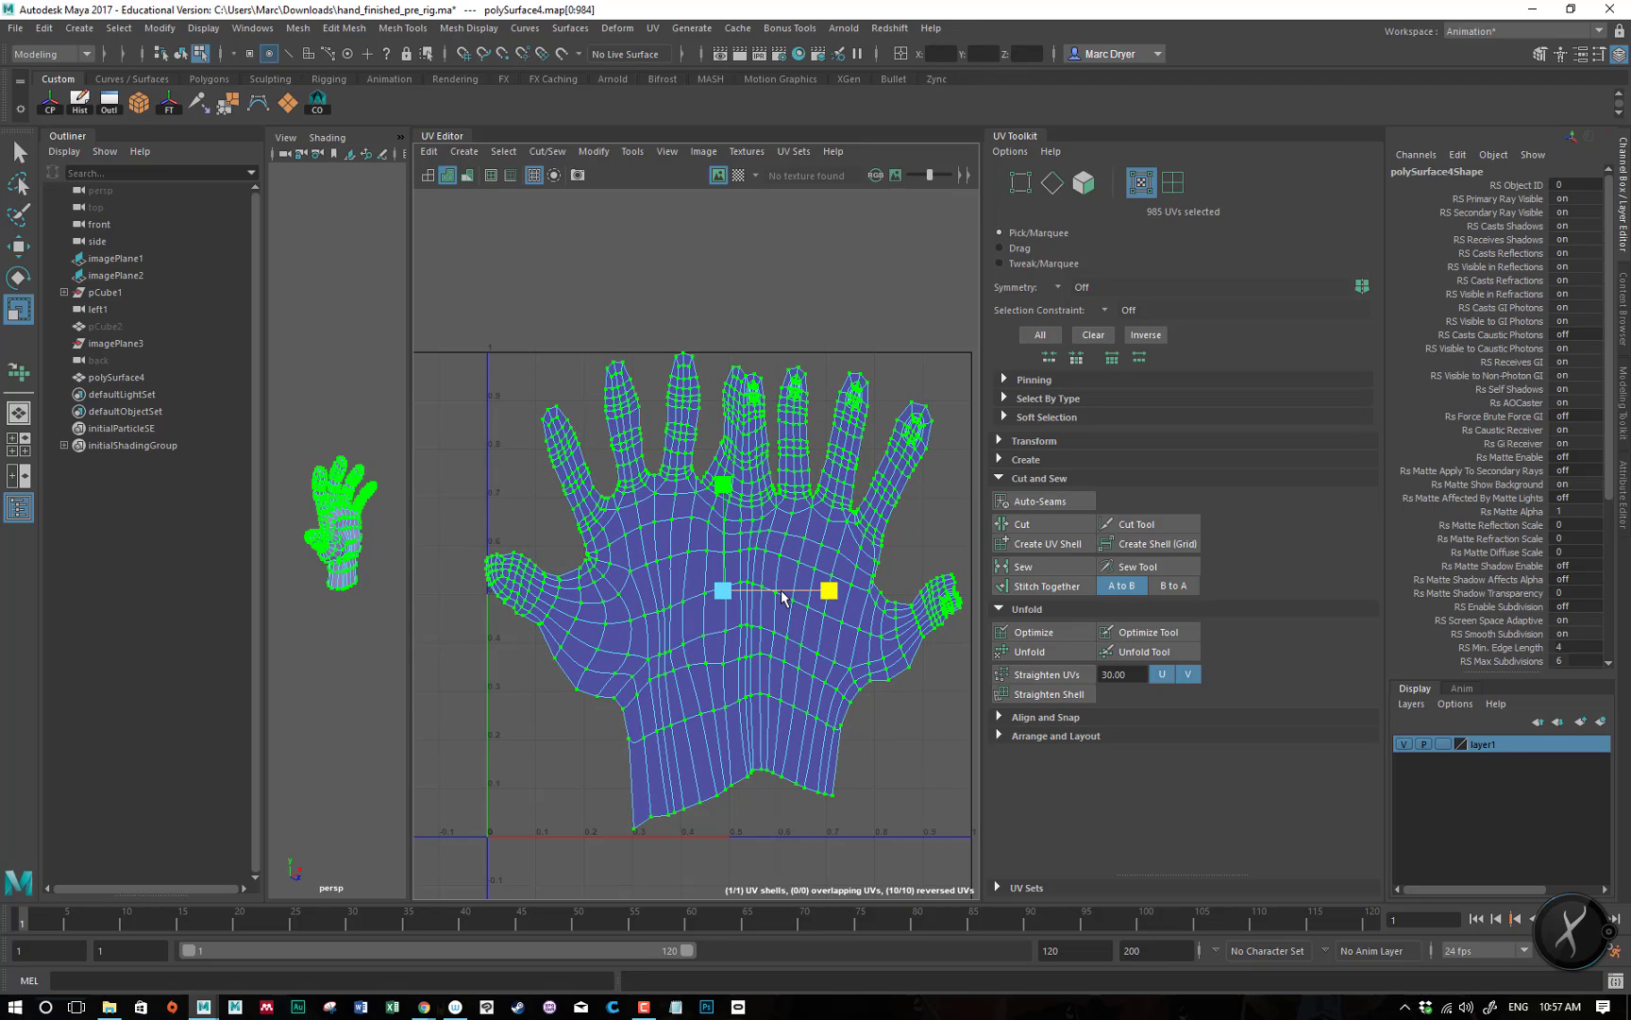
key("e")
key("w")
left_click_drag(729, 591, 735, 591)
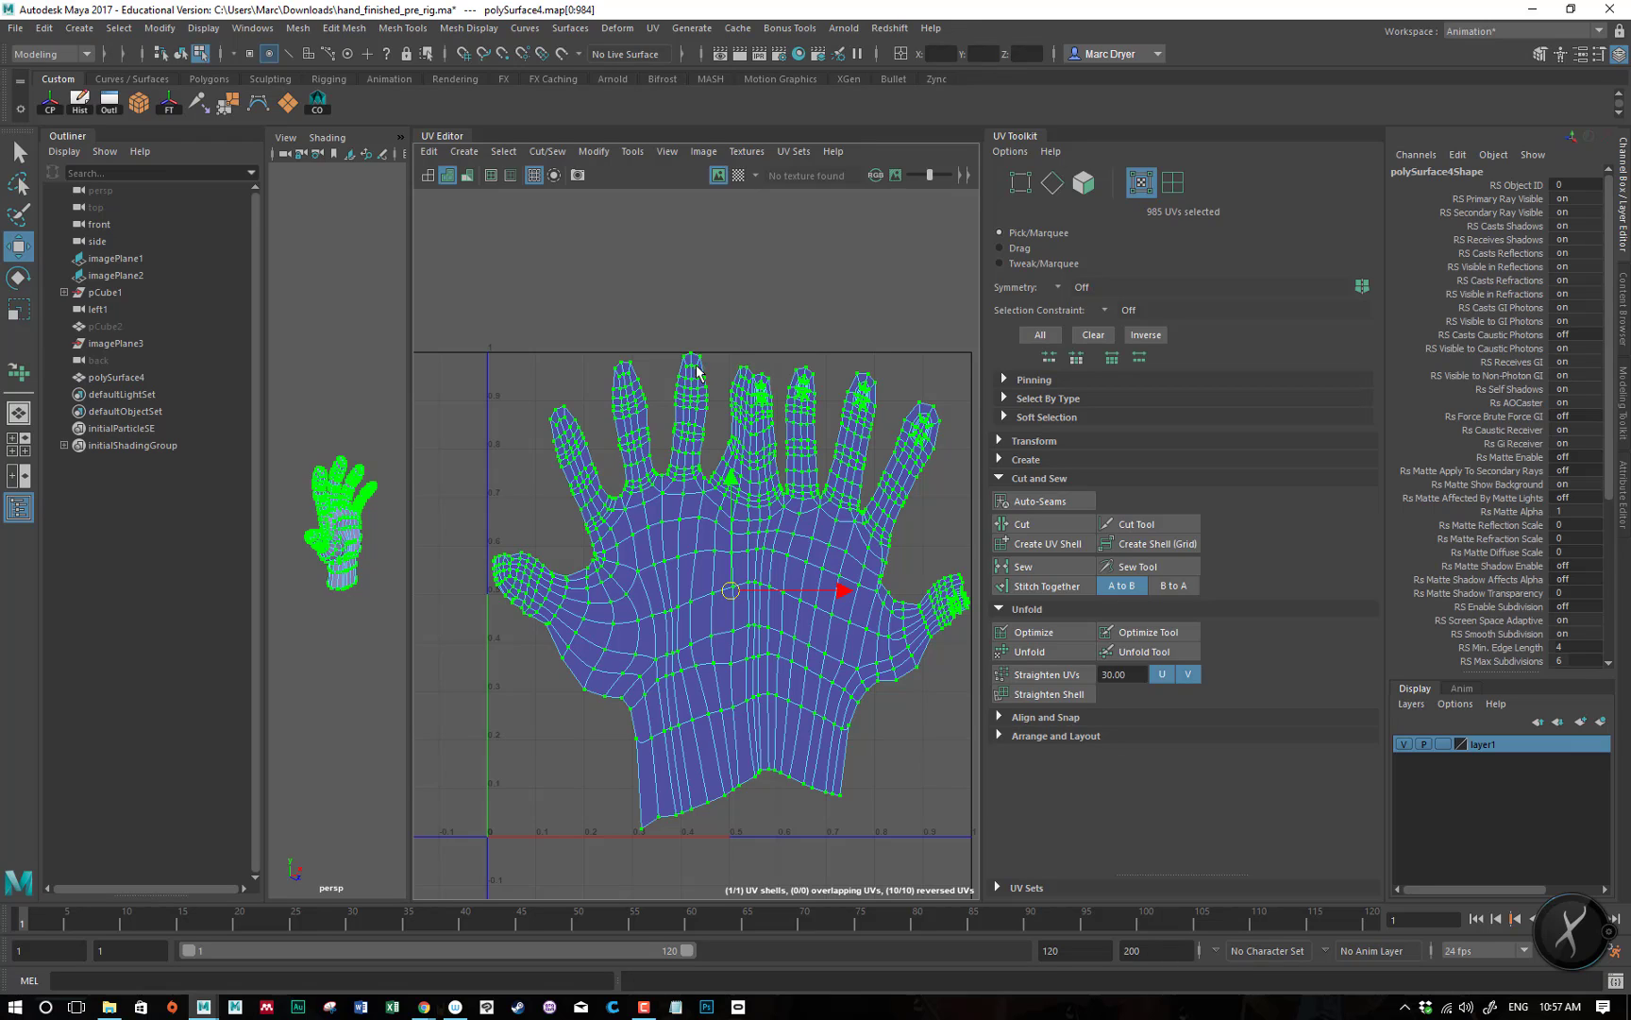
left_click(733, 481)
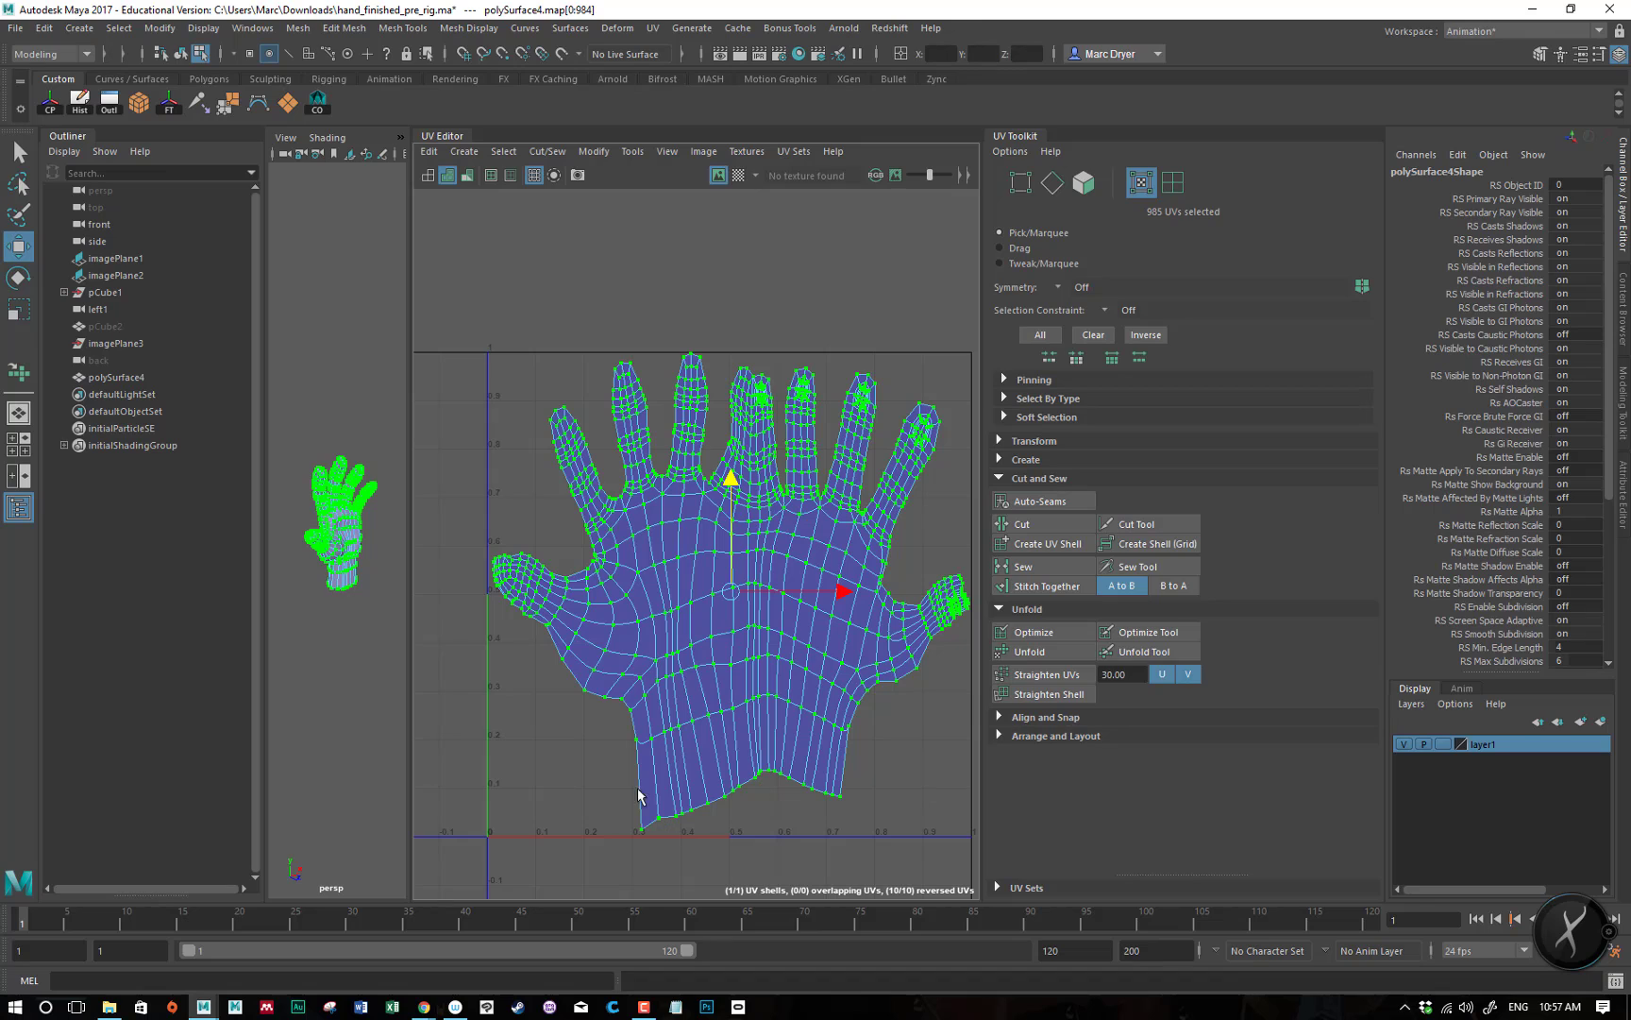
- Select the UVs along the wrist border, align them to their minimum V, and raise the straightened row to about V 0.1
left_click_drag(614, 755, 890, 873)
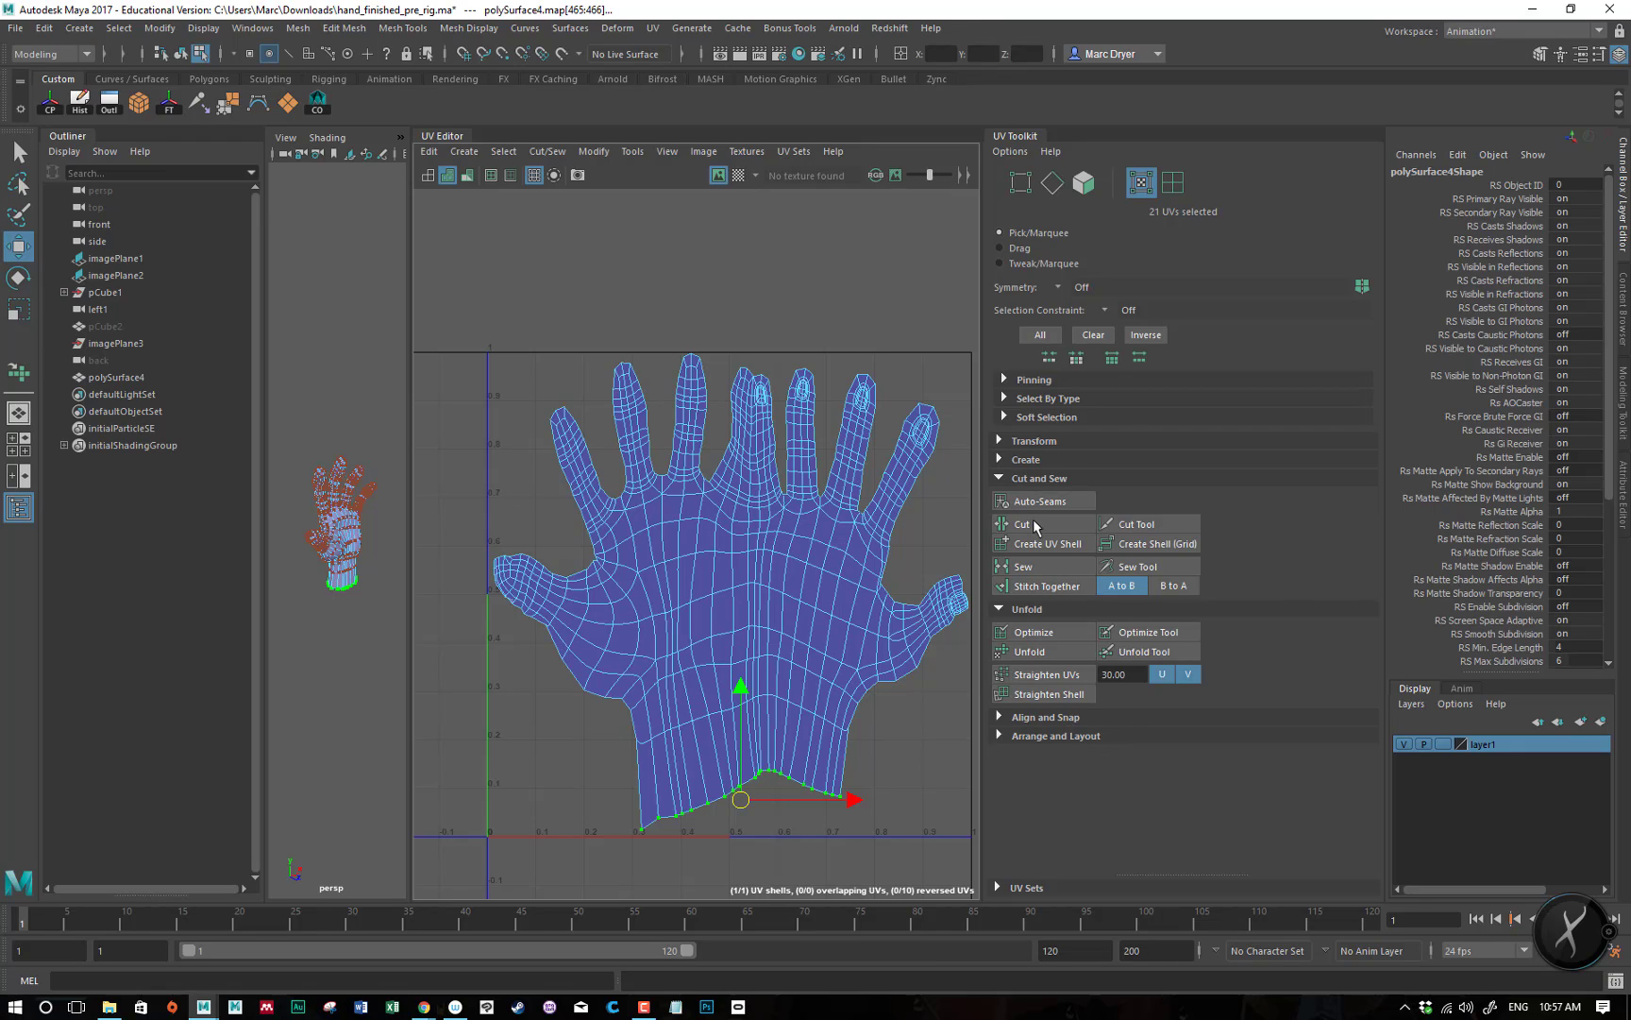
left_click(1046, 441)
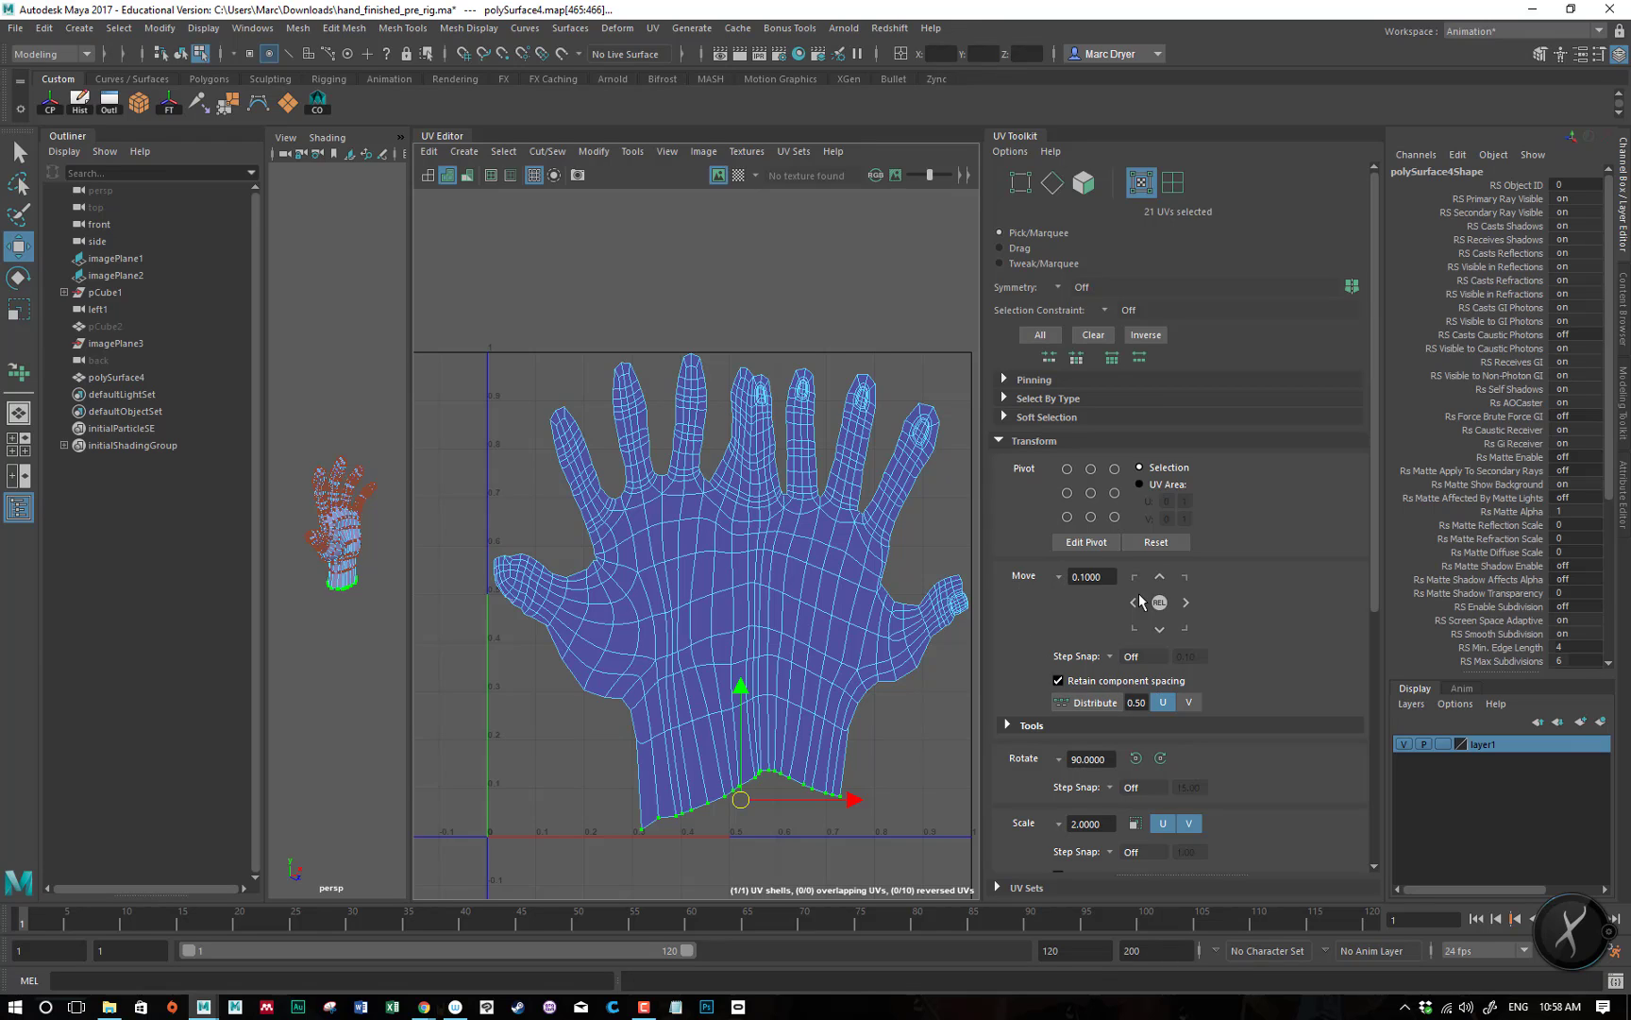
left_click(1160, 630)
key("ctrl+z")
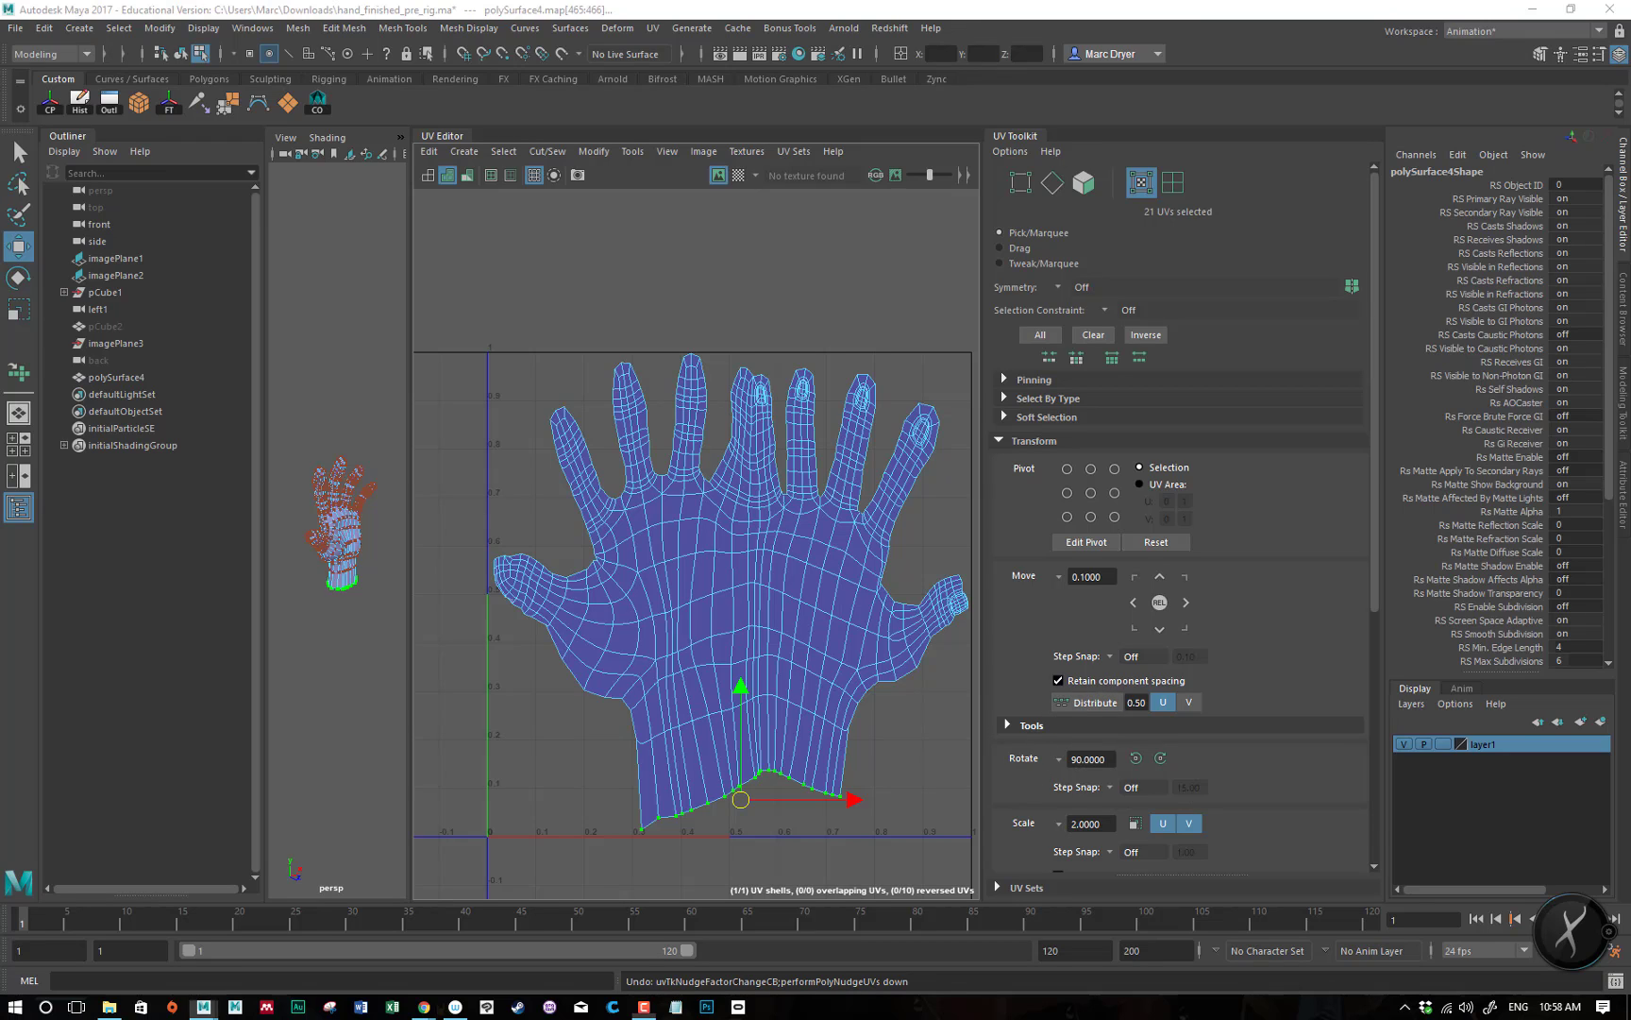
scroll(1015, 799, "down", 5)
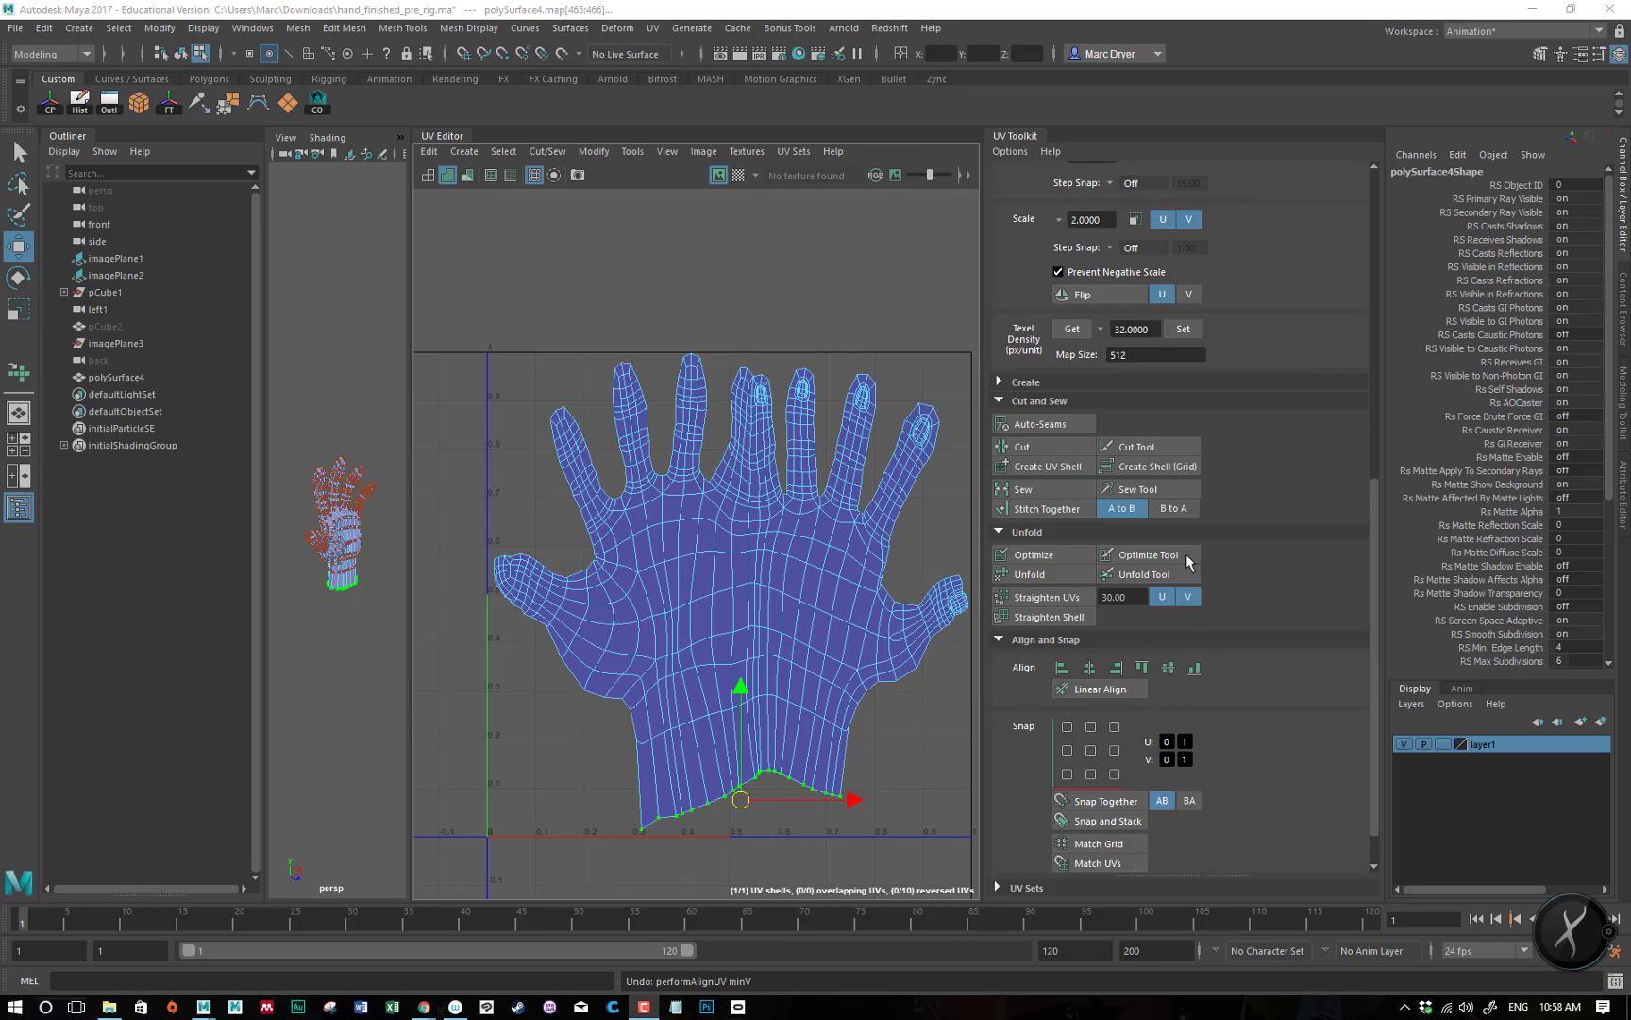
left_click(998, 400)
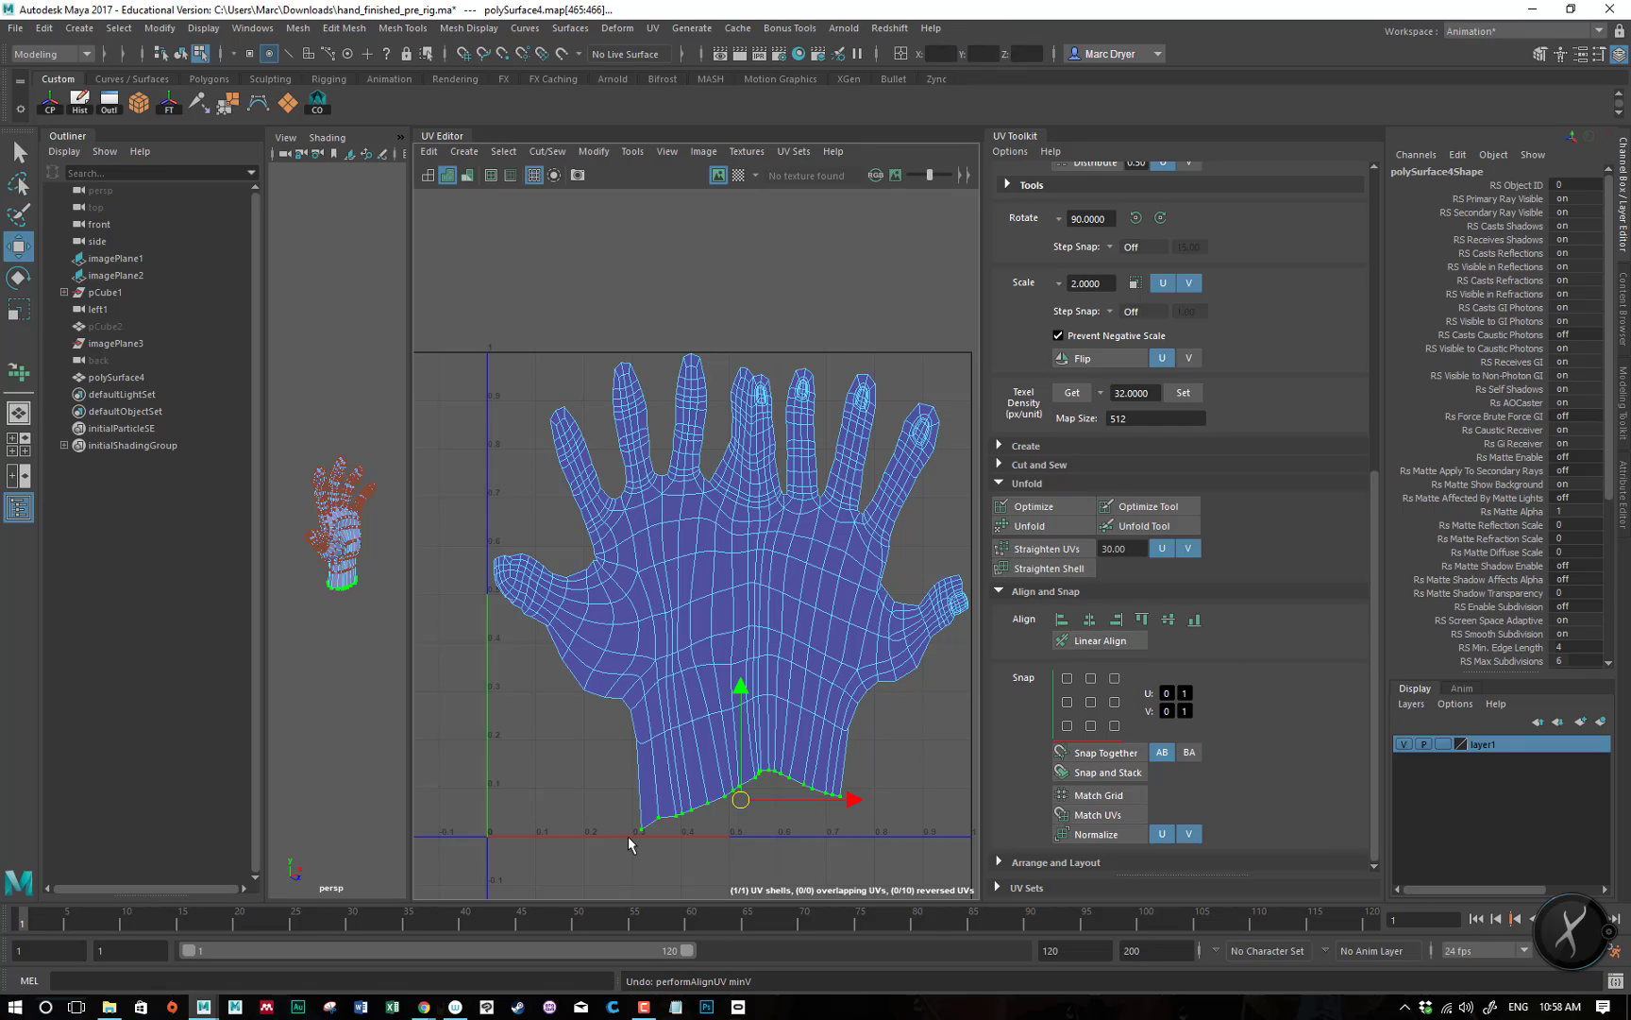
left_click(1194, 620)
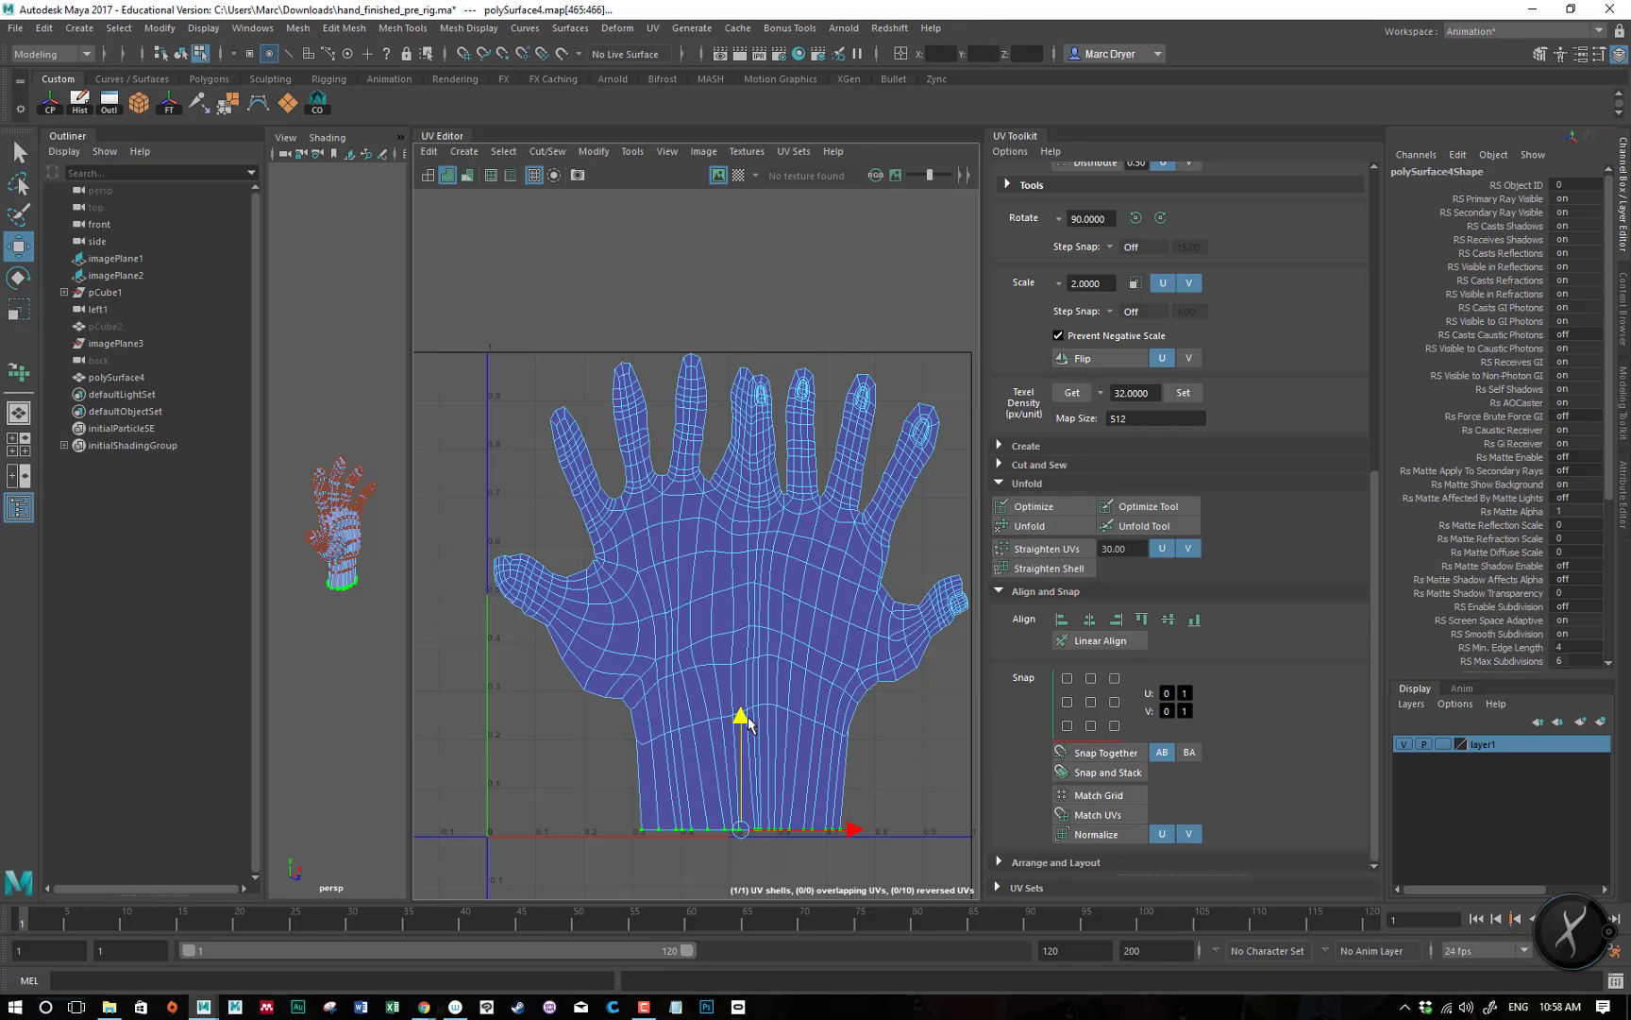
left_click_drag(734, 717, 750, 687)
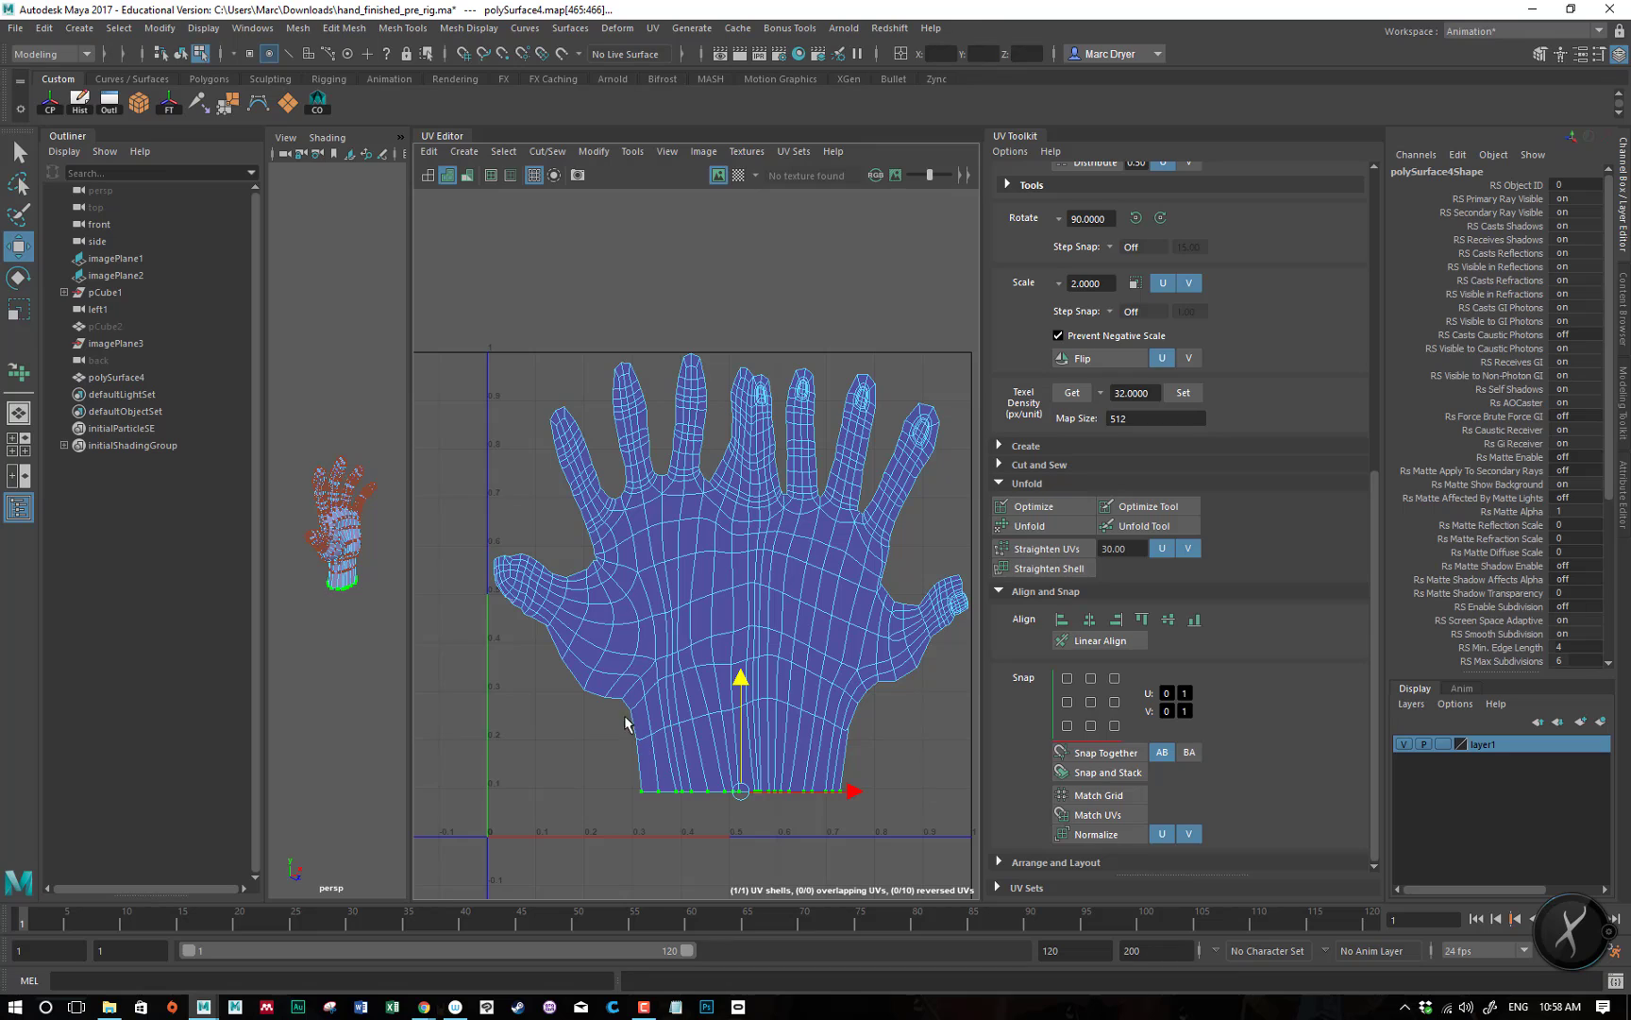
- Select the whole UV row just above the wrist border and align it to its minimum V
left_click_drag(621, 719, 883, 773)
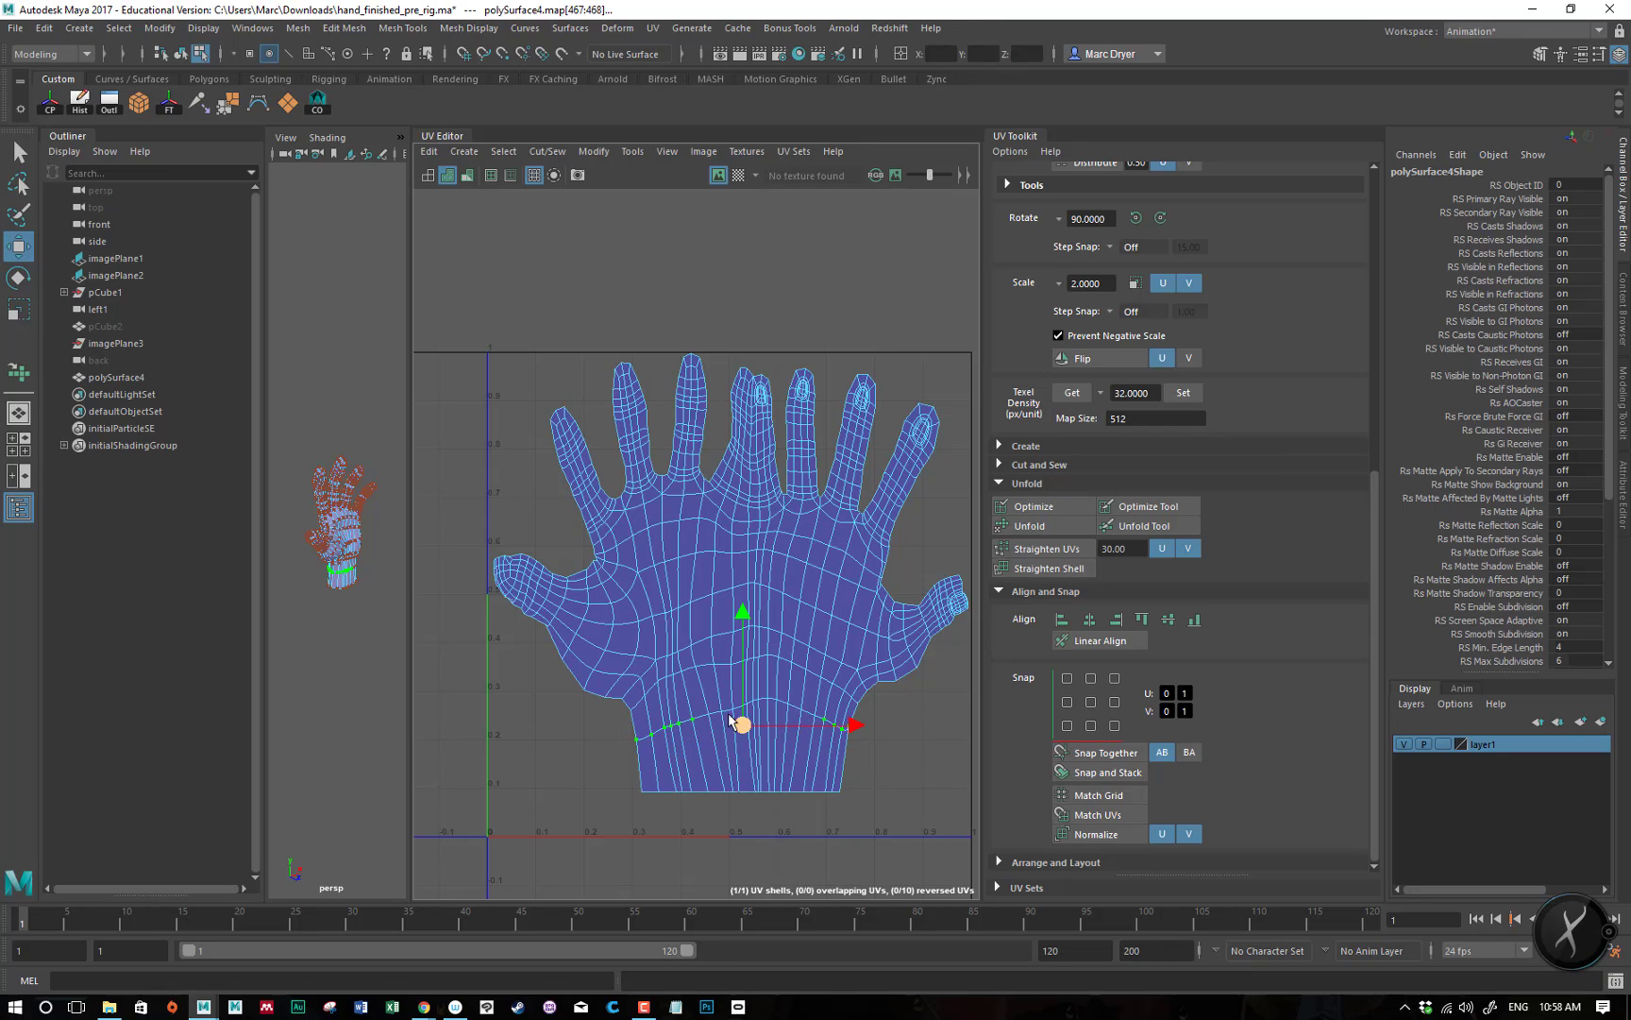
left_click_drag(681, 693, 833, 750, "shift")
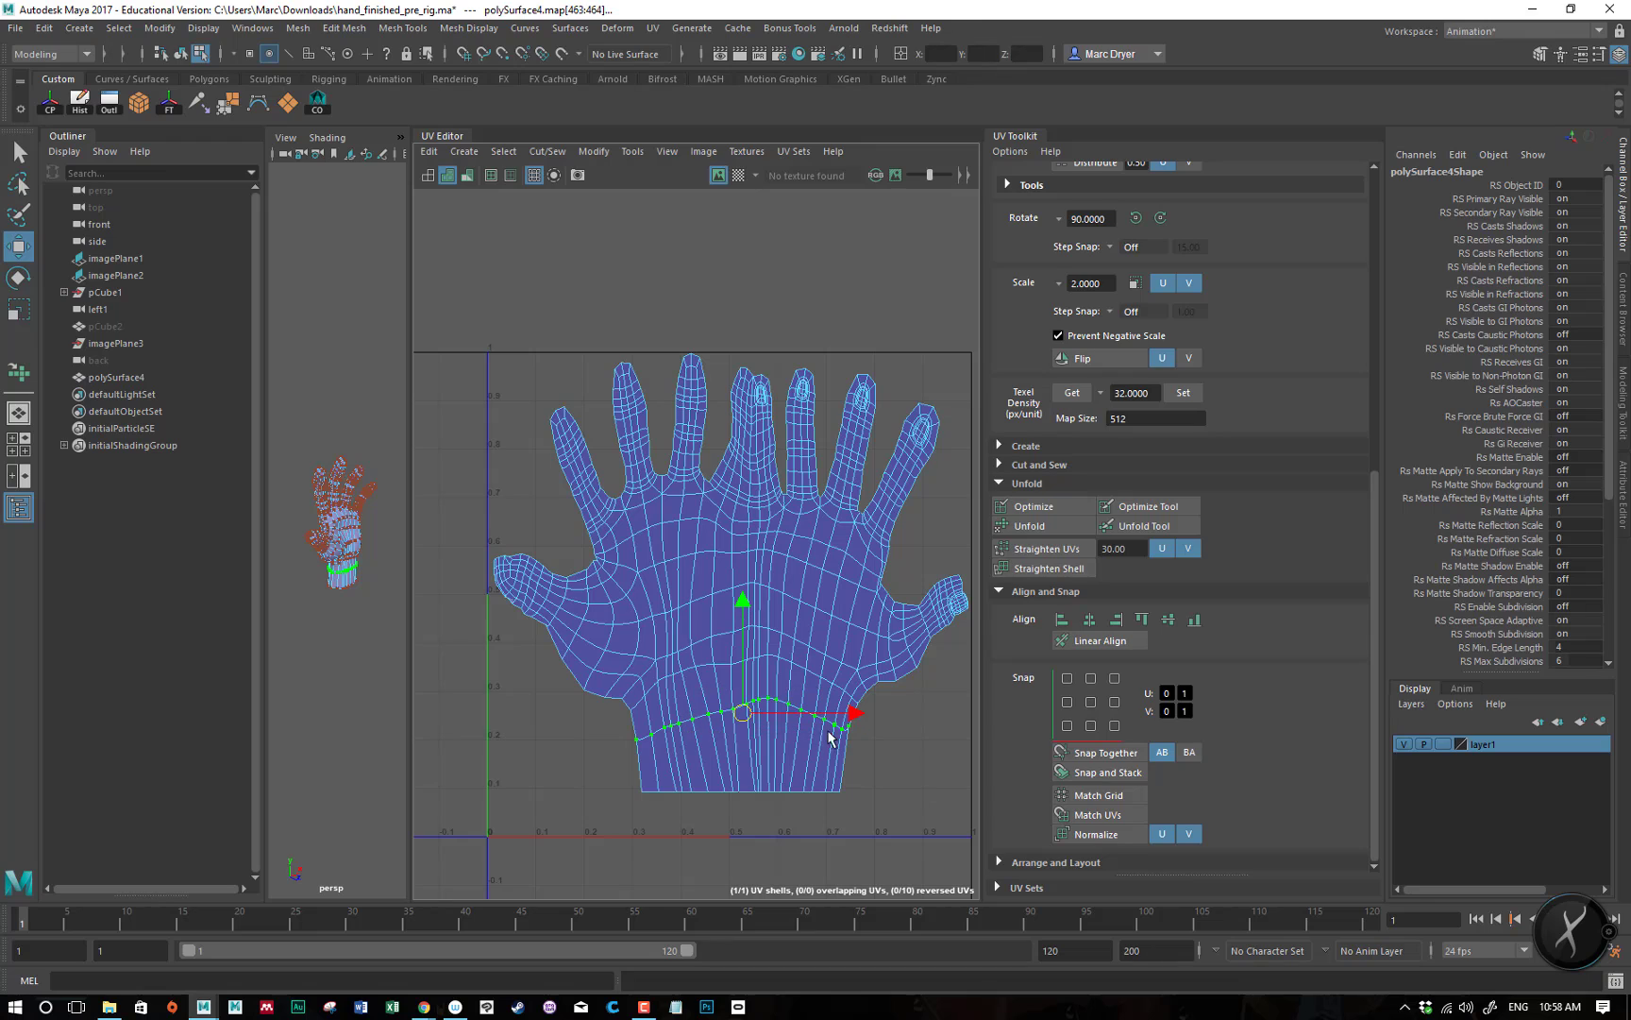
left_click(1194, 620)
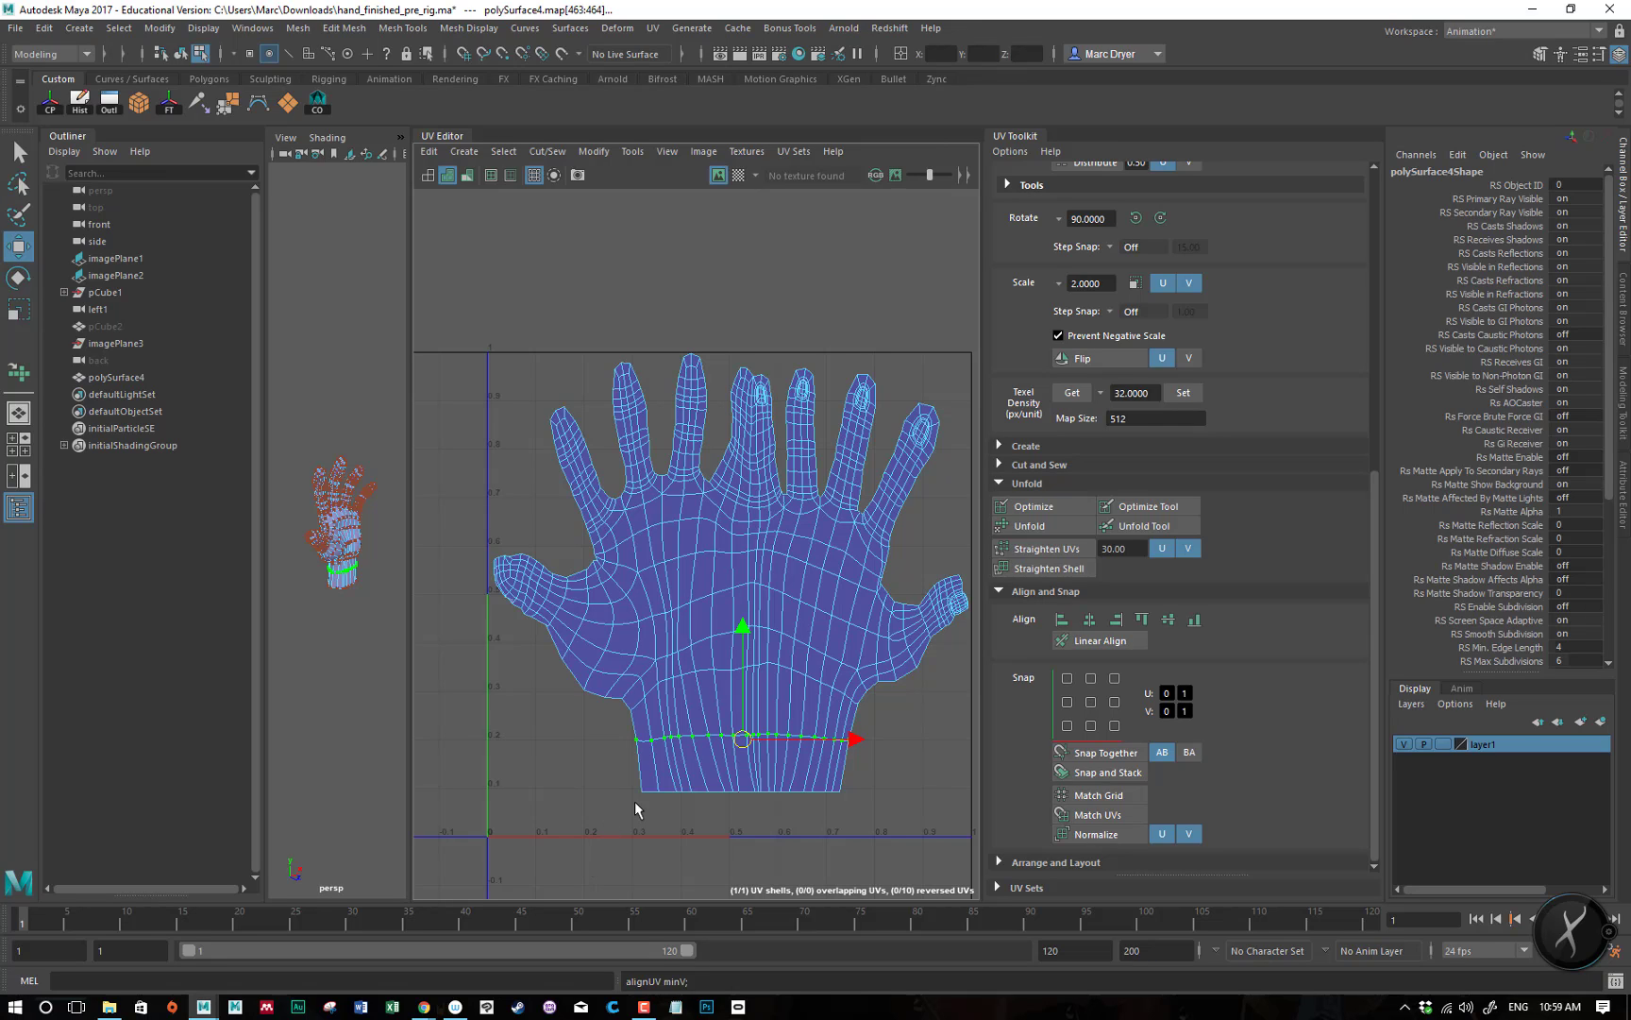
- Inspect the hand shell, selecting a block of faces across the middle of its palm half to locate them on the 3D hand
scroll(768, 681, "up", 5)
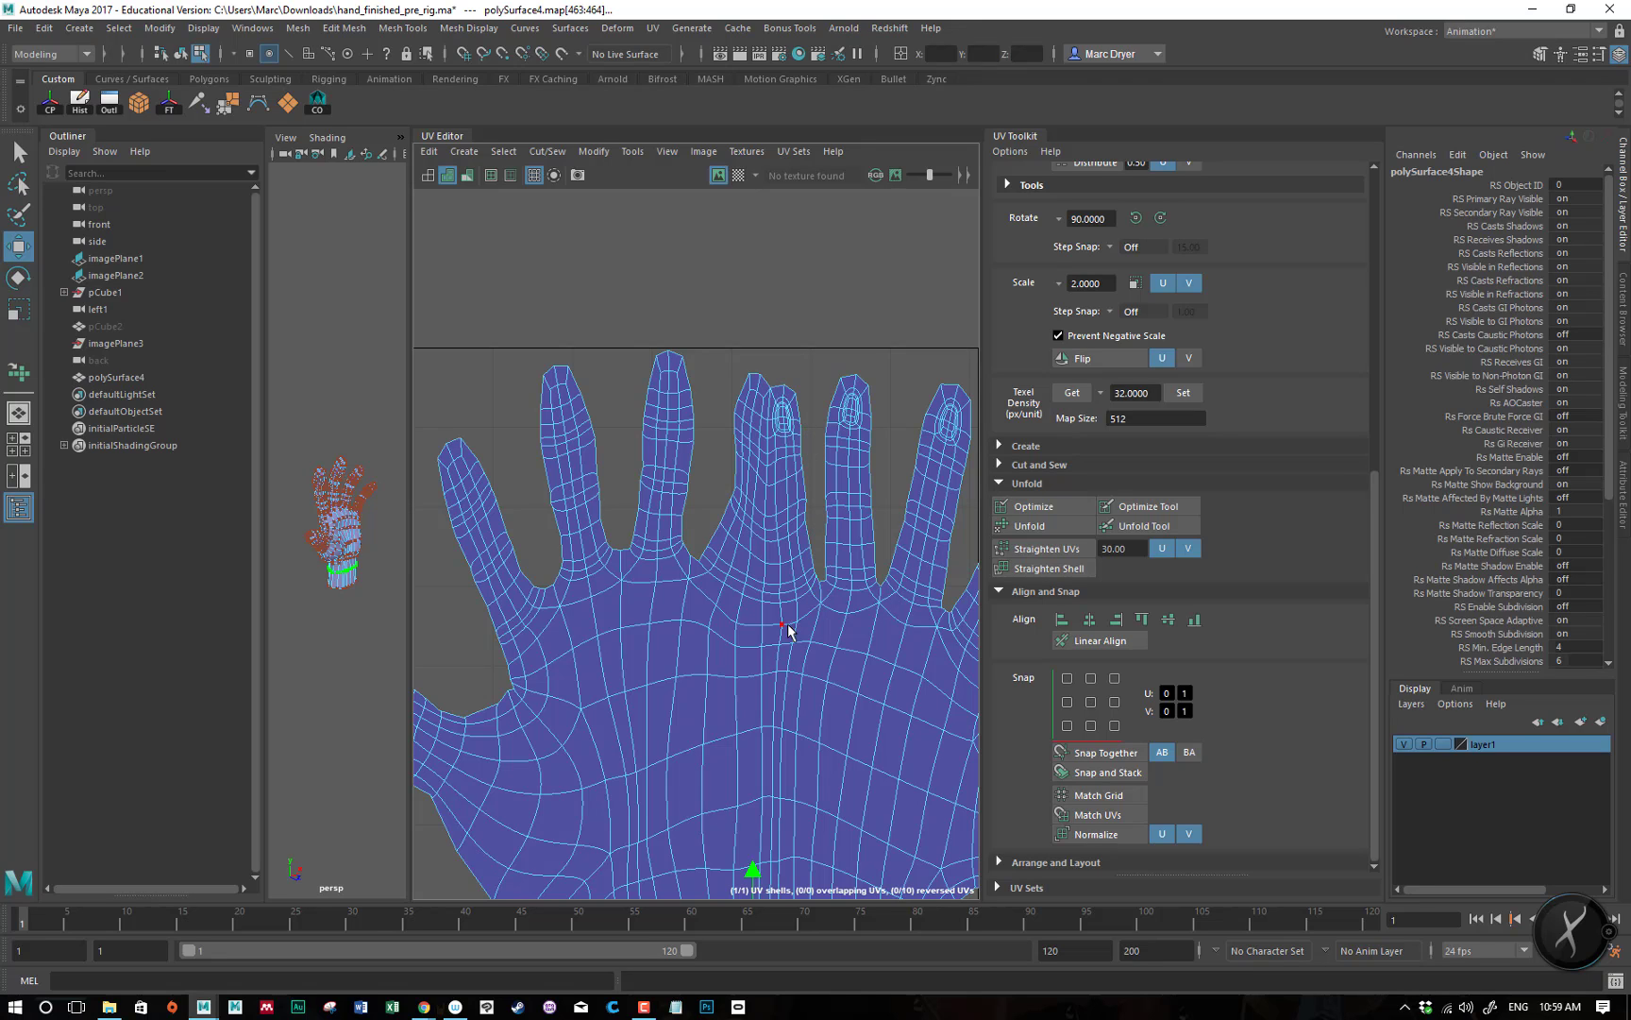
right_click_drag(824, 722, 622, 706, "alt")
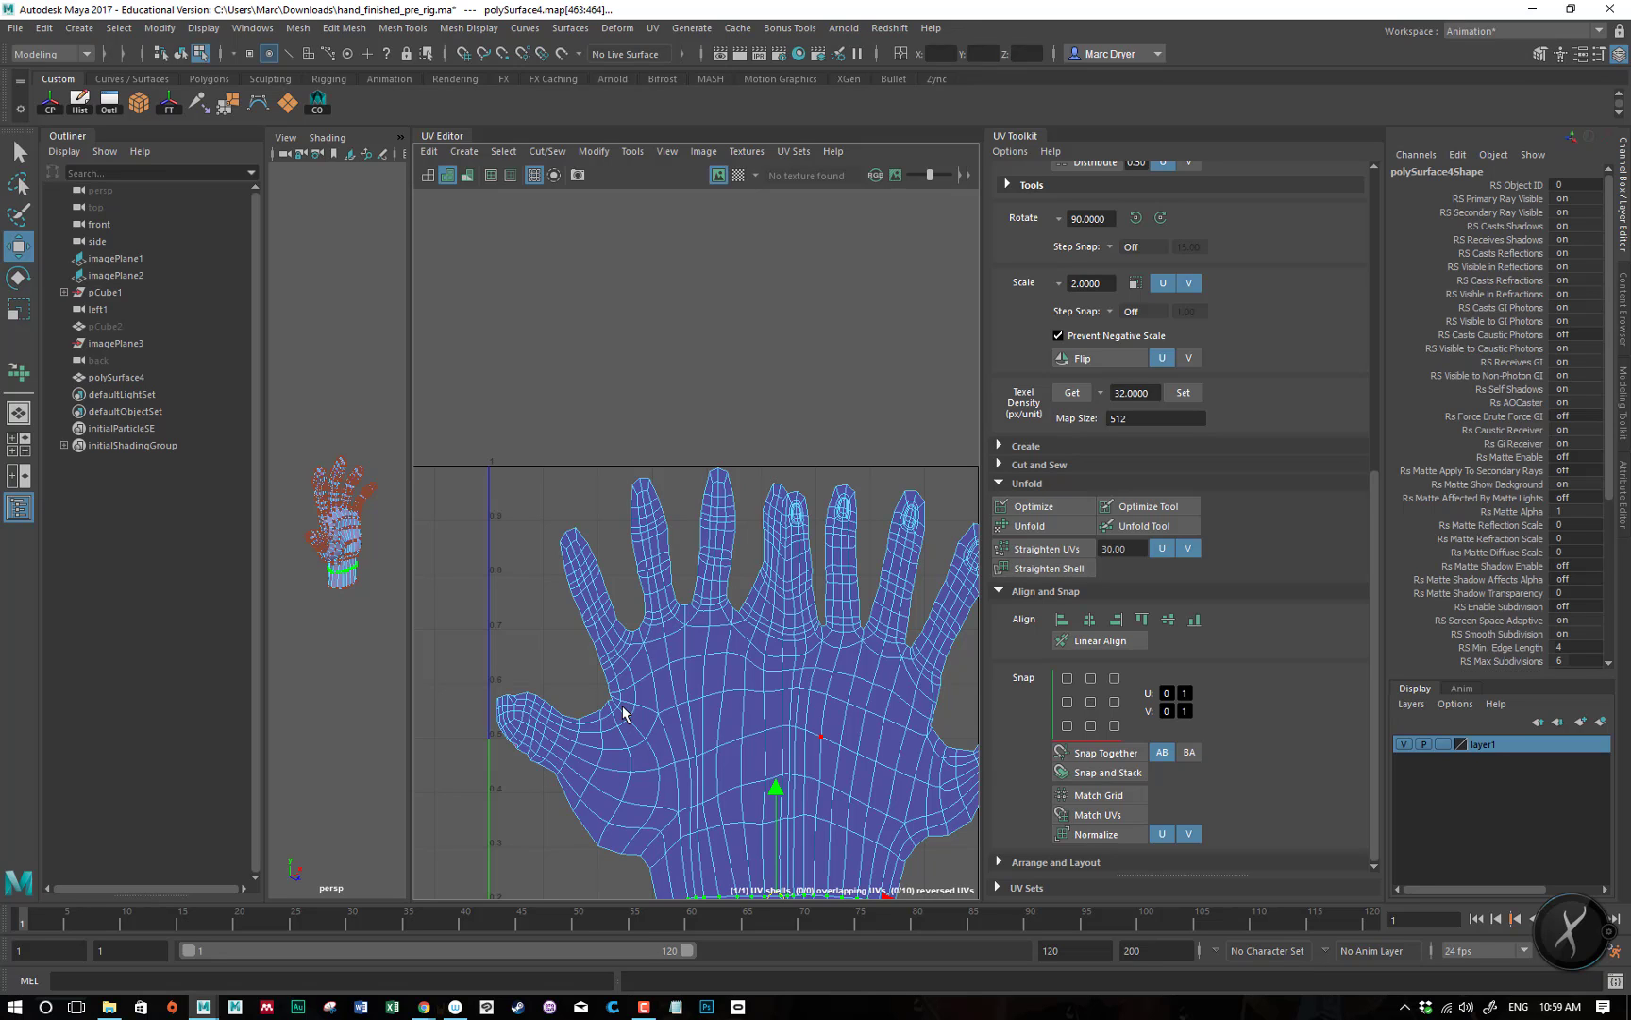
middle_click_drag(673, 715, 659, 580, "alt")
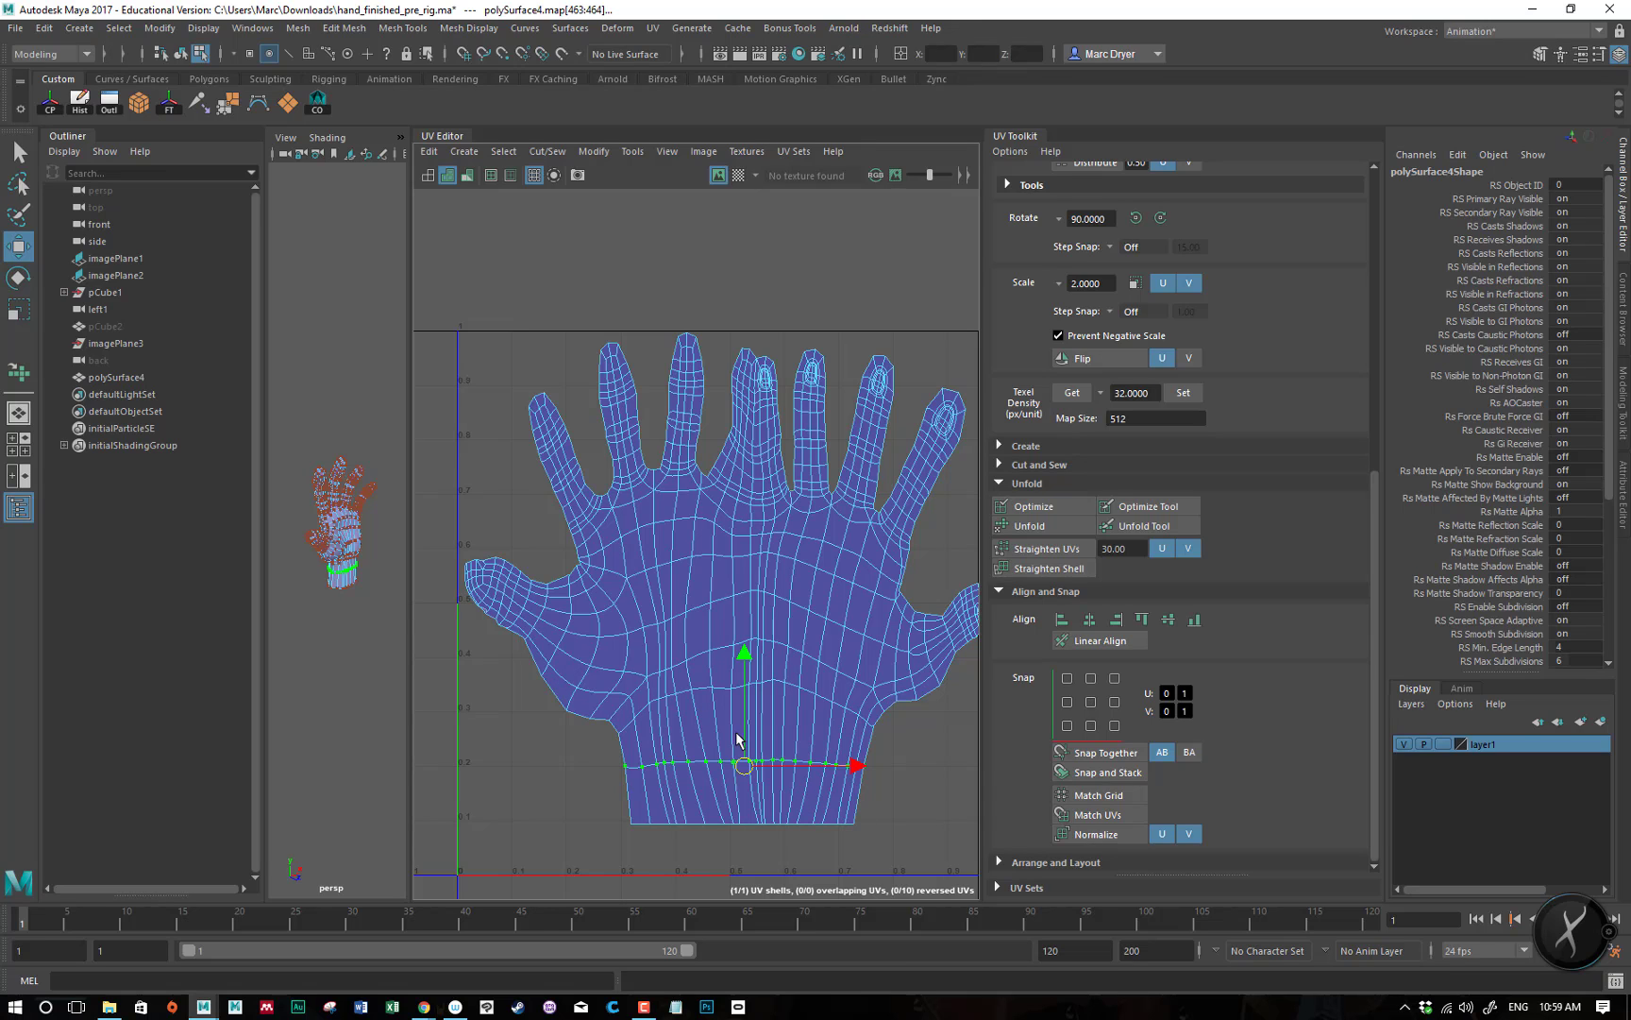
scroll(364, 612, "up", 10)
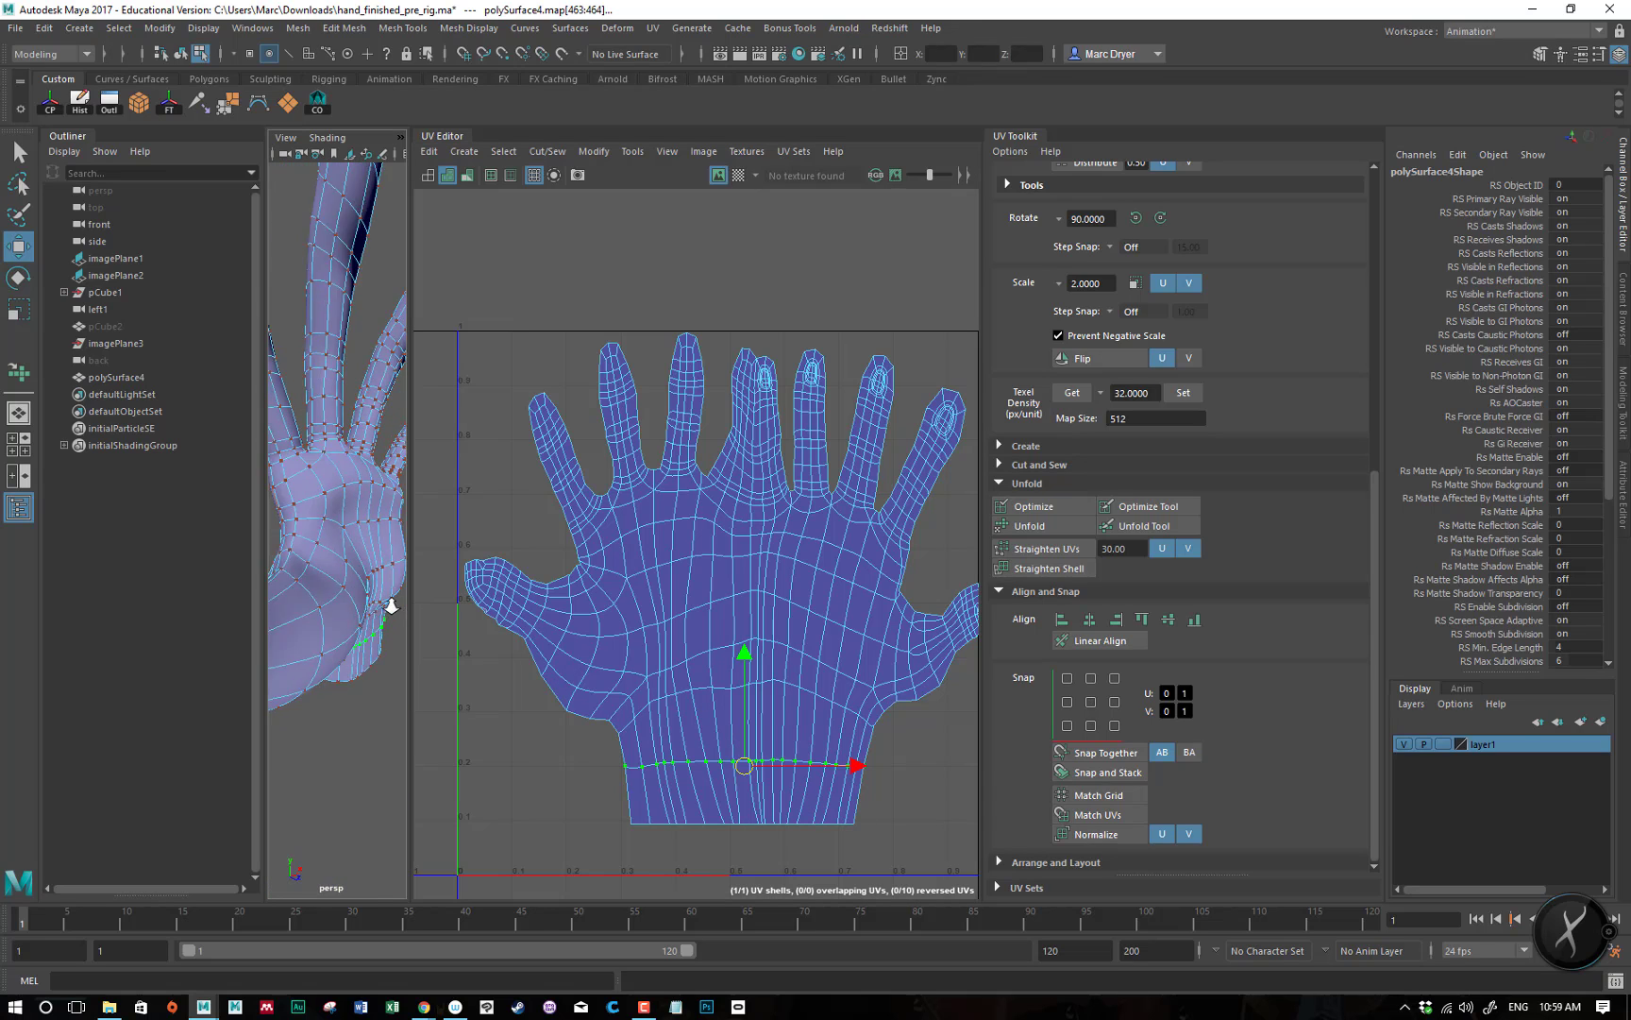
right_click_drag(688, 624, 689, 672)
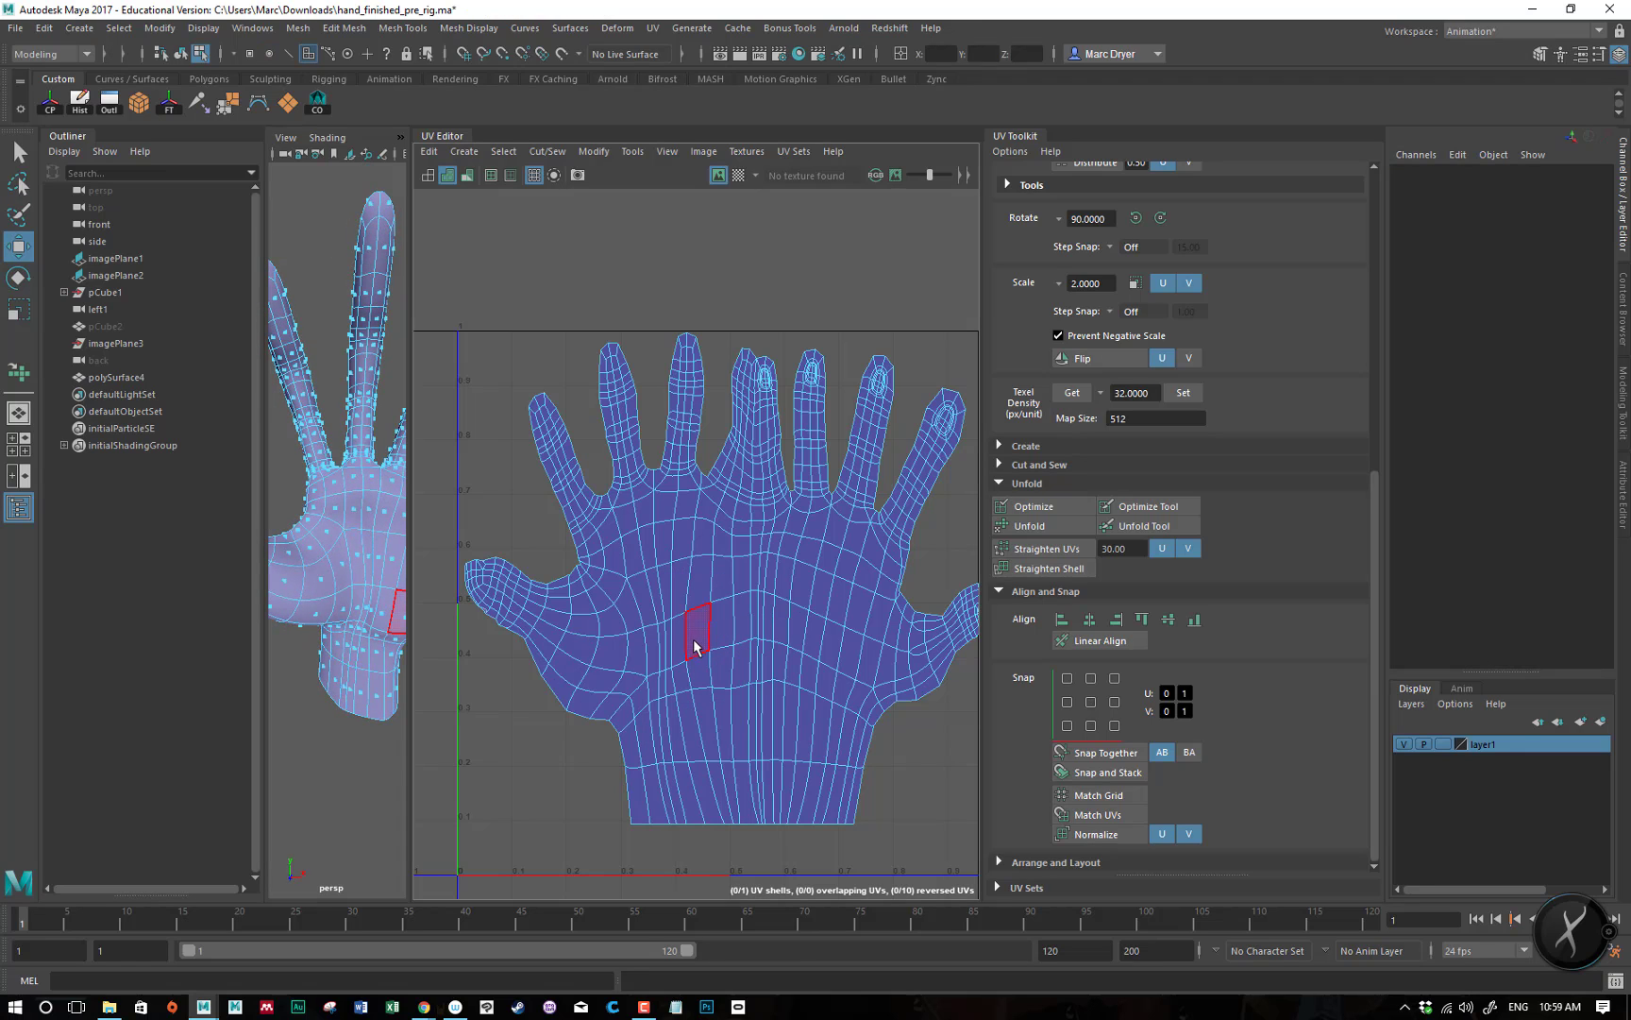
left_click(698, 635)
left_click_drag(349, 598, 389, 559, "alt")
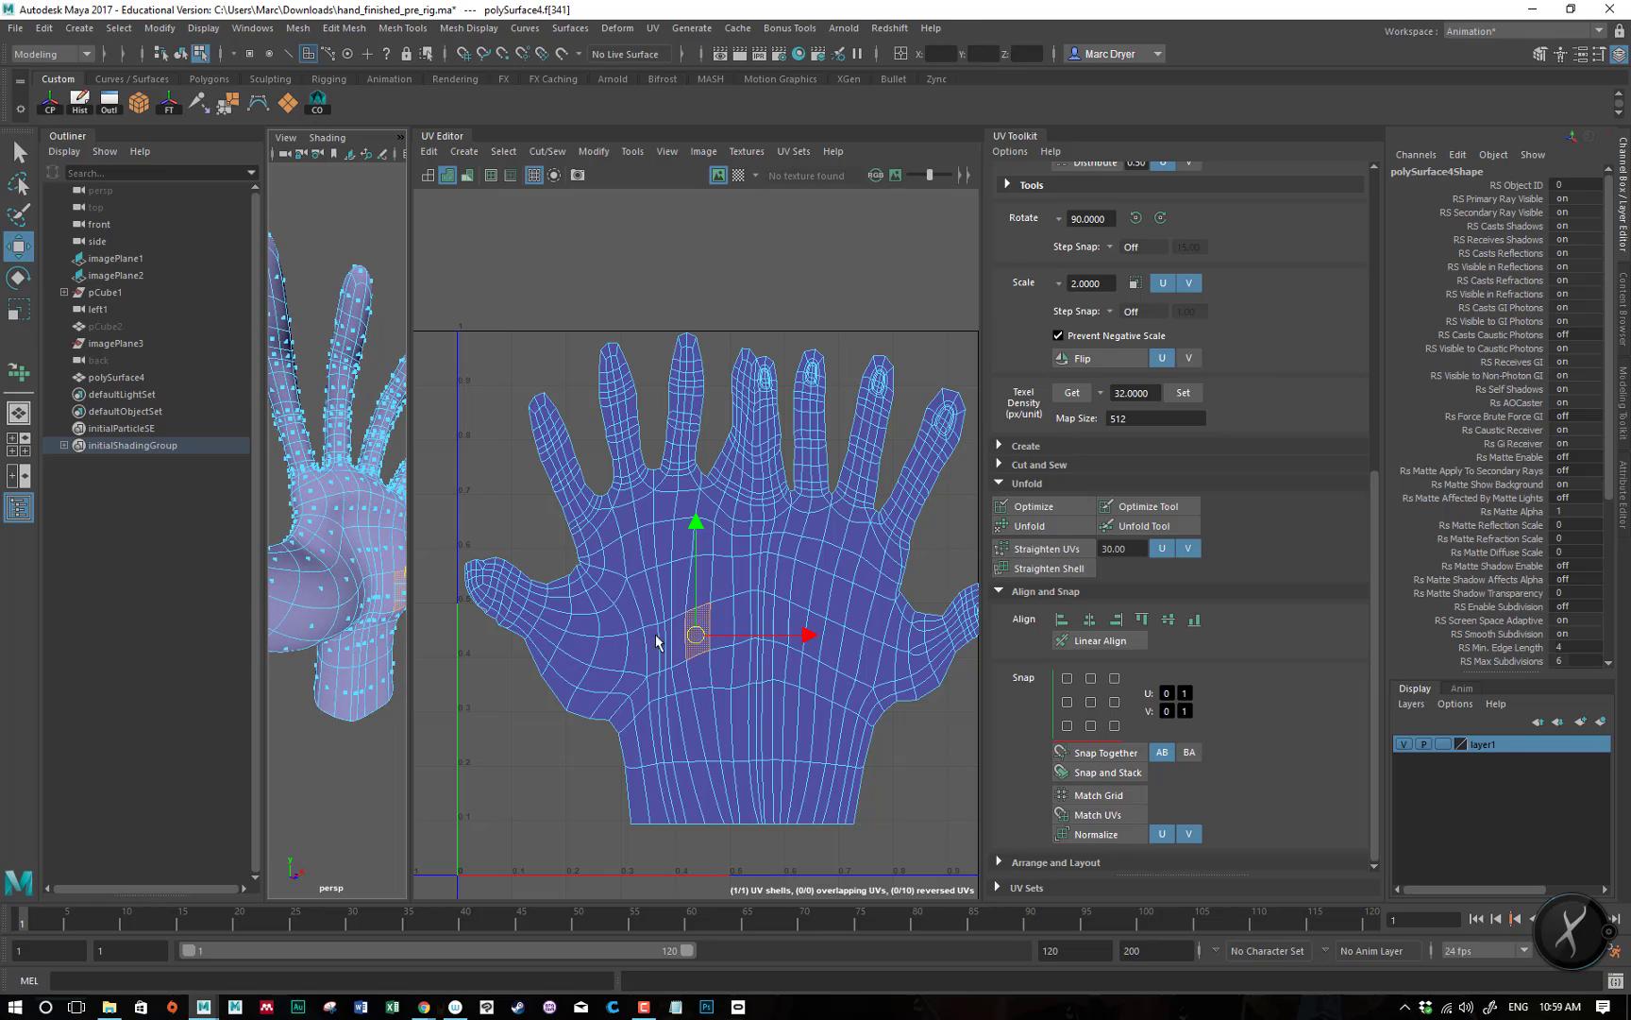
left_click_drag(644, 564, 778, 678)
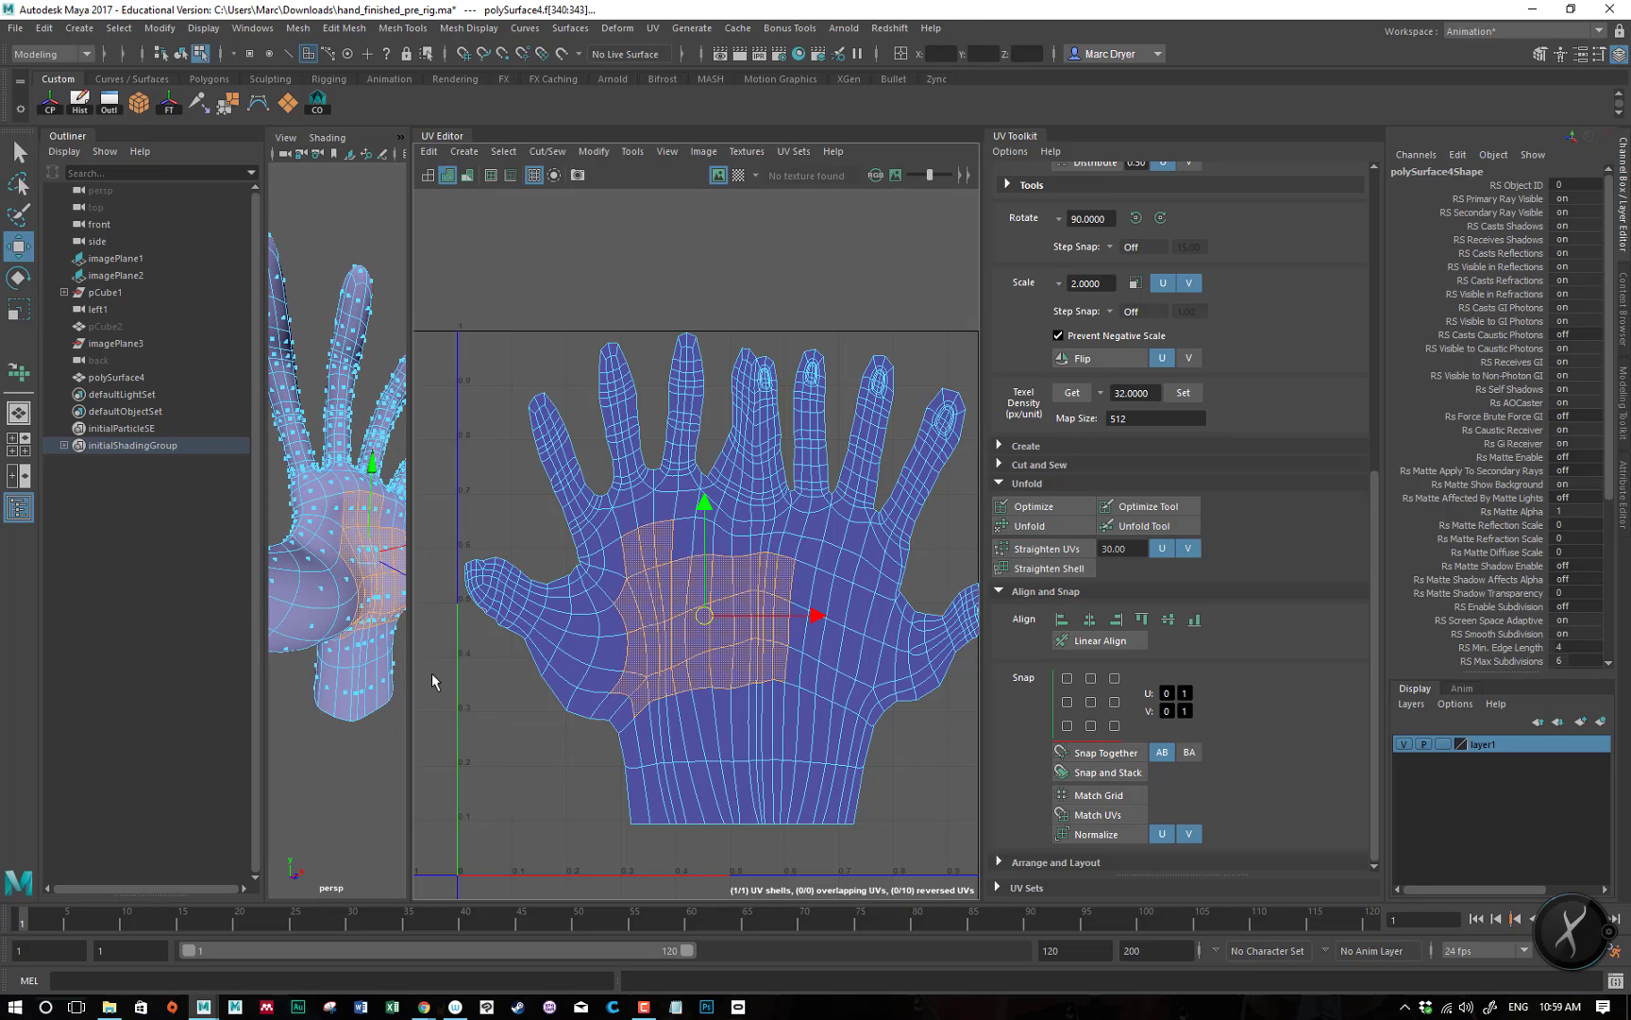
left_click_drag(366, 679, 253, 670, "alt")
right_click_drag(328, 663, 245, 632, "alt")
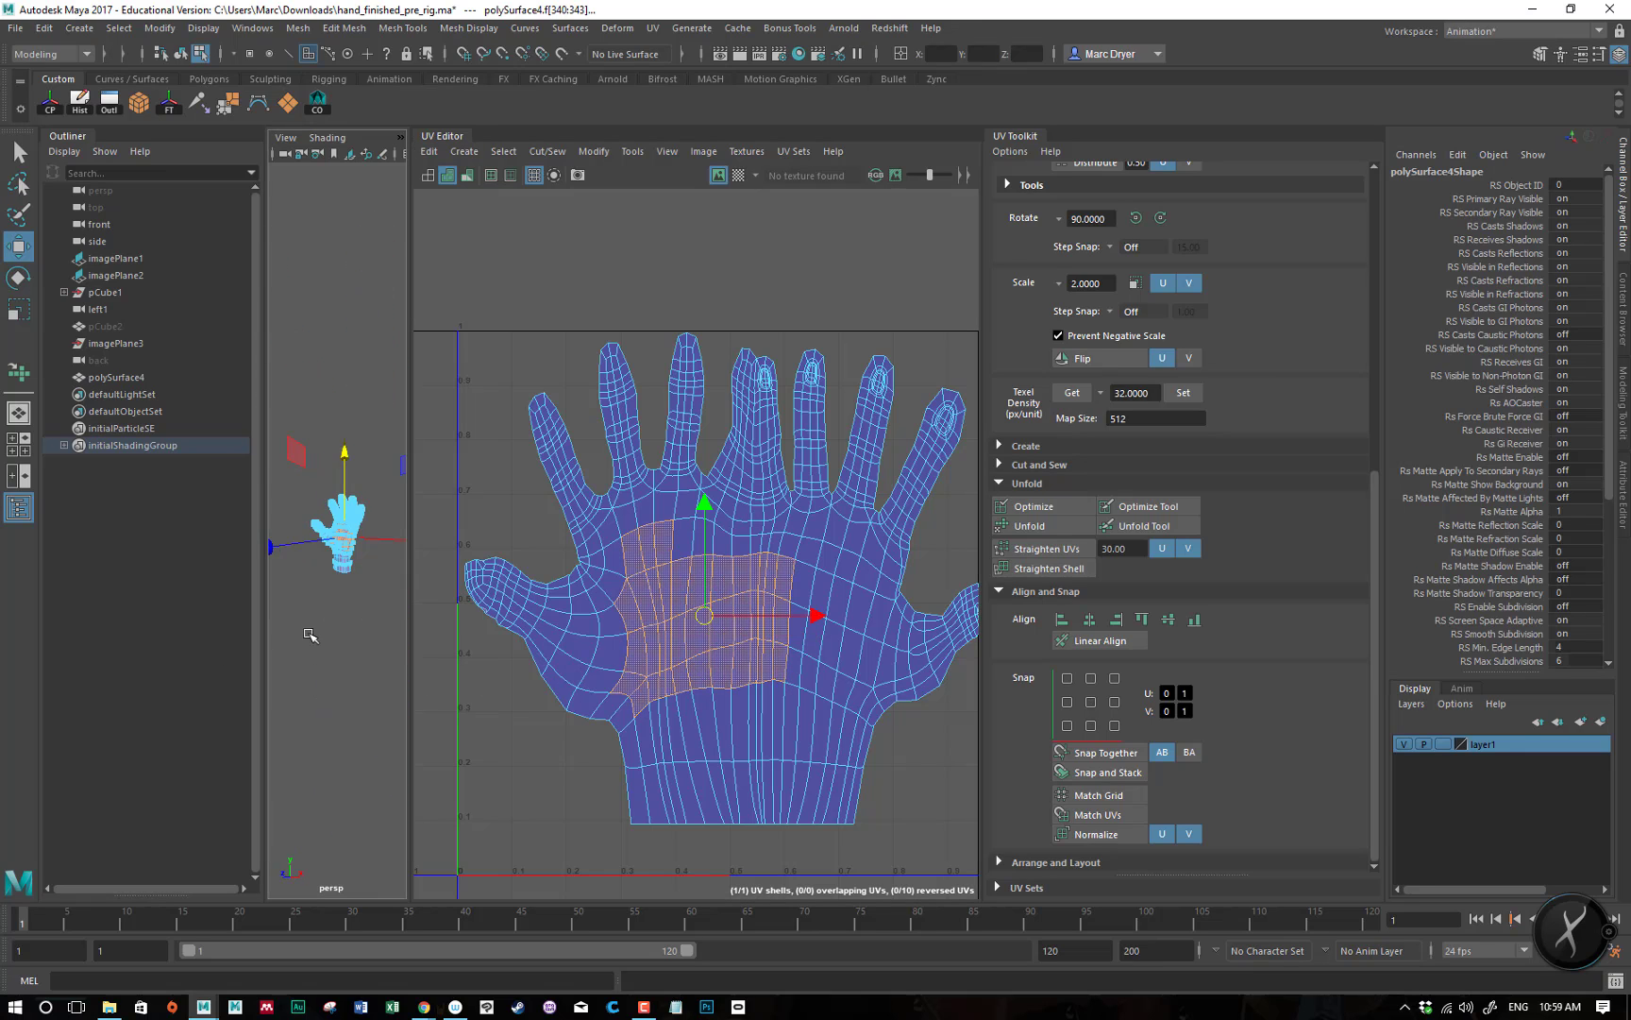
- Widen the perspective viewport beside the UV Editor and view the whole palm side of the hand
left_click_drag(310, 633, 339, 652, "alt")
right_click_drag(339, 651, 411, 648, "alt")
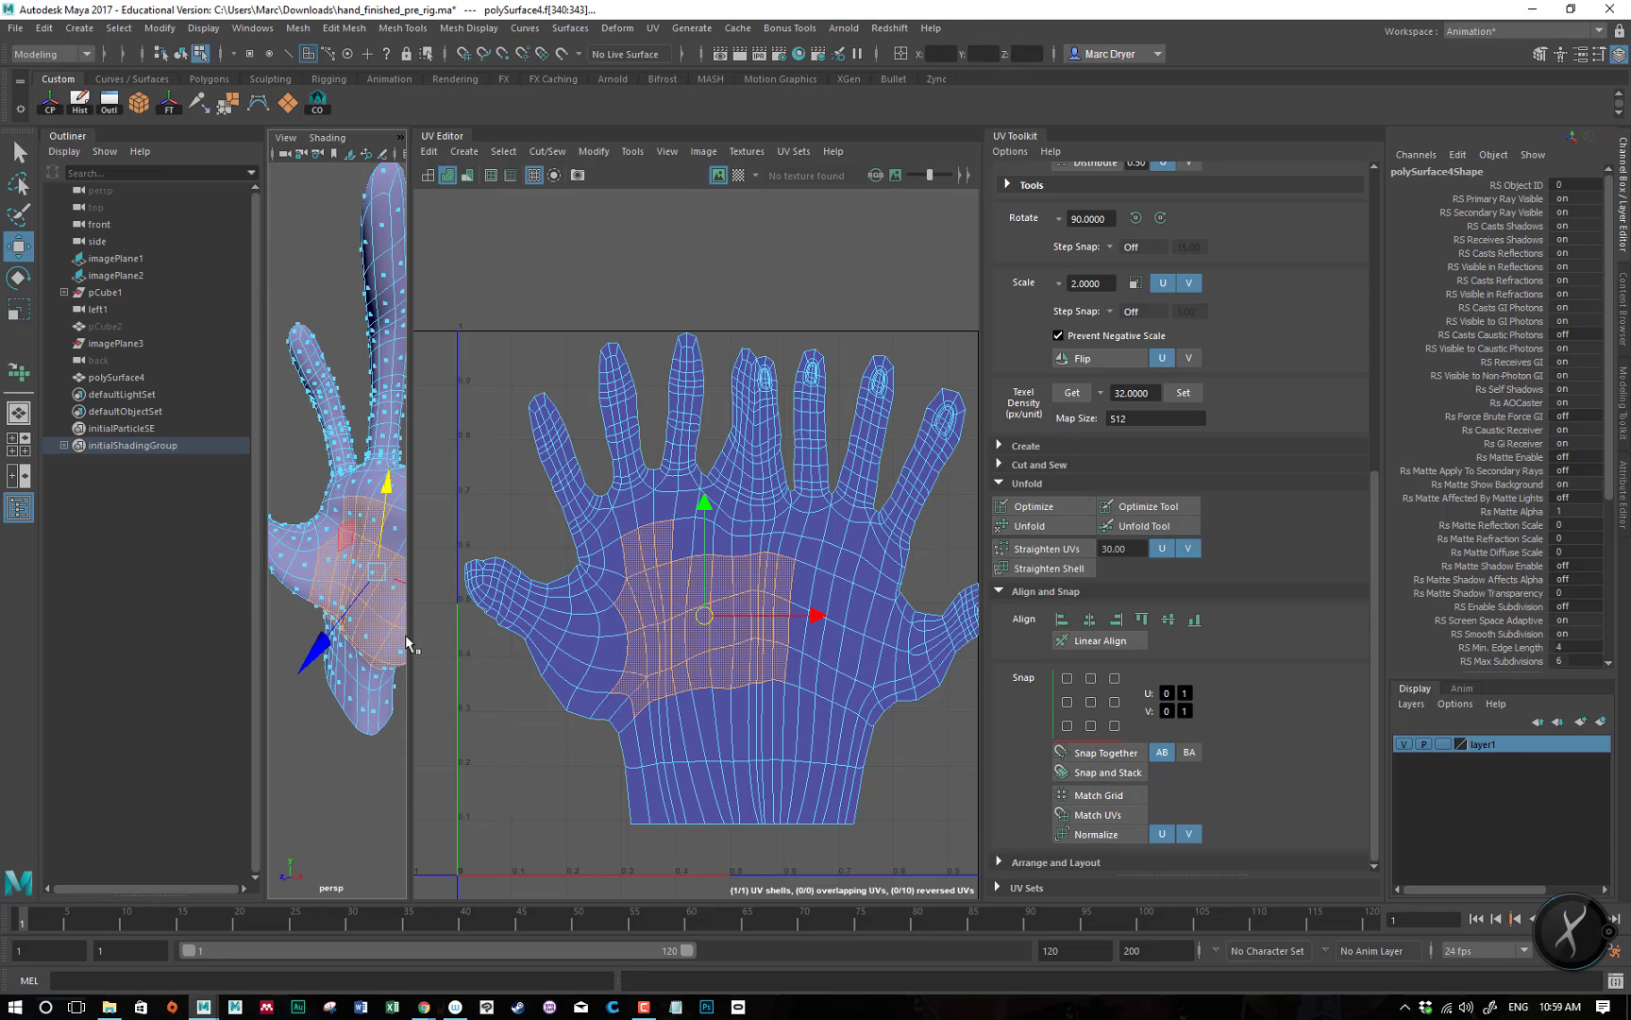
left_click_drag(411, 641, 634, 642)
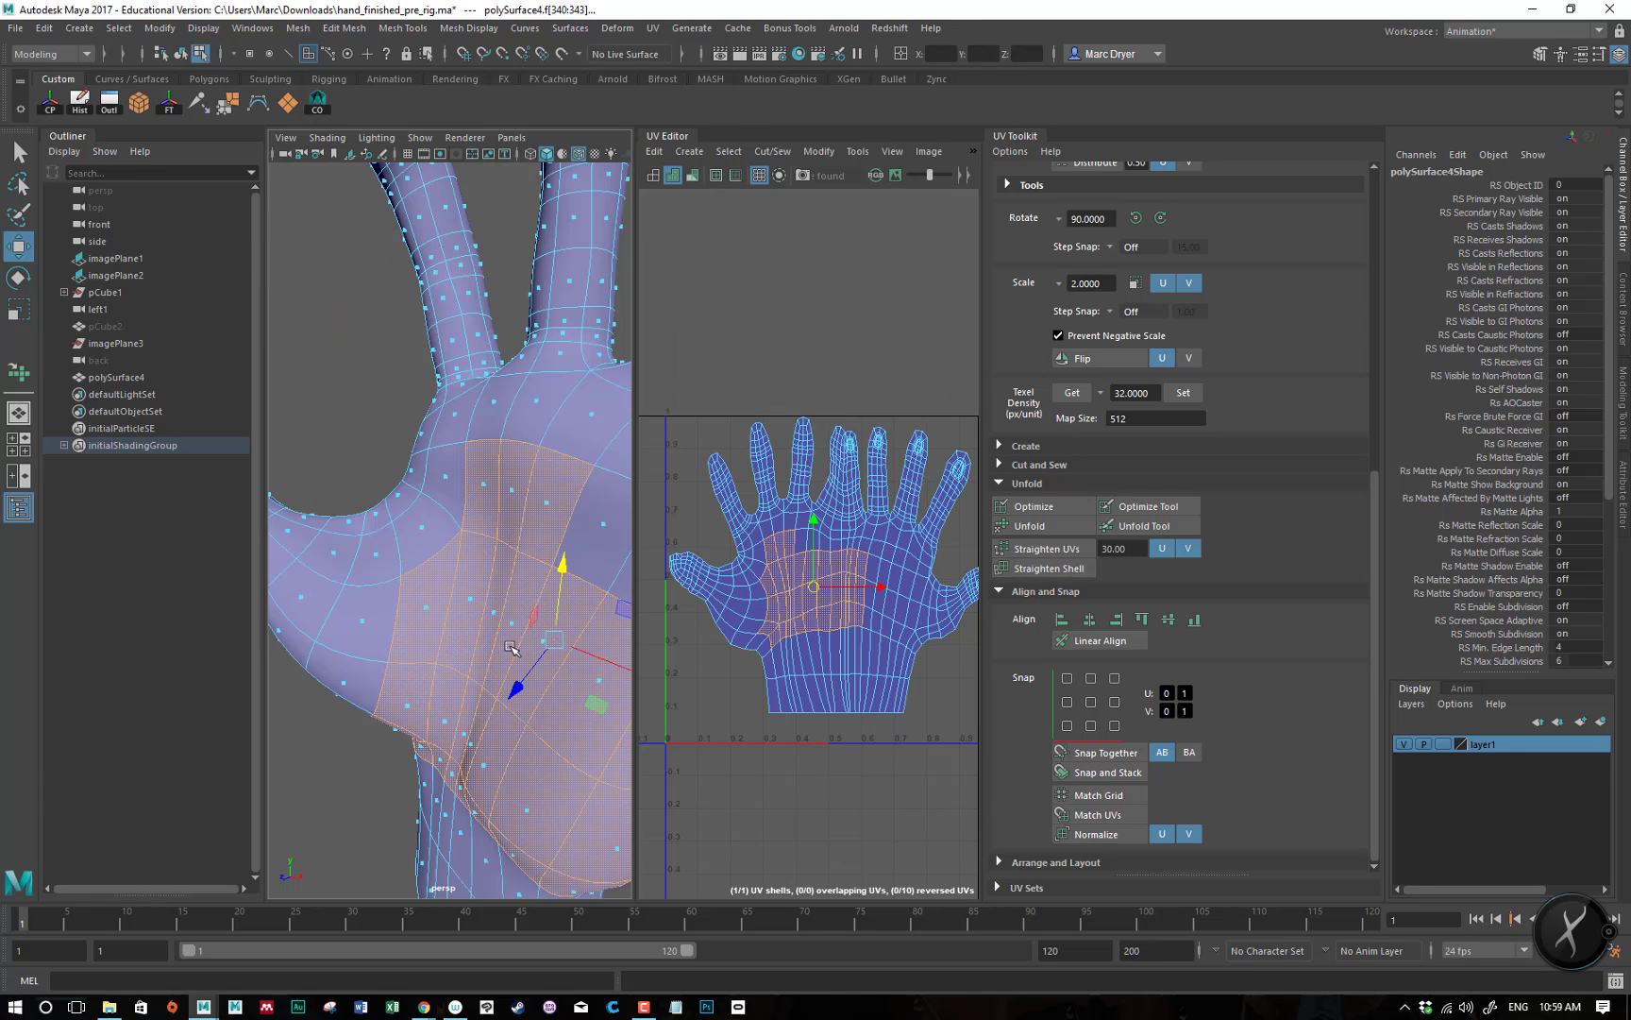
right_click_drag(570, 648, 413, 618, "alt")
left_click_drag(413, 618, 444, 600, "alt")
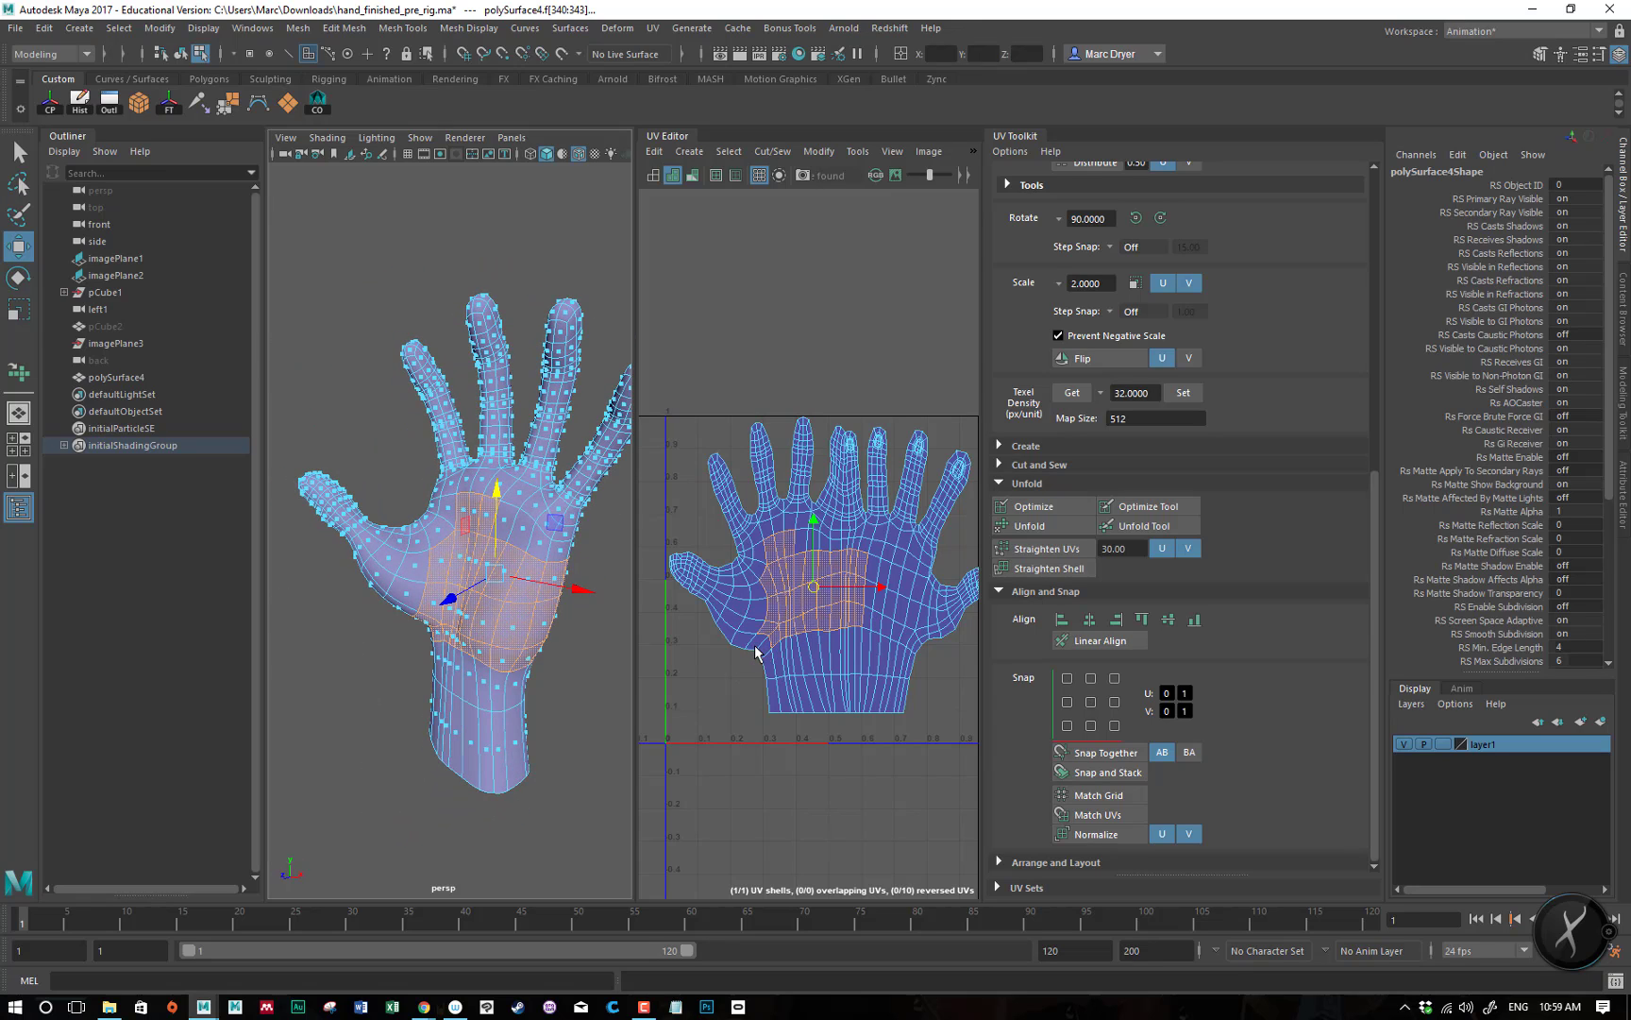
- Locate a single palm face from the UV layout on the 3D hand and return the hand to object selection
right_click_drag(673, 697, 798, 717, "alt")
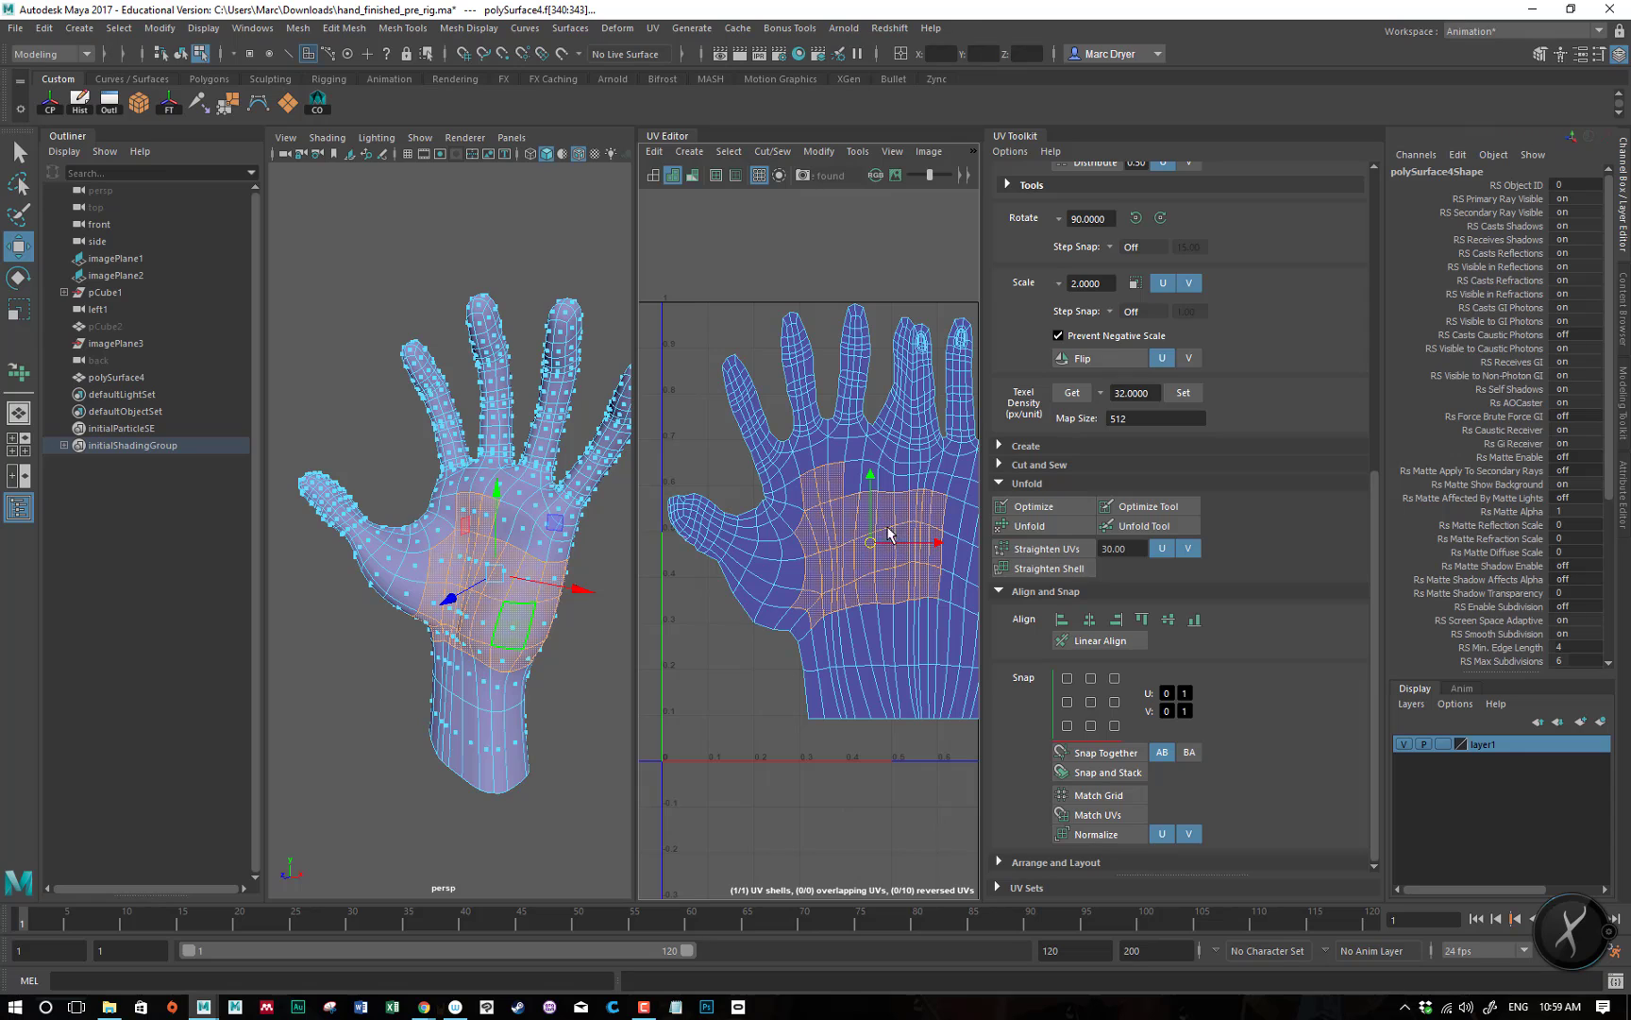
left_click(888, 535)
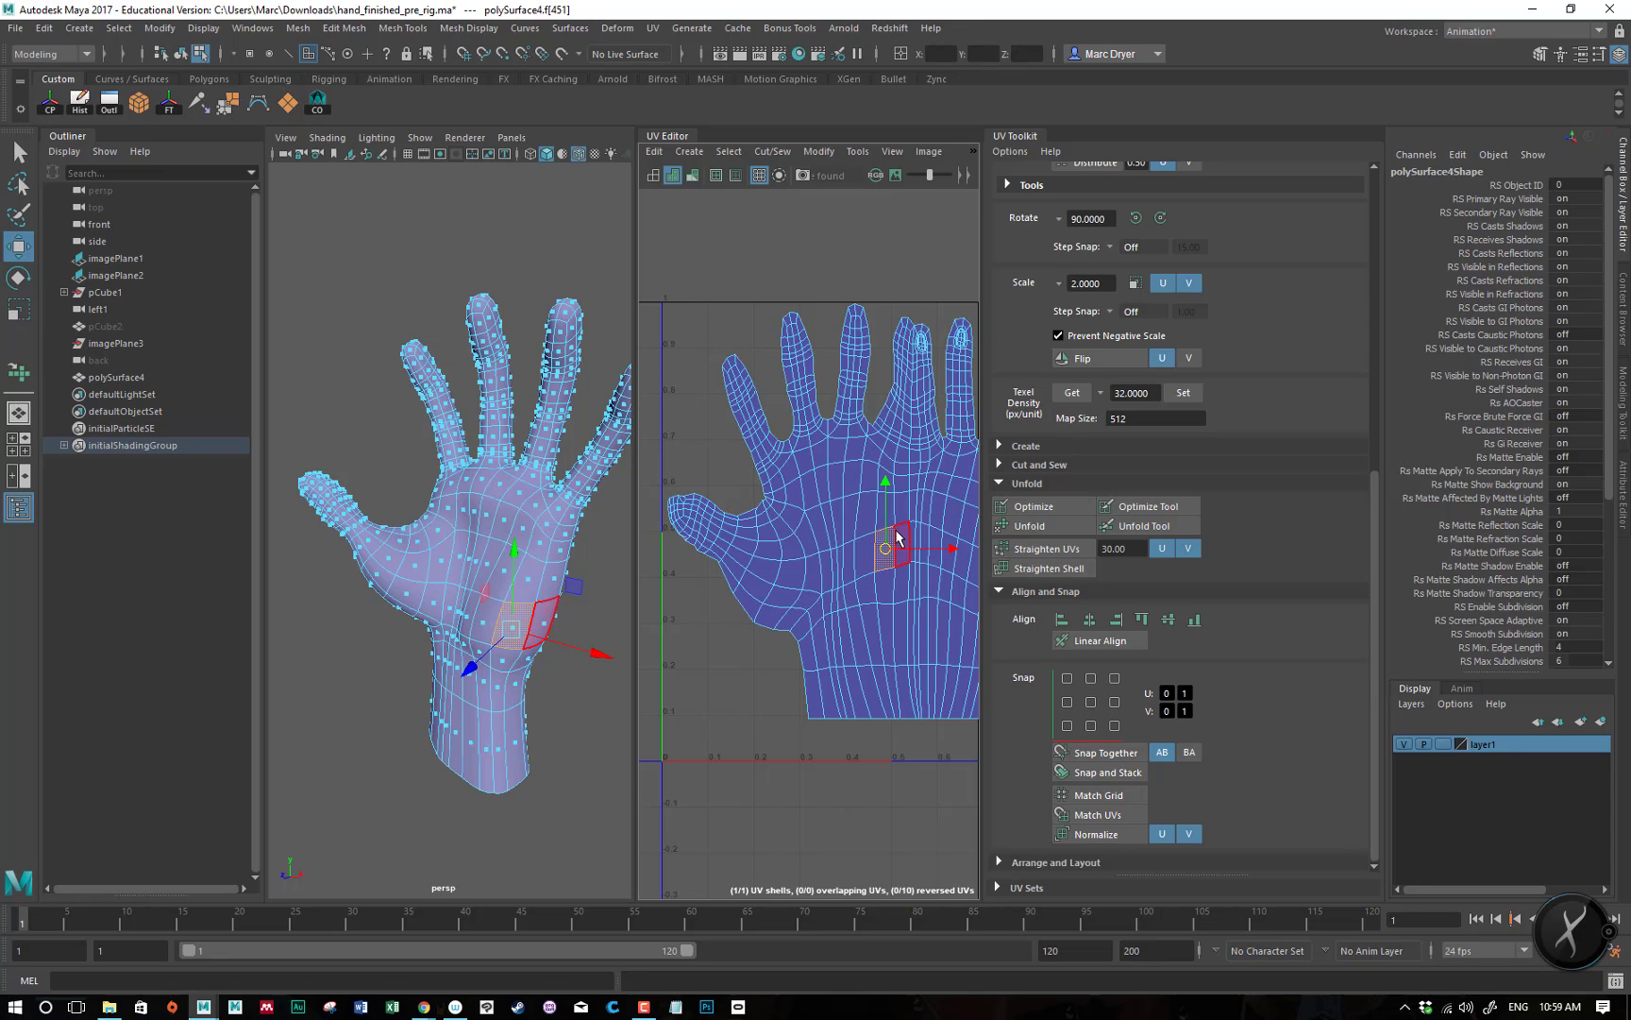
left_click_drag(426, 648, 783, 646, "alt")
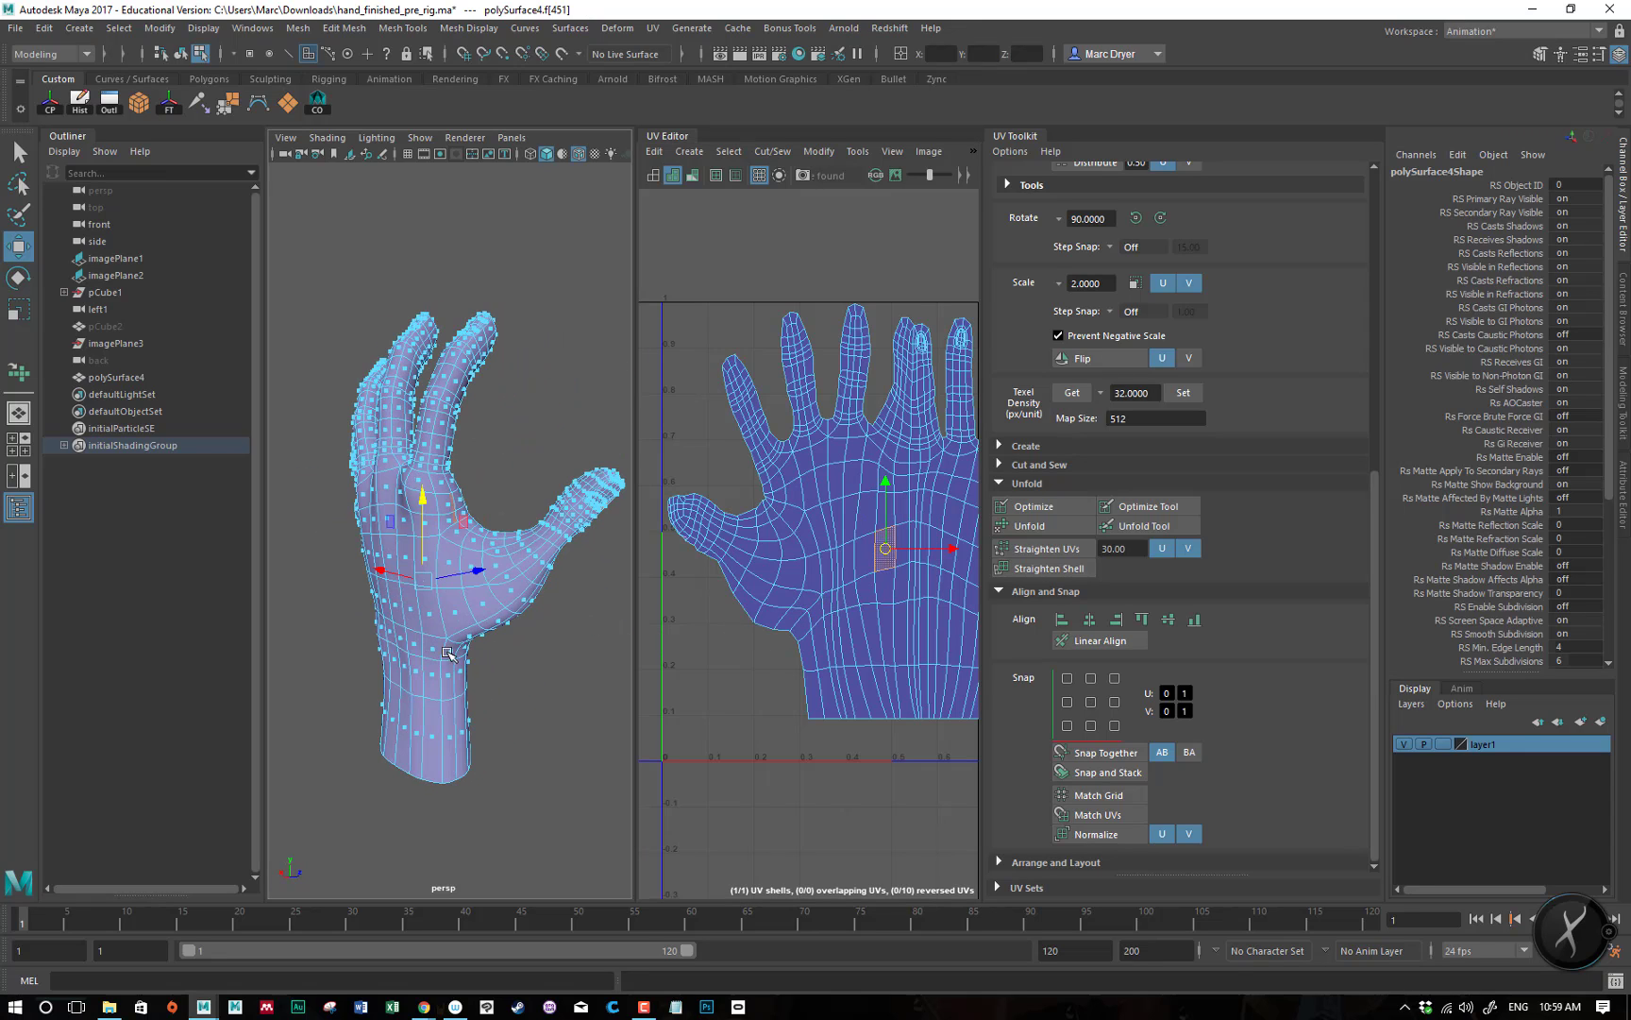
right_click(442, 642)
left_click(526, 488)
left_click_drag(536, 626, 397, 655, "alt")
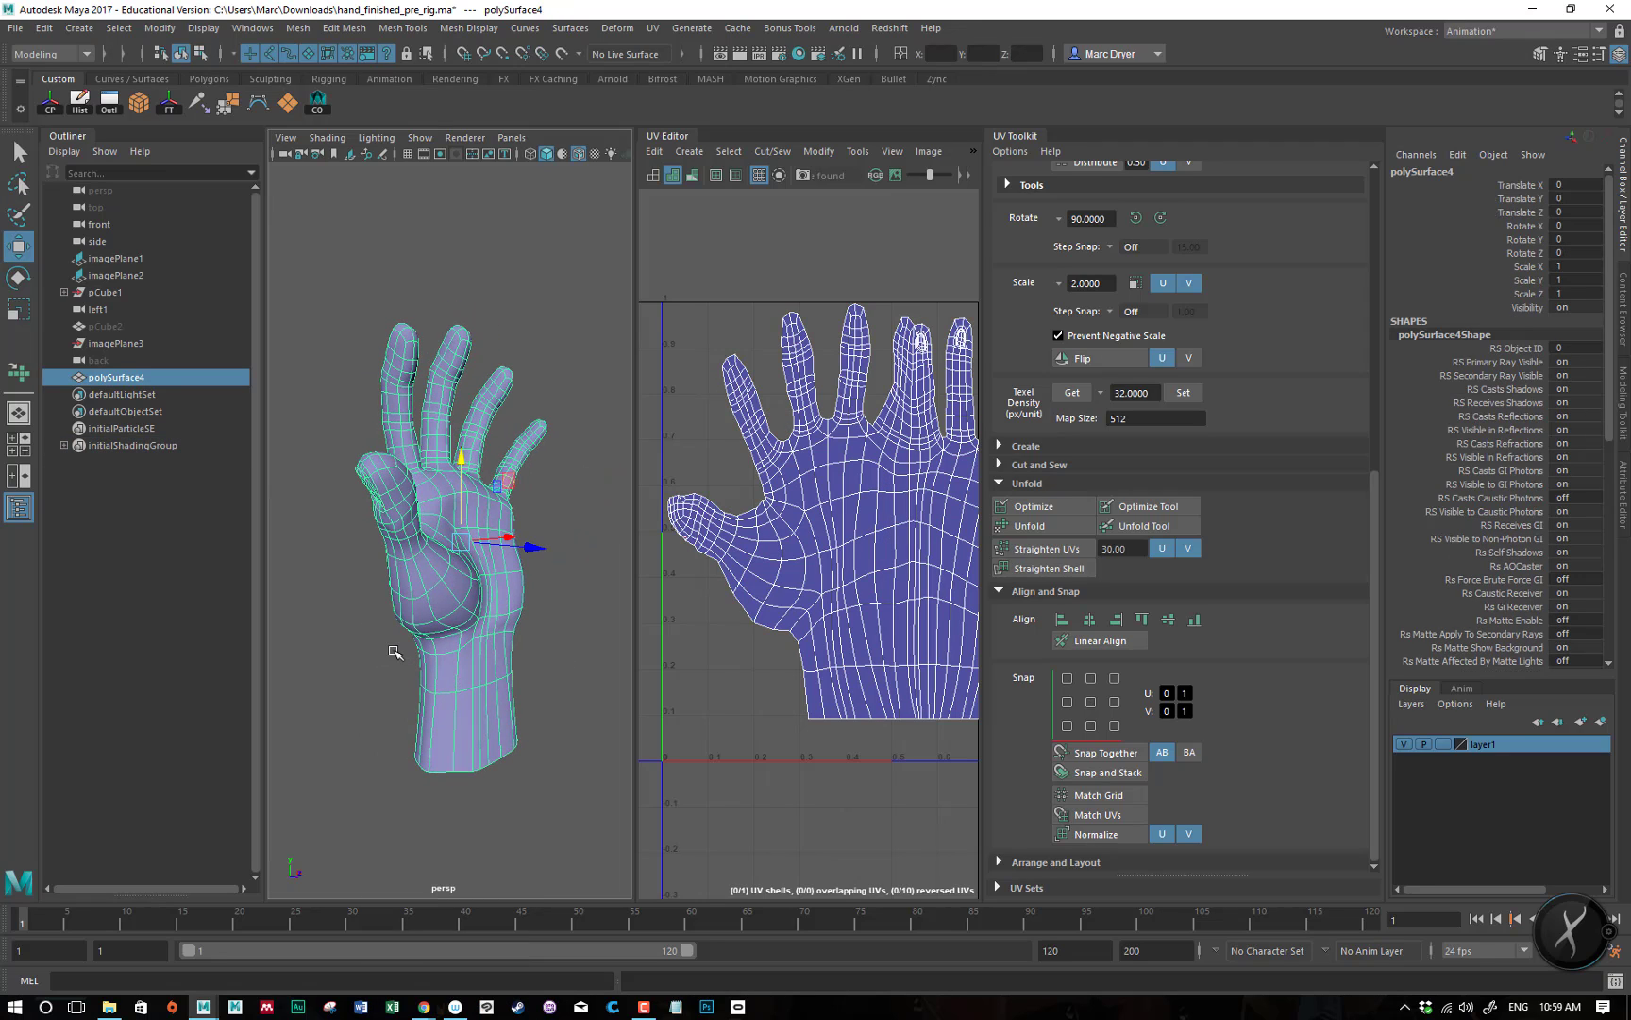
- Examine the 3D hand's palm, thumb side, fingertips and wrist from several angles and compare it with the full UV layout
right_click_drag(479, 649, 411, 642, "alt")
left_click_drag(557, 601, 473, 676, "alt")
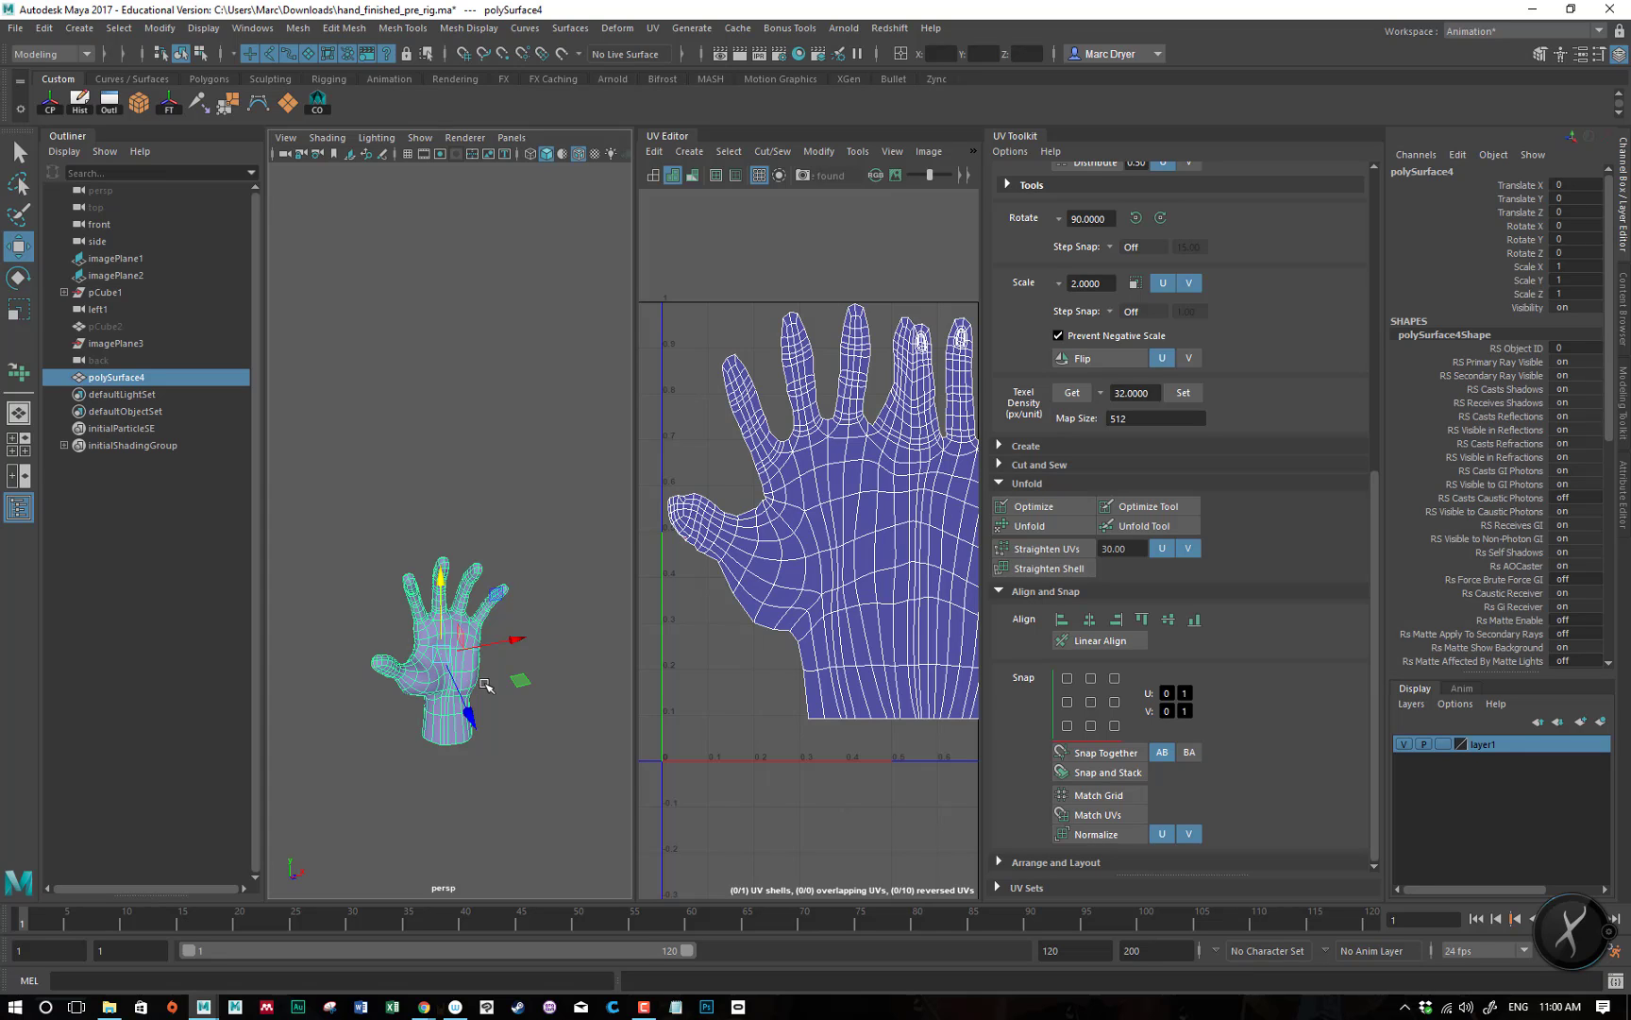
right_click_drag(486, 682, 513, 660, "alt")
middle_click_drag(521, 607, 569, 418, "alt")
left_click_drag(569, 418, 548, 485, "alt")
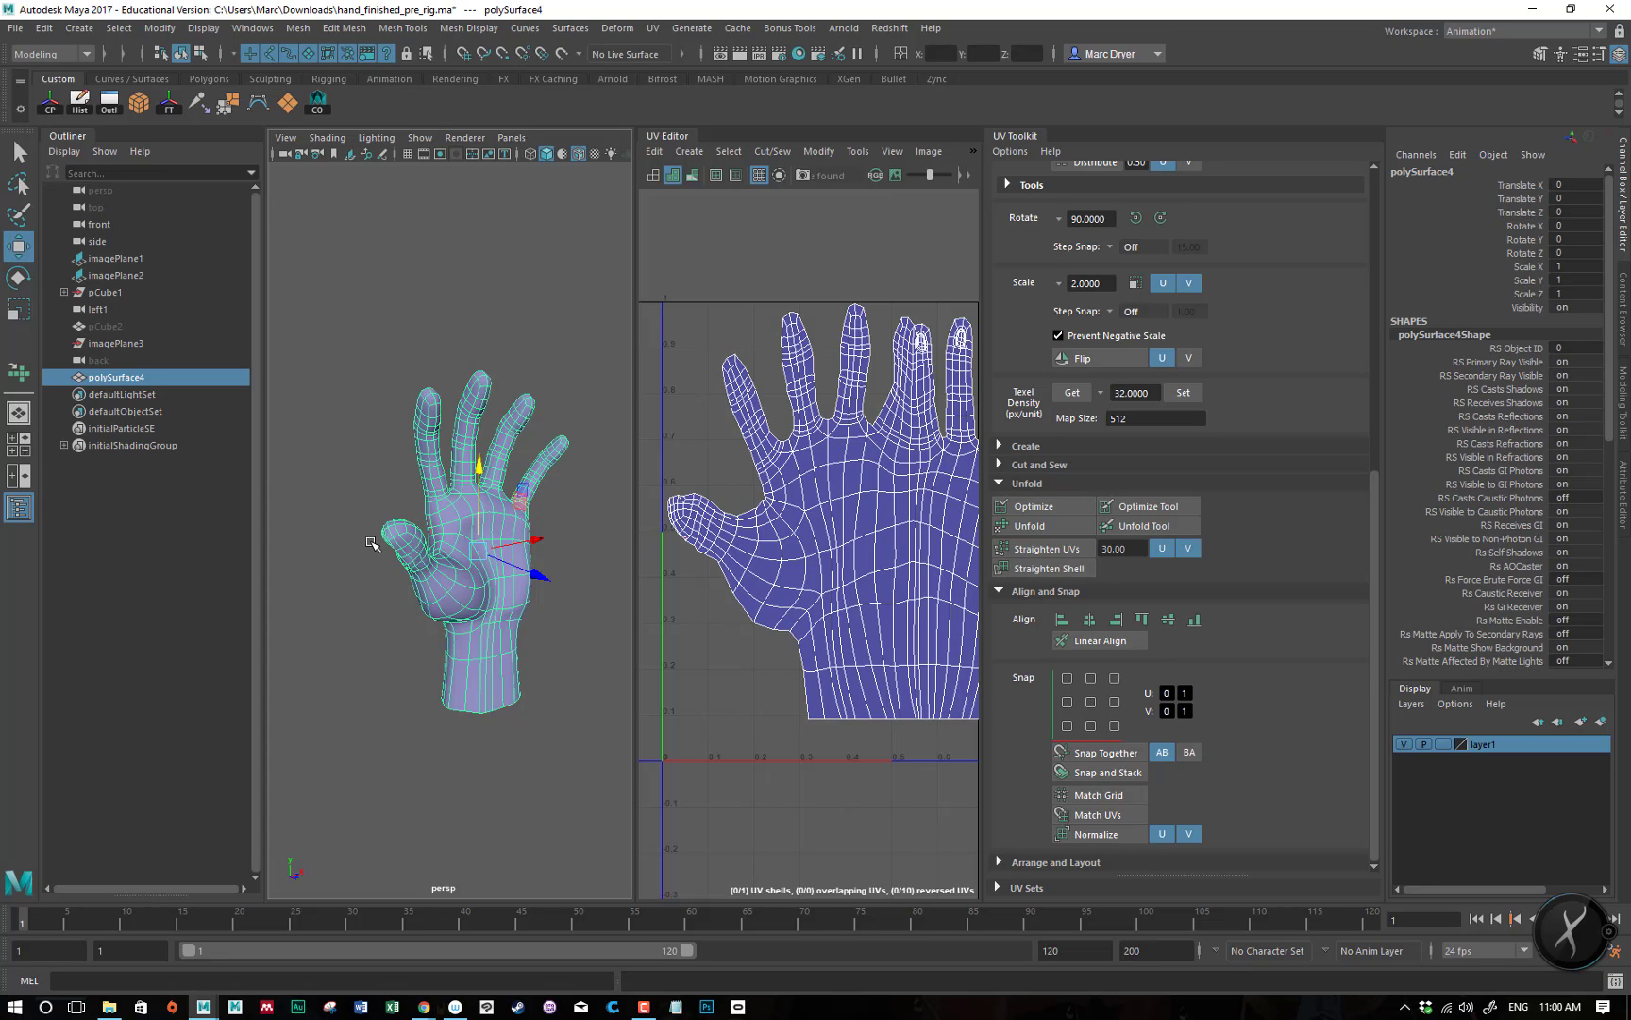
left_click_drag(368, 545, 334, 557, "alt")
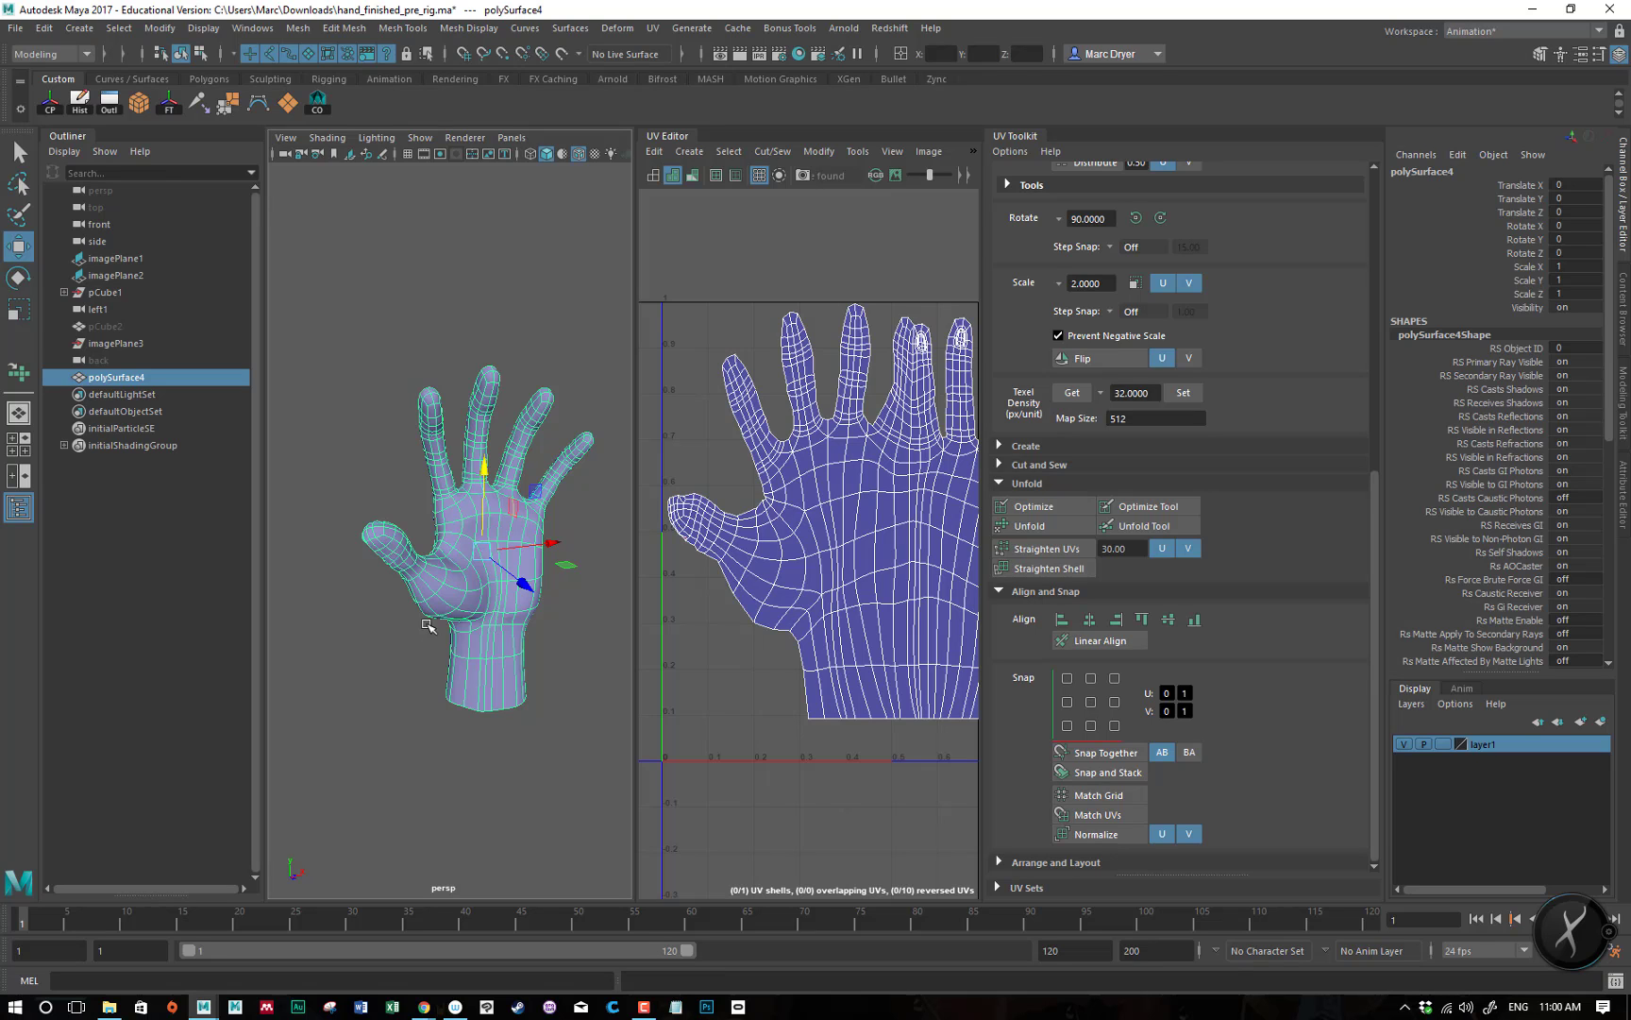
left_click_drag(430, 623, 623, 518, "alt")
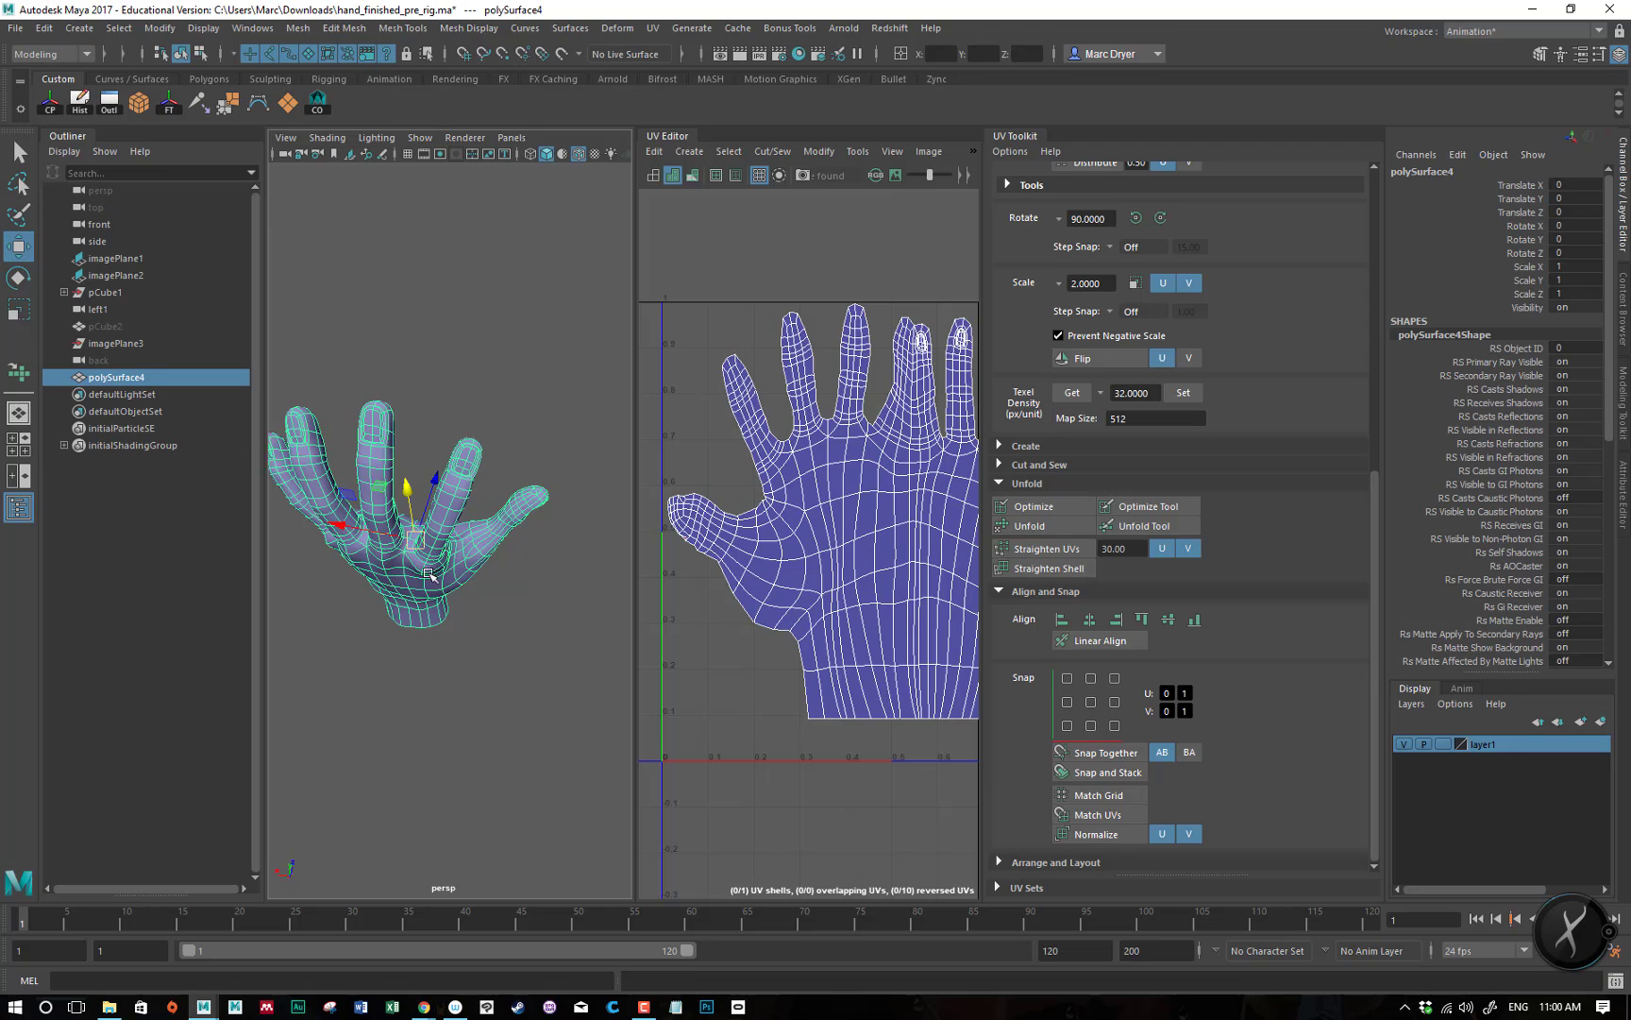
left_click_drag(528, 622, 335, 564, "alt")
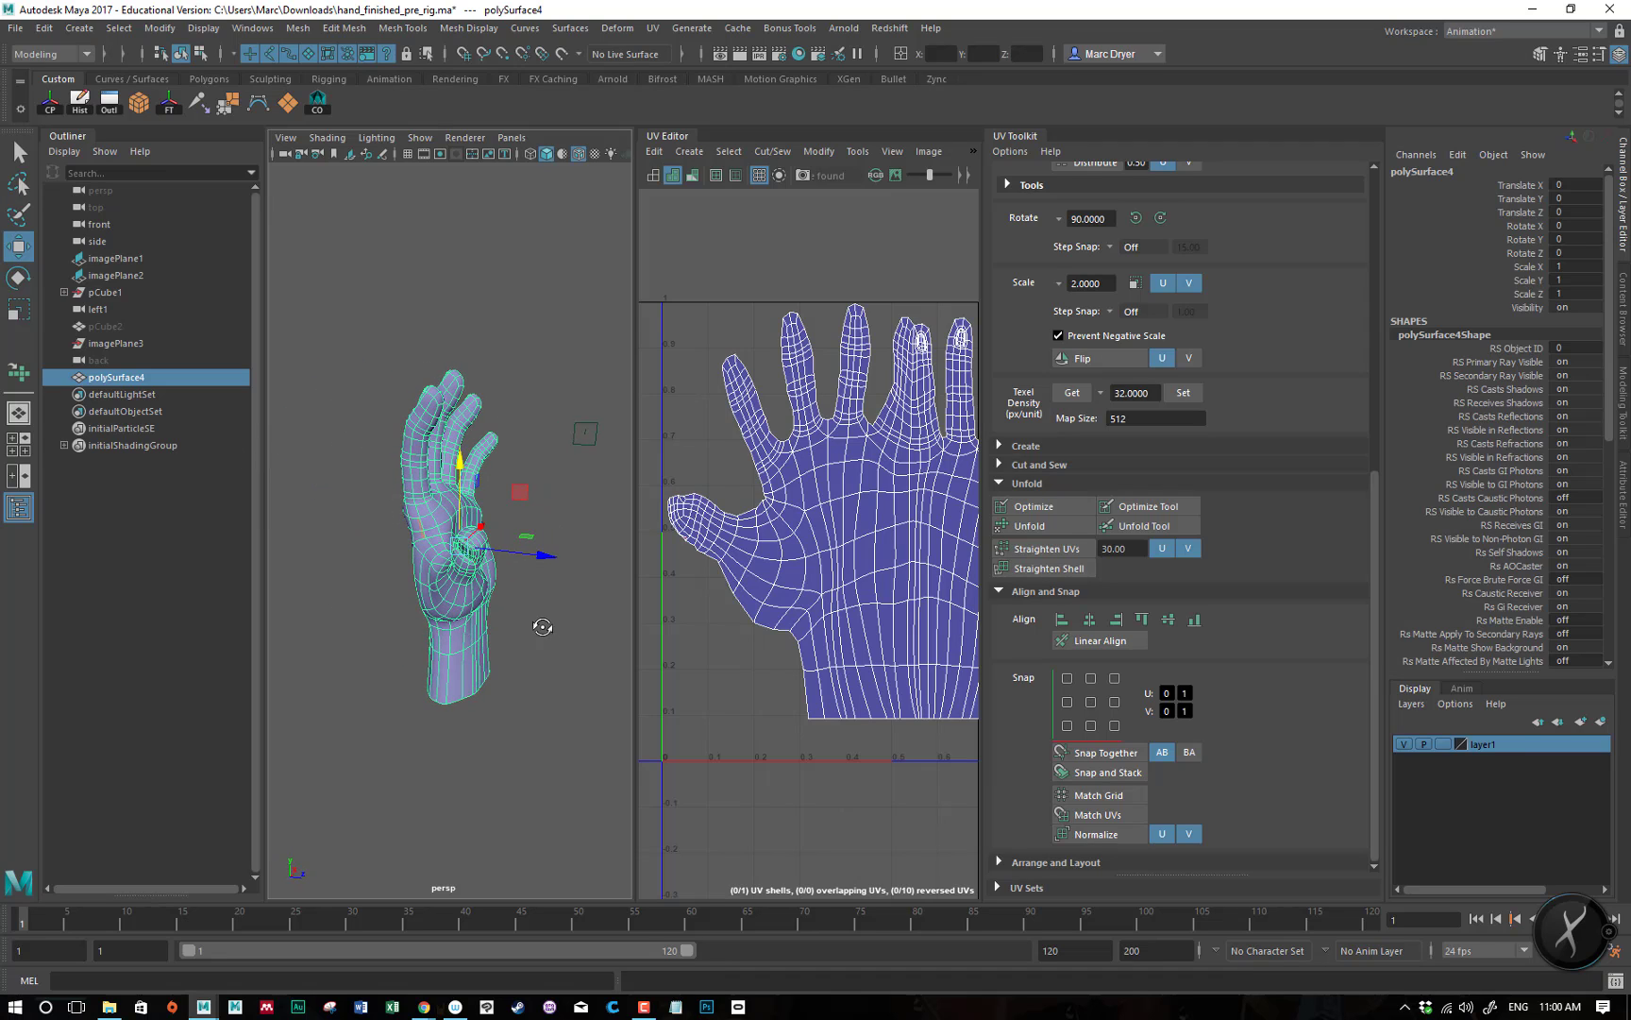
left_click_drag(543, 627, 386, 627, "alt")
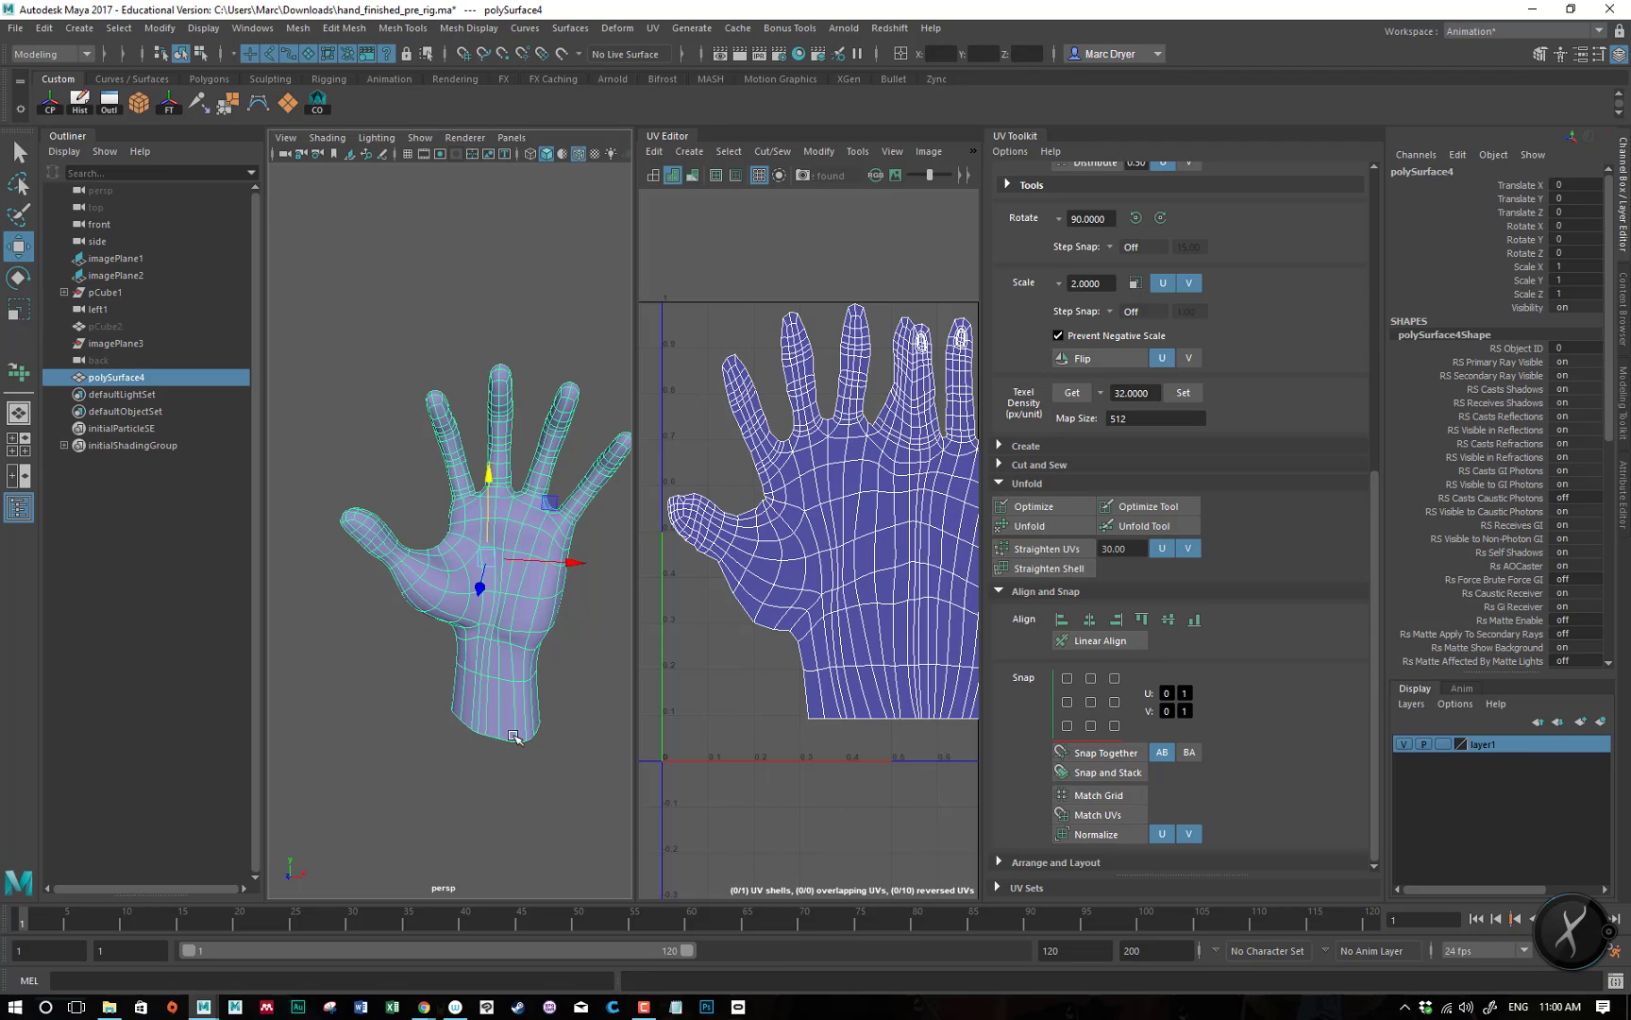
left_click_drag(458, 750, 495, 610, "alt")
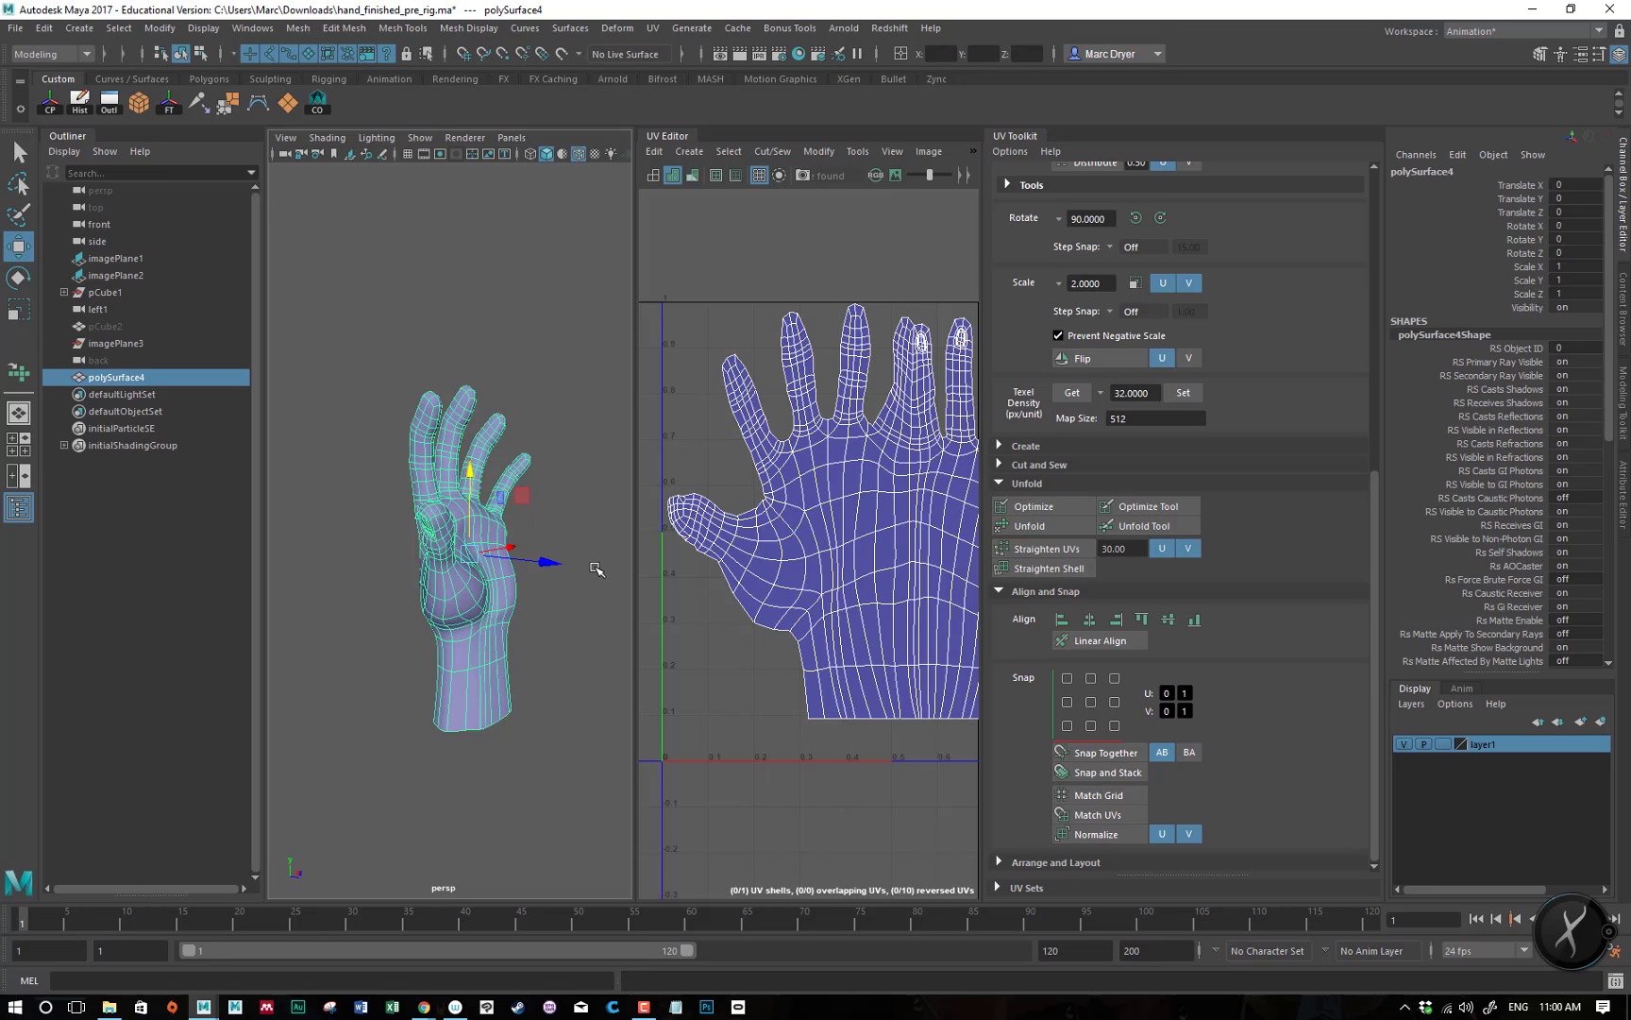
mouse_move(598, 569)
left_mouse_down("alt")
mouse_move(463, 529)
mouse_move(327, 565)
mouse_move(225, 561)
mouse_move(578, 564)
left_mouse_up("alt")
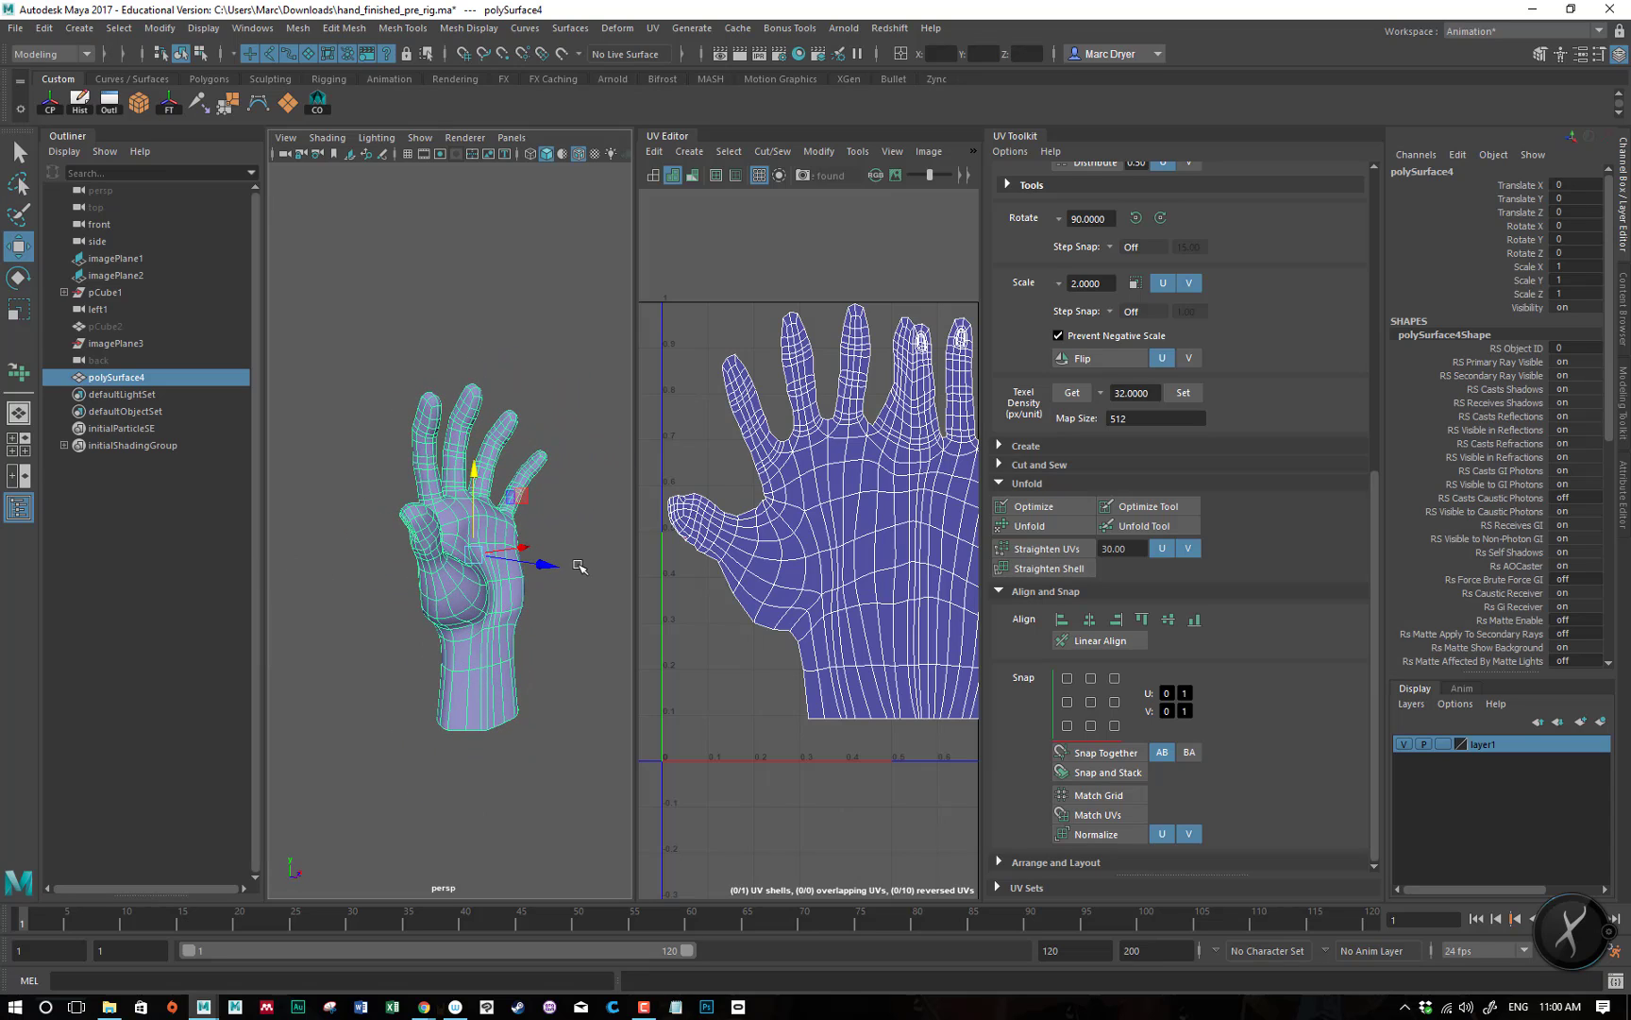
left_click_drag(571, 536, 538, 552, "alt")
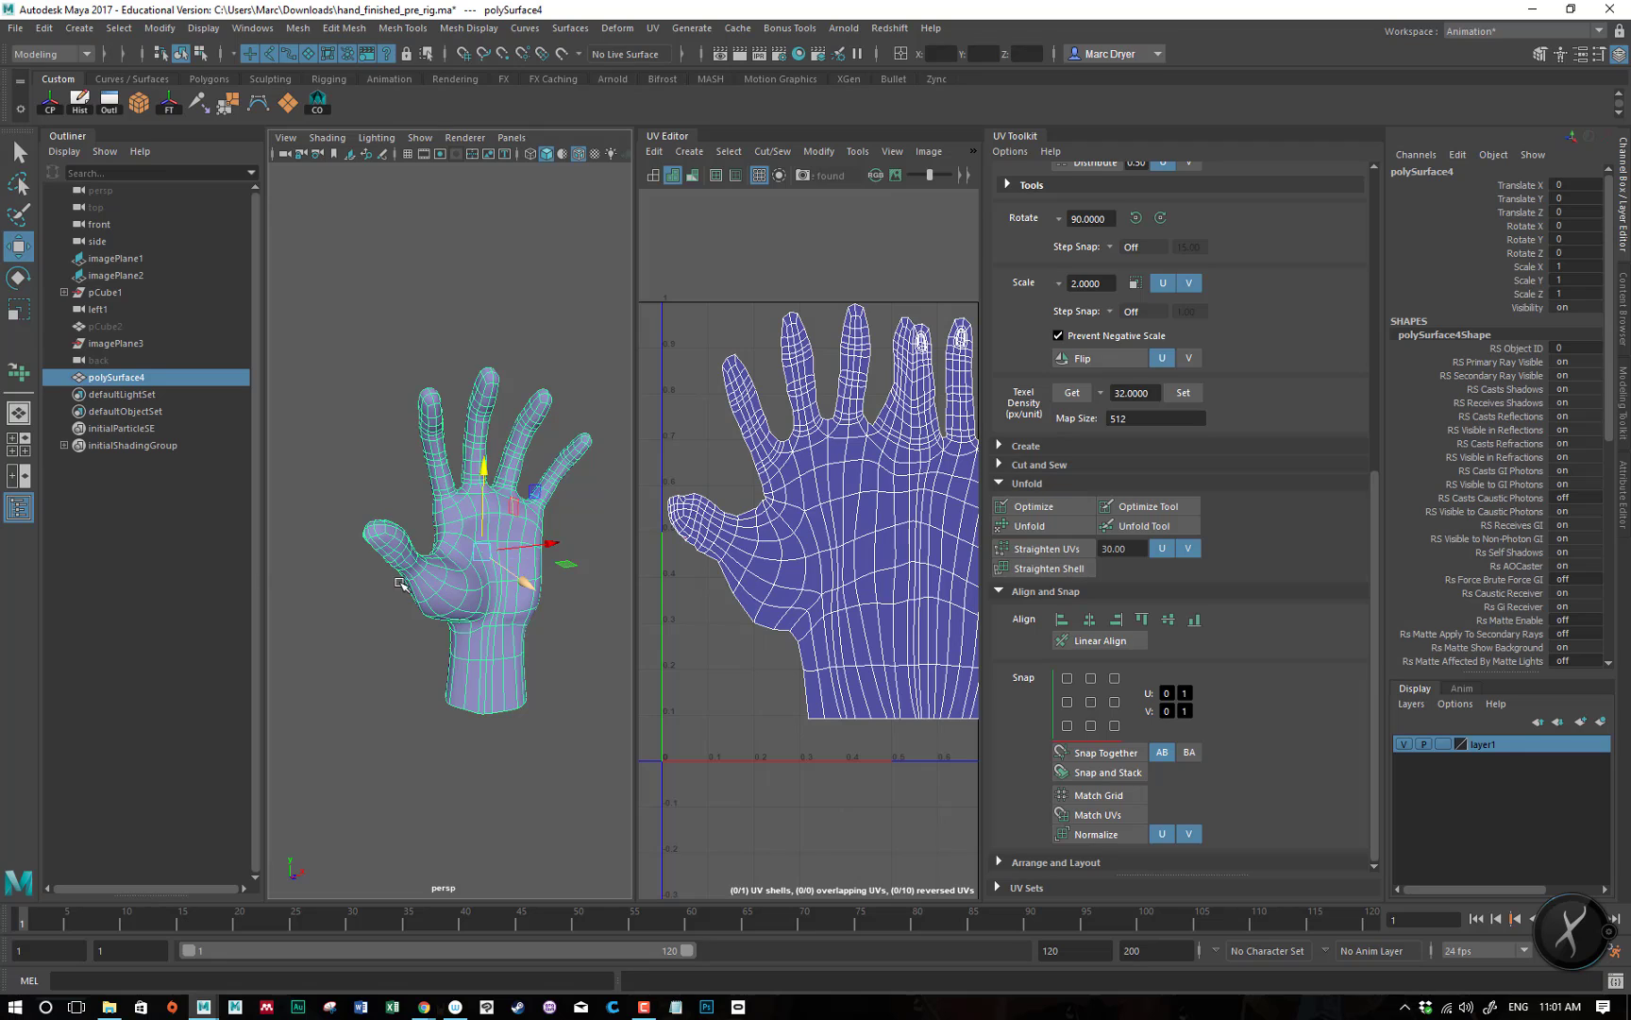
right_click_drag(394, 582, 457, 573, "alt")
left_click_drag(458, 573, 543, 576, "alt")
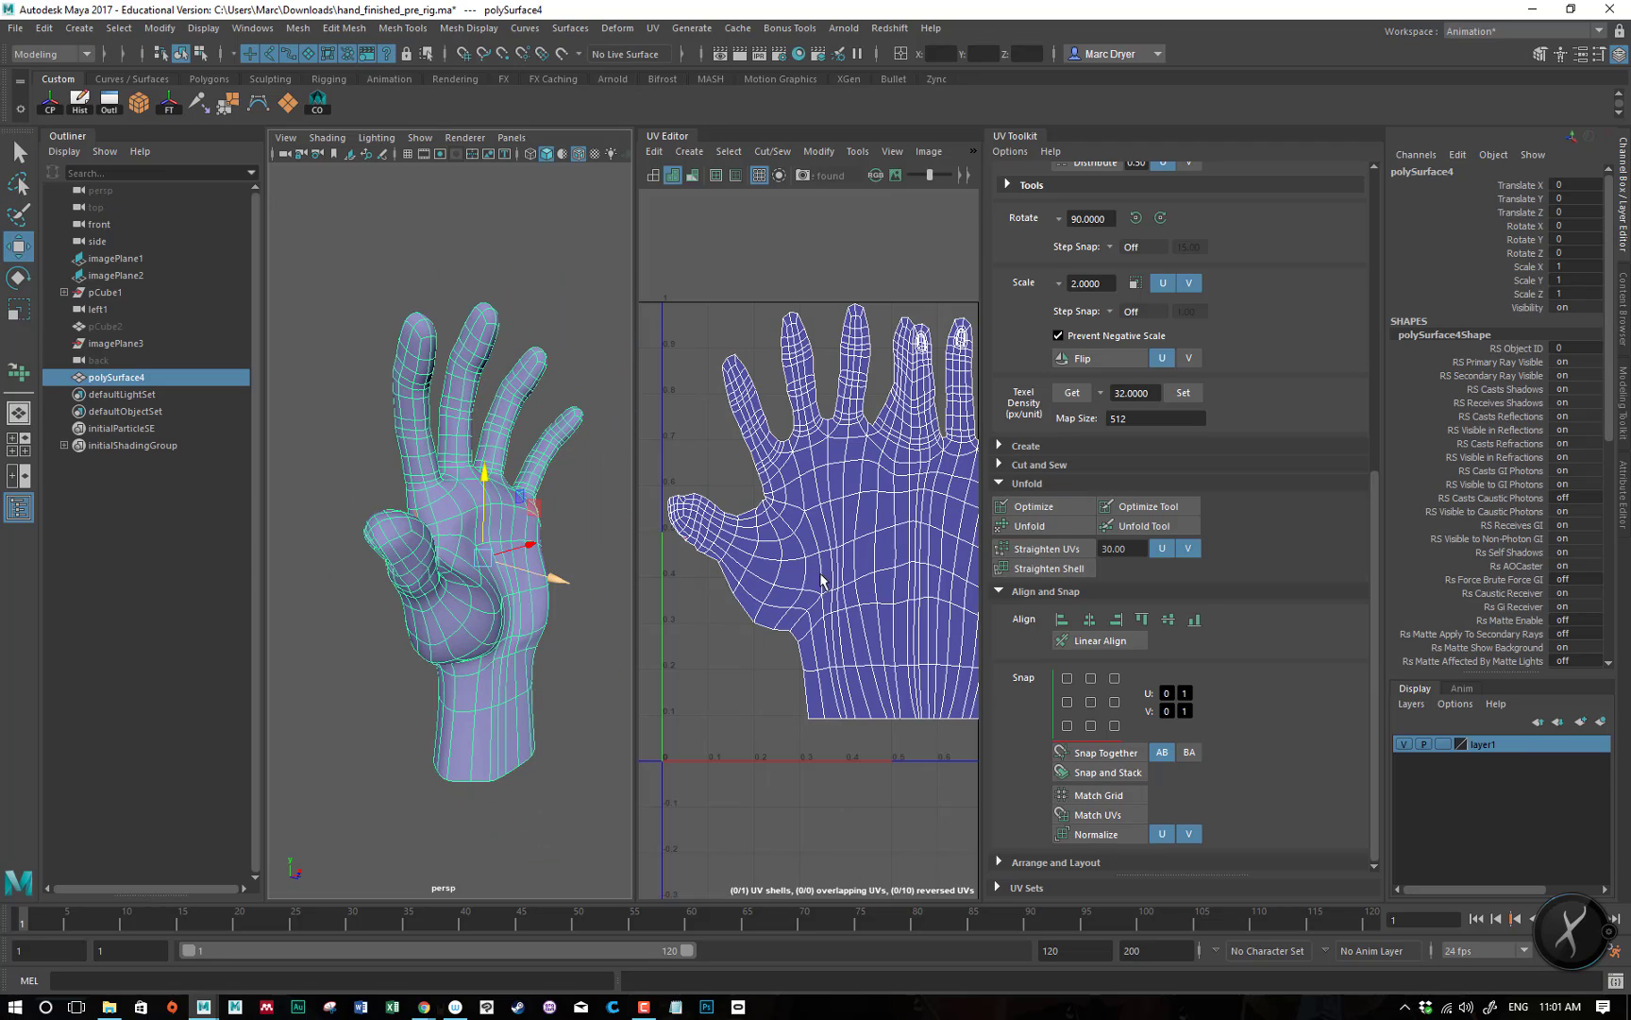
right_click_drag(852, 573, 770, 573, "alt")
middle_click_drag(797, 562, 722, 606, "alt")
left_click(775, 705)
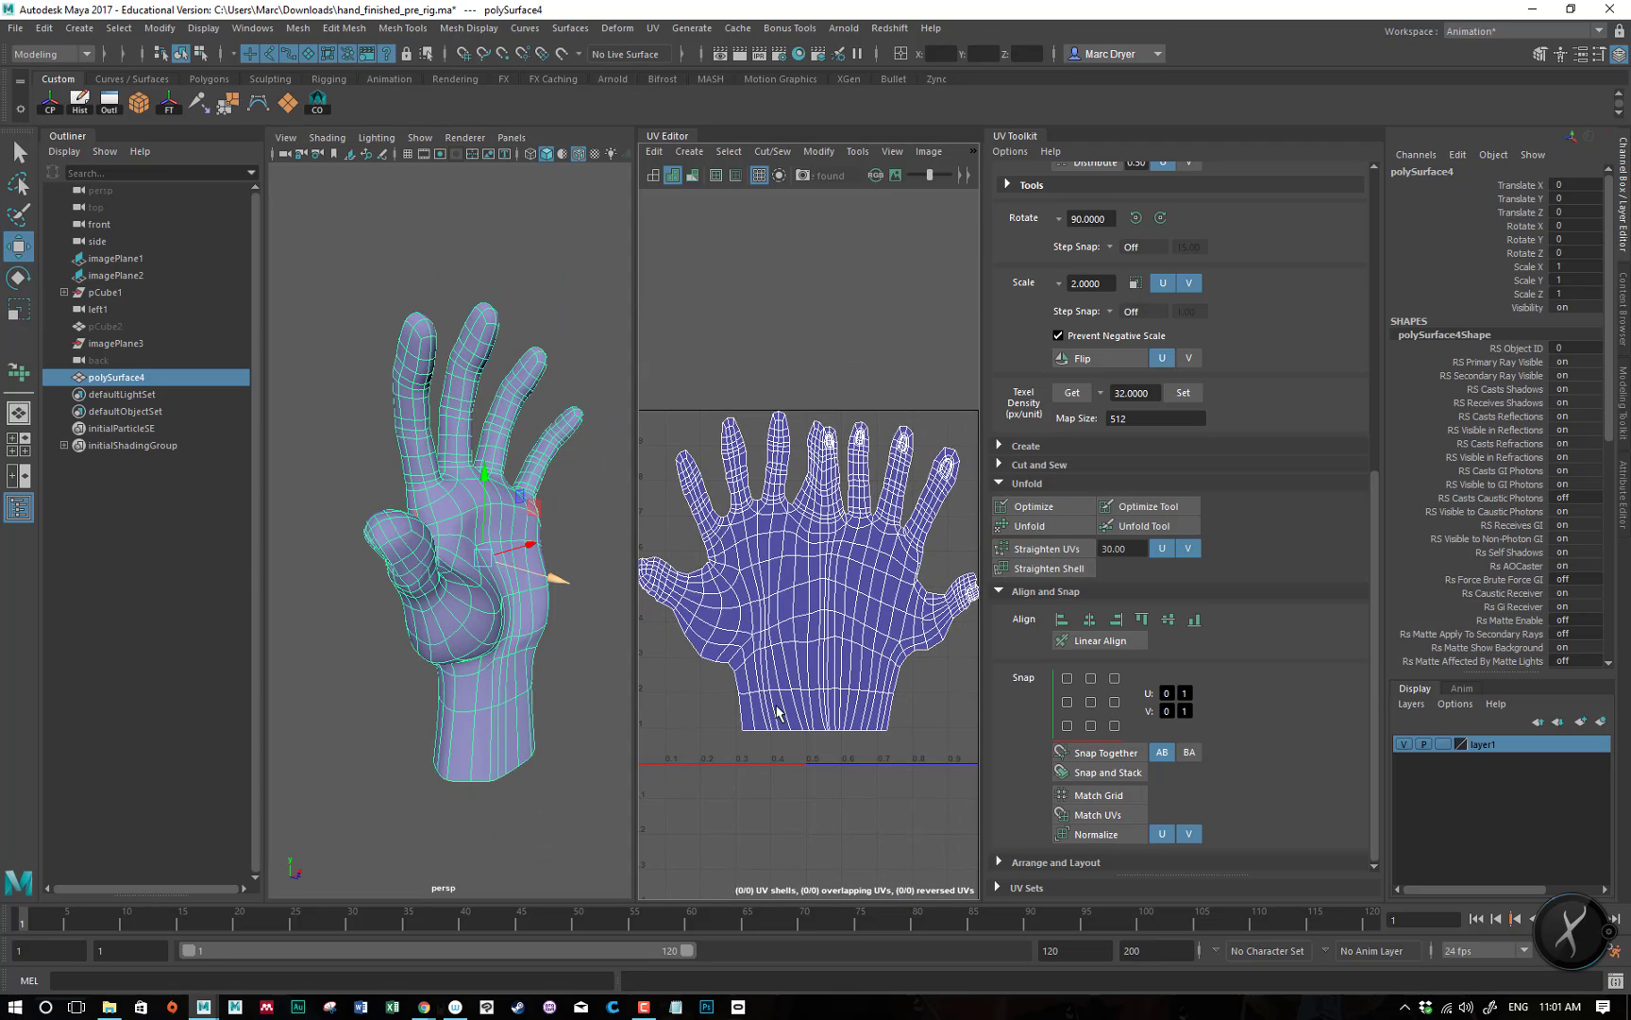